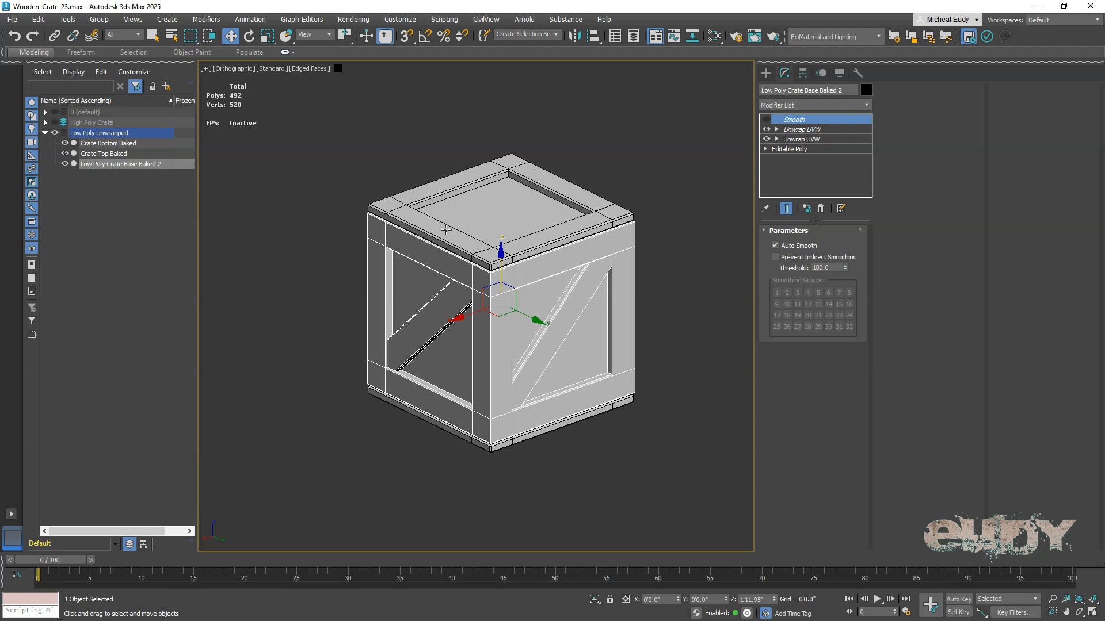
Step: Swap visibility from the Low Poly Unwrapped layer to the High Poly Crate layer and examine the objects it contains
{"action": "left_click", "coordinate": [45, 133]}
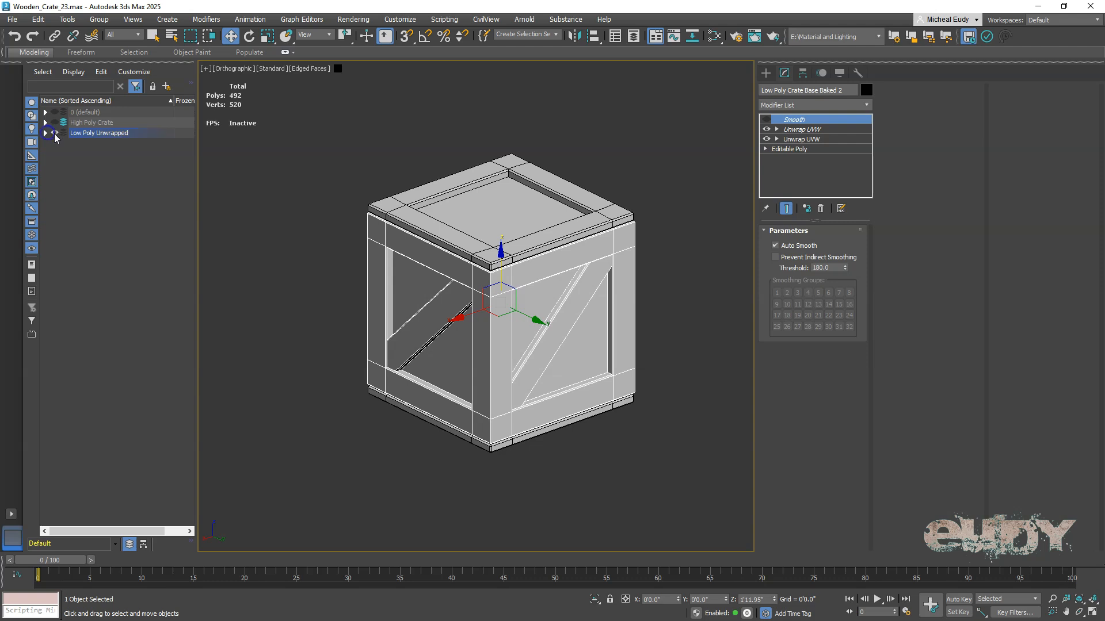
{"action": "left_click", "coordinate": [55, 134]}
{"action": "left_click", "coordinate": [54, 122]}
{"action": "left_click", "coordinate": [46, 123]}
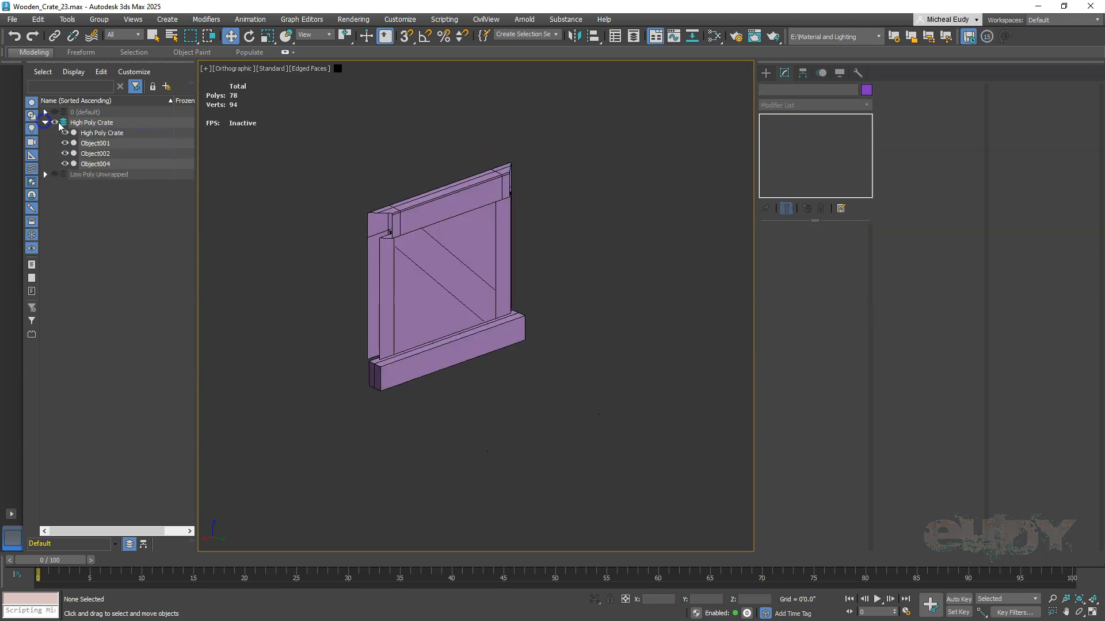
{"action": "left_click", "coordinate": [106, 165]}
{"action": "left_click", "coordinate": [96, 144]}
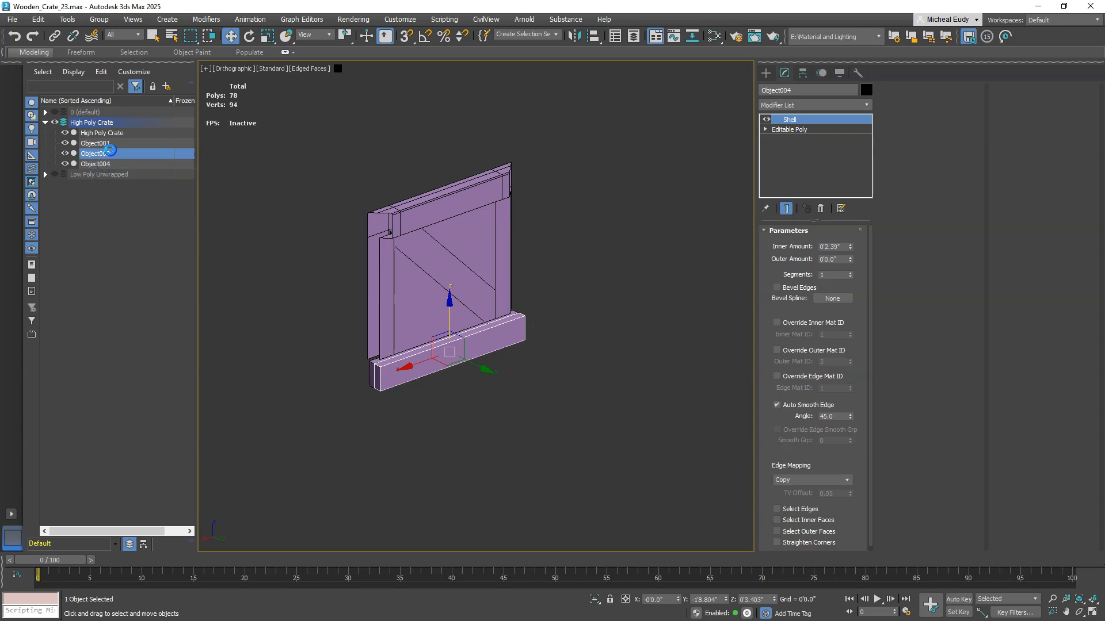
{"action": "left_click", "coordinate": [102, 133]}
{"action": "left_click", "coordinate": [46, 122]}
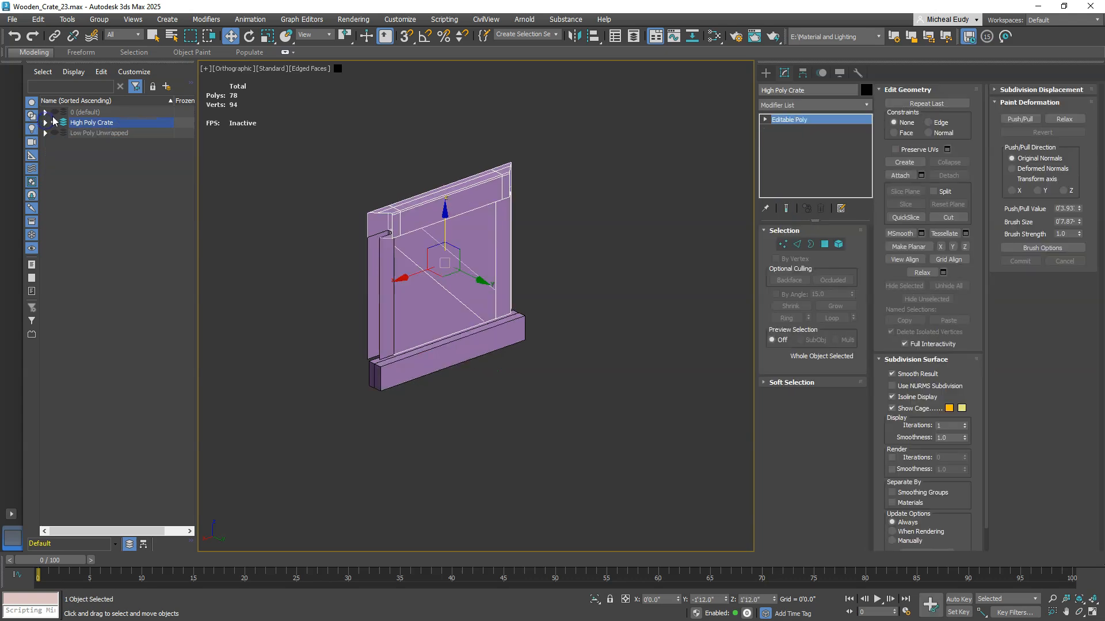
Step: Expand the default layer, hide the High Poly Crate layer and make the default layer visible
{"action": "left_click", "coordinate": [46, 112]}
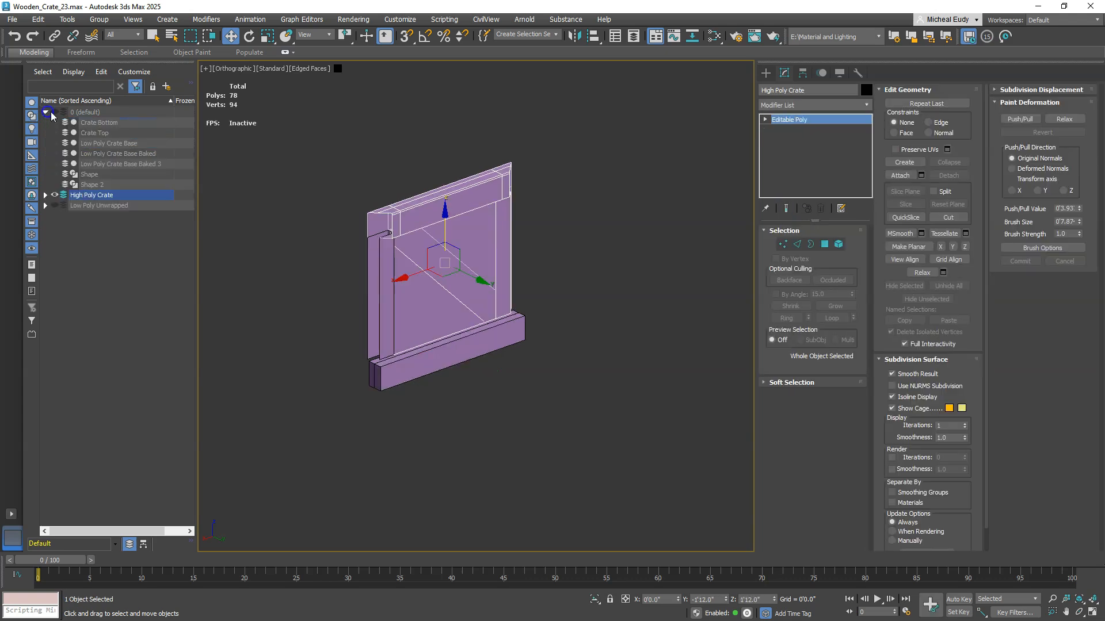
{"action": "left_click", "coordinate": [56, 195]}
{"action": "left_click", "coordinate": [55, 113]}
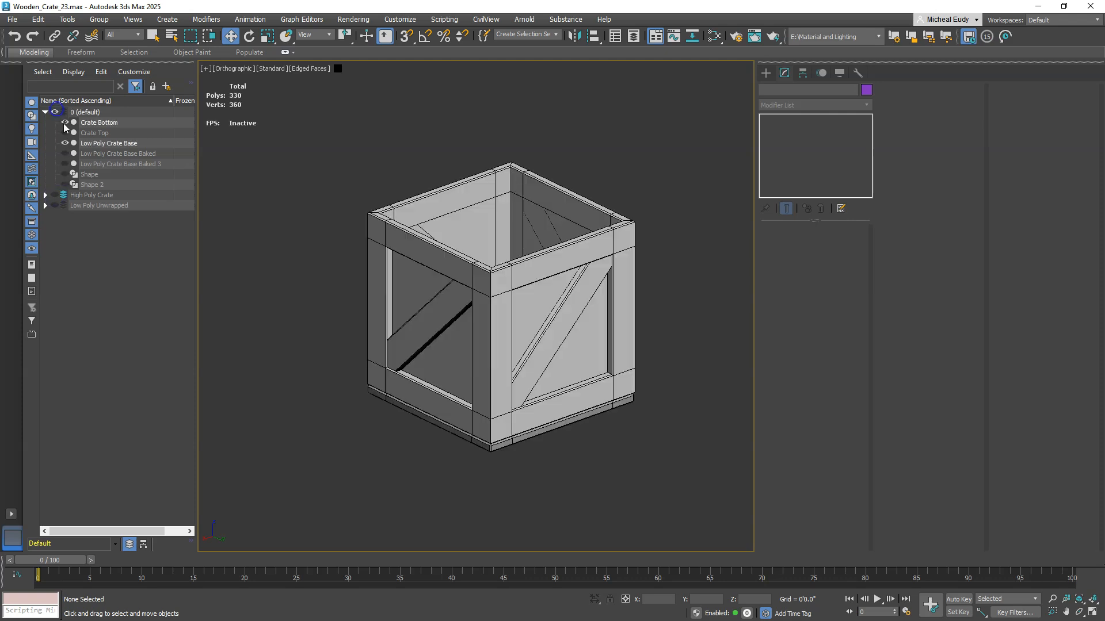
Step: Hide Low Poly Crate Base and show Low Poly Crate Base Baked 3 in its place to examine its shading
{"action": "left_click", "coordinate": [126, 164]}
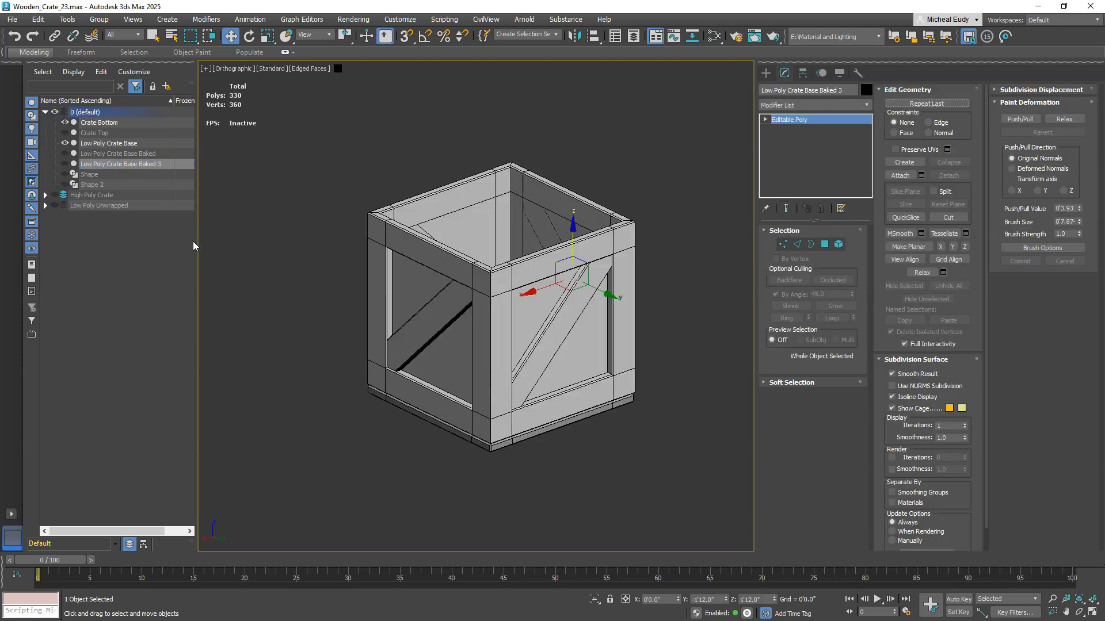
{"action": "left_click", "coordinate": [65, 144]}
{"action": "left_click", "coordinate": [65, 164]}
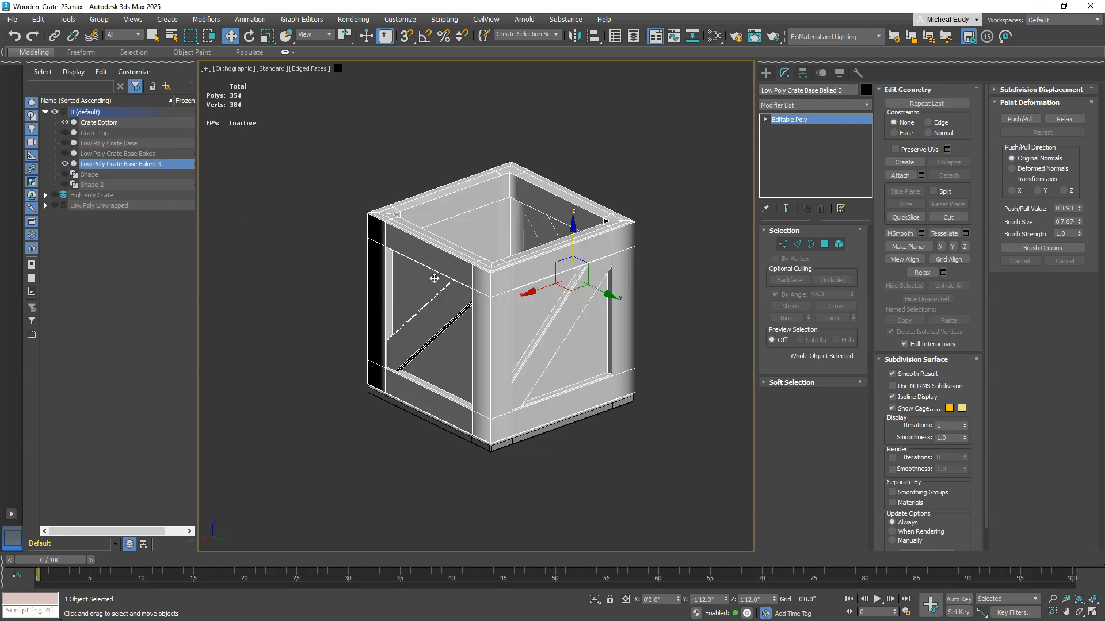
{"action": "left_click", "coordinate": [339, 318]}
{"action": "left_click", "coordinate": [500, 286]}
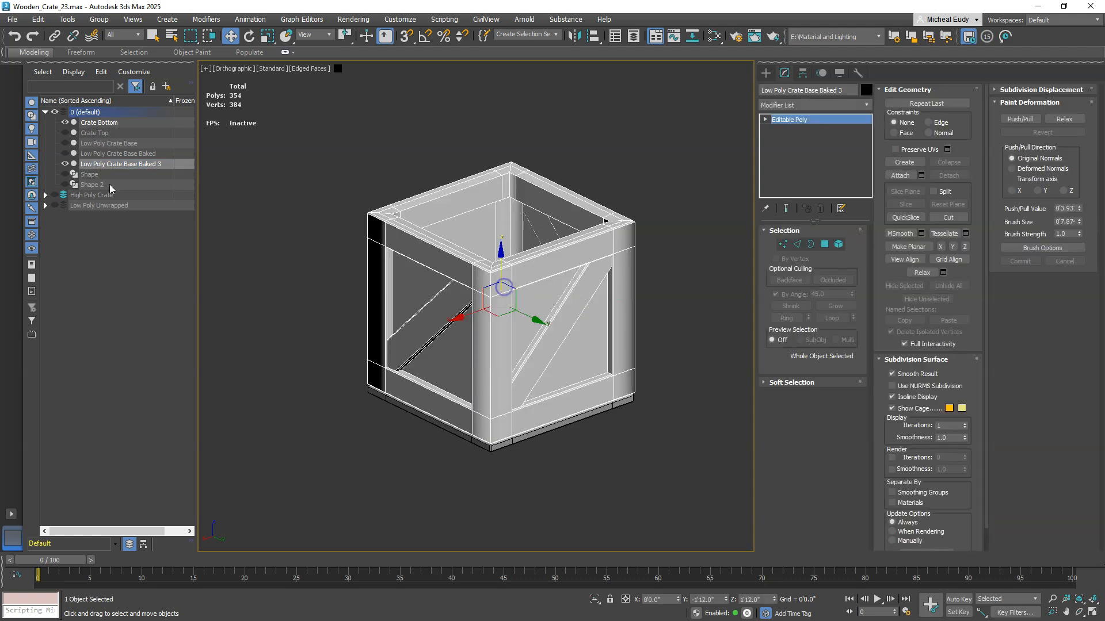
Step: Show Low Poly Crate Base Baked instead of Baked 3, turn off its Chamfer modifier and inspect the crate's top corners
{"action": "left_click", "coordinate": [65, 164]}
{"action": "left_click", "coordinate": [64, 154]}
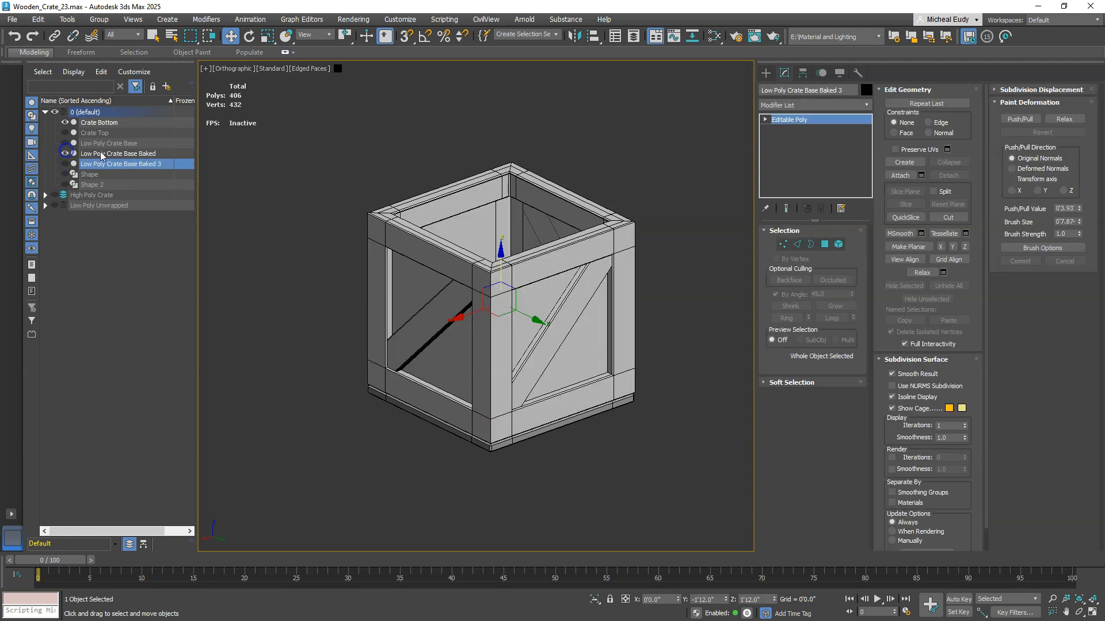
{"action": "left_click", "coordinate": [101, 154]}
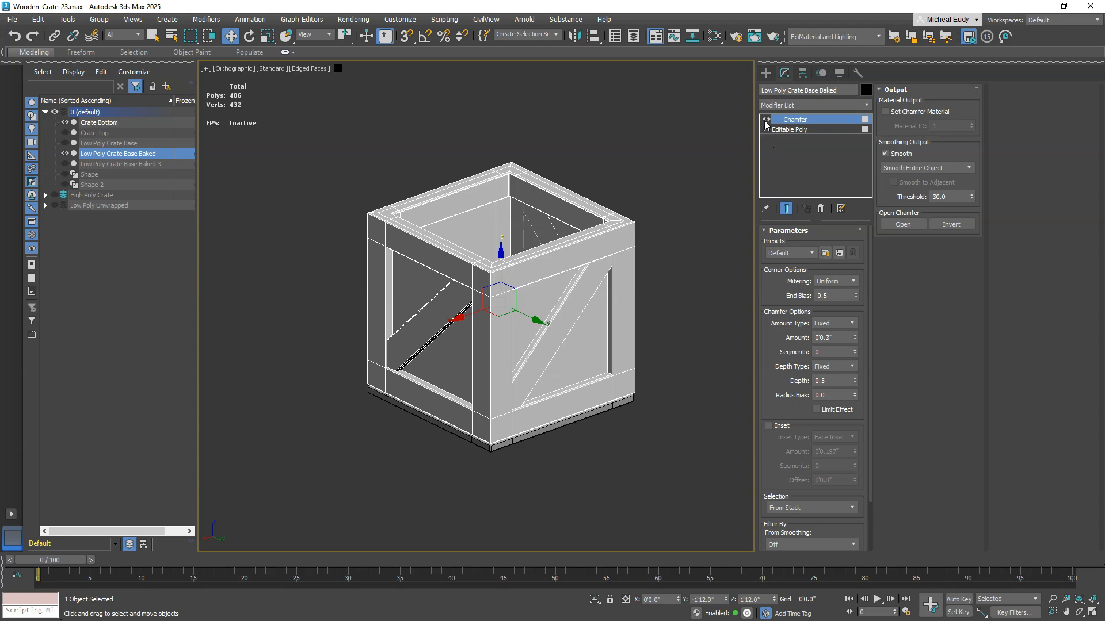
{"action": "left_click", "coordinate": [766, 120]}
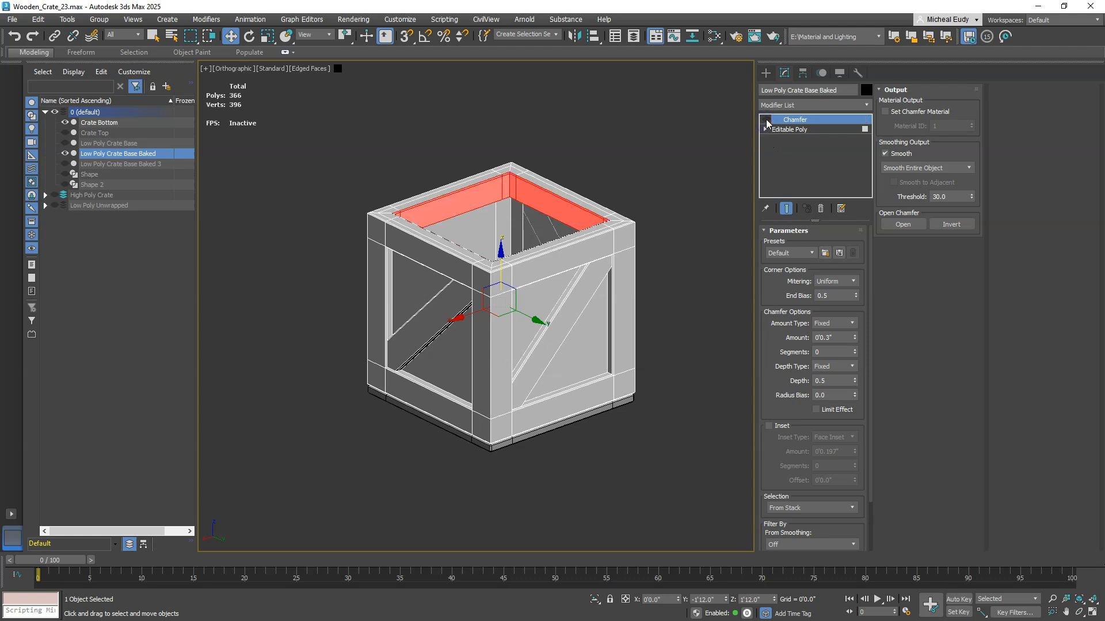
{"action": "left_click", "coordinate": [676, 172]}
{"action": "scroll", "coordinate": [511, 266], "scroll_direction": "up", "scroll_amount": 6}
{"action": "scroll", "coordinate": [481, 289], "scroll_direction": "down", "scroll_amount": 6}
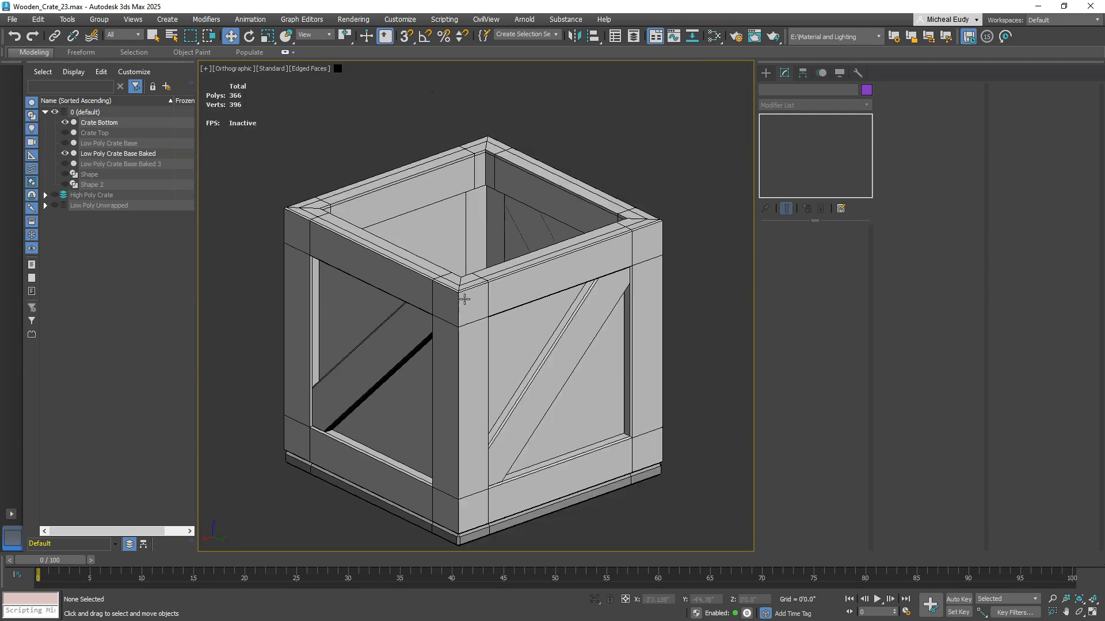
{"action": "middle_click_drag", "start_coordinate": [472, 296], "coordinate": [506, 296], "text": "alt"}
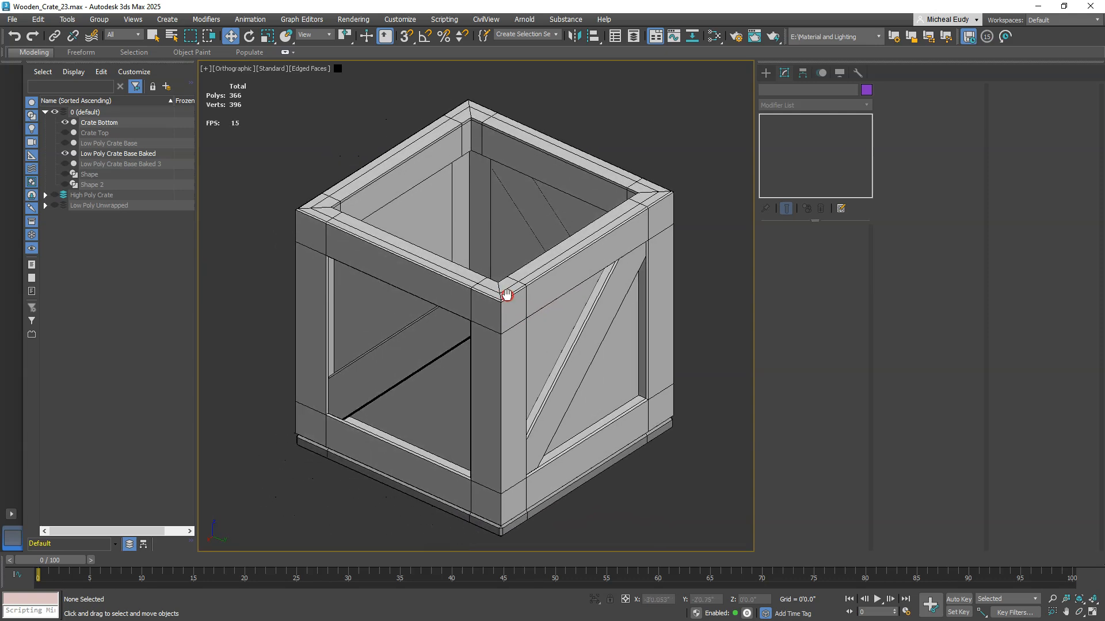
Step: Check Low Poly Crate Base, Crate Top and Crate Bottom in turn by toggling their visibility, with Low Poly Crate Base Baked hidden
{"action": "left_click", "coordinate": [65, 154]}
{"action": "left_click", "coordinate": [65, 143]}
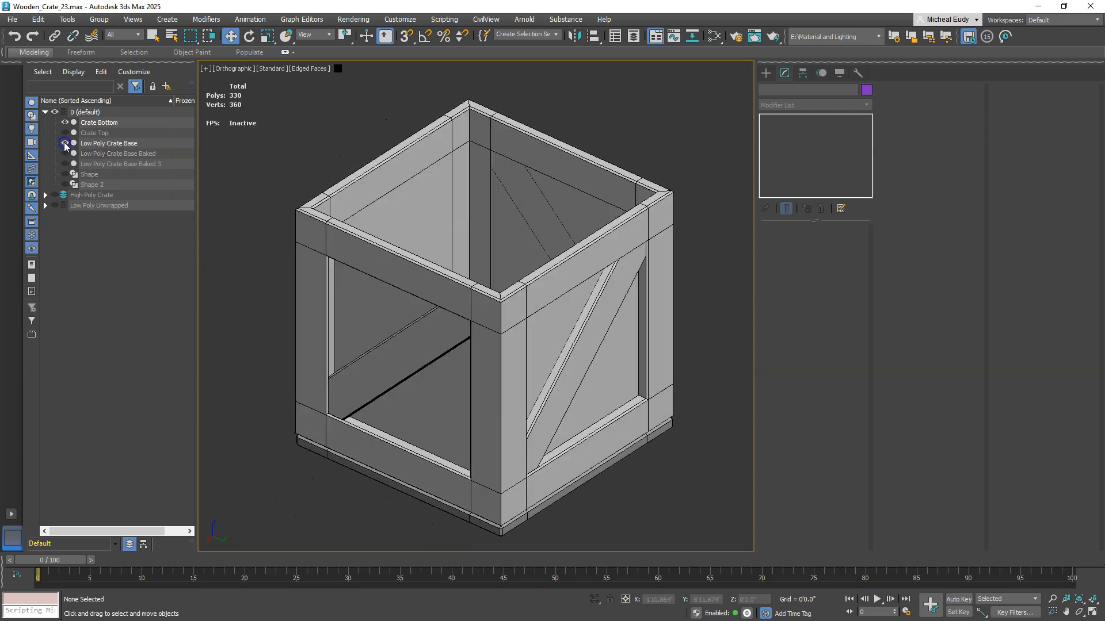
{"action": "left_click", "coordinate": [64, 144]}
{"action": "left_click", "coordinate": [65, 133]}
{"action": "left_click", "coordinate": [65, 133]}
{"action": "left_click", "coordinate": [65, 122]}
{"action": "left_click", "coordinate": [65, 122]}
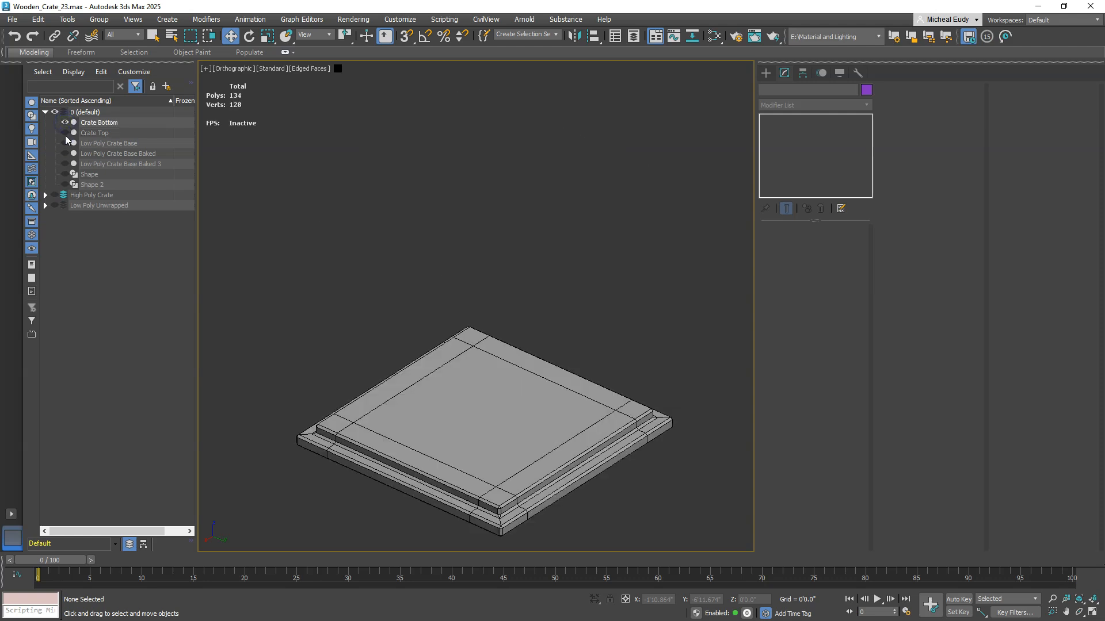
Step: Show Low Poly Crate Base Baked and Low Poly Crate Base Baked 3 for comparison, then hide both
{"action": "left_click", "coordinate": [64, 154]}
{"action": "left_click", "coordinate": [65, 164]}
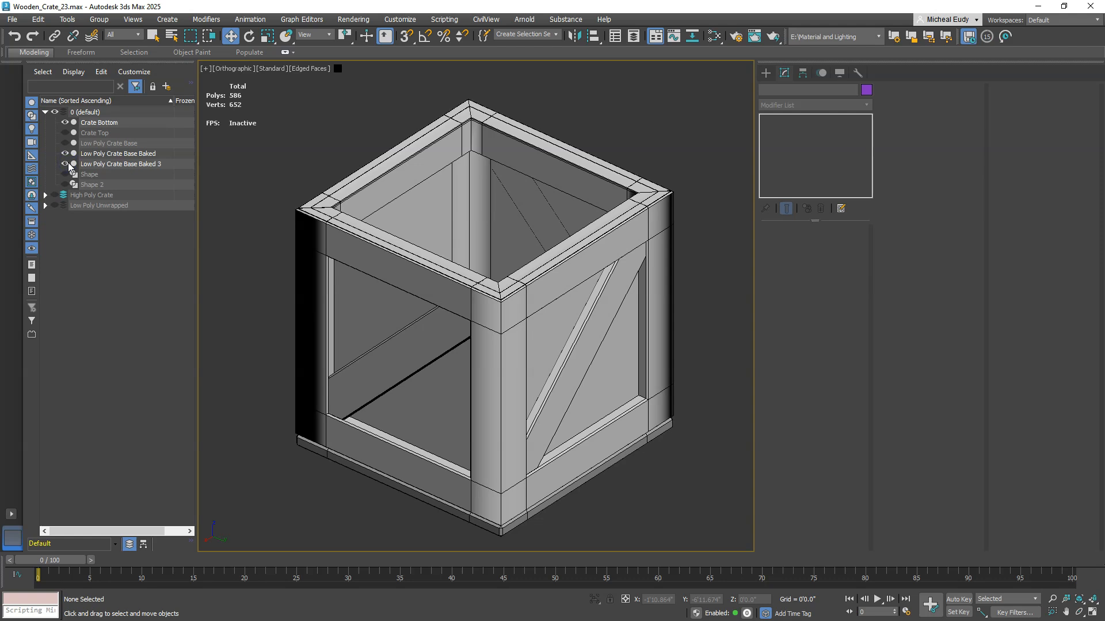
{"action": "left_click", "coordinate": [92, 164]}
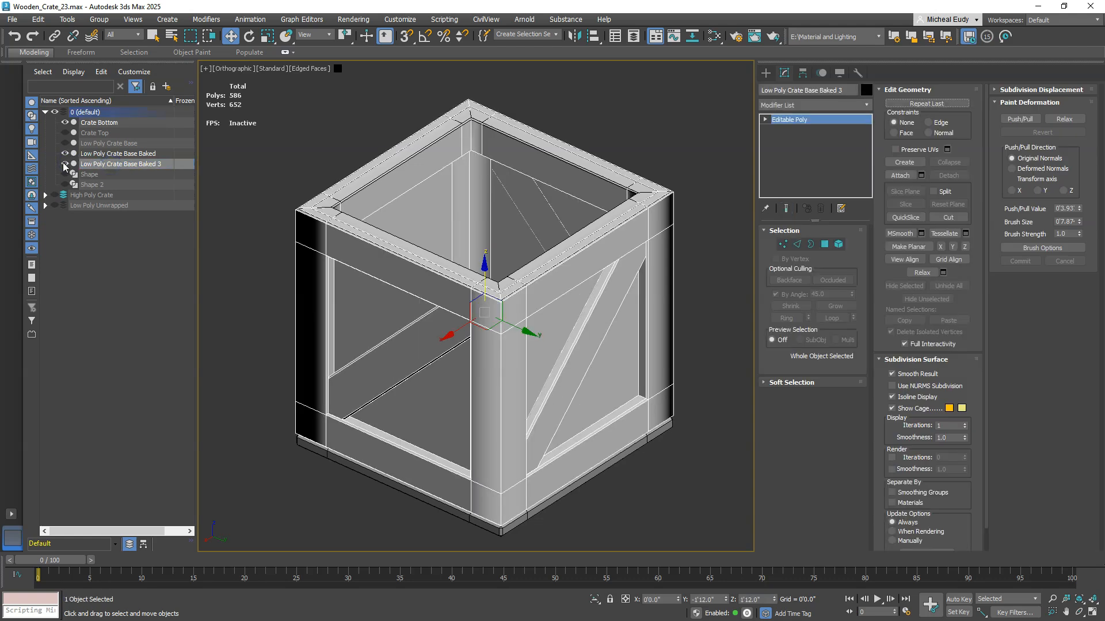
{"action": "left_click", "coordinate": [65, 164]}
{"action": "left_click", "coordinate": [94, 154]}
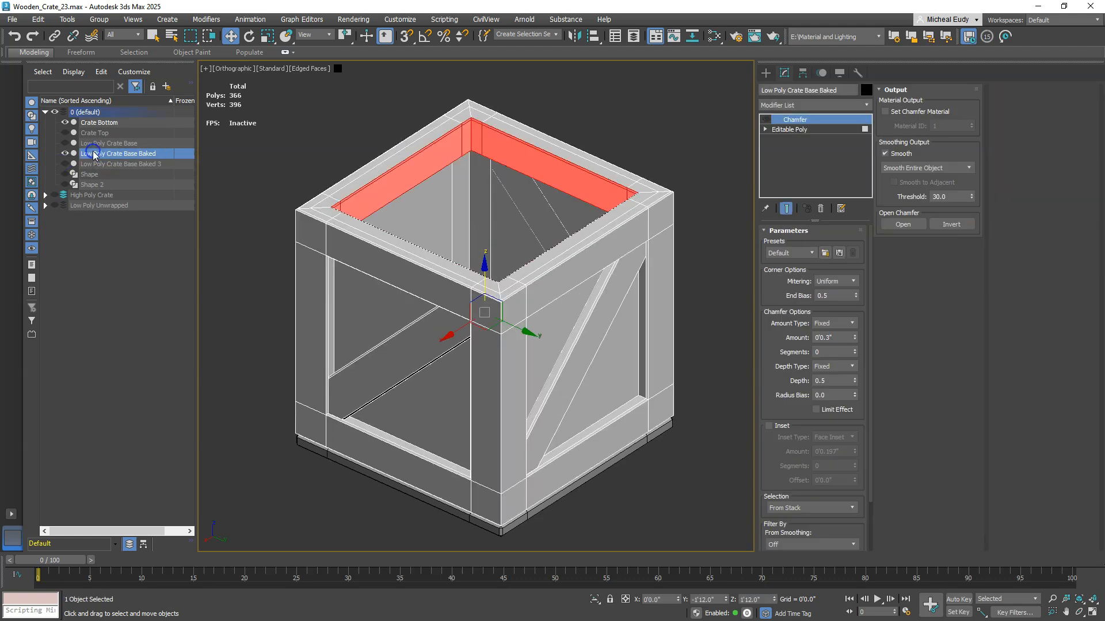
{"action": "left_click", "coordinate": [63, 150]}
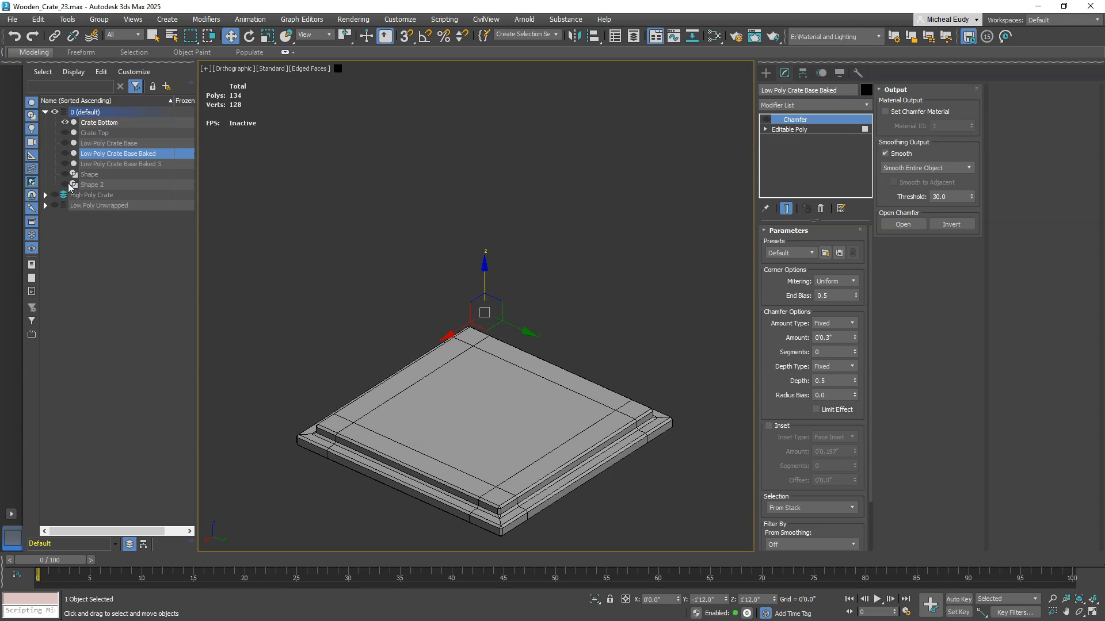
Step: Show Low Poly Crate Base Baked 3 and examine the front corner post up close
{"action": "left_click", "coordinate": [65, 163]}
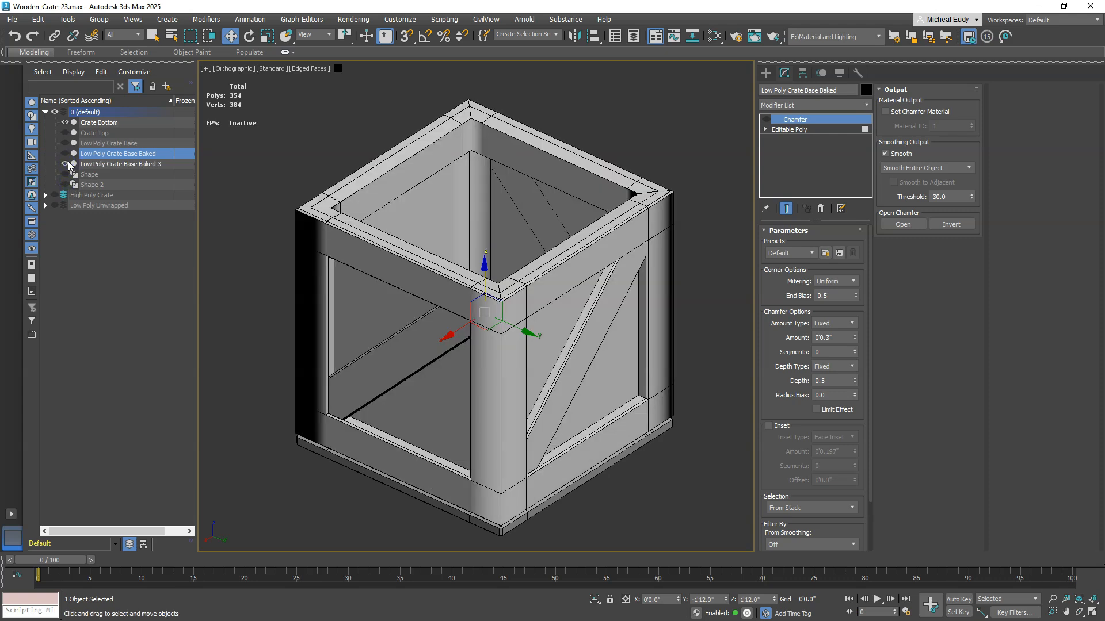
{"action": "scroll", "coordinate": [523, 339], "scroll_direction": "up", "scroll_amount": 3}
{"action": "middle_click_drag", "start_coordinate": [508, 353], "coordinate": [476, 234]}
{"action": "mouse_move", "coordinate": [476, 316]}
{"action": "middle_mouse_down", "text": "alt"}
{"action": "mouse_move", "coordinate": [469, 264]}
{"action": "mouse_move", "coordinate": [477, 314]}
{"action": "middle_mouse_up", "text": "alt"}
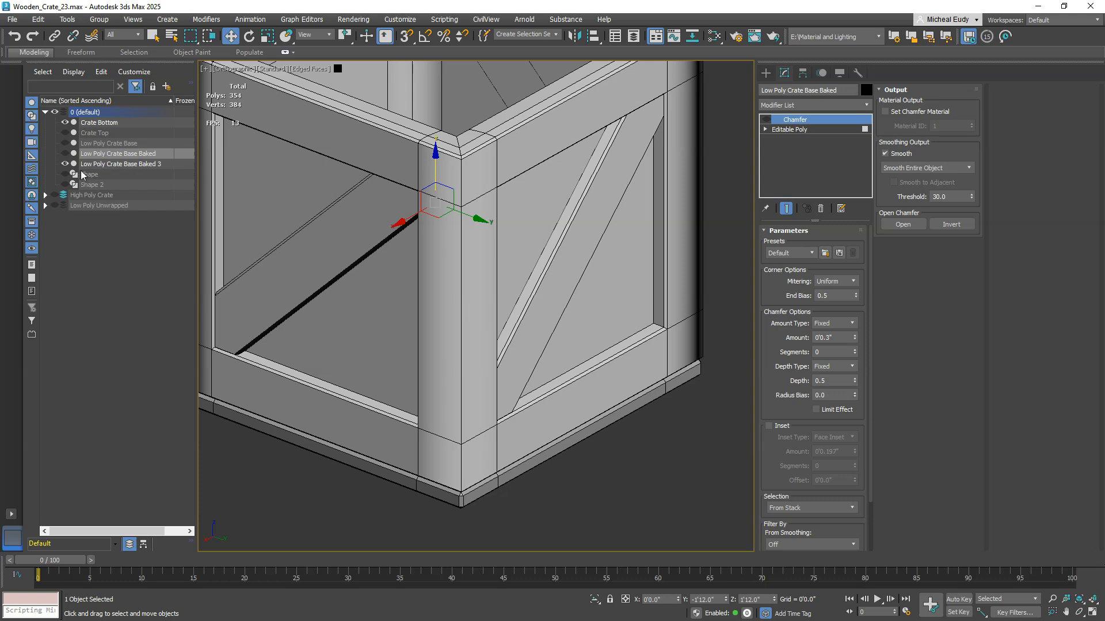
Step: Compare Low Poly Crate Base Baked with Low Poly Crate Base by showing each alone in place of Baked 3
{"action": "left_click", "coordinate": [65, 164]}
{"action": "left_click", "coordinate": [65, 154]}
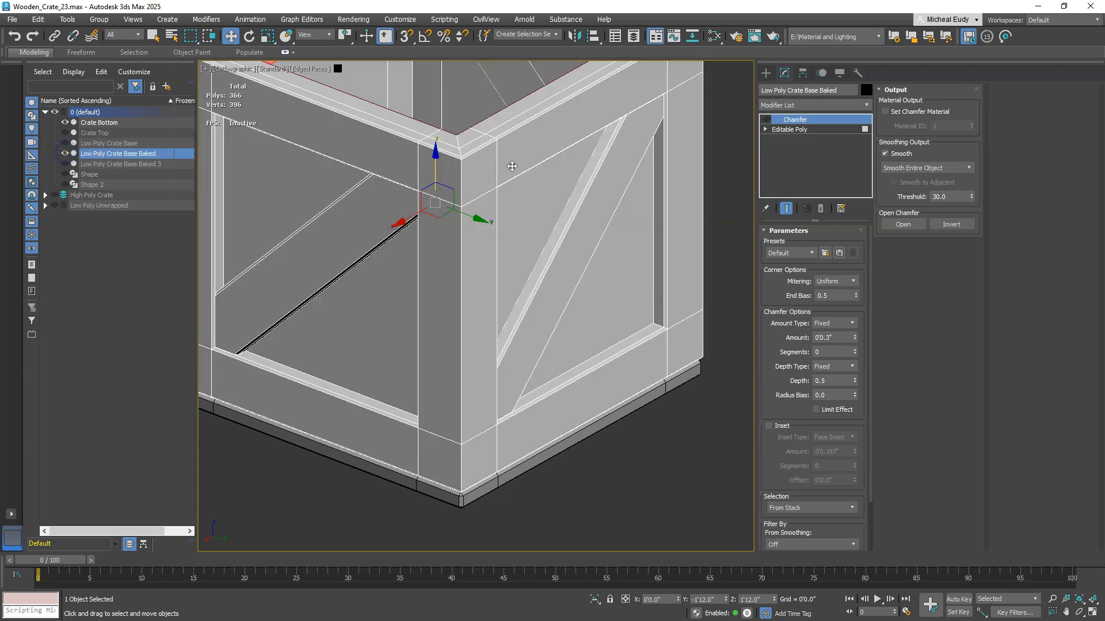
{"action": "middle_click_drag", "start_coordinate": [512, 167], "coordinate": [457, 283], "text": "alt"}
{"action": "left_click", "coordinate": [64, 154]}
{"action": "left_click", "coordinate": [65, 144]}
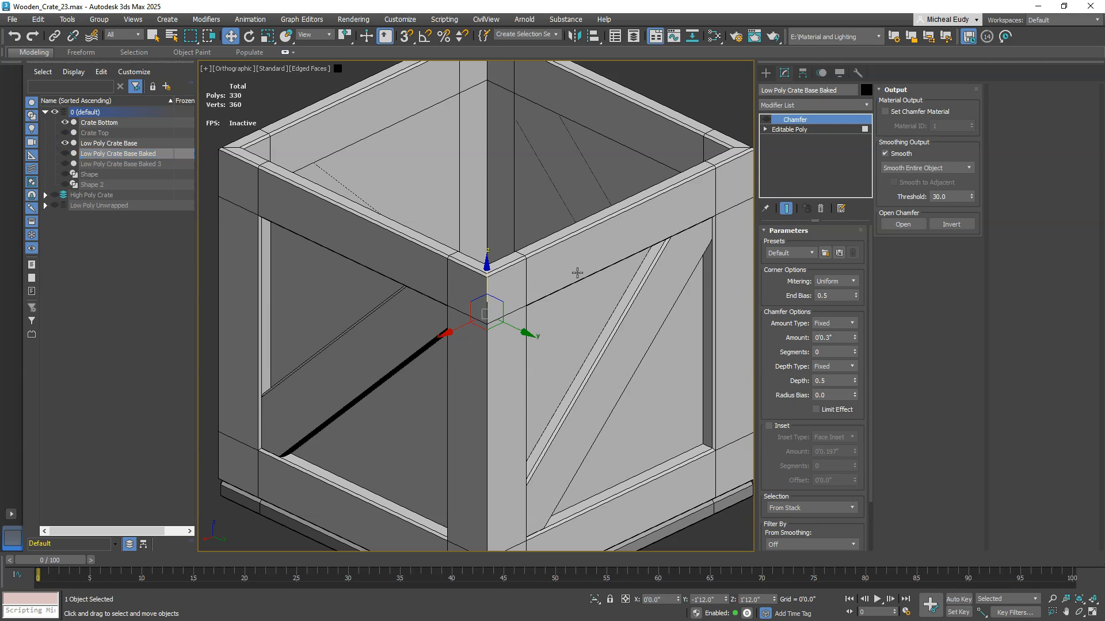
{"action": "middle_click_drag", "start_coordinate": [578, 273], "coordinate": [576, 228]}
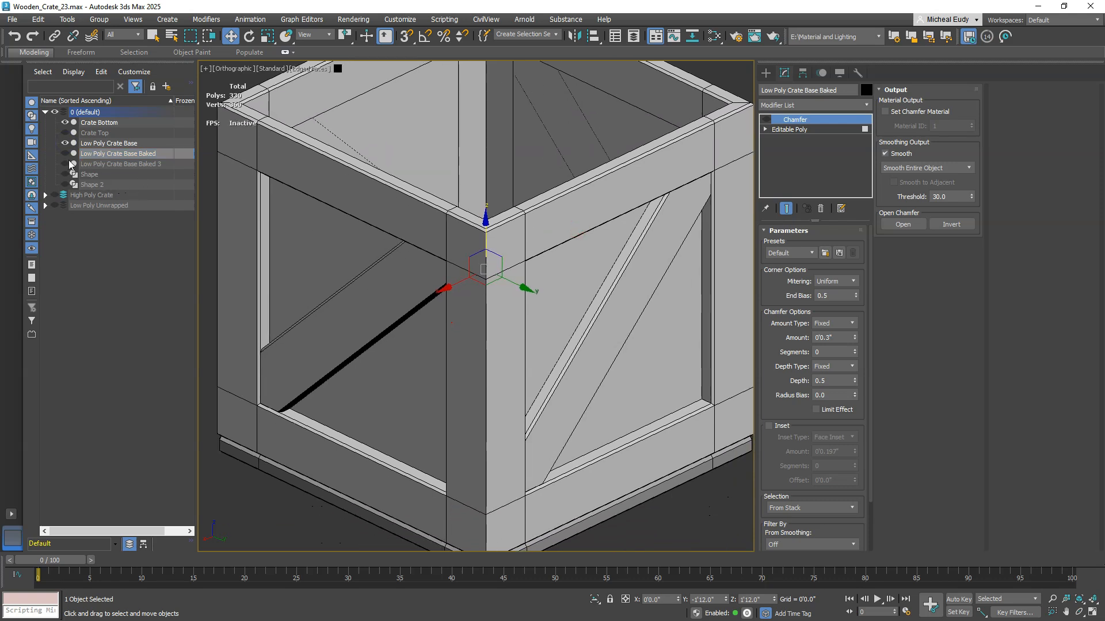
Step: Hide Low Poly Crate Base and Crate Bottom, and make the Low Poly Unwrapped layer visible
{"action": "left_click", "coordinate": [65, 144]}
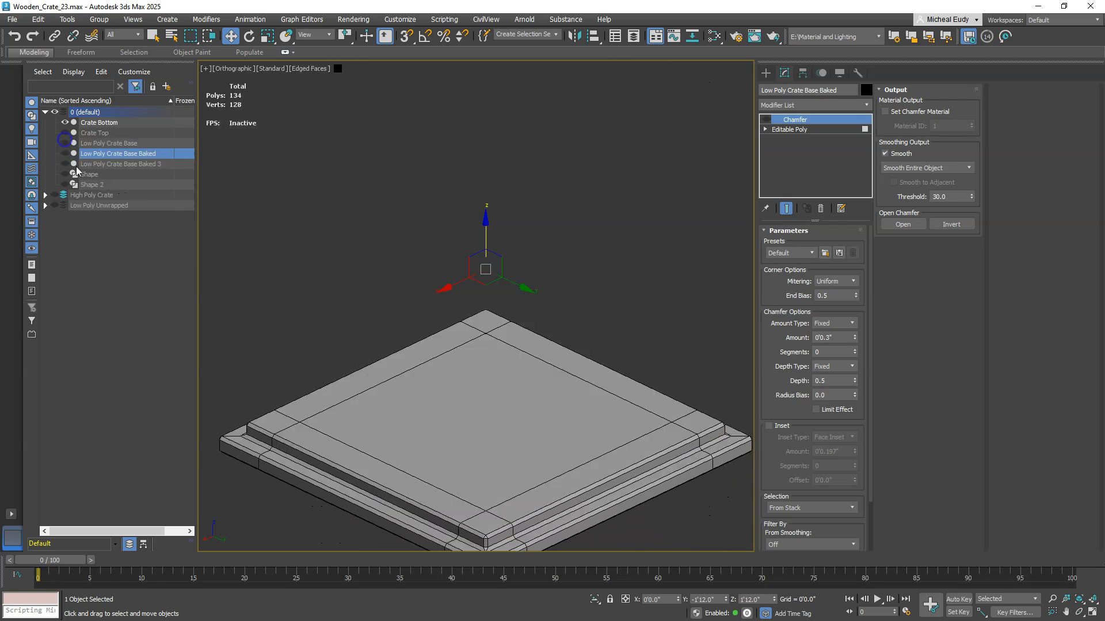
{"action": "left_click", "coordinate": [65, 123]}
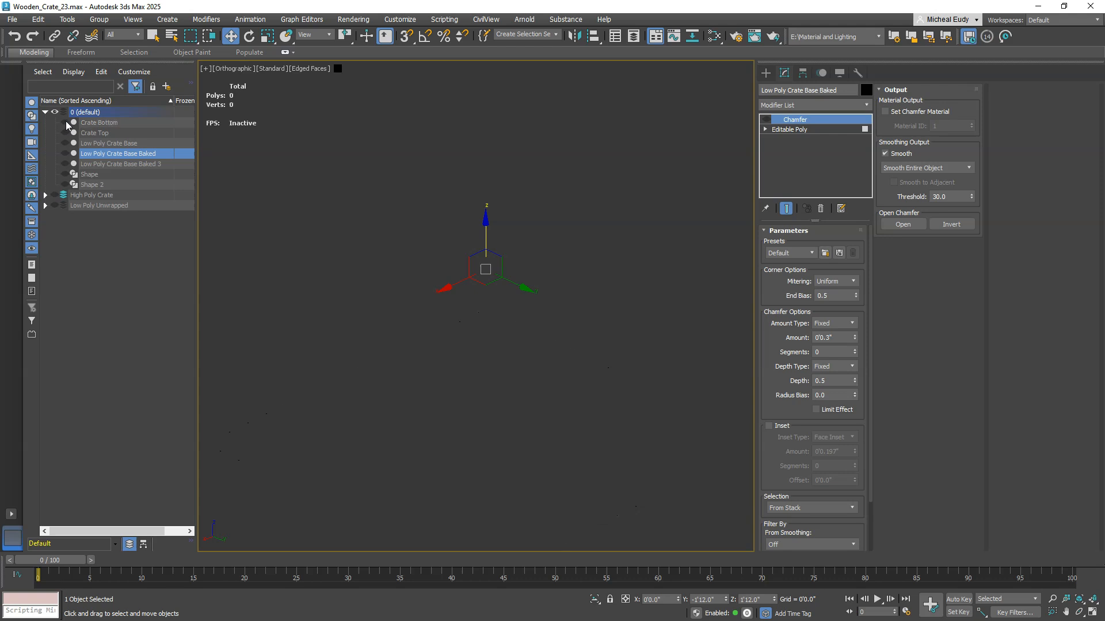
{"action": "left_click", "coordinate": [55, 206]}
{"action": "scroll", "coordinate": [407, 231], "scroll_direction": "down", "scroll_amount": 3}
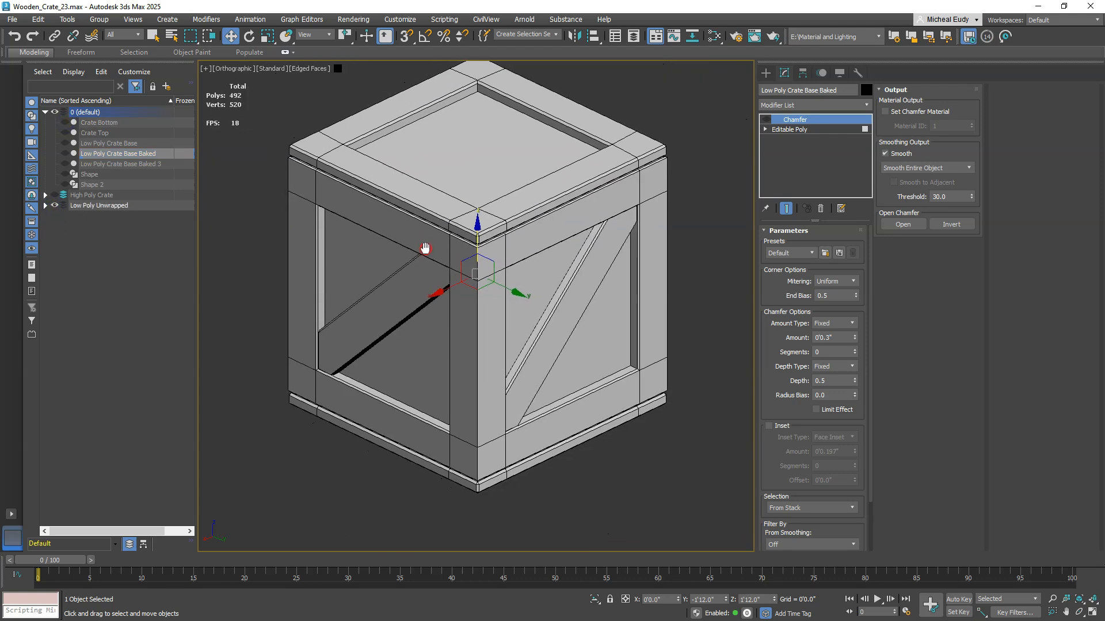
Step: In the Low Poly Unwrapped layer, hide Crate Bottom Baked and Crate Top Baked and select Low Poly Crate Base Baked 2
{"action": "left_click", "coordinate": [45, 205]}
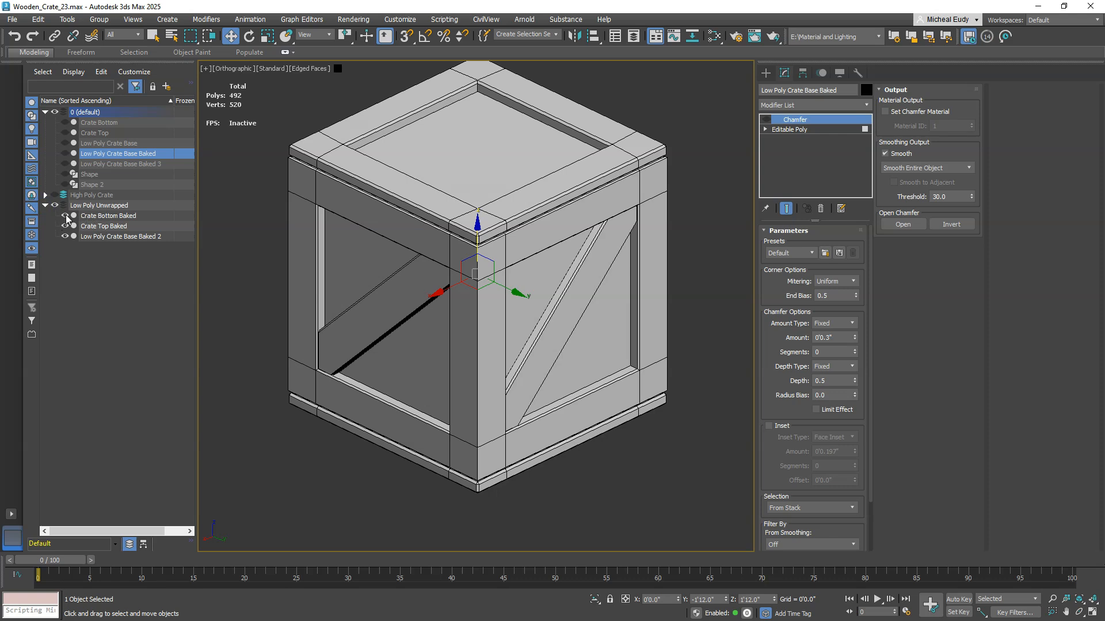
{"action": "left_click", "coordinate": [65, 216]}
{"action": "left_click", "coordinate": [65, 227]}
{"action": "left_click", "coordinate": [93, 237]}
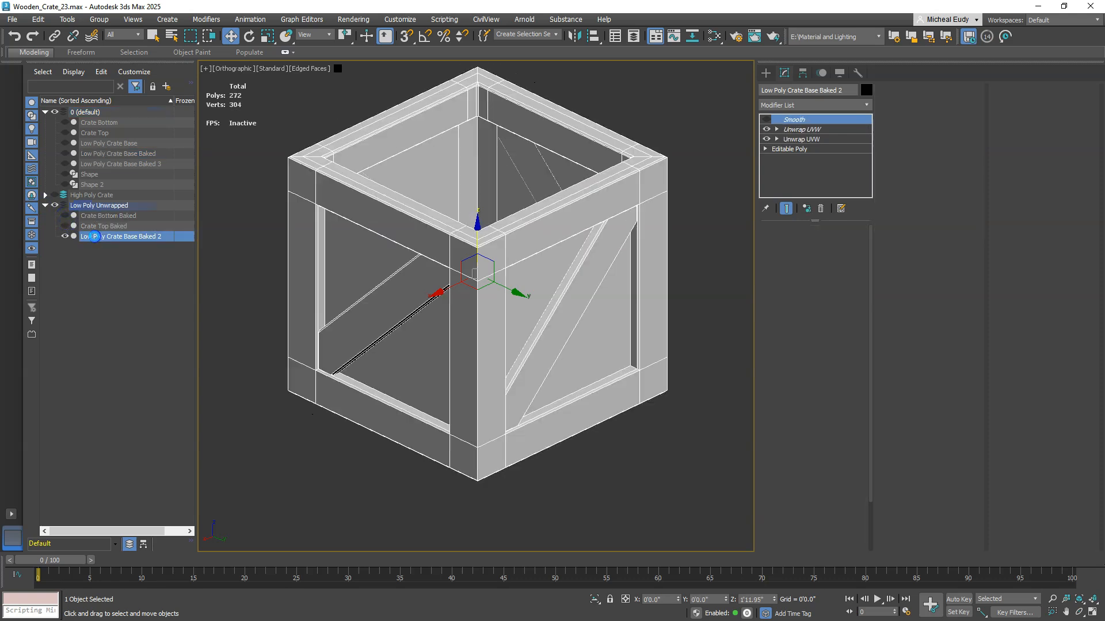
{"action": "middle_click_drag", "start_coordinate": [464, 266], "coordinate": [491, 287]}
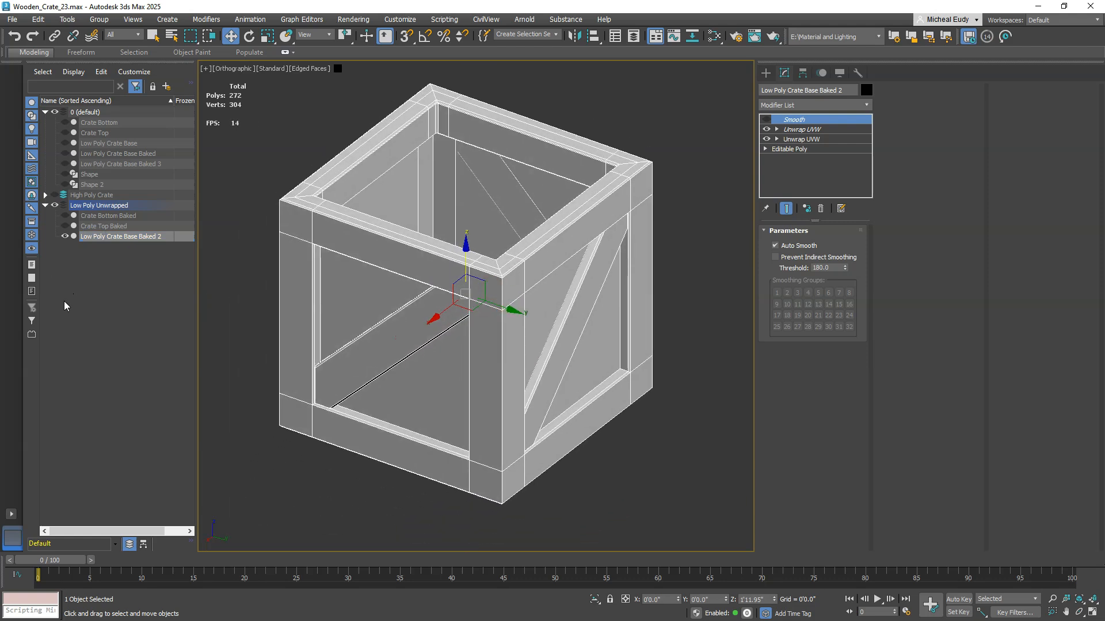
Step: Create a new layer containing Low Poly Crate Base Baked 2 and name it with the author's surname followed by "High Poly Crate"
{"action": "right_click", "coordinate": [68, 275]}
{"action": "left_click", "coordinate": [103, 288]}
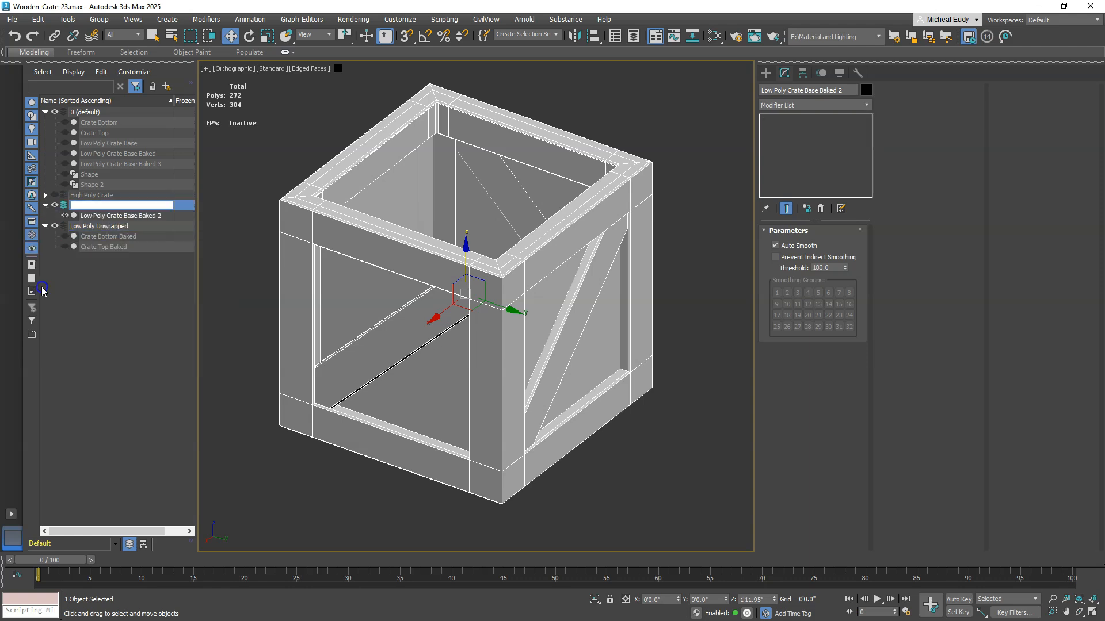
{"action": "left_click", "coordinate": [85, 206]}
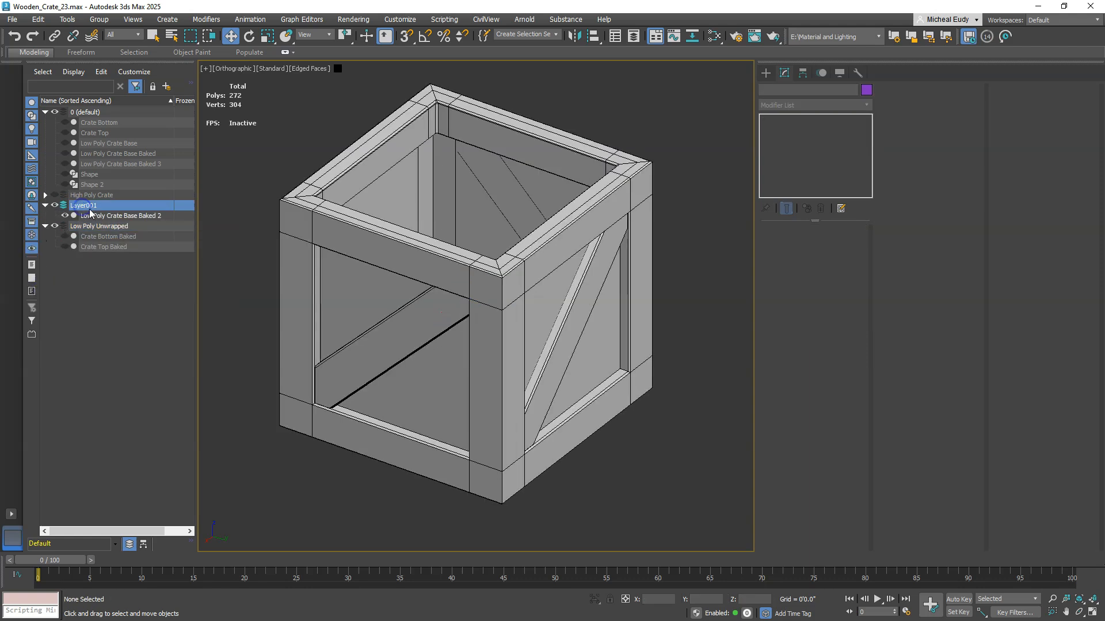
{"action": "left_click", "coordinate": [90, 208]}
{"action": "type", "text": "Eudy High P"}
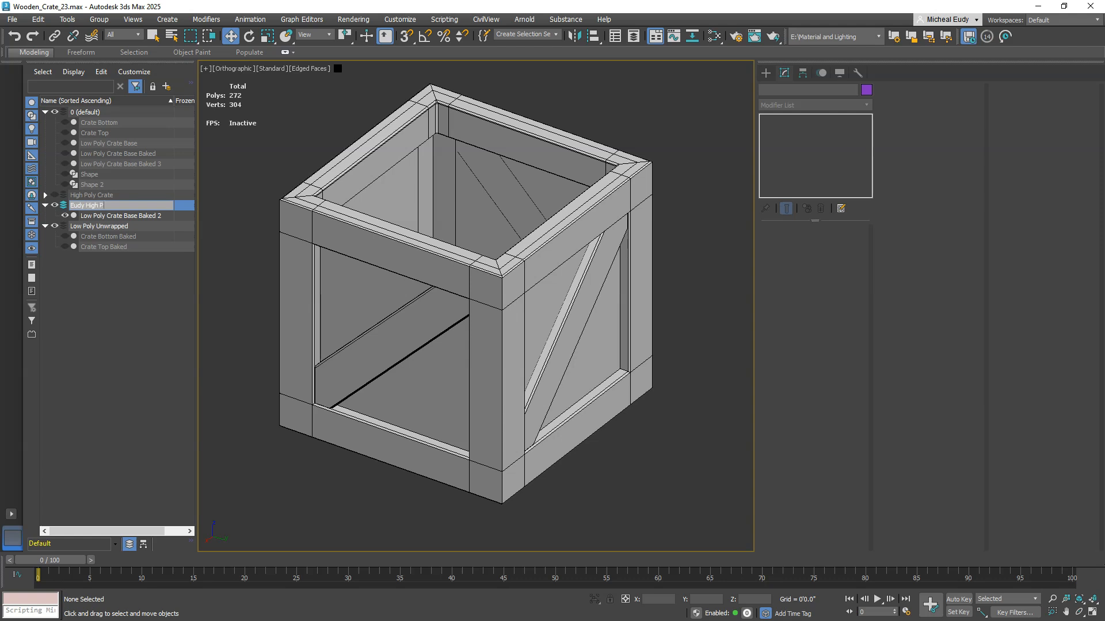
{"action": "type", "text": "oly Crate"}
{"action": "key", "text": "Return"}
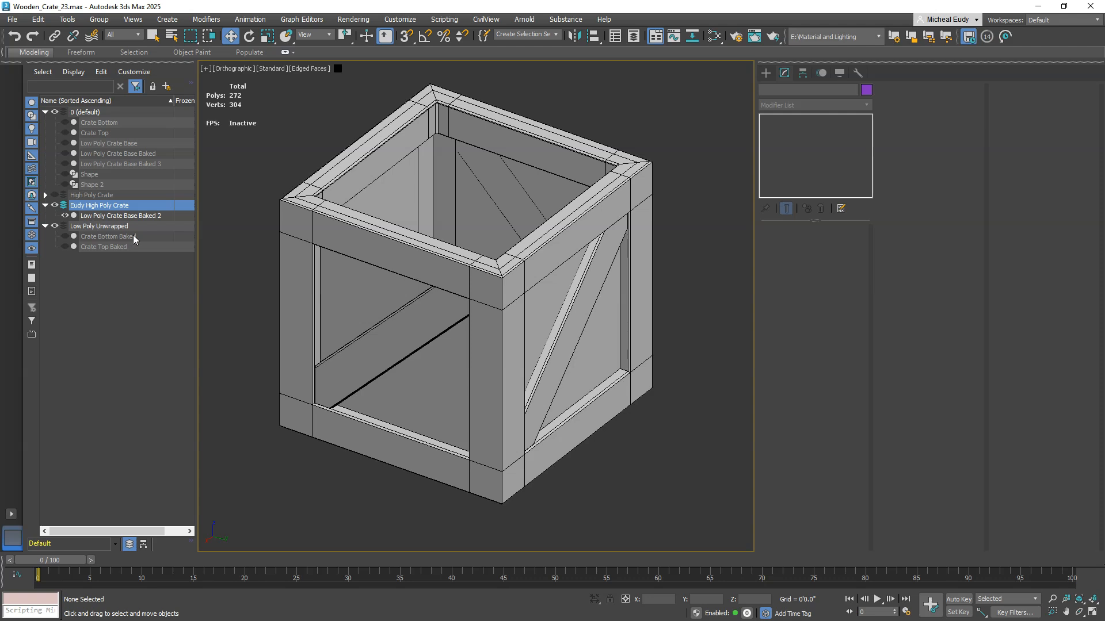
Step: Move Low Poly Crate Base Baked 2 back into the Low Poly Unwrapped layer and unhide Crate Bottom Baked and Crate Top Baked
{"action": "left_click", "coordinate": [107, 217]}
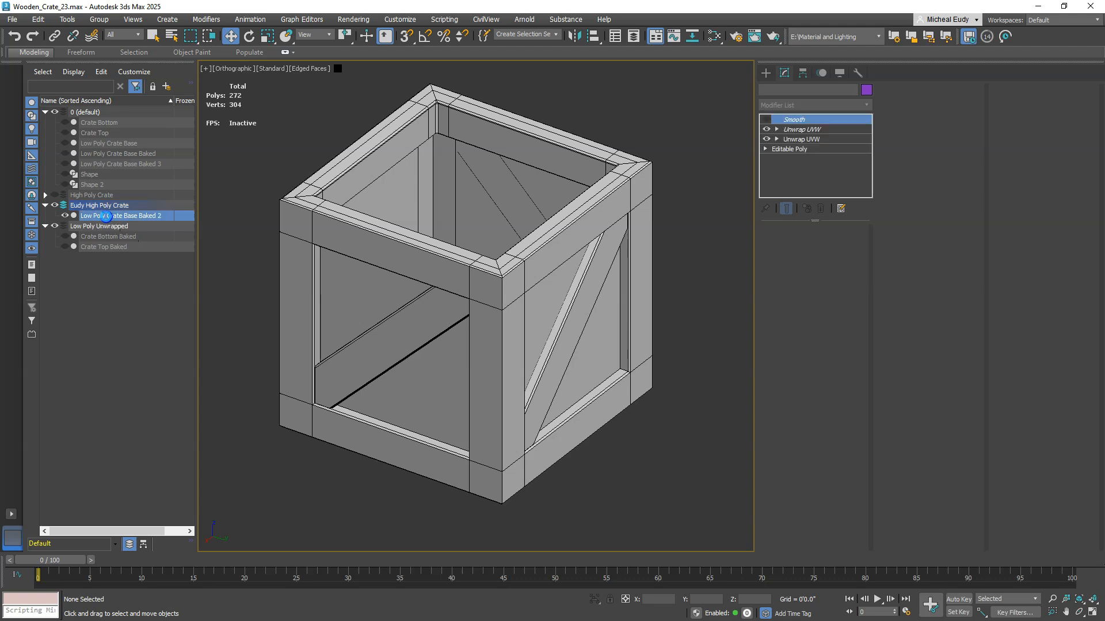
{"action": "left_click_drag", "start_coordinate": [94, 220], "coordinate": [97, 226]}
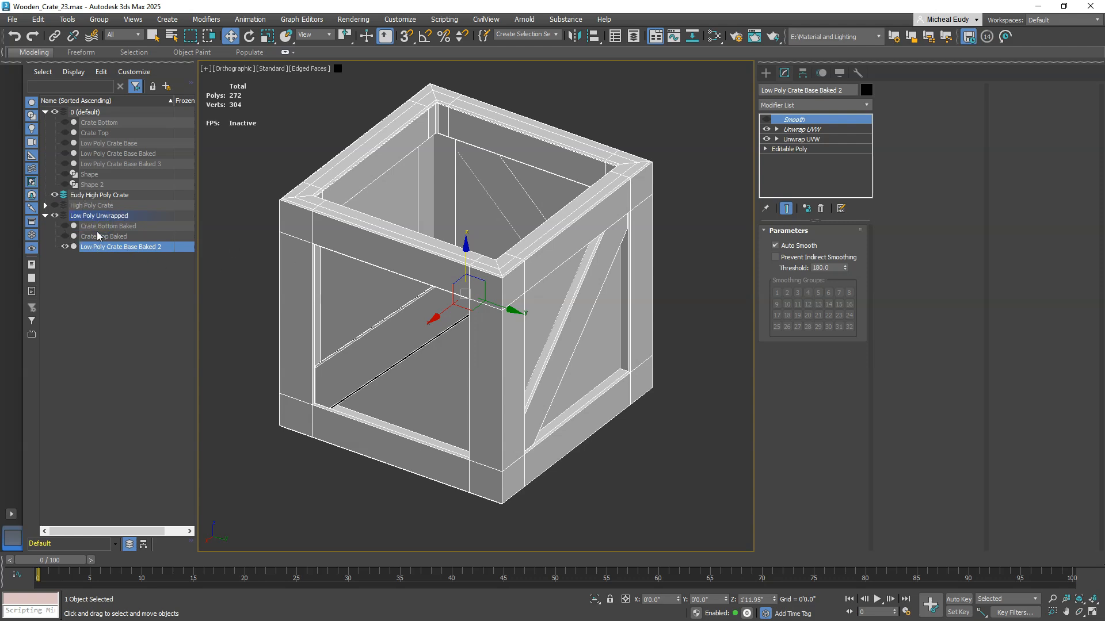
{"action": "left_click", "coordinate": [65, 226]}
{"action": "left_click", "coordinate": [65, 237]}
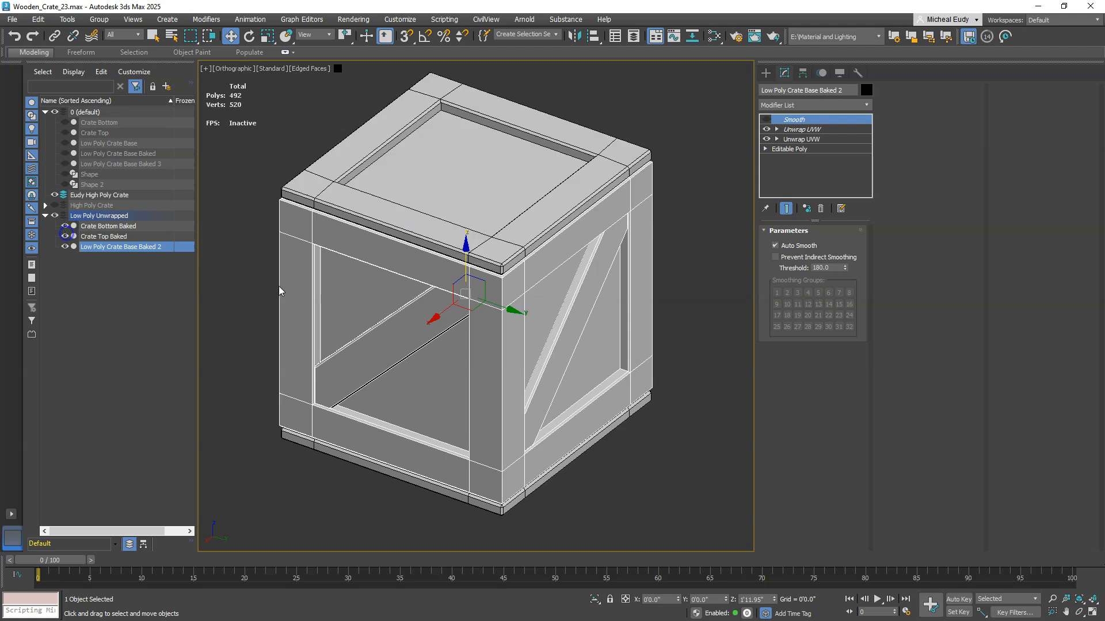
Step: Clone all three crate parts as copies, naming the base copy "Low Poly Crate Base" followed by the author's surname
{"action": "scroll", "coordinate": [598, 485], "scroll_direction": "down", "scroll_amount": 3}
{"action": "left_click_drag", "start_coordinate": [633, 523], "coordinate": [337, 167]}
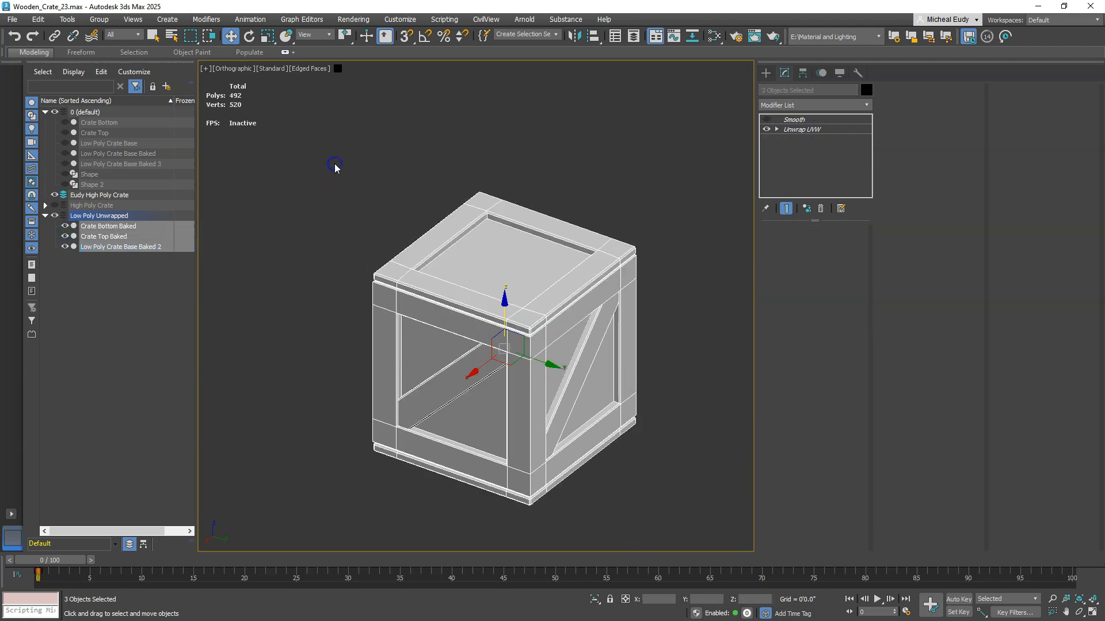
{"action": "right_click", "coordinate": [410, 197]}
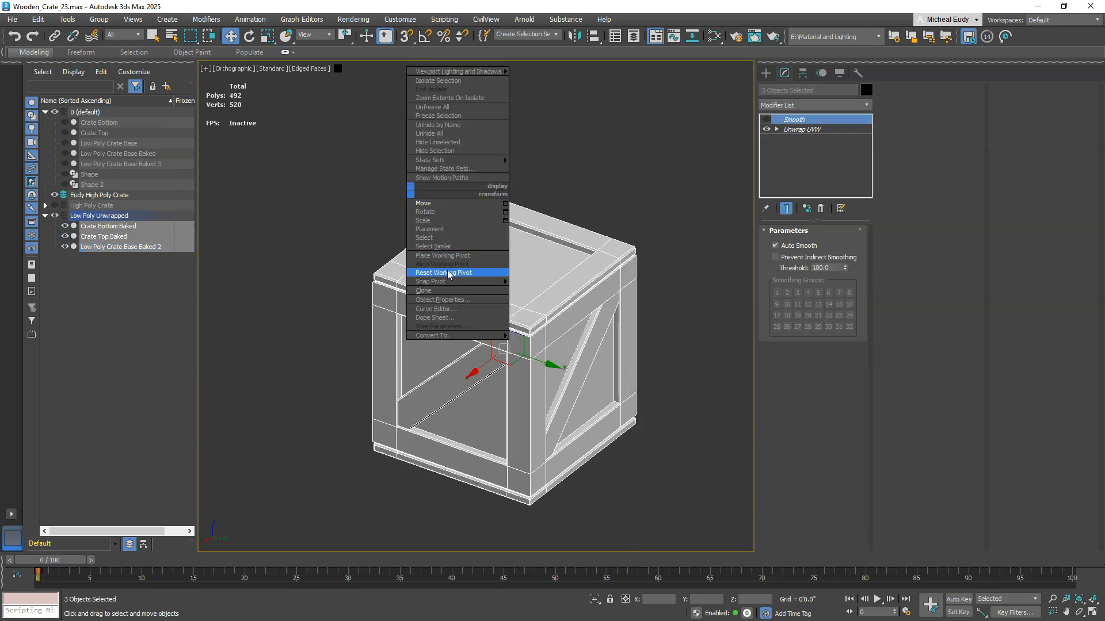
{"action": "left_click", "coordinate": [447, 291]}
{"action": "left_click", "coordinate": [583, 339]}
{"action": "mouse_move", "coordinate": [585, 338]}
{"action": "left_mouse_down"}
{"action": "mouse_move", "coordinate": [547, 339]}
{"action": "mouse_move", "coordinate": [557, 340]}
{"action": "left_mouse_up"}
{"action": "type", "text": "Eudy"}
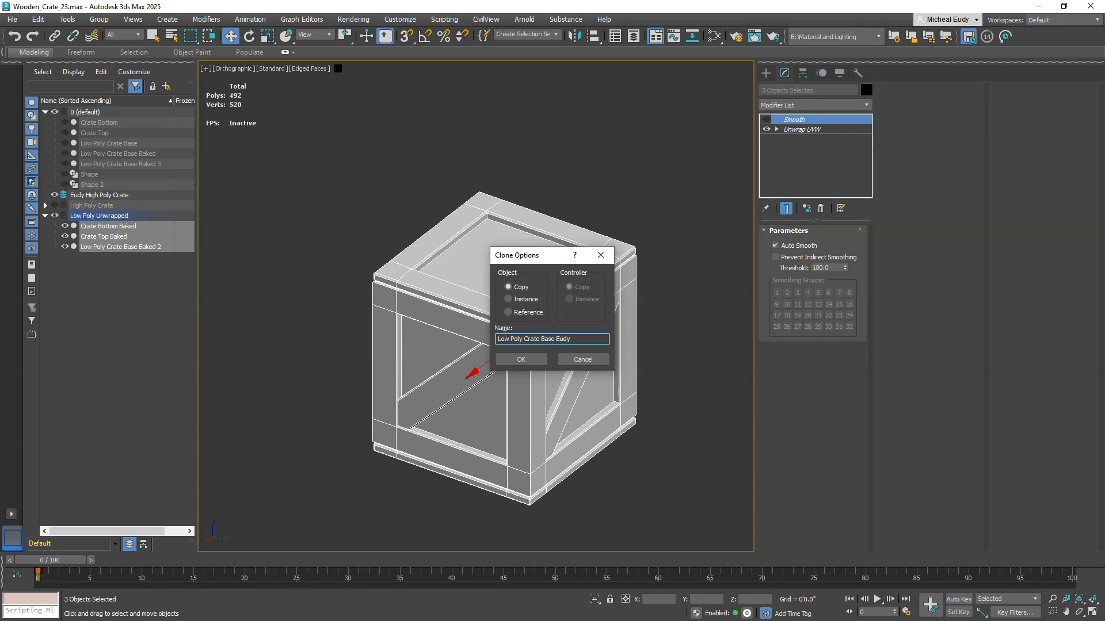
{"action": "left_click", "coordinate": [522, 359]}
Step: Move the three copies into the author's High Poly Crate layer, and hide and collapse the Low Poly Unwrapped layer
{"action": "left_click_drag", "start_coordinate": [95, 240], "coordinate": [93, 196]}
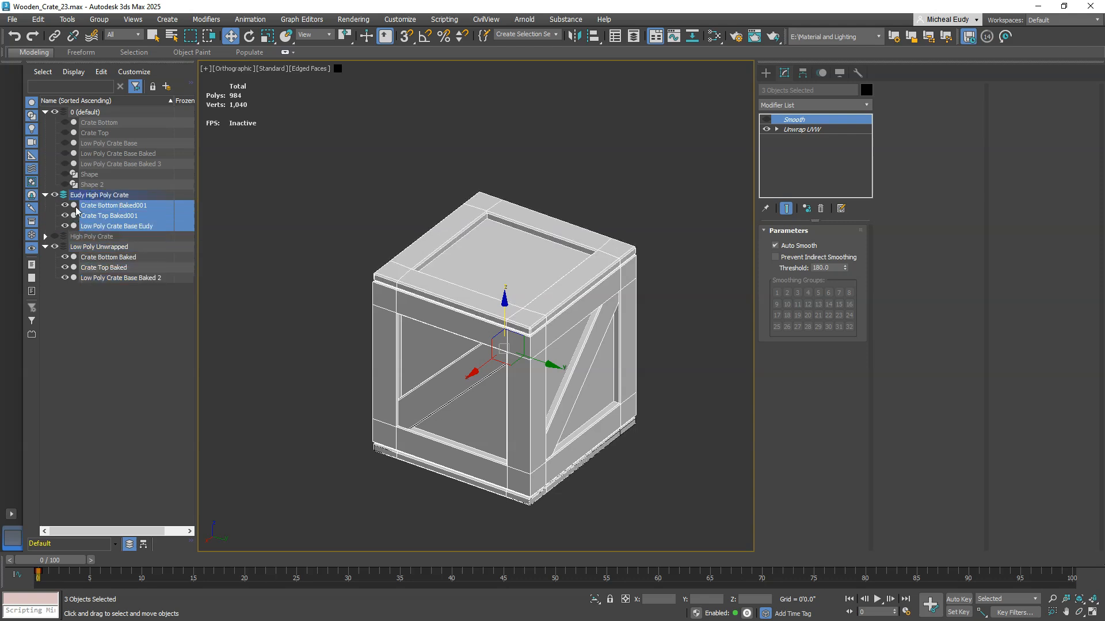
{"action": "left_click", "coordinate": [54, 247]}
{"action": "left_click", "coordinate": [45, 246]}
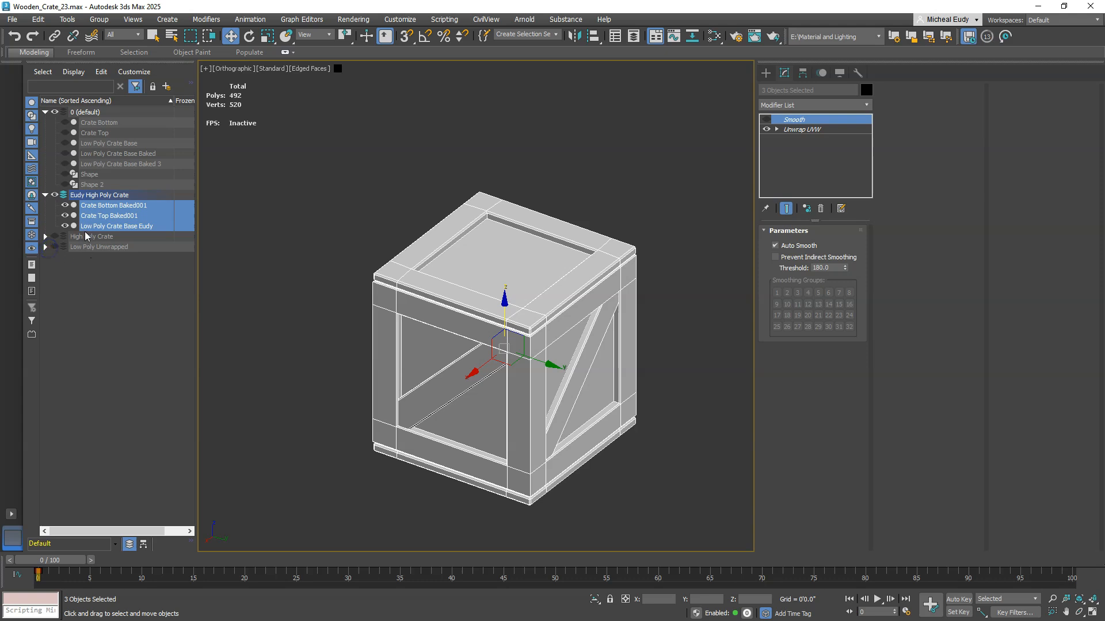
{"action": "left_click", "coordinate": [55, 195]}
{"action": "left_click", "coordinate": [54, 195]}
Step: Hide the copied crate parts Crate Bottom Baked001 and Crate Top Baked001
{"action": "left_click", "coordinate": [72, 216]}
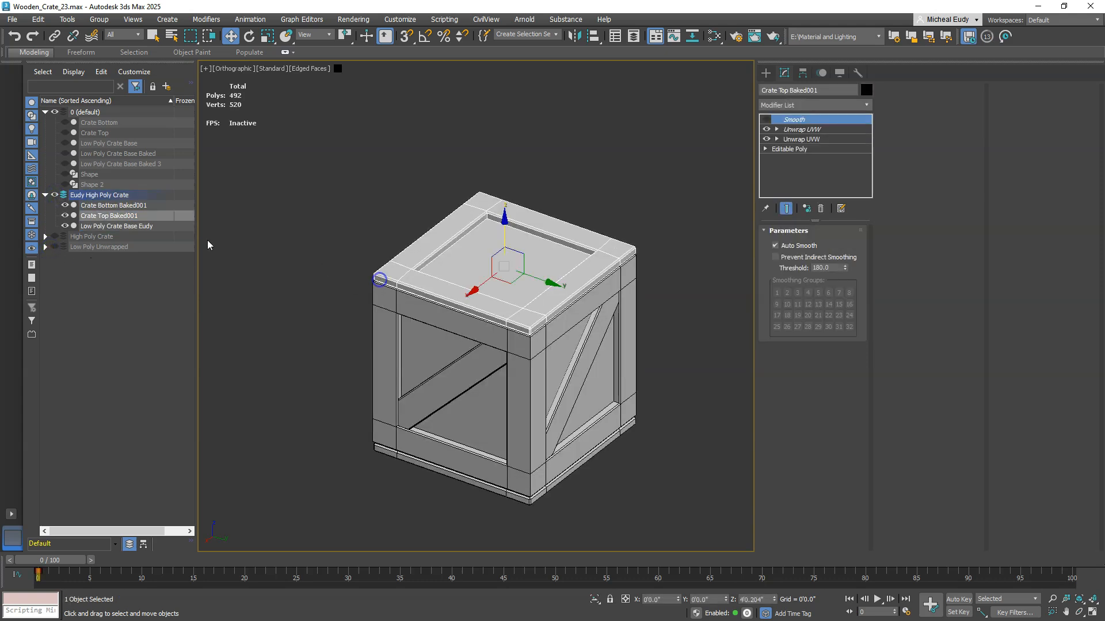
{"action": "left_click", "coordinate": [66, 206]}
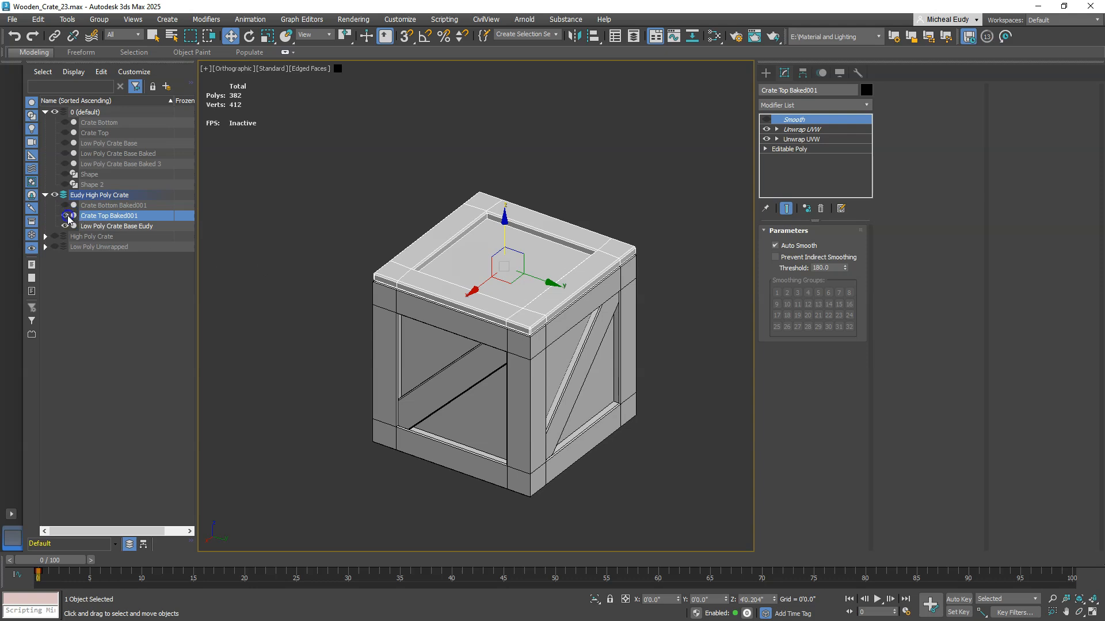
{"action": "left_click", "coordinate": [65, 216]}
Step: Delete the Smooth modifier and both Unwrap UVW modifiers from the crate base copy, leaving only Editable Poly
{"action": "scroll", "coordinate": [527, 313], "scroll_direction": "up", "scroll_amount": 6}
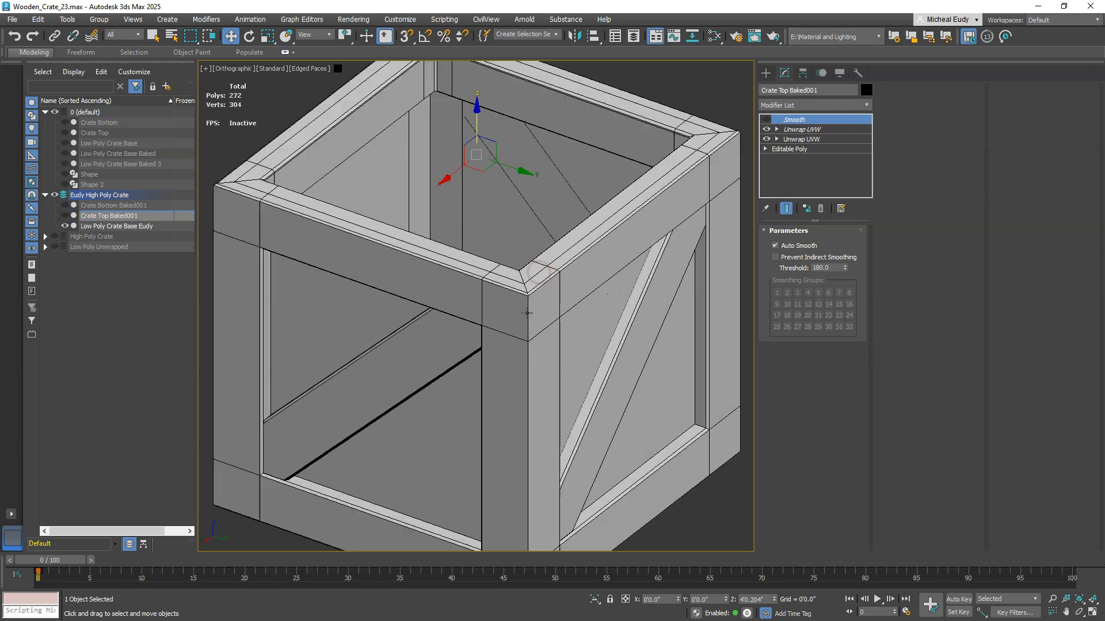
{"action": "left_click", "coordinate": [562, 303]}
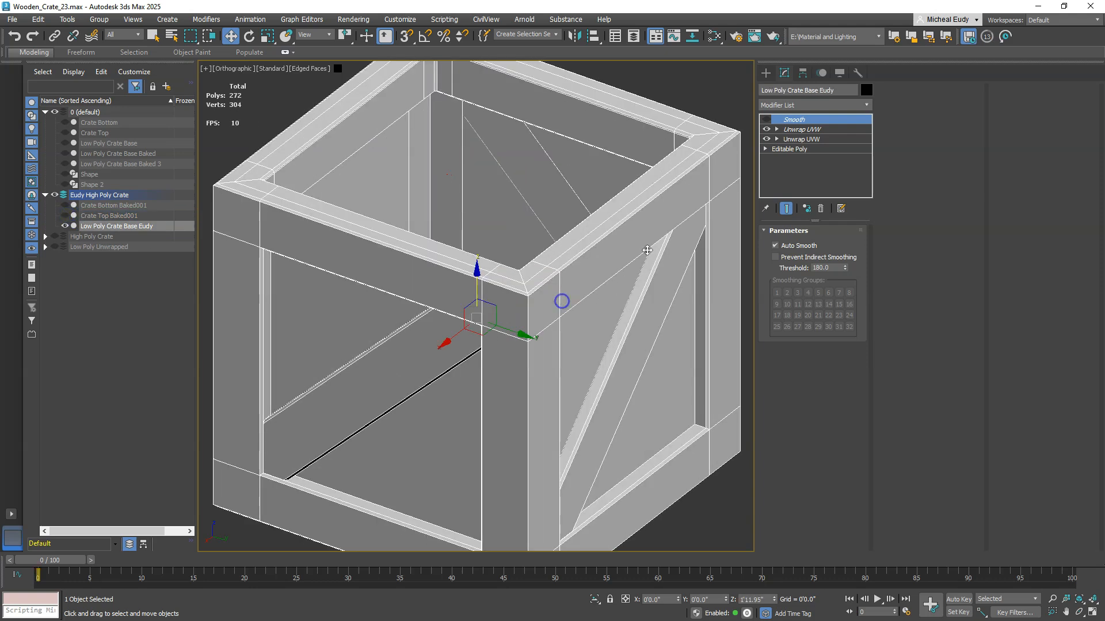
{"action": "left_click", "coordinate": [820, 210]}
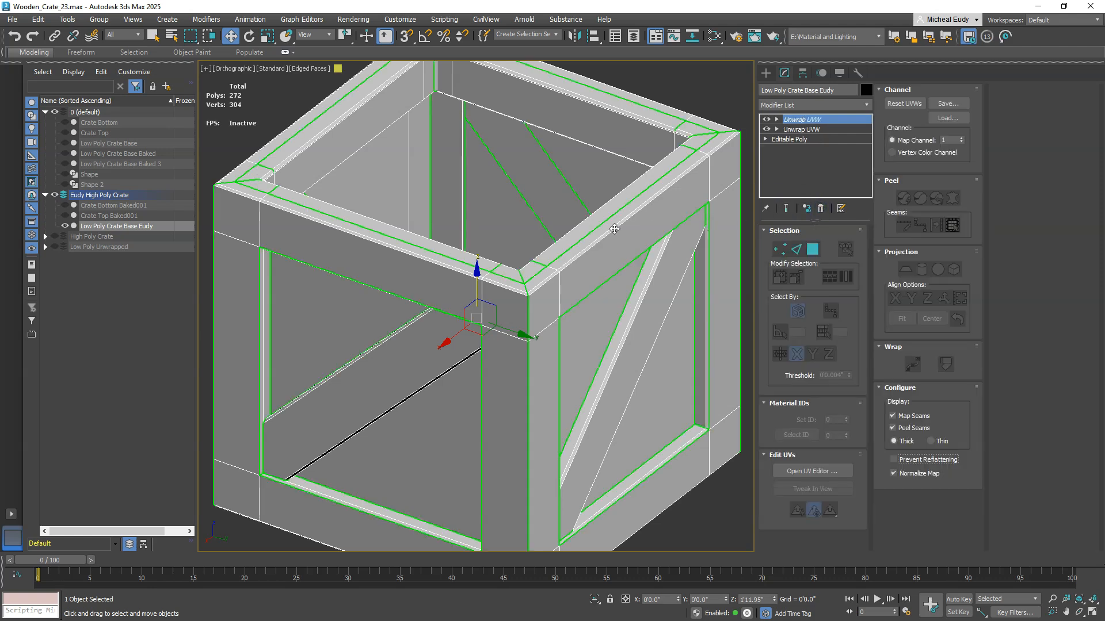
{"action": "right_click", "coordinate": [555, 278]}
{"action": "mouse_move", "coordinate": [585, 424]}
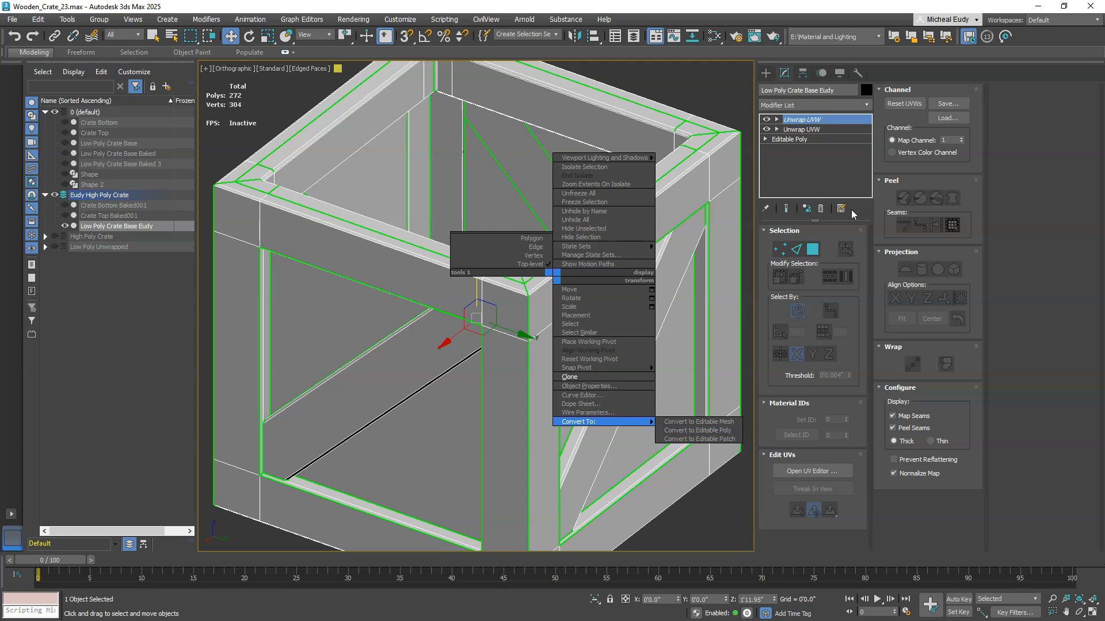
{"action": "left_click", "coordinate": [820, 208]}
{"action": "left_click", "coordinate": [820, 208]}
{"action": "left_click", "coordinate": [819, 208]}
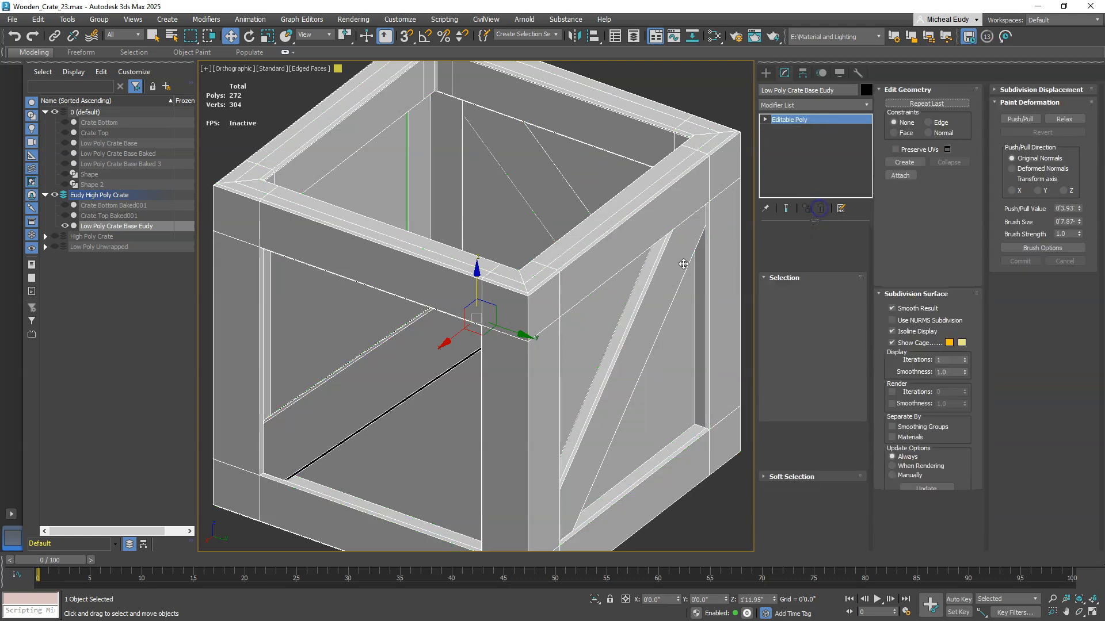
Step: Enter polygon editing on the crate base copy, select all its polygons, and clear the selection again
{"action": "scroll", "coordinate": [544, 300], "scroll_direction": "down", "scroll_amount": 4}
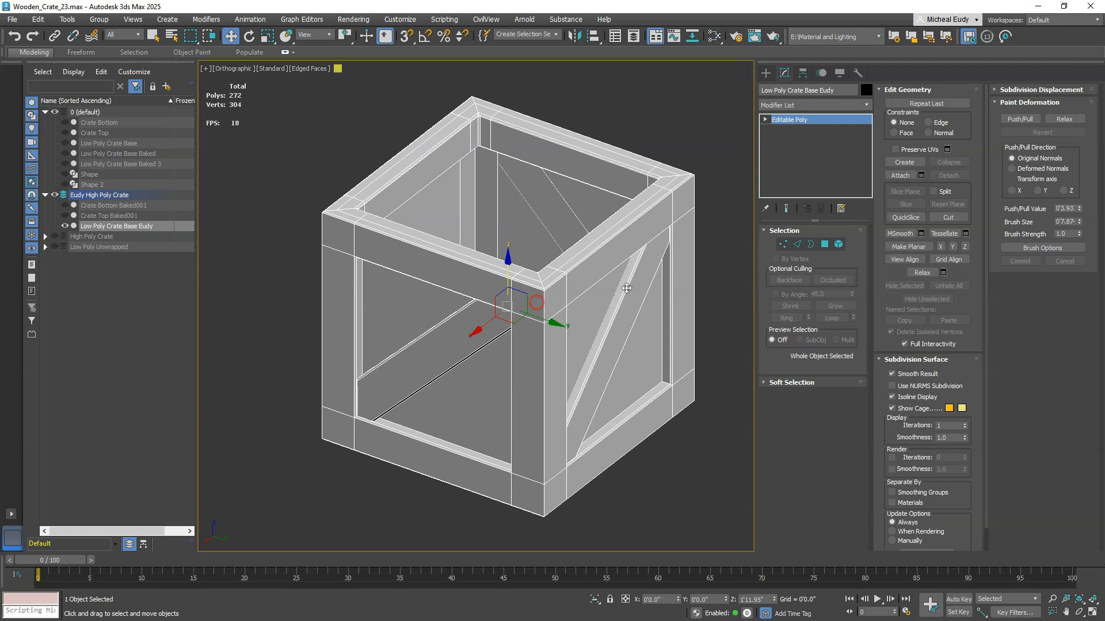
{"action": "left_click", "coordinate": [825, 244]}
{"action": "key", "text": "ctrl+a"}
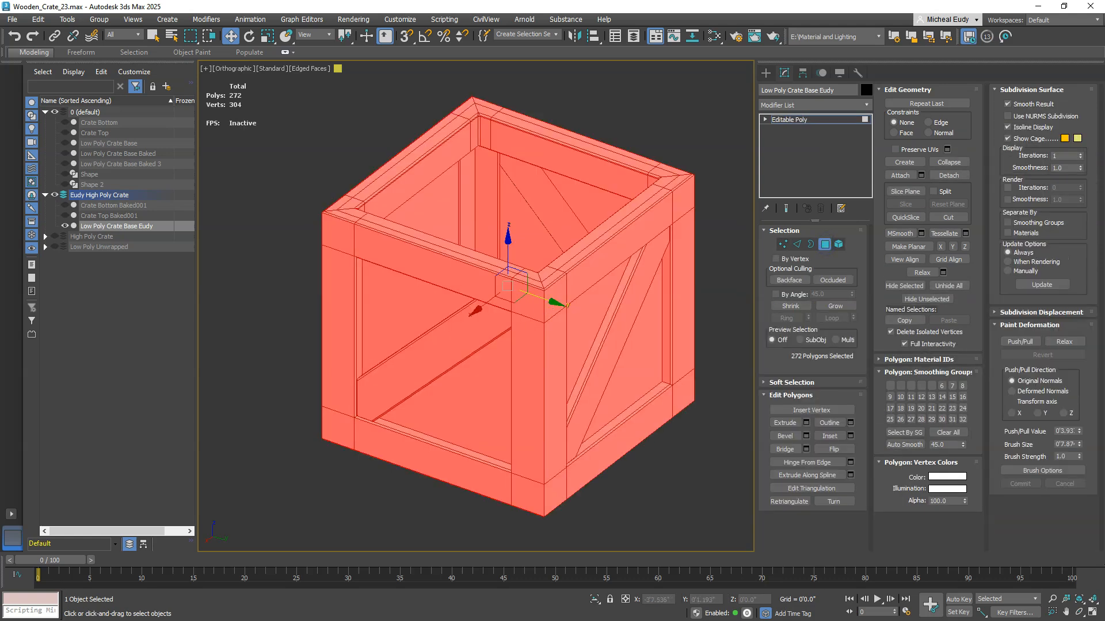
{"action": "left_click", "coordinate": [713, 419]}
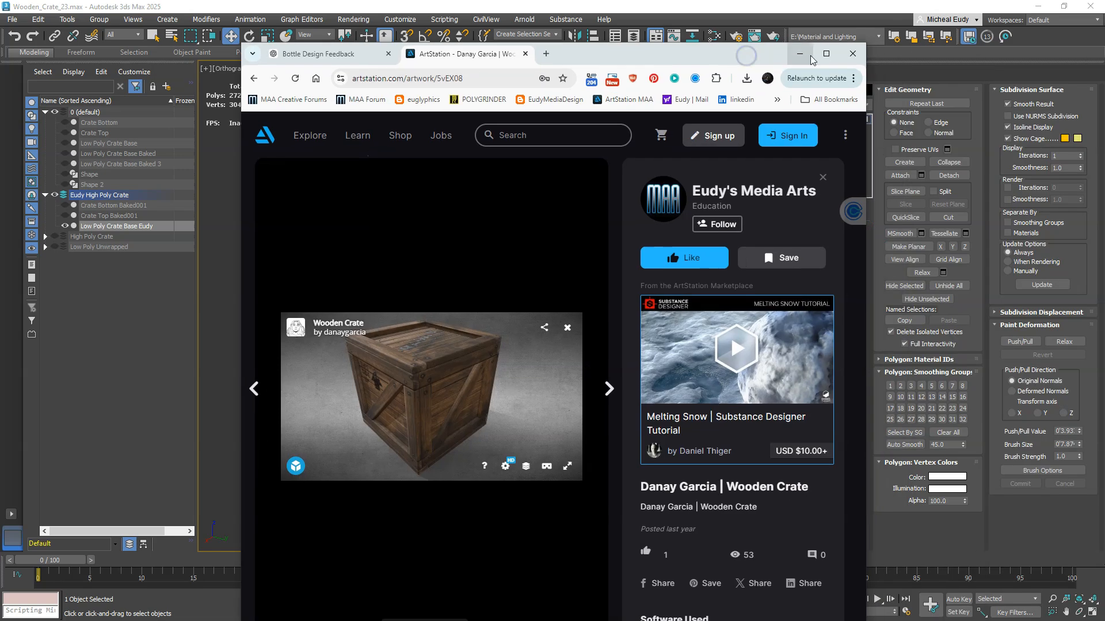
Step: Switch to the browser and examine how the boards meet on the Wooden Crate reference model on ArtStation
{"action": "left_click", "coordinate": [823, 46]}
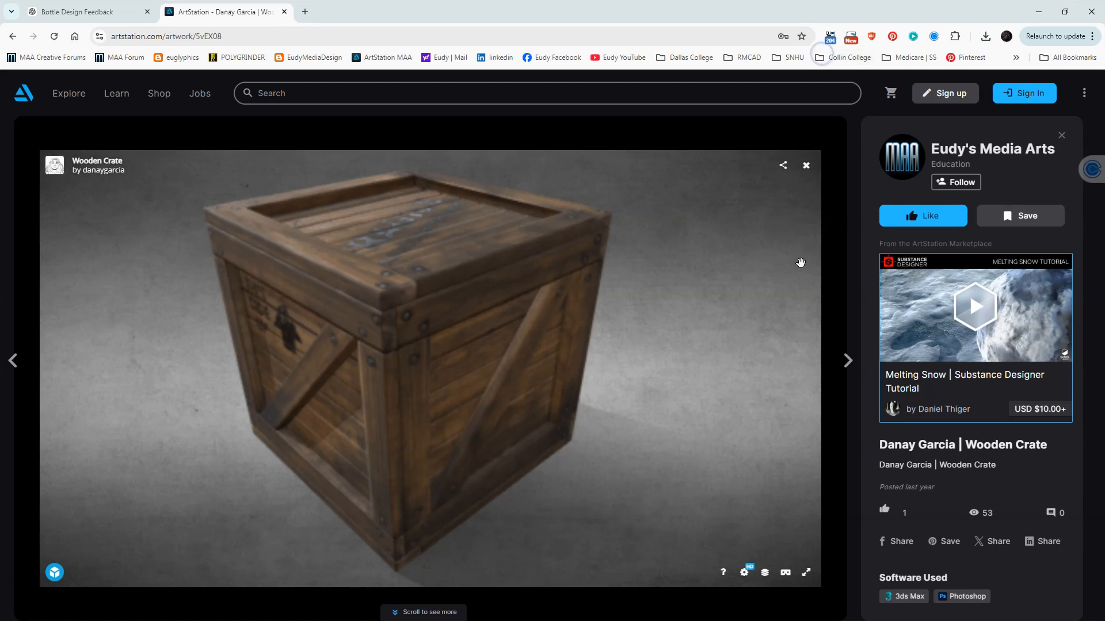
{"action": "mouse_move", "coordinate": [668, 421]}
{"action": "left_mouse_down"}
{"action": "mouse_move", "coordinate": [520, 374]}
{"action": "mouse_move", "coordinate": [486, 392]}
{"action": "mouse_move", "coordinate": [512, 376]}
{"action": "mouse_move", "coordinate": [495, 395]}
{"action": "mouse_move", "coordinate": [513, 391]}
{"action": "mouse_move", "coordinate": [476, 311]}
{"action": "mouse_move", "coordinate": [444, 298]}
{"action": "mouse_move", "coordinate": [454, 293]}
{"action": "left_mouse_up"}
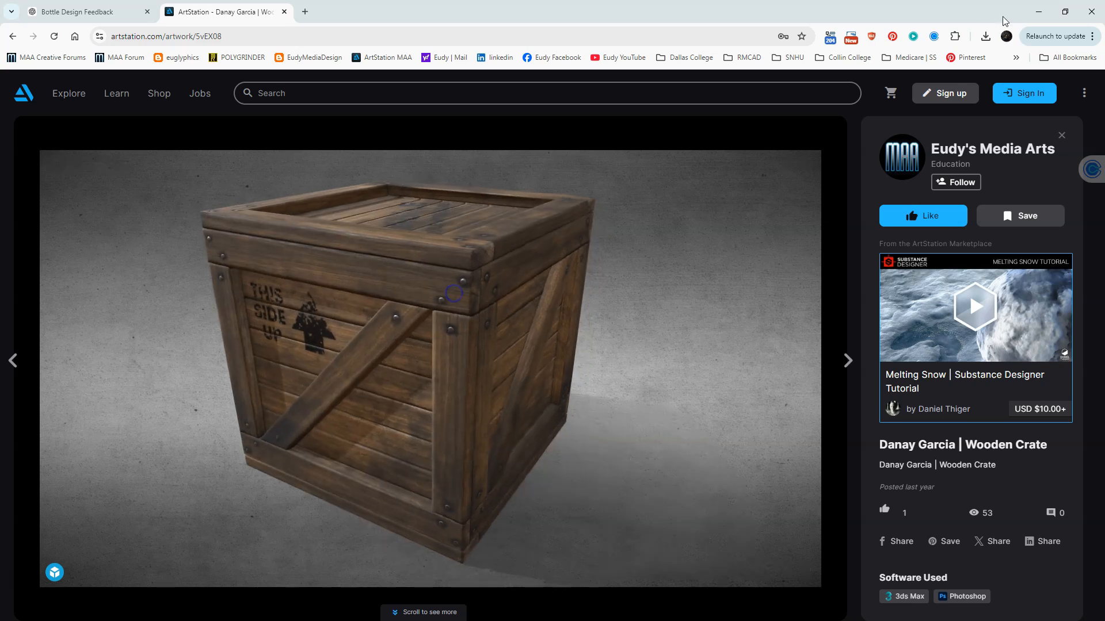
{"action": "left_click", "coordinate": [1065, 12]}
{"action": "left_click_drag", "start_coordinate": [639, 56], "coordinate": [1104, 69]}
Step: Detach the three polygons of the crate's upper front board as an object named Edge, and hide the remaining crate base copy
{"action": "scroll", "coordinate": [515, 288], "scroll_direction": "up", "scroll_amount": 4}
{"action": "scroll", "coordinate": [512, 287], "scroll_direction": "down", "scroll_amount": 4}
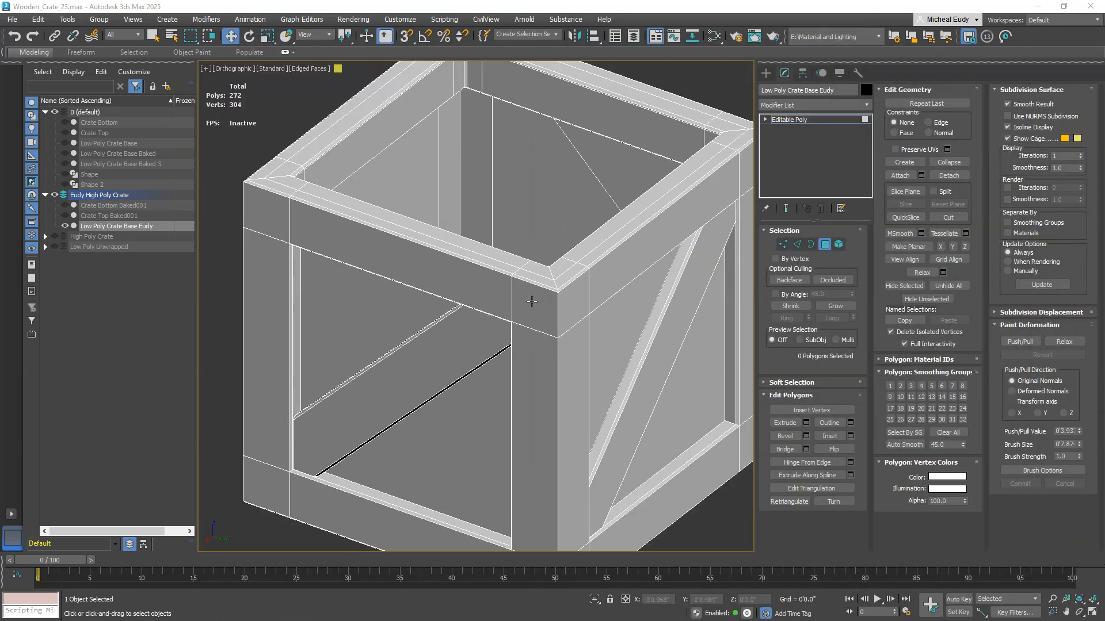
{"action": "scroll", "coordinate": [544, 302], "scroll_direction": "up", "scroll_amount": 4}
{"action": "left_click", "coordinate": [522, 305]}
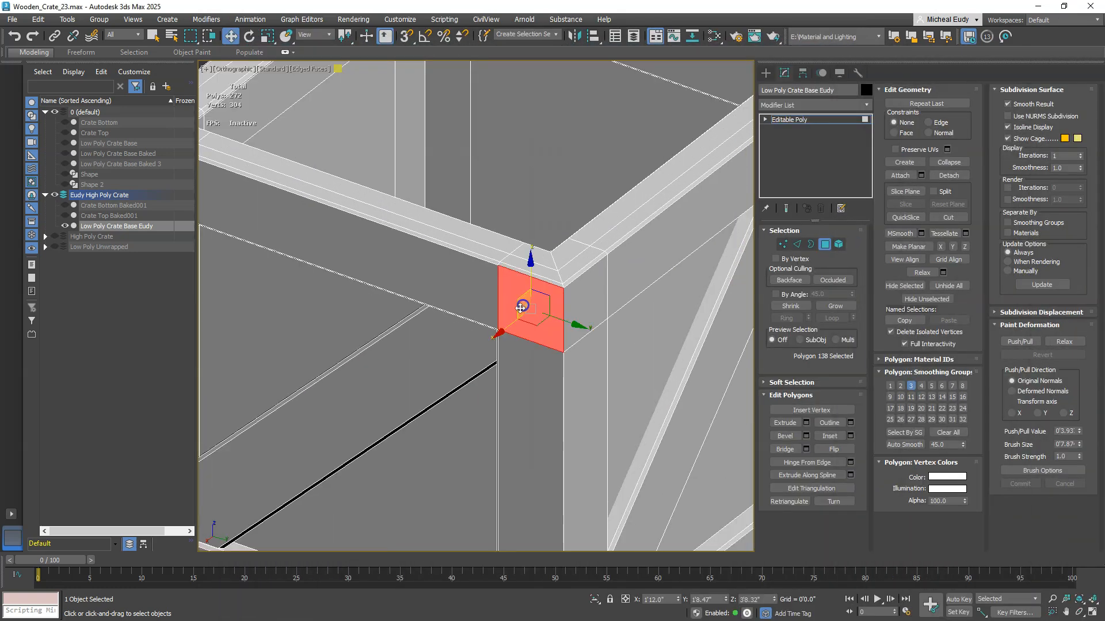
{"action": "left_click", "coordinate": [437, 280], "text": "ctrl"}
{"action": "middle_click_drag", "start_coordinate": [434, 282], "coordinate": [451, 252]}
{"action": "left_click", "coordinate": [302, 183], "text": "ctrl"}
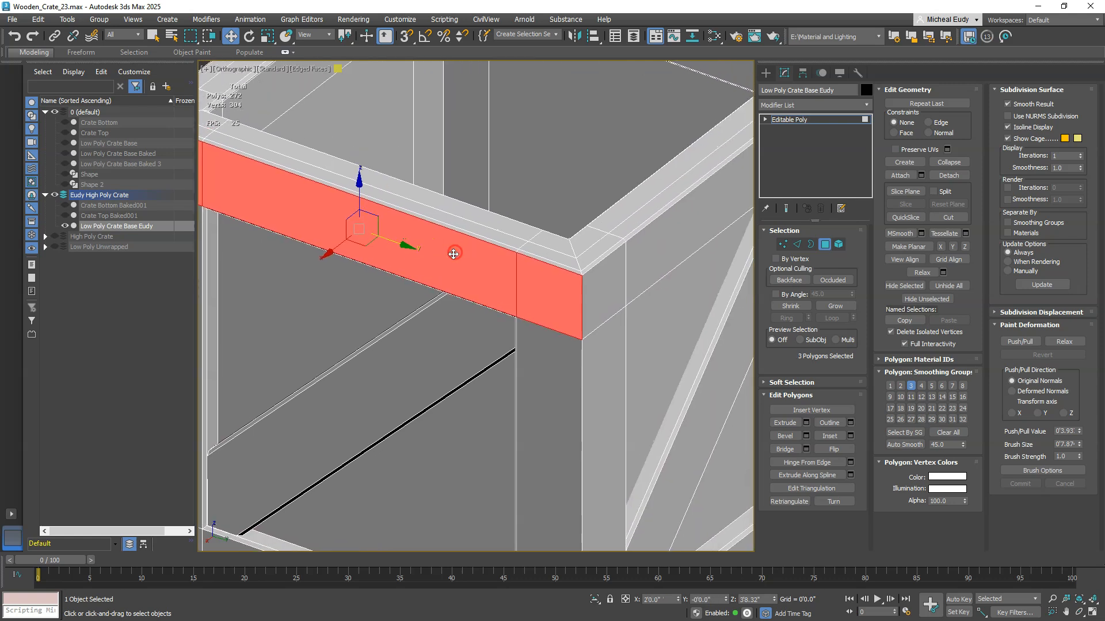
{"action": "left_click", "coordinate": [945, 176]}
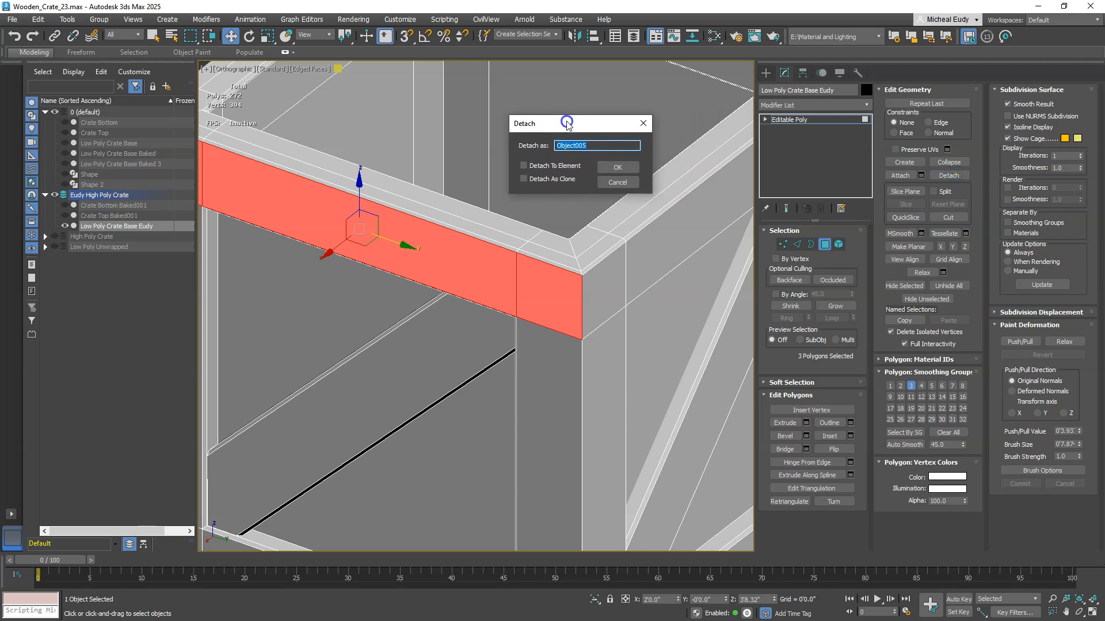
{"action": "left_click_drag", "start_coordinate": [594, 143], "coordinate": [528, 144]}
{"action": "type", "text": "Edge"}
{"action": "key", "text": "Return"}
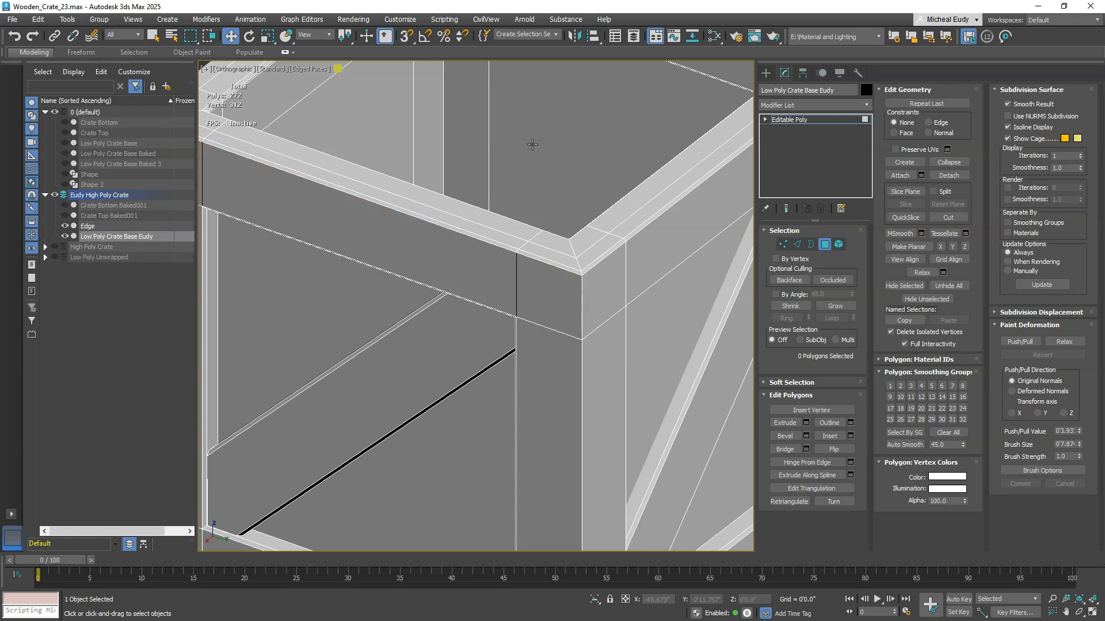
{"action": "left_click", "coordinate": [69, 236]}
{"action": "scroll", "coordinate": [713, 277], "scroll_direction": "down", "scroll_amount": 2}
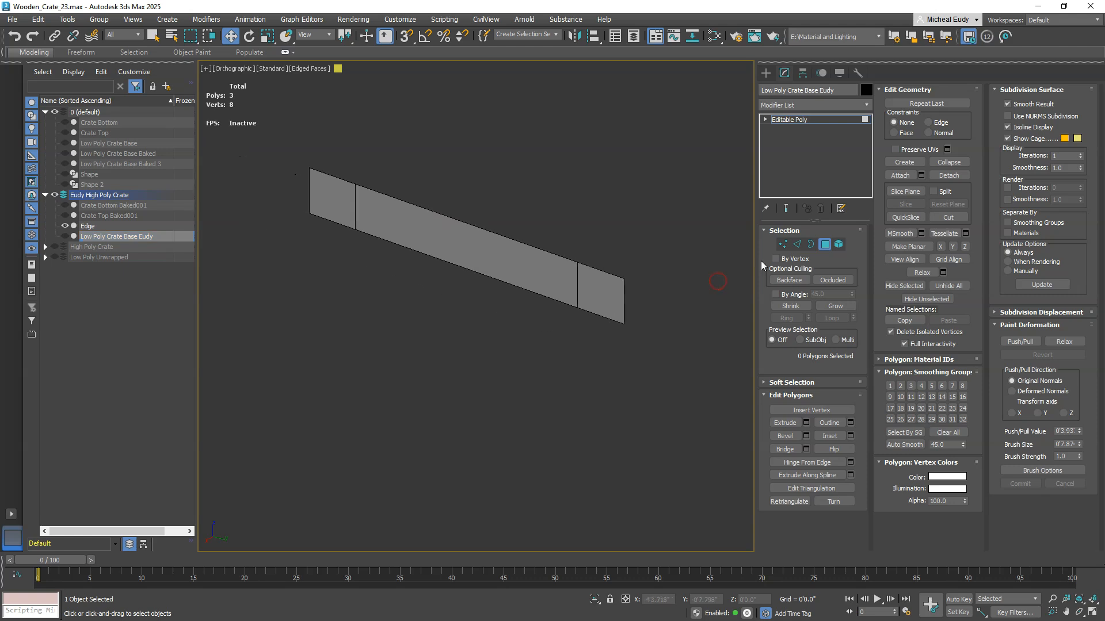
{"action": "left_click", "coordinate": [796, 245]}
{"action": "left_click", "coordinate": [577, 295]}
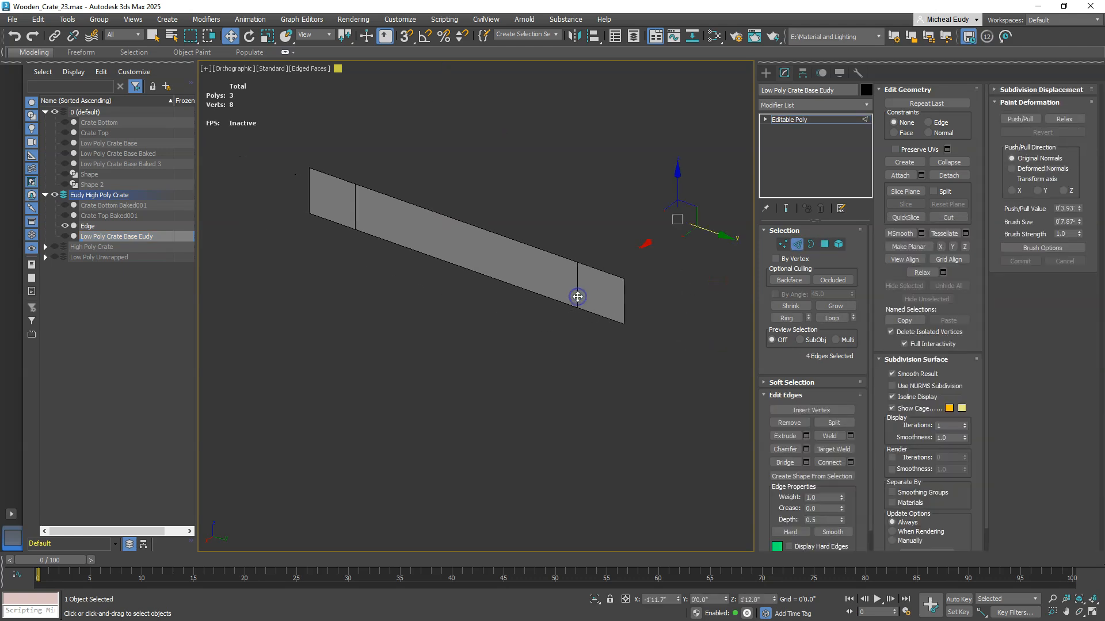
{"action": "scroll", "coordinate": [659, 269], "scroll_direction": "up", "scroll_amount": 2}
{"action": "scroll", "coordinate": [592, 262], "scroll_direction": "up", "scroll_amount": 2}
{"action": "left_click", "coordinate": [592, 262]}
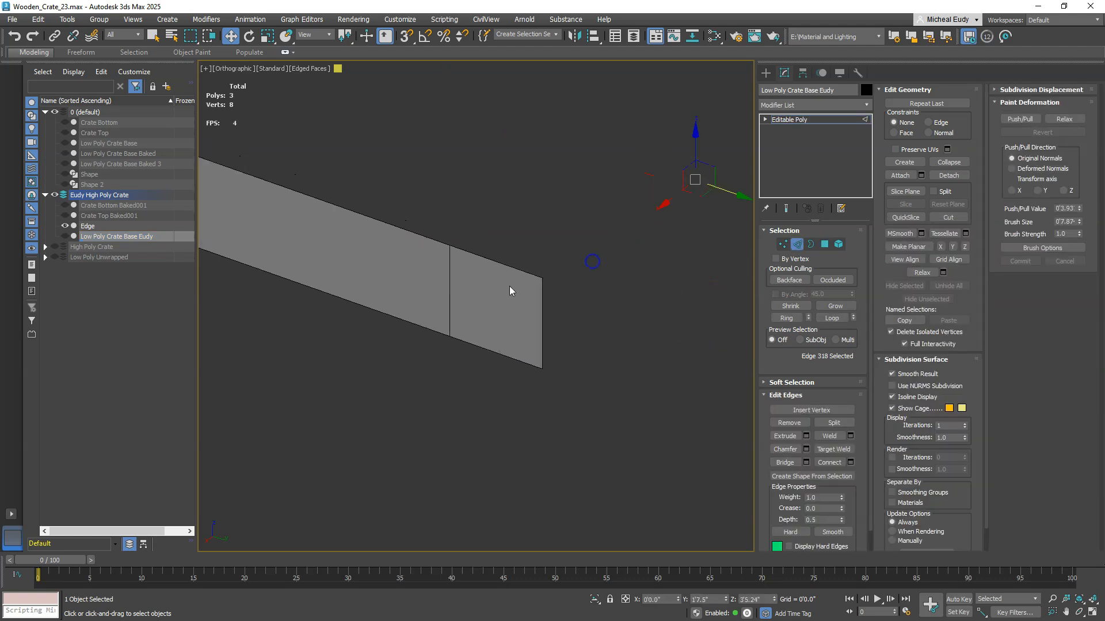
{"action": "left_click", "coordinate": [797, 245]}
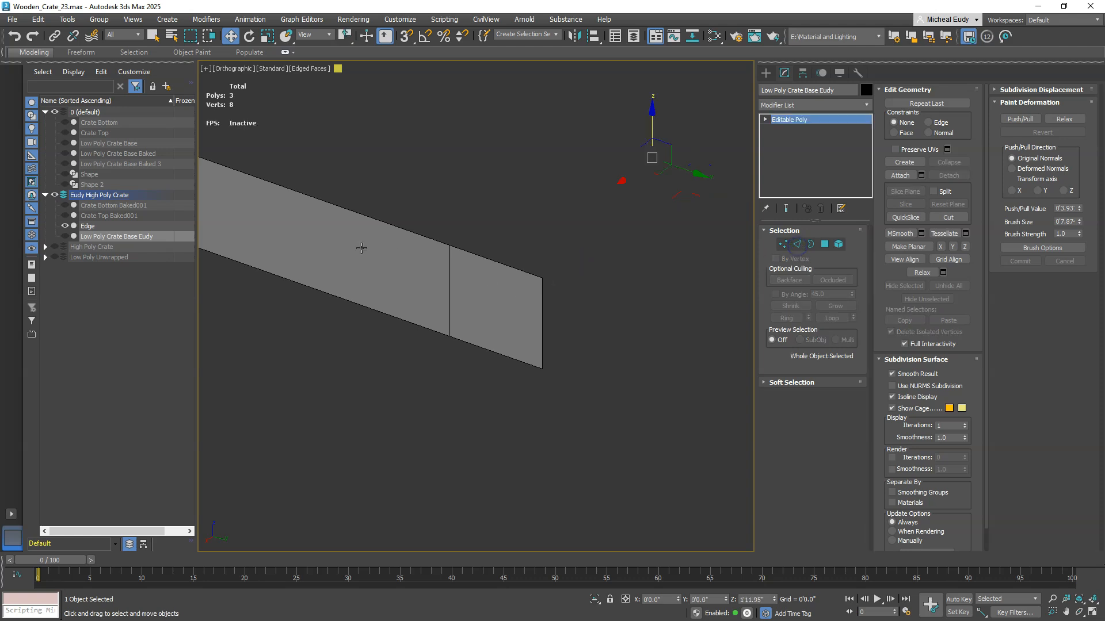
Step: Remove the two inner dividing edges of the Edge object together with their vertices, making the board a single polygon
{"action": "left_click", "coordinate": [359, 248]}
{"action": "left_click", "coordinate": [798, 245]}
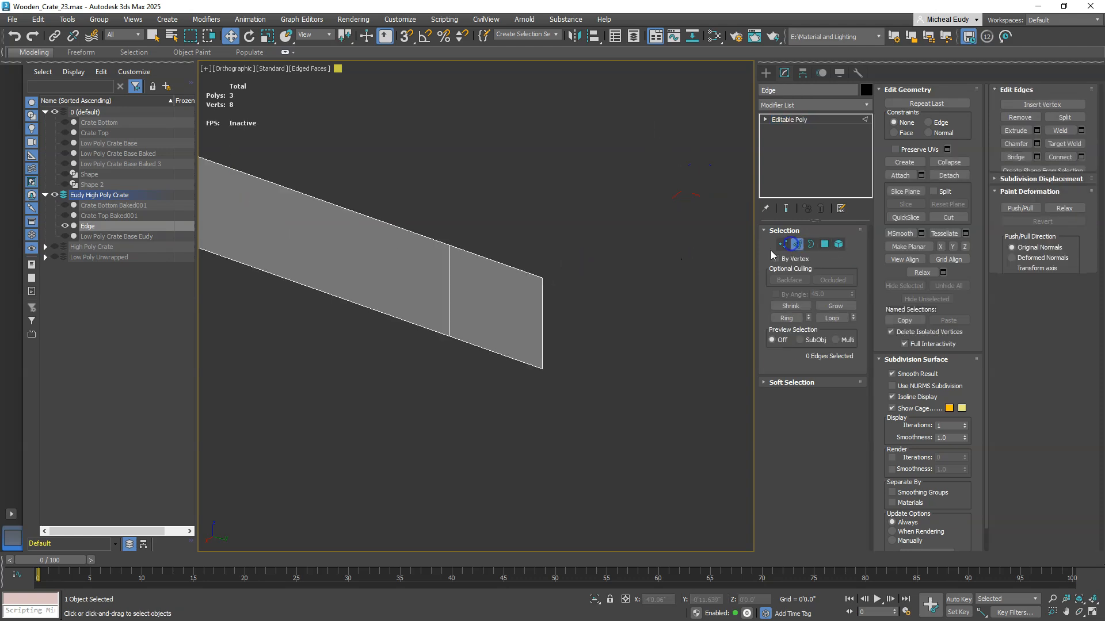
{"action": "left_click", "coordinate": [451, 282]}
{"action": "key", "text": "ctrl+BackSpace"}
{"action": "middle_click_drag", "start_coordinate": [447, 274], "coordinate": [598, 320]}
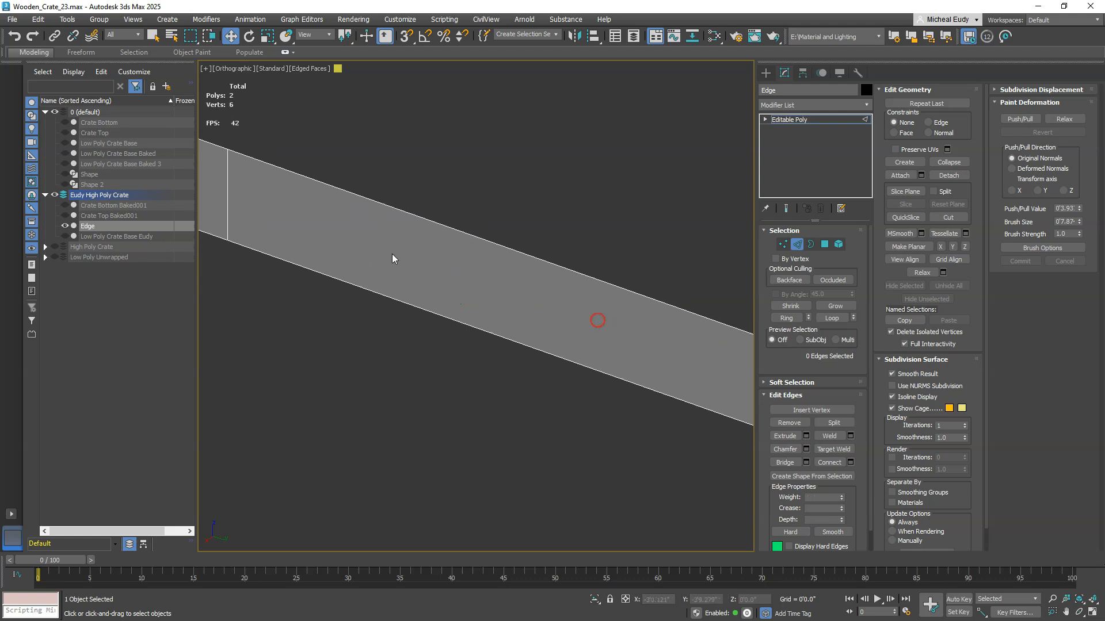
{"action": "left_click", "coordinate": [225, 214]}
{"action": "key", "text": "ctrl+BackSpace"}
Step: Try moving the single polygon of the Edge board along the X axis, undo the move and clear the selection
{"action": "scroll", "coordinate": [279, 230], "scroll_direction": "down", "scroll_amount": 2}
{"action": "scroll", "coordinate": [459, 286], "scroll_direction": "down", "scroll_amount": 2}
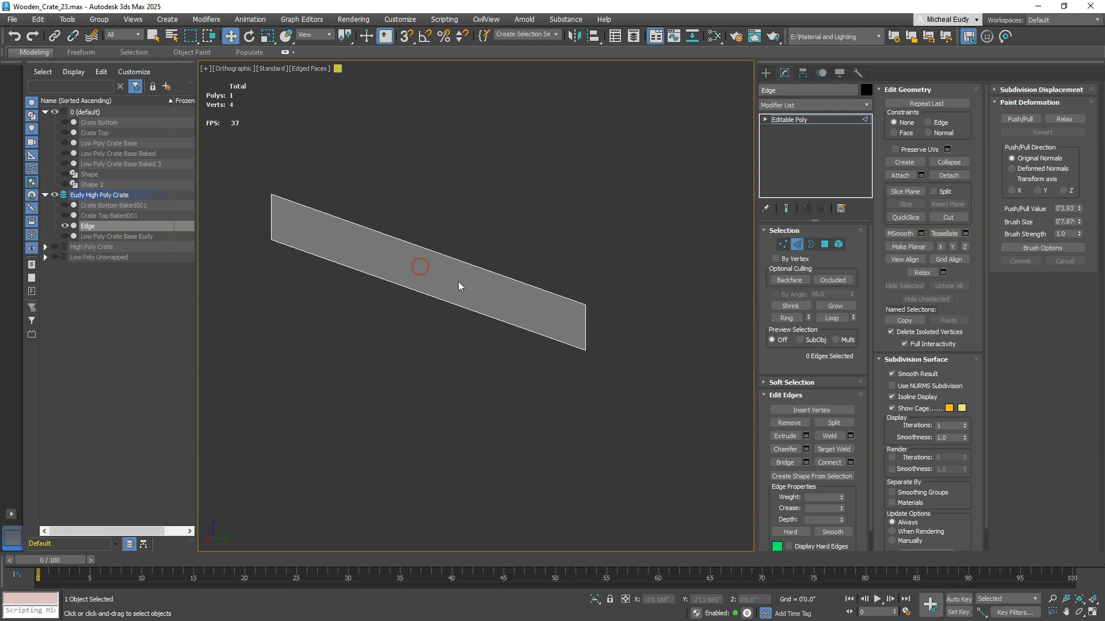
{"action": "middle_click_drag", "start_coordinate": [459, 286], "coordinate": [437, 310]}
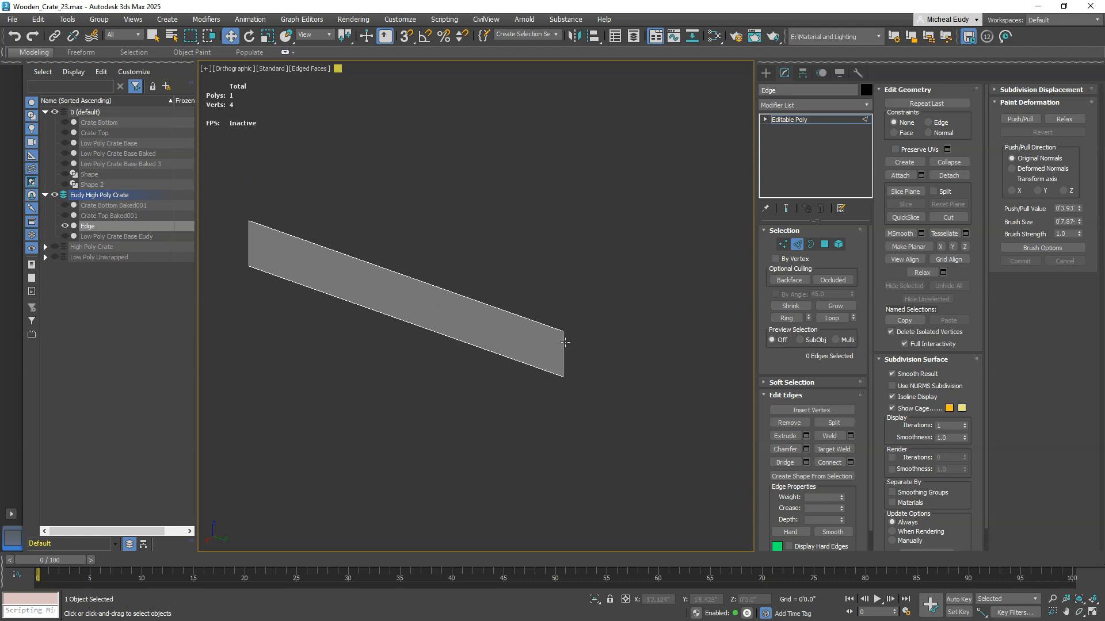
{"action": "left_click", "coordinate": [827, 247]}
{"action": "mouse_move", "coordinate": [537, 344]}
{"action": "left_mouse_down"}
{"action": "mouse_move", "coordinate": [460, 353]}
{"action": "mouse_move", "coordinate": [536, 348]}
{"action": "left_mouse_up"}
{"action": "middle_click_drag", "start_coordinate": [537, 347], "coordinate": [469, 357], "text": "alt"}
{"action": "middle_click_drag", "start_coordinate": [540, 357], "coordinate": [545, 353], "text": "alt"}
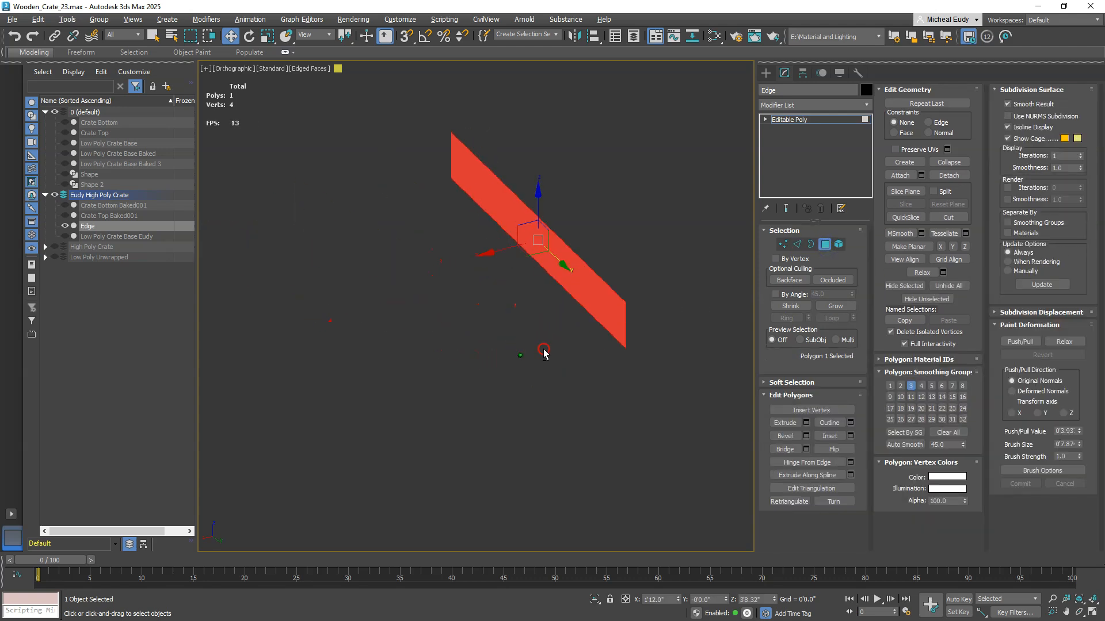
{"action": "left_click_drag", "start_coordinate": [553, 295], "coordinate": [455, 411]}
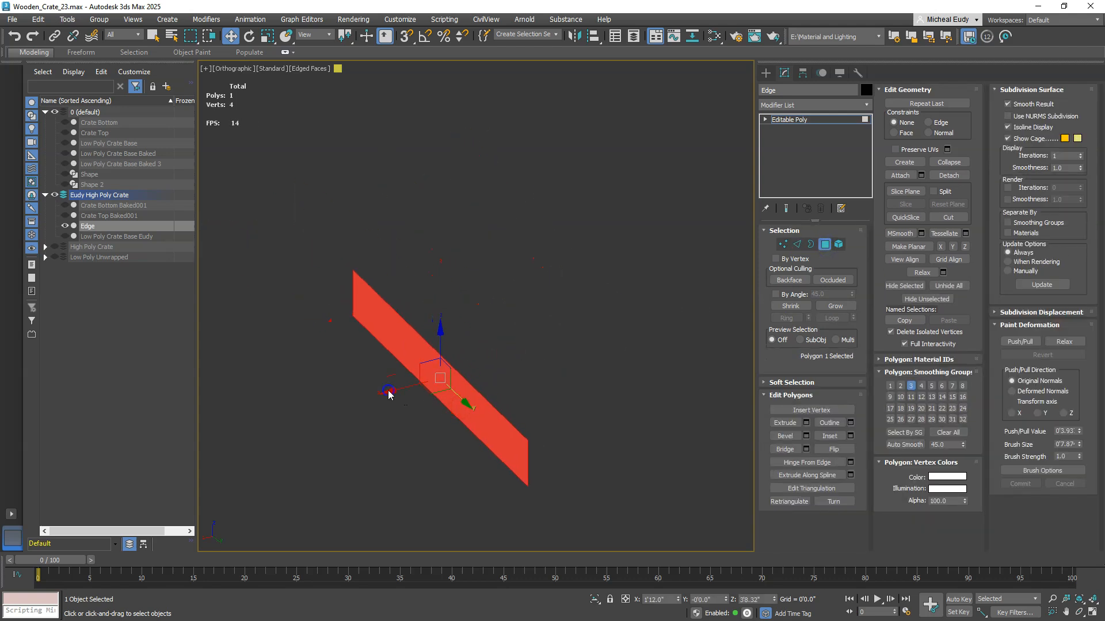
{"action": "left_click_drag", "start_coordinate": [386, 392], "coordinate": [459, 380]}
{"action": "key", "text": "ctrl+z"}
{"action": "key", "text": "ctrl+z"}
{"action": "middle_click_drag", "start_coordinate": [533, 372], "coordinate": [530, 335]}
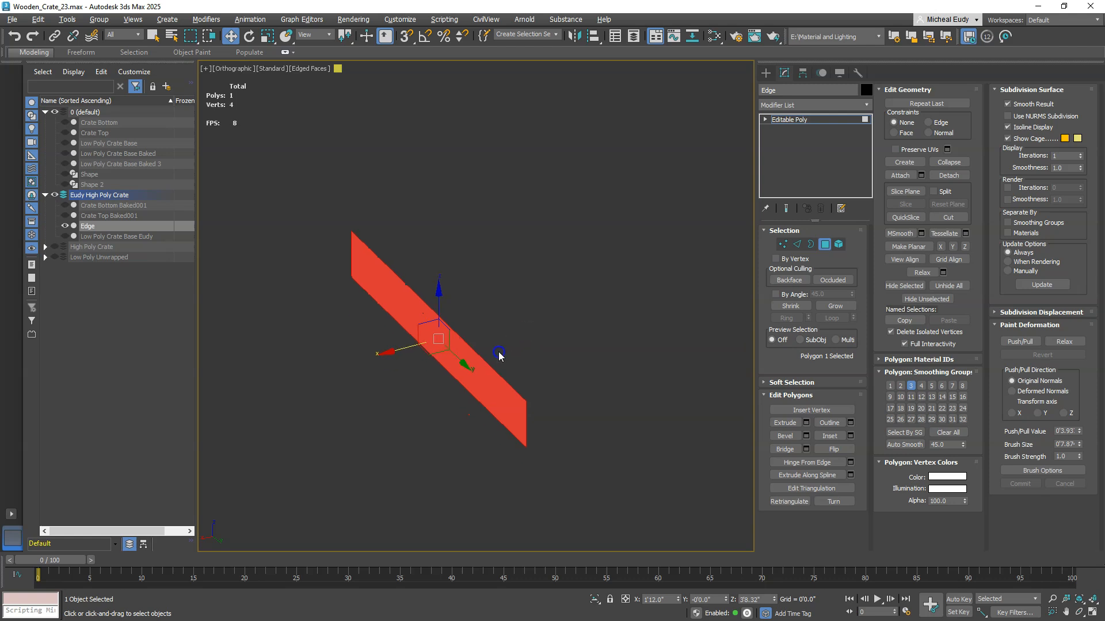
{"action": "left_click", "coordinate": [636, 322]}
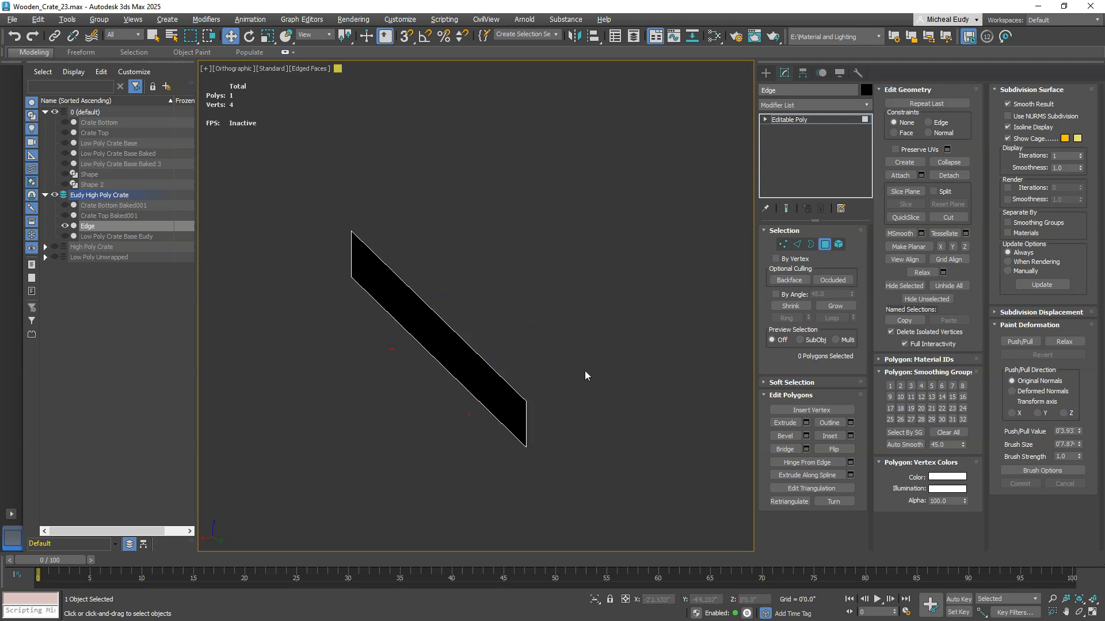
Step: Leave polygon editing and add a Shell modifier to the Edge object with an inner amount of about 0'4.079"
{"action": "left_click", "coordinate": [824, 245]}
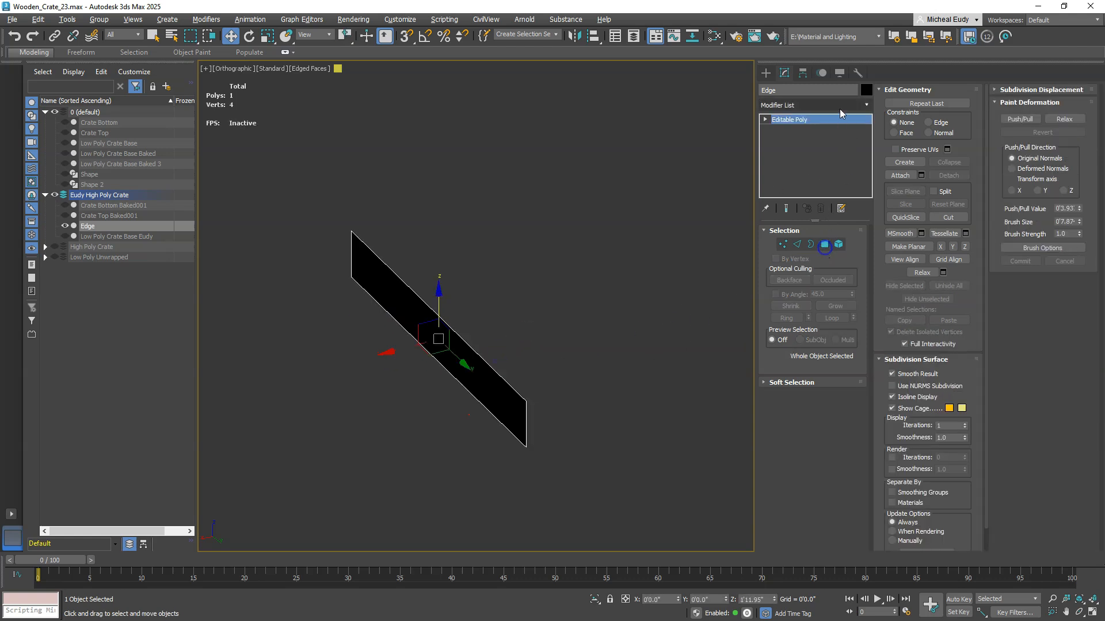
{"action": "left_click", "coordinate": [839, 107]}
{"action": "scroll", "coordinate": [836, 106], "scroll_direction": "down", "scroll_amount": 5}
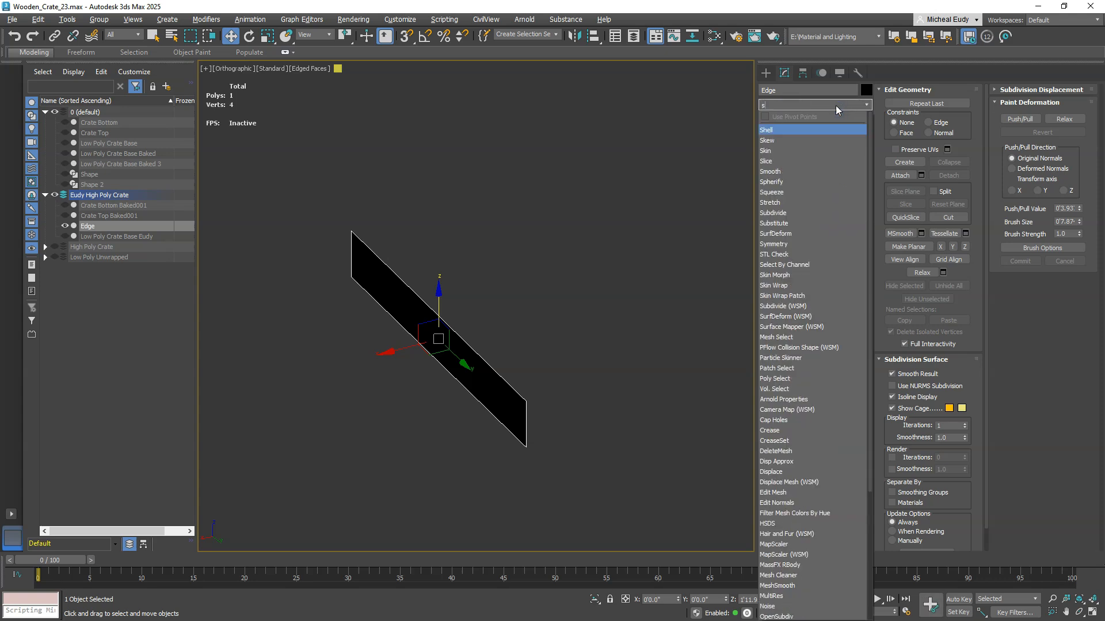
{"action": "left_click", "coordinate": [783, 129]}
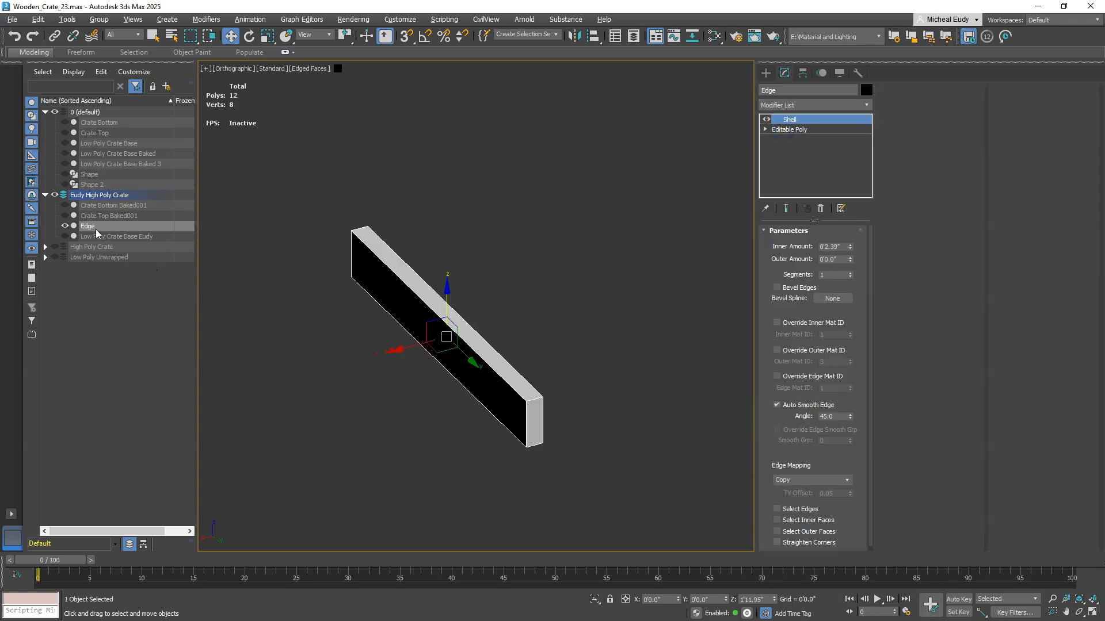
{"action": "left_click_drag", "start_coordinate": [851, 252], "coordinate": [795, 3]}
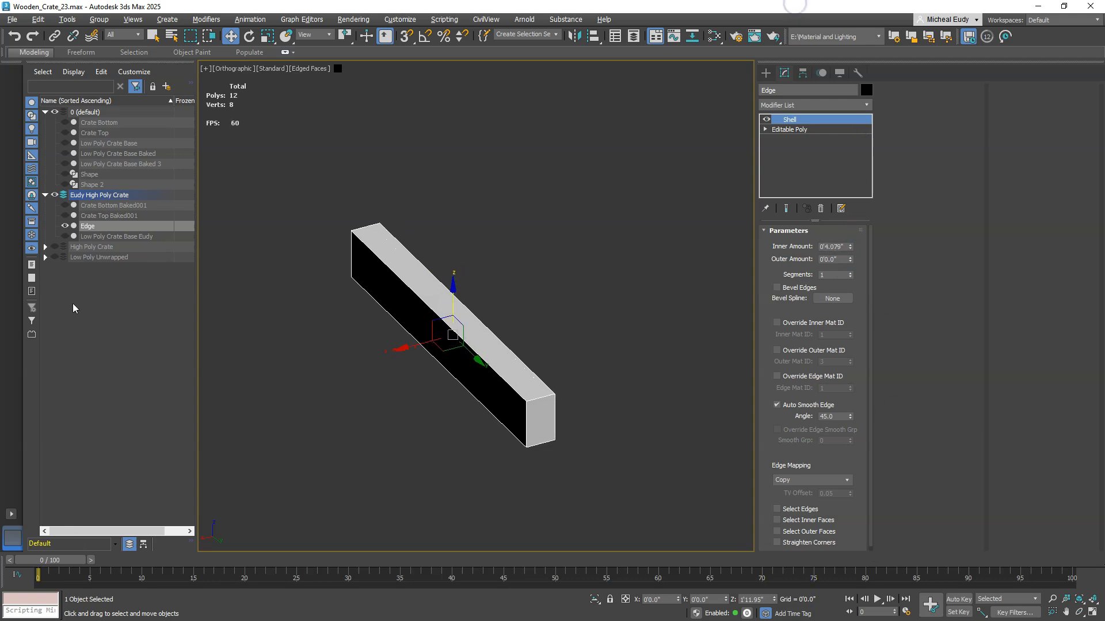
Step: Show the crate base copy for comparison and increase the shell's inner amount to 0'4.563" to match the rim thickness
{"action": "left_click", "coordinate": [64, 237]}
{"action": "scroll", "coordinate": [495, 397], "scroll_direction": "up", "scroll_amount": 5}
{"action": "middle_click_drag", "start_coordinate": [593, 410], "coordinate": [560, 247]}
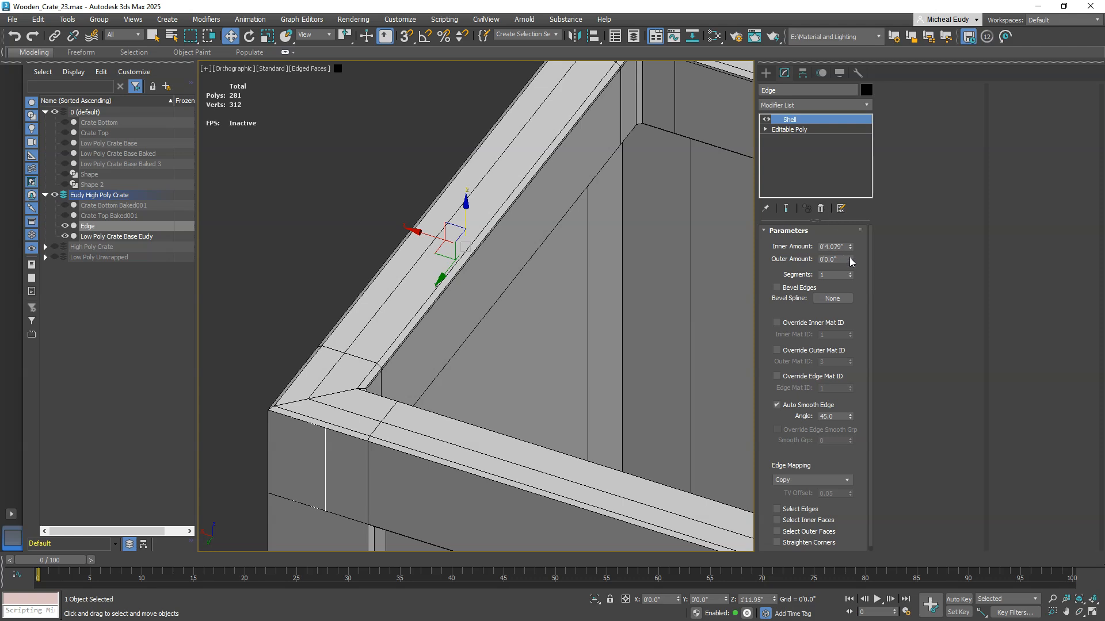
{"action": "left_click_drag", "start_coordinate": [854, 247], "coordinate": [863, 179]}
{"action": "scroll", "coordinate": [432, 316], "scroll_direction": "up", "scroll_amount": 5}
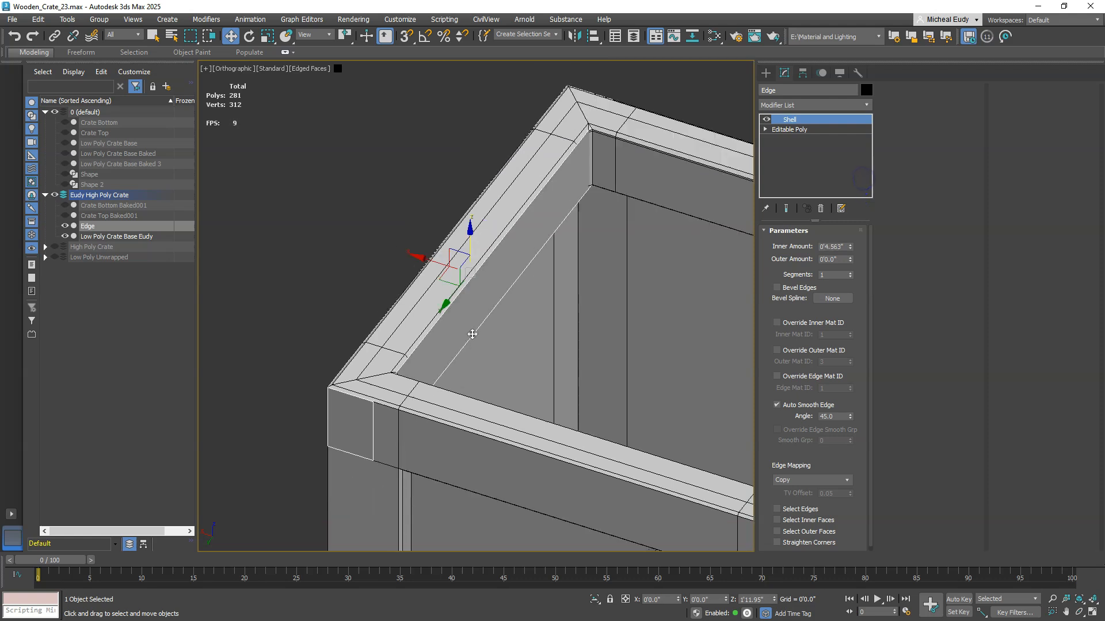
{"action": "middle_click_drag", "start_coordinate": [424, 336], "coordinate": [565, 217]}
{"action": "scroll", "coordinate": [462, 313], "scroll_direction": "down", "scroll_amount": 2}
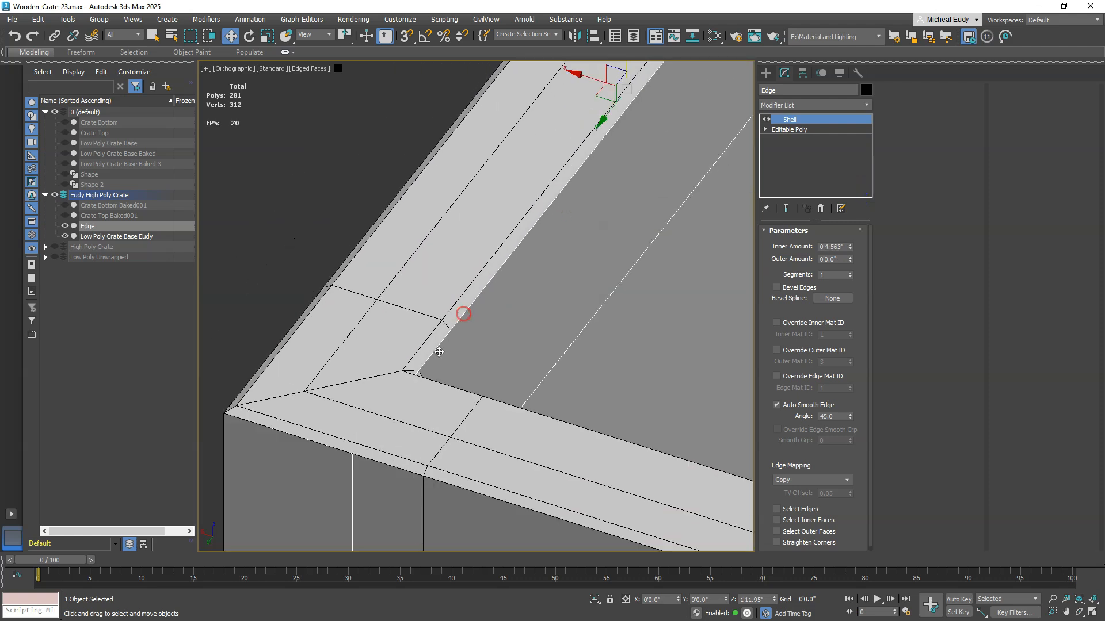
{"action": "scroll", "coordinate": [426, 371], "scroll_direction": "down", "scroll_amount": 2}
{"action": "middle_click_drag", "start_coordinate": [425, 379], "coordinate": [566, 348], "text": "alt"}
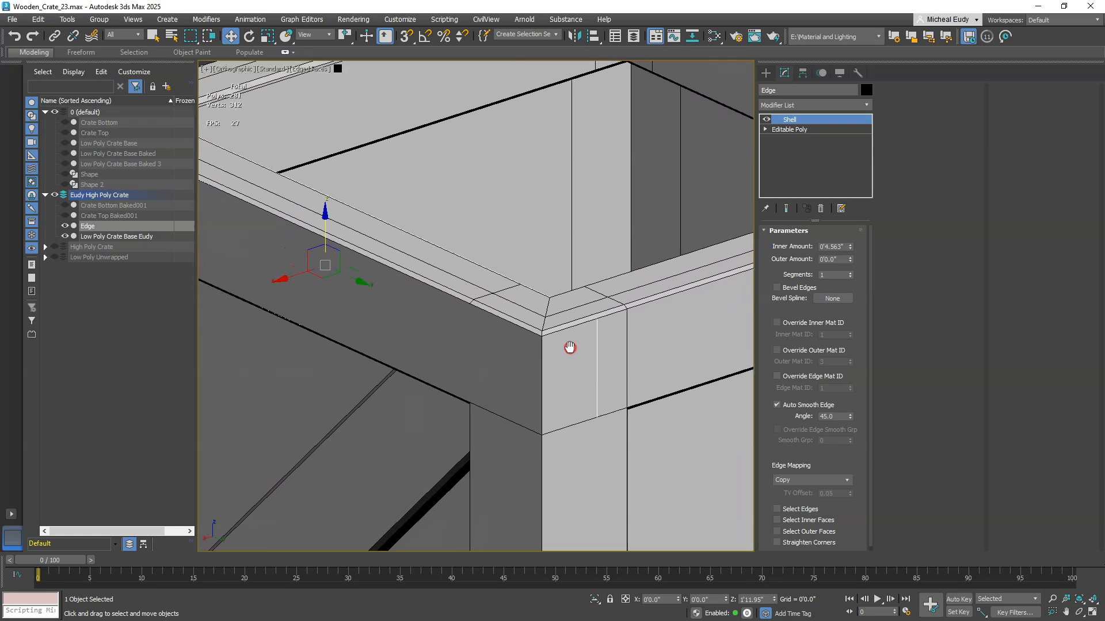
Step: Add an Edit Poly modifier above the Shell modifier on the Edge object
{"action": "left_click", "coordinate": [826, 104]}
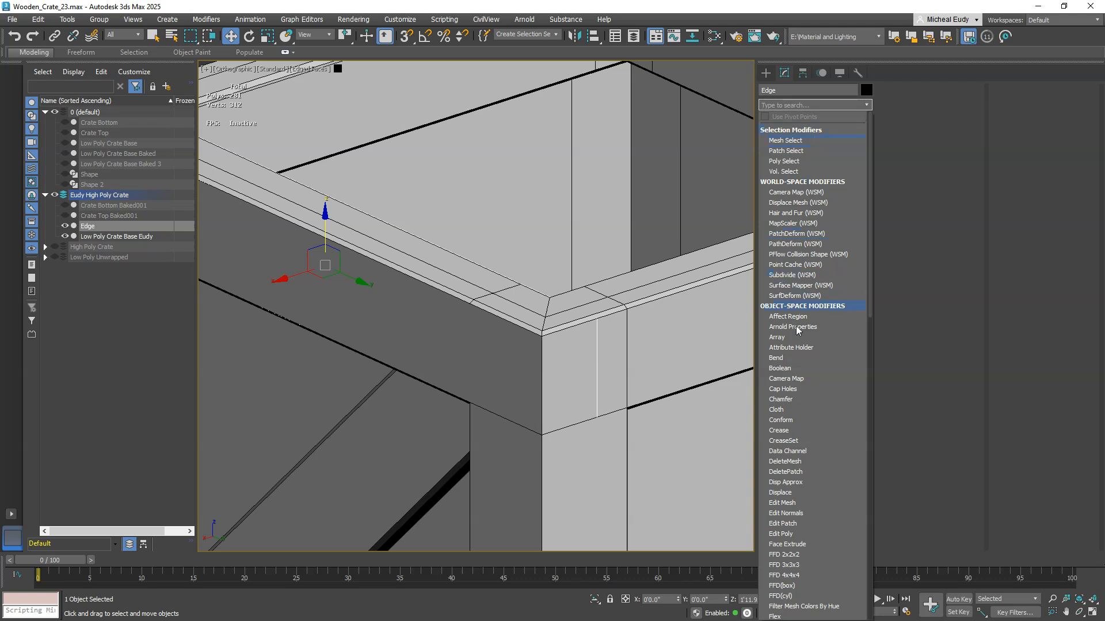
{"action": "type", "text": "e"}
{"action": "left_click", "coordinate": [779, 161]}
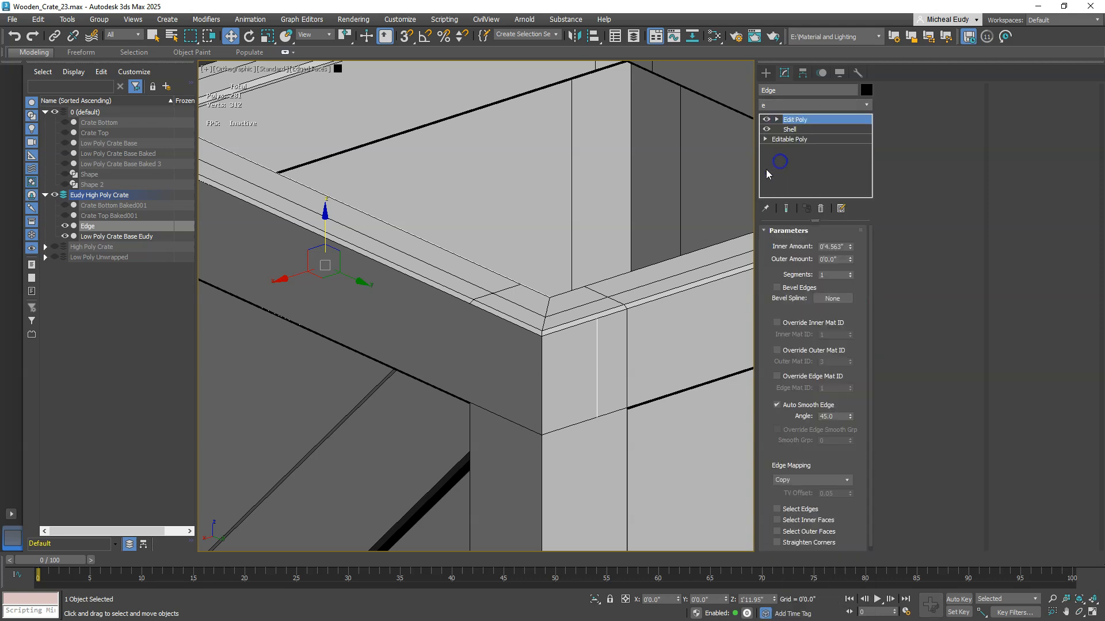
Step: Select the Edge board's upper polygon and raise it to a Z position of about 3'11.939", near the crate's rim height
{"action": "left_click", "coordinate": [825, 321]}
{"action": "left_click", "coordinate": [510, 304]}
{"action": "left_click_drag", "start_coordinate": [326, 174], "coordinate": [325, 175]}
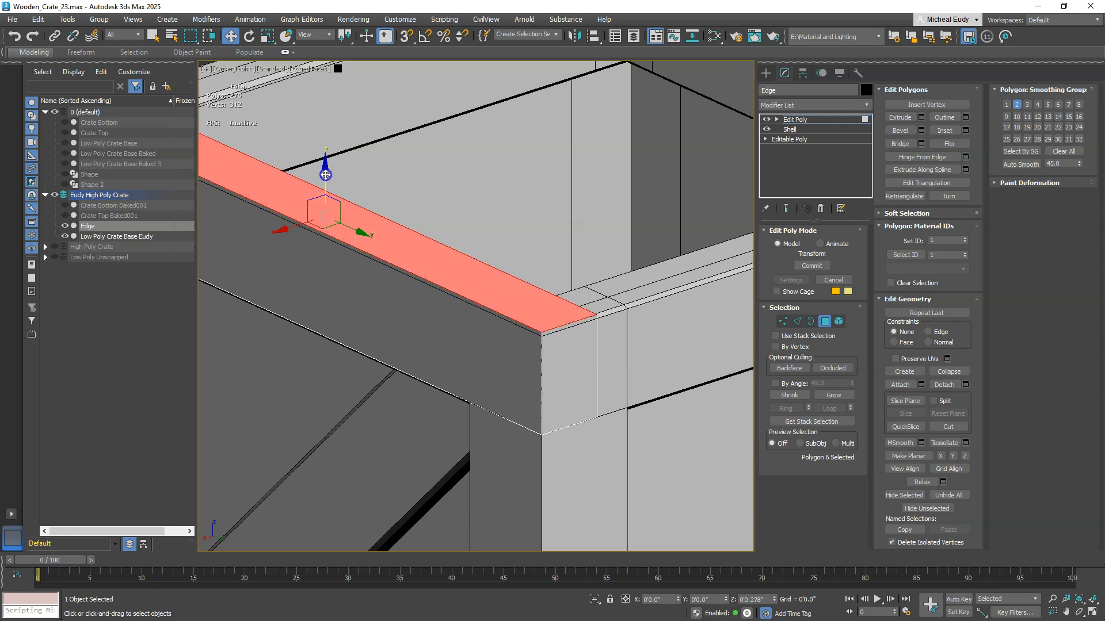
{"action": "left_click_drag", "start_coordinate": [326, 175], "coordinate": [326, 174]}
{"action": "scroll", "coordinate": [433, 311], "scroll_direction": "up", "scroll_amount": 3}
{"action": "middle_click_drag", "start_coordinate": [593, 326], "coordinate": [503, 298], "text": "alt"}
{"action": "scroll", "coordinate": [651, 306], "scroll_direction": "up", "scroll_amount": 7}
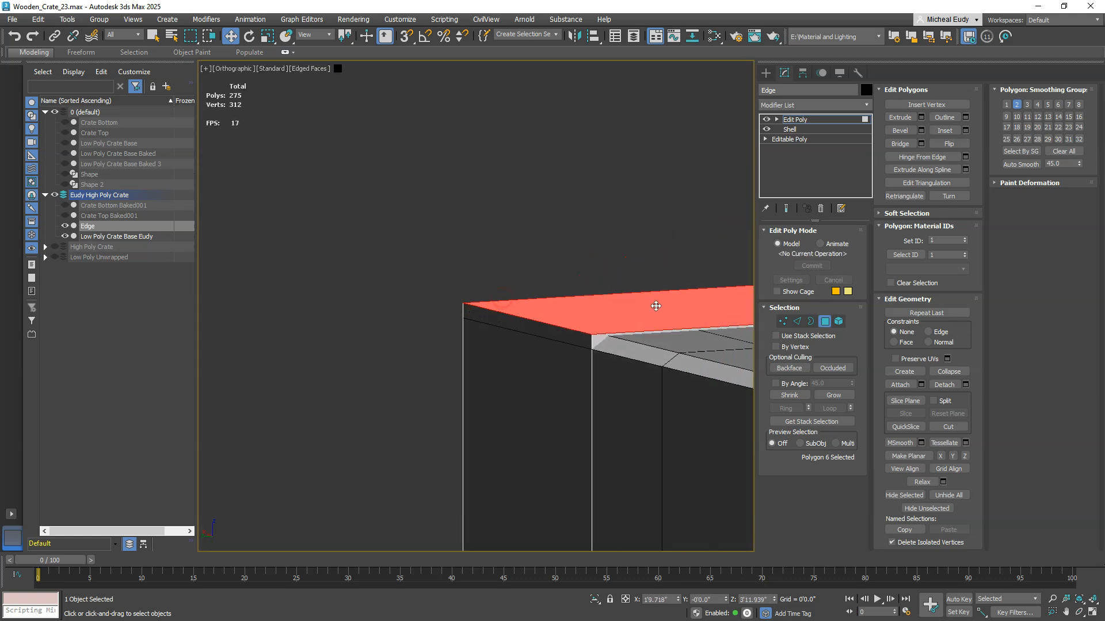
{"action": "middle_click_drag", "start_coordinate": [620, 192], "coordinate": [318, 226]}
{"action": "scroll", "coordinate": [713, 230], "scroll_direction": "down", "scroll_amount": 3}
{"action": "middle_click_drag", "start_coordinate": [702, 242], "coordinate": [606, 256], "text": "alt"}
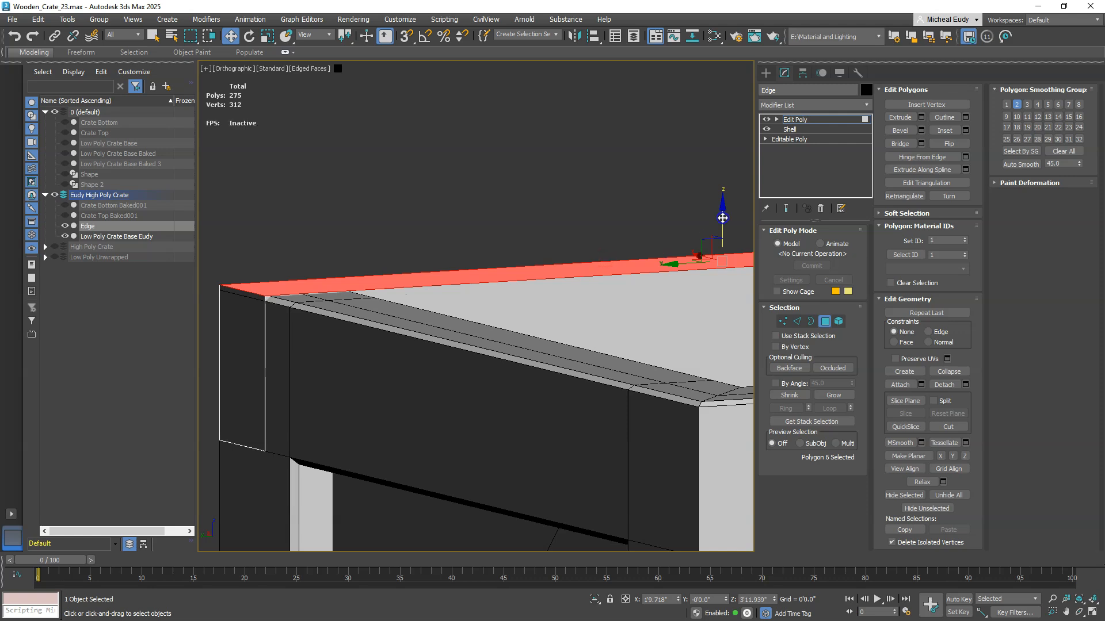
Step: Nudge the board's upper polygon to a Z position of about 3'11.936" and compare it with the crate rim
{"action": "left_click_drag", "start_coordinate": [723, 218], "coordinate": [723, 217]}
{"action": "scroll", "coordinate": [307, 293], "scroll_direction": "up", "scroll_amount": 6}
{"action": "mouse_move", "coordinate": [410, 313]}
{"action": "middle_mouse_down"}
{"action": "mouse_move", "coordinate": [569, 267]}
{"action": "mouse_move", "coordinate": [491, 295]}
{"action": "mouse_move", "coordinate": [458, 286]}
{"action": "mouse_move", "coordinate": [417, 300]}
{"action": "middle_mouse_up"}
{"action": "middle_click_drag", "start_coordinate": [724, 269], "coordinate": [497, 264]}
{"action": "scroll", "coordinate": [457, 269], "scroll_direction": "down", "scroll_amount": 3}
{"action": "mouse_move", "coordinate": [617, 227]}
{"action": "middle_mouse_down"}
{"action": "mouse_move", "coordinate": [537, 226]}
{"action": "mouse_move", "coordinate": [629, 227]}
{"action": "mouse_move", "coordinate": [618, 236]}
{"action": "middle_mouse_up"}
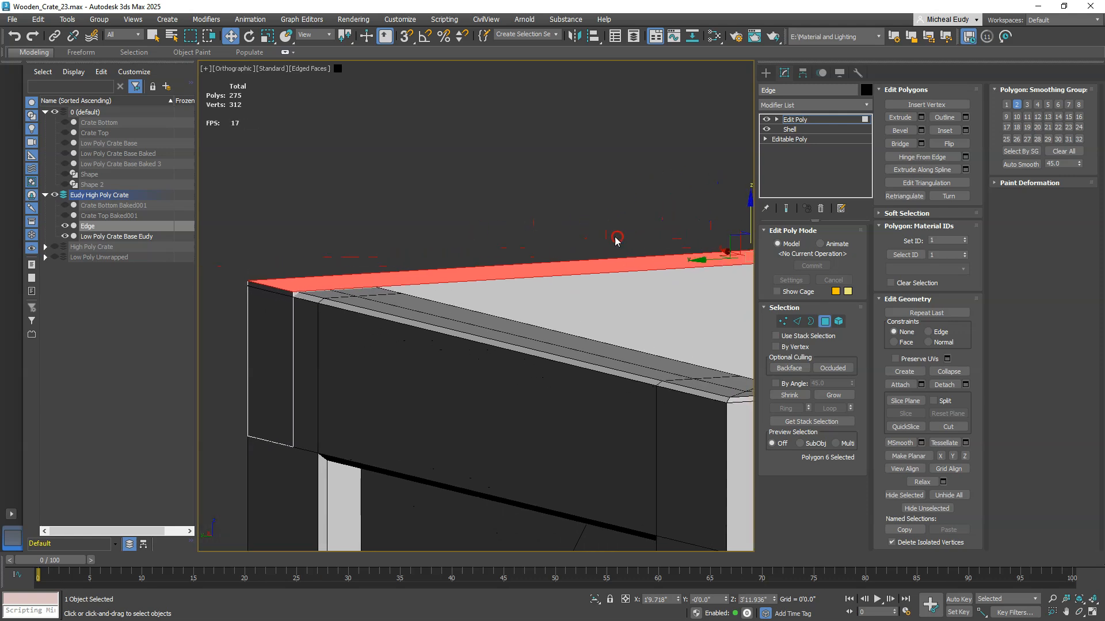
Step: Lower the board's upper polygon to an absolute world Z of 3'11.898" with the Move Transform Type-In, then close it
{"action": "right_click", "coordinate": [615, 237]}
{"action": "left_click", "coordinate": [706, 236]}
{"action": "left_click_drag", "start_coordinate": [790, 197], "coordinate": [336, 142]}
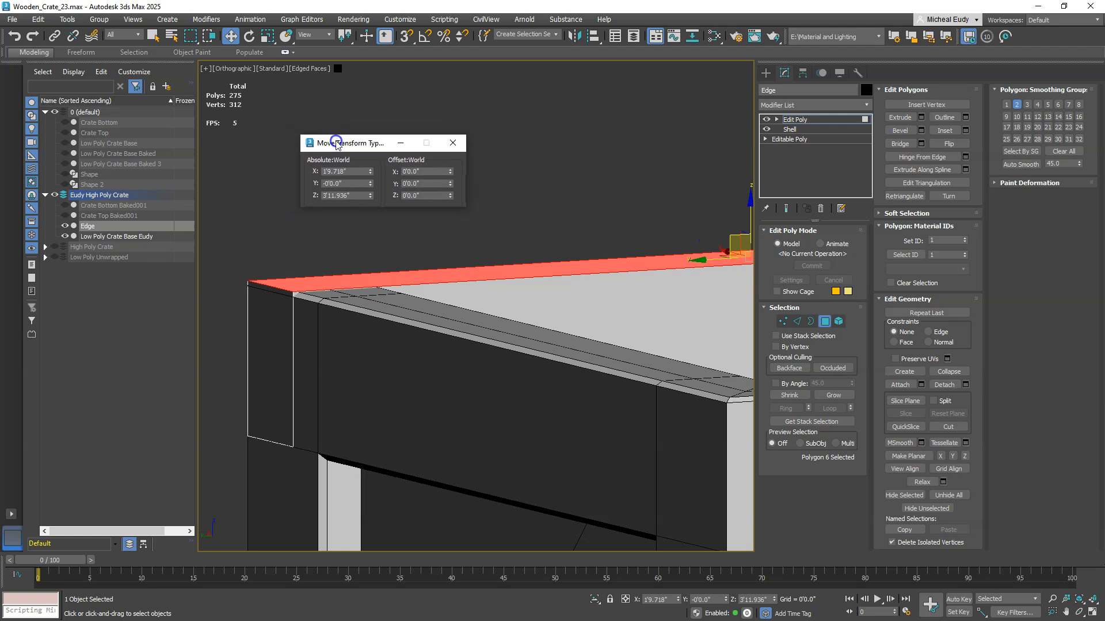
{"action": "left_click", "coordinate": [371, 198]}
{"action": "scroll", "coordinate": [351, 255], "scroll_direction": "up", "scroll_amount": 3}
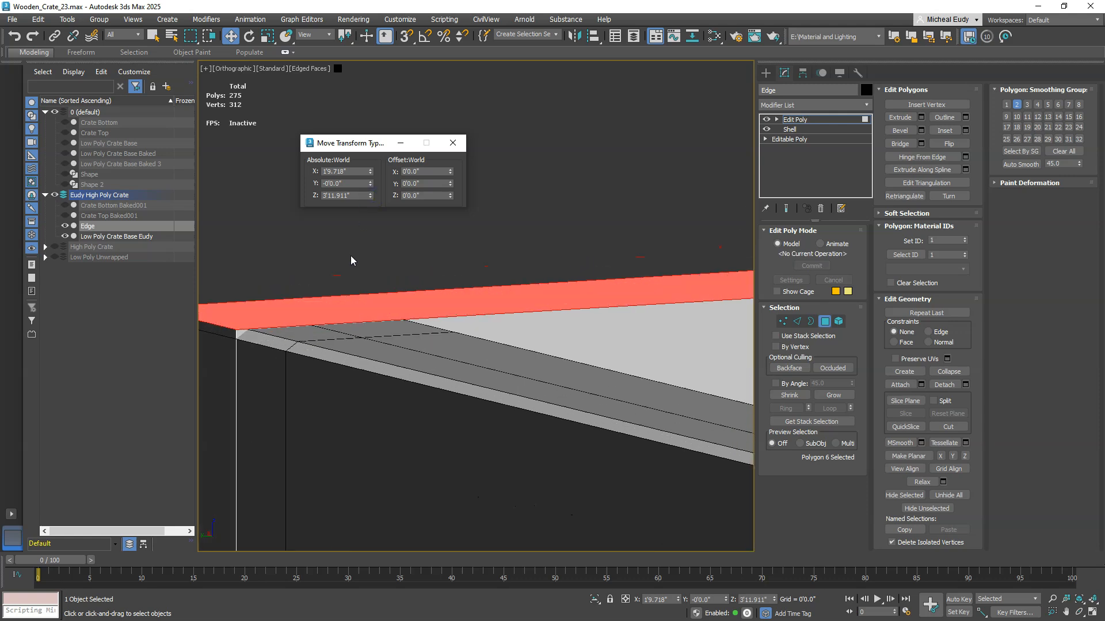
{"action": "middle_click_drag", "start_coordinate": [330, 288], "coordinate": [474, 216]}
{"action": "scroll", "coordinate": [410, 238], "scroll_direction": "up", "scroll_amount": 2}
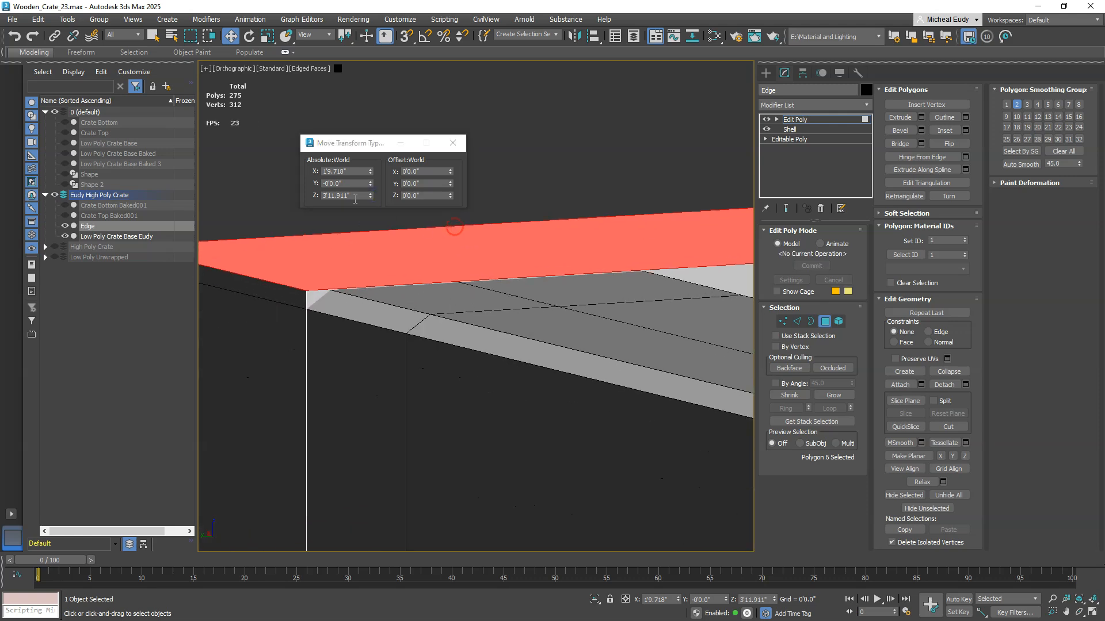
{"action": "left_click", "coordinate": [370, 198]}
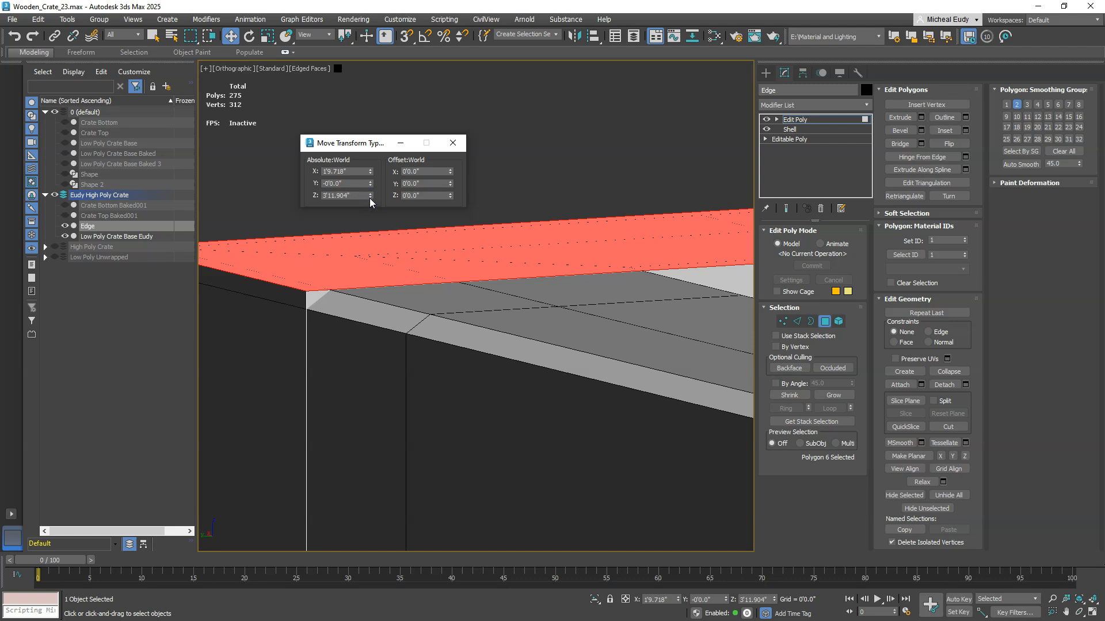
{"action": "left_click", "coordinate": [370, 198]}
{"action": "left_click", "coordinate": [452, 151]}
Step: Hide the crate base copy so only the Edge board shows, and clear the polygon selection
{"action": "middle_click_drag", "start_coordinate": [443, 282], "coordinate": [499, 313], "text": "alt"}
{"action": "scroll", "coordinate": [579, 288], "scroll_direction": "down", "scroll_amount": 3}
{"action": "scroll", "coordinate": [449, 283], "scroll_direction": "down", "scroll_amount": 2}
{"action": "left_click", "coordinate": [65, 236]}
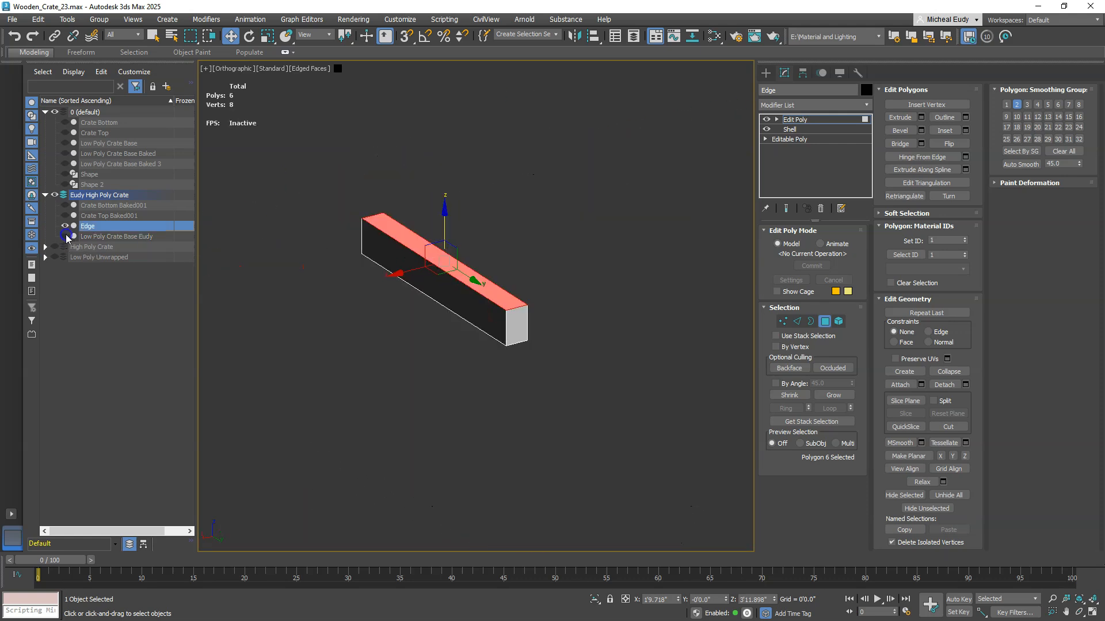
{"action": "left_click", "coordinate": [564, 303]}
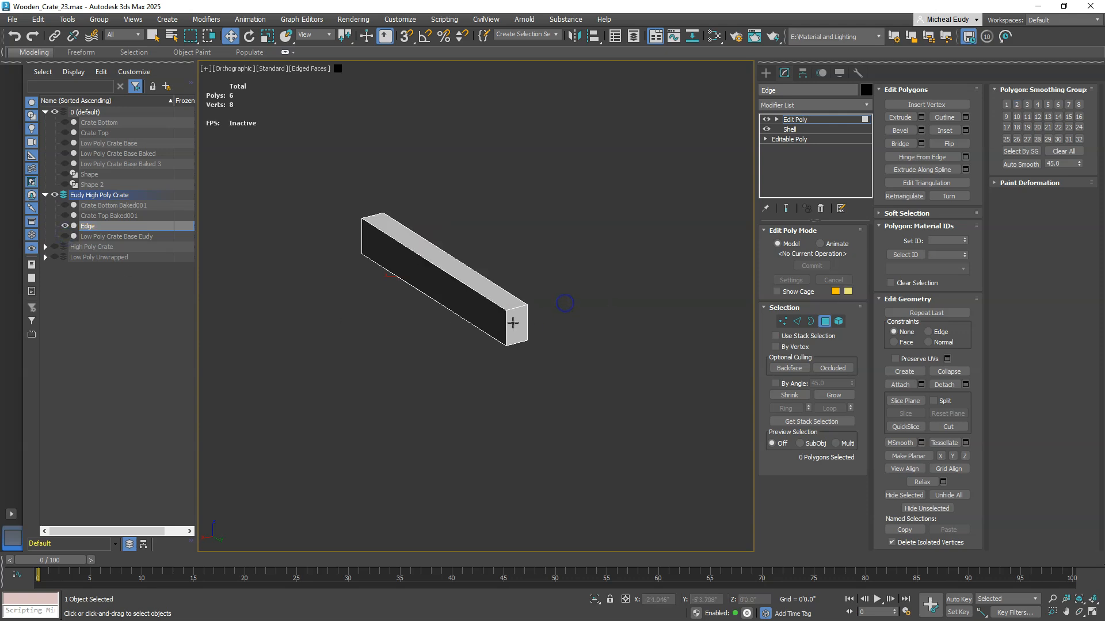
Step: Connect the ring of edges across the board's thickness with one lengthwise loop, and split the board along that loop
{"action": "scroll", "coordinate": [502, 305], "scroll_direction": "up", "scroll_amount": 2}
{"action": "middle_click_drag", "start_coordinate": [501, 305], "coordinate": [524, 312]}
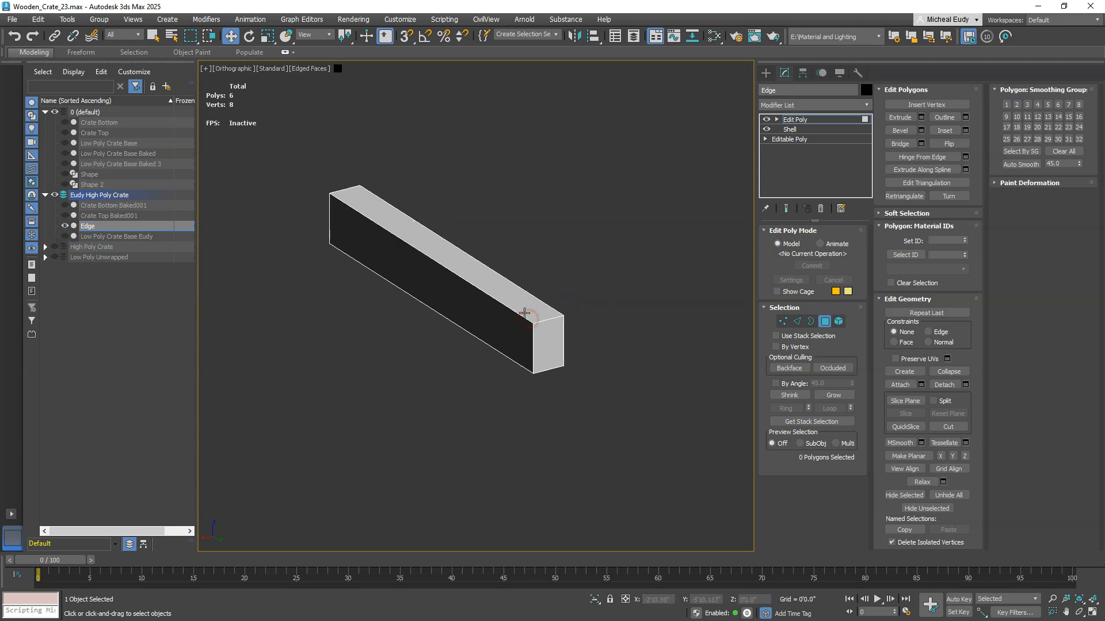
{"action": "left_click", "coordinate": [797, 322]}
{"action": "left_click", "coordinate": [546, 322]}
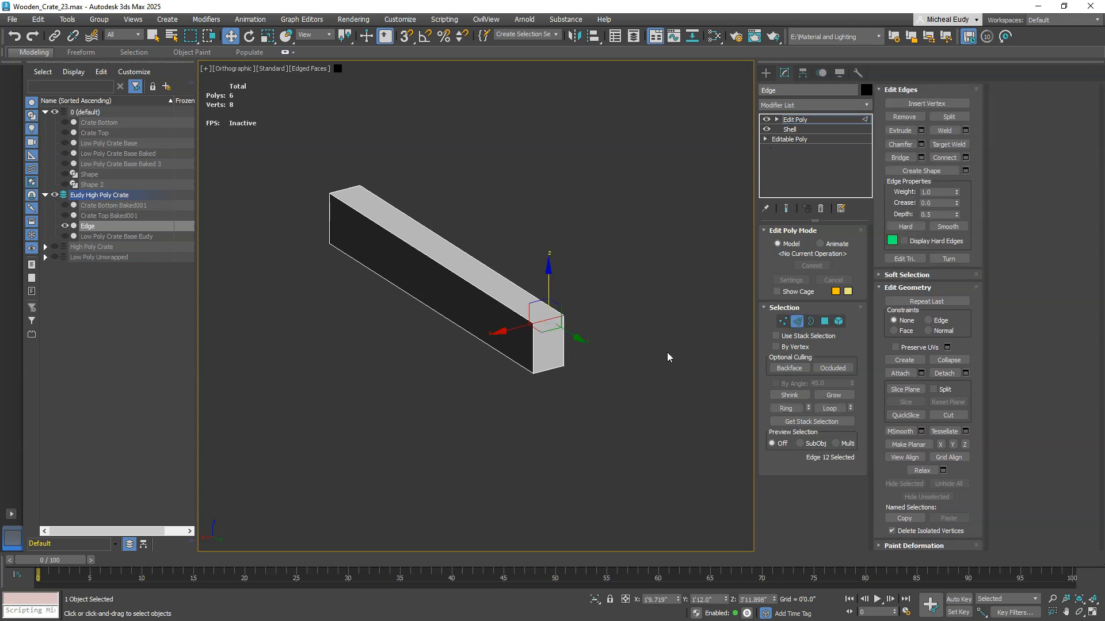
{"action": "left_click", "coordinate": [786, 408]}
{"action": "left_click", "coordinate": [944, 158]}
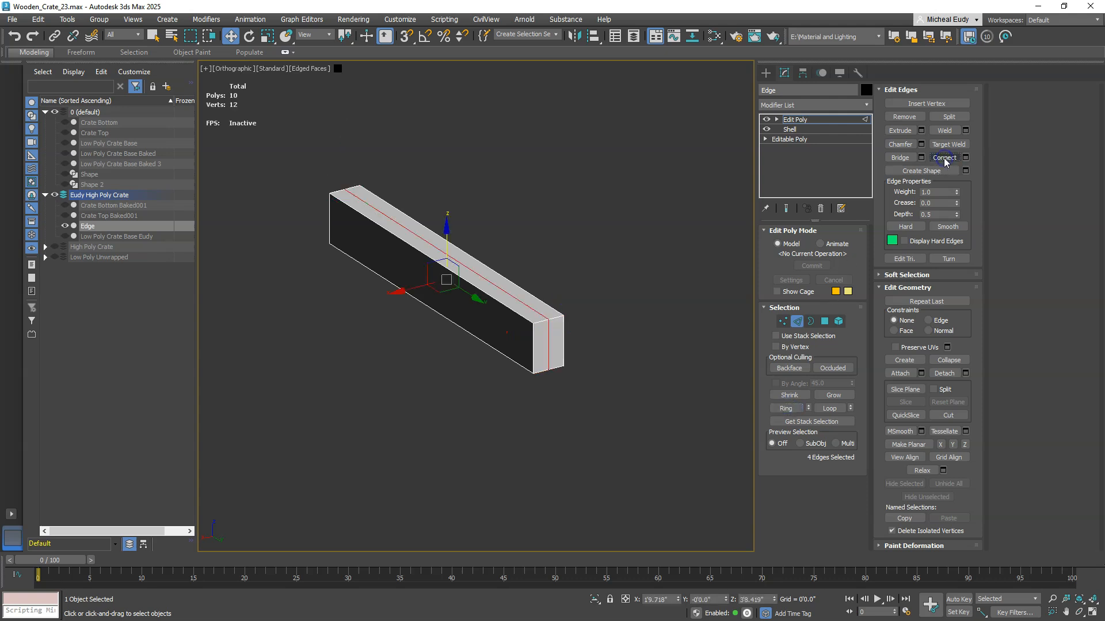
{"action": "mouse_move", "coordinate": [538, 321]}
{"action": "middle_mouse_down", "text": "alt"}
{"action": "mouse_move", "coordinate": [438, 324]}
{"action": "mouse_move", "coordinate": [416, 337]}
{"action": "middle_mouse_up", "text": "alt"}
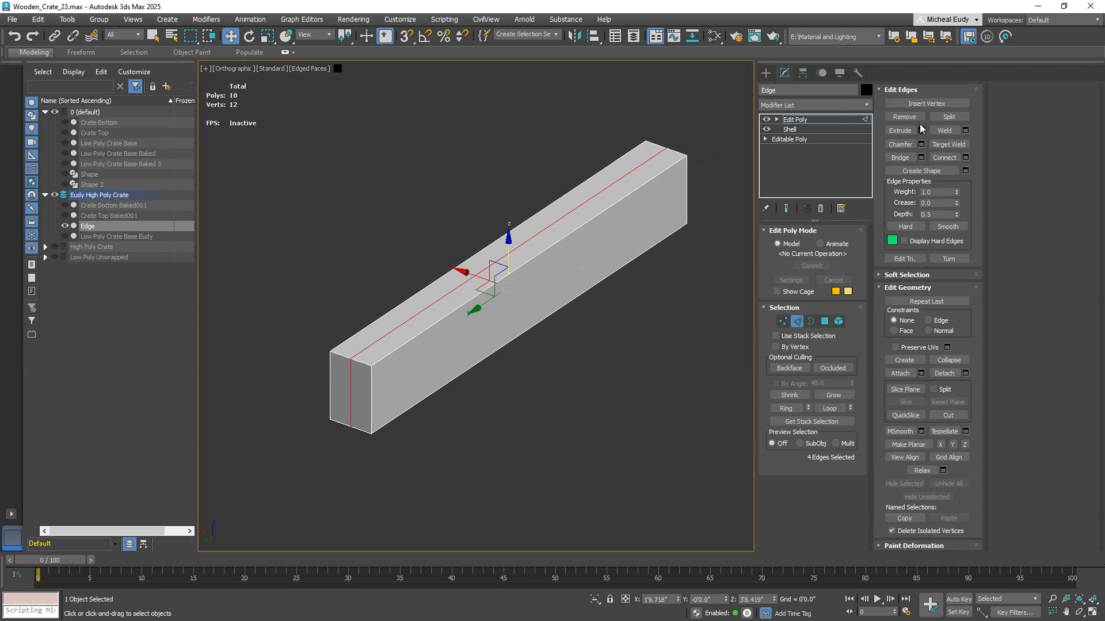
{"action": "left_click", "coordinate": [942, 118]}
Step: Move one half of the split board away as an element to check the separation, and undo the move
{"action": "left_click", "coordinate": [838, 322]}
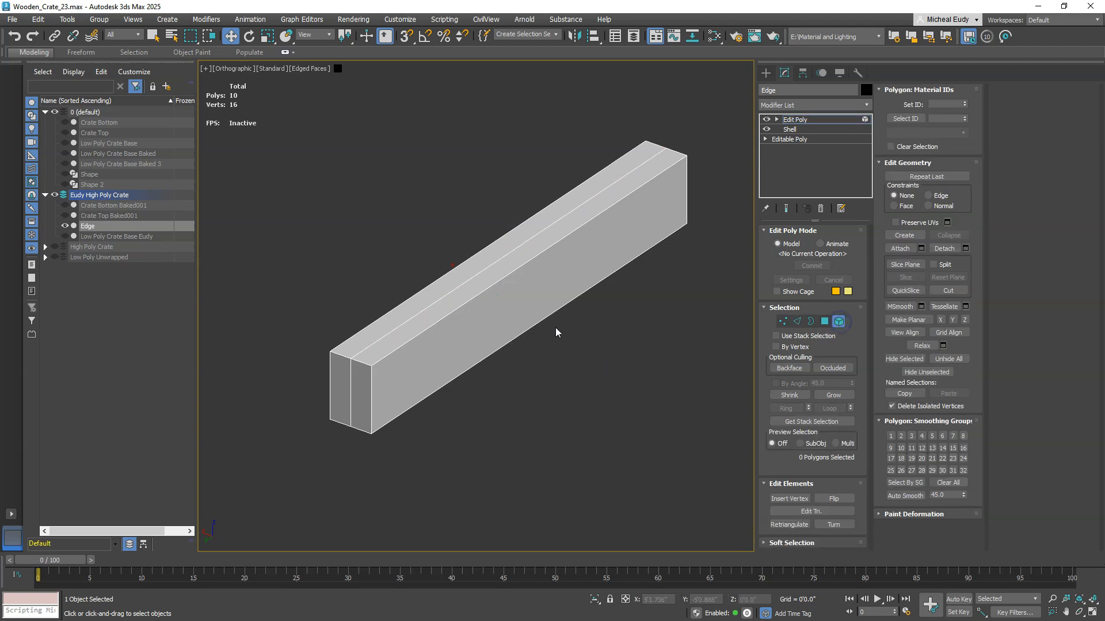
{"action": "left_click", "coordinate": [476, 324]}
{"action": "middle_click_drag", "start_coordinate": [558, 374], "coordinate": [473, 374], "text": "alt"}
{"action": "left_click_drag", "start_coordinate": [511, 326], "coordinate": [451, 215]}
{"action": "middle_click_drag", "start_coordinate": [639, 377], "coordinate": [536, 374], "text": "alt"}
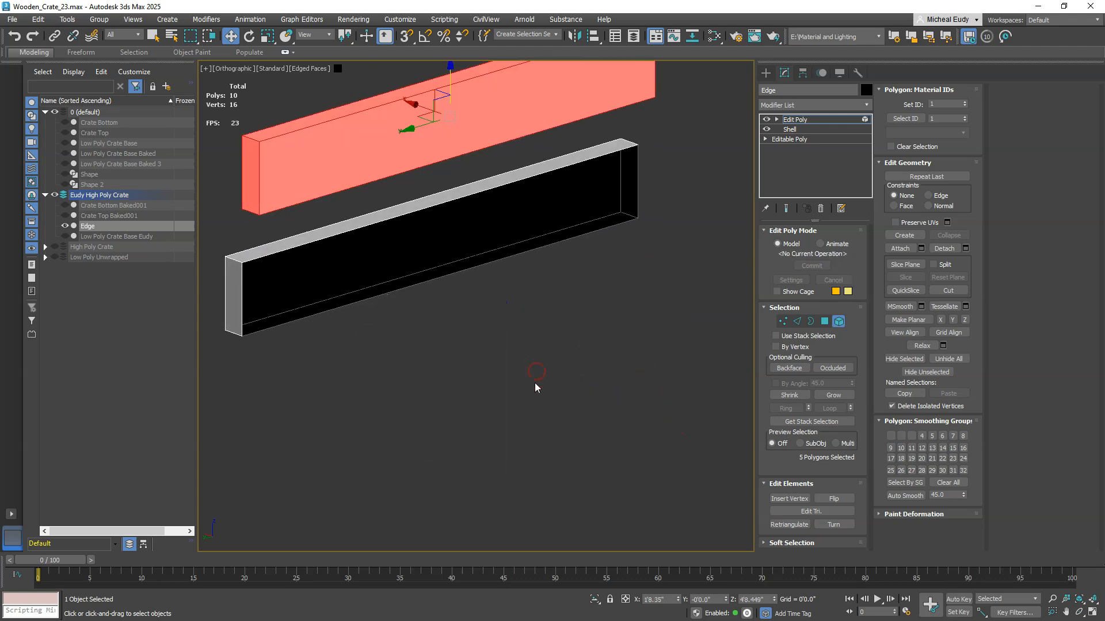
{"action": "key", "text": "ctrl+z"}
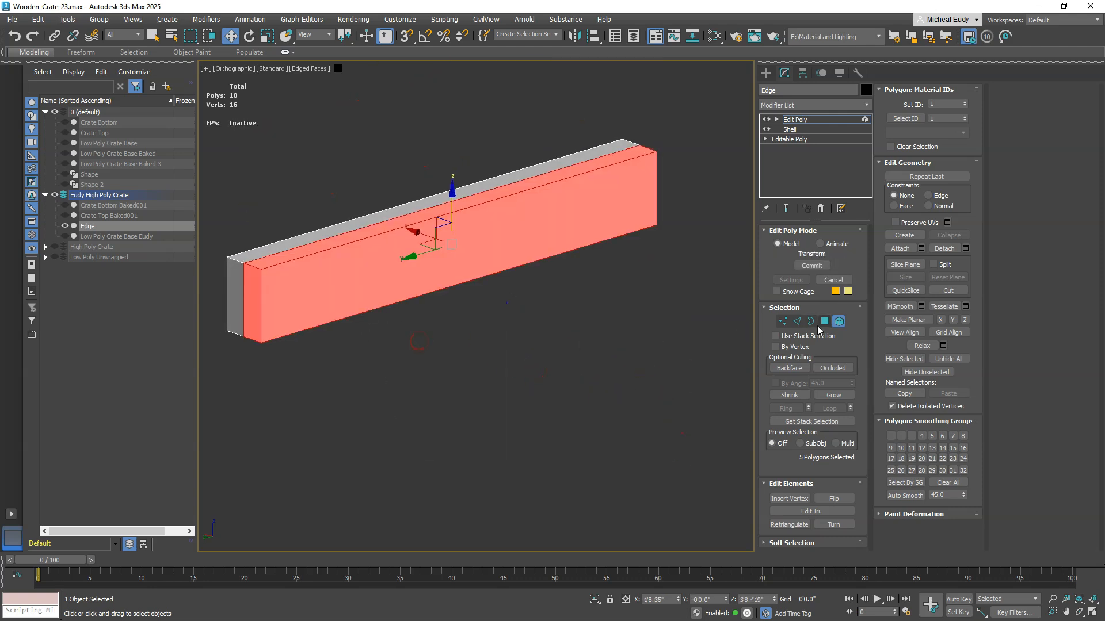
Step: Leave element editing and add a Cap Holes modifier to the split Edge board to close its open inner faces
{"action": "left_click", "coordinate": [837, 322]}
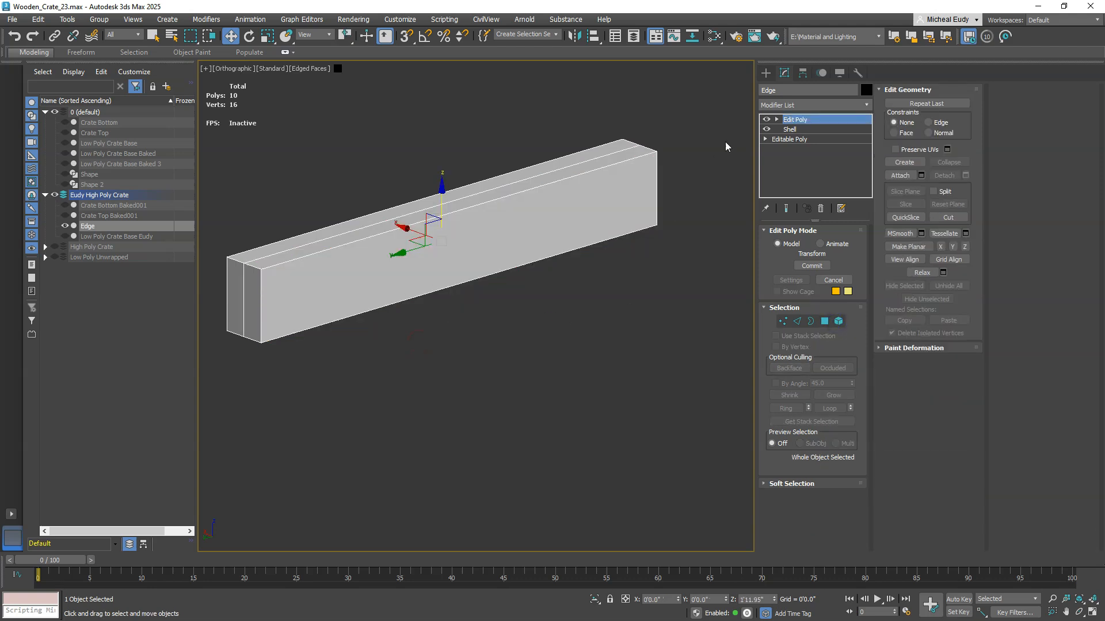
{"action": "left_click", "coordinate": [789, 105]}
{"action": "type", "text": "c"}
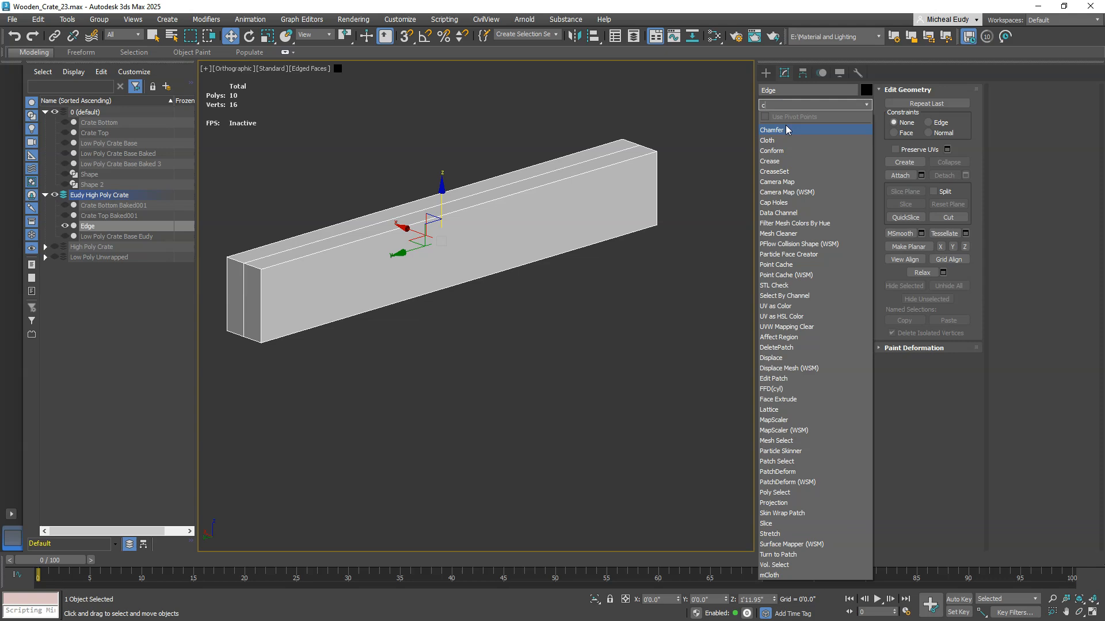
{"action": "left_click", "coordinate": [777, 203]}
{"action": "middle_click_drag", "start_coordinate": [382, 296], "coordinate": [484, 362], "text": "alt"}
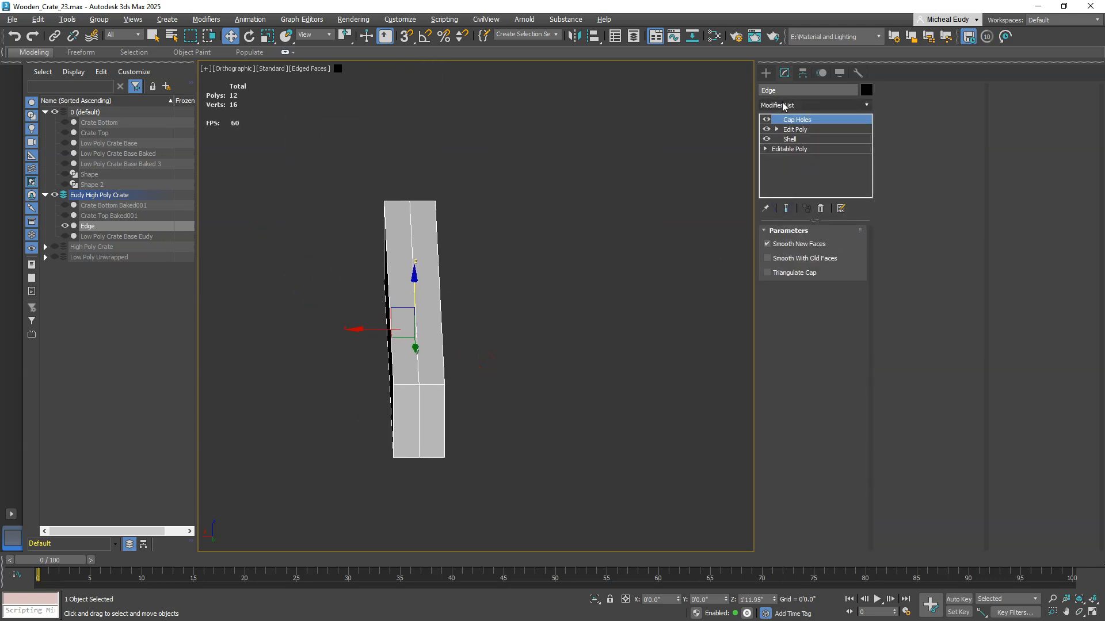
Step: Add an Edit Poly modifier above Cap Holes, lift one half of the board as an element, and undo the move
{"action": "left_click", "coordinate": [788, 104]}
{"action": "type", "text": "e"}
{"action": "key", "text": "Down"}
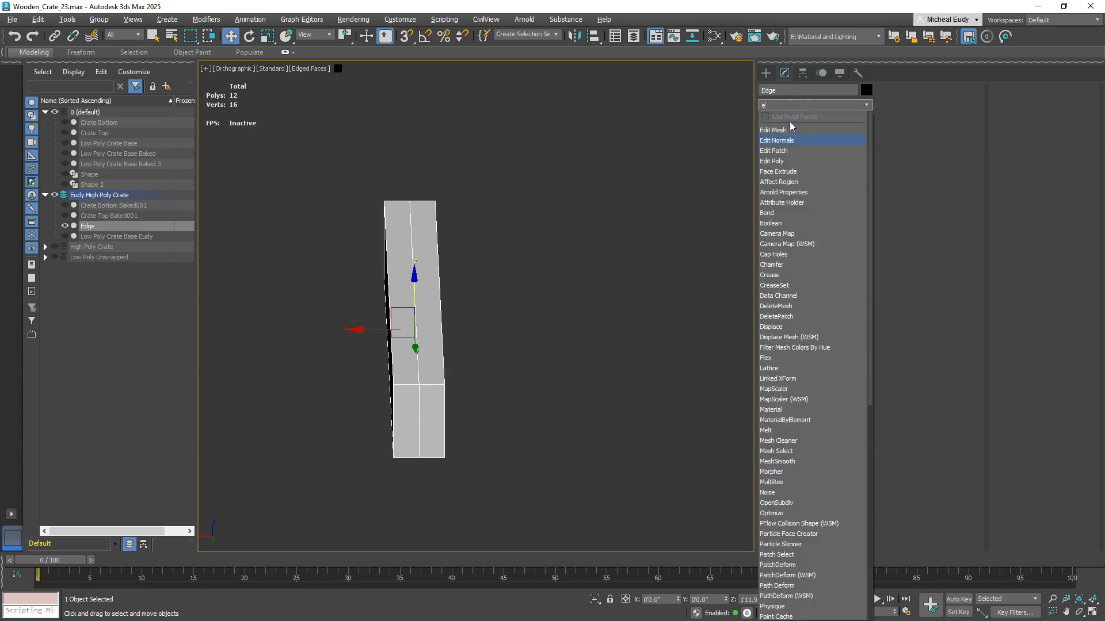
{"action": "left_click", "coordinate": [782, 162]}
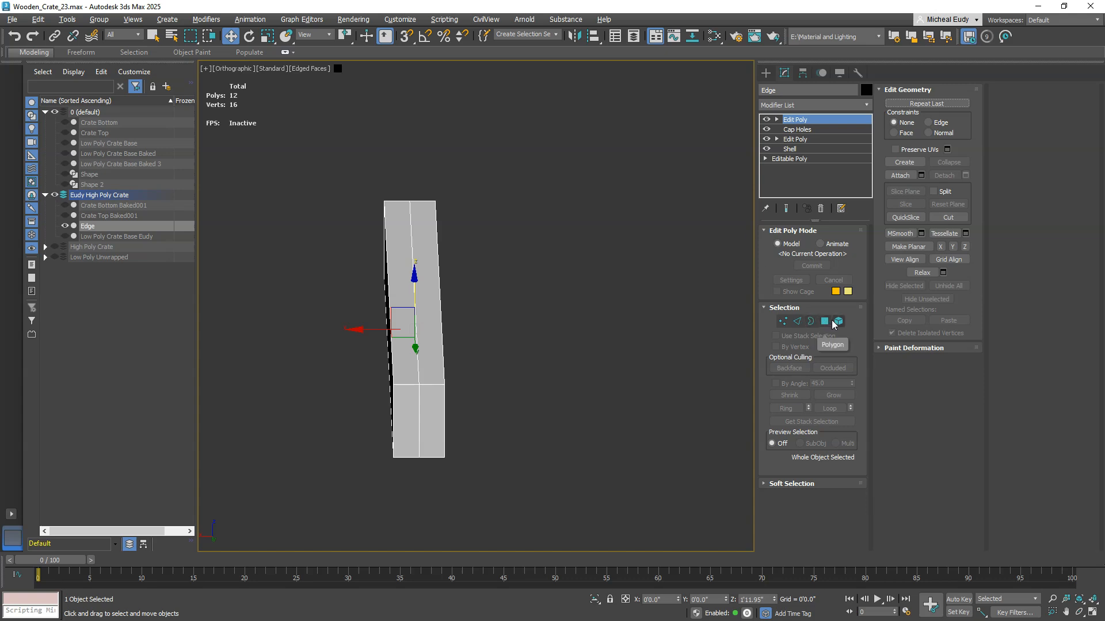
{"action": "left_click", "coordinate": [834, 321]}
{"action": "left_click", "coordinate": [432, 322]}
{"action": "left_click_drag", "start_coordinate": [427, 293], "coordinate": [428, 186]}
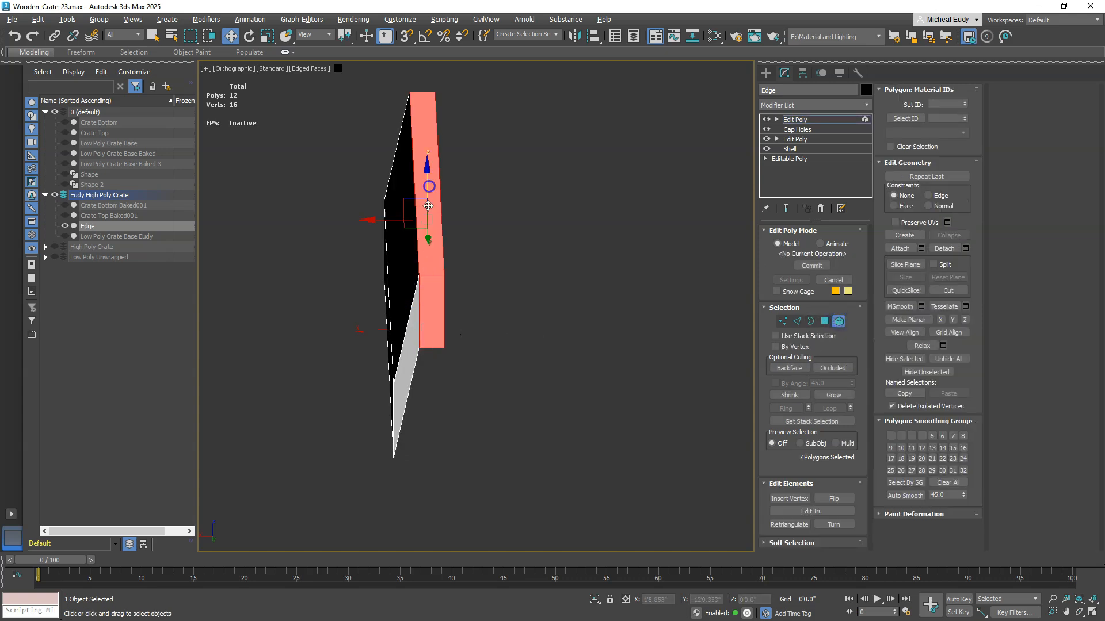
{"action": "key", "text": "ctrl+z"}
Step: Undo another test lift of the same board half and delete the uppermost Edit Poly modifier
{"action": "left_click", "coordinate": [658, 332]}
{"action": "left_click", "coordinate": [427, 324]}
{"action": "left_click_drag", "start_coordinate": [427, 290], "coordinate": [426, 200]}
{"action": "middle_click_drag", "start_coordinate": [465, 309], "coordinate": [535, 293], "text": "alt"}
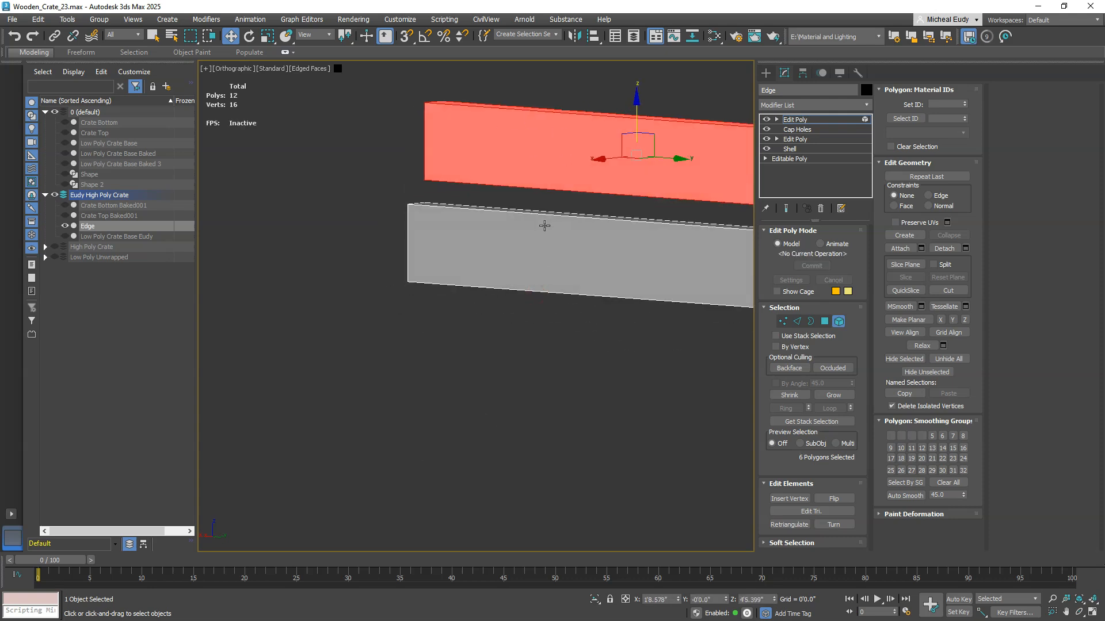
{"action": "key", "text": "ctrl+z"}
{"action": "middle_click_drag", "start_coordinate": [539, 233], "coordinate": [459, 290]}
{"action": "left_click", "coordinate": [803, 120]}
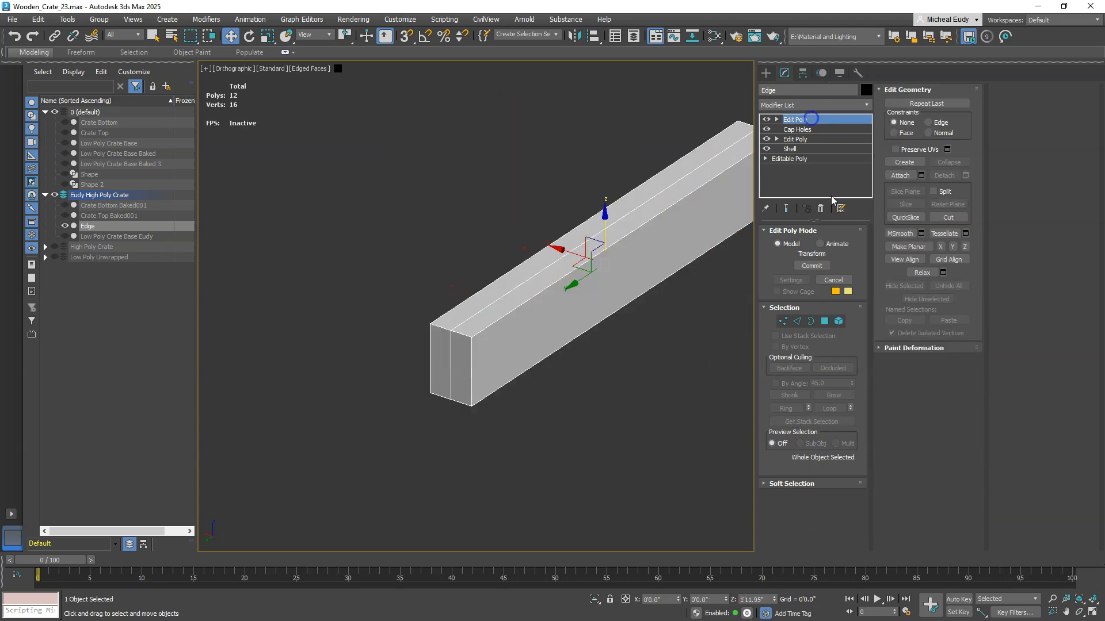
{"action": "left_click", "coordinate": [820, 209]}
Step: Collapse the Edge board's modifier stack by converting the object to Editable Poly
{"action": "middle_click_drag", "start_coordinate": [692, 234], "coordinate": [573, 257]}
{"action": "middle_click_drag", "start_coordinate": [470, 294], "coordinate": [506, 286], "text": "alt"}
{"action": "right_click", "coordinate": [485, 259]}
{"action": "mouse_move", "coordinate": [510, 397]}
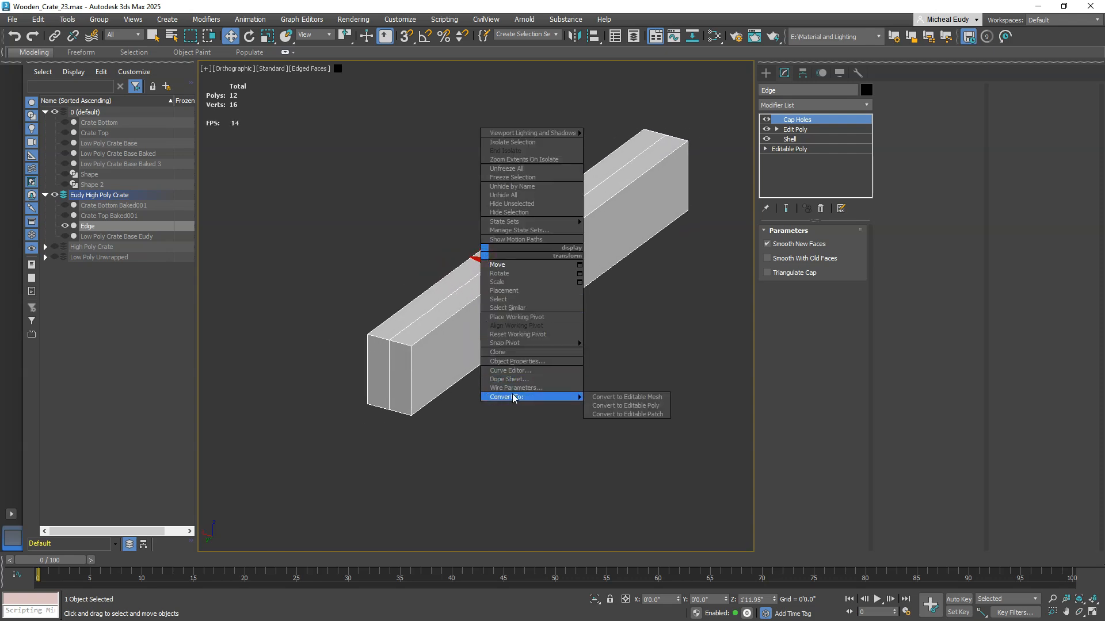
{"action": "left_click", "coordinate": [624, 402]}
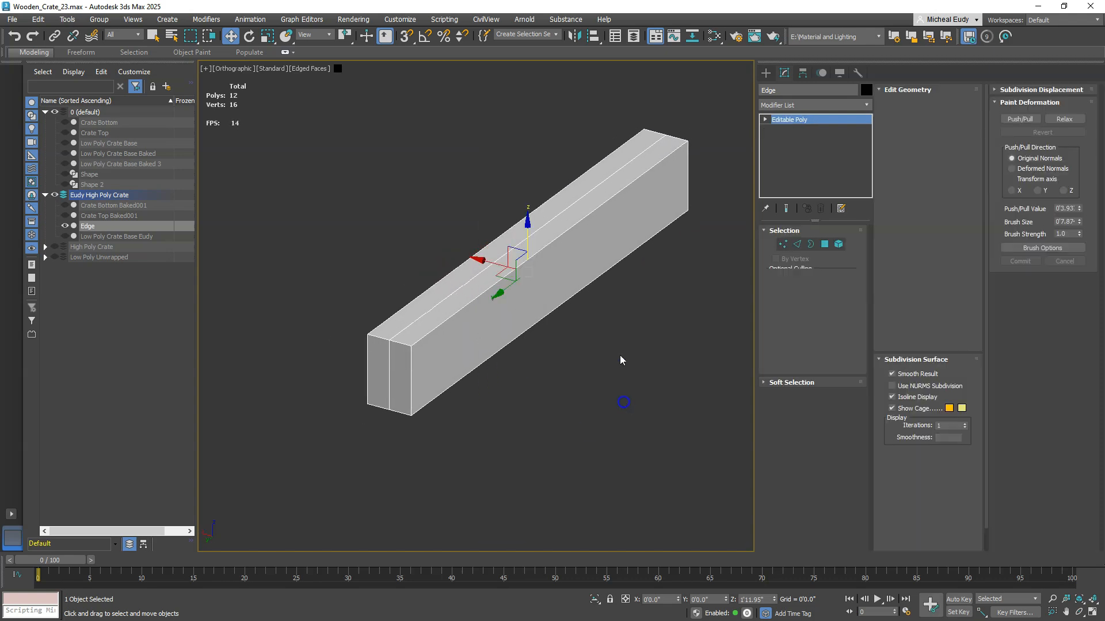
Step: Add a Chamfer modifier to the Edge board and inspect the bevelled edges along the split
{"action": "left_click", "coordinate": [789, 106]}
{"action": "type", "text": "cham"}
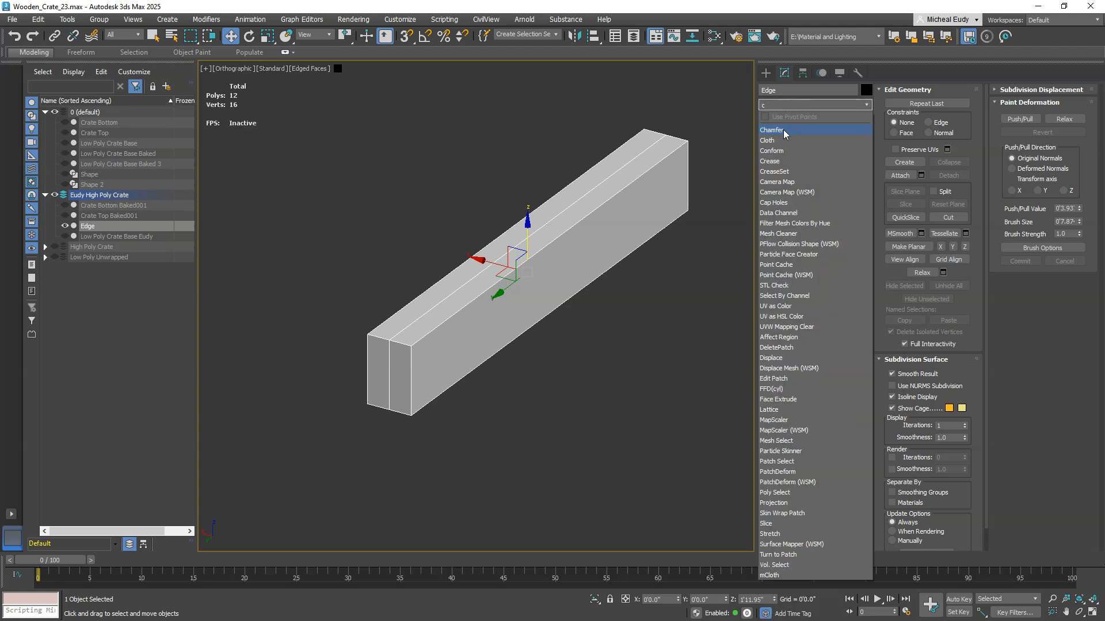
{"action": "left_click", "coordinate": [783, 129]}
{"action": "middle_click_drag", "start_coordinate": [497, 318], "coordinate": [515, 309], "text": "alt"}
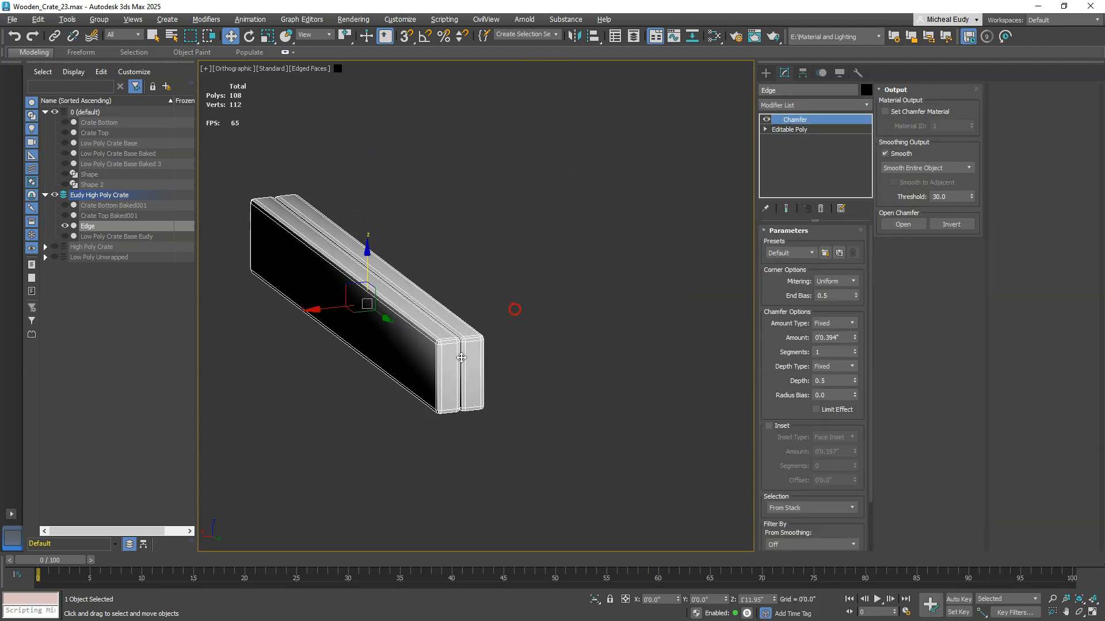
{"action": "middle_click_drag", "start_coordinate": [580, 251], "coordinate": [485, 300], "text": "alt"}
{"action": "scroll", "coordinate": [547, 286], "scroll_direction": "up", "scroll_amount": 3}
{"action": "scroll", "coordinate": [540, 293], "scroll_direction": "up", "scroll_amount": 3}
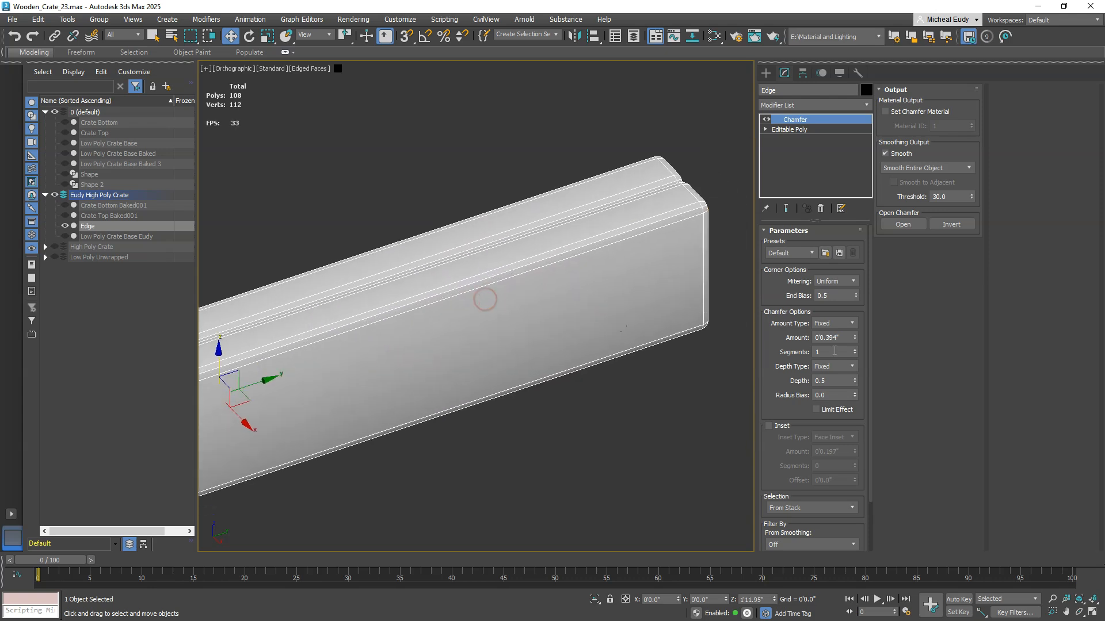
Step: Set the board's chamfer to 3 segments and an amount of 0'0.3"
{"action": "left_click", "coordinate": [854, 349]}
{"action": "left_click", "coordinate": [853, 349]}
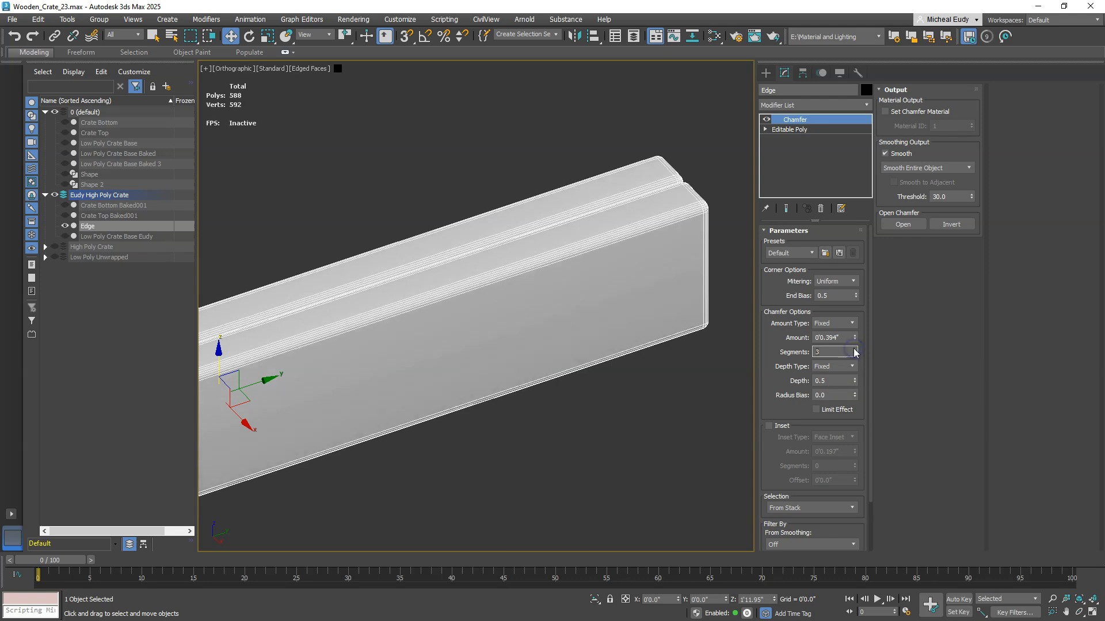
{"action": "scroll", "coordinate": [574, 322], "scroll_direction": "down", "scroll_amount": 2}
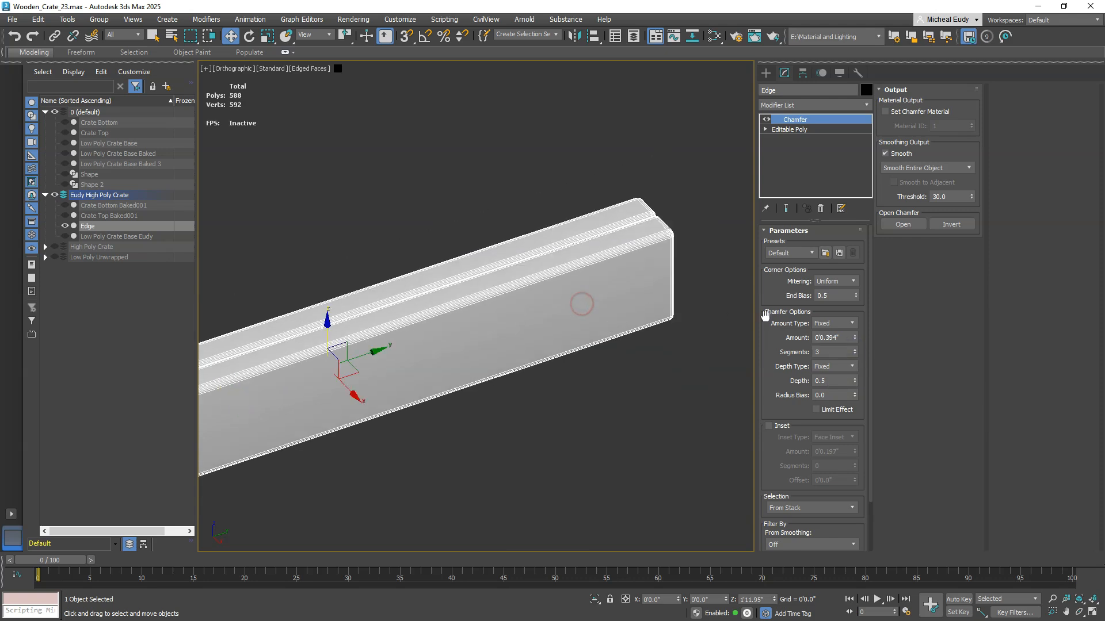
{"action": "double_click", "coordinate": [830, 339]}
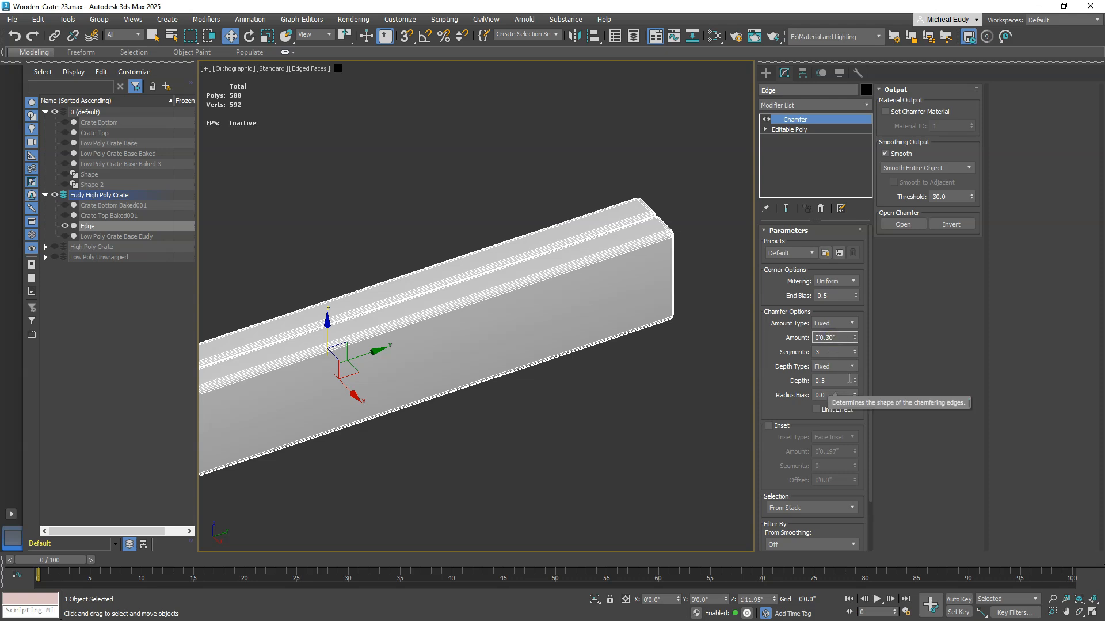
{"action": "middle_click_drag", "start_coordinate": [510, 340], "coordinate": [589, 284]}
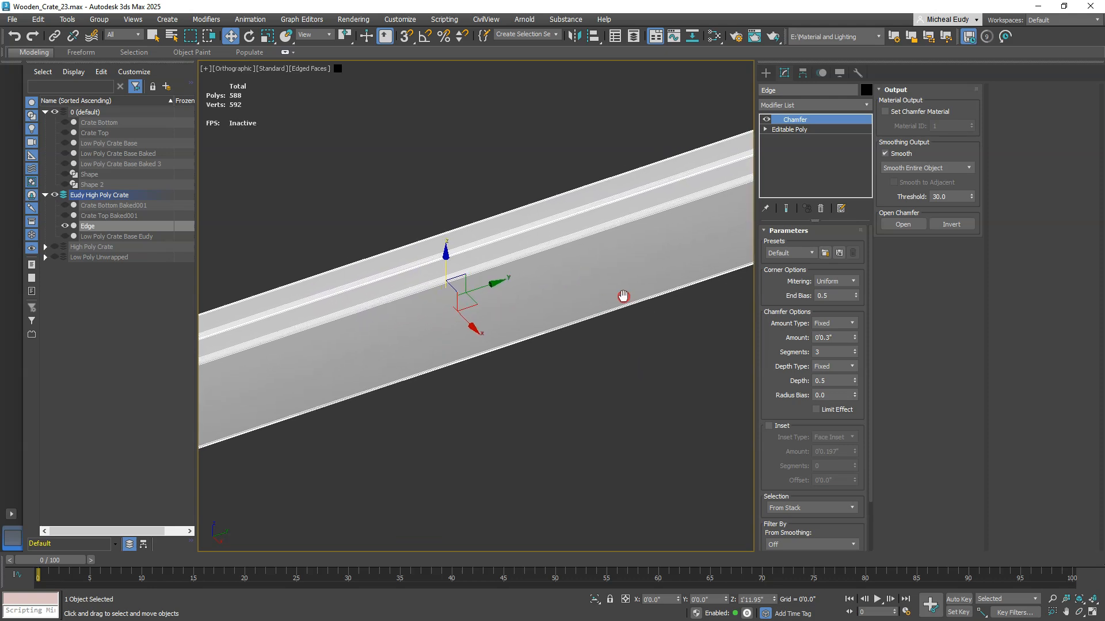
Step: Enable the chamfer's Inset option and turn off edged faces to check the board's shading
{"action": "left_click", "coordinate": [768, 425]}
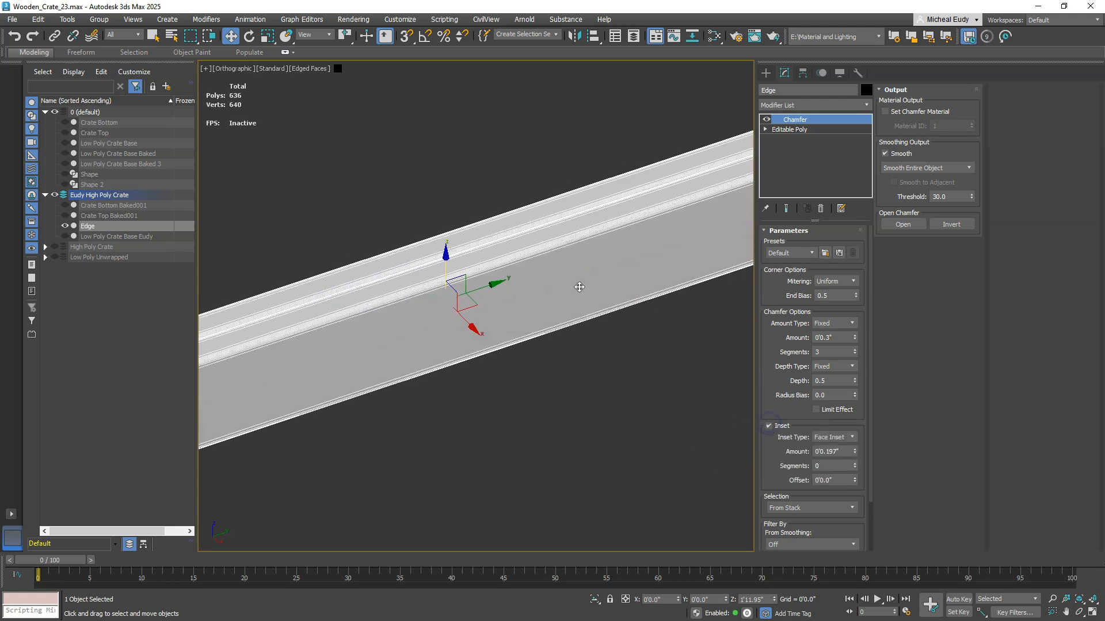
{"action": "scroll", "coordinate": [580, 288], "scroll_direction": "down", "scroll_amount": 5}
{"action": "key", "text": "F4"}
{"action": "scroll", "coordinate": [583, 348], "scroll_direction": "up", "scroll_amount": 10}
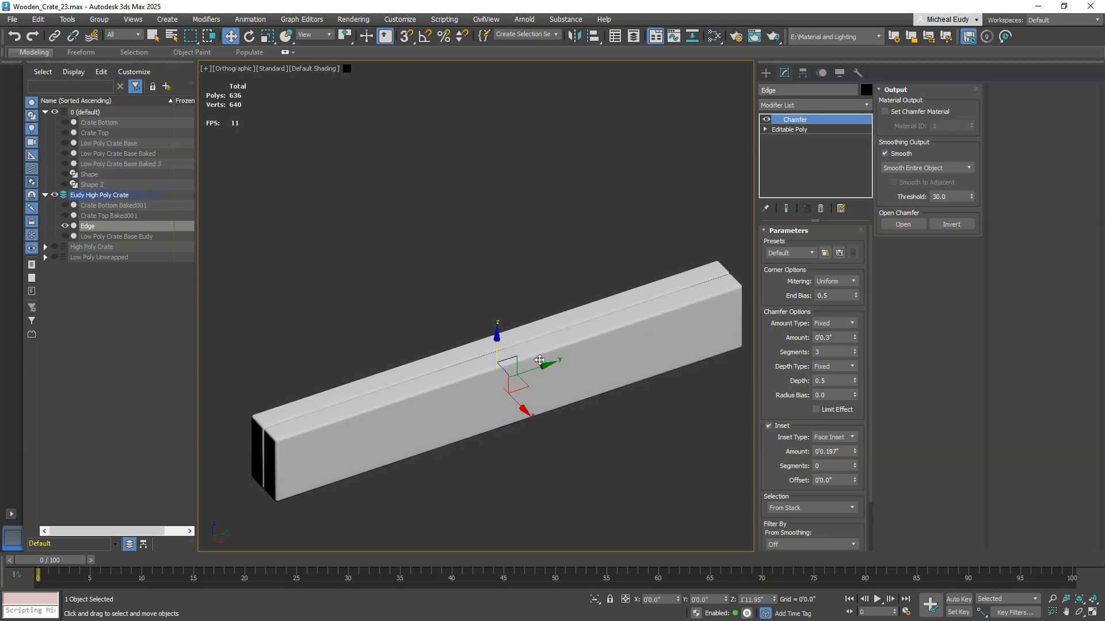
{"action": "scroll", "coordinate": [576, 310], "scroll_direction": "up", "scroll_amount": 2}
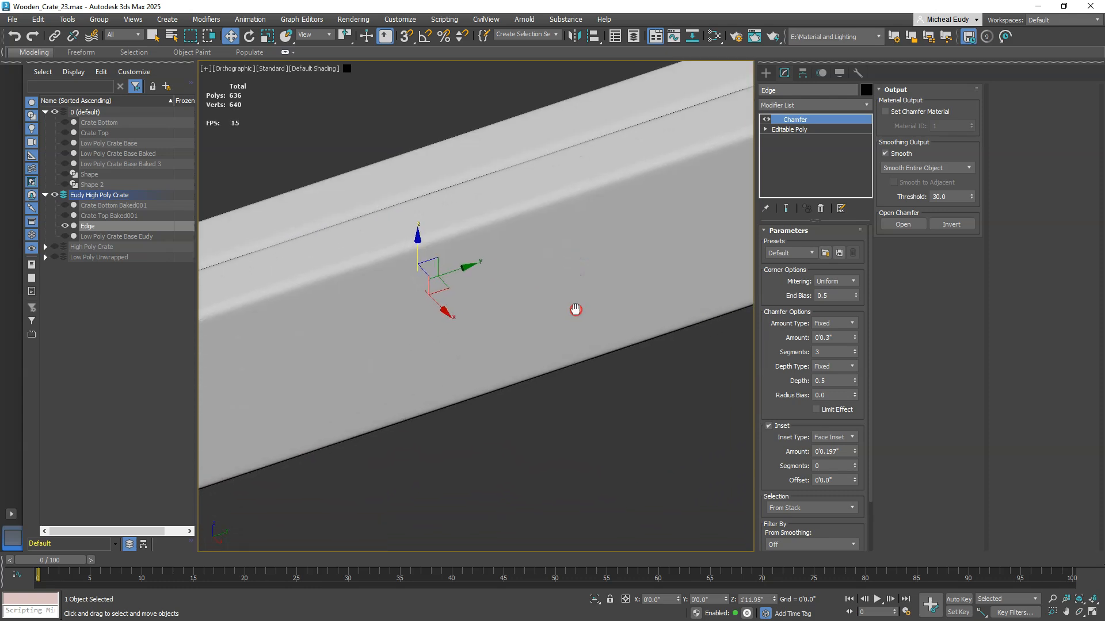
{"action": "middle_click_drag", "start_coordinate": [577, 311], "coordinate": [589, 374]}
{"action": "scroll", "coordinate": [570, 316], "scroll_direction": "down", "scroll_amount": 4}
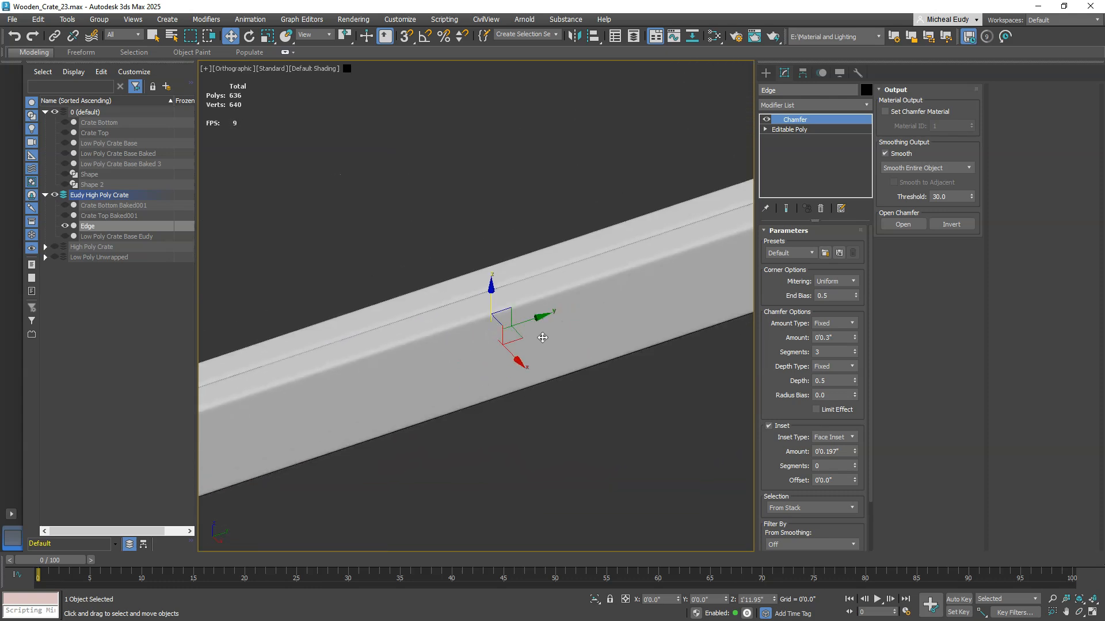
{"action": "scroll", "coordinate": [576, 314], "scroll_direction": "down", "scroll_amount": 3}
{"action": "middle_click_drag", "start_coordinate": [584, 306], "coordinate": [386, 361], "text": "alt"}
Step: Reduce the chamfer amount to 0'0.2" and inspect the board's edges and centre gap
{"action": "scroll", "coordinate": [345, 339], "scroll_direction": "up", "scroll_amount": 5}
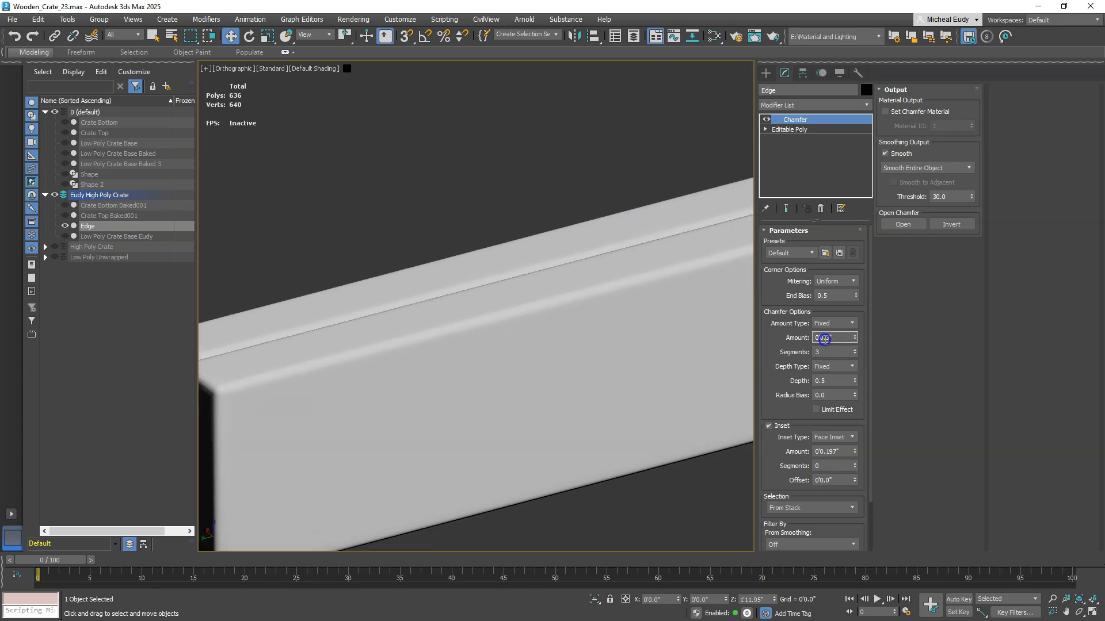
{"action": "type", "text": "2"}
{"action": "key", "text": "Return"}
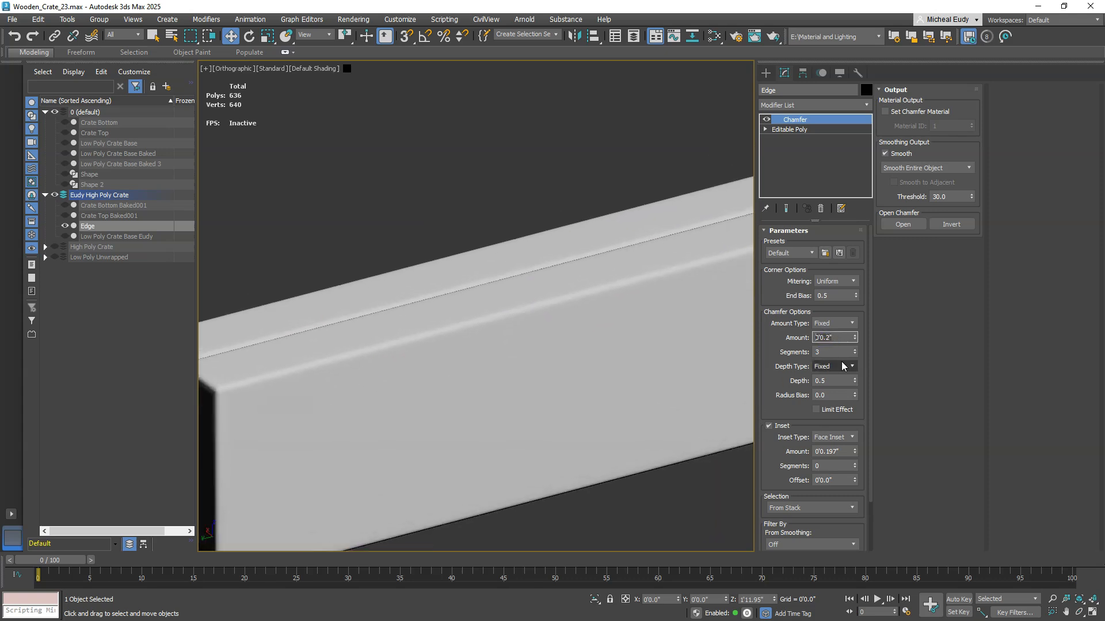
{"action": "scroll", "coordinate": [653, 327], "scroll_direction": "down", "scroll_amount": 3}
{"action": "middle_click_drag", "start_coordinate": [575, 337], "coordinate": [513, 360]}
{"action": "scroll", "coordinate": [513, 360], "scroll_direction": "up", "scroll_amount": 2}
{"action": "mouse_move", "coordinate": [593, 340]}
{"action": "middle_mouse_down"}
{"action": "mouse_move", "coordinate": [502, 314]}
{"action": "mouse_move", "coordinate": [448, 328]}
{"action": "mouse_move", "coordinate": [461, 313]}
{"action": "middle_mouse_up"}
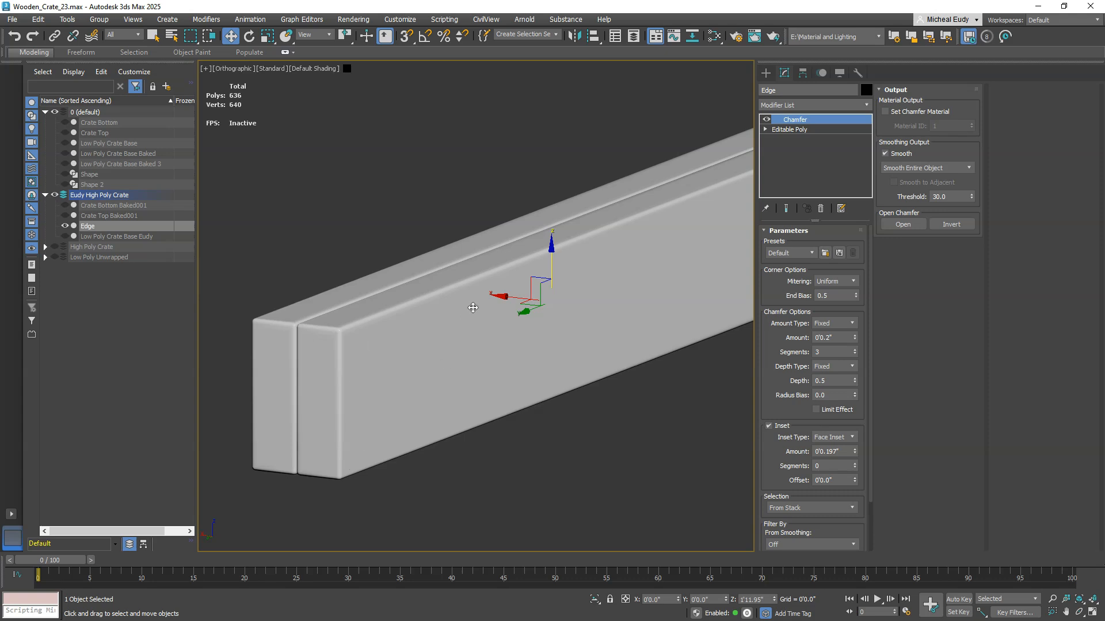
{"action": "scroll", "coordinate": [472, 308], "scroll_direction": "down", "scroll_amount": 3}
{"action": "middle_click_drag", "start_coordinate": [473, 308], "coordinate": [572, 335], "text": "alt"}
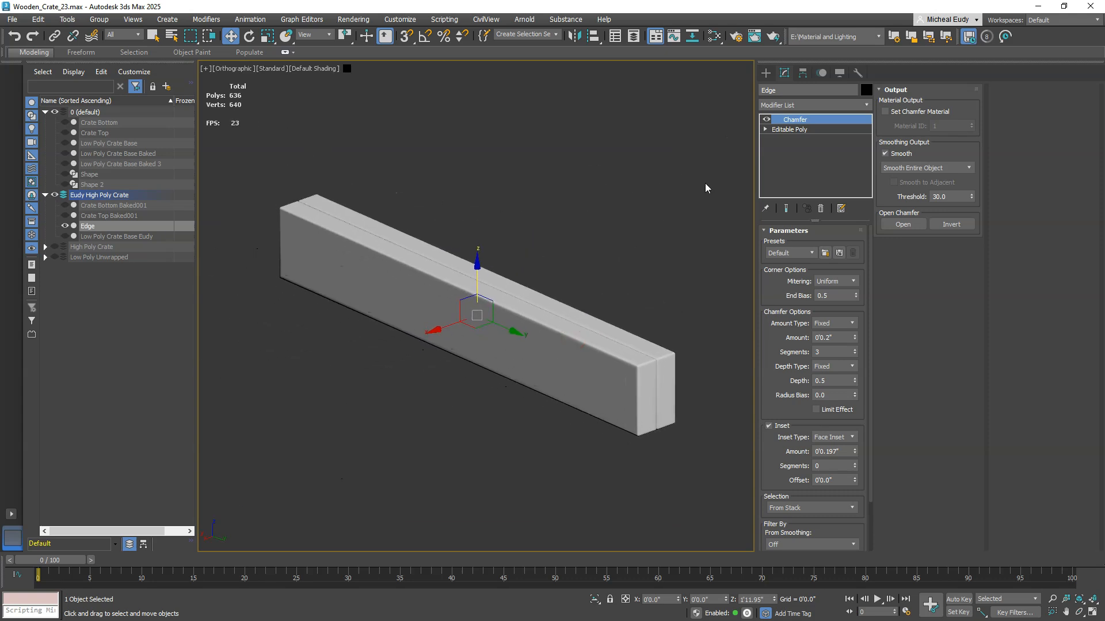
Step: Switch off the Edge board's Chamfer modifier, then show and select the Low Poly Crate Base Eudy mesh
{"action": "left_click", "coordinate": [765, 119]}
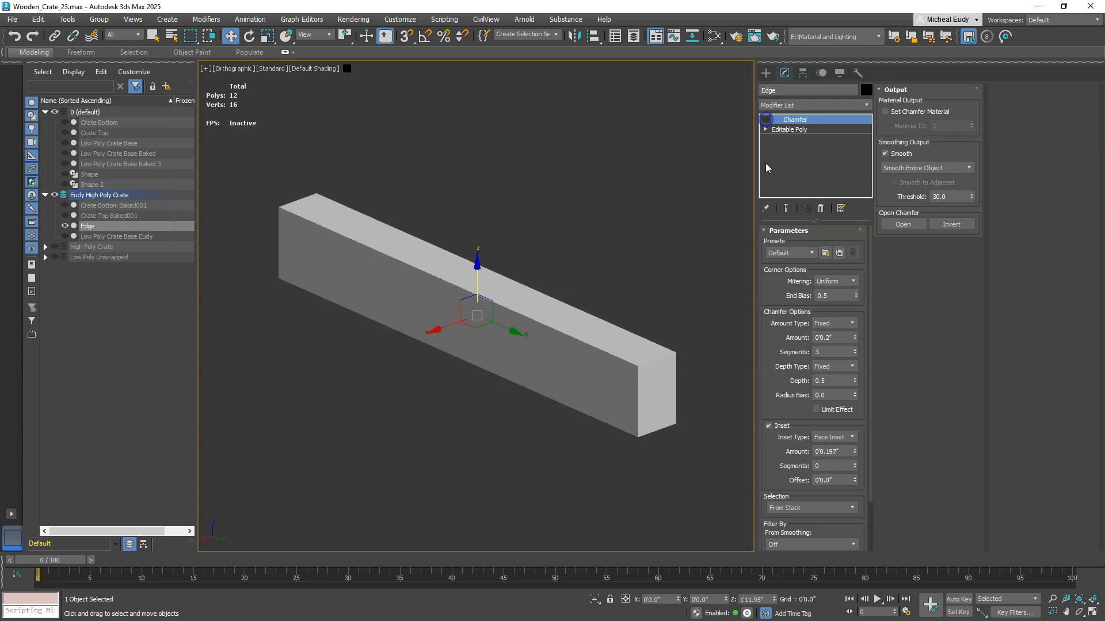
{"action": "left_click", "coordinate": [797, 130]}
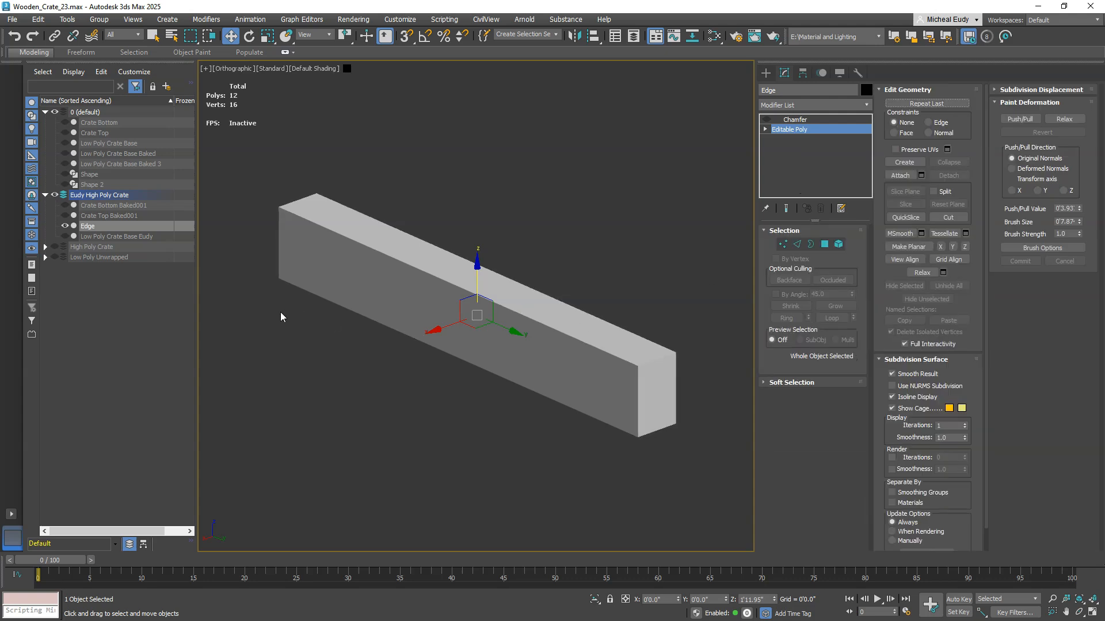
{"action": "left_click", "coordinate": [66, 237]}
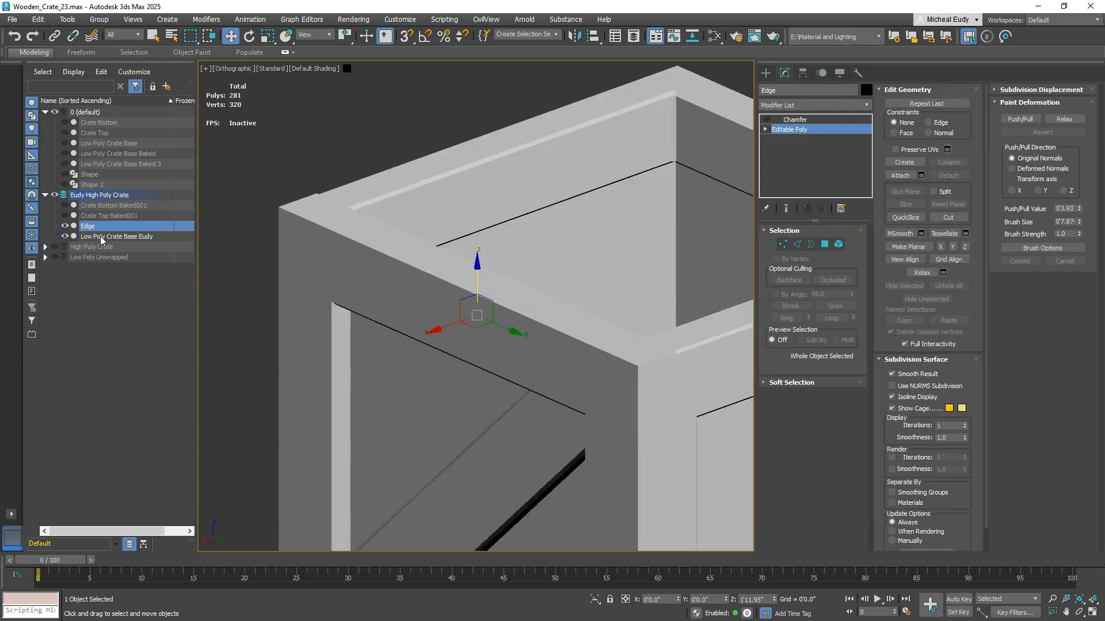
{"action": "left_click", "coordinate": [101, 239]}
{"action": "scroll", "coordinate": [525, 340], "scroll_direction": "down", "scroll_amount": 3}
{"action": "middle_click_drag", "start_coordinate": [526, 340], "coordinate": [542, 273]}
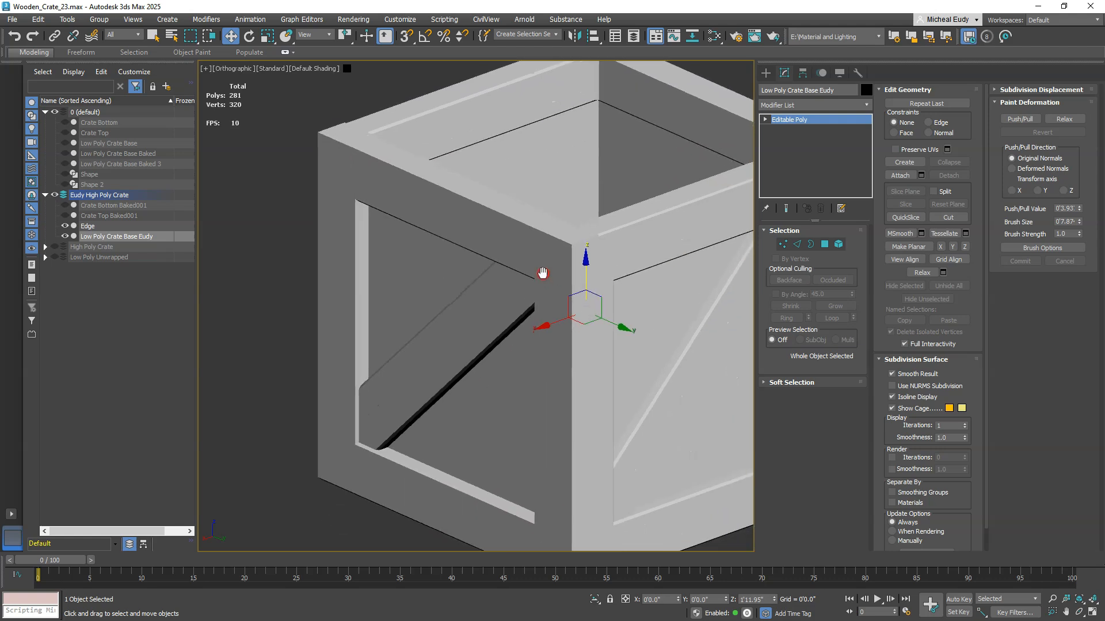
Step: Hide the crate base copy again and switch the Edge board's Chamfer modifier back on
{"action": "left_click", "coordinate": [64, 236]}
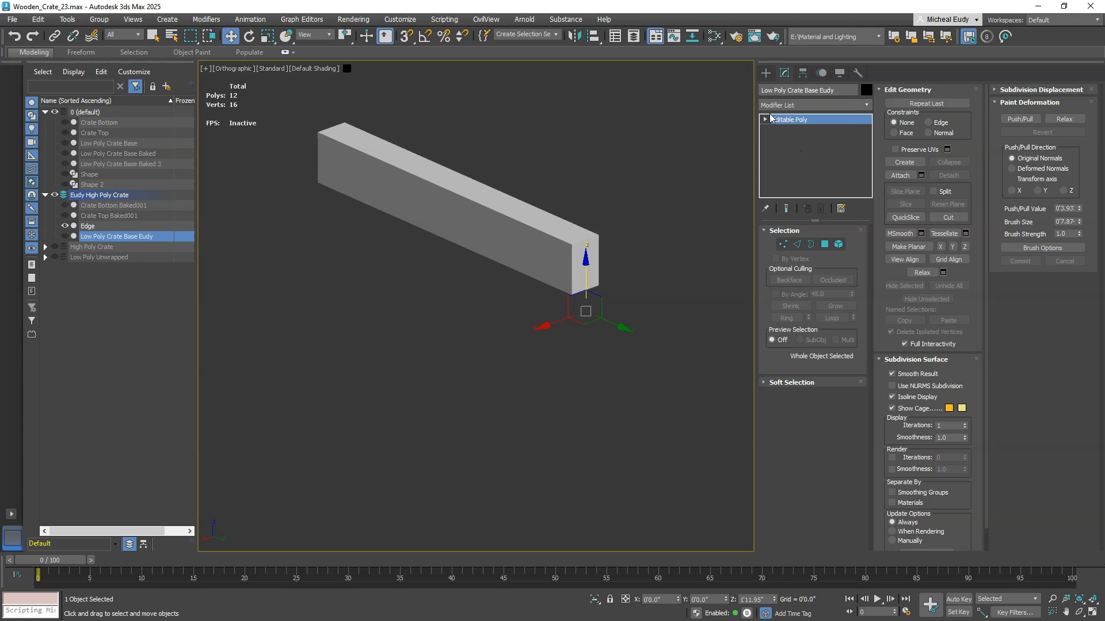
{"action": "left_click", "coordinate": [590, 203]}
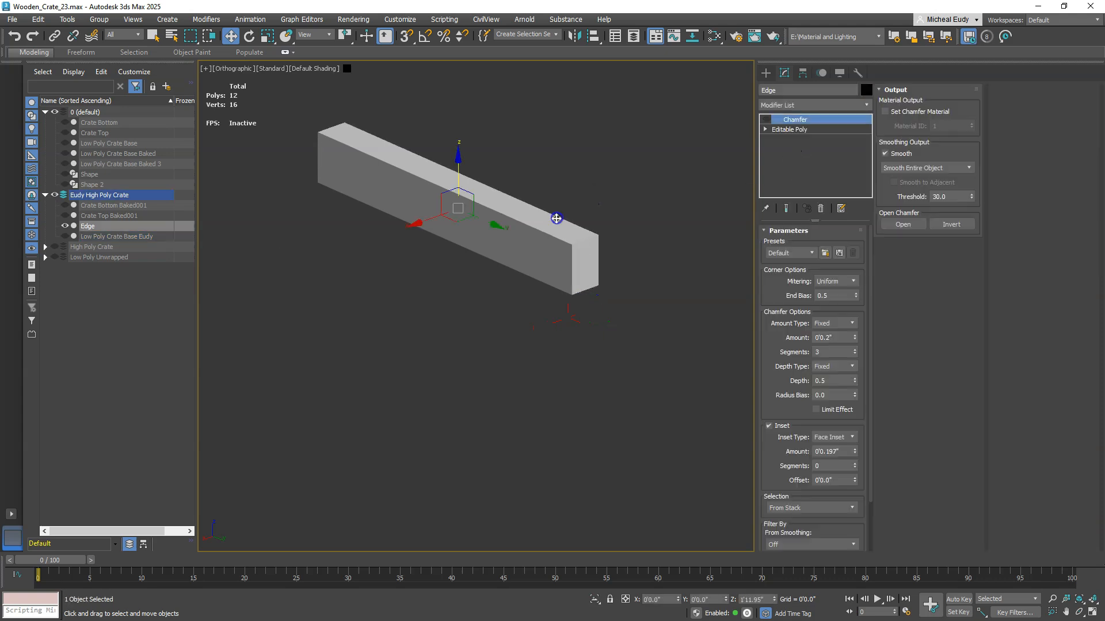
{"action": "left_click", "coordinate": [769, 121]}
{"action": "middle_click_drag", "start_coordinate": [520, 238], "coordinate": [613, 317], "text": "alt"}
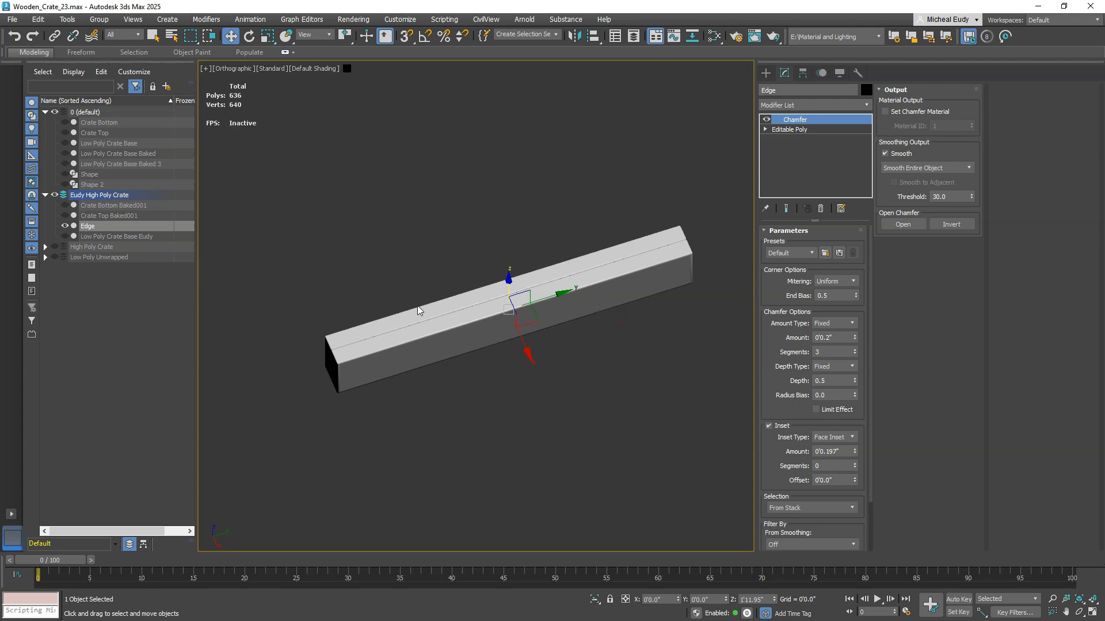
Step: Show the crate base copy with edged faces and view the Edge board's corner overlap from the top
{"action": "left_click", "coordinate": [64, 237]}
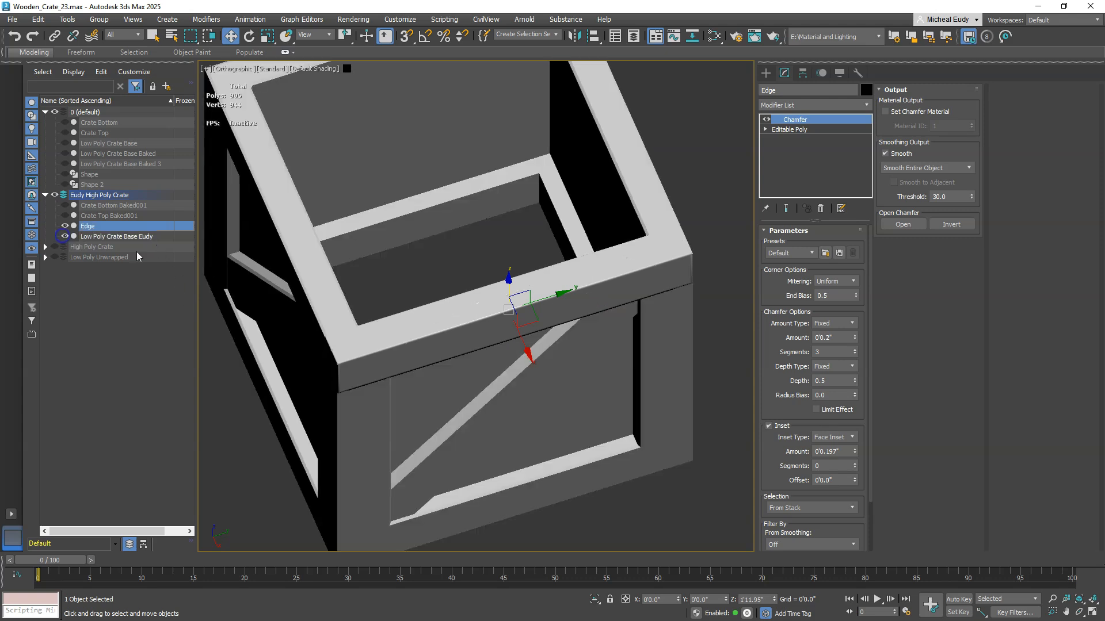
{"action": "key", "text": "F4"}
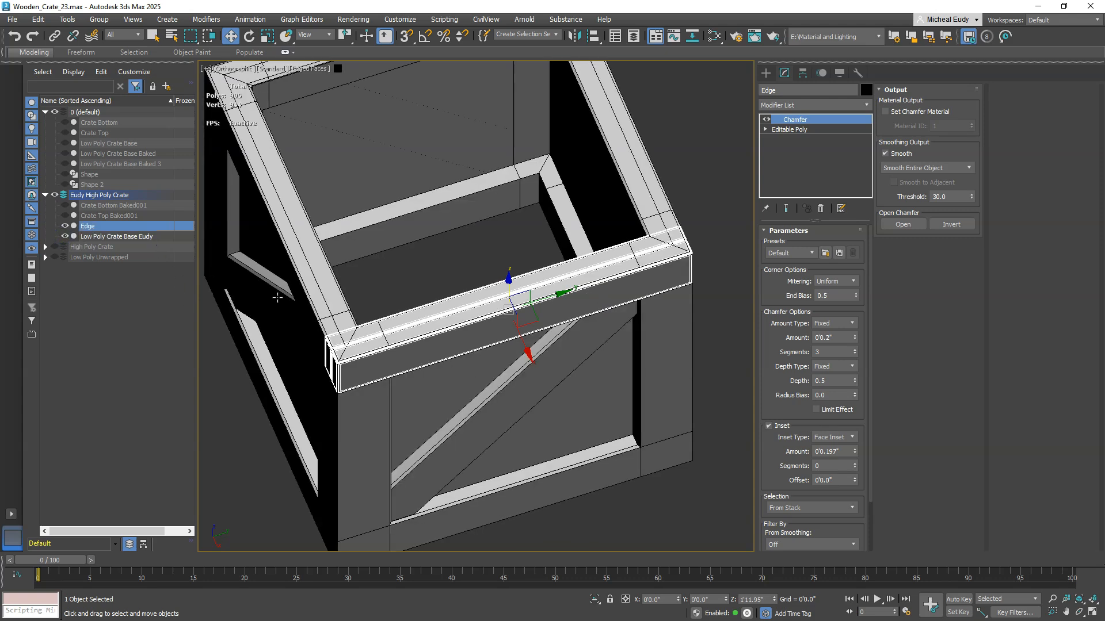
{"action": "key", "text": "t"}
{"action": "scroll", "coordinate": [616, 338], "scroll_direction": "up", "scroll_amount": 8}
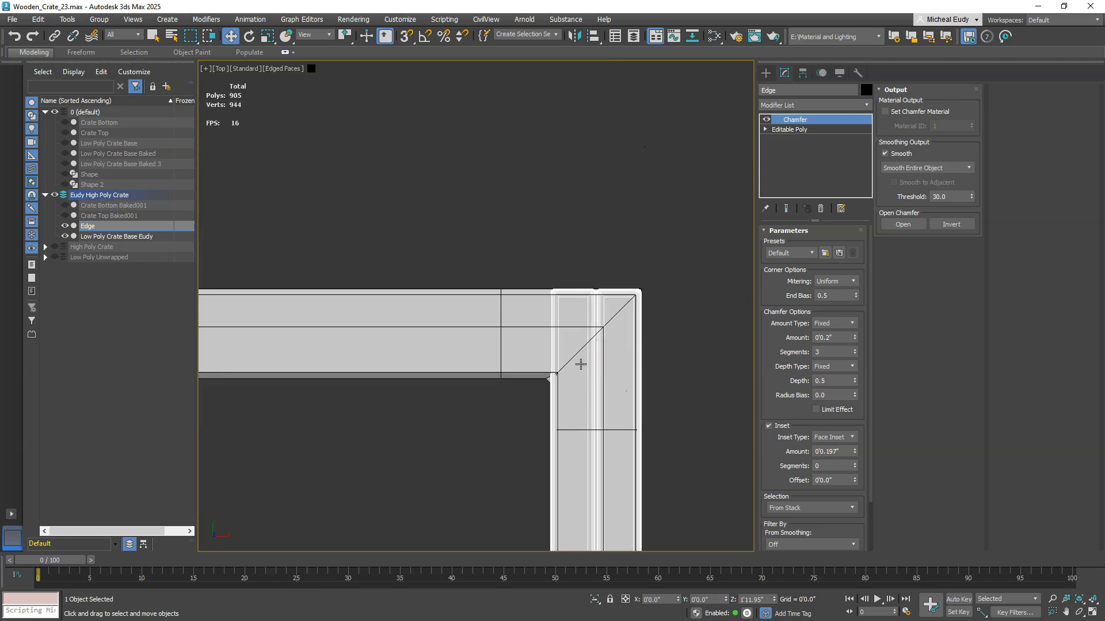
Step: Select the Edge board's inner plank end face at the far corner and move it inward along Y to 1'9.744"
{"action": "left_click", "coordinate": [794, 130]}
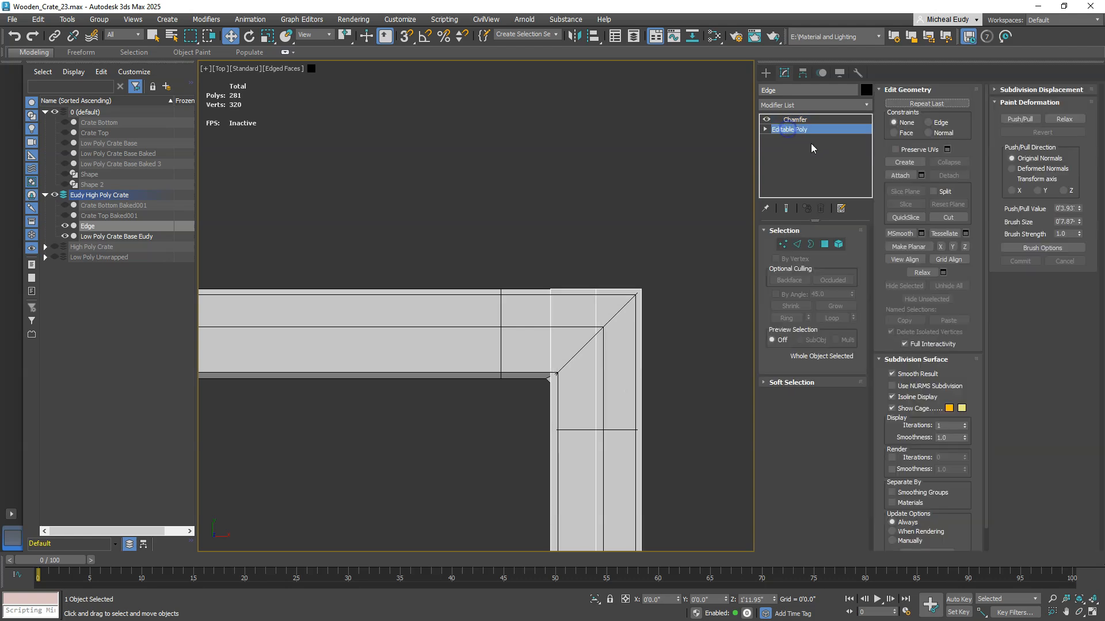
{"action": "left_click", "coordinate": [825, 244]}
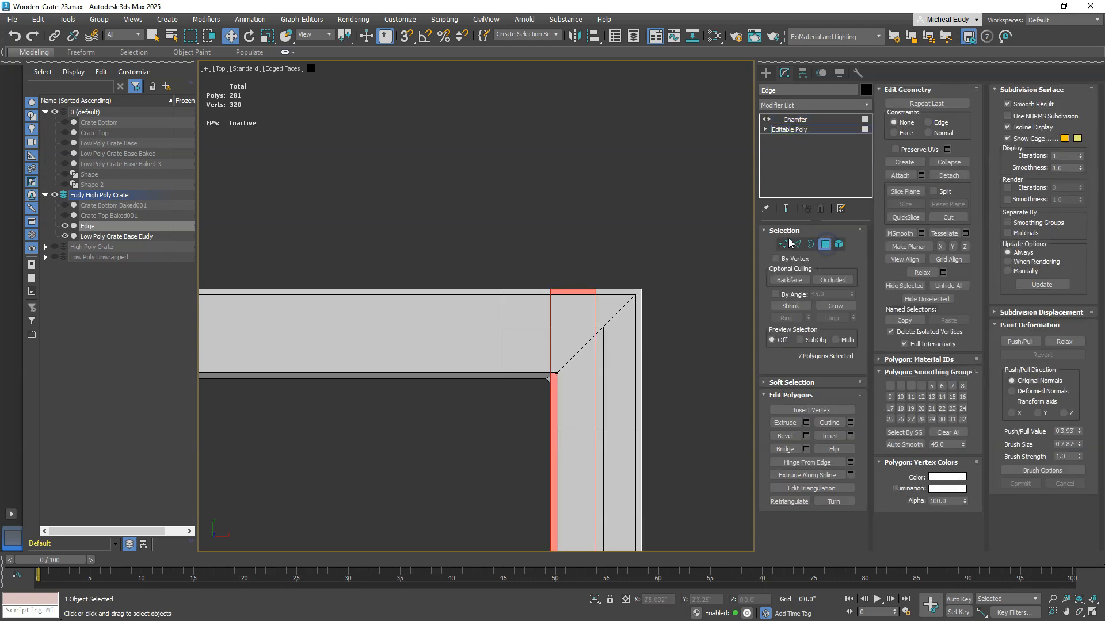
{"action": "middle_click_drag", "start_coordinate": [595, 340], "coordinate": [449, 306], "text": "alt"}
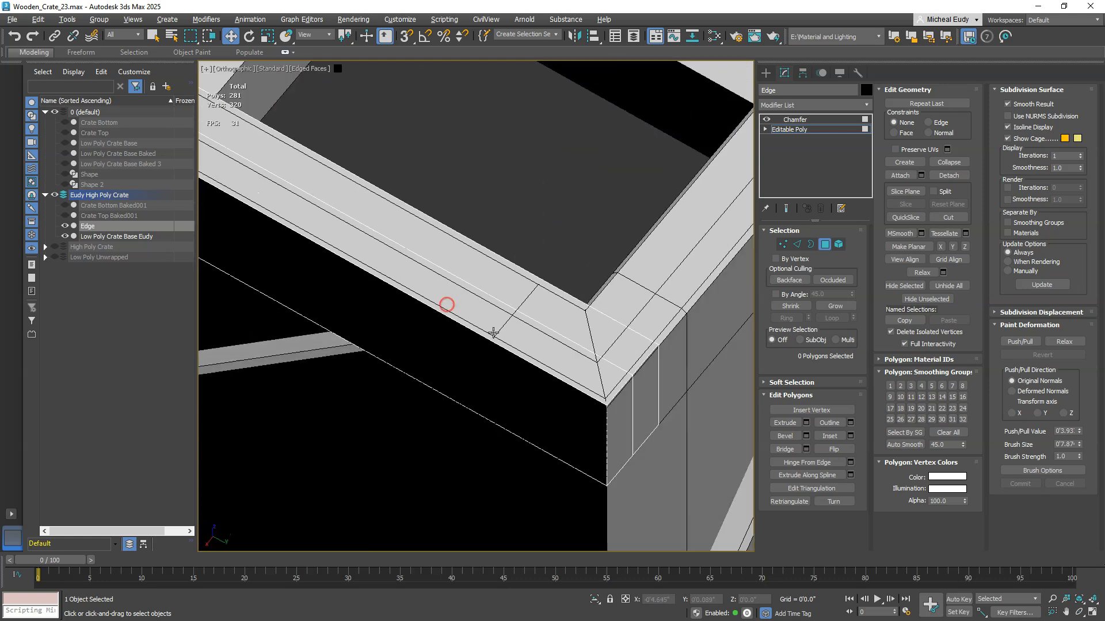
{"action": "left_click", "coordinate": [645, 398]}
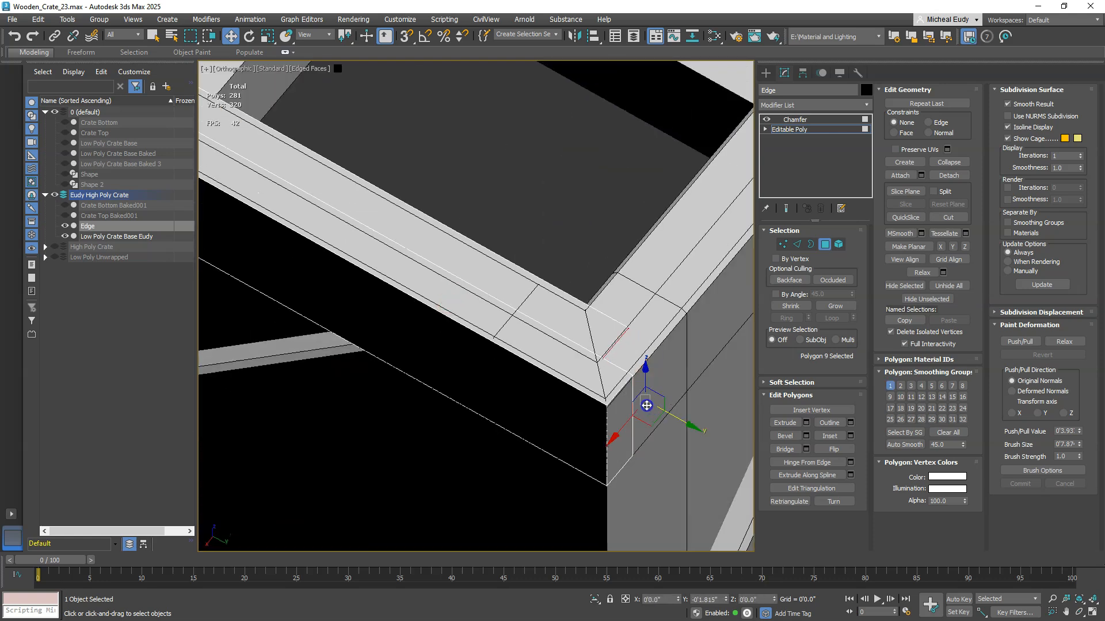
{"action": "right_click", "coordinate": [583, 418]}
{"action": "key", "text": "shift+z"}
{"action": "scroll", "coordinate": [535, 244], "scroll_direction": "up", "scroll_amount": 10}
{"action": "middle_click_drag", "start_coordinate": [554, 251], "coordinate": [382, 304]}
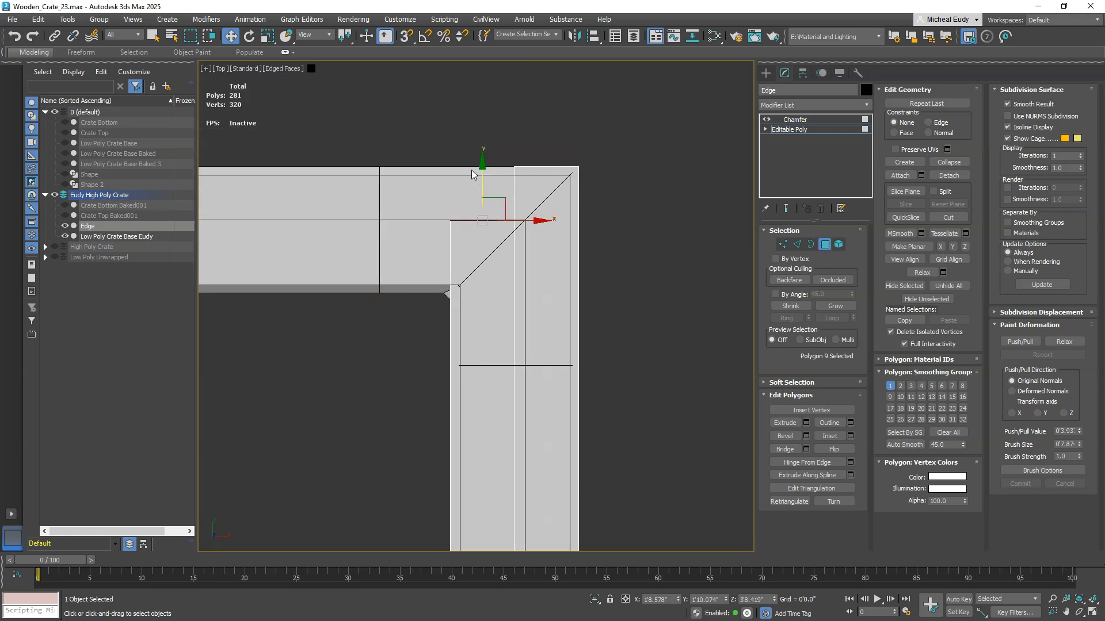
{"action": "left_click_drag", "start_coordinate": [483, 174], "coordinate": [483, 184]}
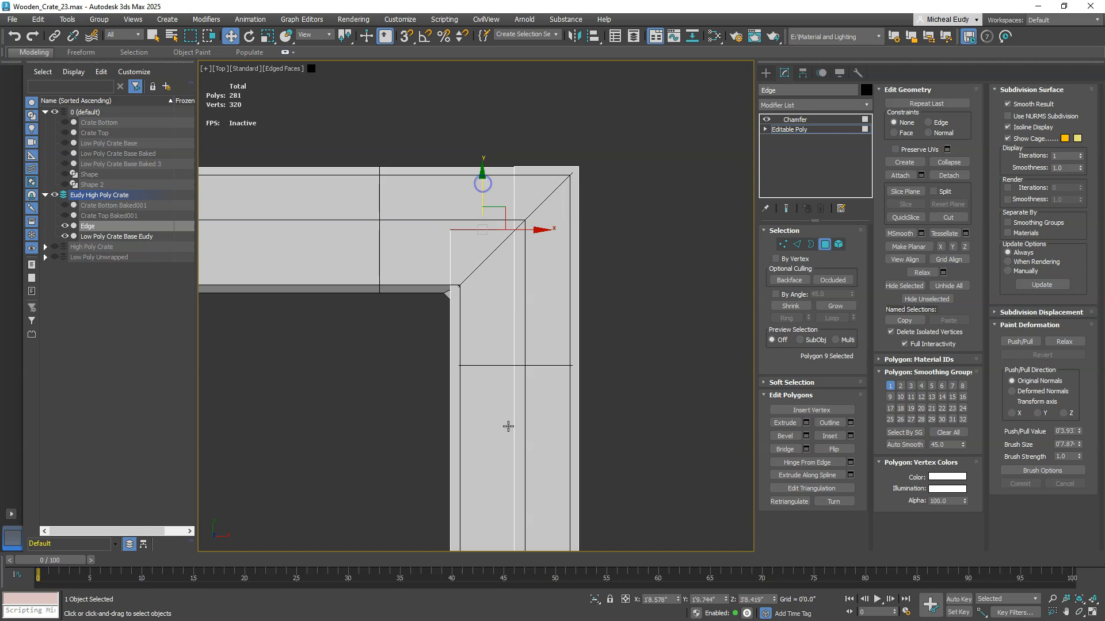
Step: Move the inner plank's opposite end face inward along Y to -1'9.785", matching the crate base corner, and leave polygon editing
{"action": "scroll", "coordinate": [503, 345], "scroll_direction": "down", "scroll_amount": 8}
{"action": "scroll", "coordinate": [518, 363], "scroll_direction": "down", "scroll_amount": 6}
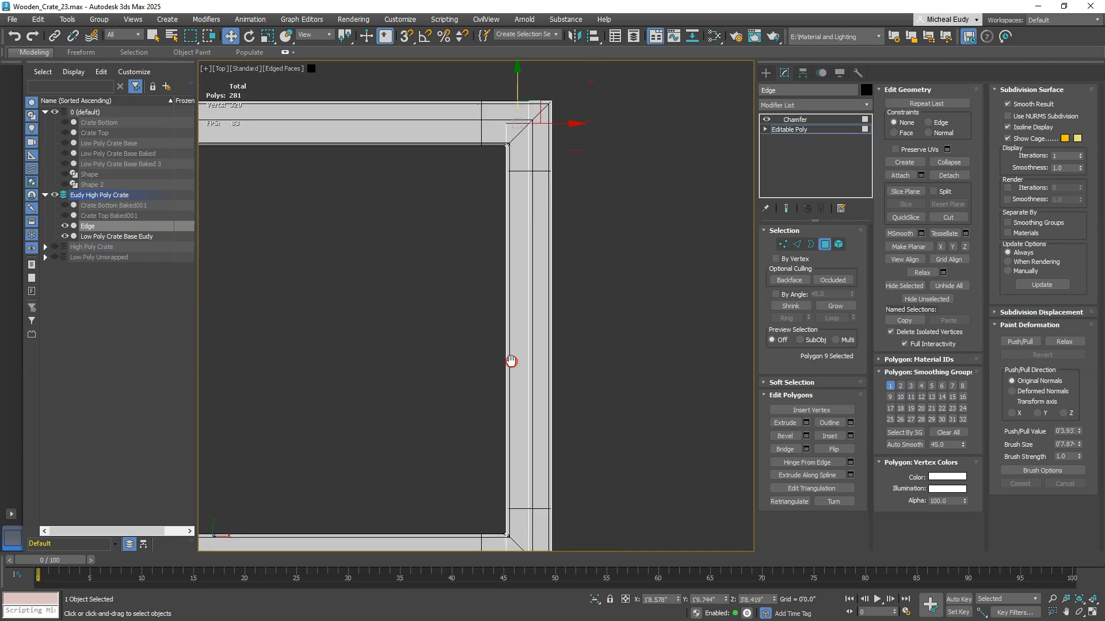
{"action": "scroll", "coordinate": [490, 458], "scroll_direction": "up", "scroll_amount": 6}
{"action": "middle_click_drag", "start_coordinate": [486, 464], "coordinate": [494, 398], "text": "alt"}
{"action": "left_click", "coordinate": [476, 504]}
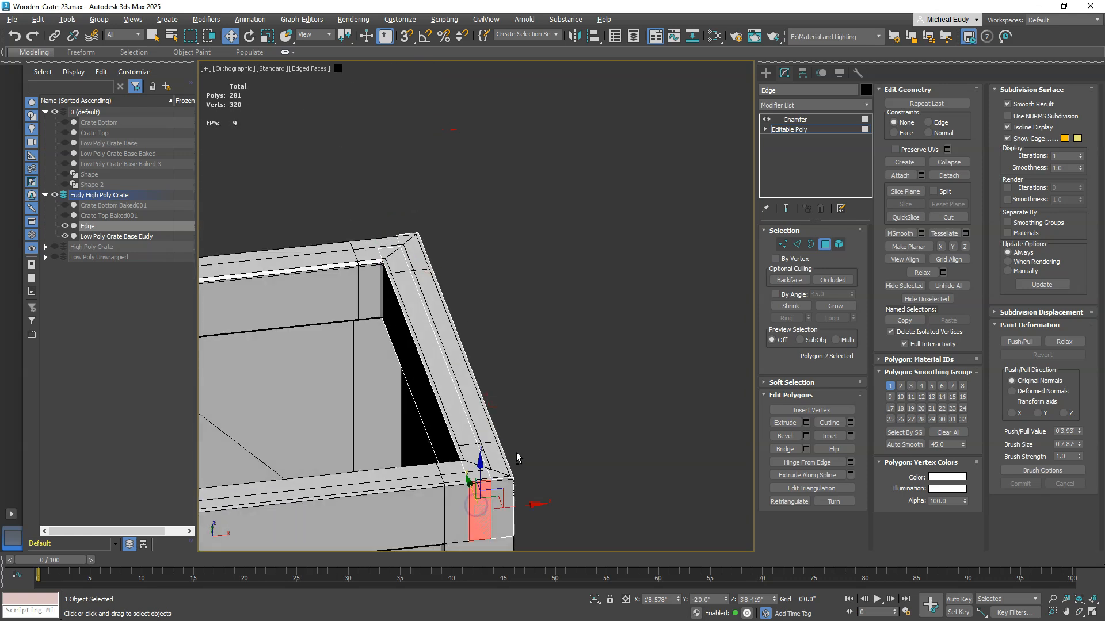
{"action": "key", "text": "t"}
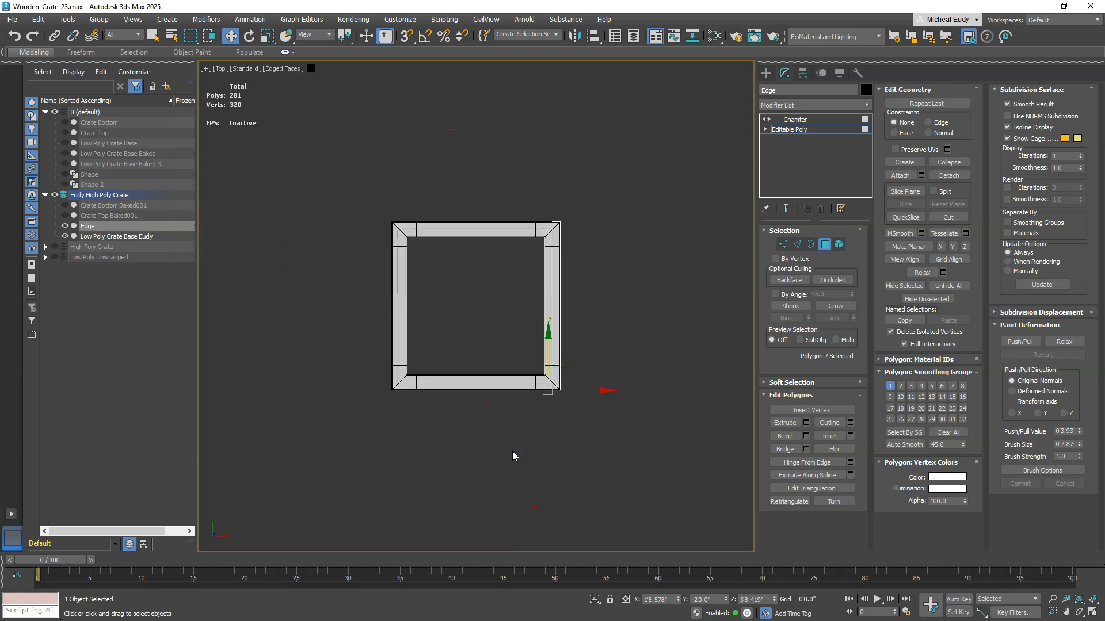
{"action": "scroll", "coordinate": [506, 432], "scroll_direction": "up", "scroll_amount": 5}
{"action": "middle_click_drag", "start_coordinate": [501, 412], "coordinate": [488, 430]}
{"action": "scroll", "coordinate": [488, 430], "scroll_direction": "down", "scroll_amount": 5}
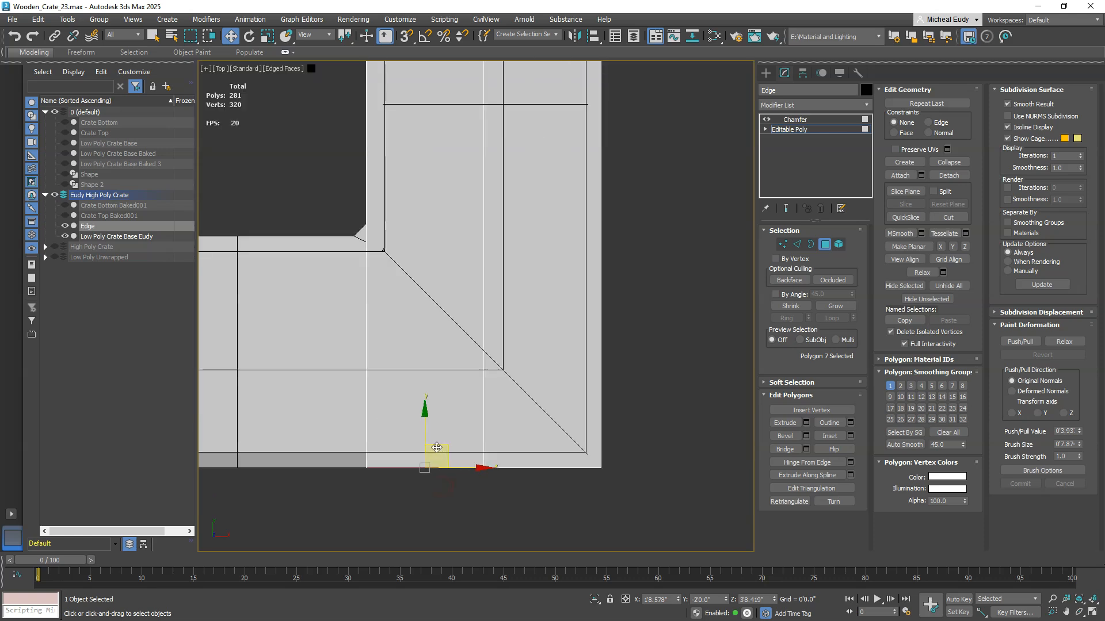
{"action": "left_click_drag", "start_coordinate": [429, 359], "coordinate": [432, 326]}
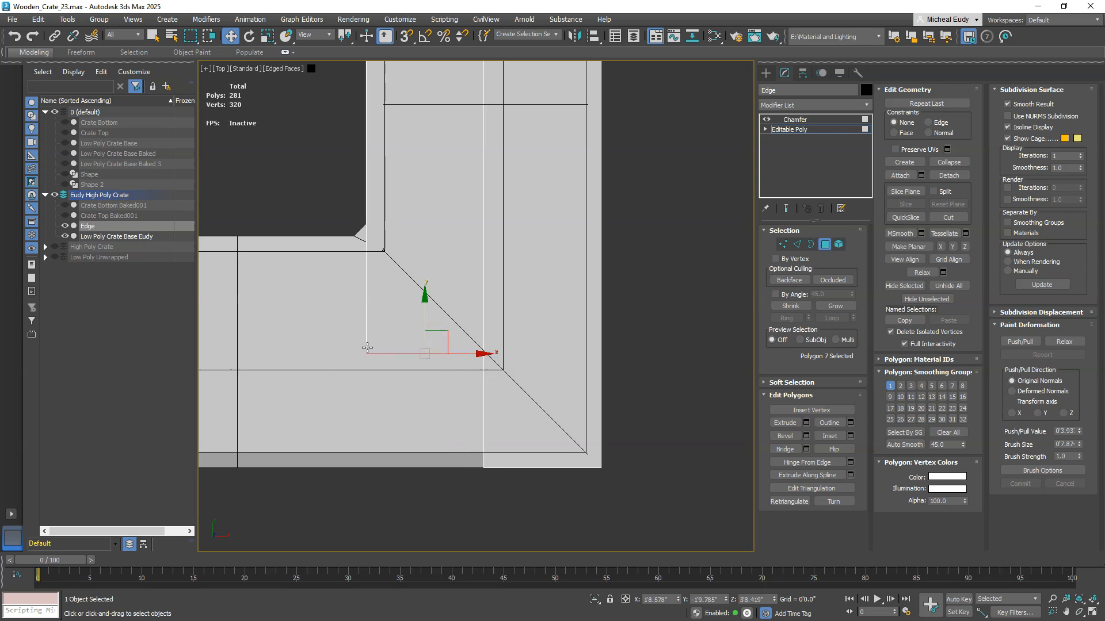
{"action": "scroll", "coordinate": [507, 332], "scroll_direction": "down", "scroll_amount": 3}
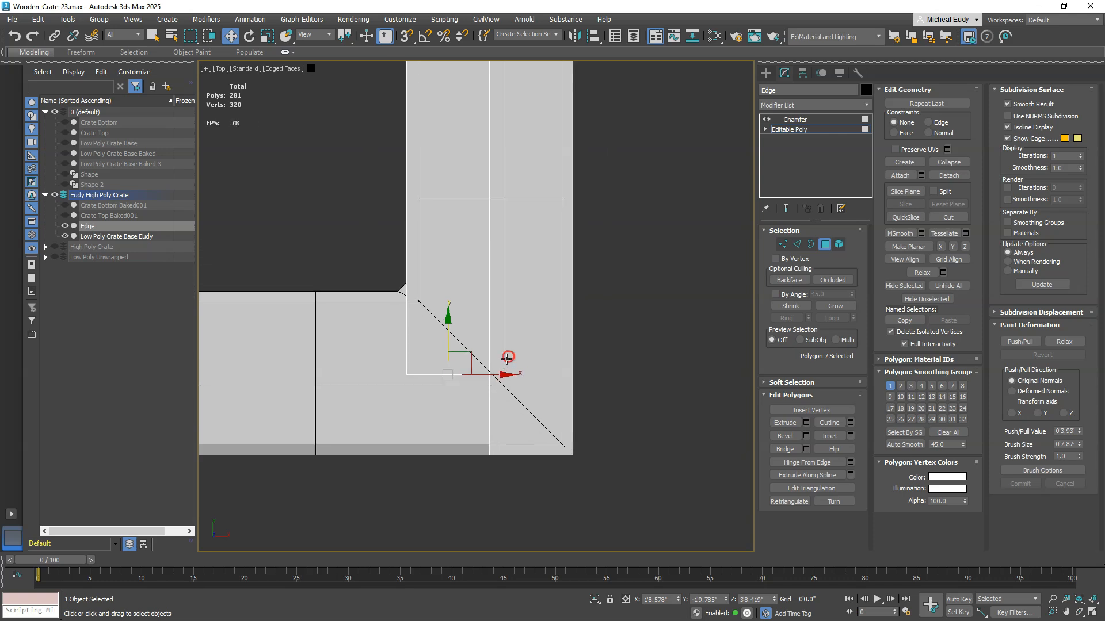
{"action": "middle_click_drag", "start_coordinate": [502, 377], "coordinate": [471, 345], "text": "alt"}
{"action": "left_click", "coordinate": [822, 248]}
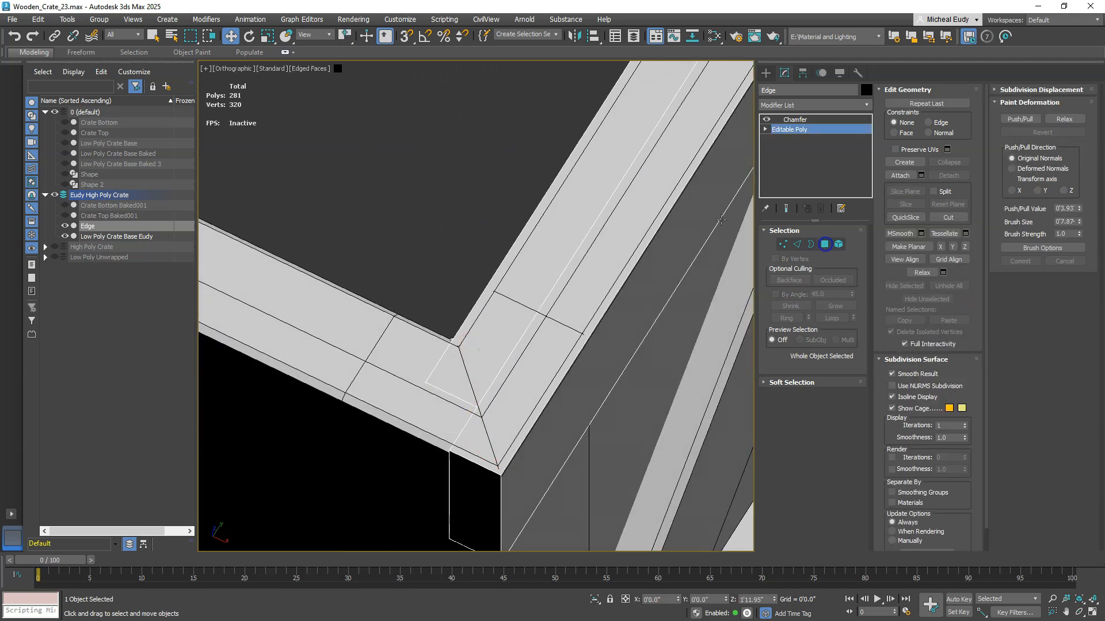
Step: Return the Edge board to its Chamfer level, check its fit on the crate, and hide the Low Poly Crate Base Eudy mesh
{"action": "middle_click_drag", "start_coordinate": [656, 207], "coordinate": [556, 281]}
{"action": "left_click", "coordinate": [799, 120]}
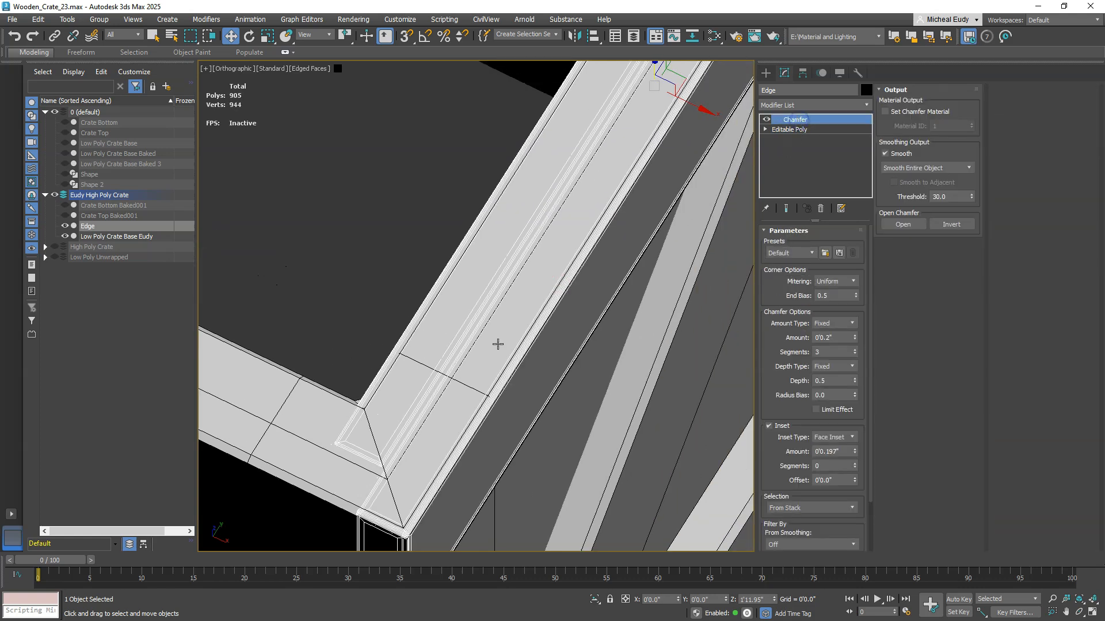
{"action": "scroll", "coordinate": [497, 346], "scroll_direction": "down", "scroll_amount": 6}
{"action": "middle_click_drag", "start_coordinate": [489, 361], "coordinate": [515, 356], "text": "alt"}
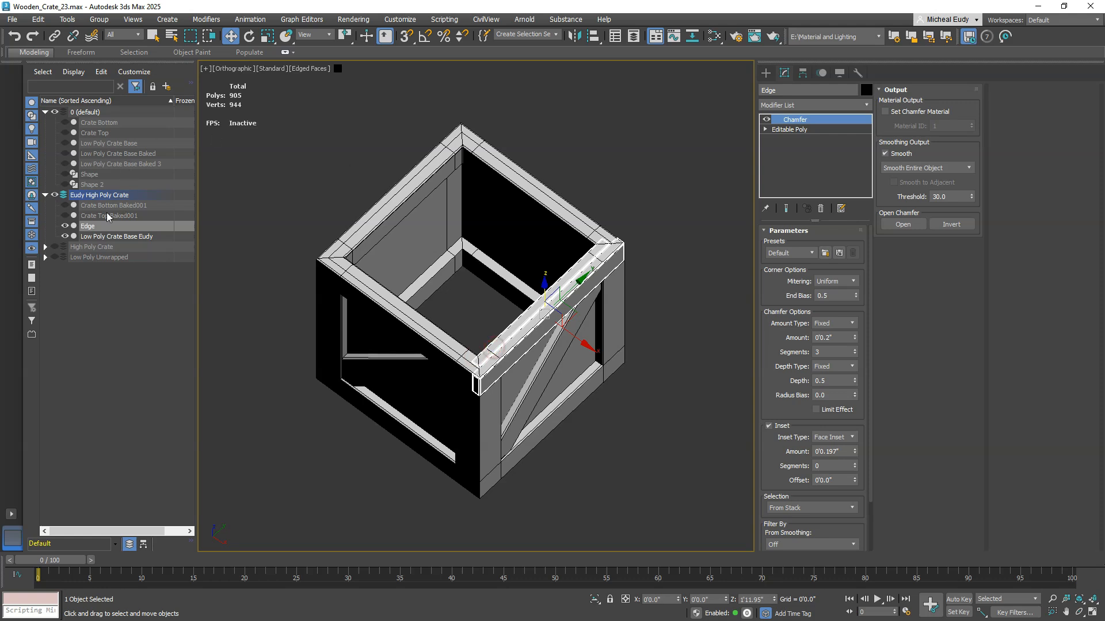
{"action": "left_click", "coordinate": [66, 237]}
Step: Rotate-clone the Edge board -90 degrees about Z as one instance, using the transform coordinate center and angle snap
{"action": "right_click", "coordinate": [540, 337]}
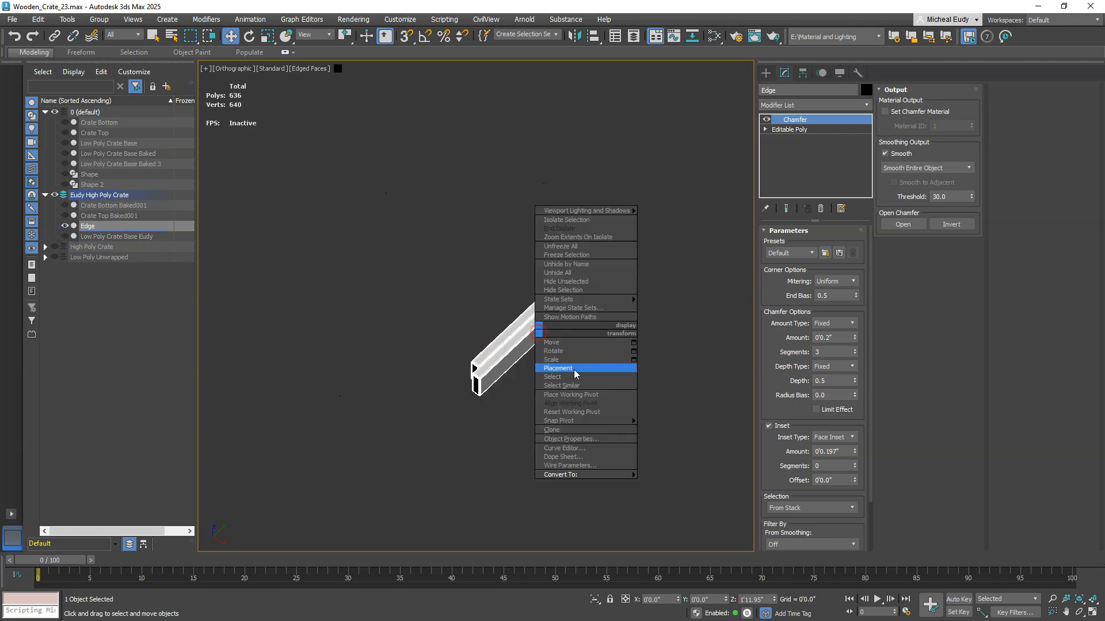
{"action": "left_click", "coordinate": [575, 349]}
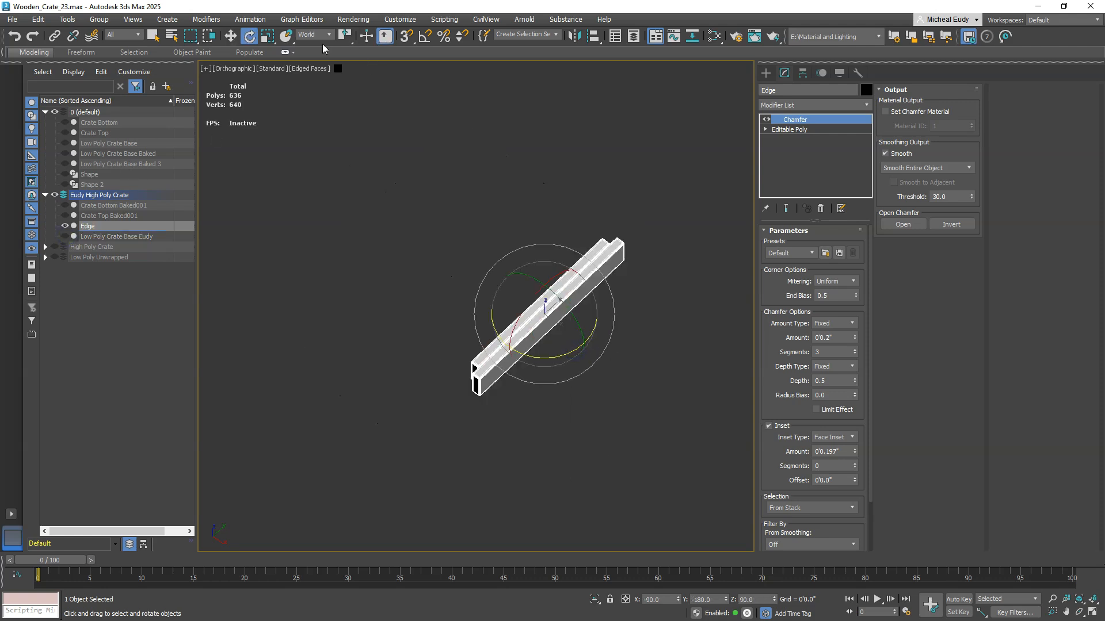
{"action": "left_click_drag", "start_coordinate": [345, 36], "coordinate": [346, 102]}
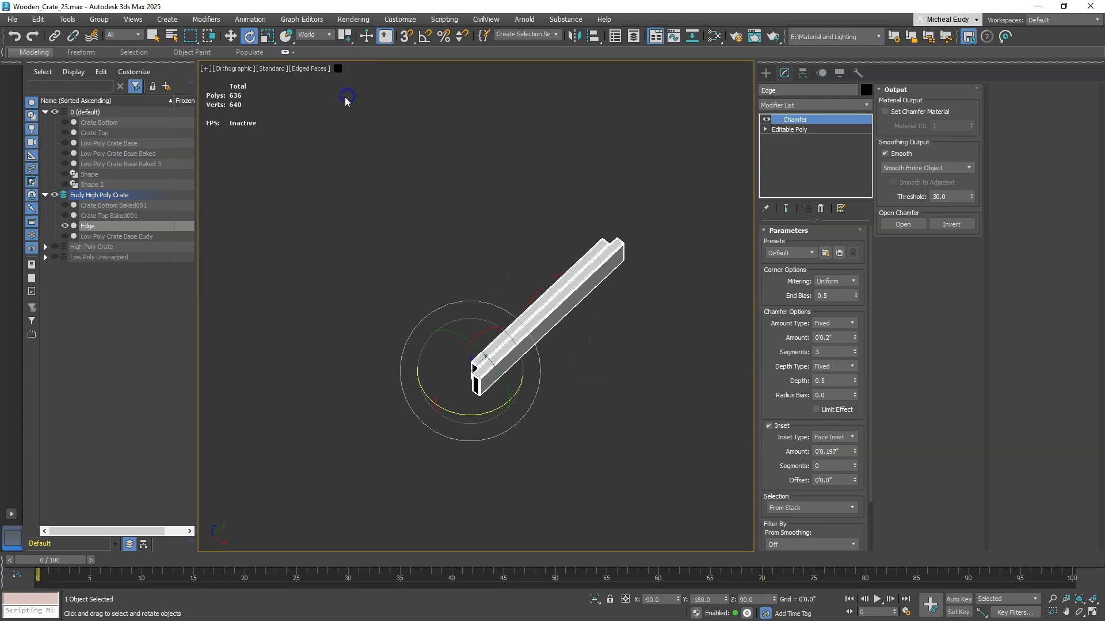
{"action": "left_click", "coordinate": [427, 39]}
{"action": "left_click_drag", "start_coordinate": [478, 413], "coordinate": [422, 408], "text": "shift"}
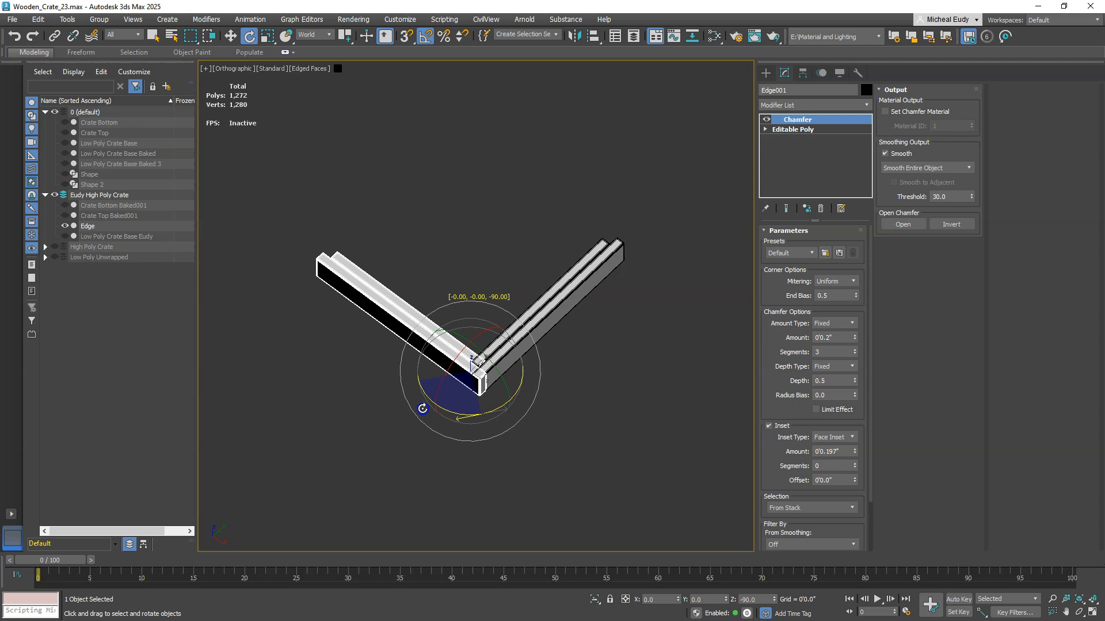
{"action": "left_click_drag", "start_coordinate": [422, 409], "coordinate": [421, 410], "text": "shift"}
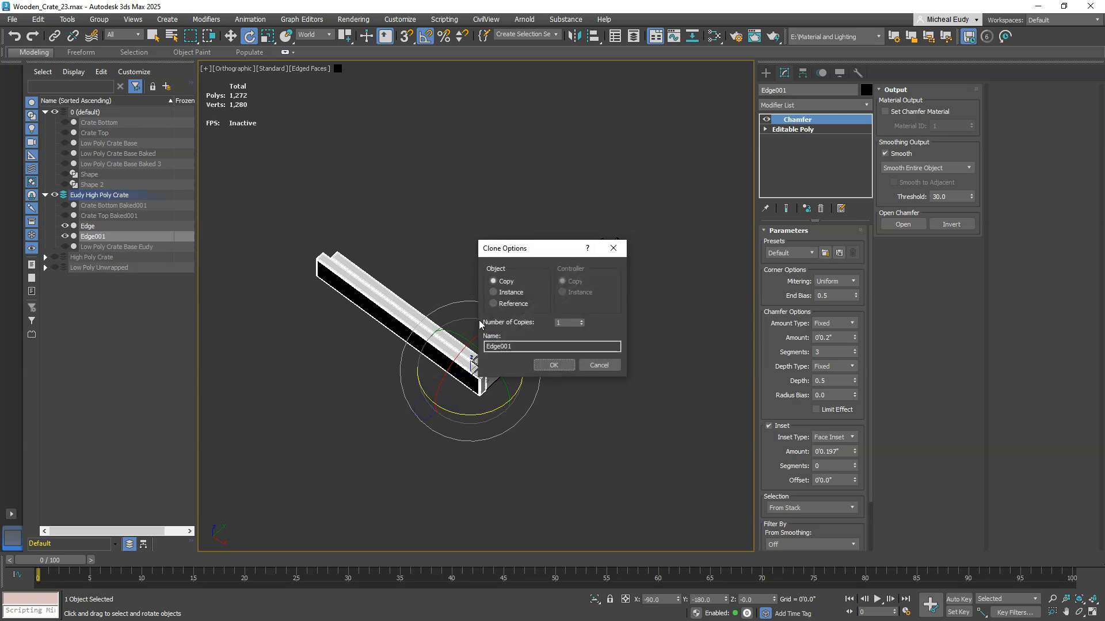
{"action": "left_click", "coordinate": [553, 365]}
Step: Select Edge001's two outer-plank end faces, show the end result, and move them inward about 2.1" along X to clear the adjoining board
{"action": "scroll", "coordinate": [473, 388], "scroll_direction": "up", "scroll_amount": 4}
{"action": "scroll", "coordinate": [473, 388], "scroll_direction": "up", "scroll_amount": 5}
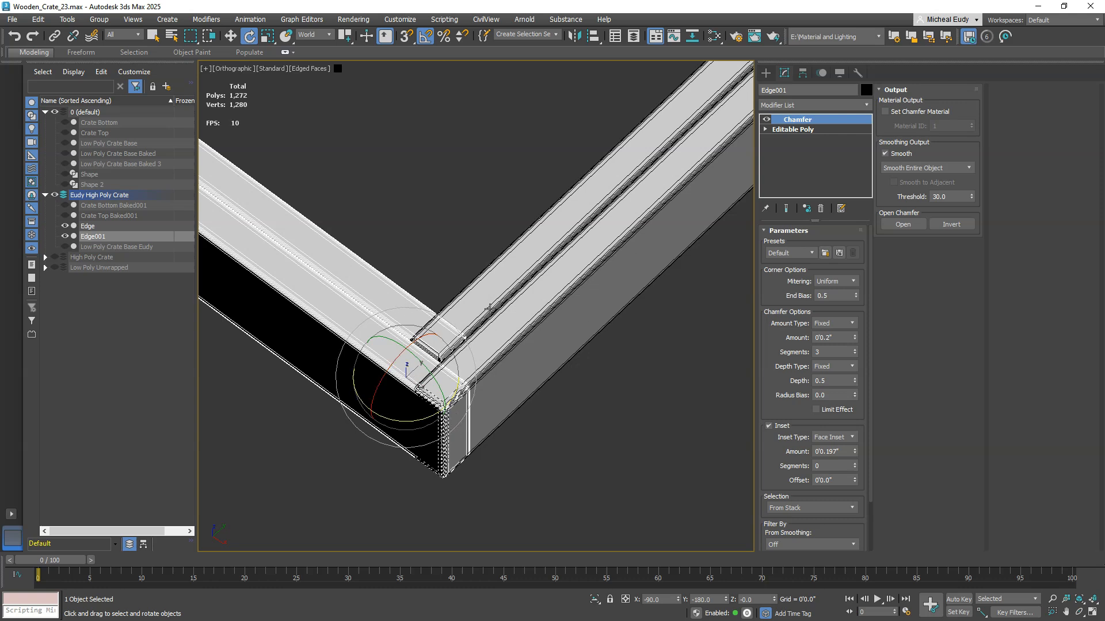
{"action": "left_click", "coordinate": [796, 131]}
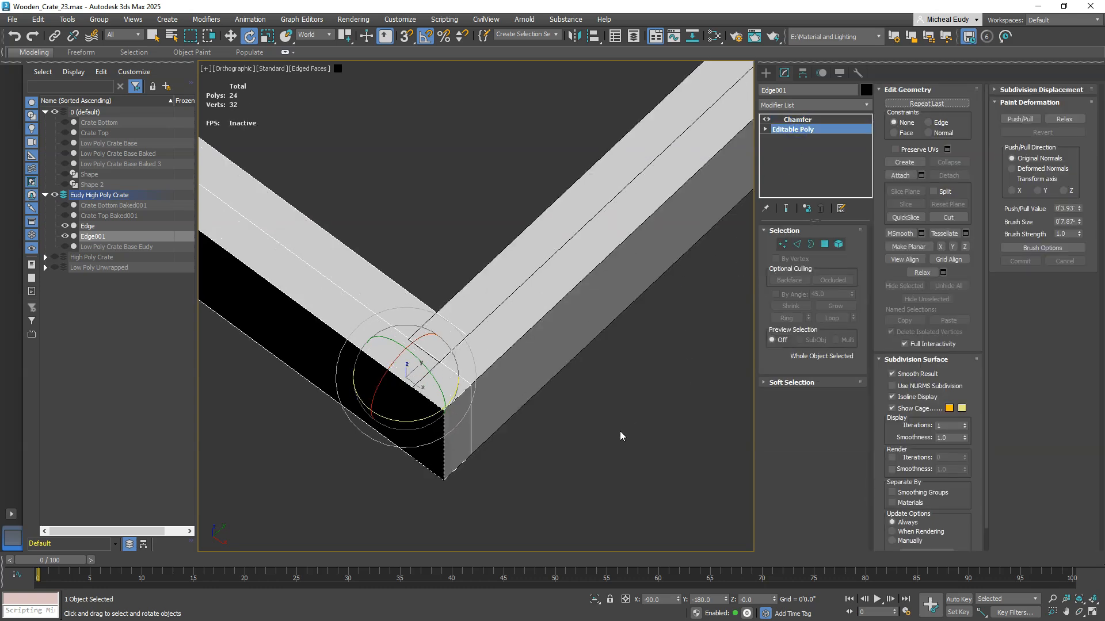
{"action": "key", "text": "4"}
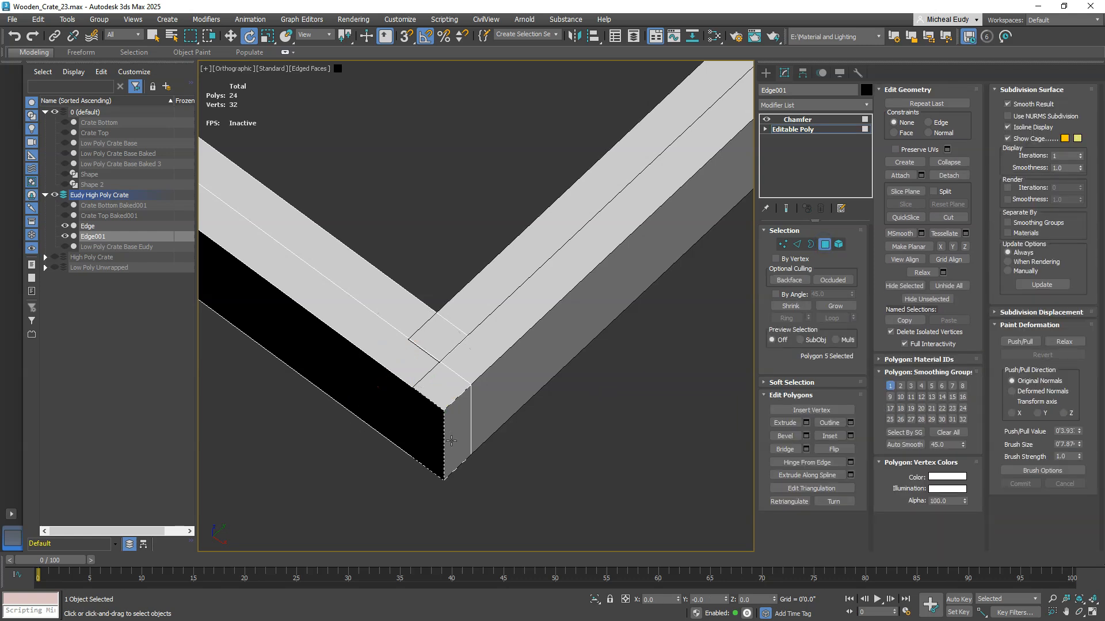
{"action": "left_click", "coordinate": [452, 441]}
{"action": "right_click", "coordinate": [470, 420]}
{"action": "left_click", "coordinate": [496, 427]}
{"action": "middle_click_drag", "start_coordinate": [485, 404], "coordinate": [529, 420]}
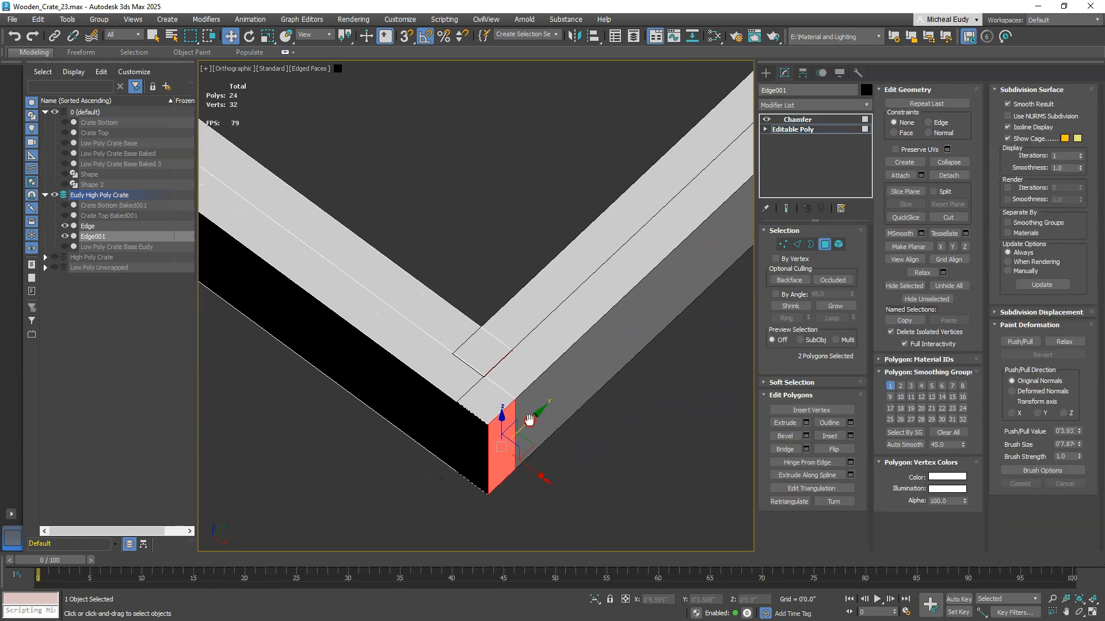
{"action": "left_click", "coordinate": [785, 208]}
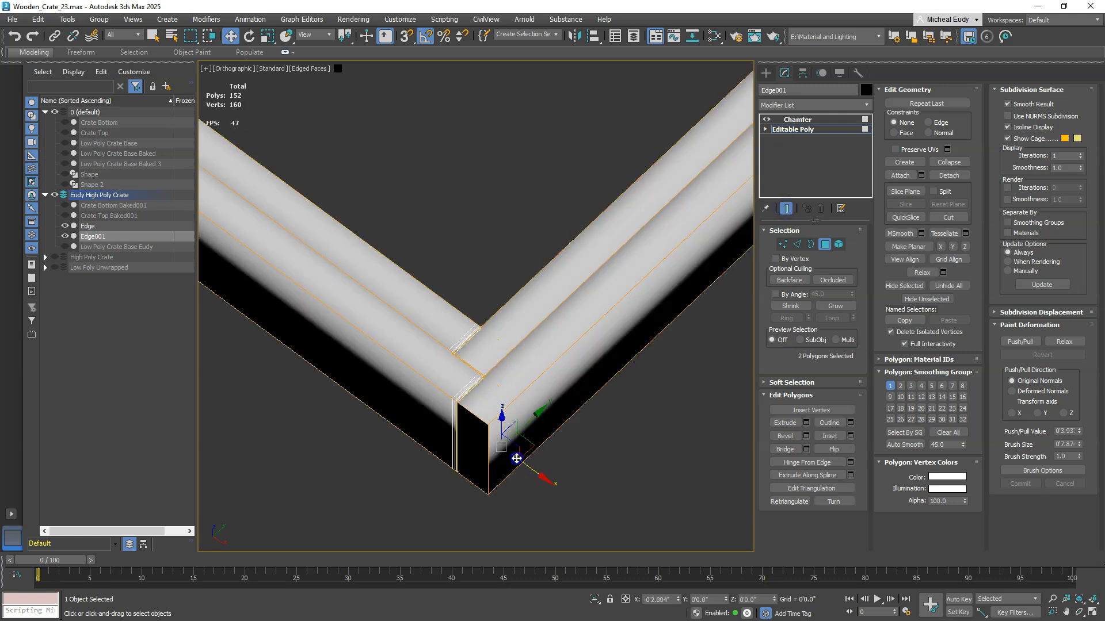
{"action": "scroll", "coordinate": [501, 415], "scroll_direction": "up", "scroll_amount": 4}
{"action": "middle_click_drag", "start_coordinate": [501, 415], "coordinate": [502, 441]}
{"action": "middle_click_drag", "start_coordinate": [495, 397], "coordinate": [513, 419], "text": "alt"}
{"action": "left_click", "coordinate": [824, 244]}
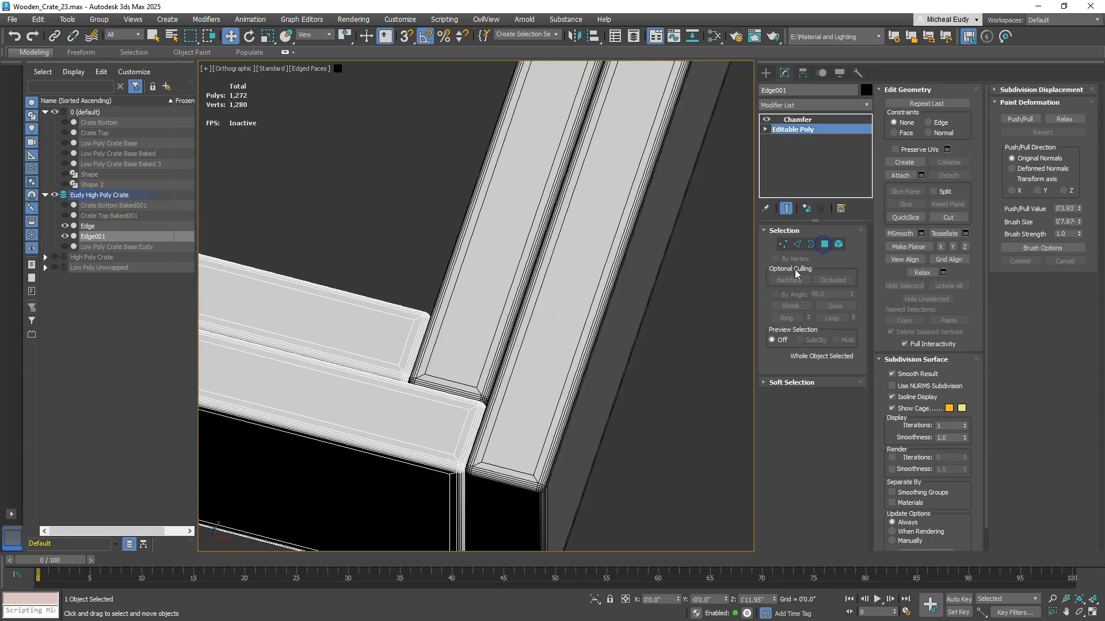
Step: Check the corner joint between the two boards from several angles and delete the Edge001 instance
{"action": "middle_click_drag", "start_coordinate": [480, 418], "coordinate": [475, 404], "text": "alt"}
{"action": "middle_click_drag", "start_coordinate": [446, 363], "coordinate": [668, 399], "text": "alt"}
{"action": "scroll", "coordinate": [507, 395], "scroll_direction": "down", "scroll_amount": 5}
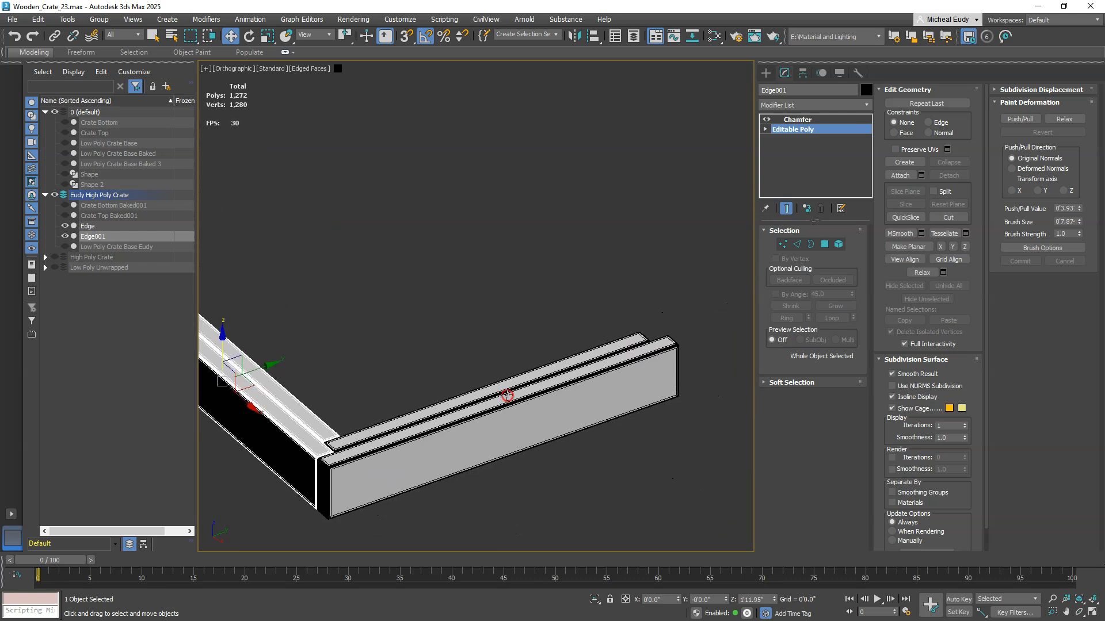
{"action": "middle_click_drag", "start_coordinate": [366, 438], "coordinate": [455, 440]}
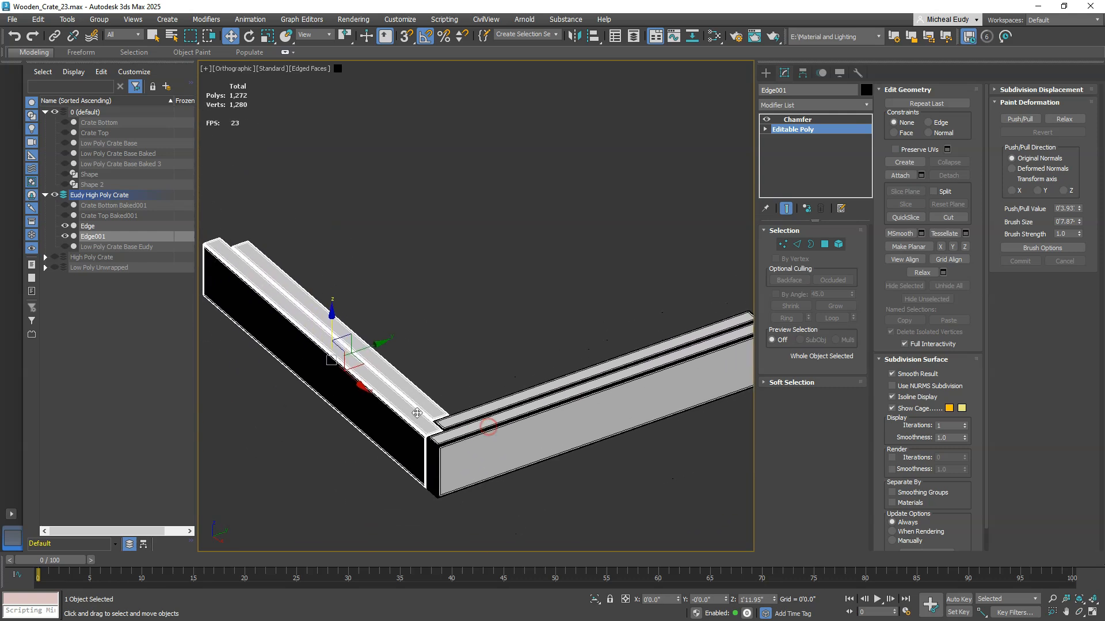
{"action": "scroll", "coordinate": [650, 368], "scroll_direction": "up", "scroll_amount": 3}
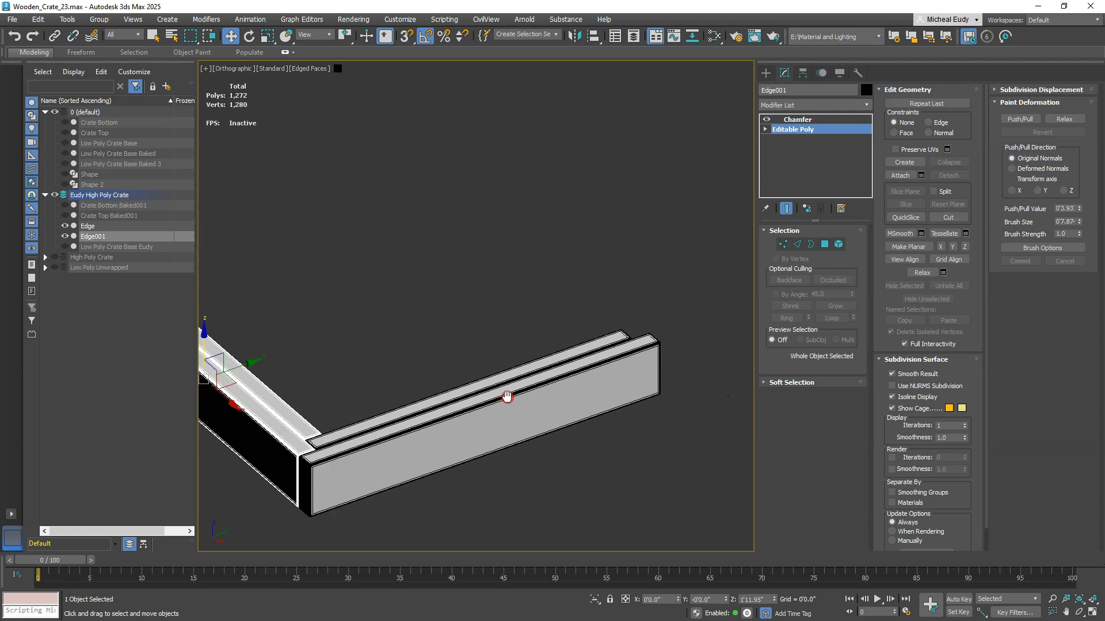
{"action": "scroll", "coordinate": [585, 375], "scroll_direction": "down", "scroll_amount": 4}
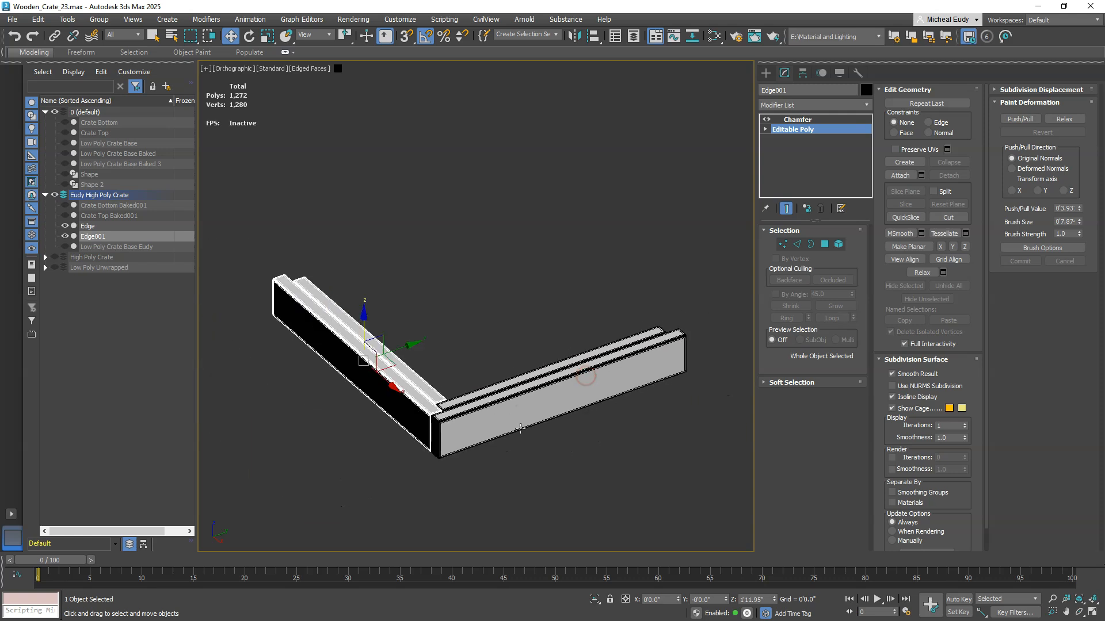
{"action": "left_click", "coordinate": [530, 455]}
{"action": "left_click", "coordinate": [424, 401]}
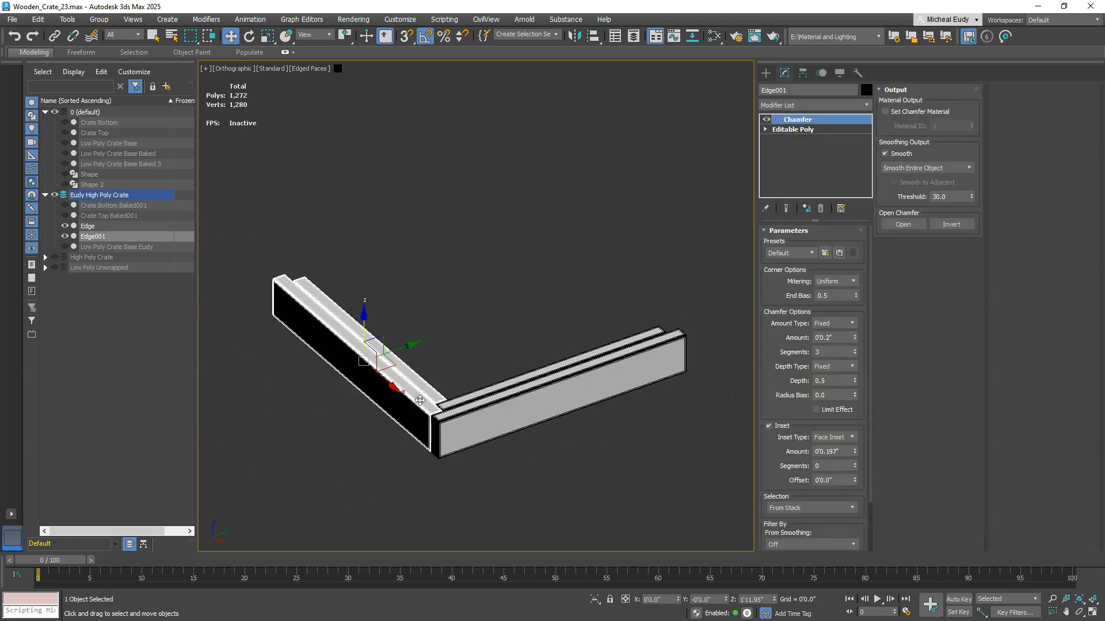
{"action": "key", "text": "Delete"}
Step: Rotate-clone the Edge board by -90 degrees about Z as three instances to complete the square frame
{"action": "left_click", "coordinate": [464, 410]}
{"action": "right_click", "coordinate": [473, 413]}
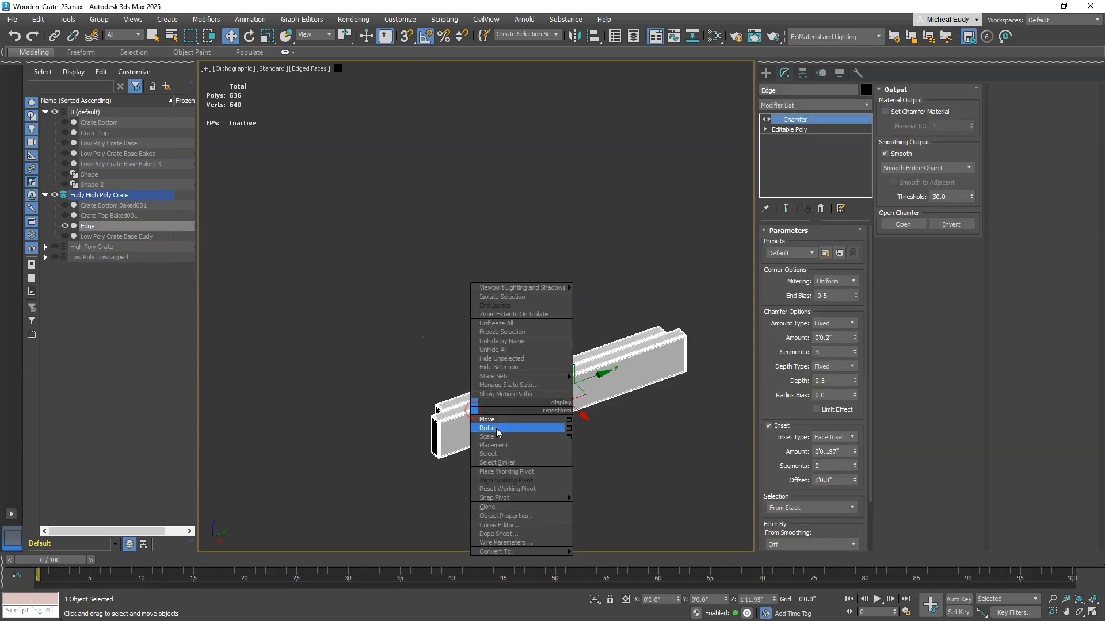
{"action": "left_click", "coordinate": [494, 425]}
{"action": "middle_click_drag", "start_coordinate": [493, 424], "coordinate": [537, 278]}
{"action": "middle_click_drag", "start_coordinate": [632, 374], "coordinate": [653, 418]}
{"action": "left_click_drag", "start_coordinate": [533, 464], "coordinate": [476, 464], "text": "shift"}
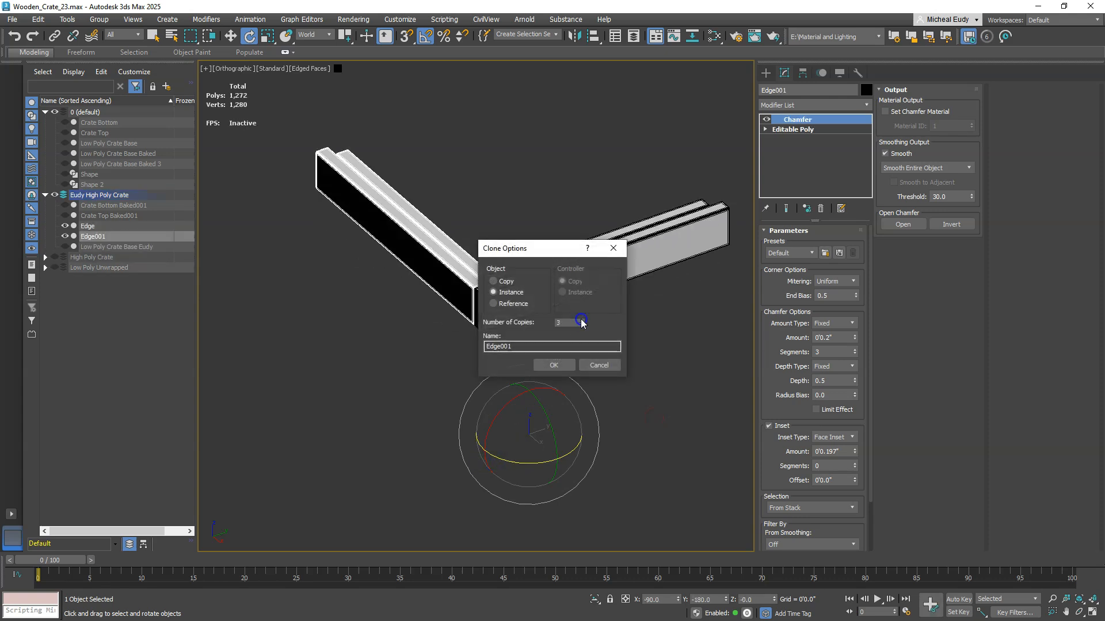
{"action": "left_click", "coordinate": [568, 363]}
Step: Inspect the frame's corners, remove the Chamfer modifier from the instanced edge boards, and clear the selection
{"action": "scroll", "coordinate": [590, 374], "scroll_direction": "up", "scroll_amount": 5}
{"action": "middle_click_drag", "start_coordinate": [589, 376], "coordinate": [528, 308]}
{"action": "scroll", "coordinate": [500, 328], "scroll_direction": "down", "scroll_amount": 2}
{"action": "middle_click_drag", "start_coordinate": [428, 380], "coordinate": [459, 353], "text": "alt"}
{"action": "left_click", "coordinate": [820, 208]}
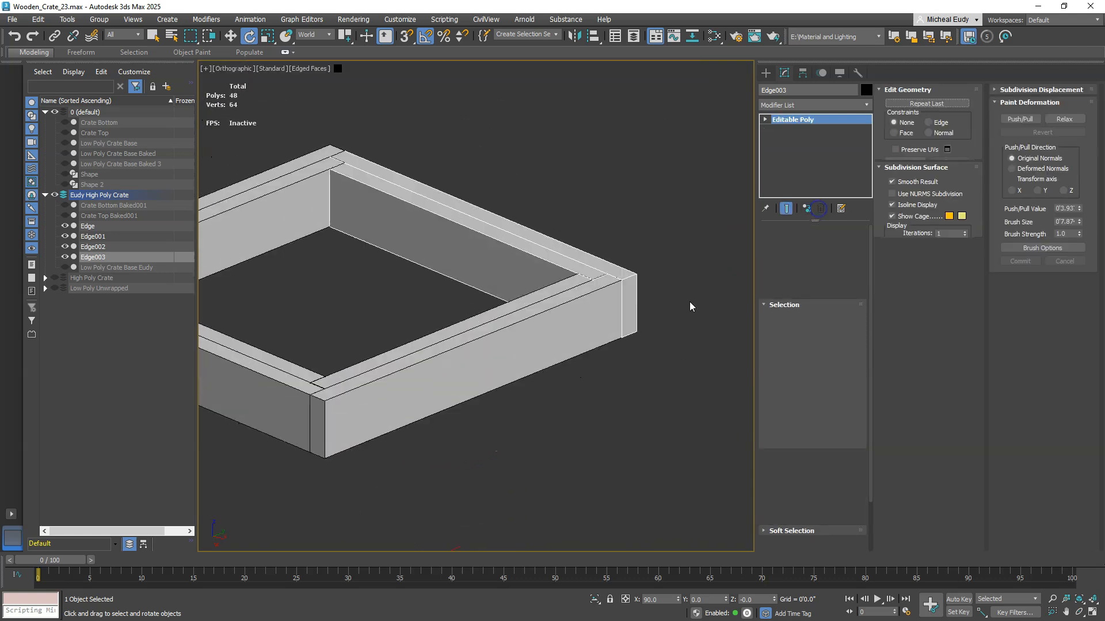
{"action": "left_click", "coordinate": [567, 402]}
{"action": "scroll", "coordinate": [485, 363], "scroll_direction": "down", "scroll_amount": 3}
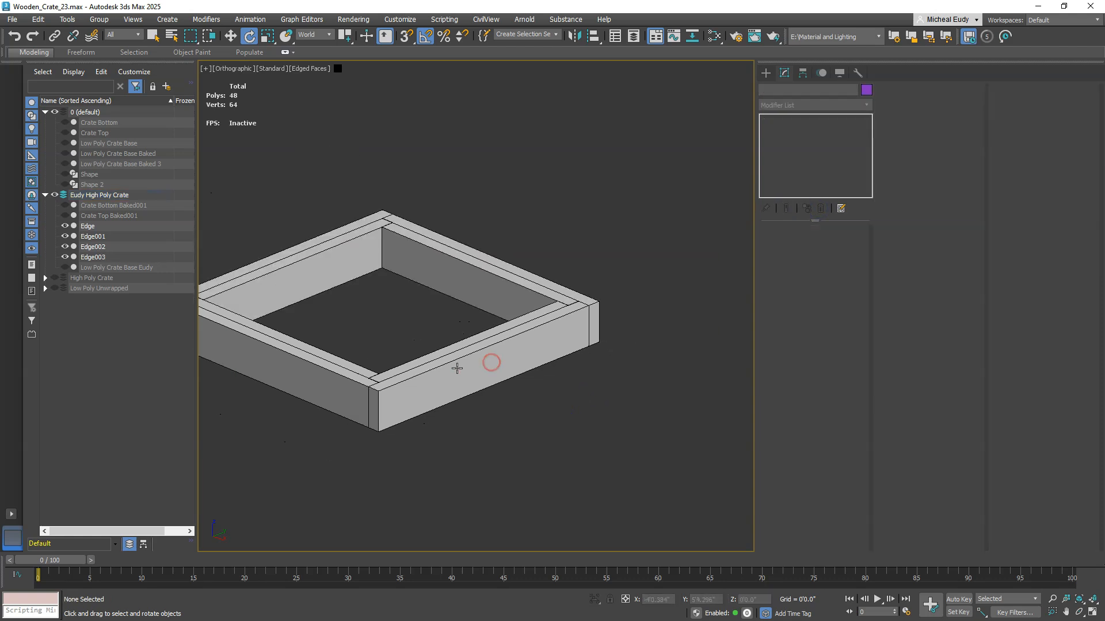
Step: Select the Edge board on the near side of the square frame
{"action": "middle_click_drag", "start_coordinate": [457, 368], "coordinate": [556, 352]}
{"action": "left_click", "coordinate": [550, 357]}
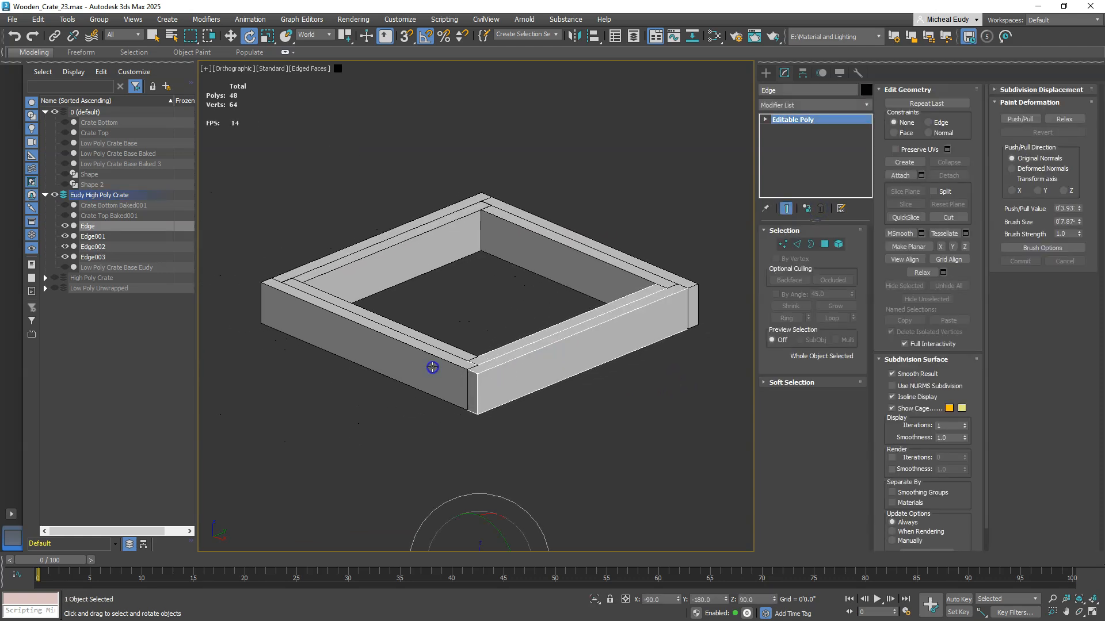
{"action": "left_click", "coordinate": [567, 399]}
{"action": "scroll", "coordinate": [567, 395], "scroll_direction": "down", "scroll_amount": 2}
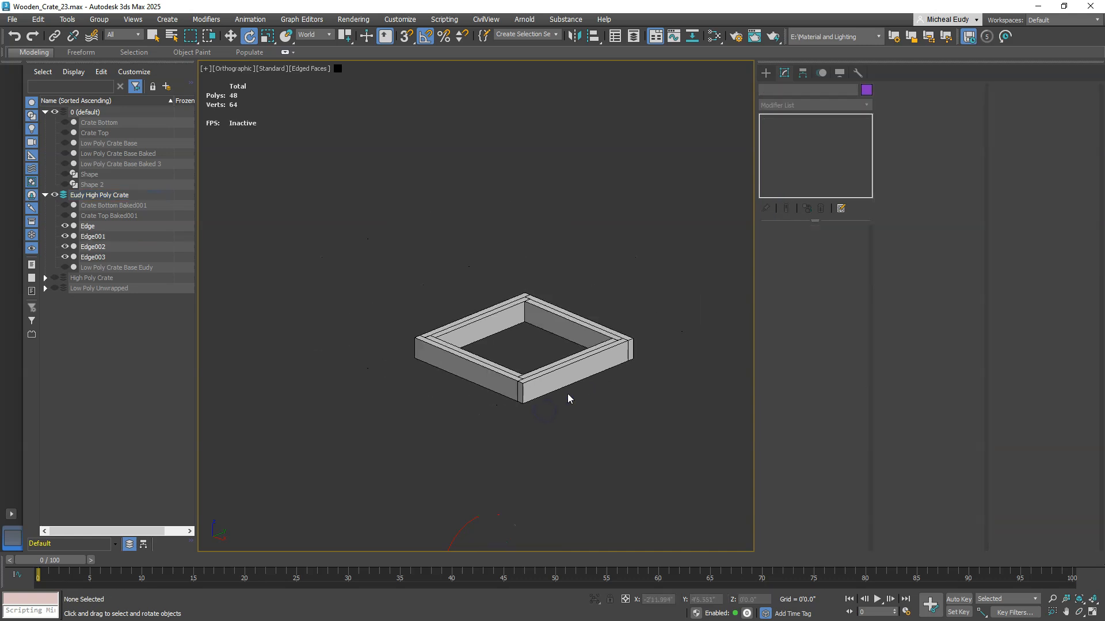
{"action": "scroll", "coordinate": [568, 397], "scroll_direction": "up", "scroll_amount": 2}
{"action": "left_click_drag", "start_coordinate": [308, 199], "coordinate": [598, 417]}
{"action": "left_click", "coordinate": [590, 351]}
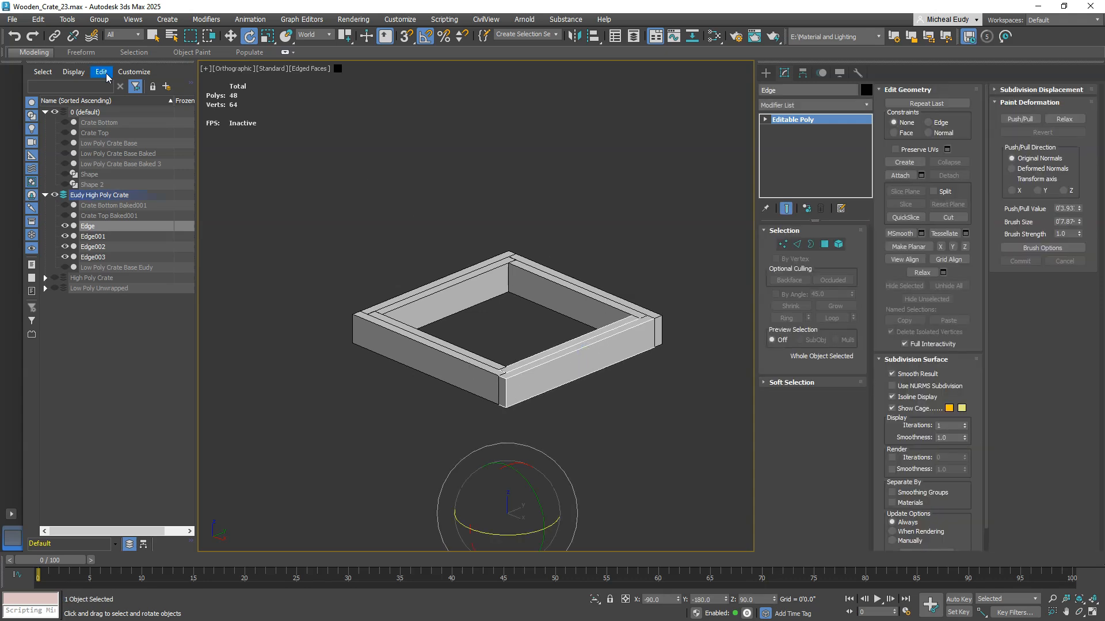
Step: Save the scene under the new file name Wooden_Crate_23_eudy.max
{"action": "left_click", "coordinate": [12, 19]}
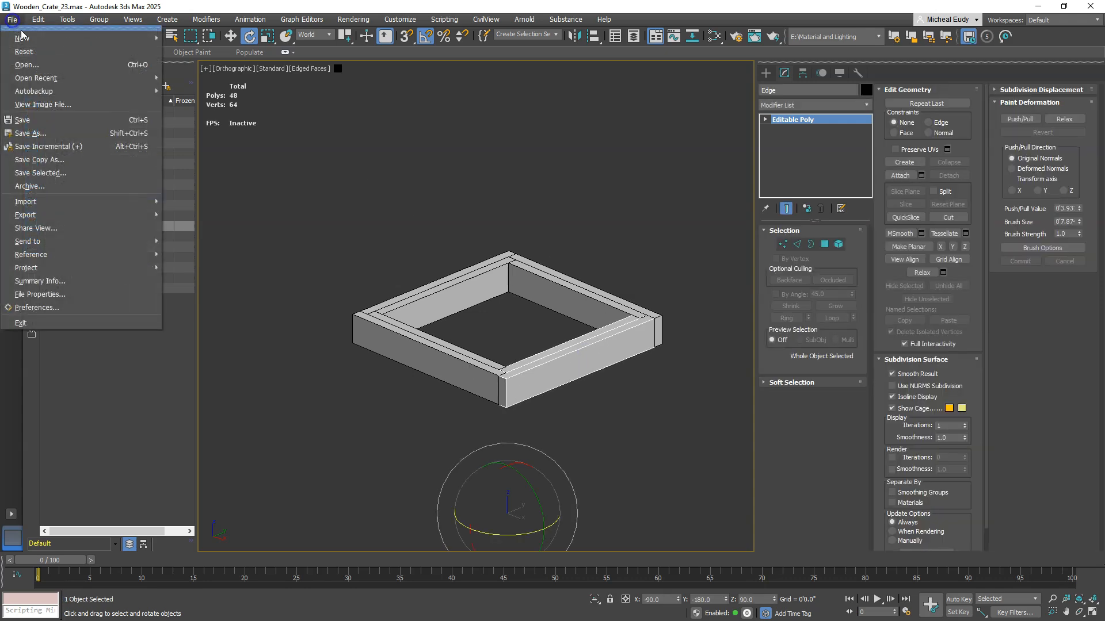
{"action": "left_click", "coordinate": [46, 146]}
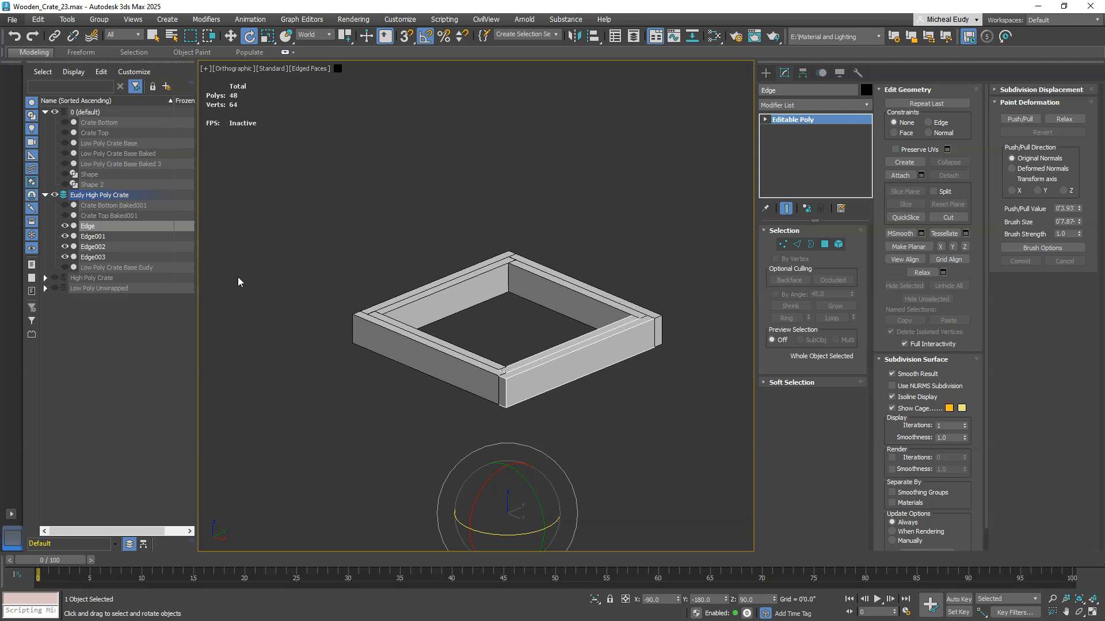
{"action": "key", "text": "ctrl+shift+s"}
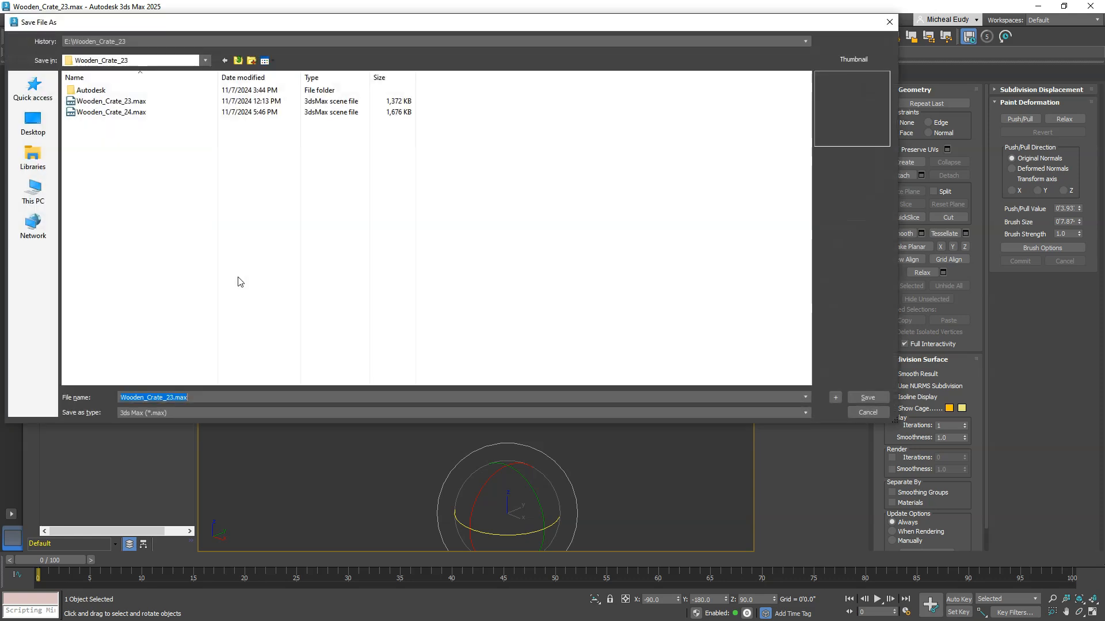
{"action": "left_click", "coordinate": [173, 397]}
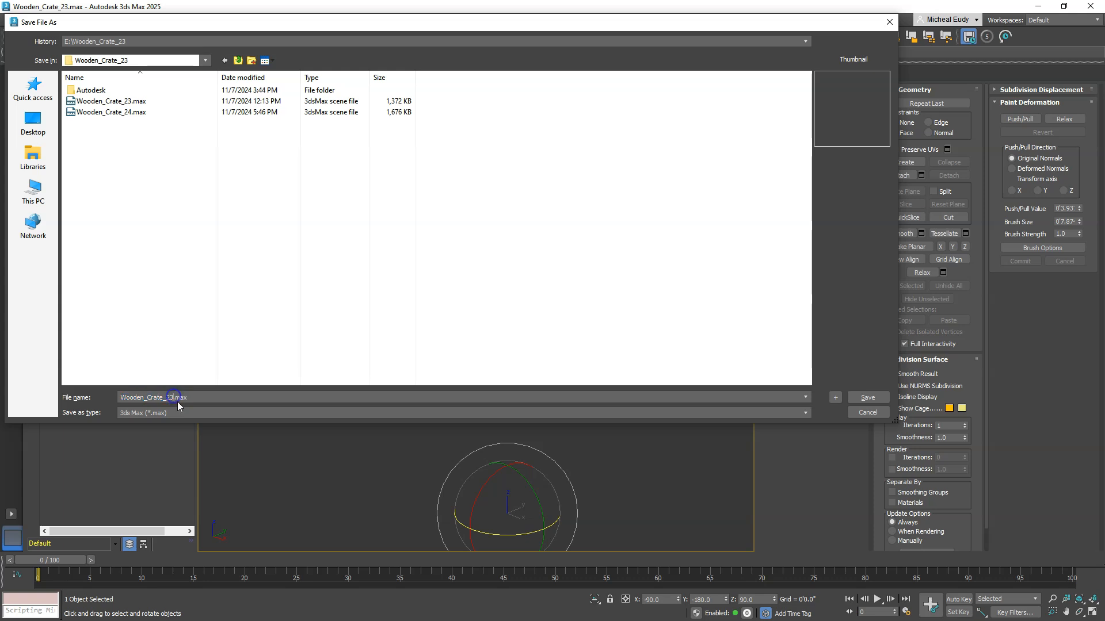
{"action": "type", "text": "_eudy"}
{"action": "left_click", "coordinate": [883, 399]}
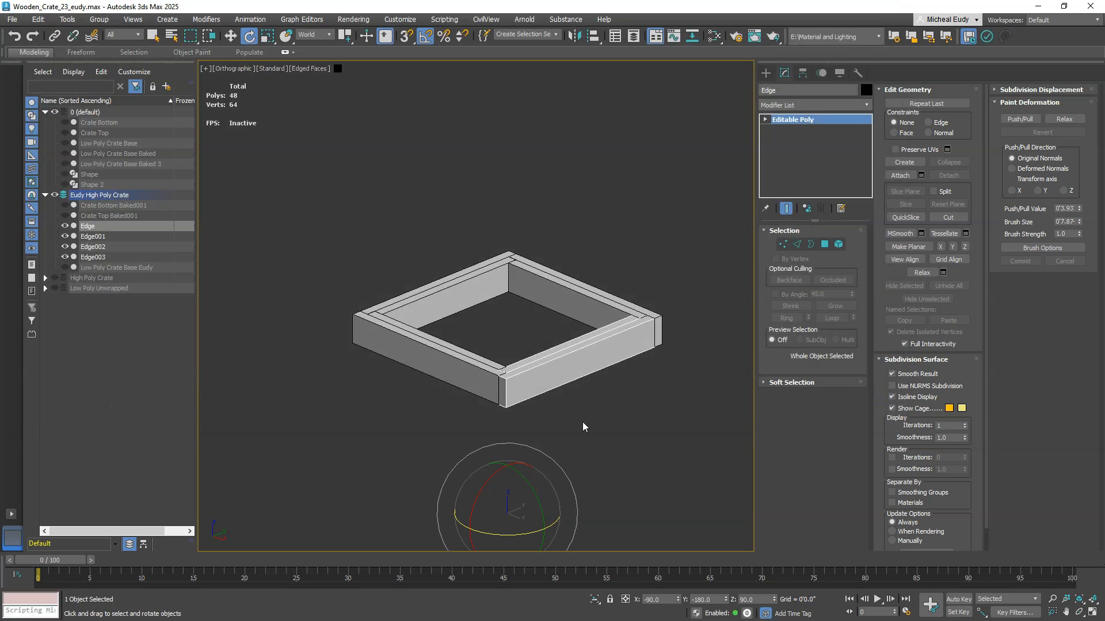
Step: Add a Chamfer modifier to the Edge board with 3 segments and an amount of 0.2"
{"action": "scroll", "coordinate": [541, 323], "scroll_direction": "up", "scroll_amount": 5}
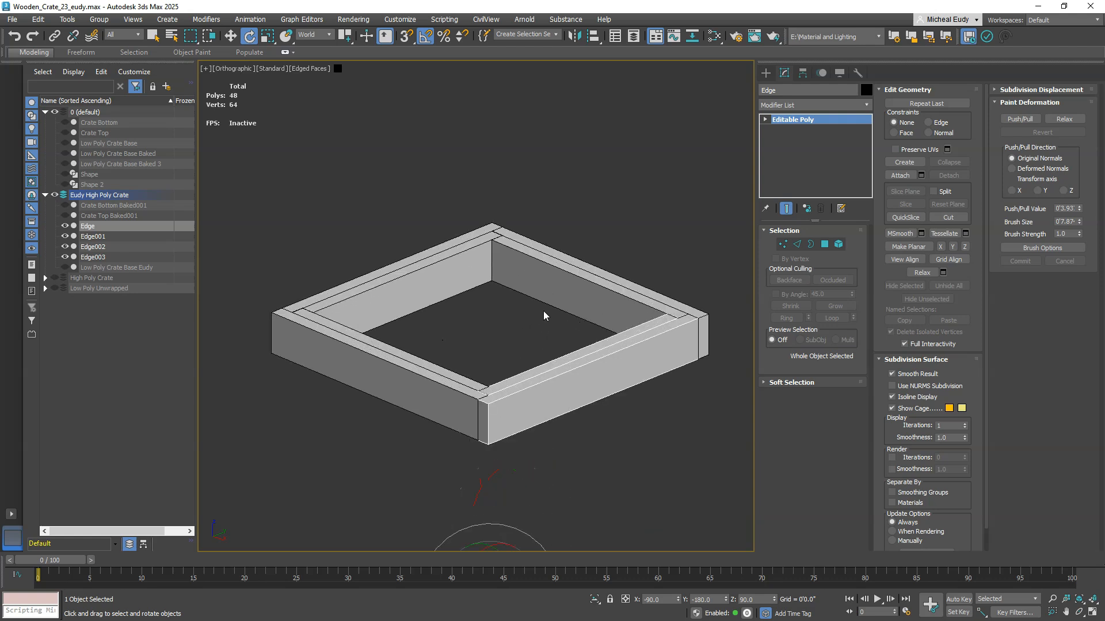
{"action": "middle_click_drag", "start_coordinate": [580, 388], "coordinate": [542, 439], "text": "alt"}
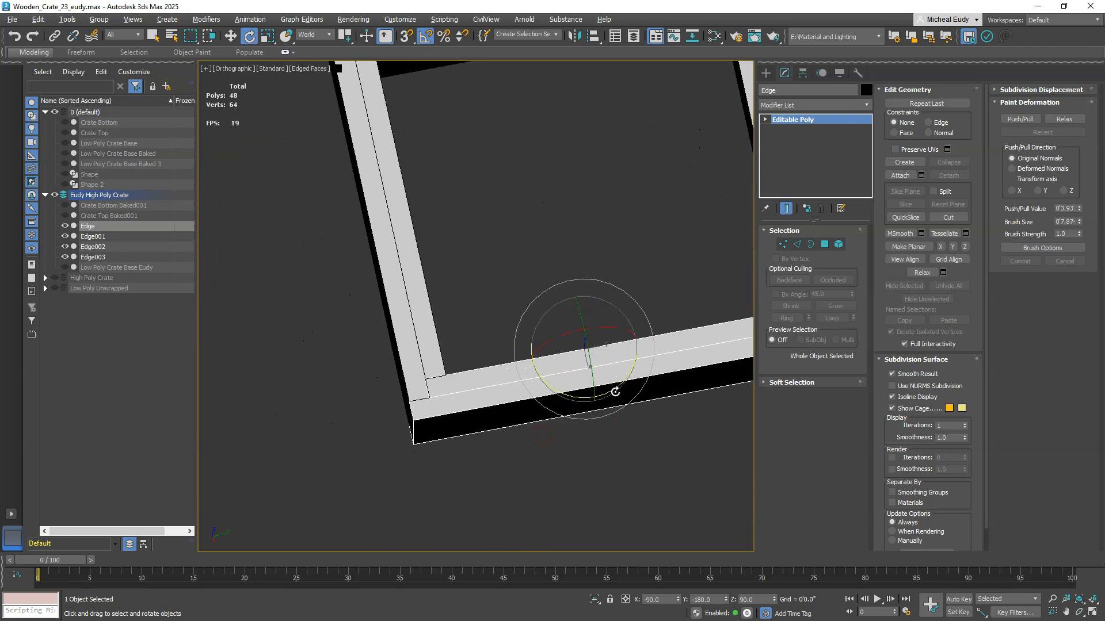
{"action": "scroll", "coordinate": [614, 387], "scroll_direction": "down", "scroll_amount": 3}
{"action": "middle_click_drag", "start_coordinate": [451, 395], "coordinate": [530, 464], "text": "alt"}
{"action": "scroll", "coordinate": [584, 412], "scroll_direction": "up", "scroll_amount": 5}
{"action": "scroll", "coordinate": [584, 412], "scroll_direction": "up", "scroll_amount": 3}
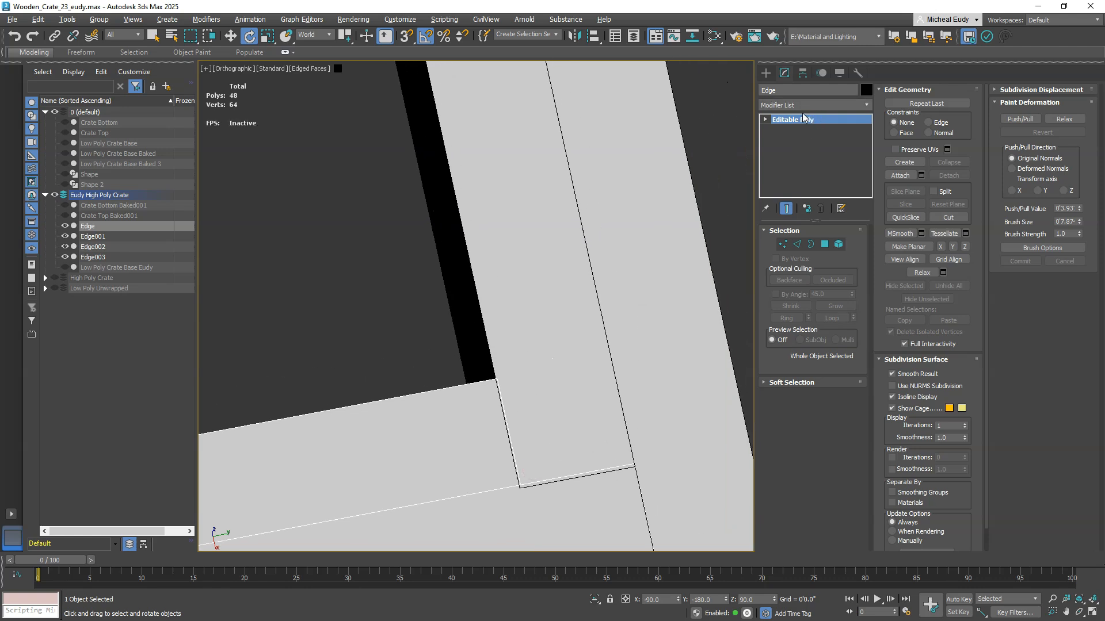
{"action": "key", "text": "c"}
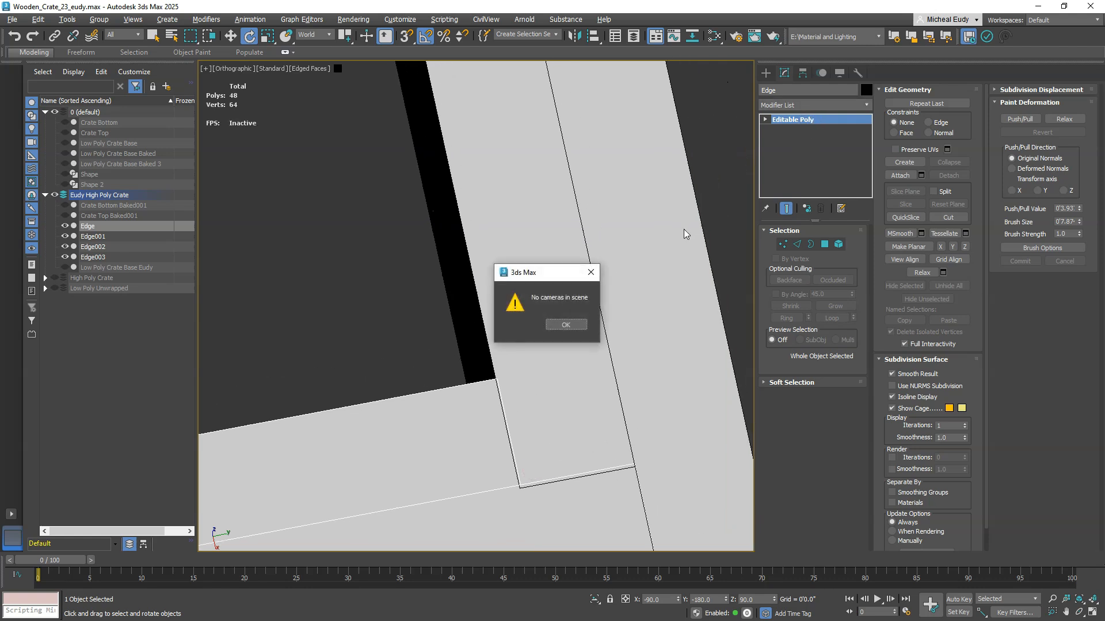
{"action": "left_click", "coordinate": [565, 324]}
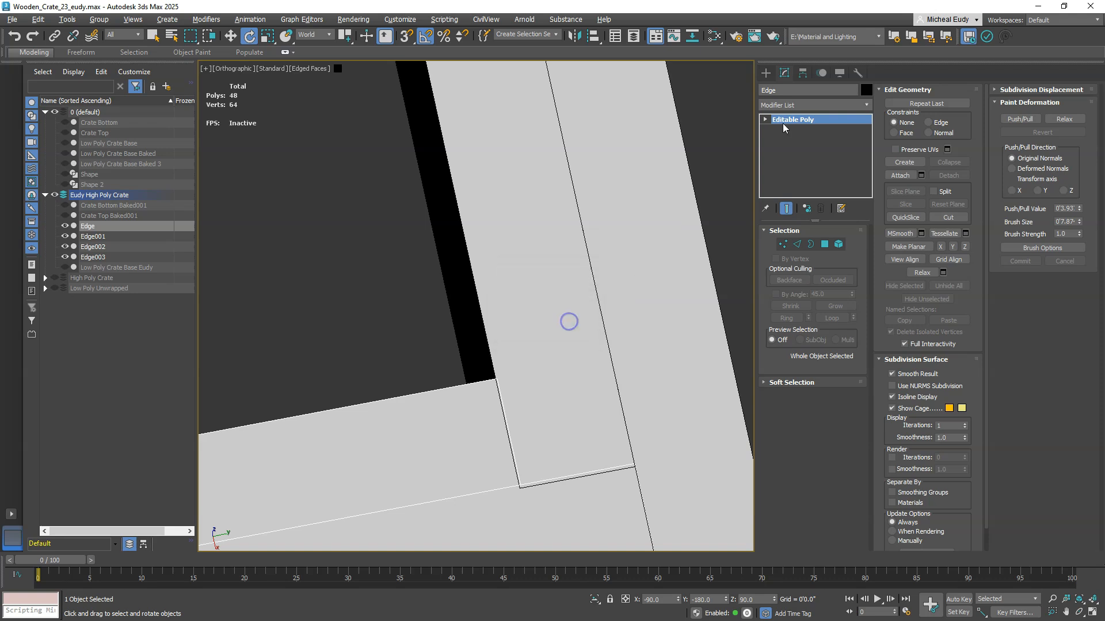
{"action": "left_click", "coordinate": [786, 106]}
{"action": "type", "text": "c"}
{"action": "left_click", "coordinate": [787, 131]}
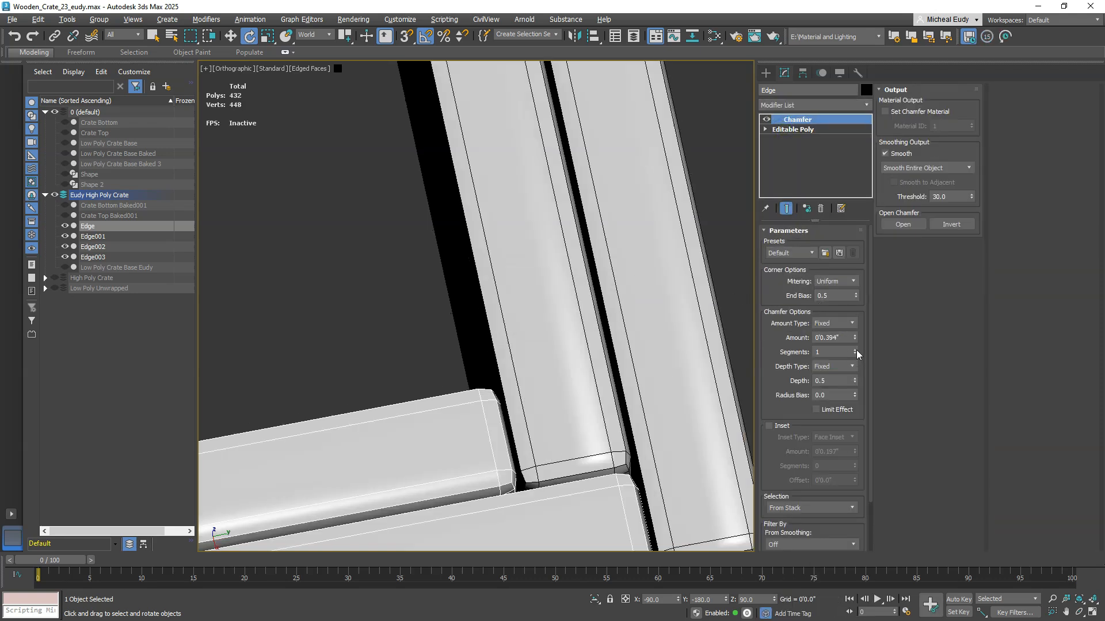
{"action": "left_click_drag", "start_coordinate": [856, 354], "coordinate": [855, 353]}
{"action": "left_click", "coordinate": [834, 338]}
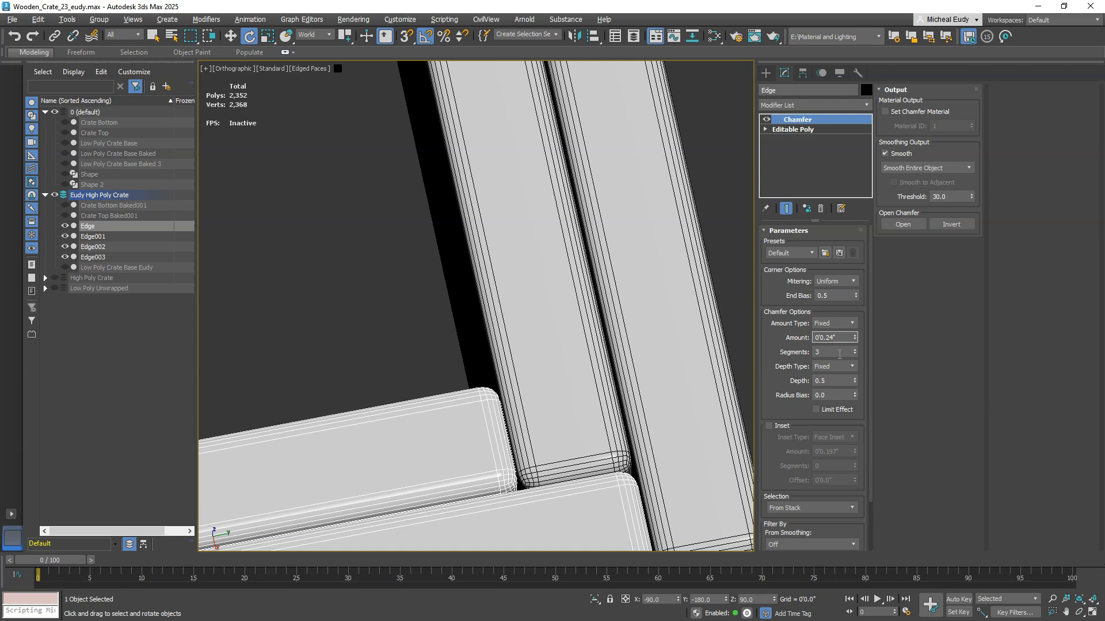
{"action": "key", "text": "Return"}
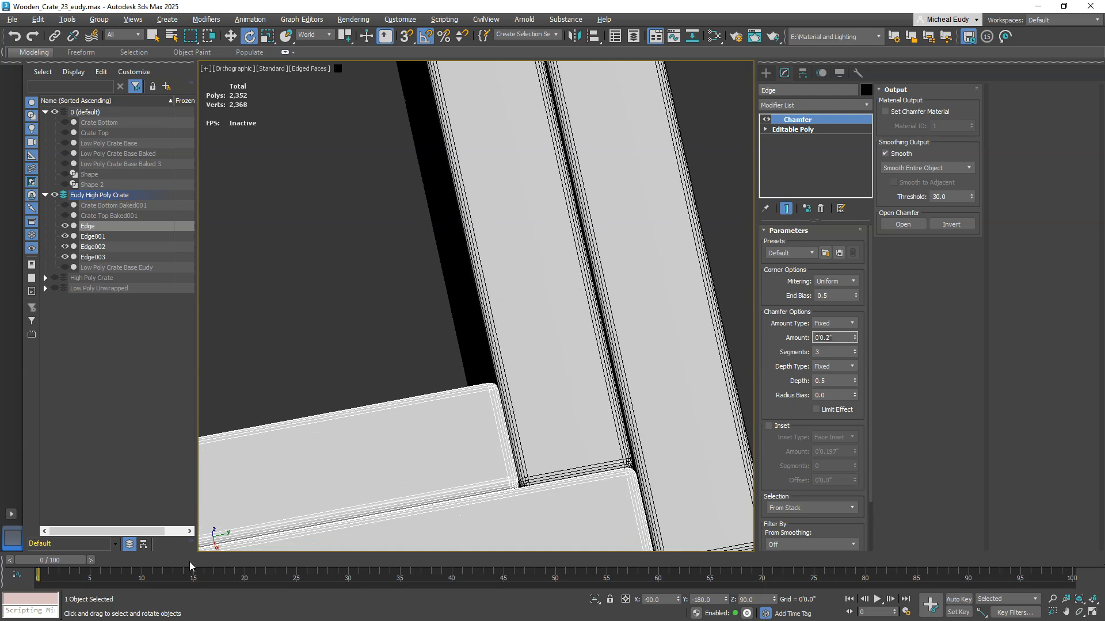
Step: Check the chamfered corner joint and remove the Chamfer modifier from the instanced edge boards
{"action": "middle_click_drag", "start_coordinate": [472, 331], "coordinate": [603, 288], "text": "alt"}
{"action": "scroll", "coordinate": [535, 324], "scroll_direction": "down", "scroll_amount": 10}
{"action": "middle_click_drag", "start_coordinate": [497, 347], "coordinate": [602, 320]}
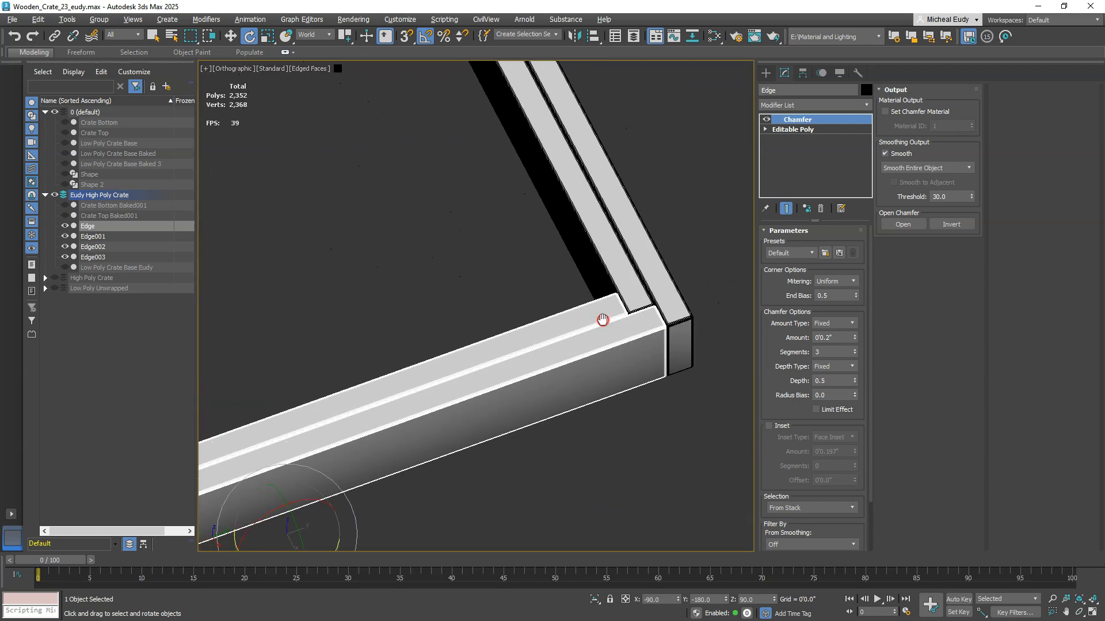
{"action": "left_click", "coordinate": [821, 208]}
Step: Select all four edge boards for moving and unhide Low Poly Crate Base Eudy as a placement reference
{"action": "scroll", "coordinate": [498, 353], "scroll_direction": "down", "scroll_amount": 8}
{"action": "middle_click_drag", "start_coordinate": [499, 353], "coordinate": [645, 326]}
{"action": "right_click", "coordinate": [643, 318]}
{"action": "left_click", "coordinate": [662, 331]}
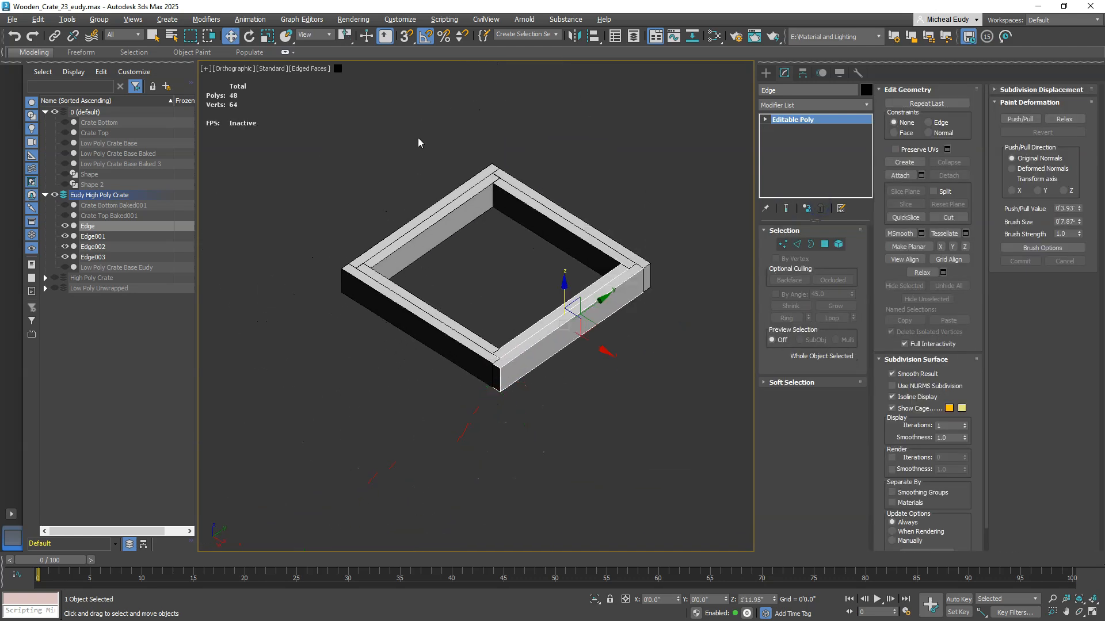
{"action": "left_click_drag", "start_coordinate": [323, 108], "coordinate": [683, 434]}
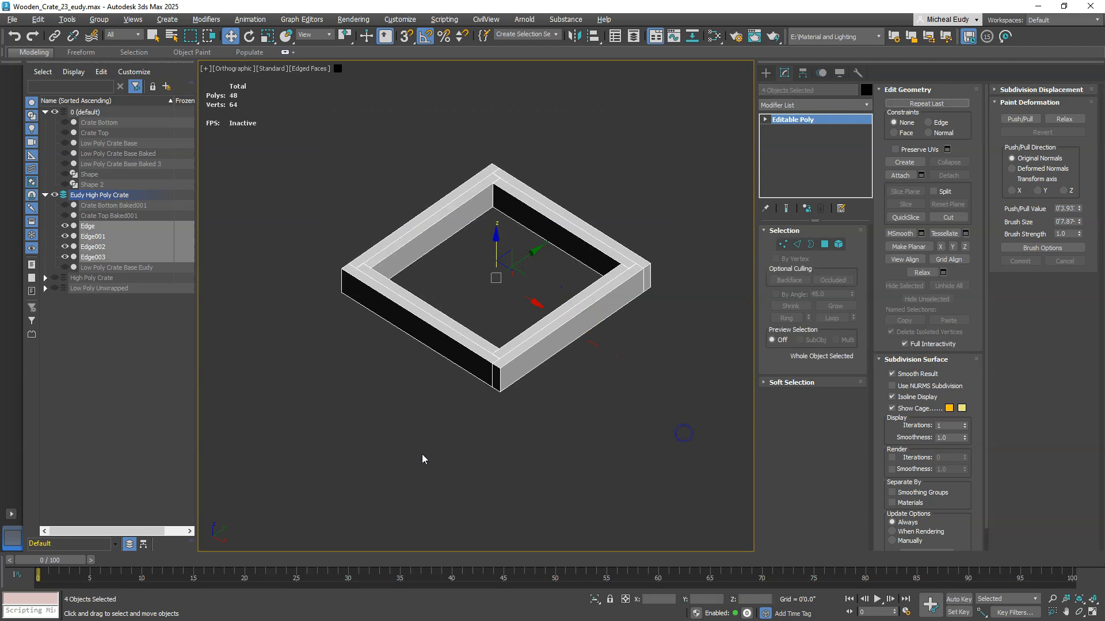
{"action": "left_click", "coordinate": [65, 267]}
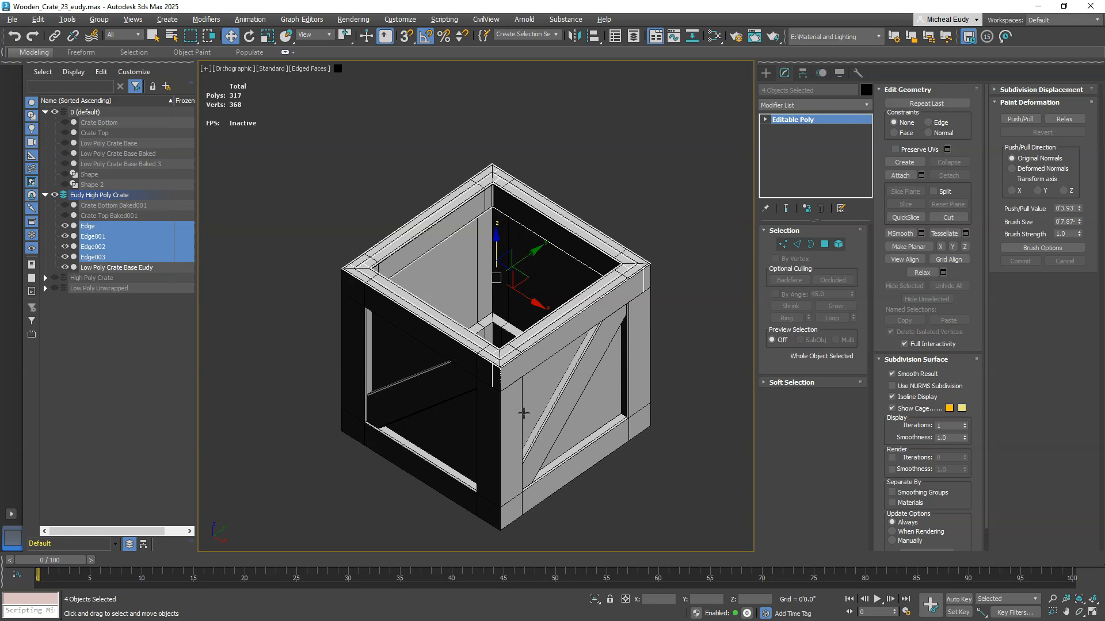
Step: In the front view, clone the four edge boards straight down onto the crate's bottom rails as one set of instances
{"action": "key", "text": "f"}
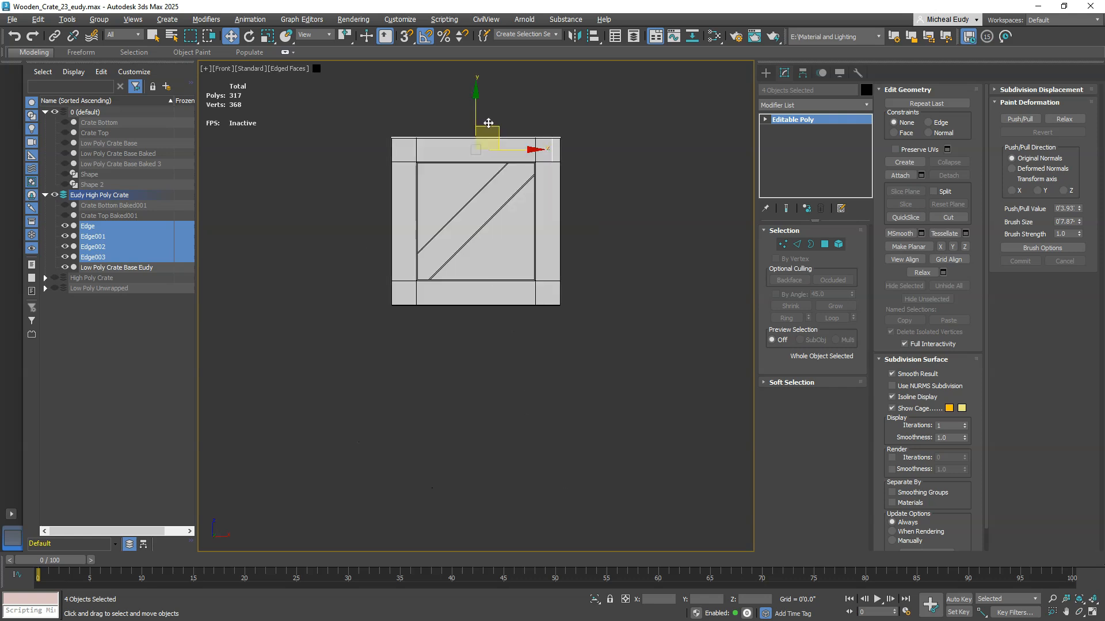
{"action": "scroll", "coordinate": [521, 127], "scroll_direction": "up", "scroll_amount": 5}
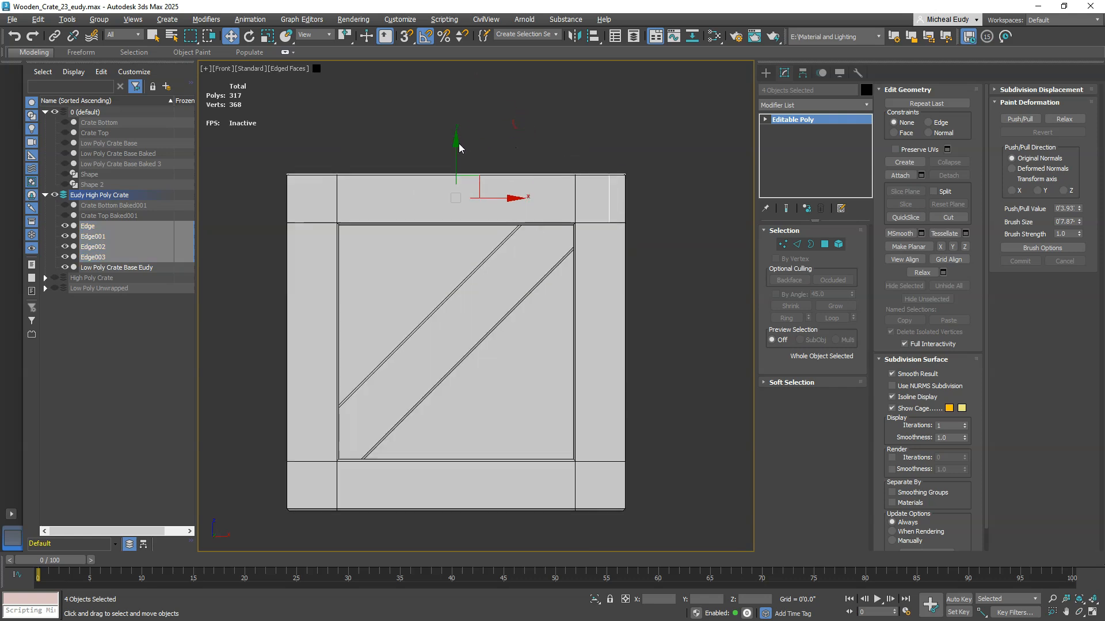
{"action": "left_click_drag", "start_coordinate": [458, 148], "coordinate": [462, 433], "text": "shift"}
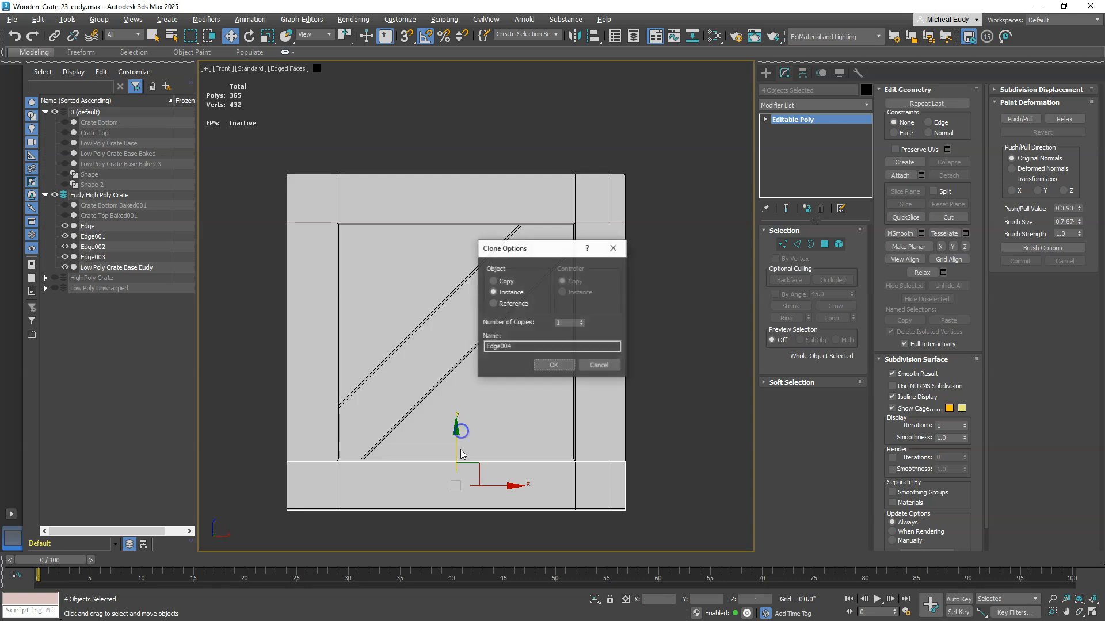
{"action": "left_click", "coordinate": [545, 366]}
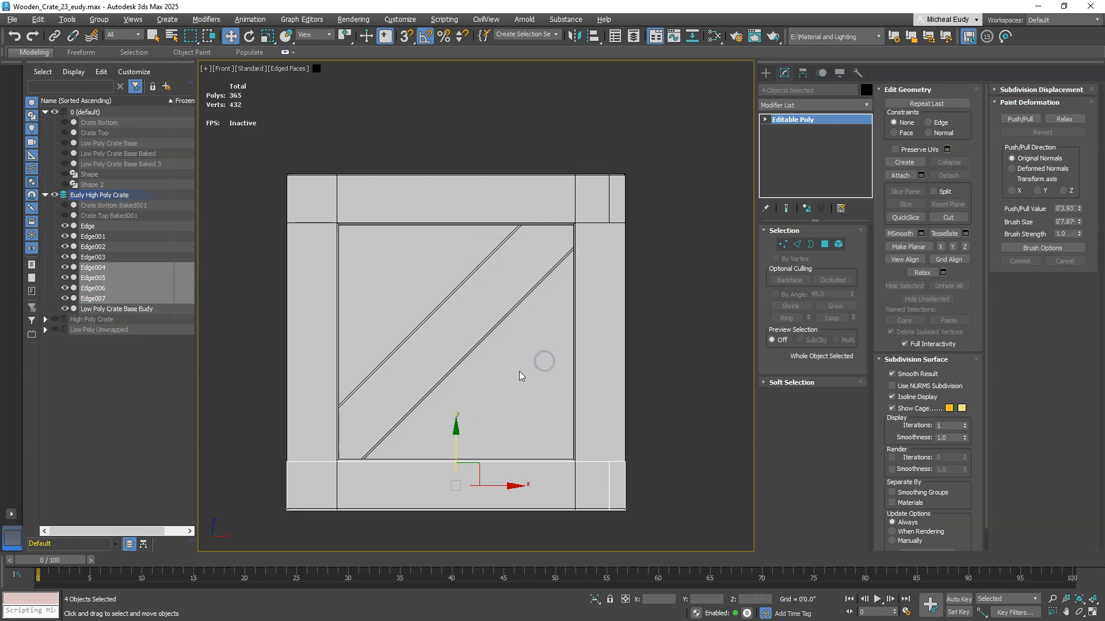
Step: Hide Low Poly Crate Base Eudy and check the upper and lower board rings in an orthographic view
{"action": "scroll", "coordinate": [523, 353], "scroll_direction": "down", "scroll_amount": 3}
{"action": "middle_click_drag", "start_coordinate": [523, 353], "coordinate": [481, 391], "text": "alt"}
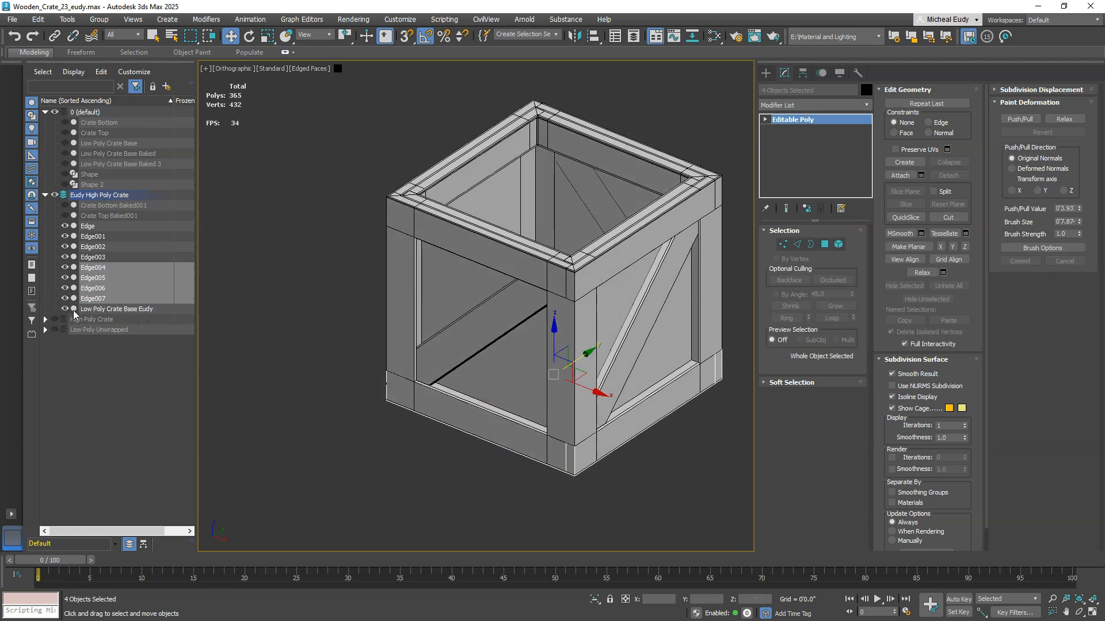
{"action": "key", "text": "alt+q"}
{"action": "scroll", "coordinate": [550, 311], "scroll_direction": "up", "scroll_amount": 3}
{"action": "middle_click_drag", "start_coordinate": [551, 311], "coordinate": [517, 357], "text": "alt"}
Step: Switch to the browser to view the Wooden Crate reference on ArtStation, and return to 3ds Max
{"action": "left_click_drag", "start_coordinate": [1104, 65], "coordinate": [555, 85]}
{"action": "left_click", "coordinate": [757, 87]}
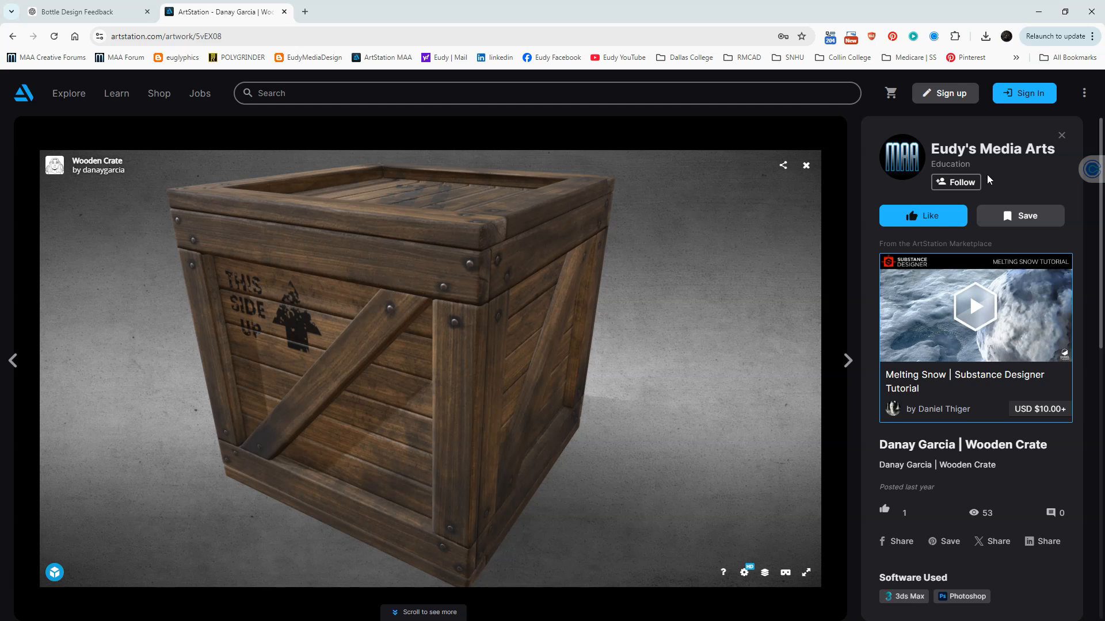
{"action": "left_click", "coordinate": [1042, 16]}
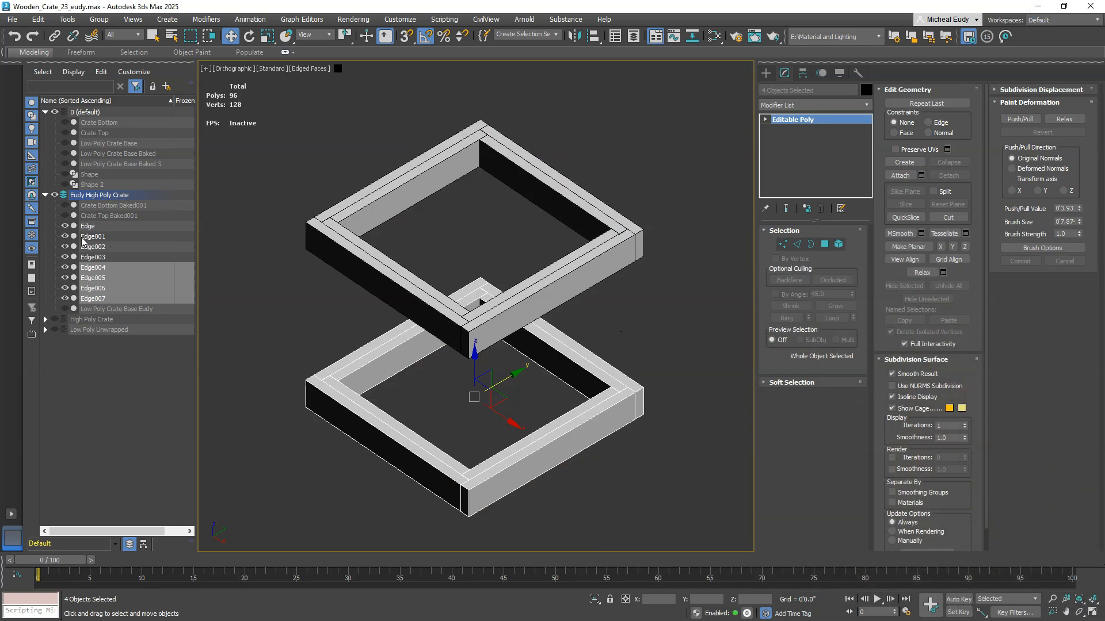
Step: Put the eight boards, Edge through Edge007, on a new layer named Edge Rings
{"action": "left_click", "coordinate": [97, 226]}
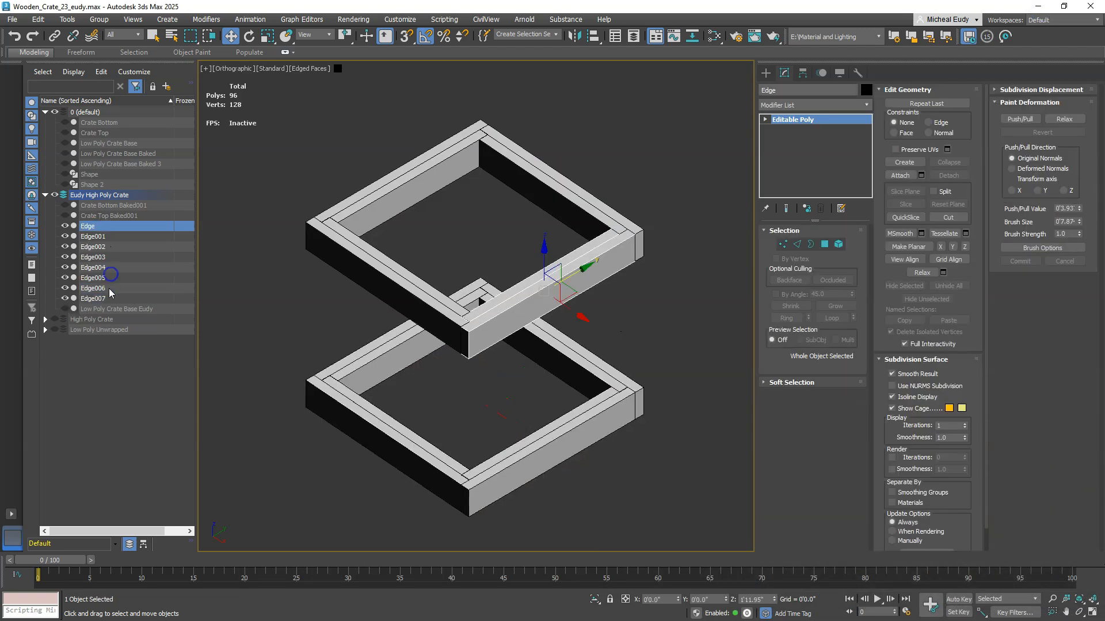
{"action": "left_click", "coordinate": [98, 298], "text": "shift"}
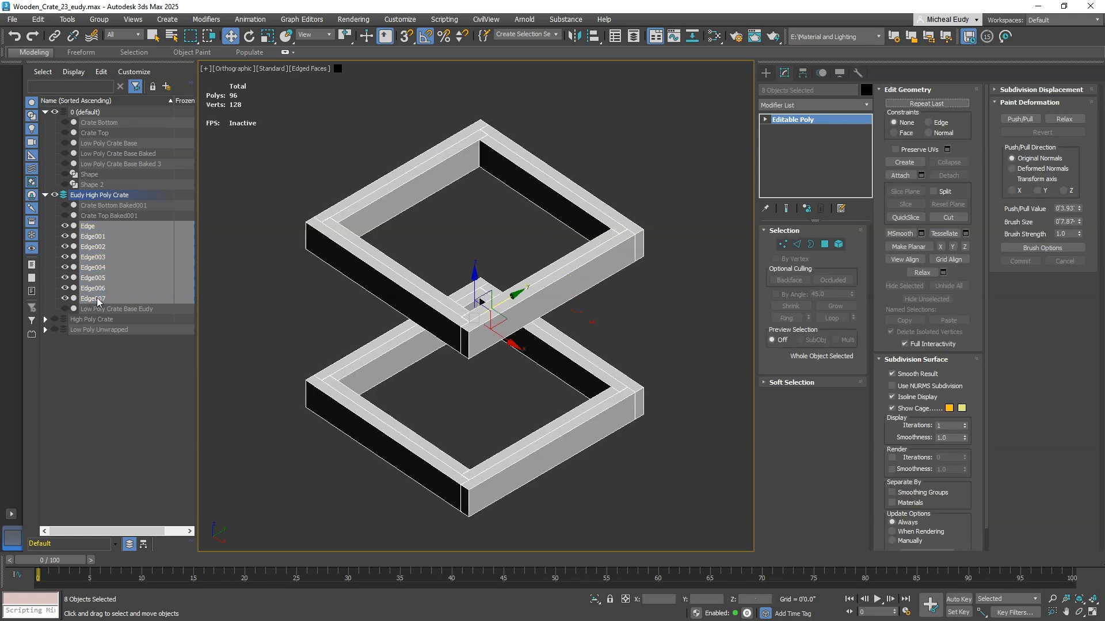
{"action": "right_click", "coordinate": [98, 299]}
{"action": "left_click", "coordinate": [69, 306]}
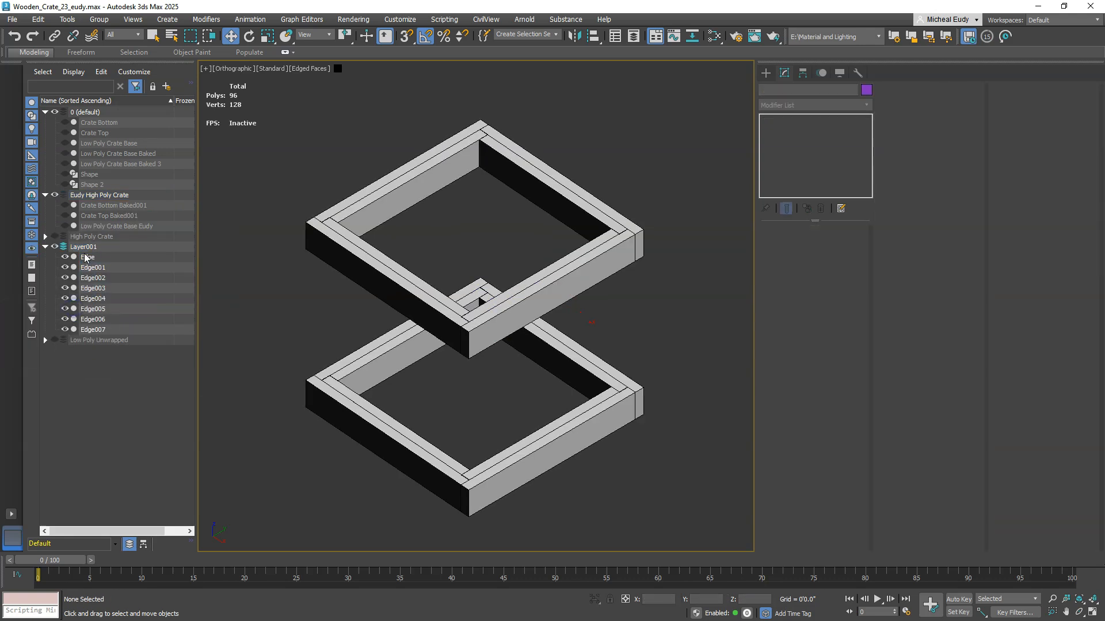
{"action": "left_click", "coordinate": [82, 248]}
{"action": "left_click", "coordinate": [88, 249]}
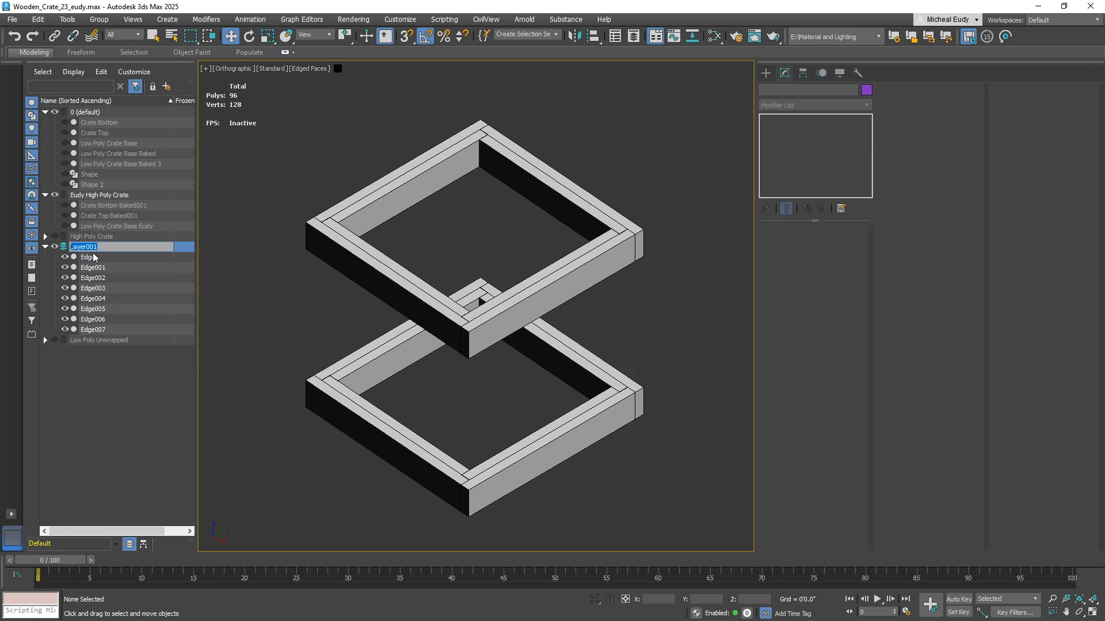
{"action": "type", "text": "Edge Rings"}
{"action": "key", "text": "Return"}
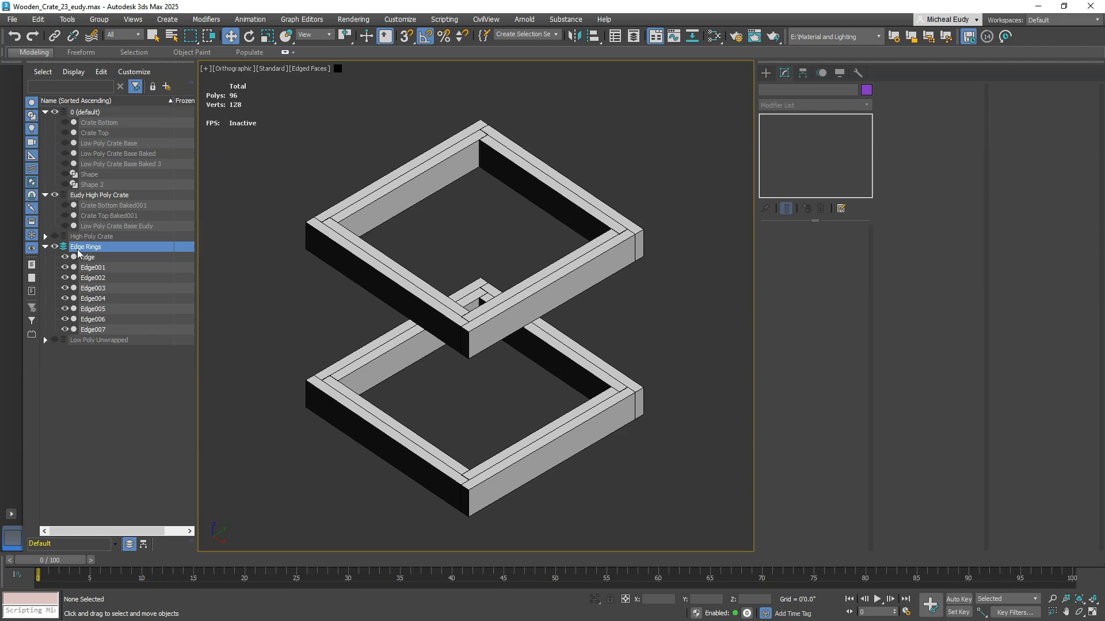
Step: Collapse the Edge Rings layer and nest it under the Eudy High Poly Crate layer
{"action": "left_click", "coordinate": [45, 248]}
{"action": "left_click_drag", "start_coordinate": [89, 247], "coordinate": [106, 194]}
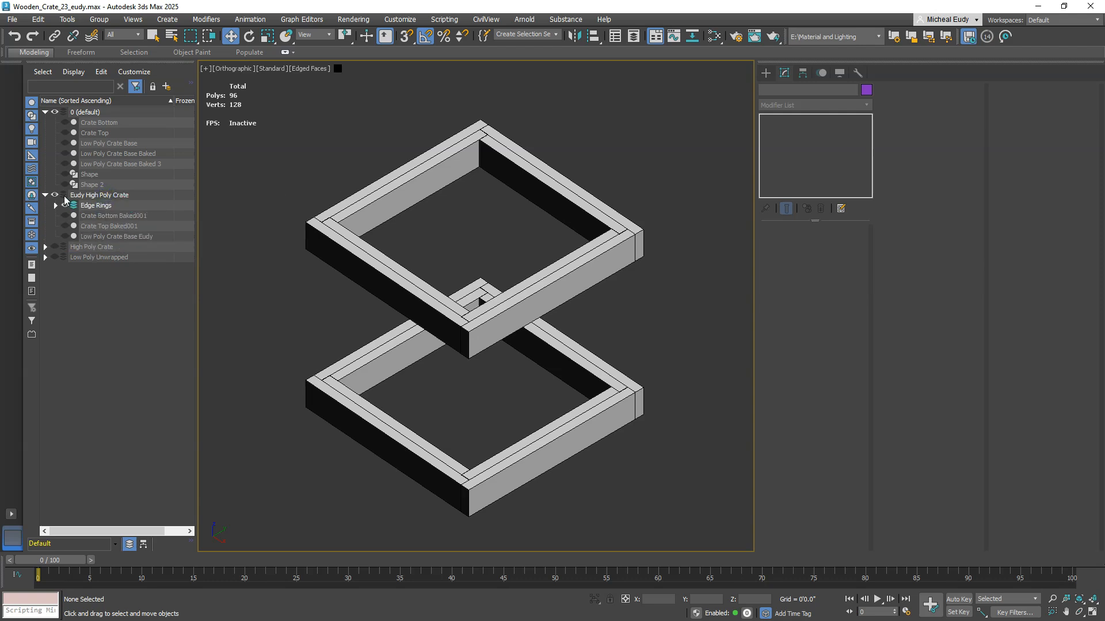
{"action": "left_click", "coordinate": [56, 195]}
{"action": "left_click", "coordinate": [56, 195]}
Step: Unhide Crate Bottom Baked001, Crate Top Baked001 and Low Poly Crate Base Eudy, and hide the Edge Rings layer
{"action": "left_click", "coordinate": [64, 215]}
{"action": "left_click", "coordinate": [64, 225]}
{"action": "left_click", "coordinate": [65, 236]}
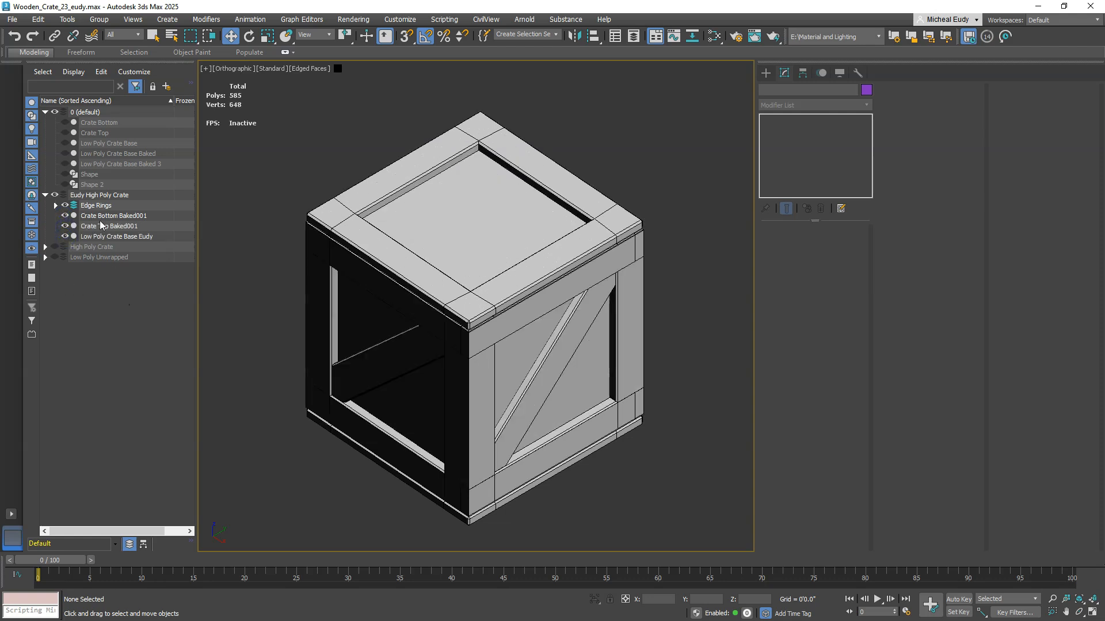
{"action": "left_click", "coordinate": [65, 206]}
{"action": "middle_click_drag", "start_coordinate": [467, 304], "coordinate": [500, 306]}
{"action": "middle_click_drag", "start_coordinate": [570, 378], "coordinate": [439, 271]}
{"action": "middle_click_drag", "start_coordinate": [496, 305], "coordinate": [440, 313], "text": "alt"}
{"action": "middle_click_drag", "start_coordinate": [557, 359], "coordinate": [449, 365]}
{"action": "scroll", "coordinate": [470, 348], "scroll_direction": "up", "scroll_amount": 2}
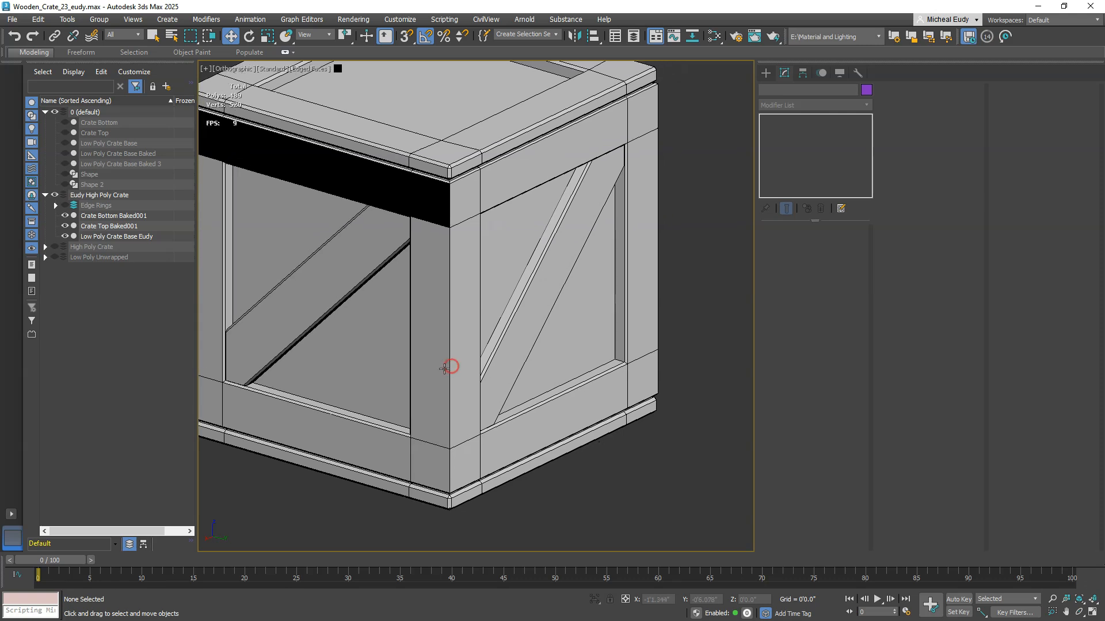
Step: Hide Crate Top Baked001 and Crate Bottom Baked001, and detach the vertical corner polygon of Low Poly Crate Base Eudy as Up Runner Plank
{"action": "left_click", "coordinate": [437, 365]}
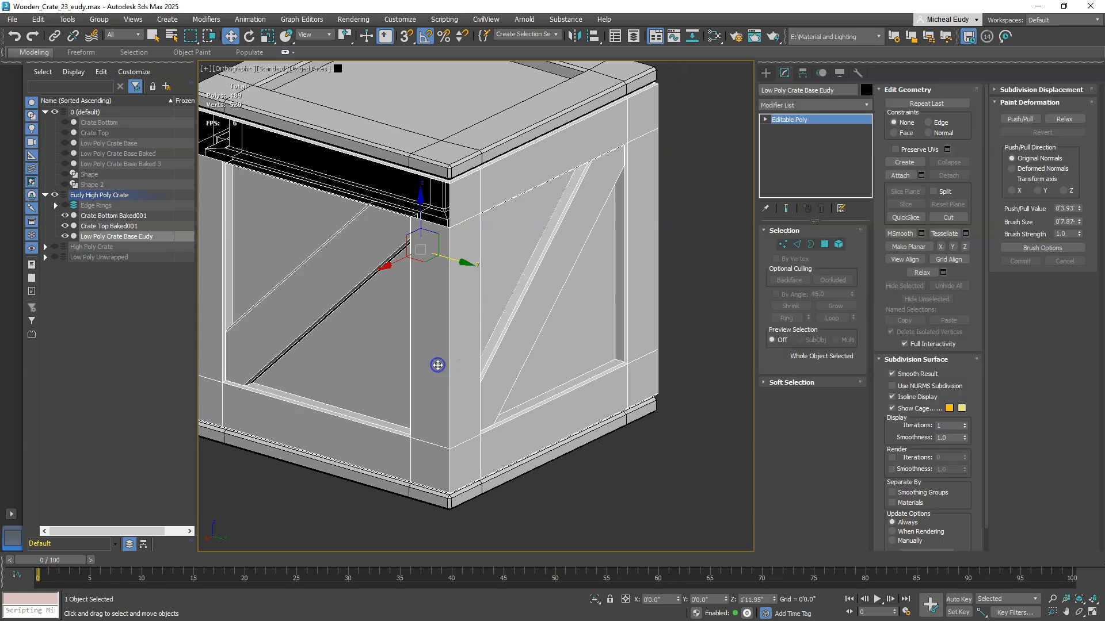
{"action": "left_click", "coordinate": [824, 243]}
{"action": "left_click", "coordinate": [431, 334]}
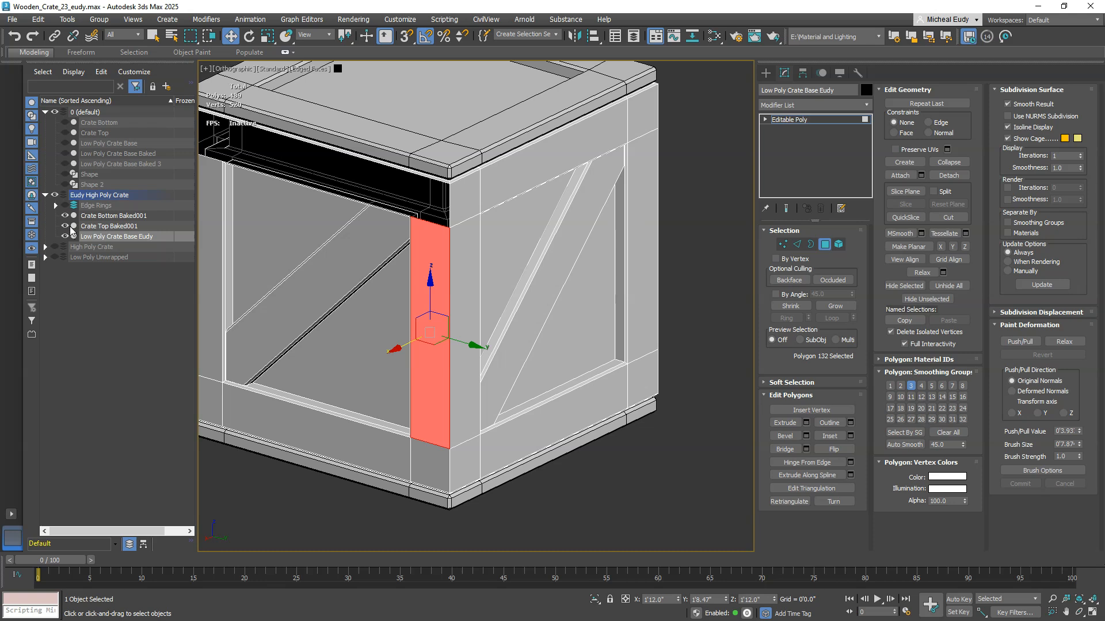
{"action": "left_click", "coordinate": [67, 225]}
{"action": "left_click", "coordinate": [64, 216]}
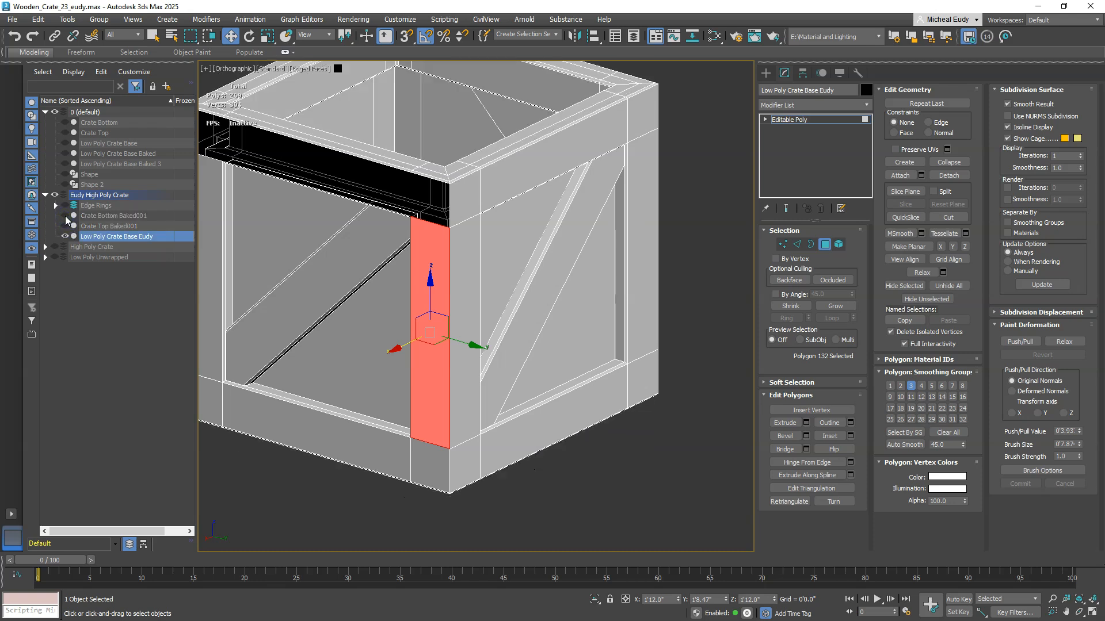
{"action": "middle_click_drag", "start_coordinate": [429, 302], "coordinate": [494, 359]}
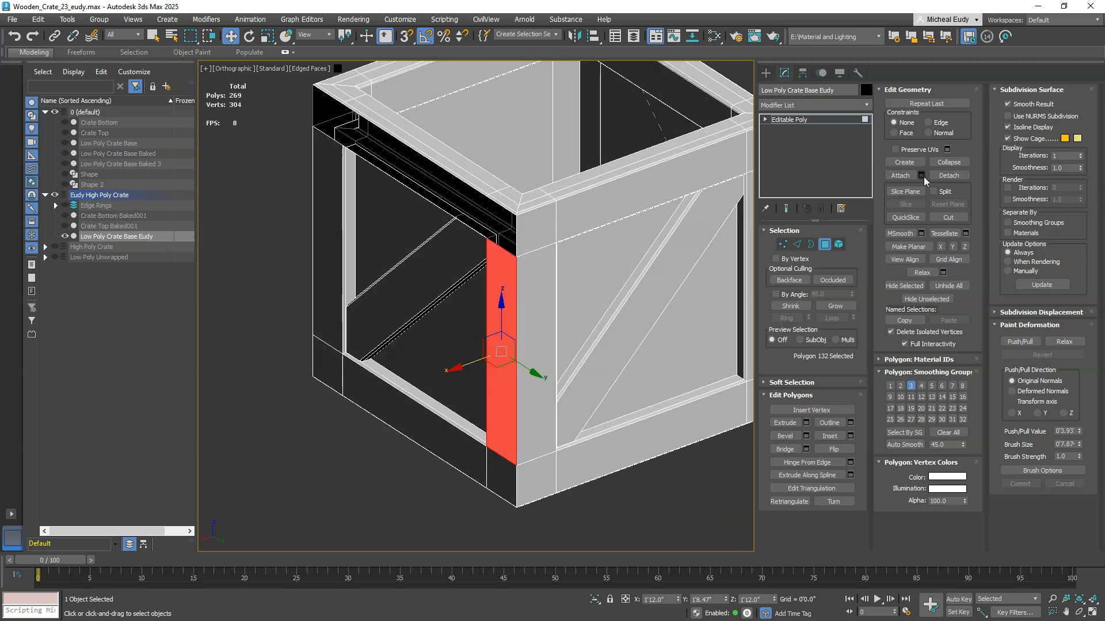
{"action": "left_click", "coordinate": [949, 175]}
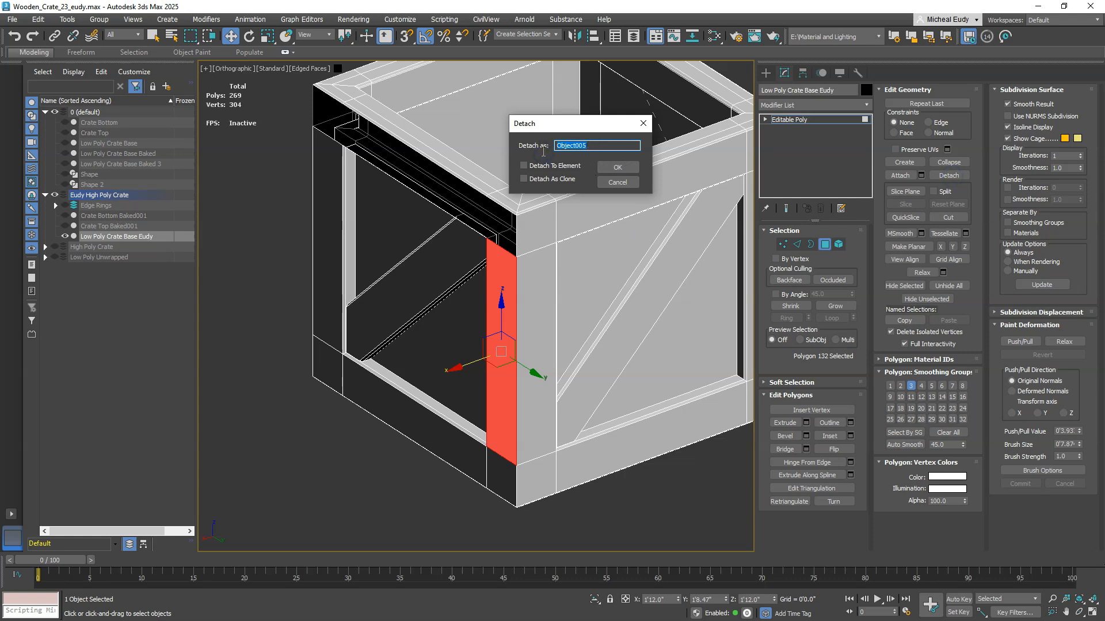
{"action": "type", "text": "Up Runner Plank"}
{"action": "key", "text": "Return"}
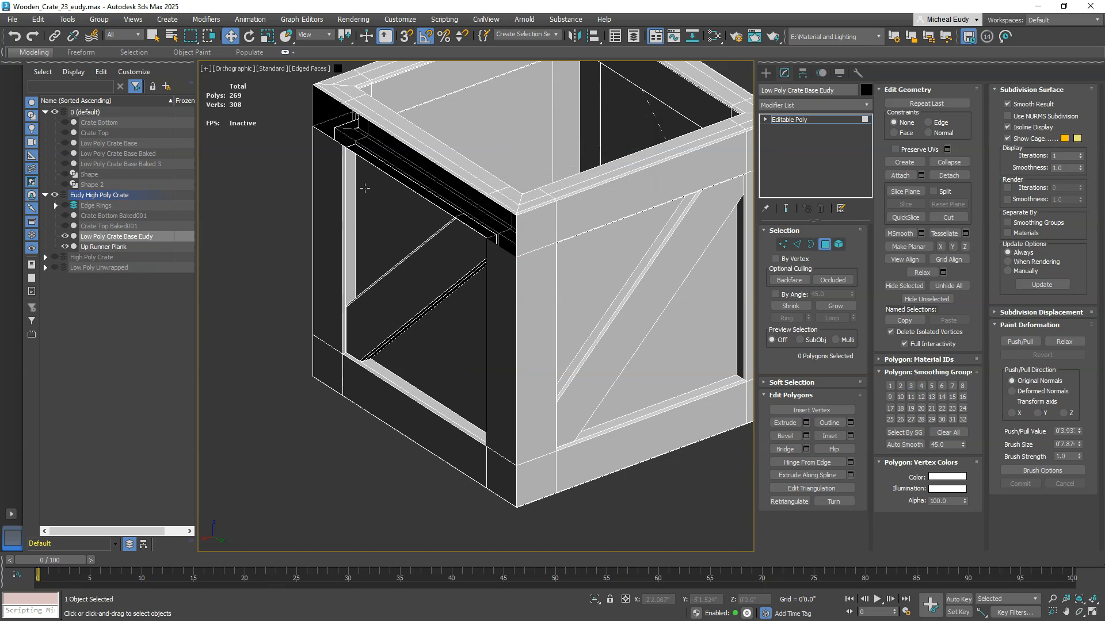
Step: Hide Low Poly Crate Base Eudy and add a Shell modifier to Up Runner Plank
{"action": "left_click", "coordinate": [64, 236]}
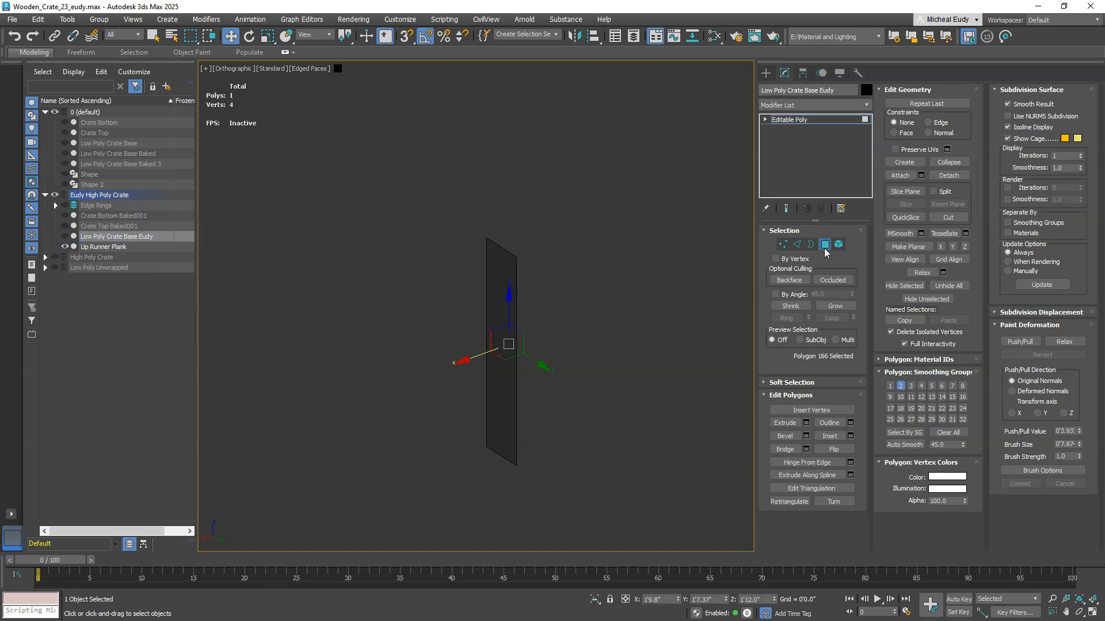
{"action": "left_click", "coordinate": [807, 120]}
{"action": "left_click", "coordinate": [735, 253]}
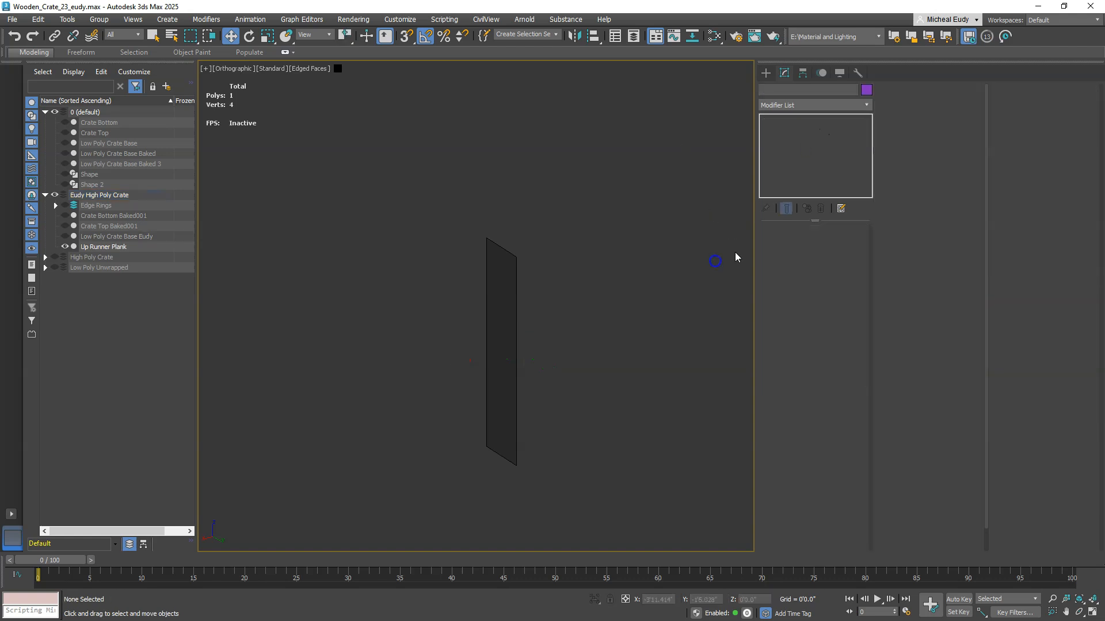
{"action": "left_click", "coordinate": [496, 299]}
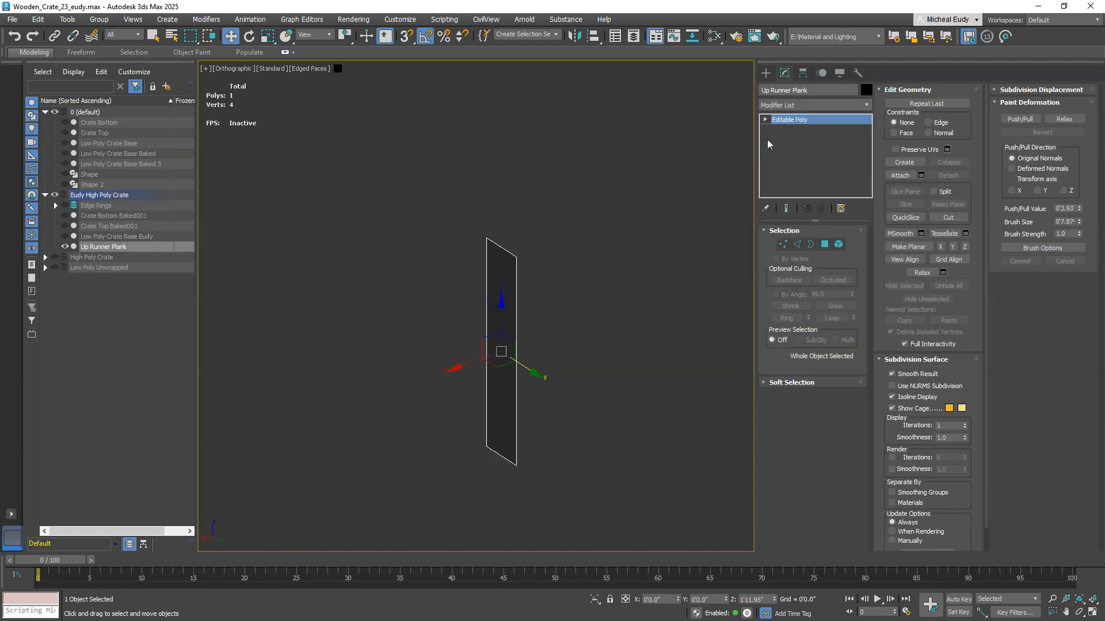
{"action": "left_click", "coordinate": [796, 105]}
{"action": "type", "text": "s"}
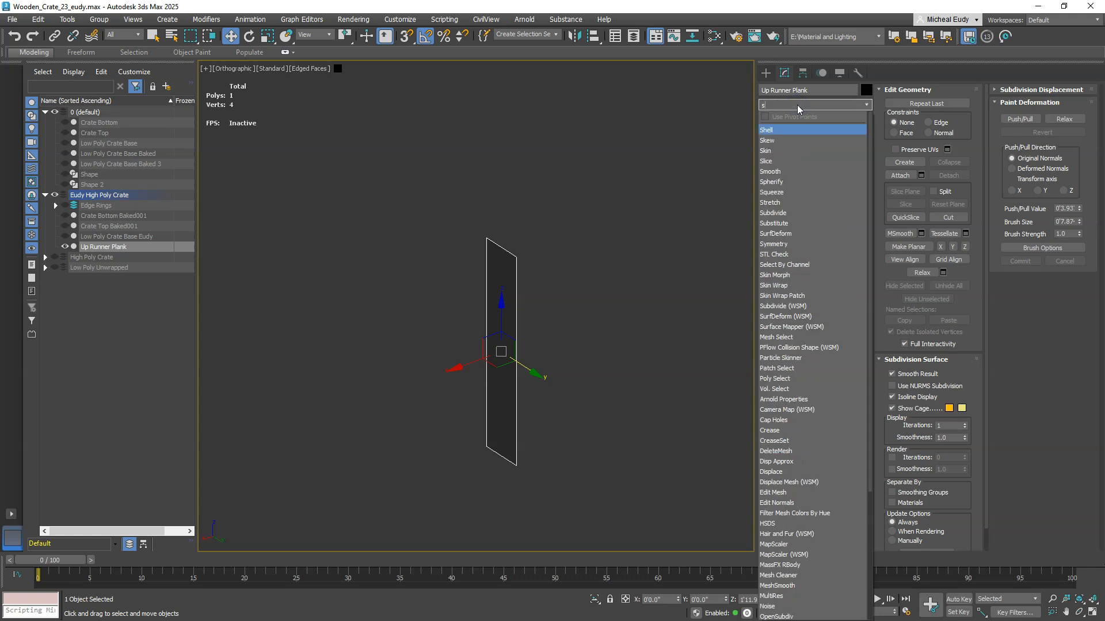
{"action": "left_click", "coordinate": [779, 127]}
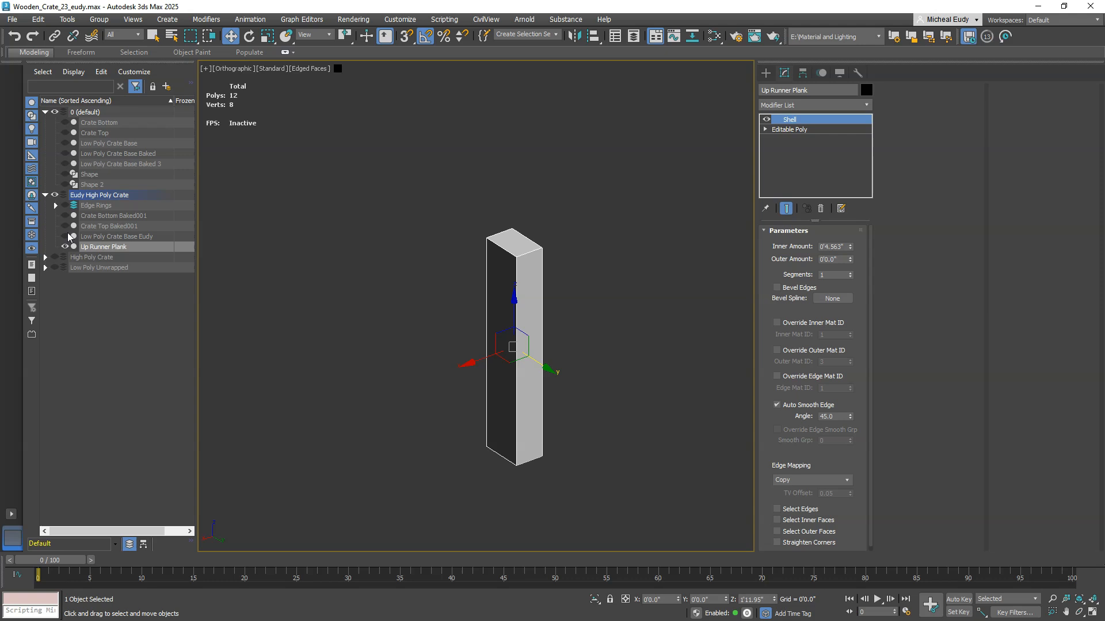
Step: Unhide and expand the Edge Rings layer, and hide Edge001 through Edge007 so only the Edge board shows beside the plank
{"action": "left_click", "coordinate": [64, 206]}
{"action": "left_click", "coordinate": [55, 206]}
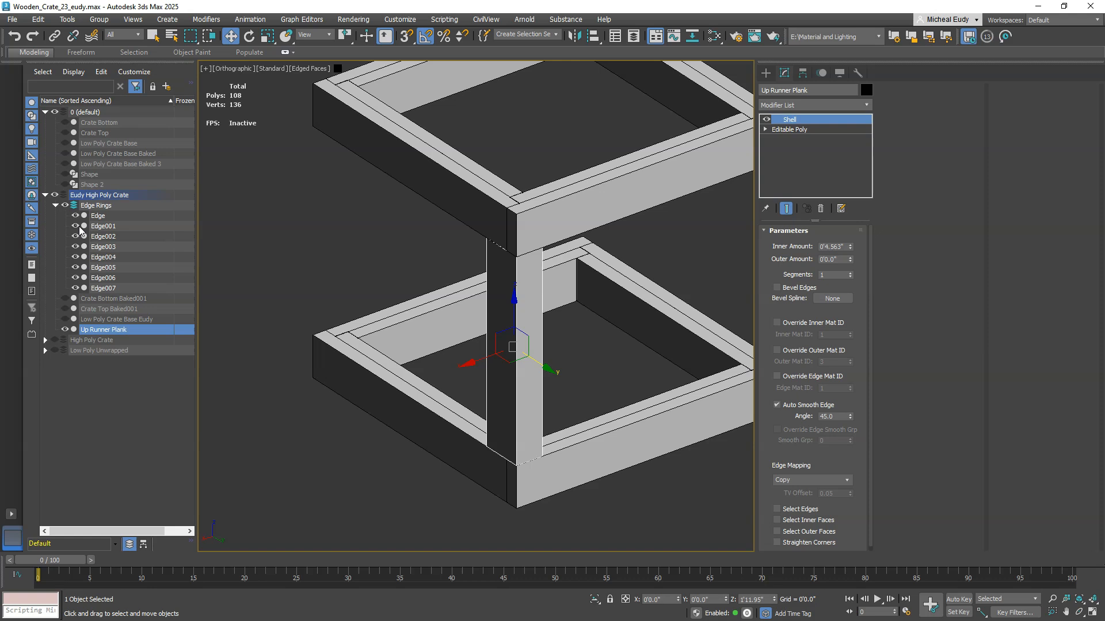
{"action": "left_click", "coordinate": [480, 218]}
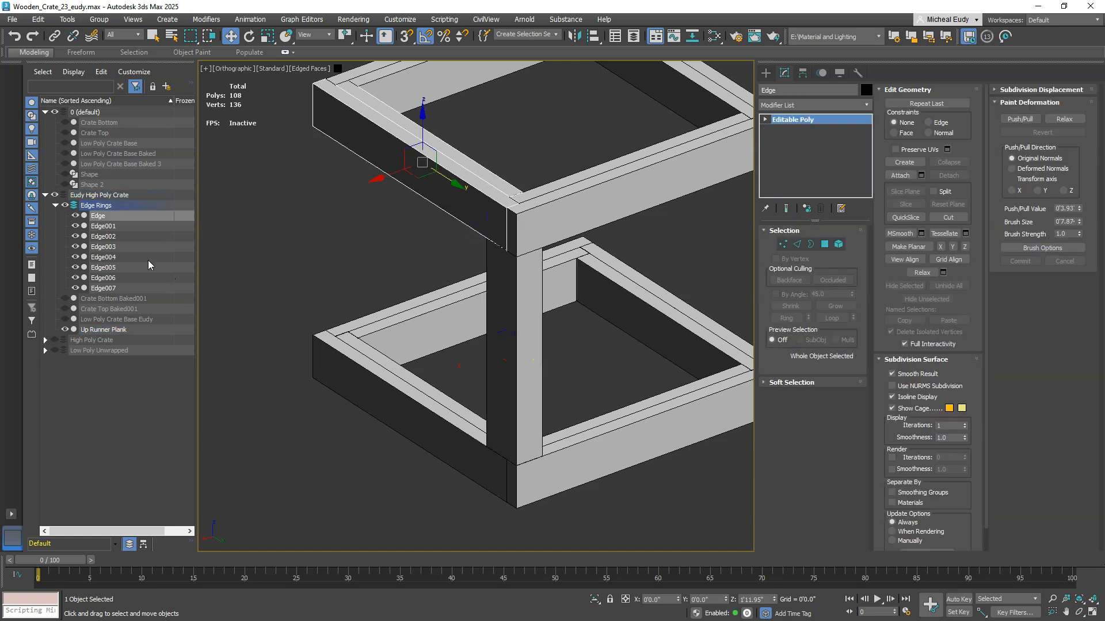
{"action": "left_click_drag", "start_coordinate": [112, 288], "coordinate": [77, 230]}
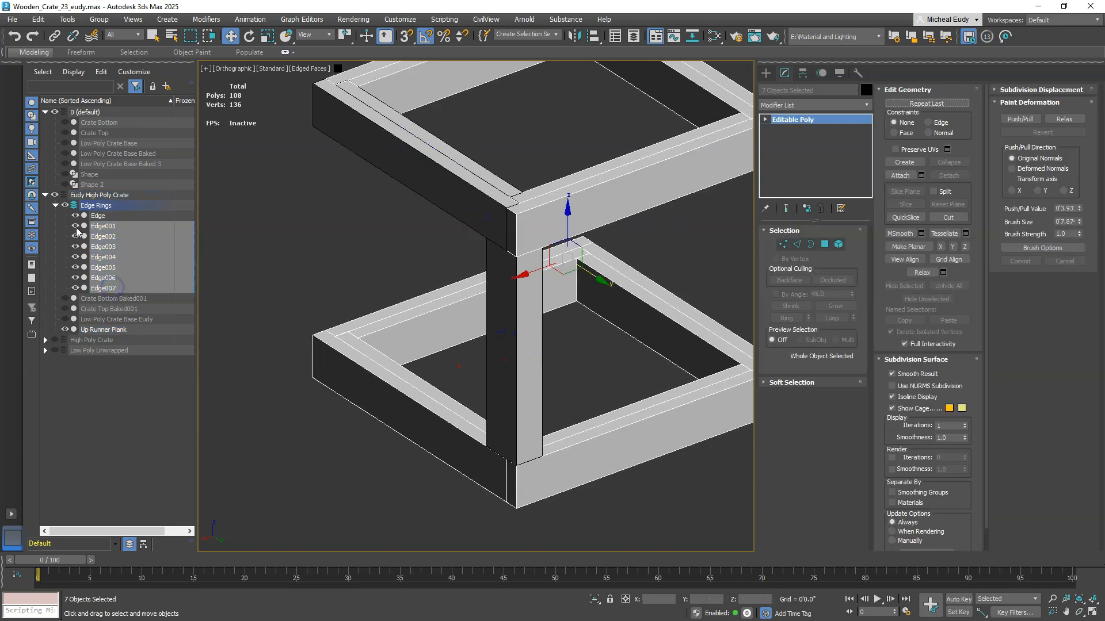
{"action": "left_click", "coordinate": [74, 226]}
Step: Set the Shell inner amount of Up Runner Plank to about 0'2.264" to match the thickness of the Edge board above it
{"action": "scroll", "coordinate": [524, 278], "scroll_direction": "up", "scroll_amount": 3}
{"action": "left_click", "coordinate": [525, 297]}
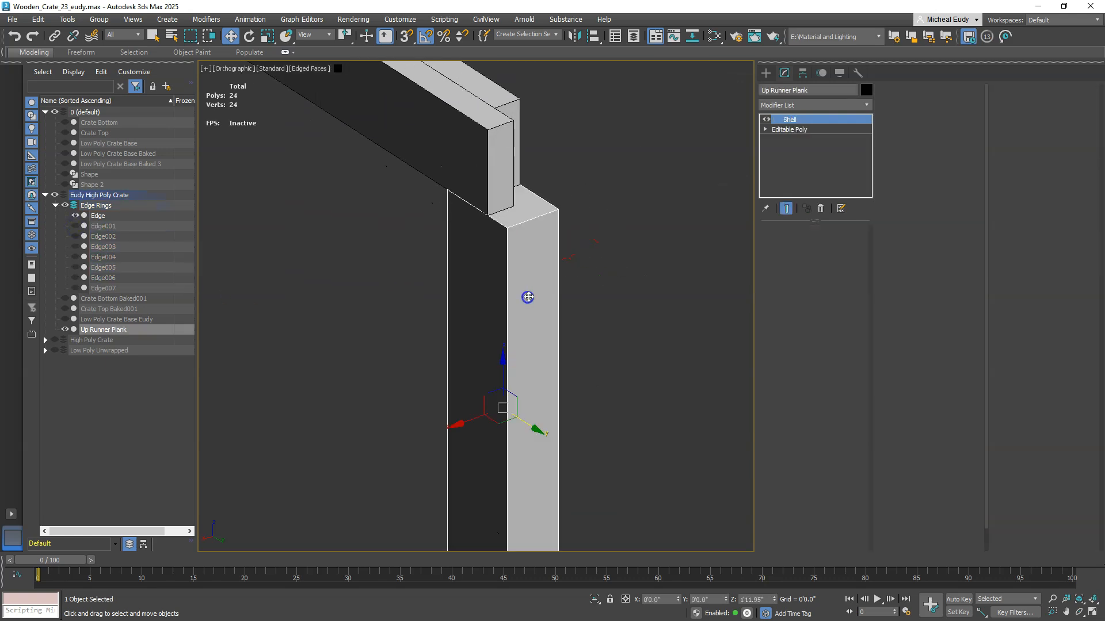
{"action": "middle_click_drag", "start_coordinate": [518, 350], "coordinate": [476, 332], "text": "alt"}
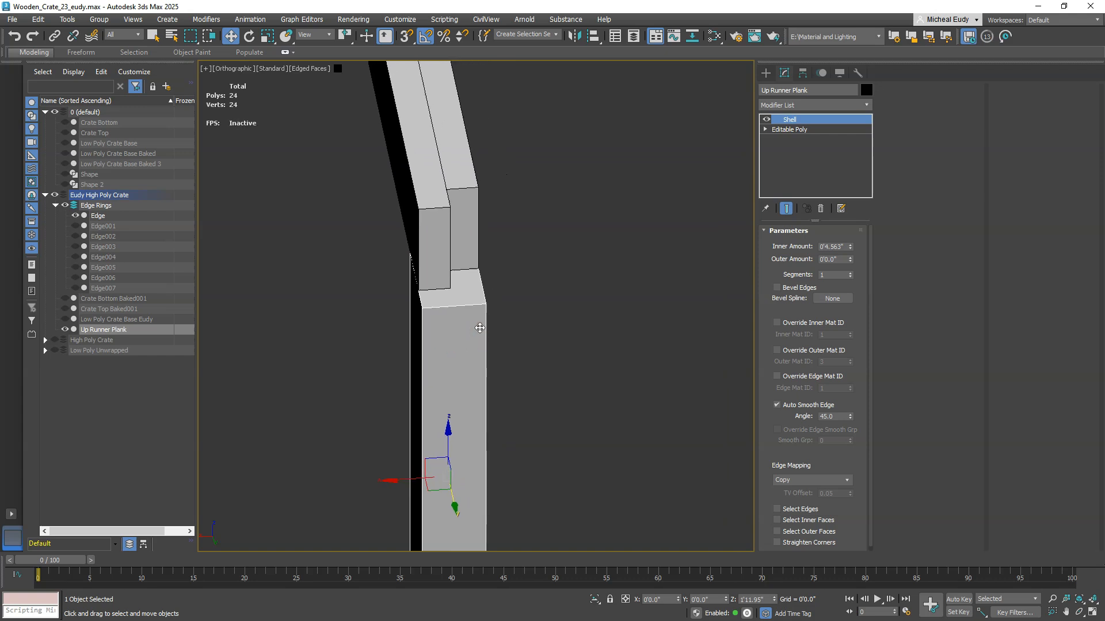
{"action": "left_click_drag", "start_coordinate": [849, 253], "coordinate": [805, 582]}
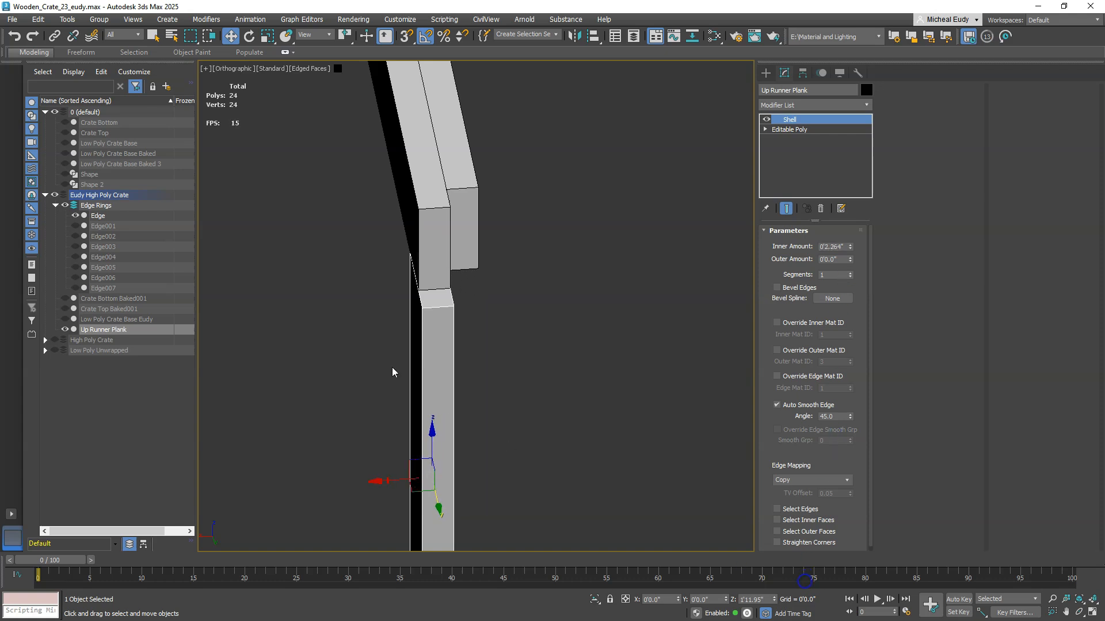
{"action": "scroll", "coordinate": [416, 304], "scroll_direction": "up", "scroll_amount": 7}
{"action": "mouse_move", "coordinate": [449, 309]}
{"action": "middle_mouse_down", "text": "alt"}
{"action": "mouse_move", "coordinate": [464, 299]}
{"action": "mouse_move", "coordinate": [462, 311]}
{"action": "middle_mouse_up", "text": "alt"}
Step: Create one instance of Up Runner Plank rotated 90 degrees about Z around its own center, using the View coordinate system
{"action": "scroll", "coordinate": [462, 310], "scroll_direction": "down", "scroll_amount": 2}
{"action": "scroll", "coordinate": [454, 361], "scroll_direction": "down", "scroll_amount": 2}
{"action": "middle_click_drag", "start_coordinate": [454, 367], "coordinate": [449, 267]}
{"action": "scroll", "coordinate": [439, 314], "scroll_direction": "down", "scroll_amount": 2}
{"action": "mouse_move", "coordinate": [439, 316]}
{"action": "middle_mouse_down"}
{"action": "mouse_move", "coordinate": [440, 301]}
{"action": "mouse_move", "coordinate": [451, 313]}
{"action": "mouse_move", "coordinate": [434, 309]}
{"action": "mouse_move", "coordinate": [438, 322]}
{"action": "mouse_move", "coordinate": [460, 317]}
{"action": "middle_mouse_up"}
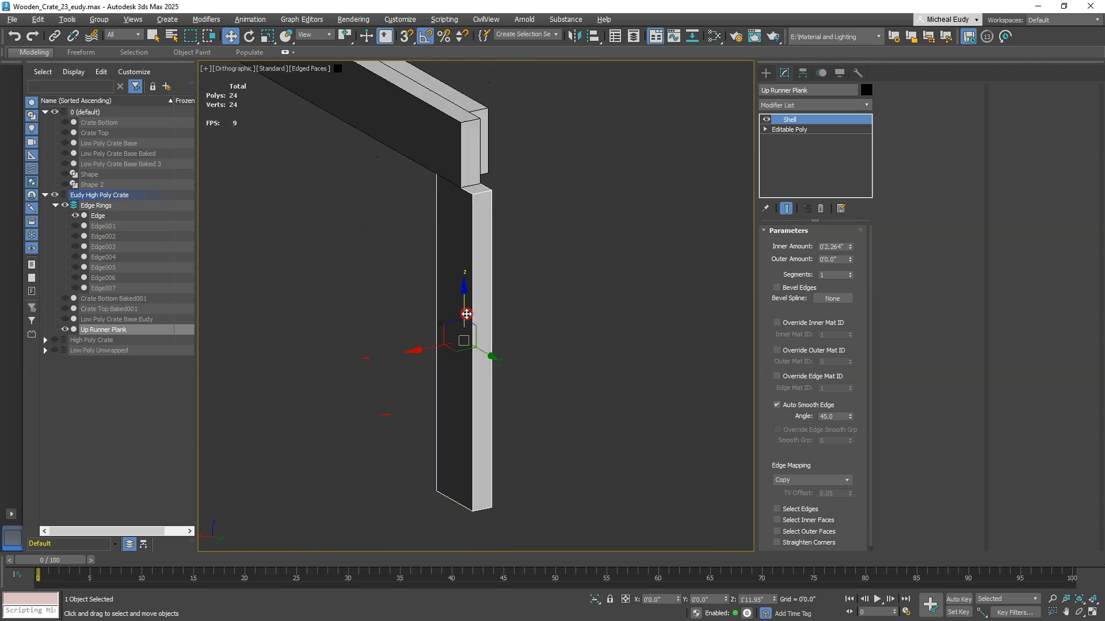
{"action": "right_click", "coordinate": [460, 316]}
{"action": "left_click", "coordinate": [478, 331]}
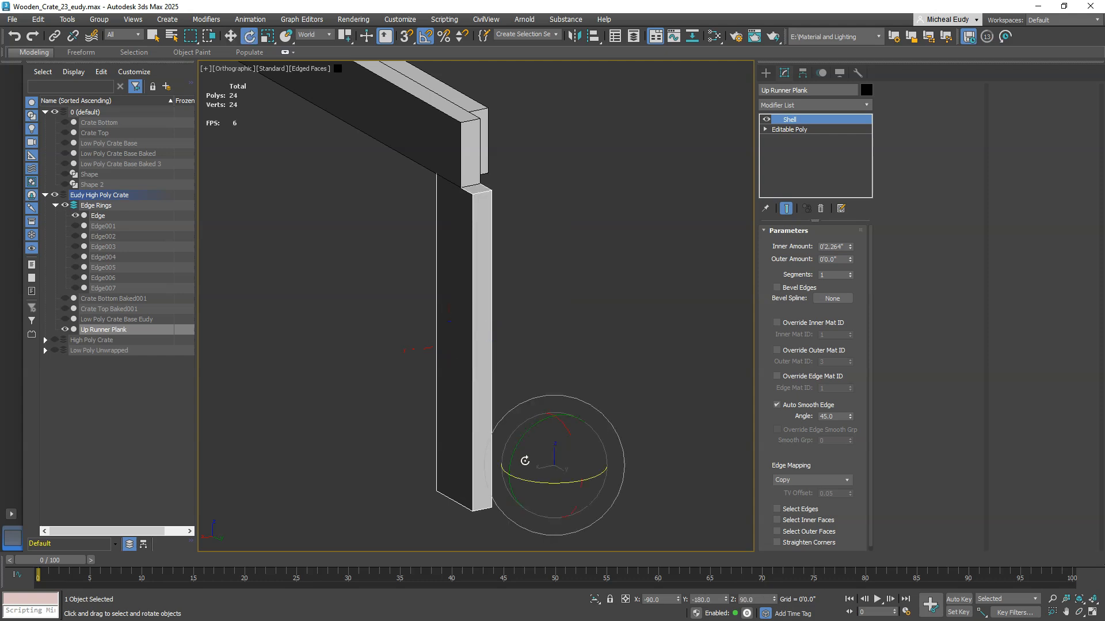
{"action": "left_click", "coordinate": [320, 36]}
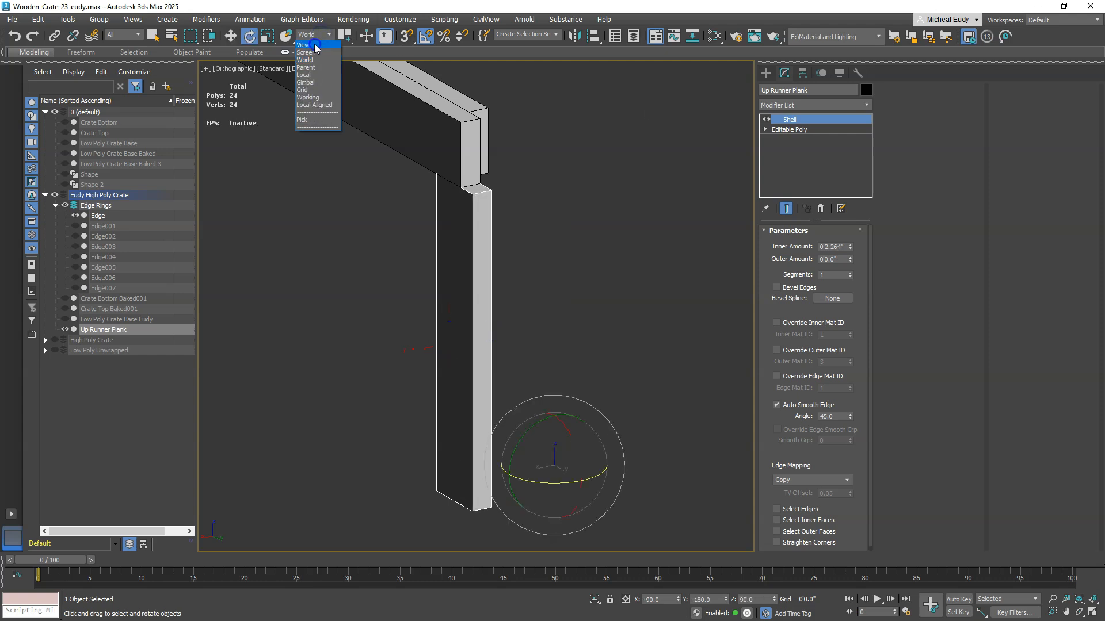
{"action": "left_click", "coordinate": [314, 45]}
{"action": "left_click_drag", "start_coordinate": [341, 37], "coordinate": [345, 75]}
{"action": "left_click_drag", "start_coordinate": [451, 358], "coordinate": [503, 354], "text": "shift"}
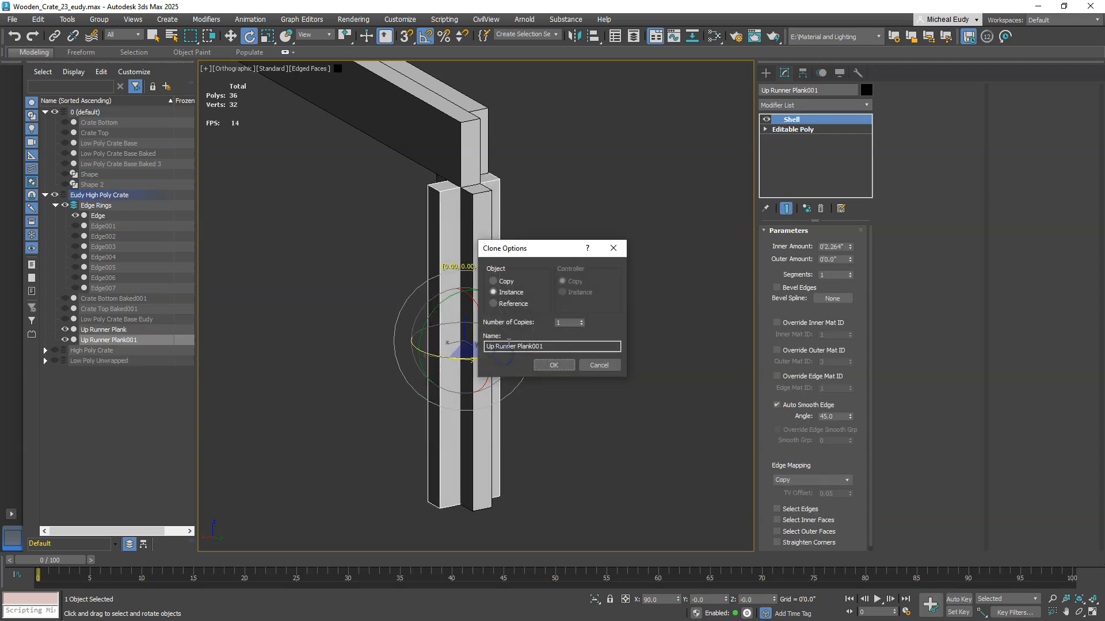
{"action": "left_click", "coordinate": [551, 363]}
Step: Move Up Runner Plank001 against the original plank so the two form a corner post
{"action": "right_click", "coordinate": [417, 343]}
{"action": "left_click", "coordinate": [447, 352]}
{"action": "scroll", "coordinate": [507, 359], "scroll_direction": "up", "scroll_amount": 4}
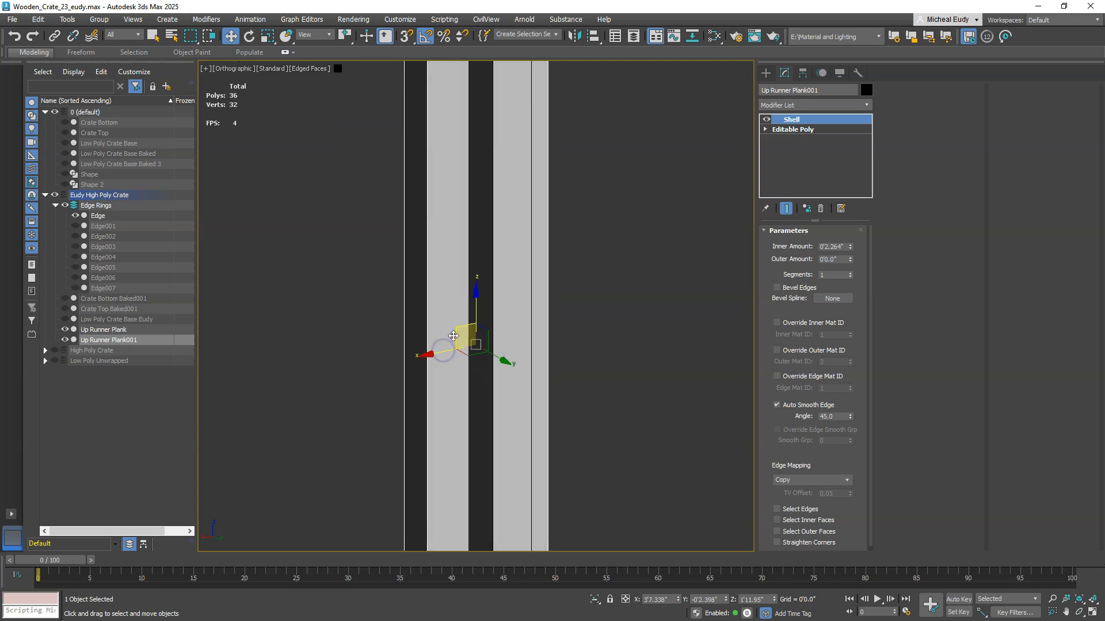
{"action": "mouse_move", "coordinate": [502, 361]}
{"action": "left_mouse_down"}
{"action": "mouse_move", "coordinate": [527, 380]}
{"action": "mouse_move", "coordinate": [510, 353]}
{"action": "mouse_move", "coordinate": [525, 349]}
{"action": "left_mouse_up"}
{"action": "middle_click_drag", "start_coordinate": [526, 350], "coordinate": [346, 392], "text": "alt"}
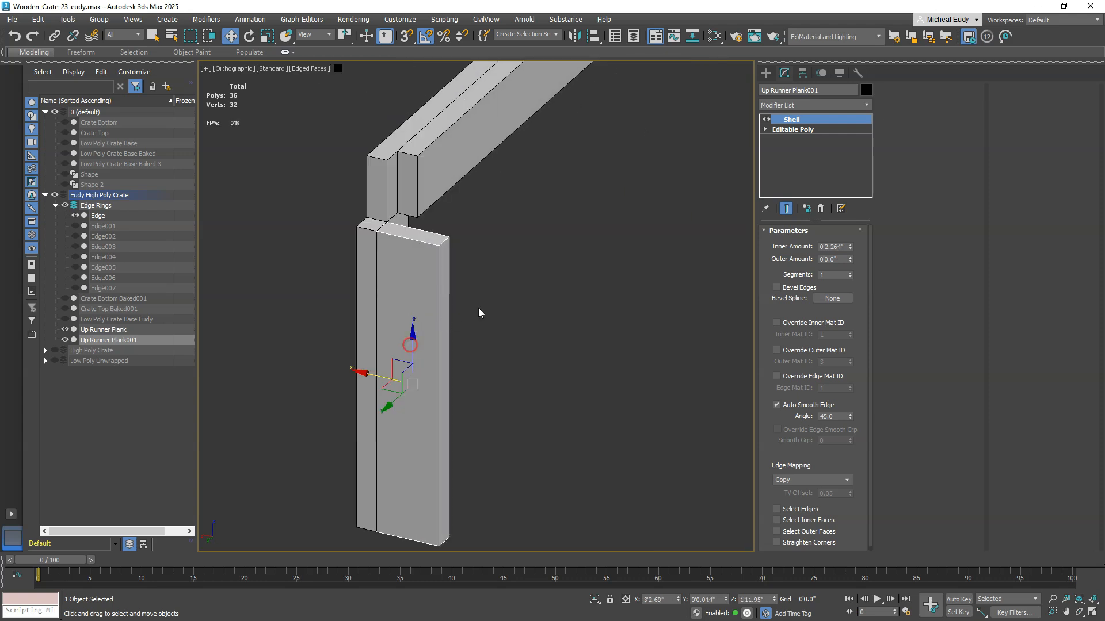
Step: Try to narrow Up Runner Plank001 by moving its outer vertical edge at the Editable Poly level with the end result shown
{"action": "left_click", "coordinate": [840, 109]}
{"action": "type", "text": "e"}
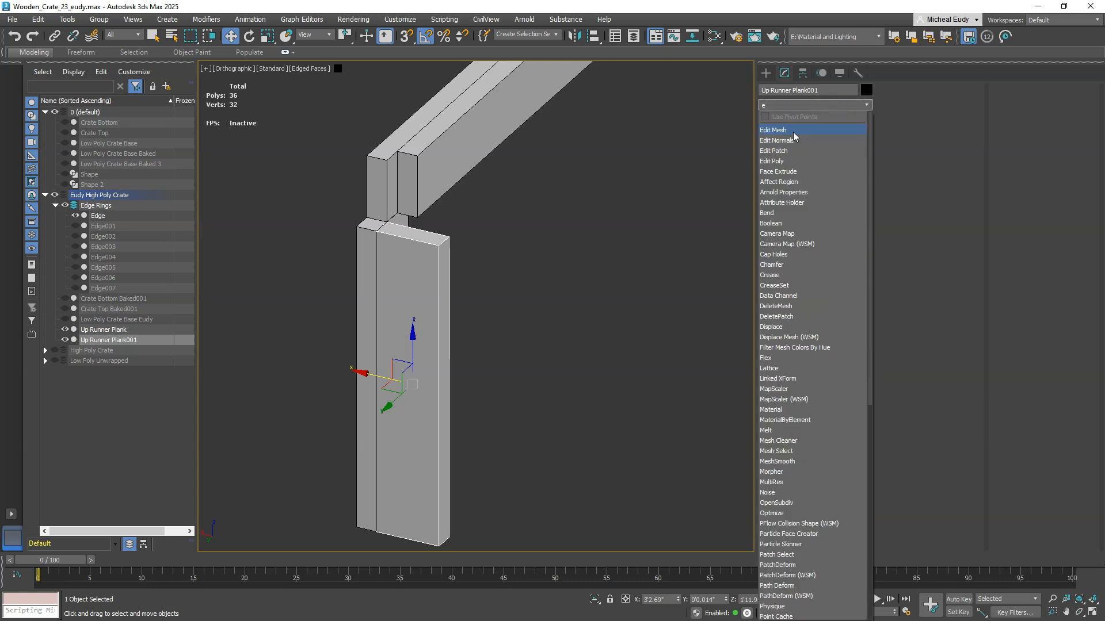
{"action": "left_click", "coordinate": [700, 125]}
{"action": "left_click", "coordinate": [797, 130]}
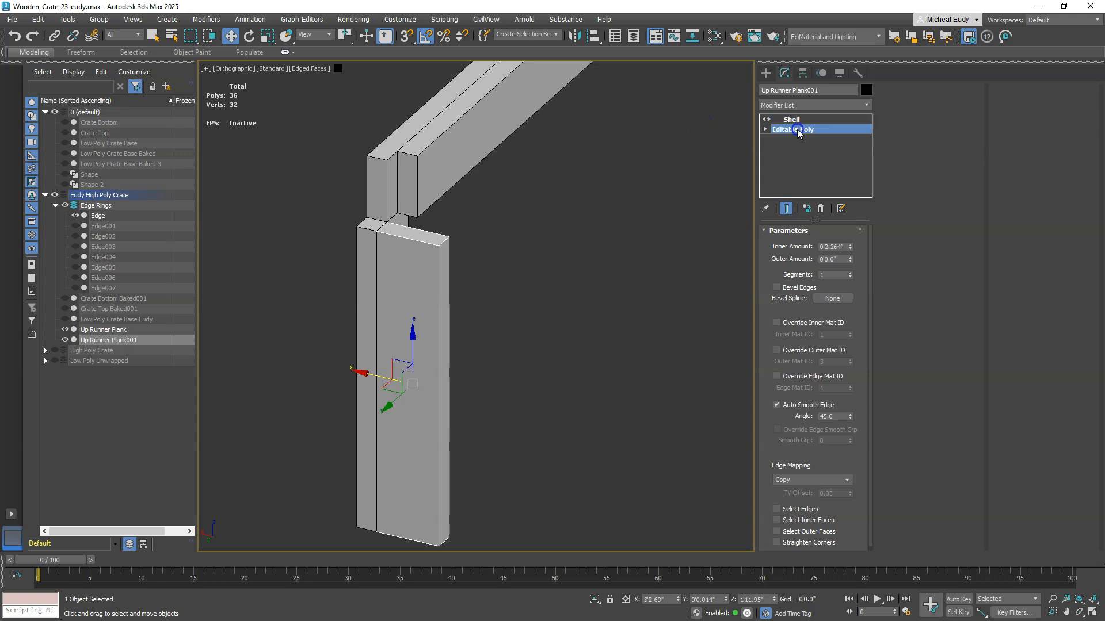
{"action": "left_click", "coordinate": [797, 245]}
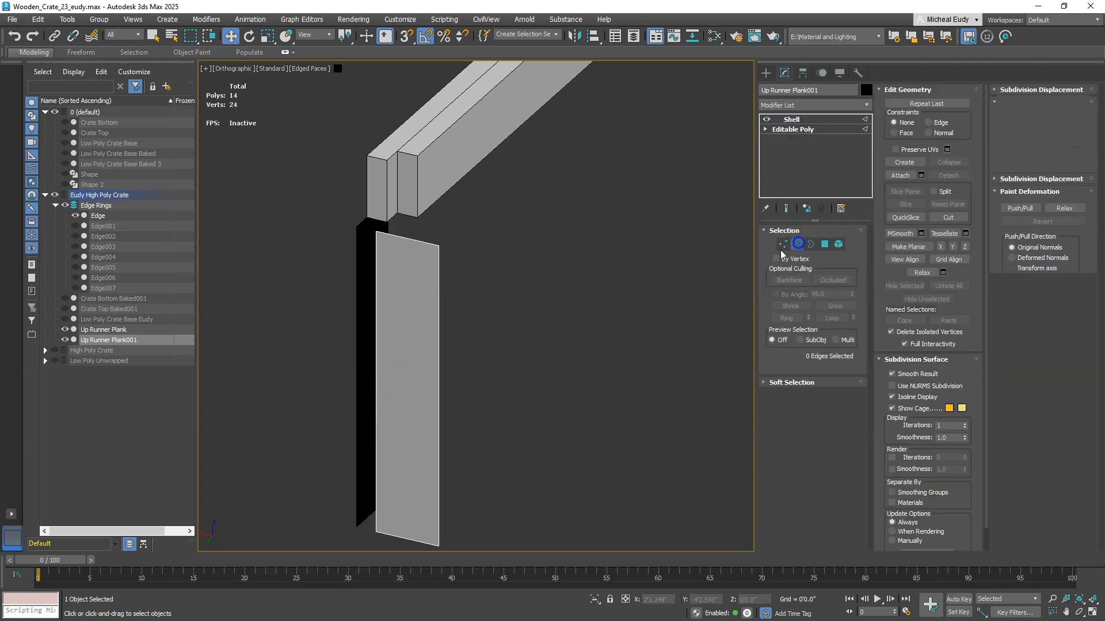
{"action": "left_click", "coordinate": [440, 348]}
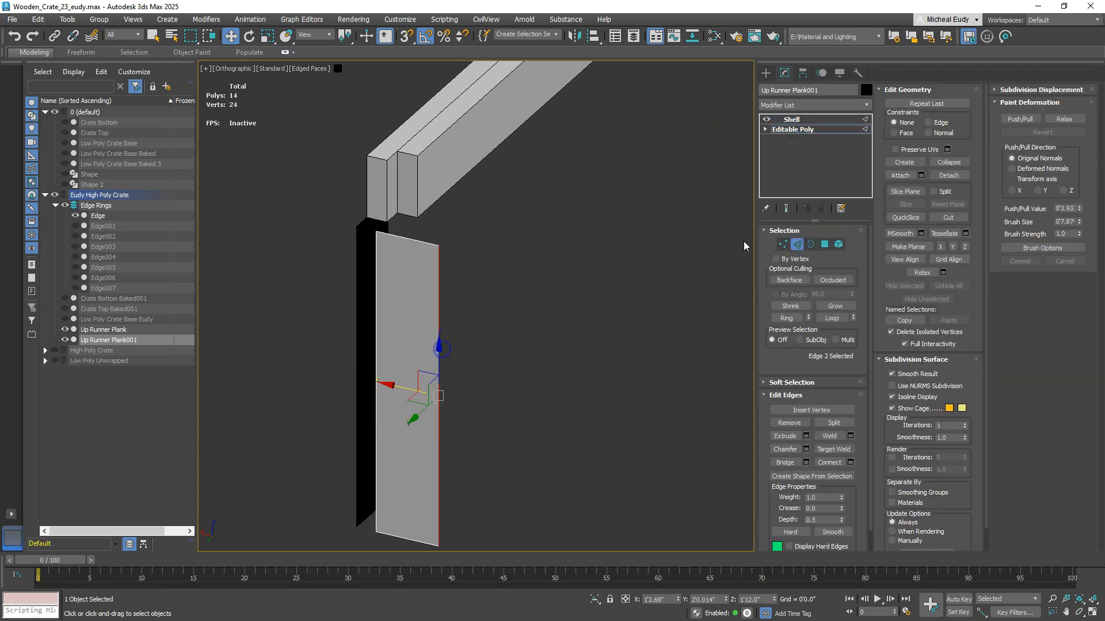
{"action": "left_click", "coordinate": [786, 209]}
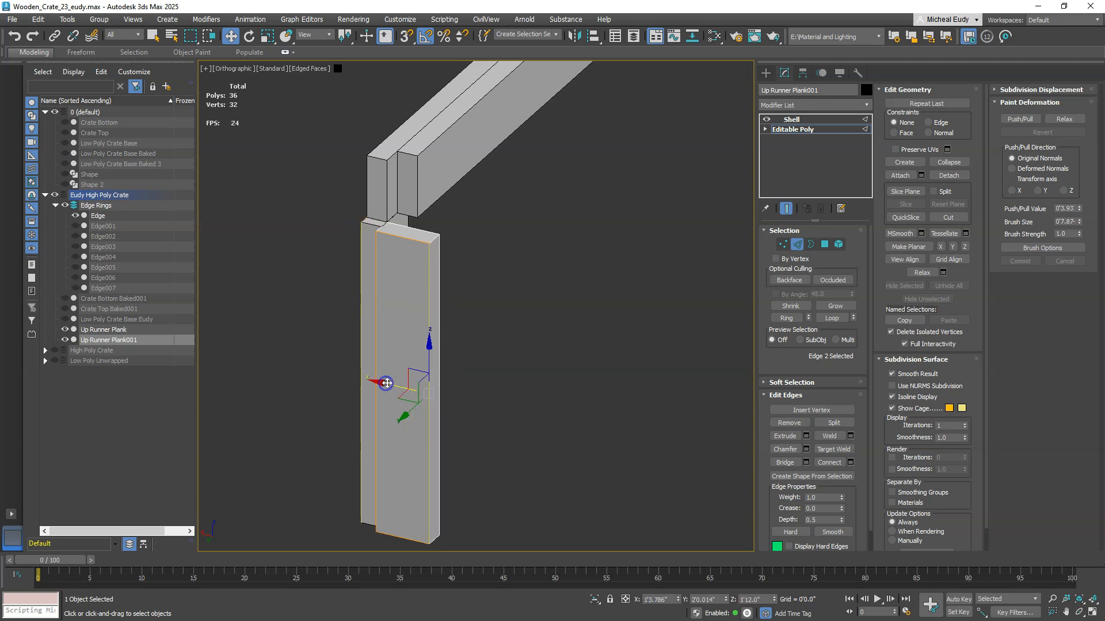
Step: Make the modifier stack of Up Runner Plank001 unique from the original plank
{"action": "right_click", "coordinate": [801, 132]}
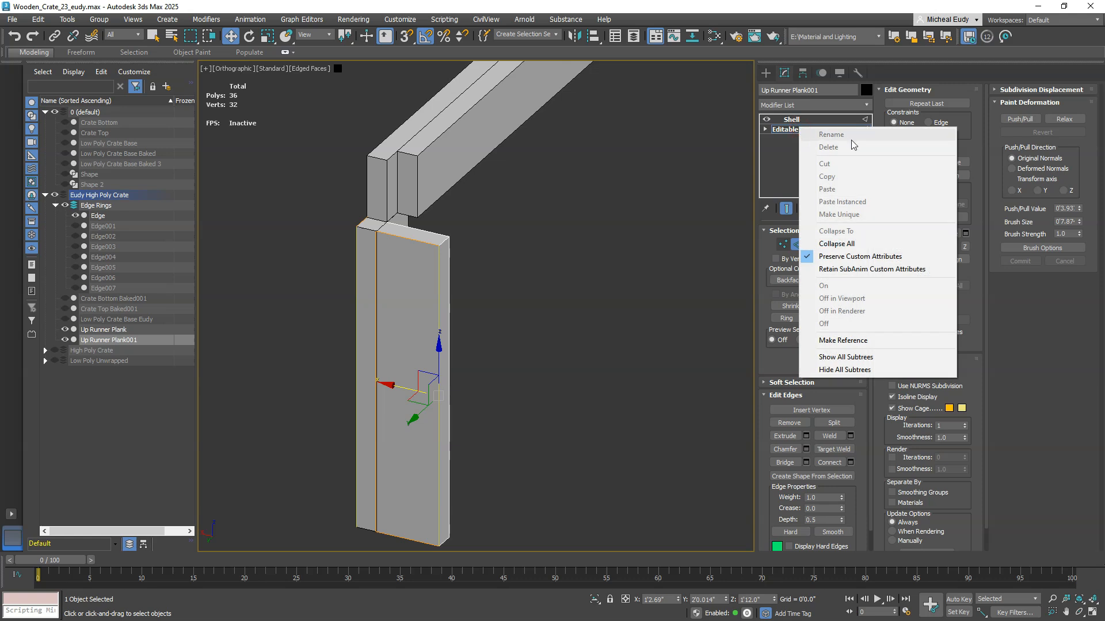
{"action": "left_click", "coordinate": [710, 170]}
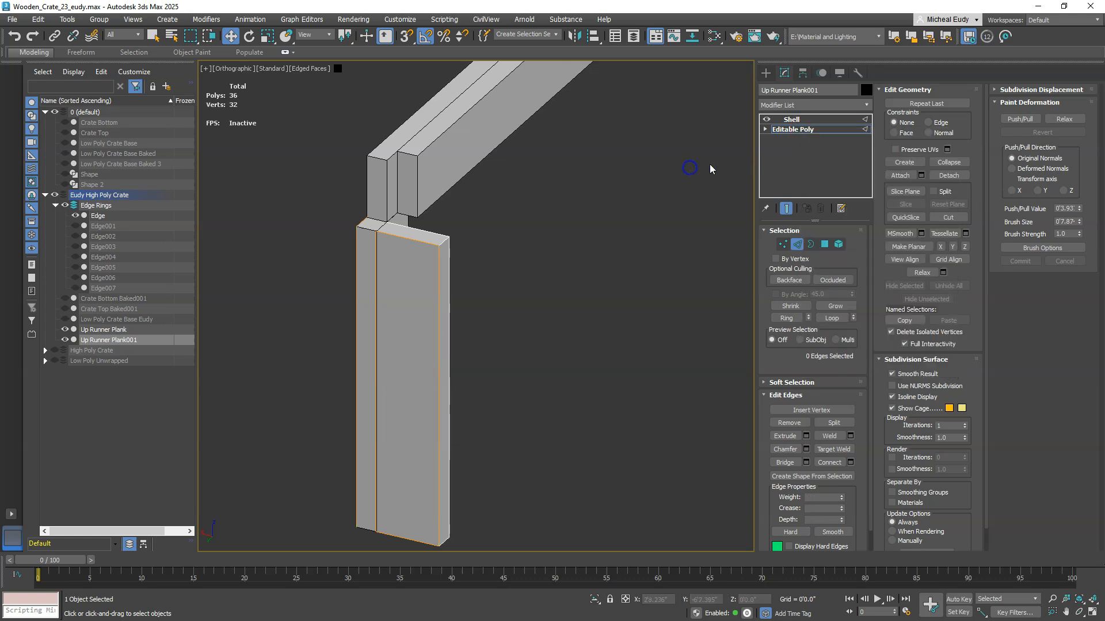
{"action": "right_click", "coordinate": [810, 121]}
{"action": "left_click", "coordinate": [855, 209]}
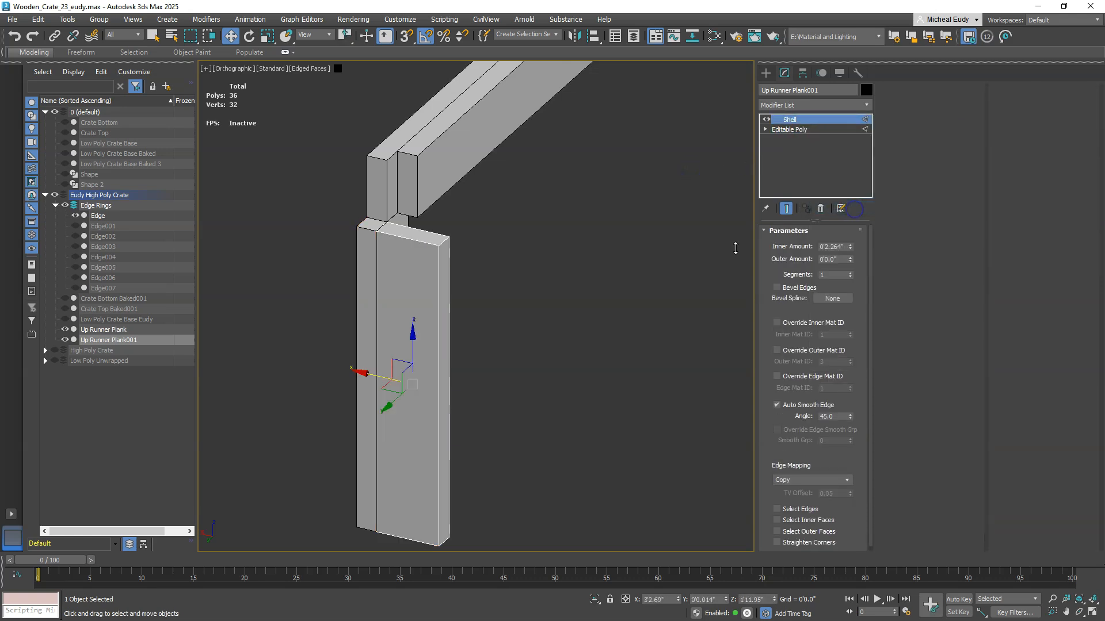
Step: Narrow Up Runner Plank001 by moving its outer vertical edge inward along X to about 1'4.8", and view it from the front
{"action": "left_click", "coordinate": [789, 130]}
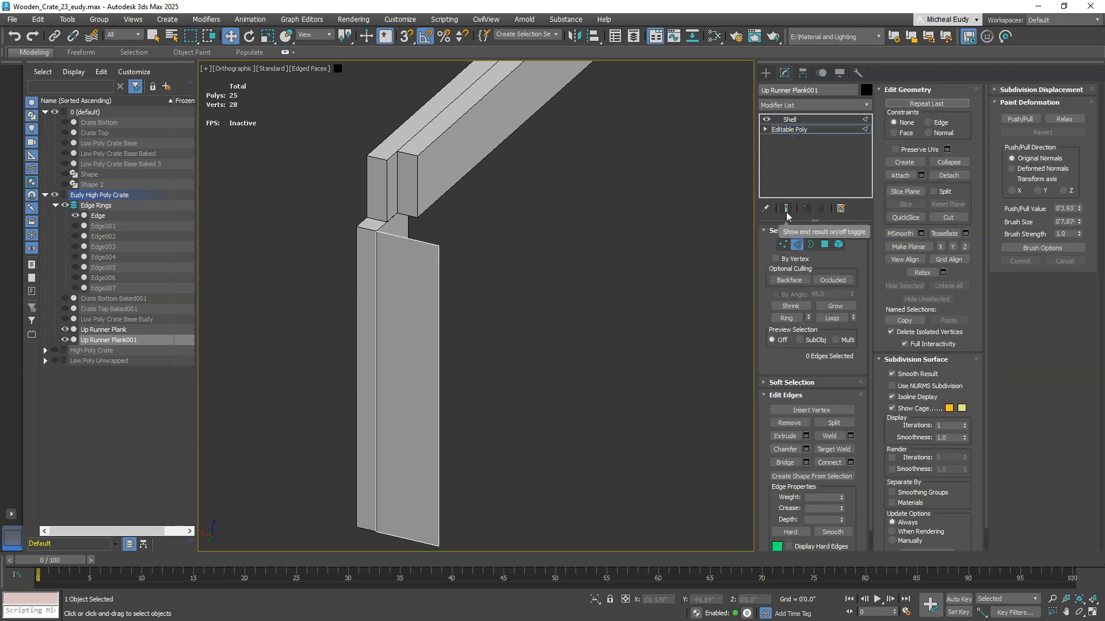
{"action": "left_click", "coordinate": [438, 351]}
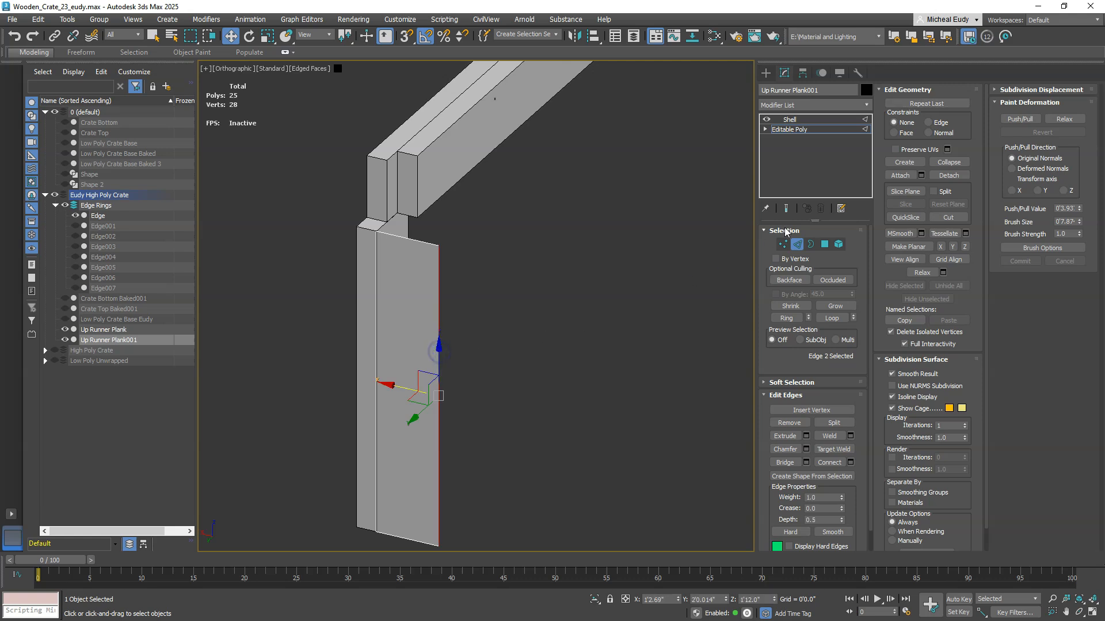
{"action": "left_click", "coordinate": [787, 211]}
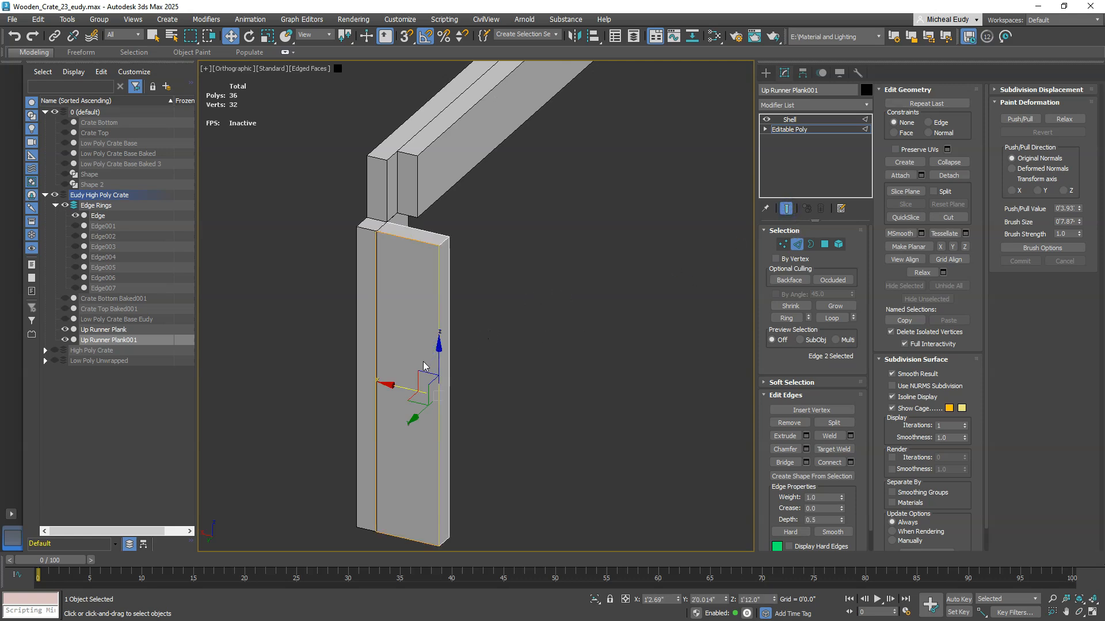
{"action": "mouse_move", "coordinate": [409, 387]}
{"action": "left_mouse_down"}
{"action": "mouse_move", "coordinate": [369, 390]}
{"action": "mouse_move", "coordinate": [400, 393]}
{"action": "left_mouse_up"}
{"action": "key", "text": "f"}
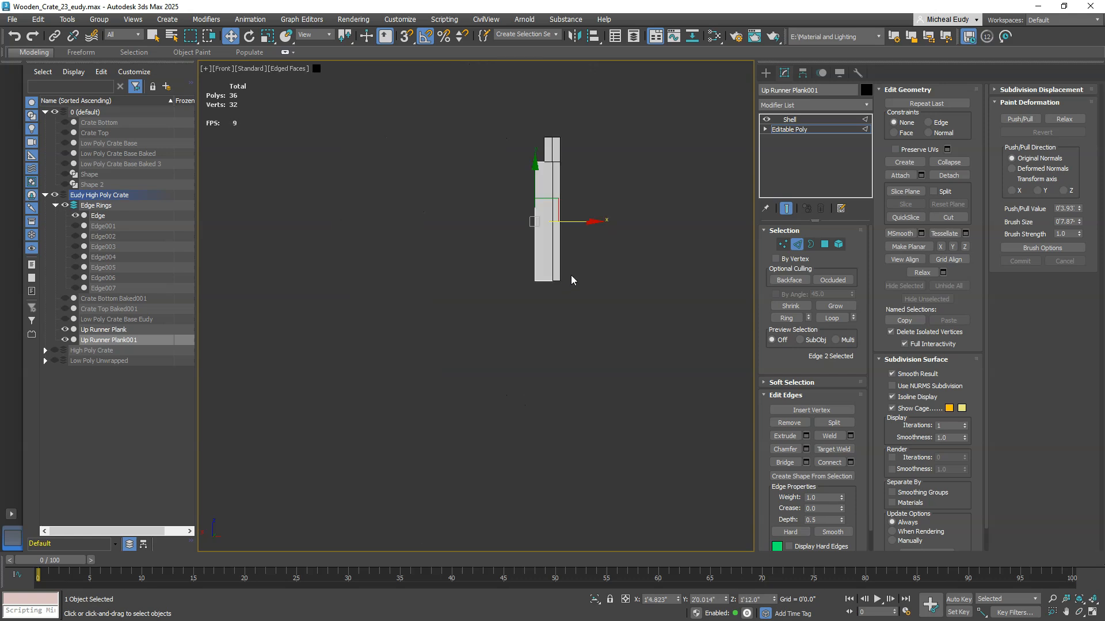
Step: Show the low-poly crate base copy as a reference and move the outer vertical edge of Up Runner Plank001 along X to about 1'4.62"
{"action": "scroll", "coordinate": [467, 375], "scroll_direction": "up", "scroll_amount": 2}
{"action": "middle_click_drag", "start_coordinate": [514, 332], "coordinate": [534, 314], "text": "alt"}
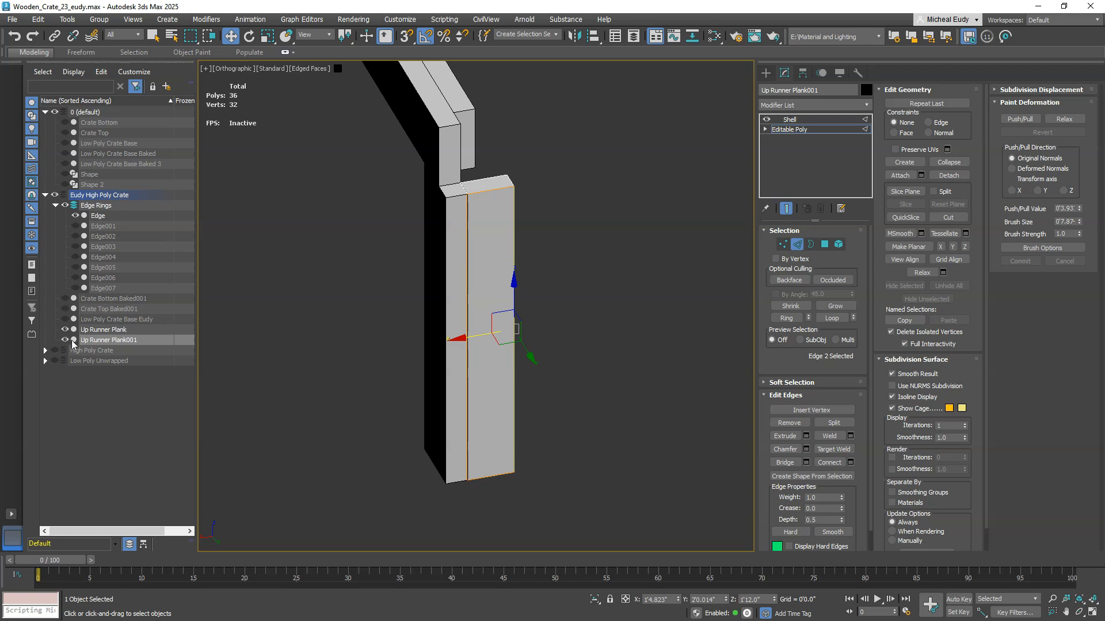
{"action": "left_click", "coordinate": [64, 317]}
{"action": "scroll", "coordinate": [451, 413], "scroll_direction": "up", "scroll_amount": 8}
{"action": "middle_click_drag", "start_coordinate": [462, 338], "coordinate": [467, 340], "text": "alt"}
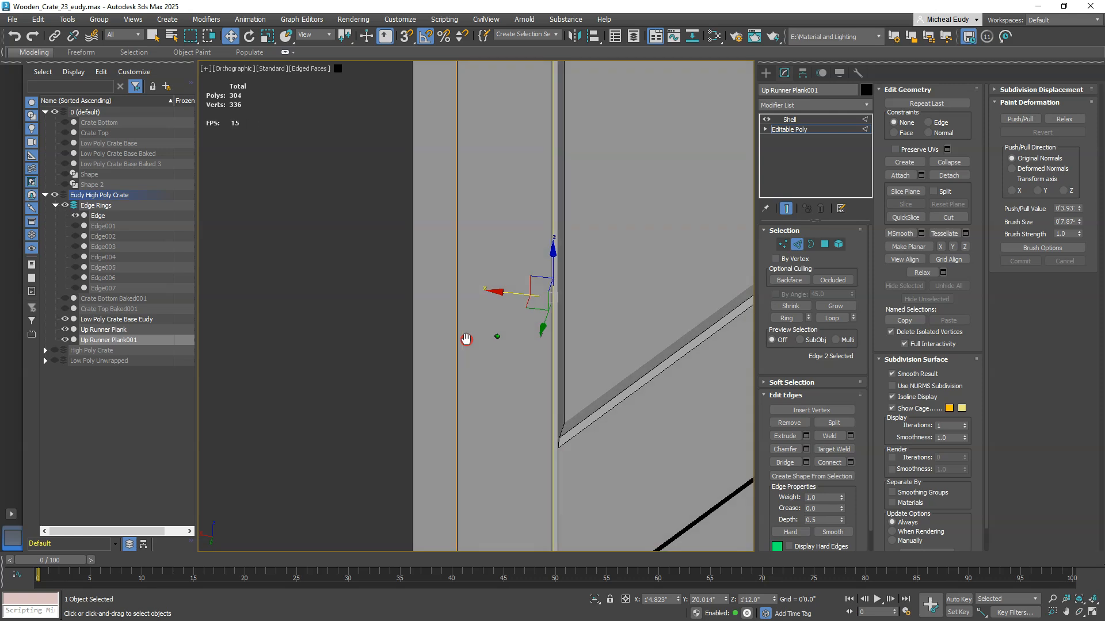
{"action": "left_click_drag", "start_coordinate": [503, 292], "coordinate": [498, 299]}
{"action": "middle_click_drag", "start_coordinate": [498, 314], "coordinate": [492, 330], "text": "alt"}
{"action": "left_click", "coordinate": [493, 295]}
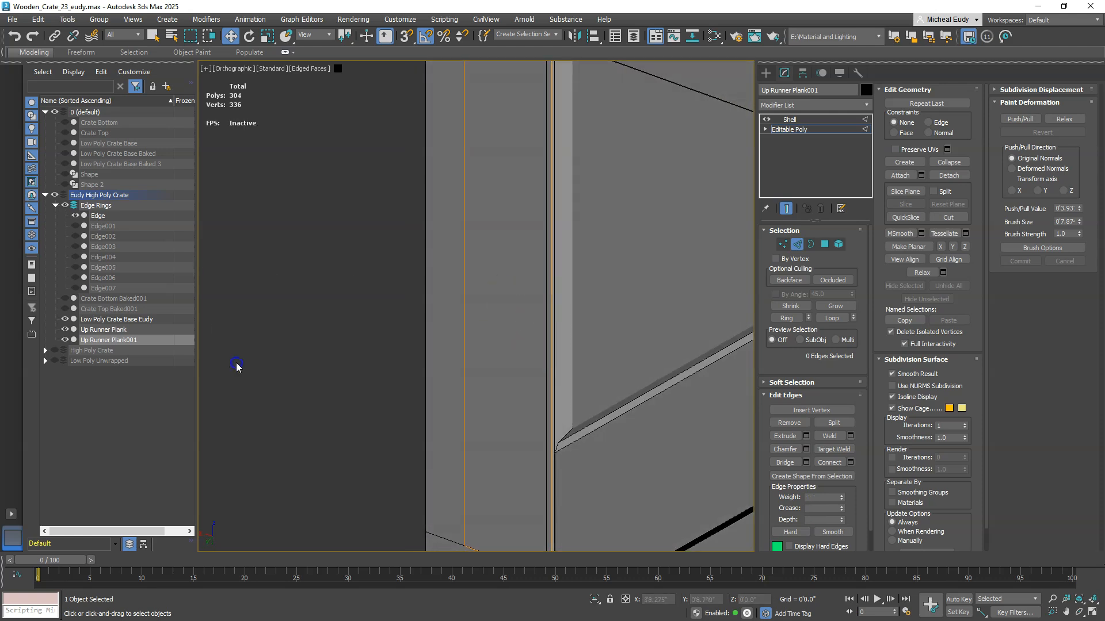
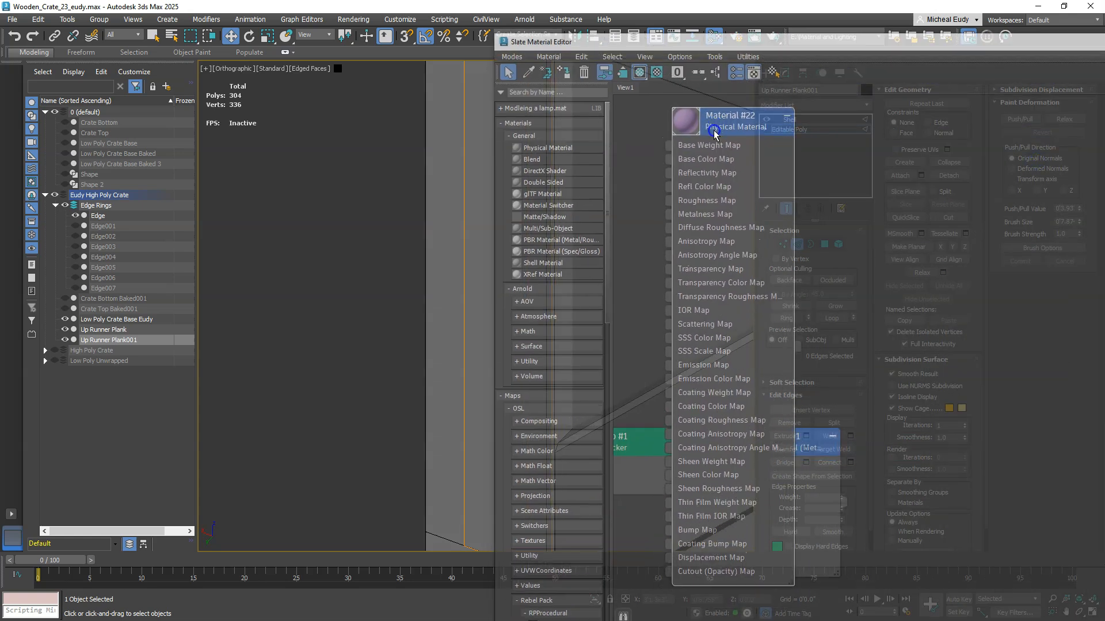
Step: Assign the purple Physical Material, Material #22, to the low-poly crate base copy to set it apart from the planks
{"action": "left_click_drag", "start_coordinate": [772, 44], "coordinate": [932, 55]}
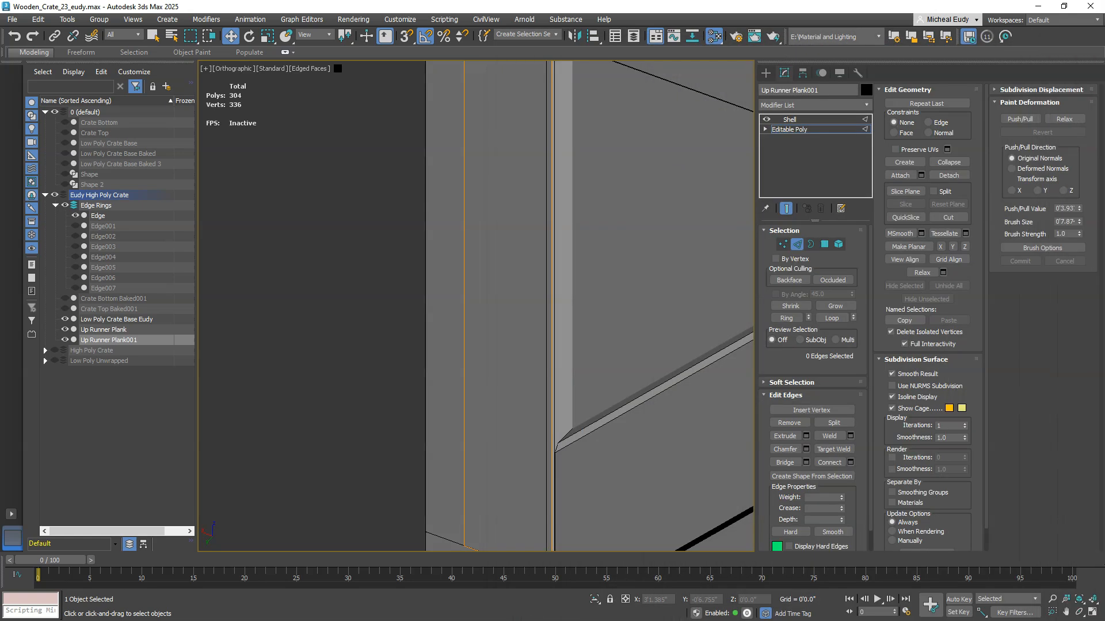
{"action": "left_click", "coordinate": [125, 320]}
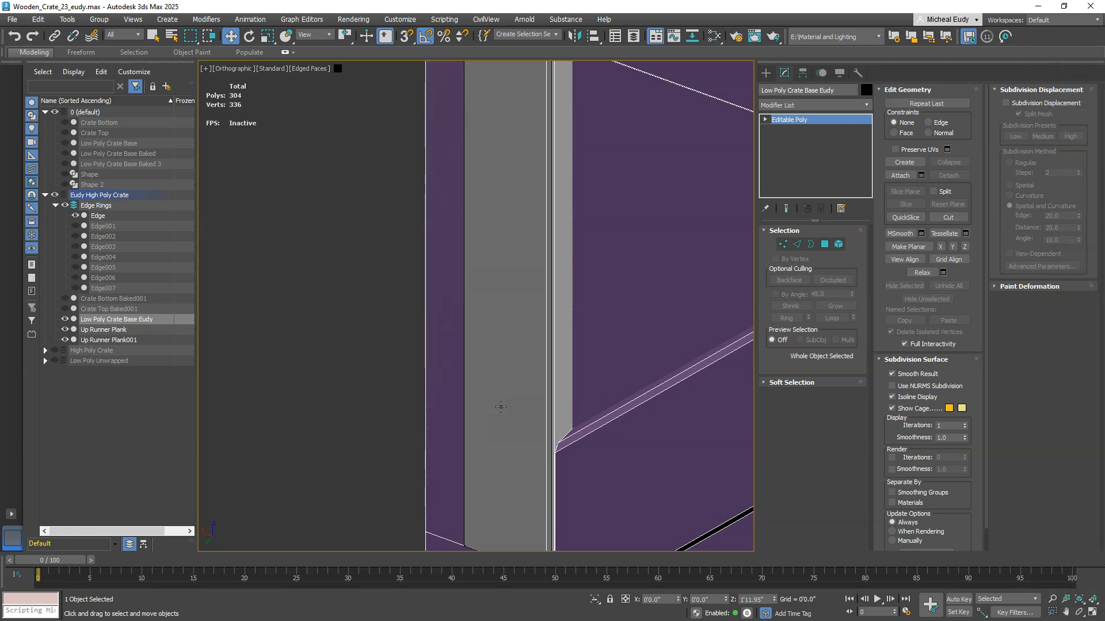
Step: Select the outer edge of Up Runner Plank001 with the end result off, restore the end result, and move the edge along X to about 1'4.646"
{"action": "left_click", "coordinate": [137, 341]}
{"action": "middle_click_drag", "start_coordinate": [467, 350], "coordinate": [351, 386]}
{"action": "left_click", "coordinate": [802, 130]}
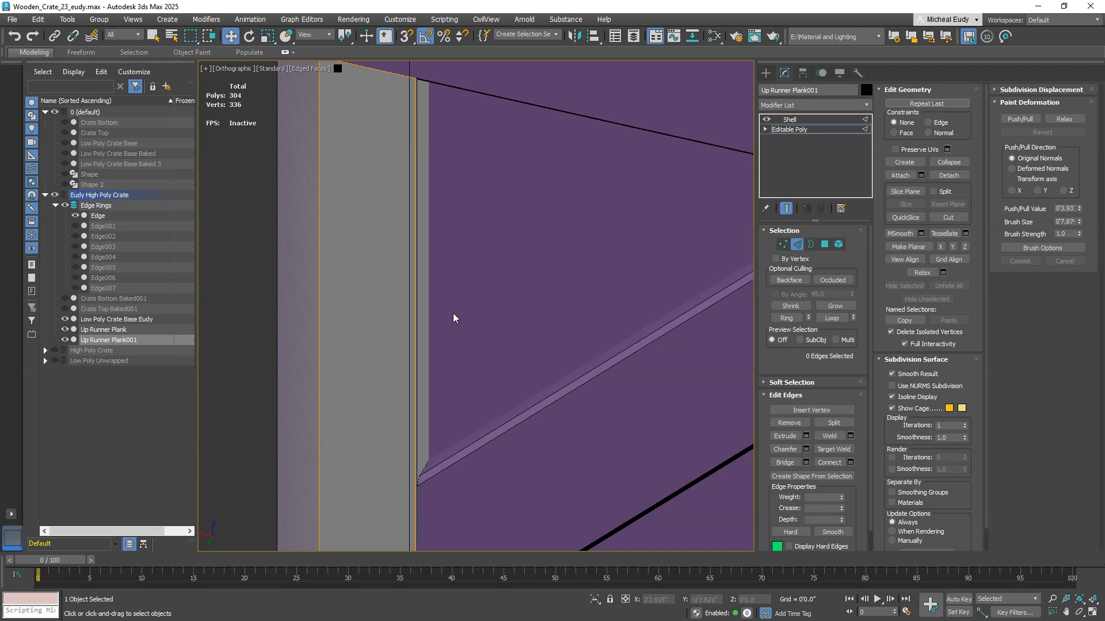
{"action": "left_click", "coordinate": [781, 208]}
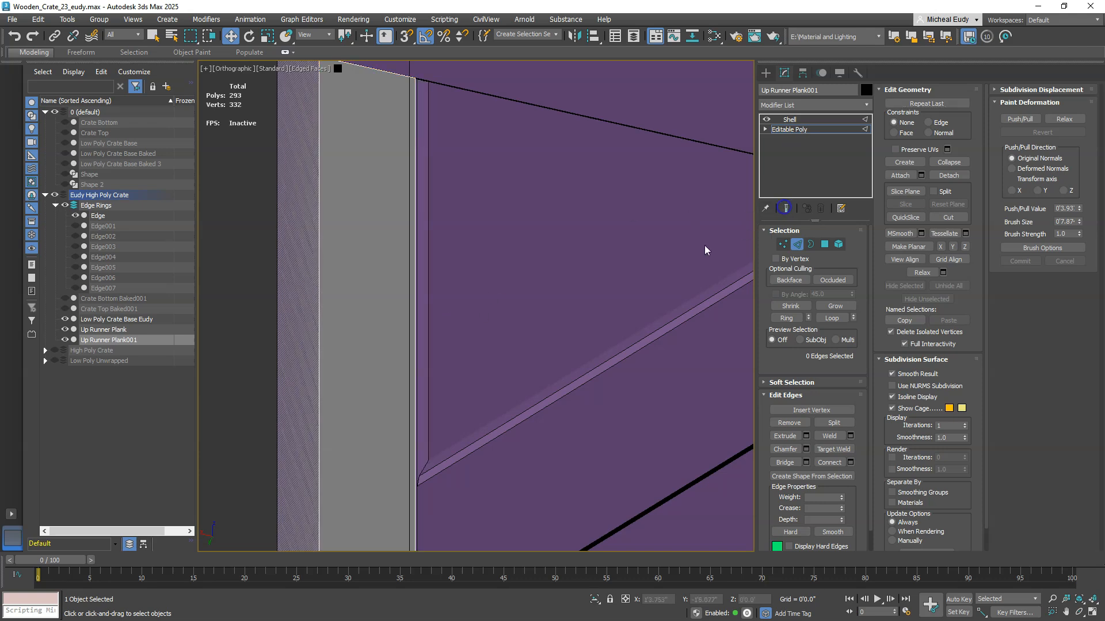
{"action": "left_click", "coordinate": [414, 325]}
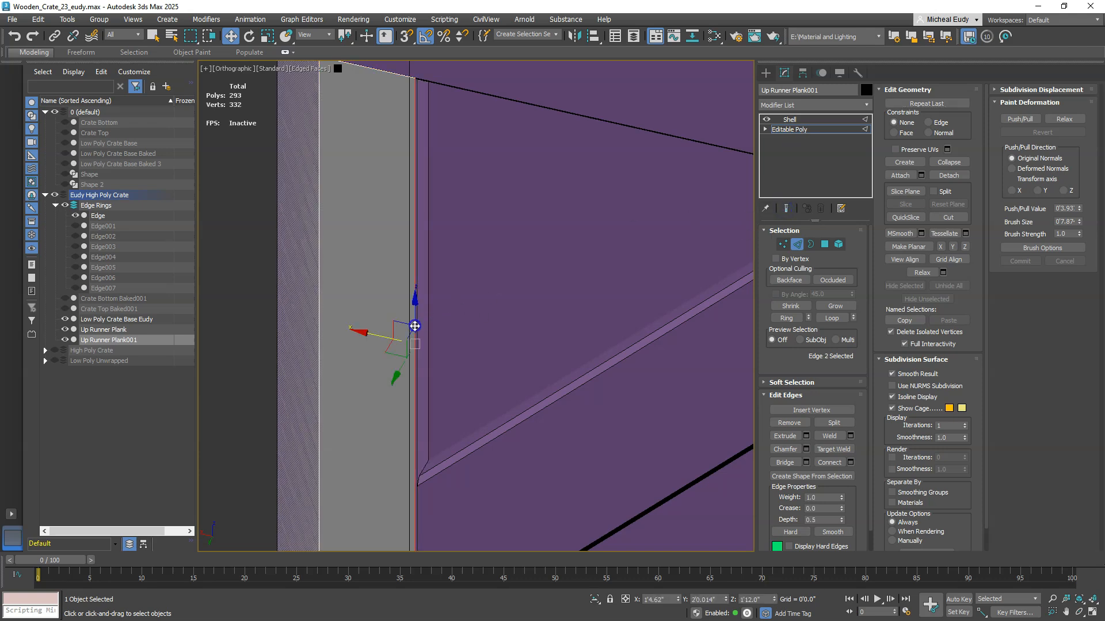
{"action": "left_click", "coordinate": [802, 119]}
{"action": "left_click", "coordinate": [801, 130]}
{"action": "left_click", "coordinate": [784, 208]}
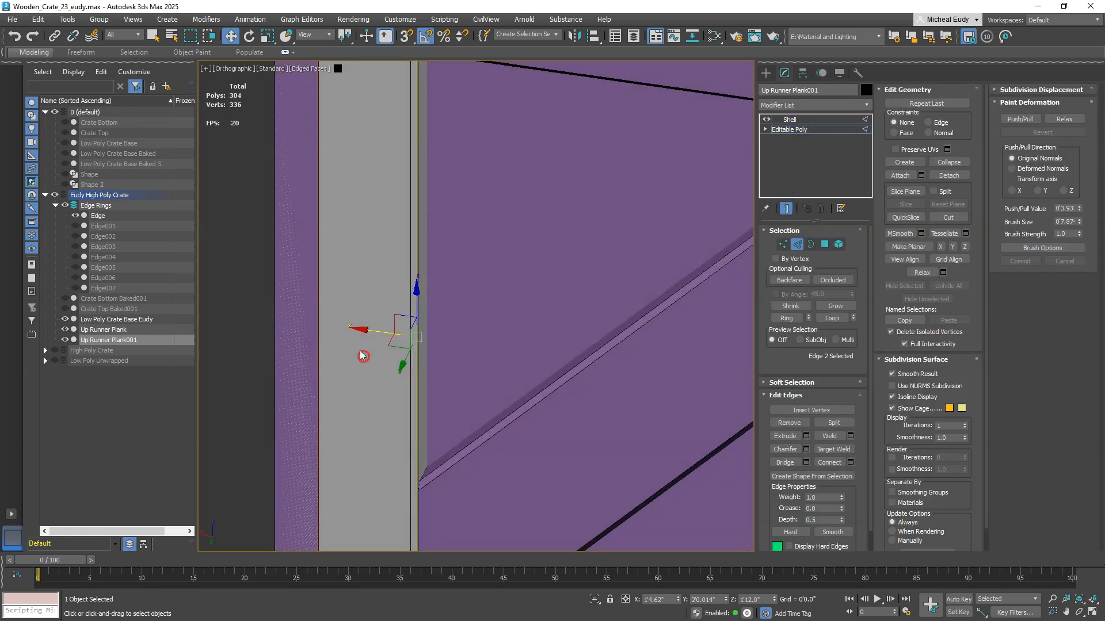
{"action": "left_click_drag", "start_coordinate": [368, 330], "coordinate": [368, 334]}
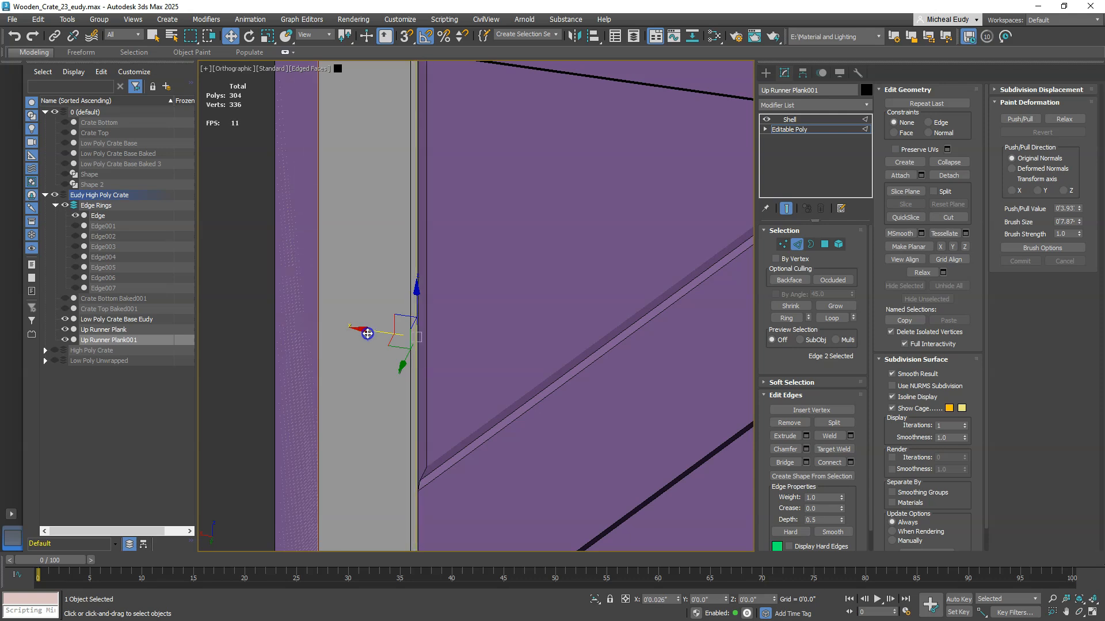
Step: Fine-tune the outer edge of Up Runner Plank001 along X to about 1'4.641" so the shelled plank fits the crate base
{"action": "scroll", "coordinate": [367, 334], "scroll_direction": "down", "scroll_amount": 6}
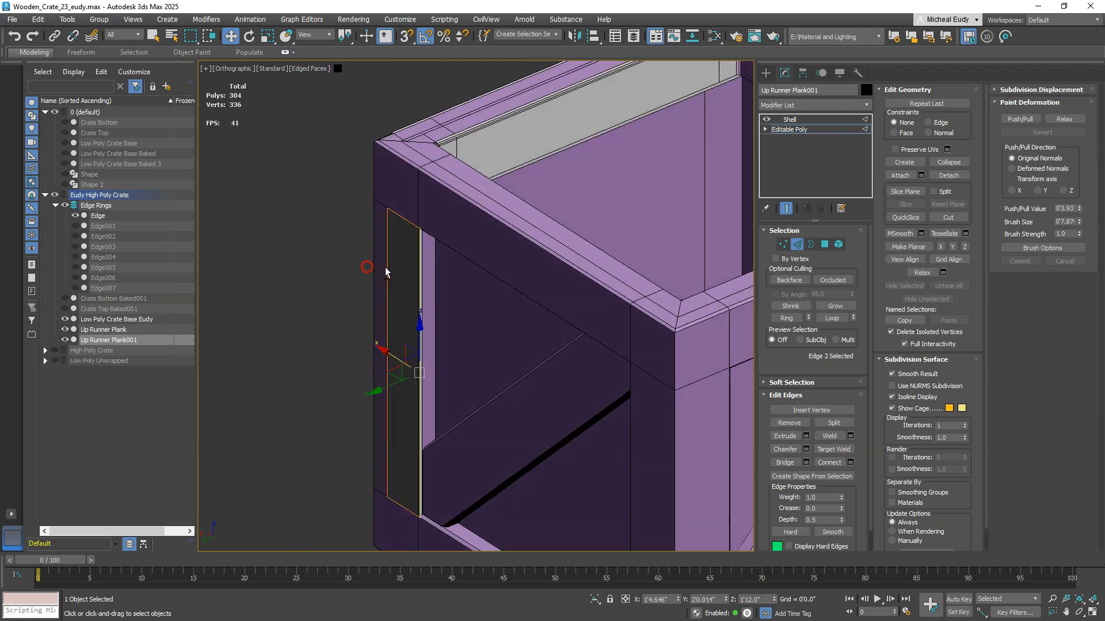
{"action": "scroll", "coordinate": [417, 292], "scroll_direction": "up", "scroll_amount": 3}
{"action": "left_click_drag", "start_coordinate": [395, 444], "coordinate": [396, 447]}
{"action": "scroll", "coordinate": [464, 311], "scroll_direction": "down", "scroll_amount": 6}
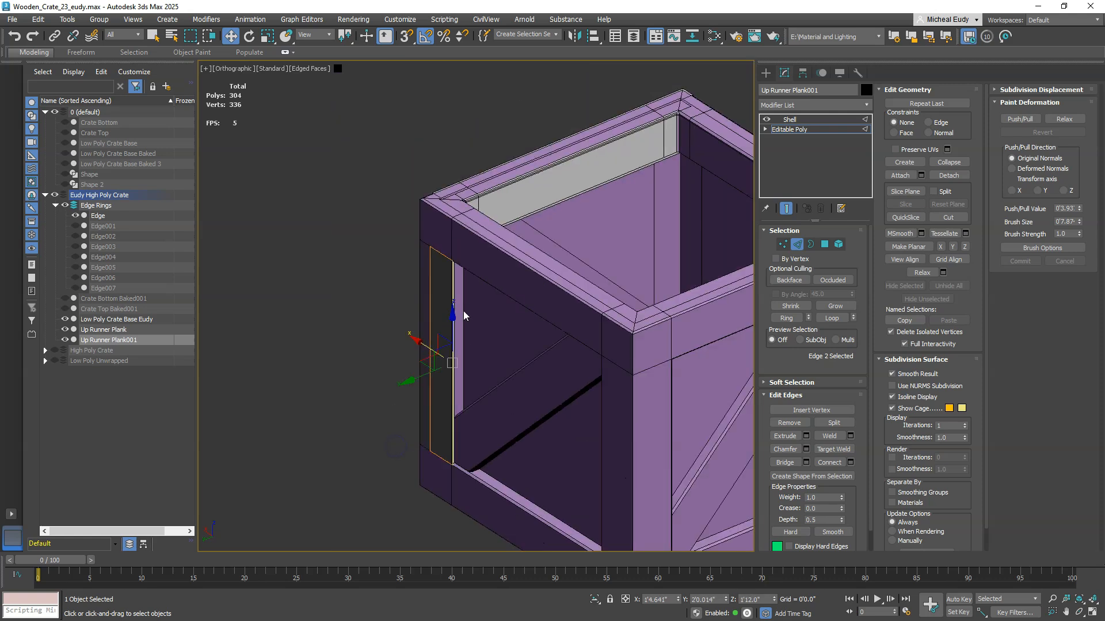
Step: Hide the low-poly crate base copy and leave edge editing on Up Runner Plank001
{"action": "middle_click_drag", "start_coordinate": [563, 325], "coordinate": [495, 391], "text": "alt"}
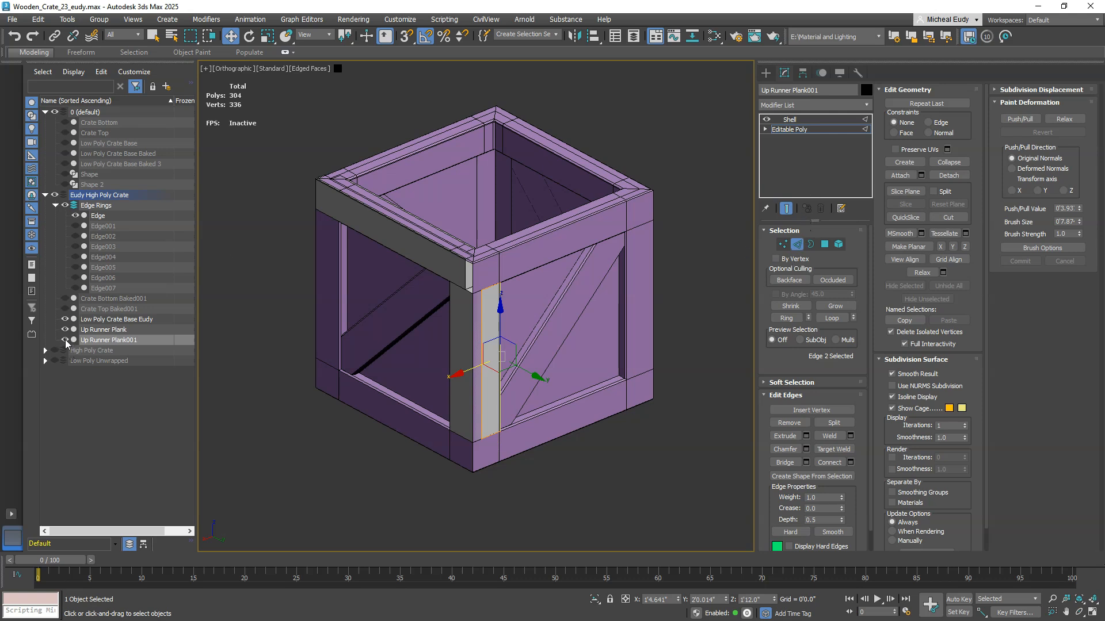
{"action": "left_click", "coordinate": [63, 319]}
{"action": "left_click", "coordinate": [550, 303]}
{"action": "left_click", "coordinate": [797, 244]}
{"action": "scroll", "coordinate": [503, 323], "scroll_direction": "up", "scroll_amount": 2}
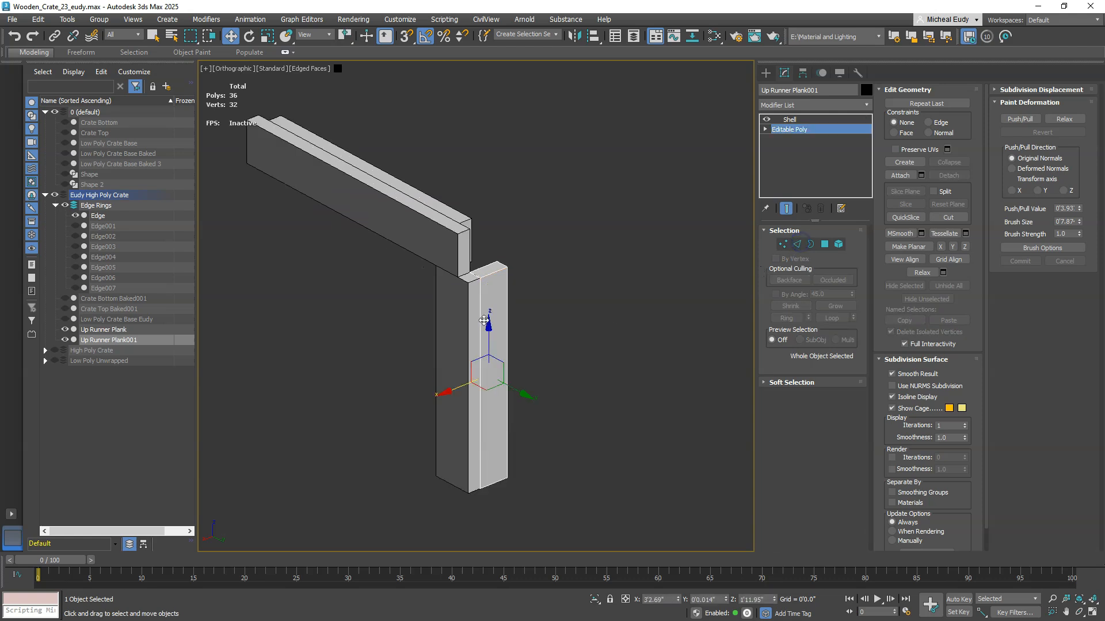
{"action": "scroll", "coordinate": [530, 320], "scroll_direction": "up", "scroll_amount": 2}
{"action": "scroll", "coordinate": [530, 320], "scroll_direction": "down", "scroll_amount": 4}
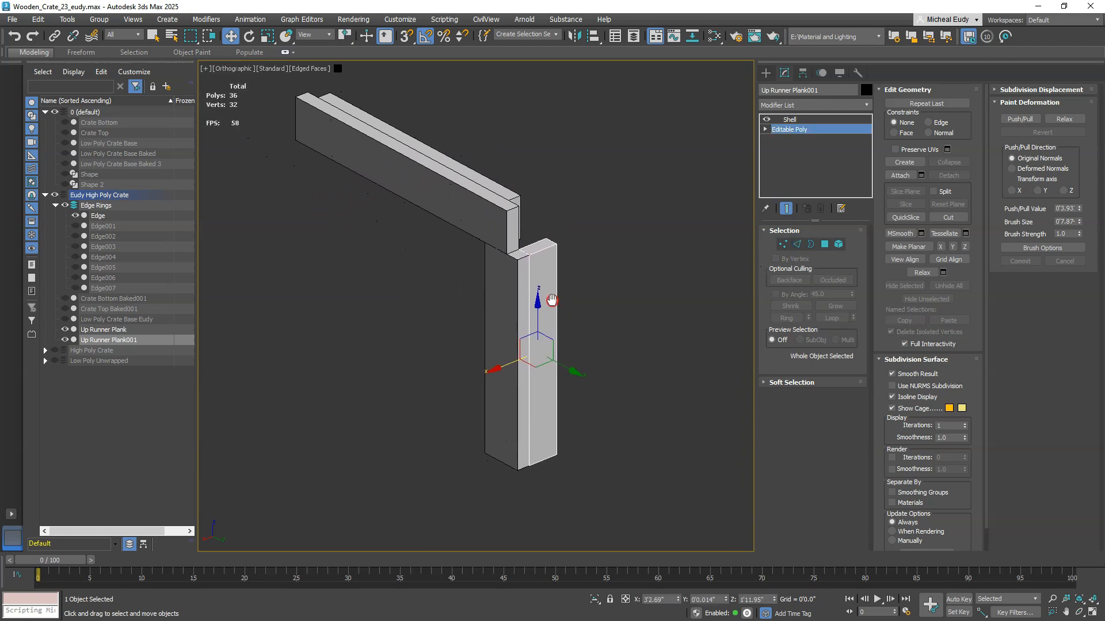
Step: Rotate-clone both corner planks by 90° around the World coordinate center's Z axis as three instances, one pair for each remaining corner
{"action": "left_click_drag", "start_coordinate": [590, 372], "coordinate": [418, 329]}
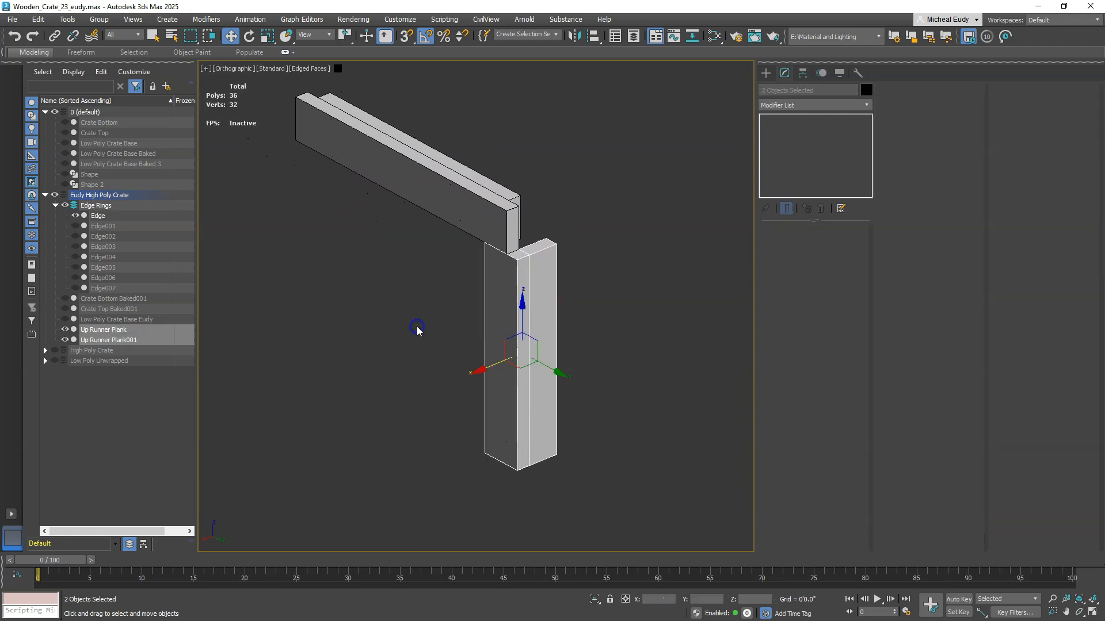
{"action": "right_click", "coordinate": [539, 309]}
{"action": "left_click", "coordinate": [610, 324]}
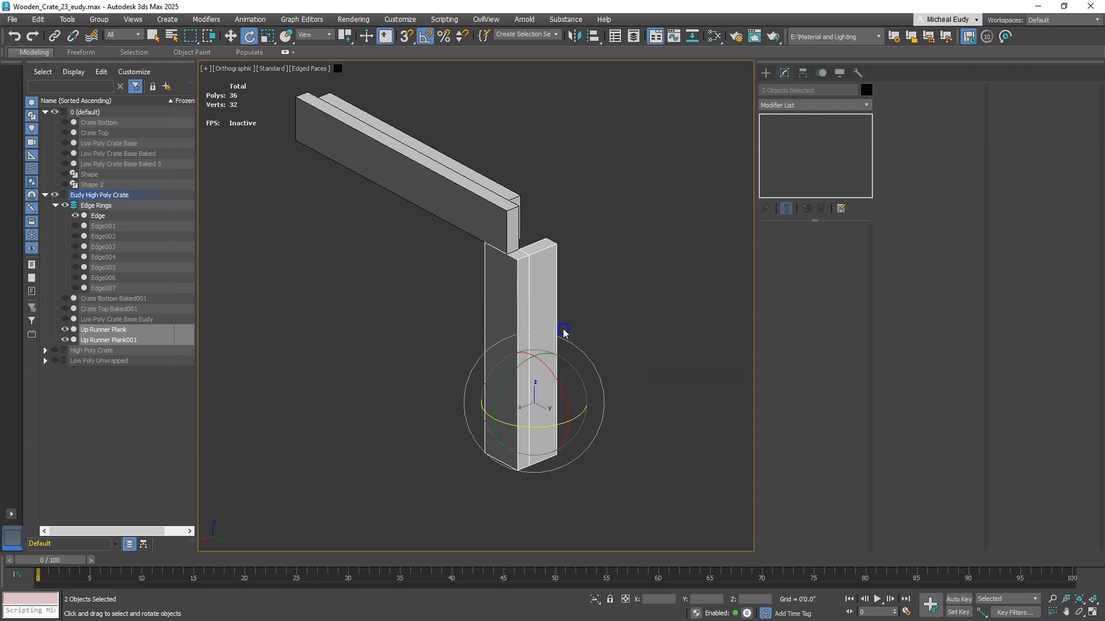
{"action": "left_click", "coordinate": [320, 34]}
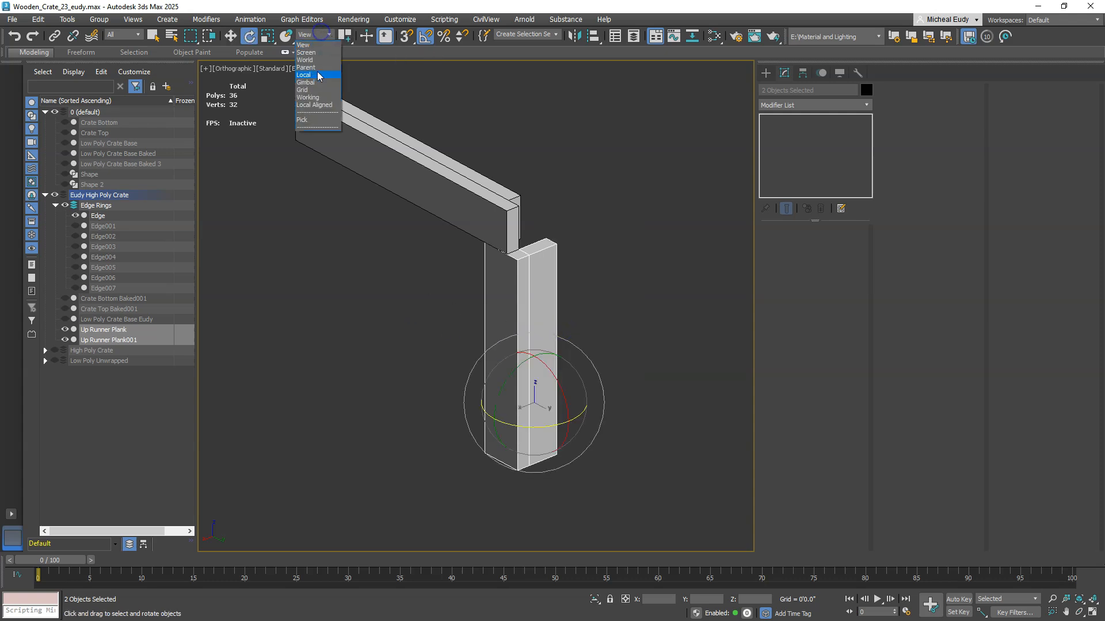
{"action": "left_click", "coordinate": [316, 61]}
{"action": "left_click_drag", "start_coordinate": [344, 37], "coordinate": [345, 92]}
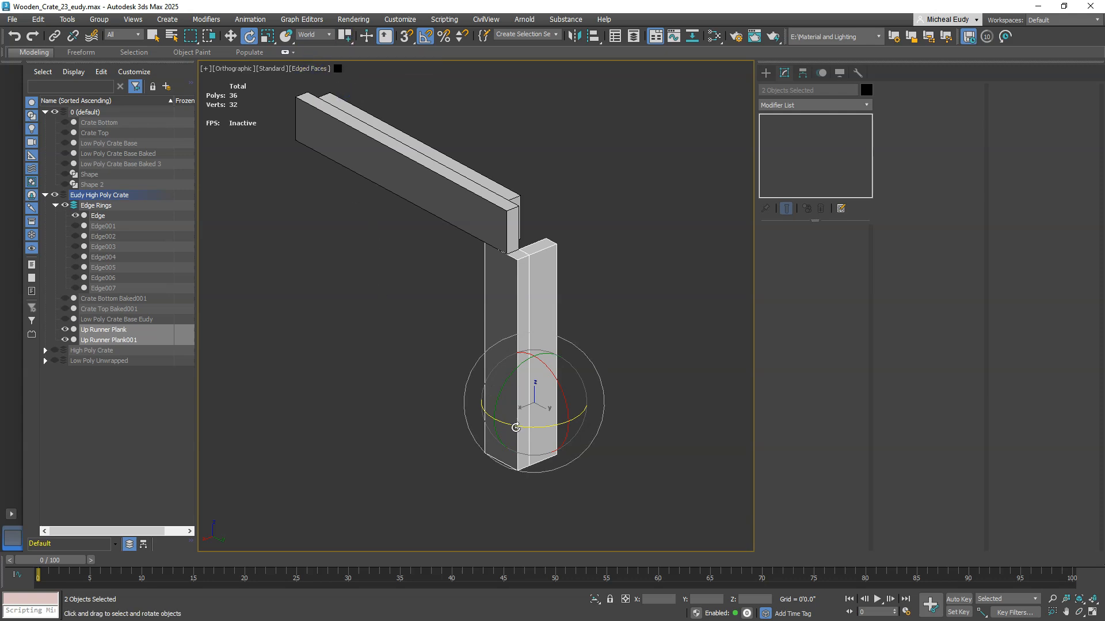
{"action": "left_click_drag", "start_coordinate": [525, 425], "coordinate": [473, 426], "text": "shift"}
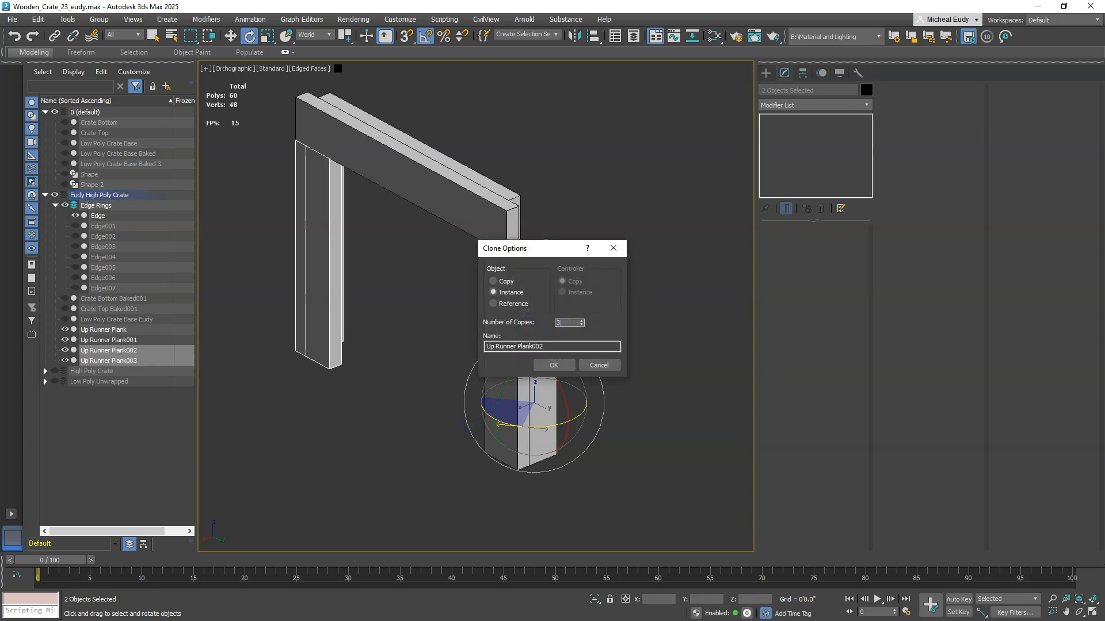
{"action": "left_click", "coordinate": [553, 365]}
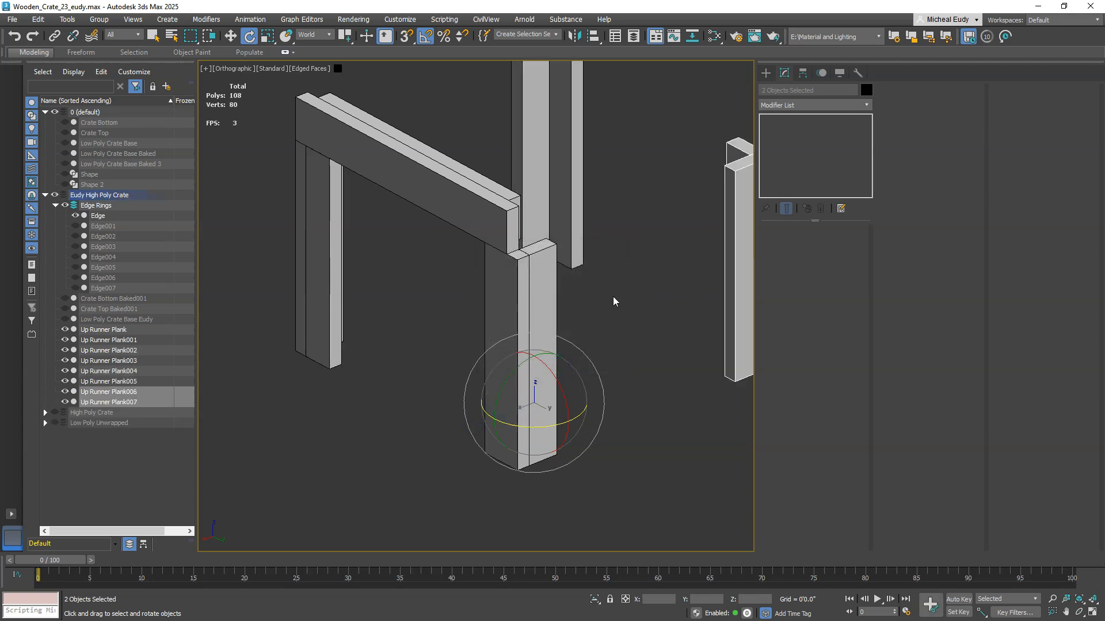
Step: Unhide Edge001 through Edge007 so the full edge rings show with the corner planks, and clear the selection
{"action": "scroll", "coordinate": [561, 342], "scroll_direction": "down", "scroll_amount": 2}
{"action": "middle_click_drag", "start_coordinate": [561, 343], "coordinate": [552, 346]}
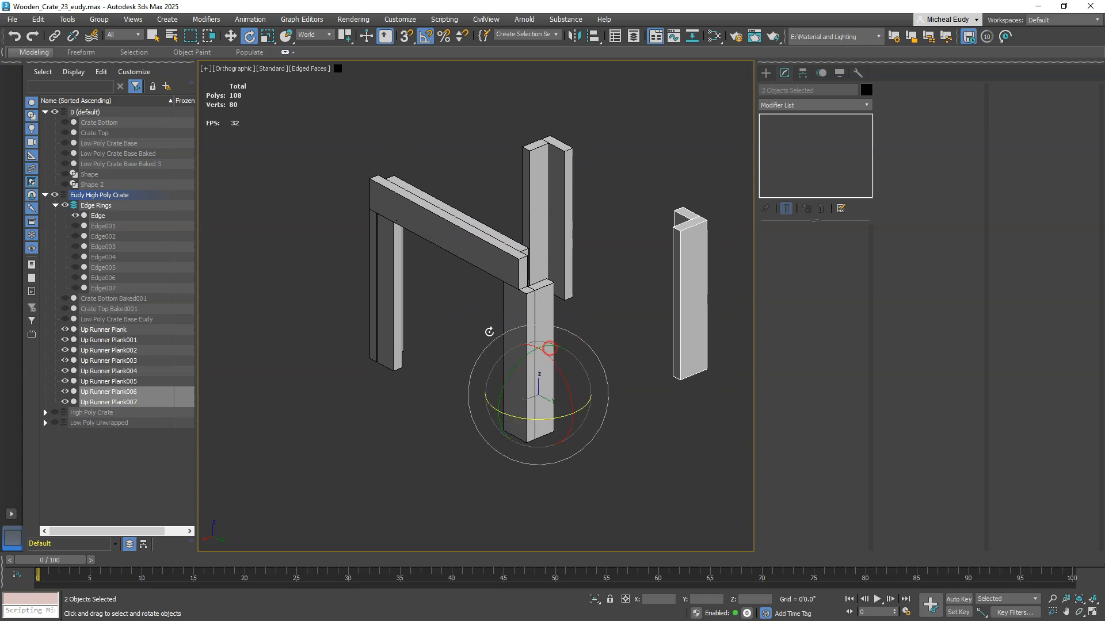
{"action": "left_click", "coordinate": [83, 226]}
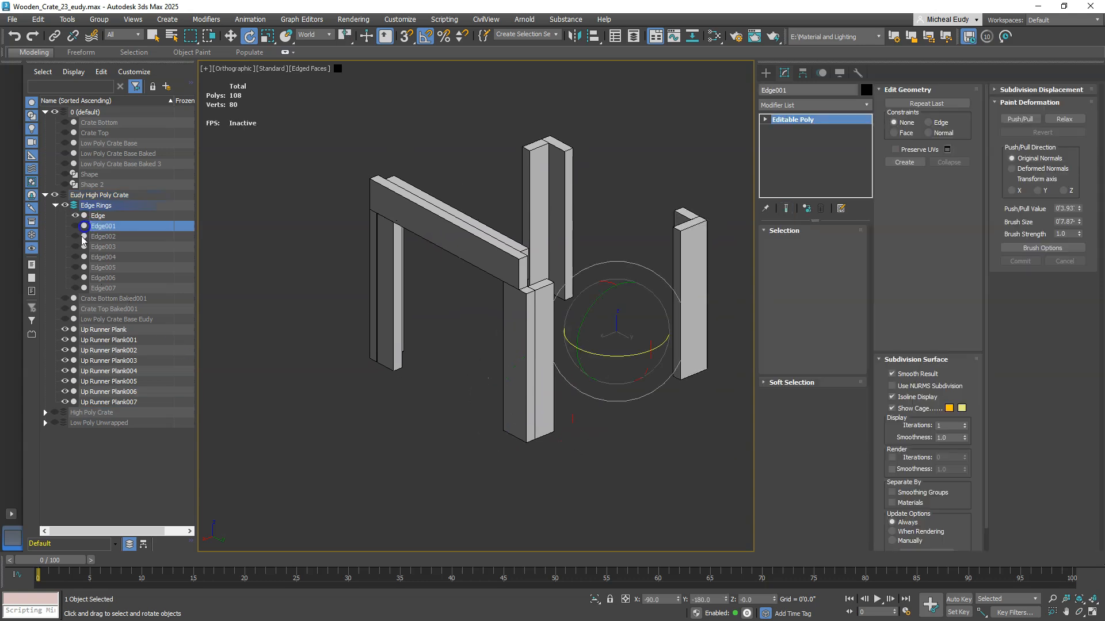
{"action": "left_click", "coordinate": [99, 287], "text": "shift"}
{"action": "left_click", "coordinate": [76, 288]}
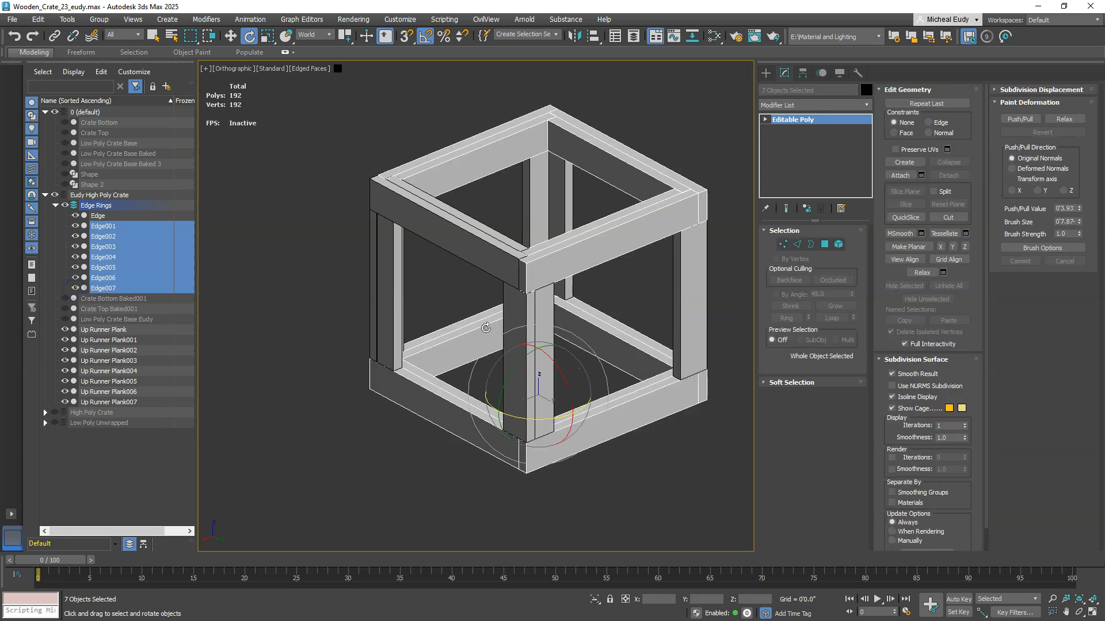
{"action": "left_click", "coordinate": [655, 459]}
Step: Examine how the instanced corner planks fit between the upper and lower edge rings
{"action": "middle_click_drag", "start_coordinate": [643, 408], "coordinate": [576, 408]}
{"action": "left_click", "coordinate": [607, 219]}
{"action": "left_click", "coordinate": [623, 303]}
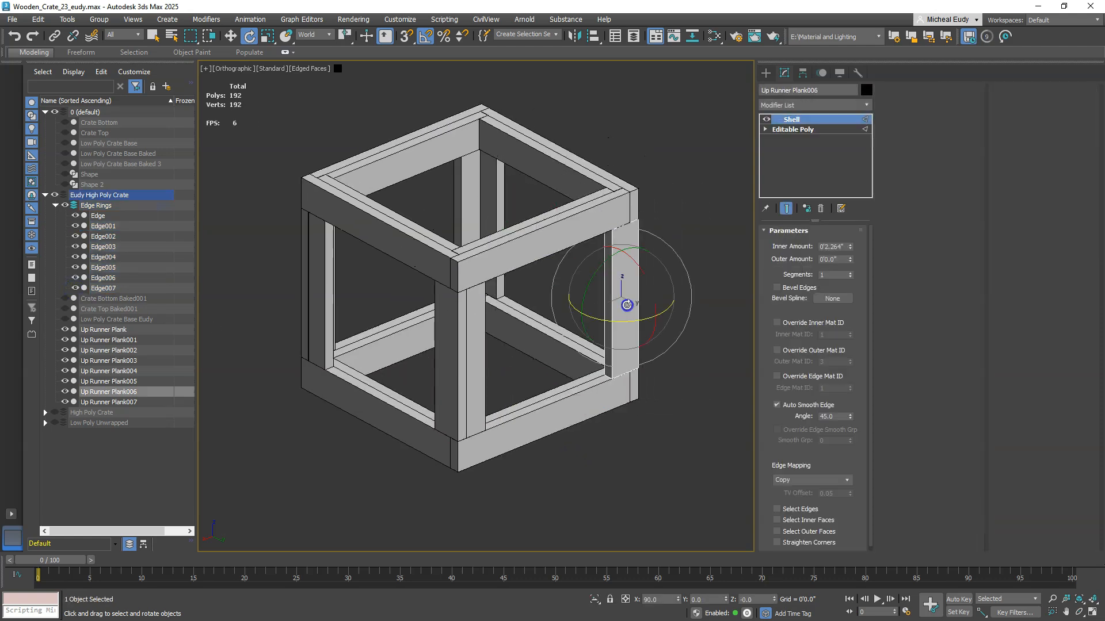
{"action": "left_click", "coordinate": [466, 377]}
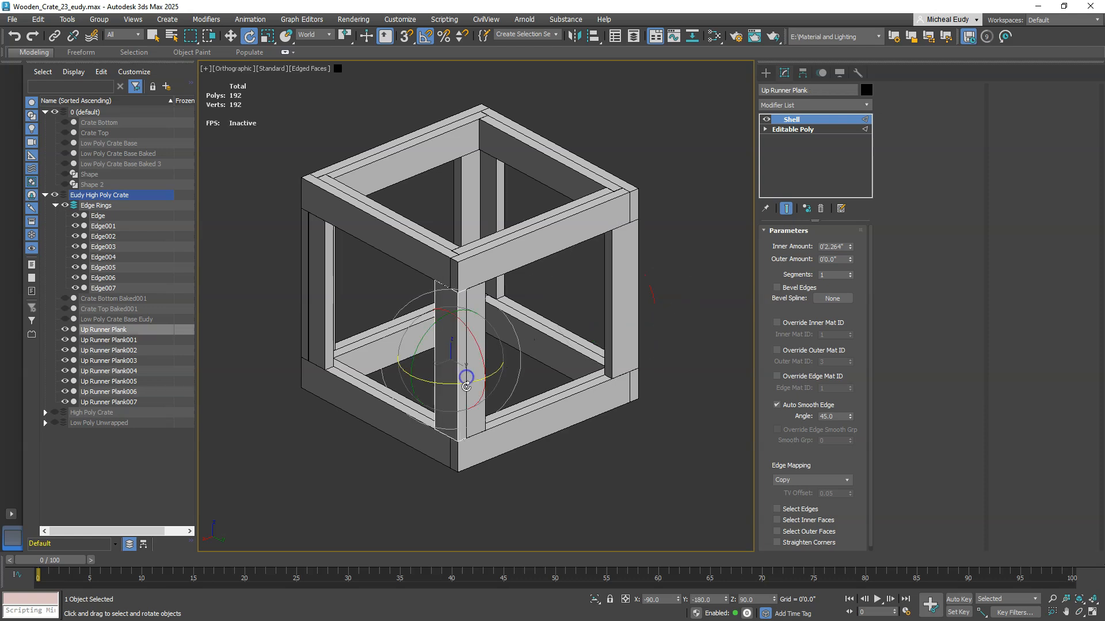
{"action": "left_click", "coordinate": [558, 447]}
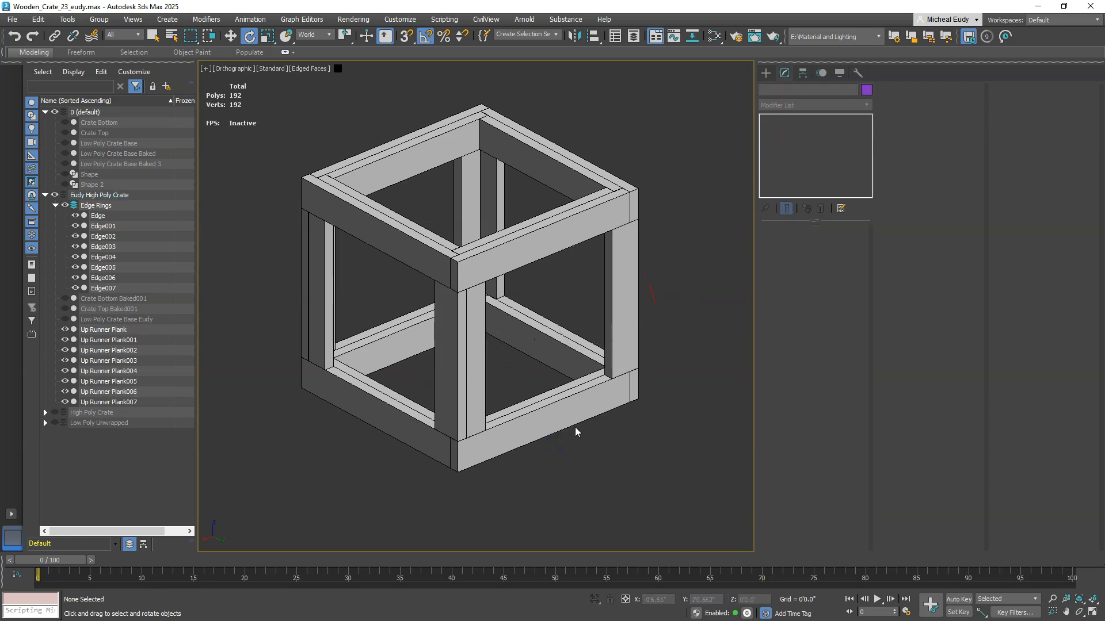
{"action": "scroll", "coordinate": [378, 393], "scroll_direction": "up", "scroll_amount": 4}
{"action": "middle_click_drag", "start_coordinate": [378, 393], "coordinate": [375, 397], "text": "alt"}
{"action": "scroll", "coordinate": [566, 344], "scroll_direction": "down", "scroll_amount": 3}
{"action": "middle_click_drag", "start_coordinate": [567, 343], "coordinate": [546, 357], "text": "alt"}
{"action": "middle_click_drag", "start_coordinate": [611, 293], "coordinate": [517, 331]}
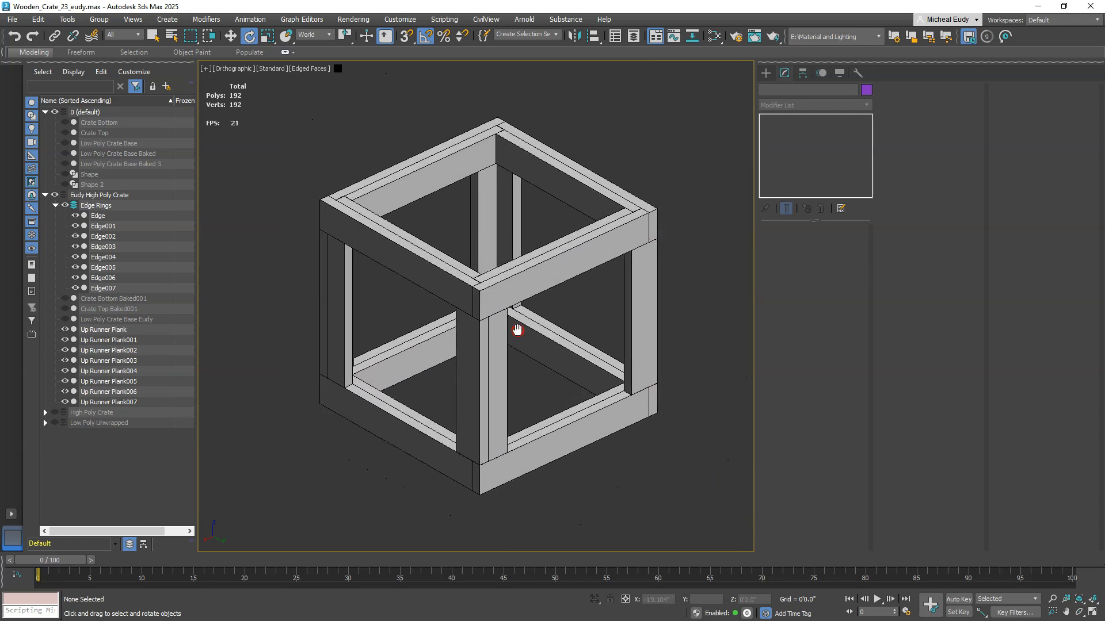
Step: Select all edge ring pieces and corner planks of the frame and add a Chamfer modifier to them
{"action": "scroll", "coordinate": [517, 330], "scroll_direction": "down", "scroll_amount": 2}
{"action": "left_click_drag", "start_coordinate": [353, 140], "coordinate": [656, 452]}
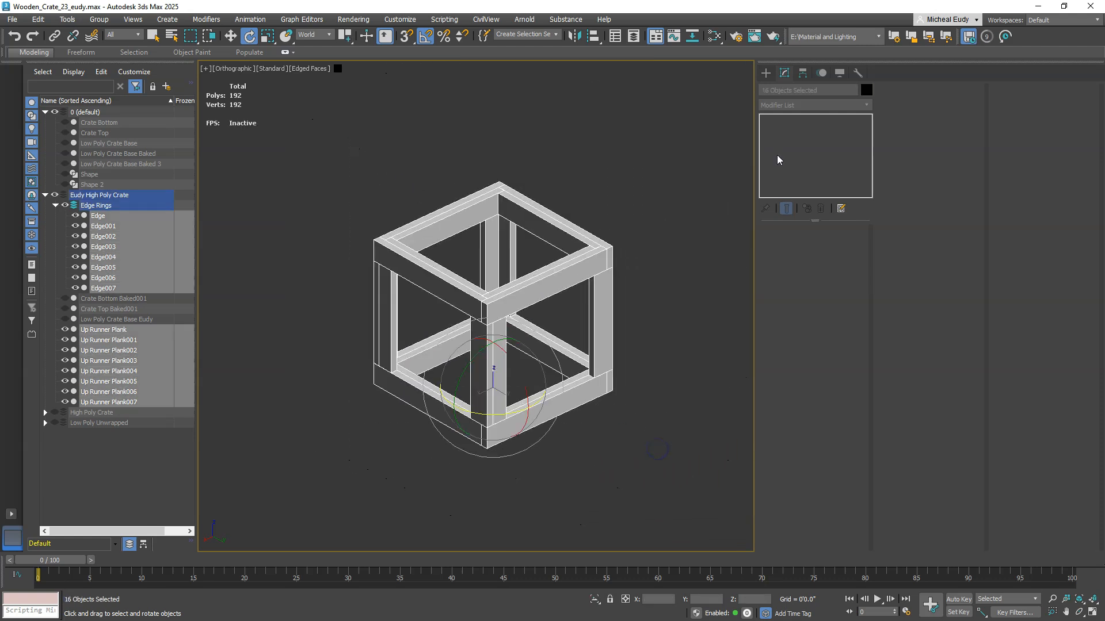
{"action": "left_click", "coordinate": [804, 105]}
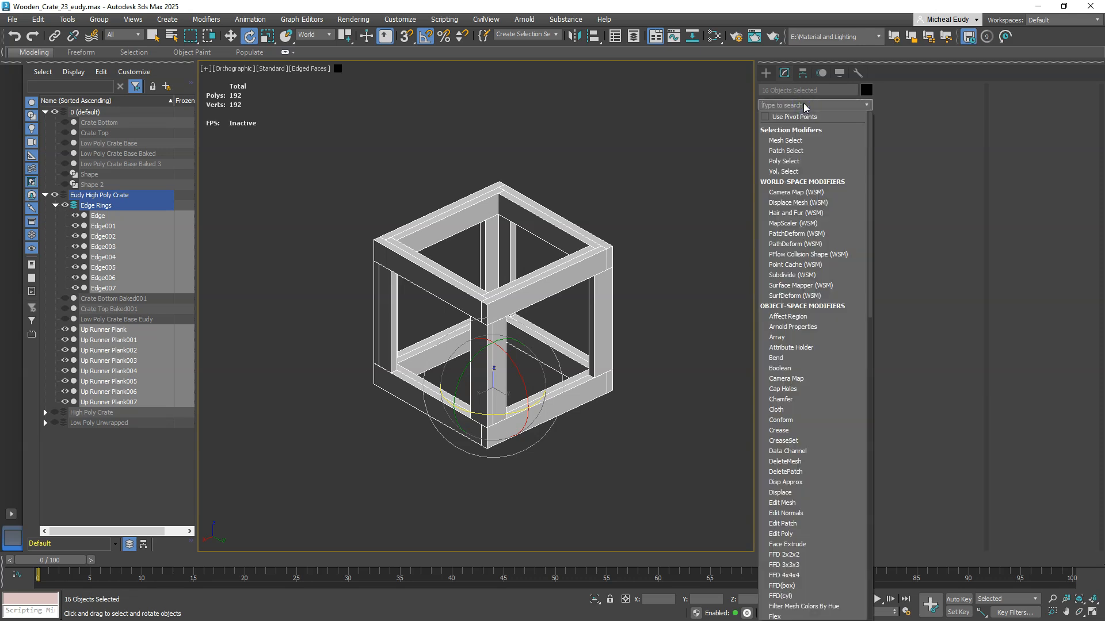
{"action": "type", "text": "cha"}
{"action": "left_click", "coordinate": [780, 133]}
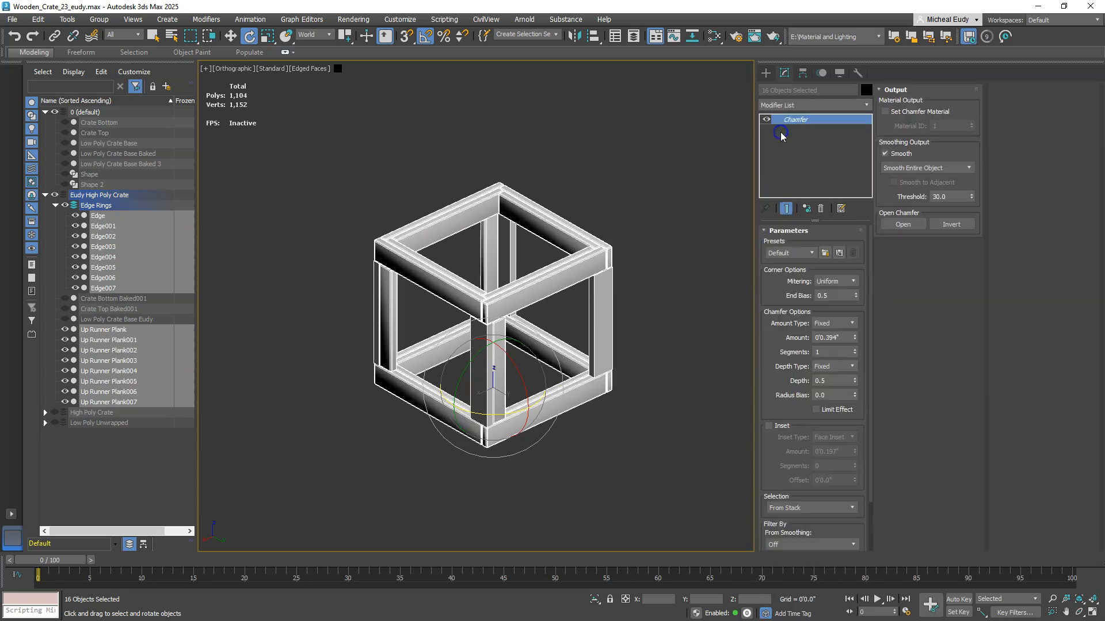
Step: Set the Chamfer amount to 0'0.2" and the segments to 3 for the whole frame
{"action": "scroll", "coordinate": [523, 288], "scroll_direction": "up", "scroll_amount": 10}
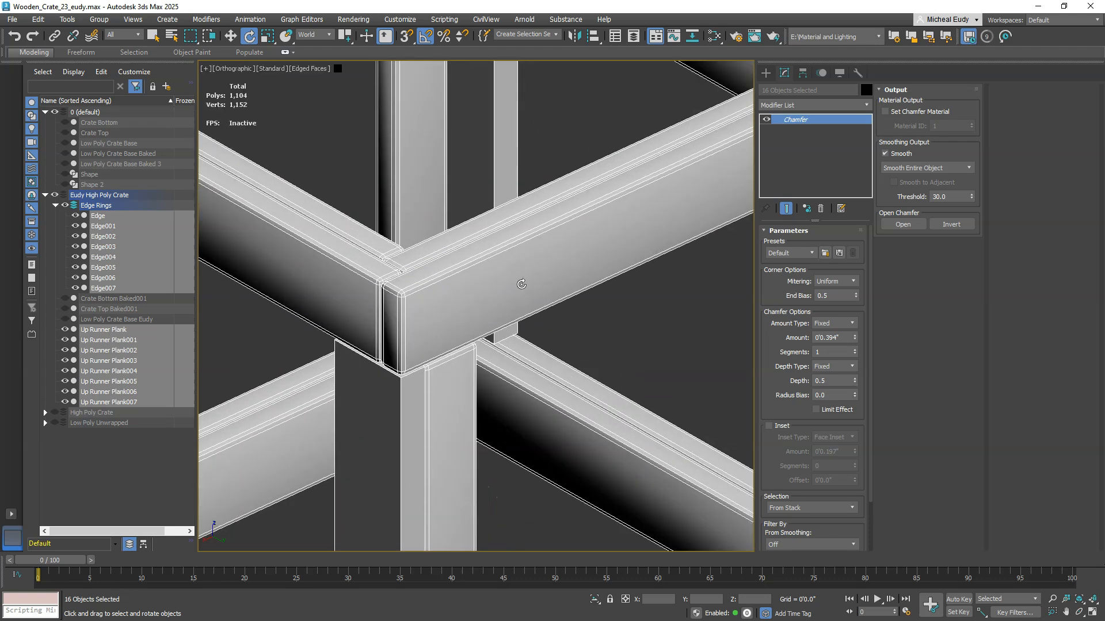
{"action": "left_click", "coordinate": [835, 339]}
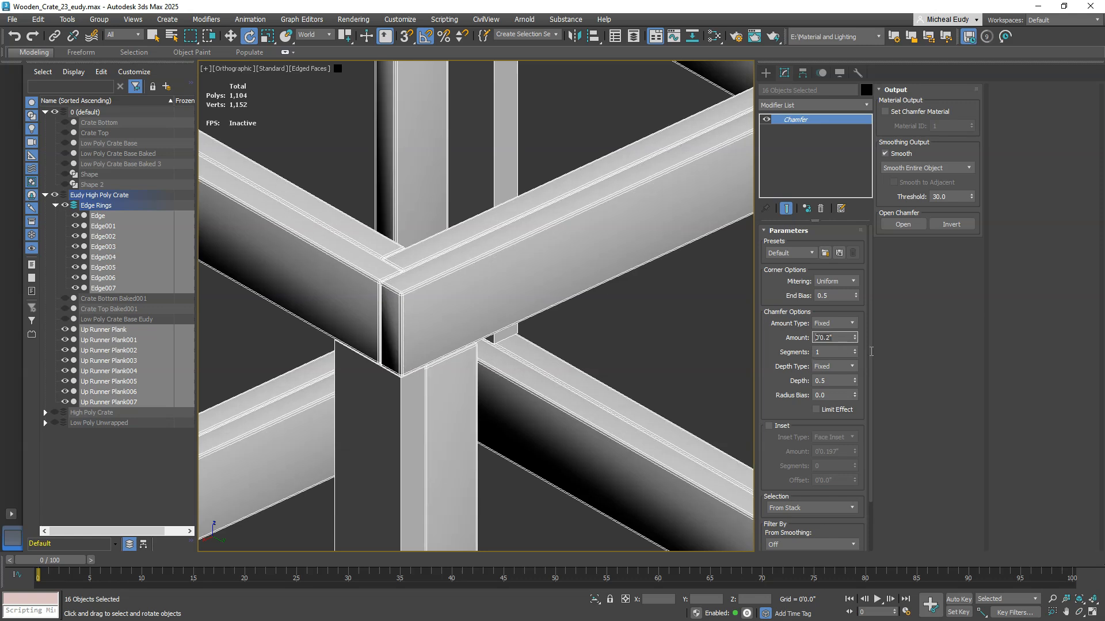
{"action": "left_click", "coordinate": [855, 350]}
{"action": "left_click", "coordinate": [855, 350]}
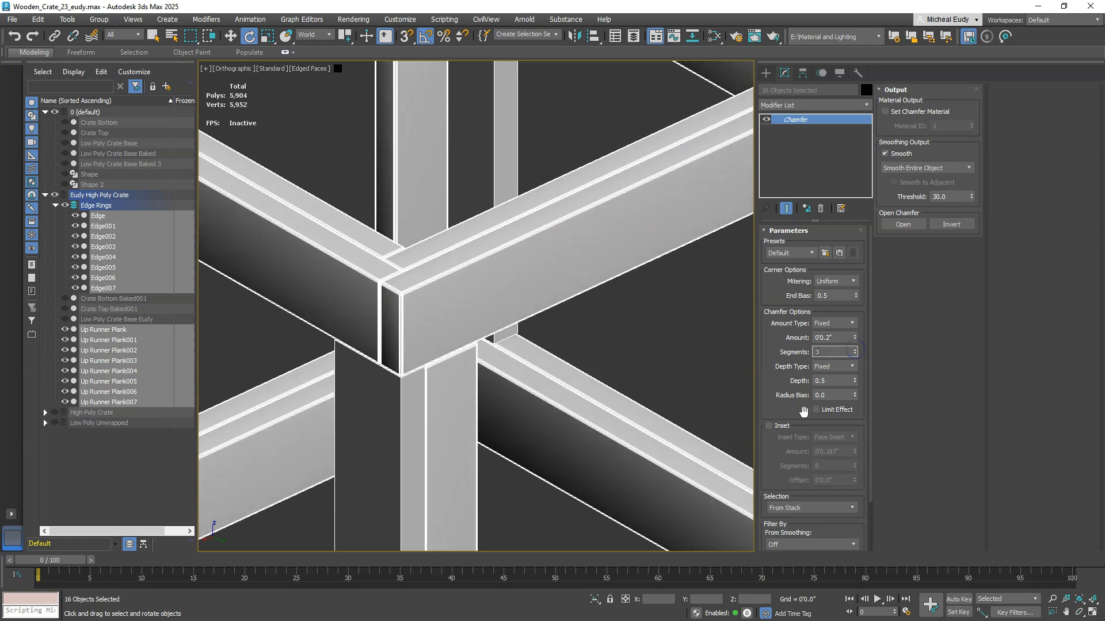
Step: Enable the Chamfer's Inset option, turn off edged faces, and inspect the shaded bevels where the corner planks meet the edge rings
{"action": "left_click", "coordinate": [768, 426]}
{"action": "key", "text": "z"}
{"action": "key", "text": "F4"}
{"action": "mouse_move", "coordinate": [468, 305]}
{"action": "middle_mouse_down"}
{"action": "mouse_move", "coordinate": [503, 264]}
{"action": "mouse_move", "coordinate": [519, 283]}
{"action": "mouse_move", "coordinate": [482, 373]}
{"action": "mouse_move", "coordinate": [484, 362]}
{"action": "middle_mouse_up"}
{"action": "scroll", "coordinate": [512, 305], "scroll_direction": "down", "scroll_amount": 2}
{"action": "scroll", "coordinate": [510, 357], "scroll_direction": "up", "scroll_amount": 2}
{"action": "scroll", "coordinate": [517, 357], "scroll_direction": "up", "scroll_amount": 5}
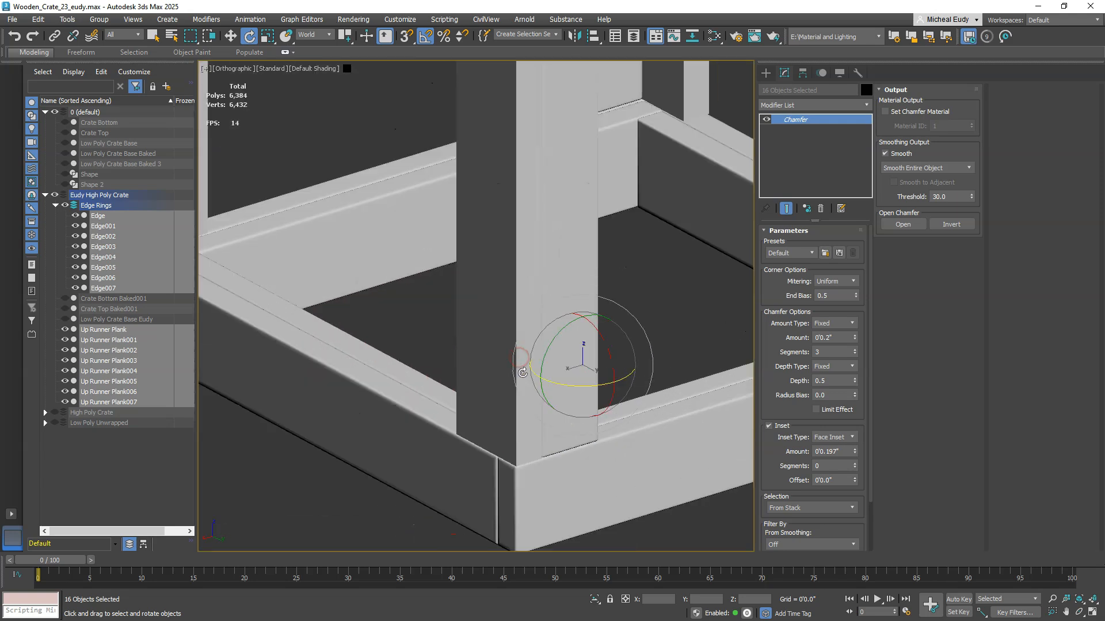
{"action": "middle_click_drag", "start_coordinate": [530, 377], "coordinate": [579, 398], "text": "alt"}
{"action": "scroll", "coordinate": [579, 398], "scroll_direction": "down", "scroll_amount": 10}
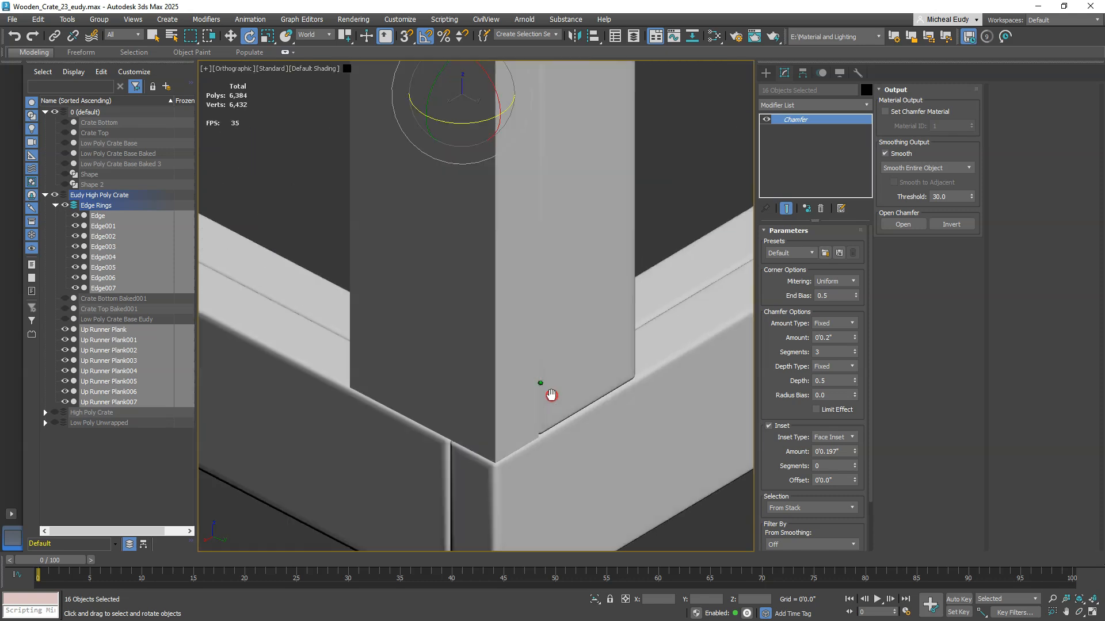
{"action": "scroll", "coordinate": [536, 376], "scroll_direction": "up", "scroll_amount": 3}
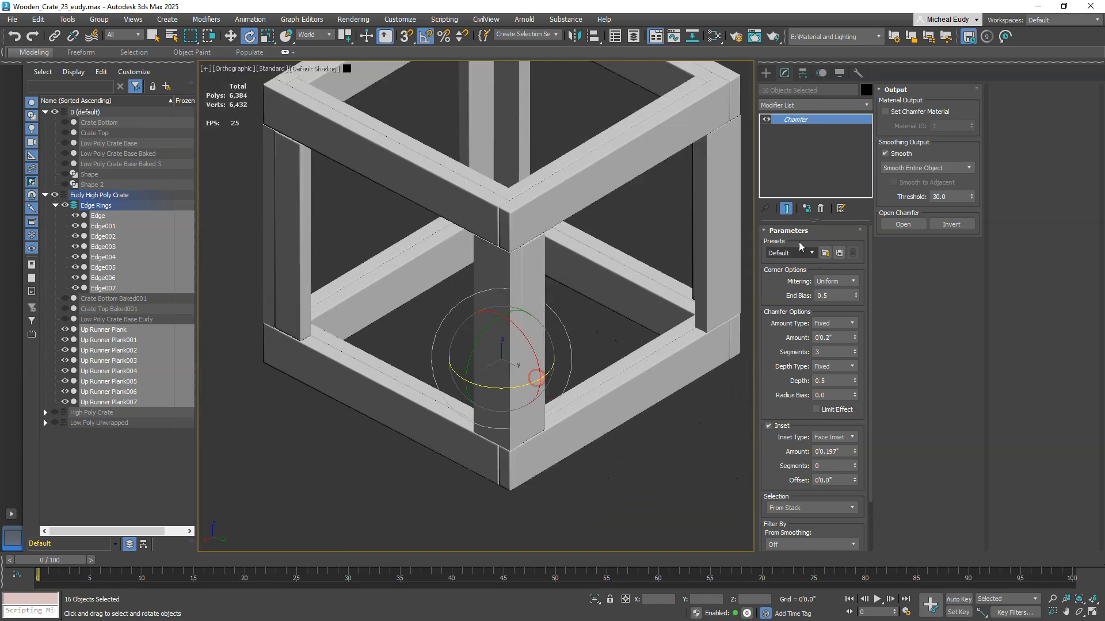
Step: Delete the Chamfer modifier from all edge ring pieces and corner planks of the frame
{"action": "left_click", "coordinate": [820, 212]}
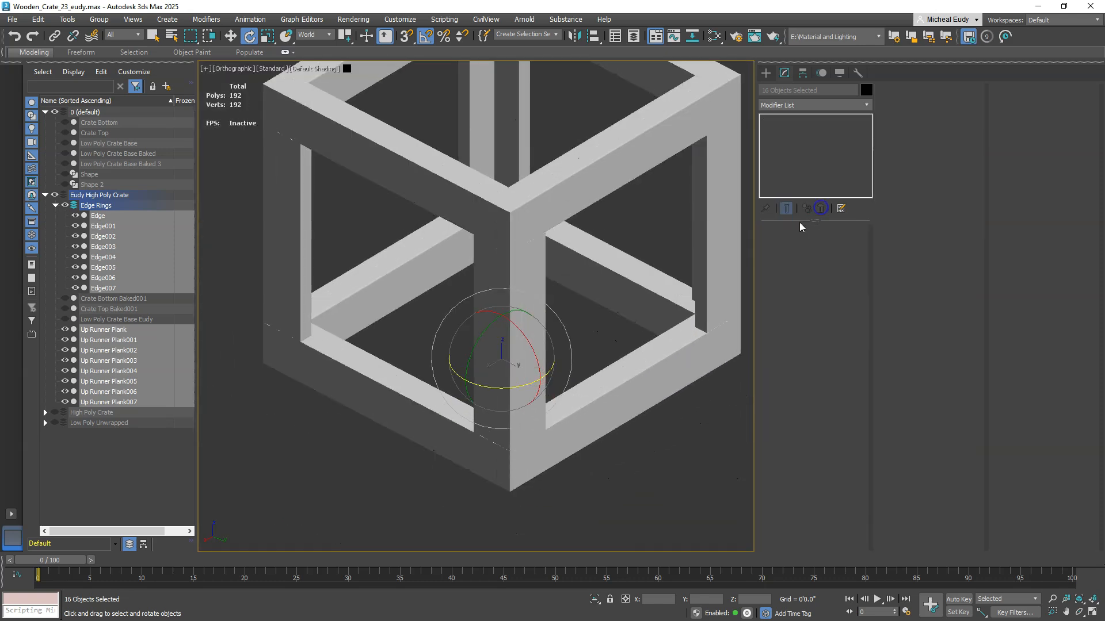
{"action": "left_click", "coordinate": [613, 415]}
{"action": "scroll", "coordinate": [513, 423], "scroll_direction": "down", "scroll_amount": 2}
{"action": "scroll", "coordinate": [530, 399], "scroll_direction": "down", "scroll_amount": 1}
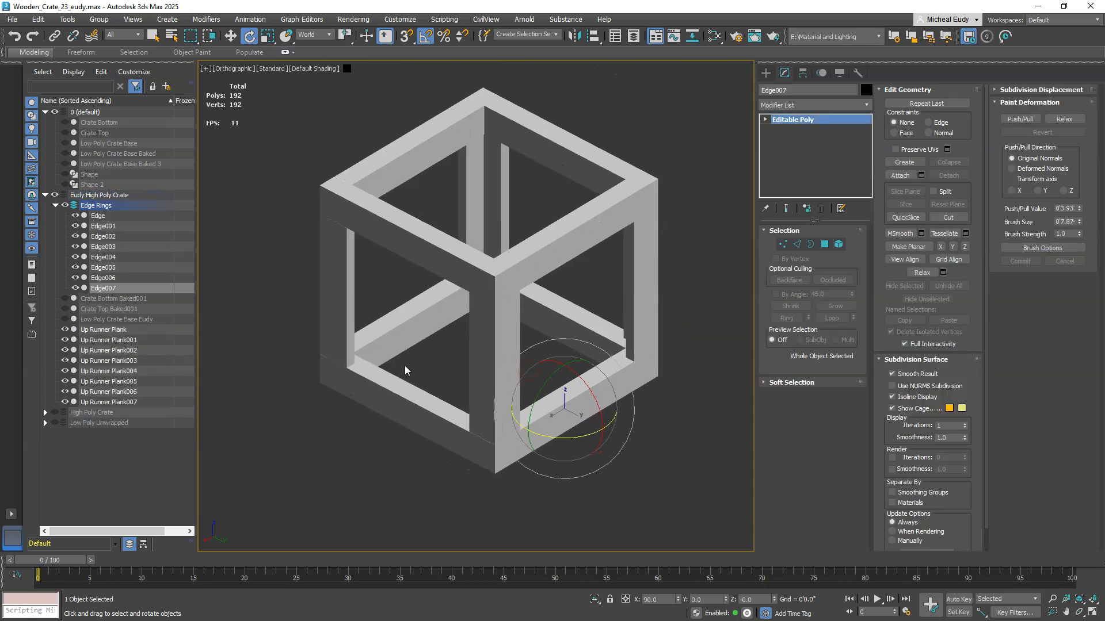
{"action": "scroll", "coordinate": [490, 328], "scroll_direction": "down", "scroll_amount": 2}
{"action": "middle_click_drag", "start_coordinate": [491, 327], "coordinate": [514, 340]}
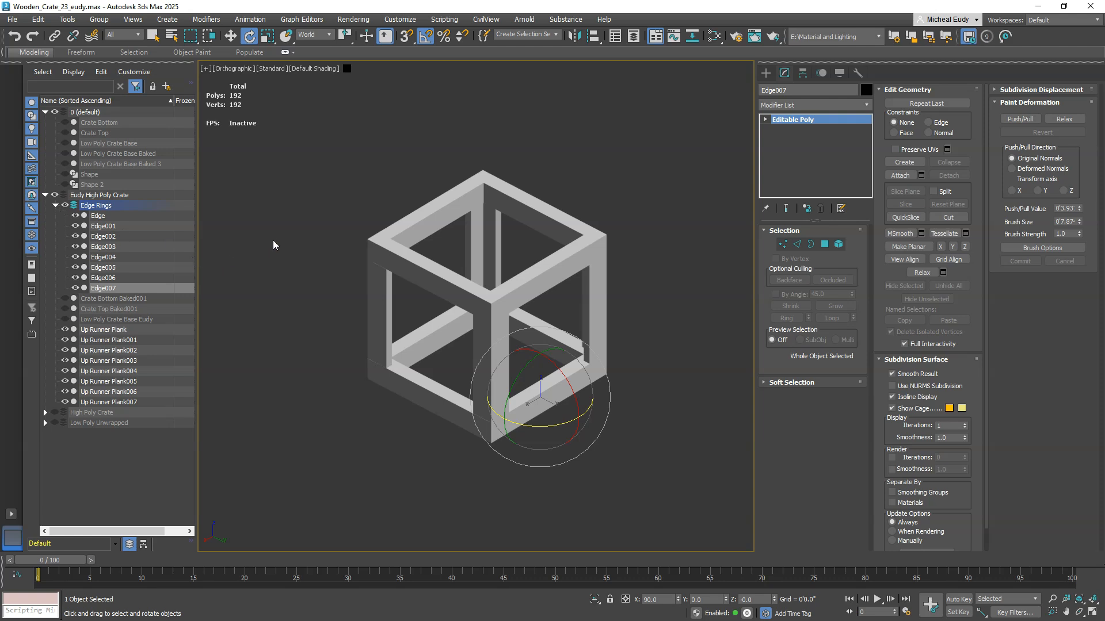
Step: Clone all edge ring pieces and corner planks of the frame as copies and put the copies on a new layer
{"action": "left_click_drag", "start_coordinate": [323, 135], "coordinate": [656, 483]}
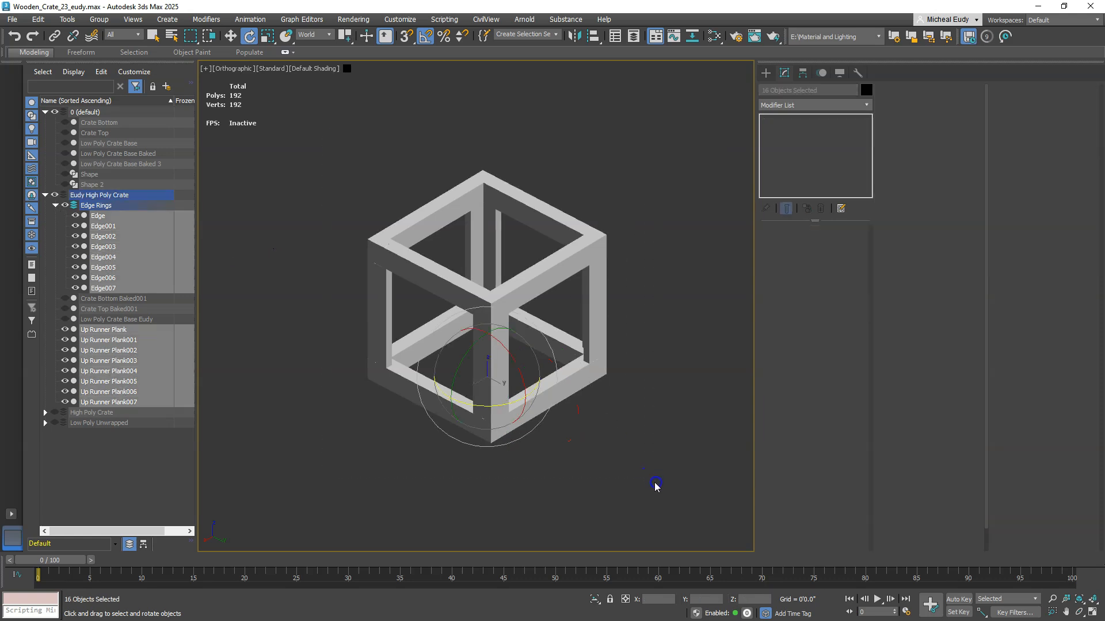
{"action": "right_click", "coordinate": [571, 419]}
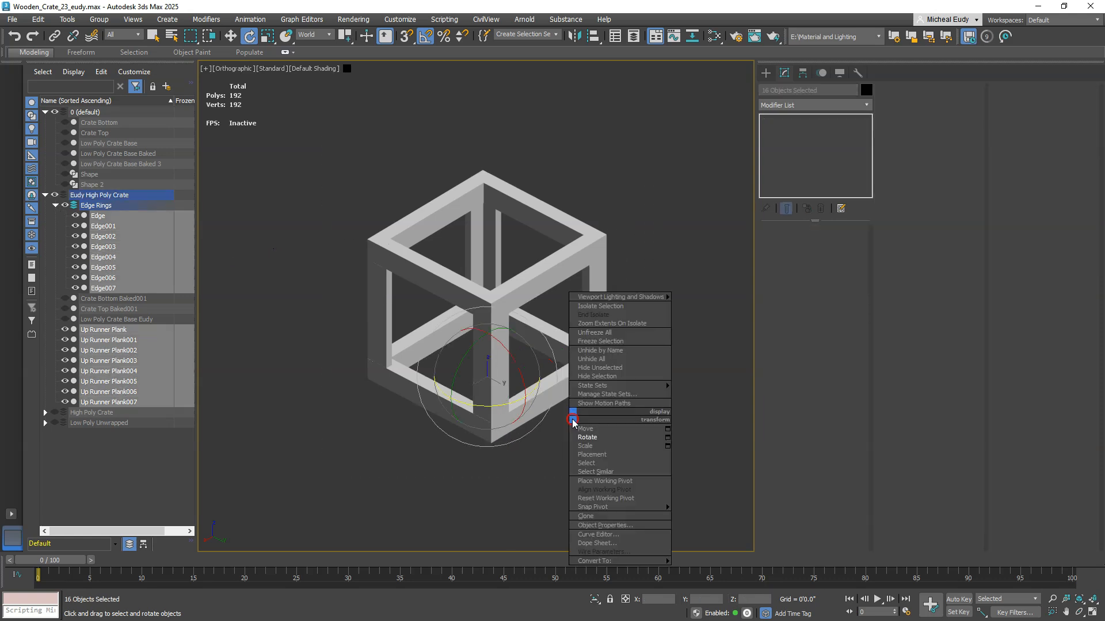
{"action": "left_click", "coordinate": [598, 516]}
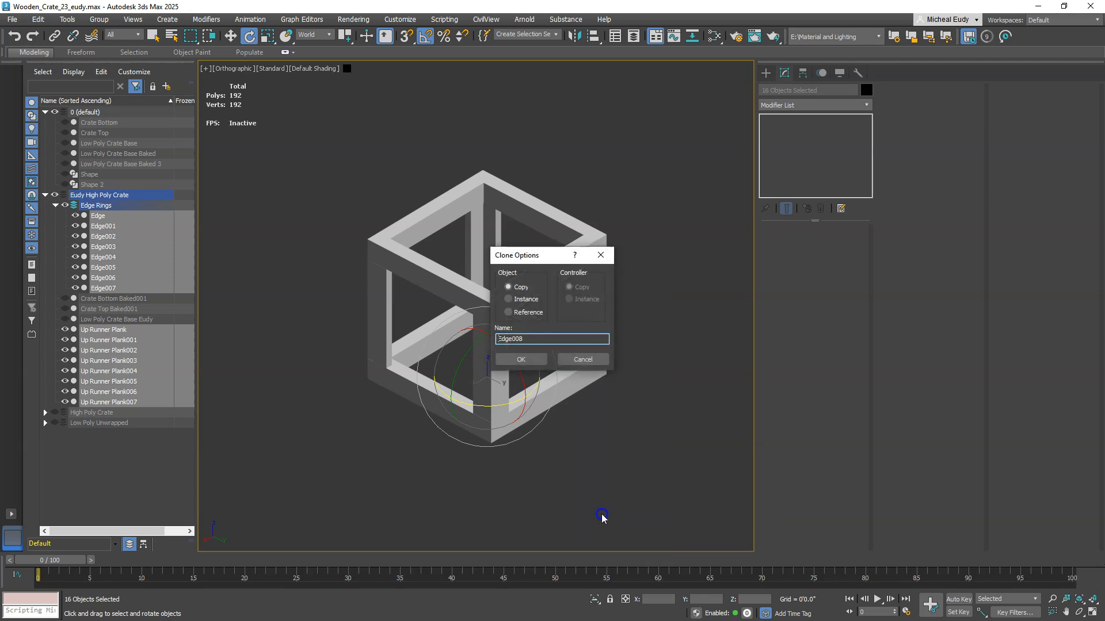
{"action": "left_click", "coordinate": [525, 339]}
{"action": "left_click", "coordinate": [524, 359]}
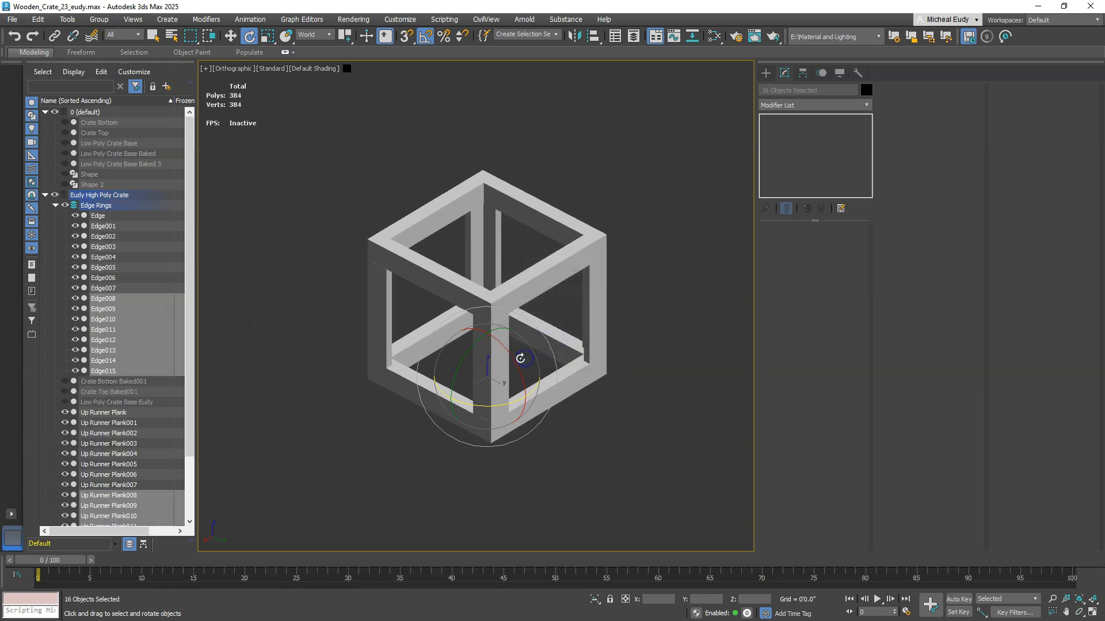
{"action": "right_click", "coordinate": [122, 298]}
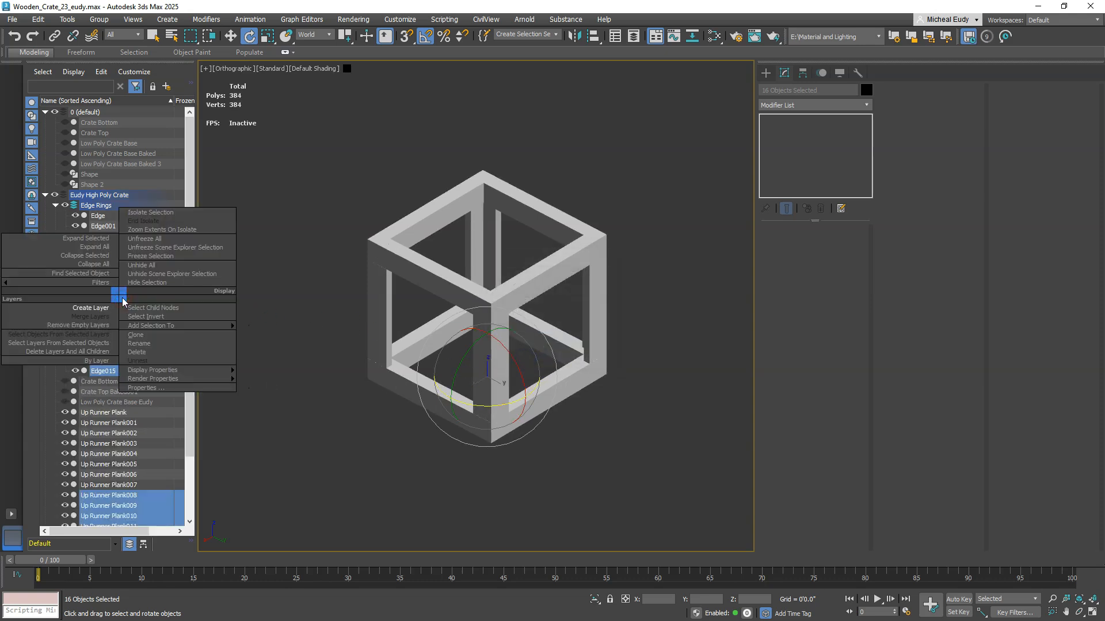
{"action": "left_click", "coordinate": [112, 309]}
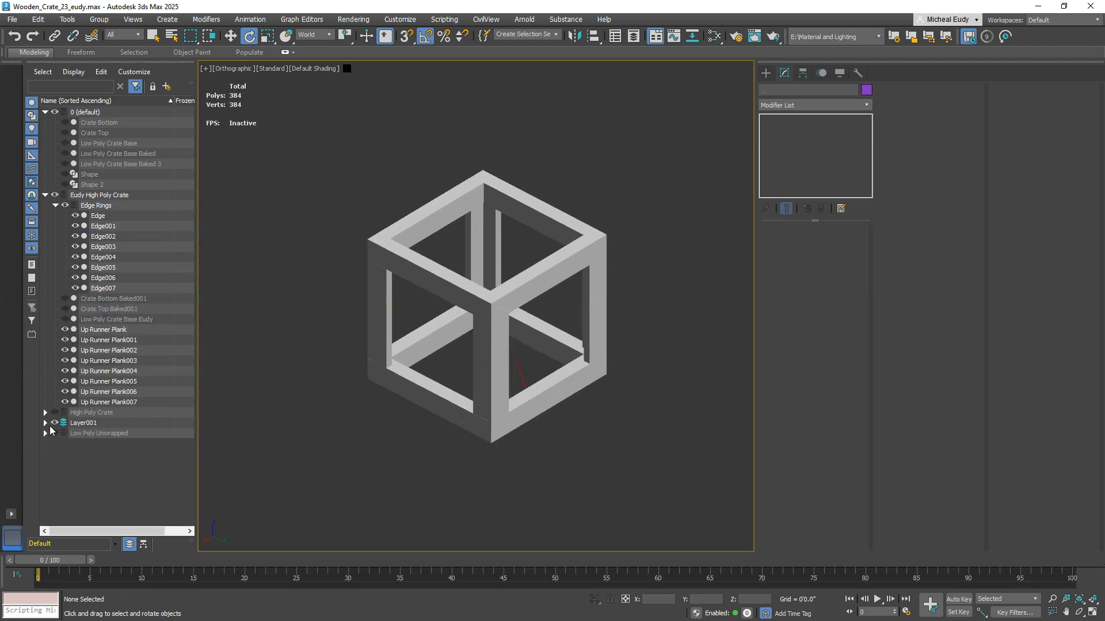
Step: Collapse the Edge Rings group, hide the Eudy High Poly Crate layer, and expand Layer001 to list the copied frame pieces
{"action": "left_click", "coordinate": [56, 206]}
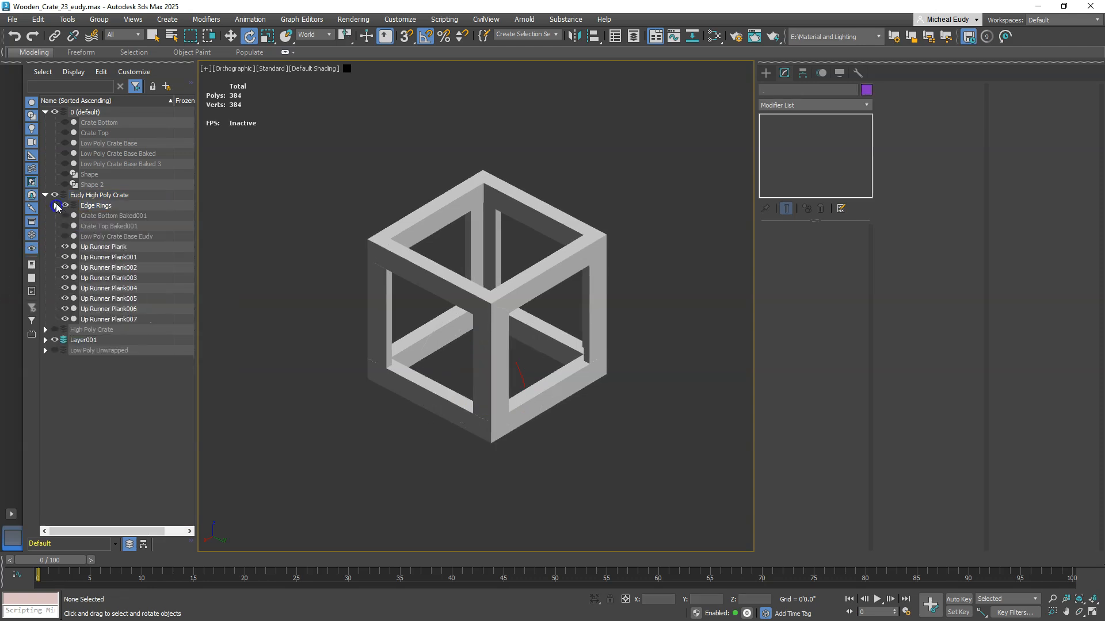
{"action": "left_click", "coordinate": [54, 195]}
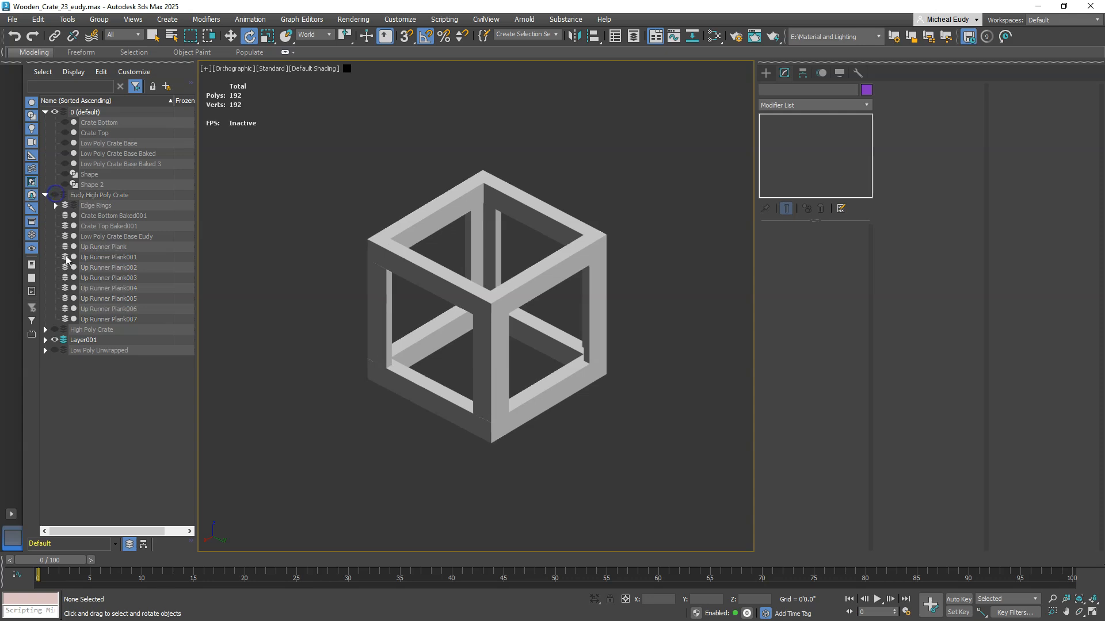
{"action": "left_click", "coordinate": [54, 340]}
{"action": "left_click", "coordinate": [54, 340]}
{"action": "left_click", "coordinate": [45, 340]}
{"action": "scroll", "coordinate": [322, 361], "scroll_direction": "down", "scroll_amount": 3}
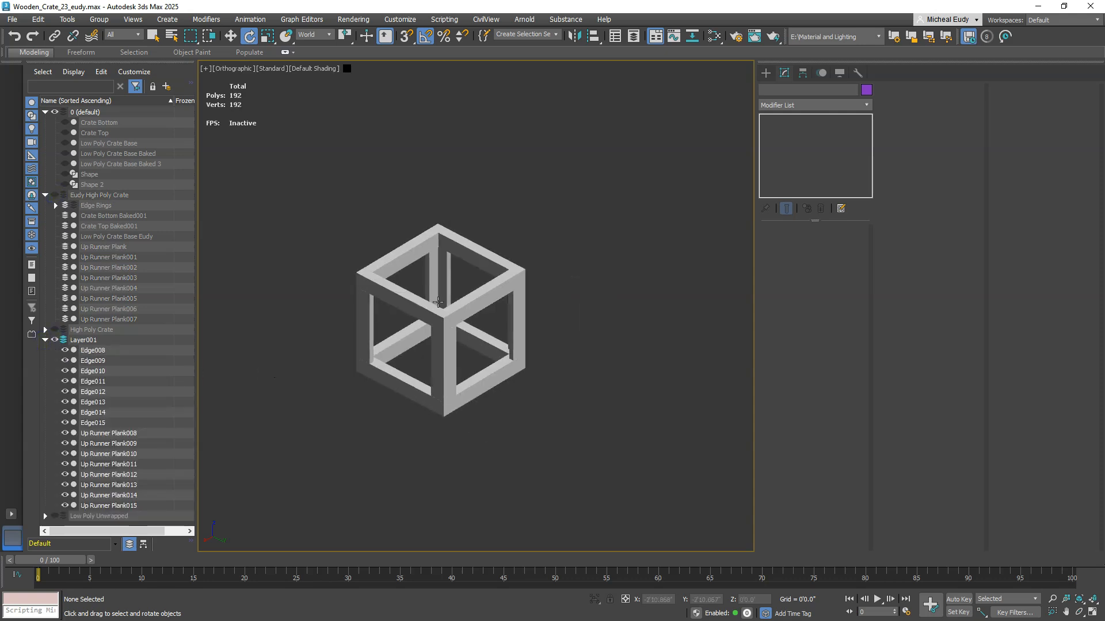
Step: Try attaching the eight Up Runner Planks, 008 to 015, to frame piece Edge011, and undo the attachment
{"action": "scroll", "coordinate": [437, 302], "scroll_direction": "up", "scroll_amount": 3}
{"action": "left_click", "coordinate": [500, 308]}
{"action": "key", "text": "F4"}
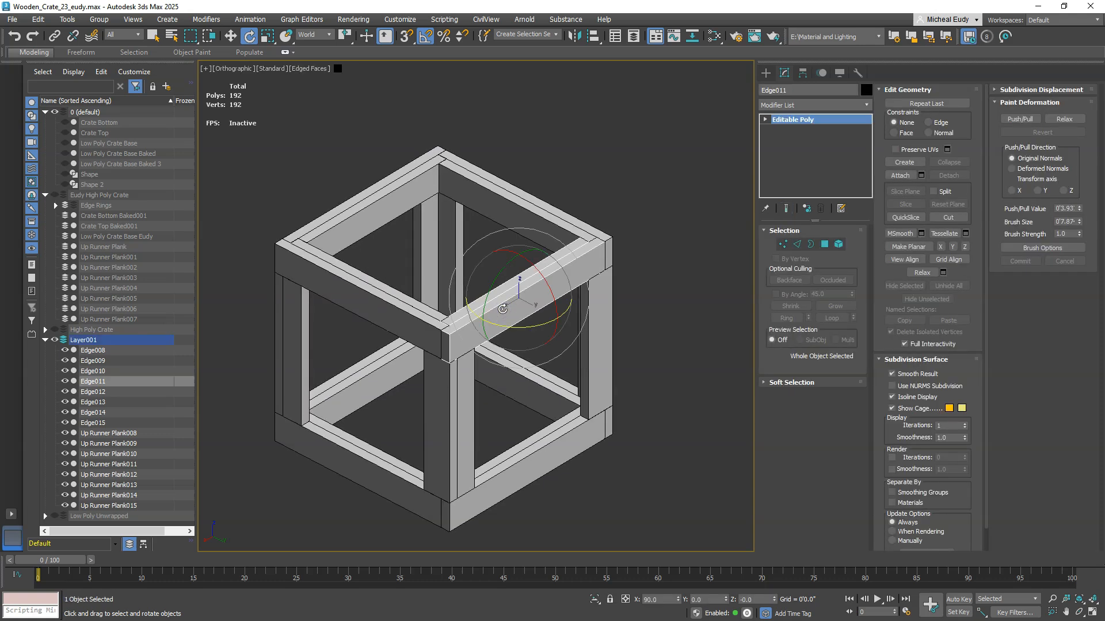
{"action": "right_click", "coordinate": [502, 309]}
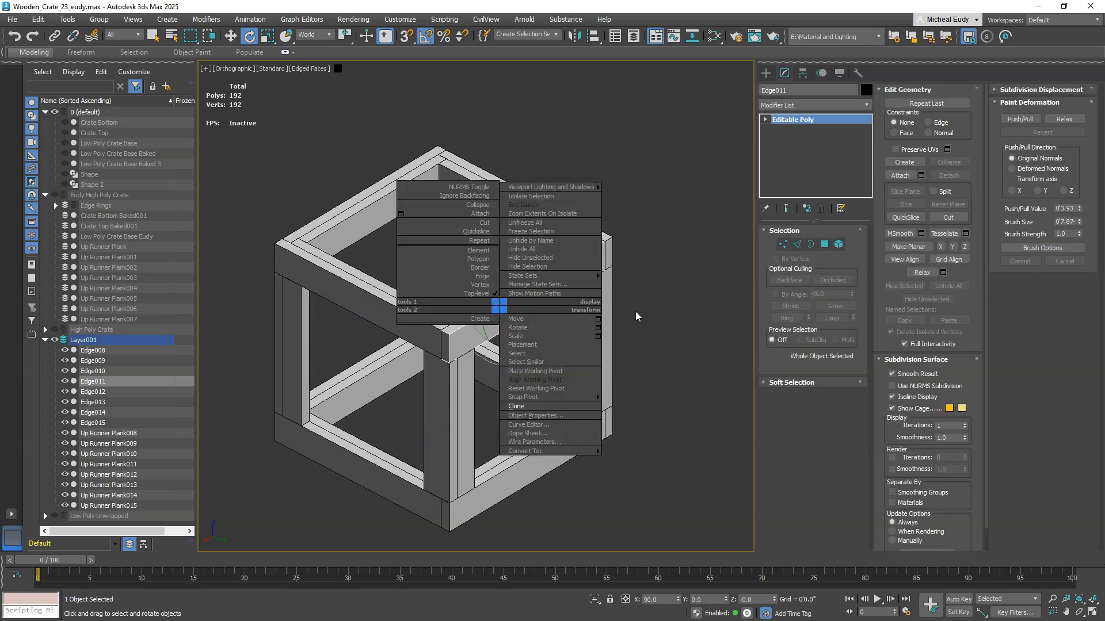
{"action": "left_click", "coordinate": [684, 277]}
{"action": "left_click", "coordinate": [922, 176]}
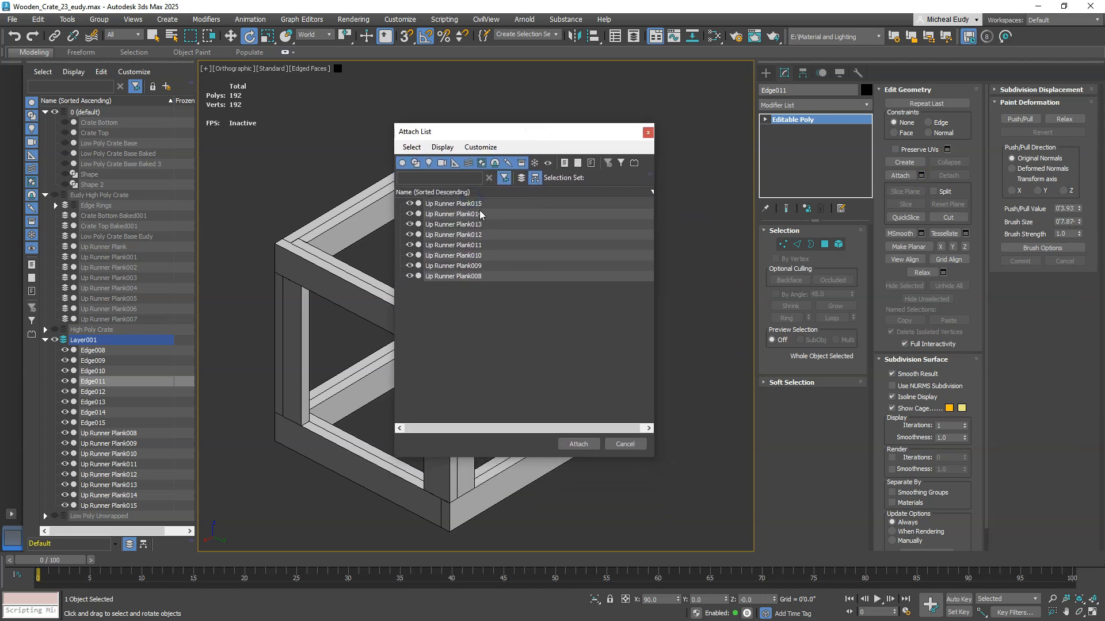
{"action": "left_click", "coordinate": [480, 204]}
{"action": "left_click", "coordinate": [480, 276], "text": "shift"}
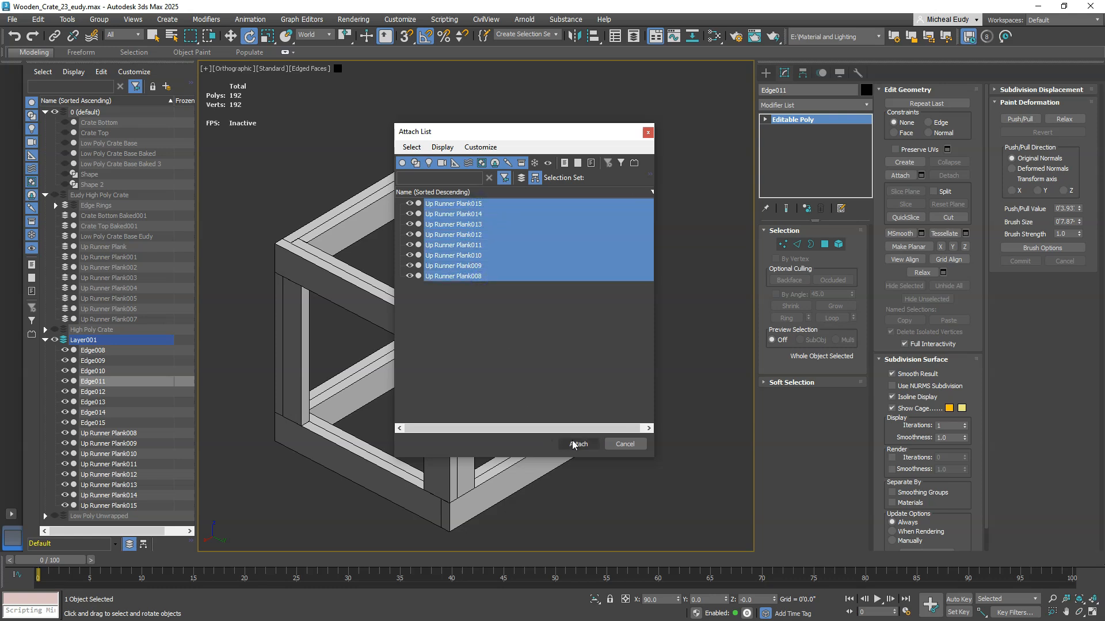
{"action": "left_click", "coordinate": [572, 441]}
{"action": "middle_click_drag", "start_coordinate": [558, 361], "coordinate": [600, 259]}
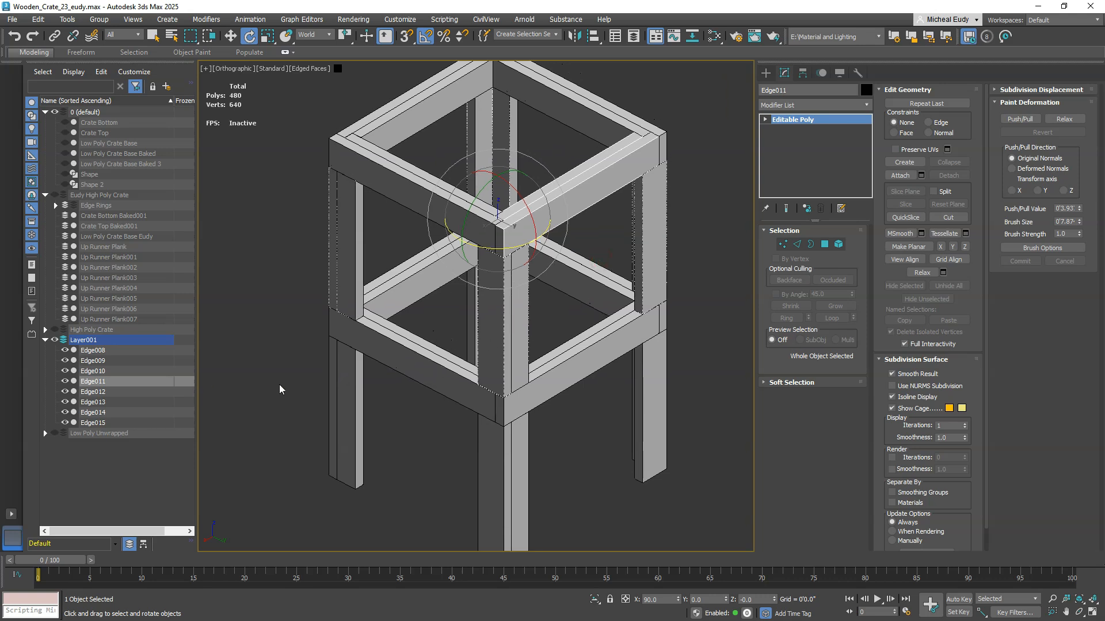
{"action": "key", "text": "ctrl+z"}
{"action": "left_click", "coordinate": [323, 444]}
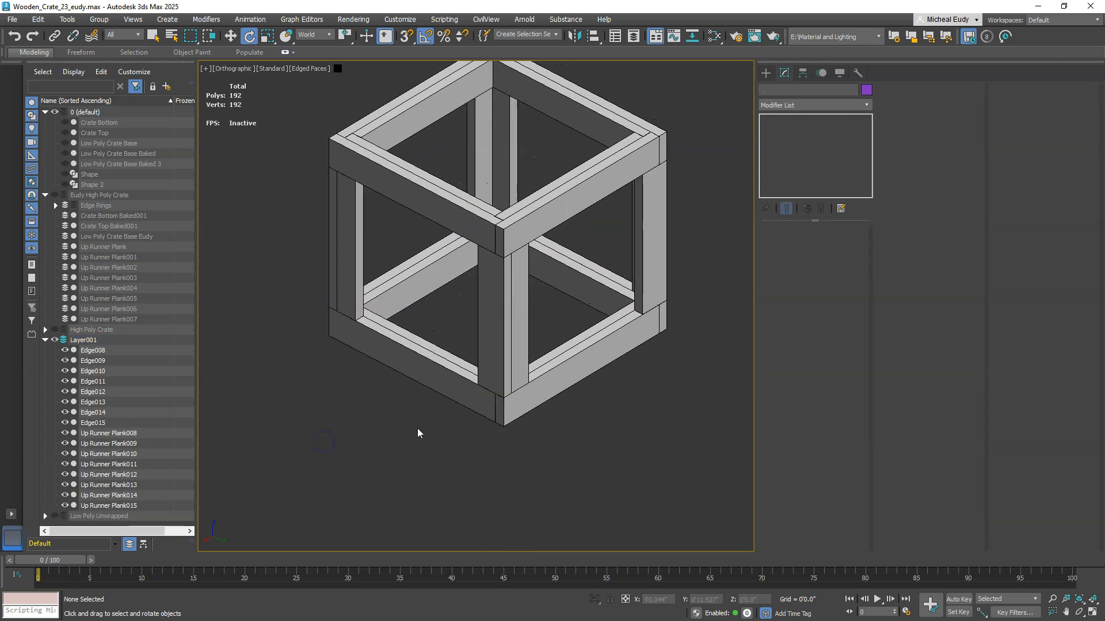
Step: Convert all 16 edge and plank pieces of the crate frame to Editable Poly
{"action": "scroll", "coordinate": [418, 433], "scroll_direction": "down", "scroll_amount": 2}
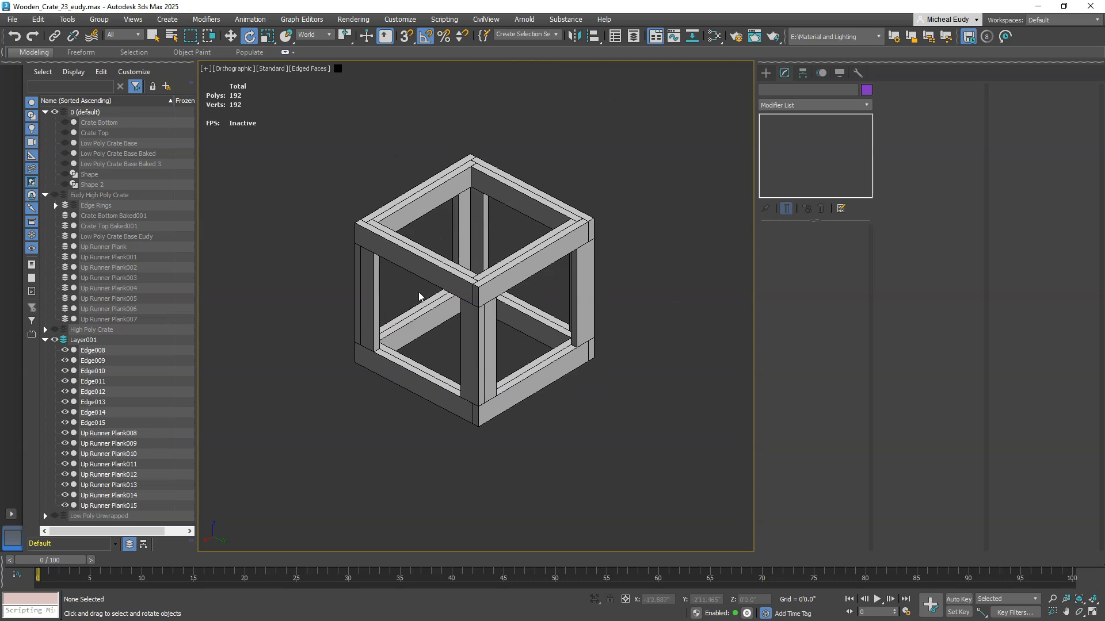
{"action": "left_click", "coordinate": [436, 272]}
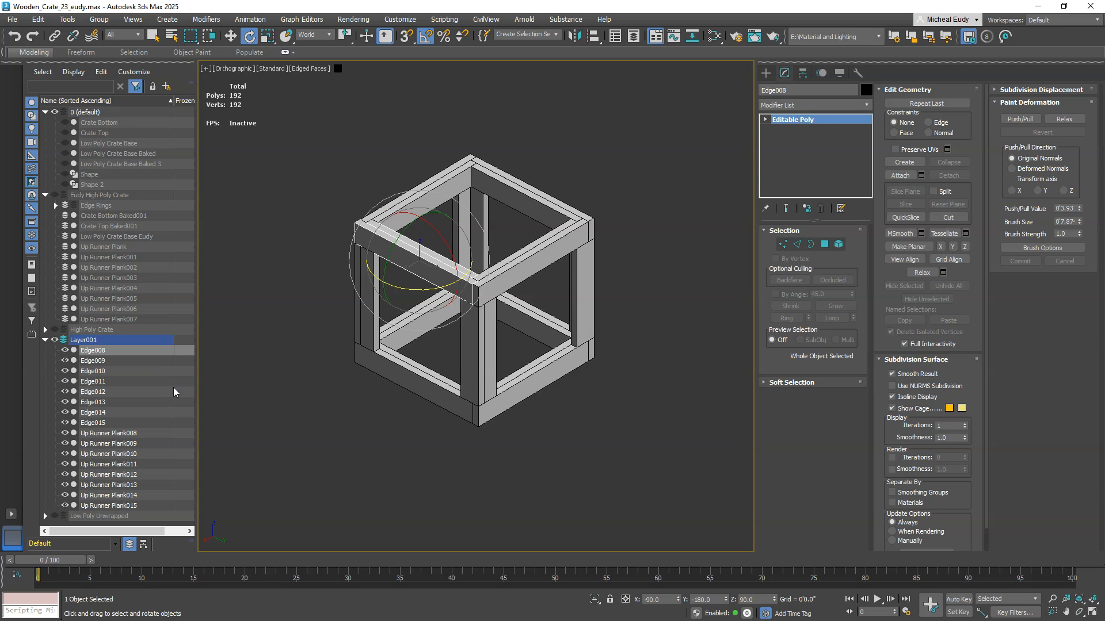
{"action": "left_click", "coordinate": [577, 420]}
{"action": "left_click_drag", "start_coordinate": [288, 124], "coordinate": [691, 457]}
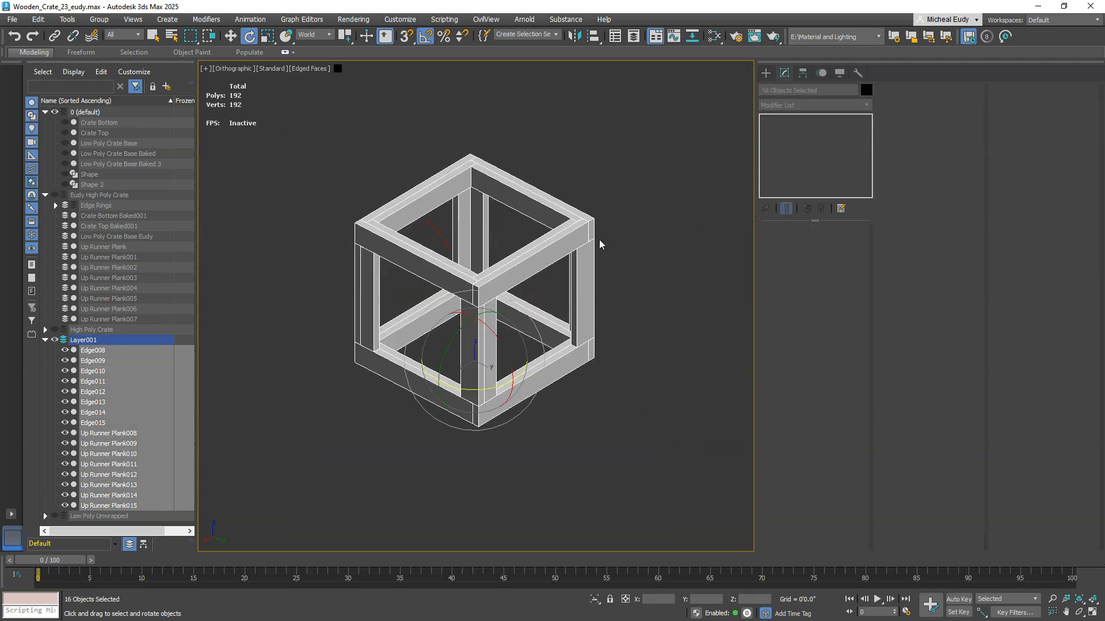
{"action": "right_click", "coordinate": [569, 233]}
{"action": "mouse_move", "coordinate": [609, 378]}
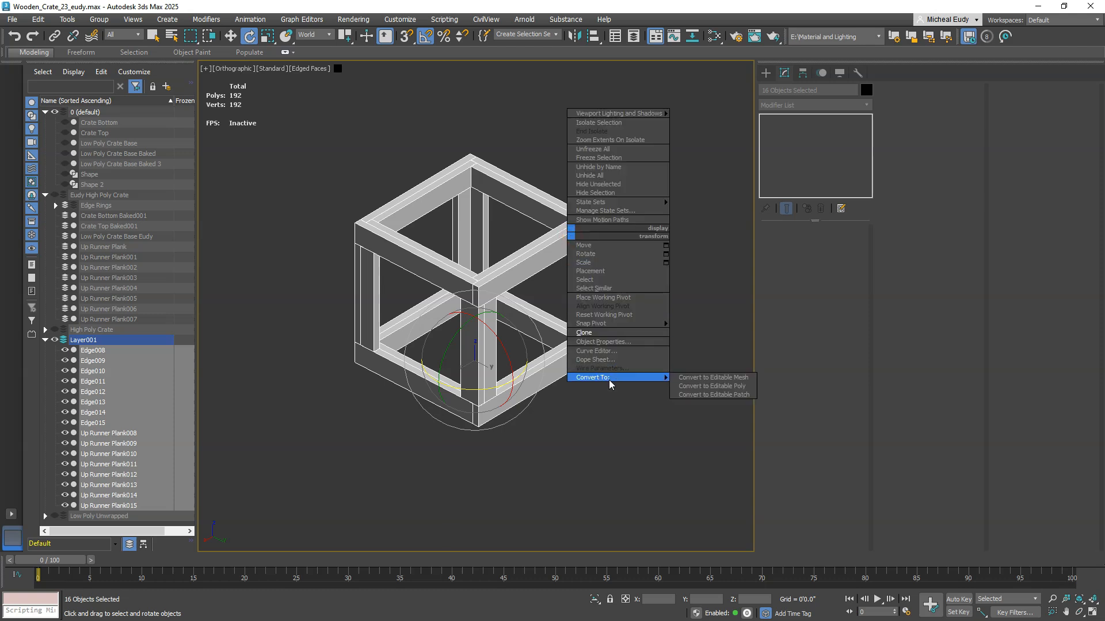
{"action": "left_click", "coordinate": [702, 382]}
{"action": "left_click", "coordinate": [685, 329]}
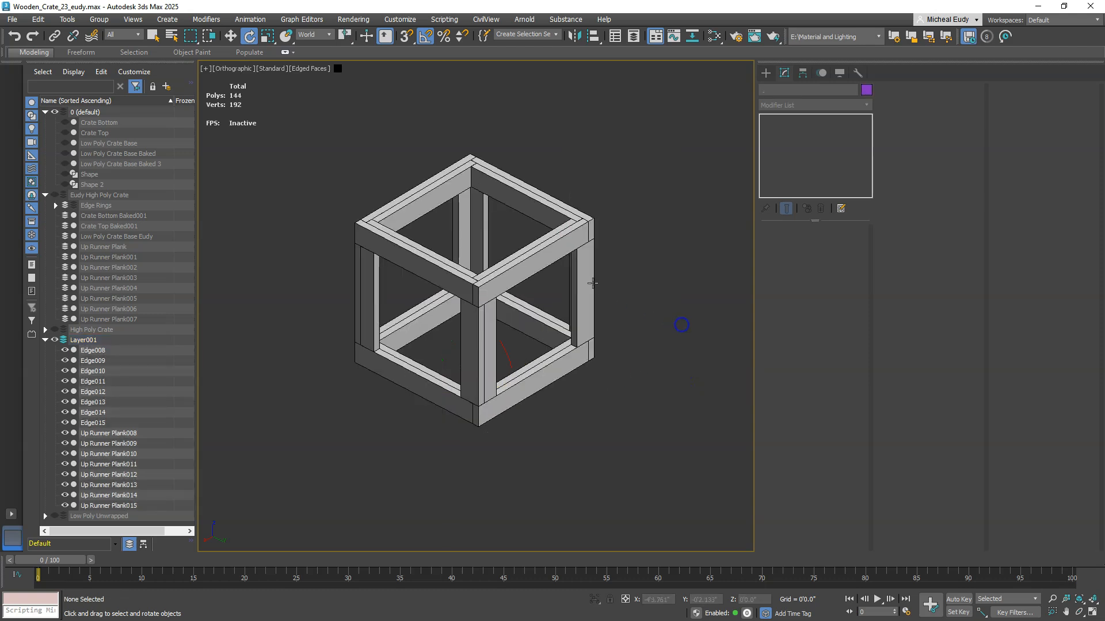
Step: Attach all the remaining Edge and Up Runner Plank pieces in Layer001 to Edge011 as one object
{"action": "left_click", "coordinate": [589, 281]}
{"action": "left_click", "coordinate": [553, 374]}
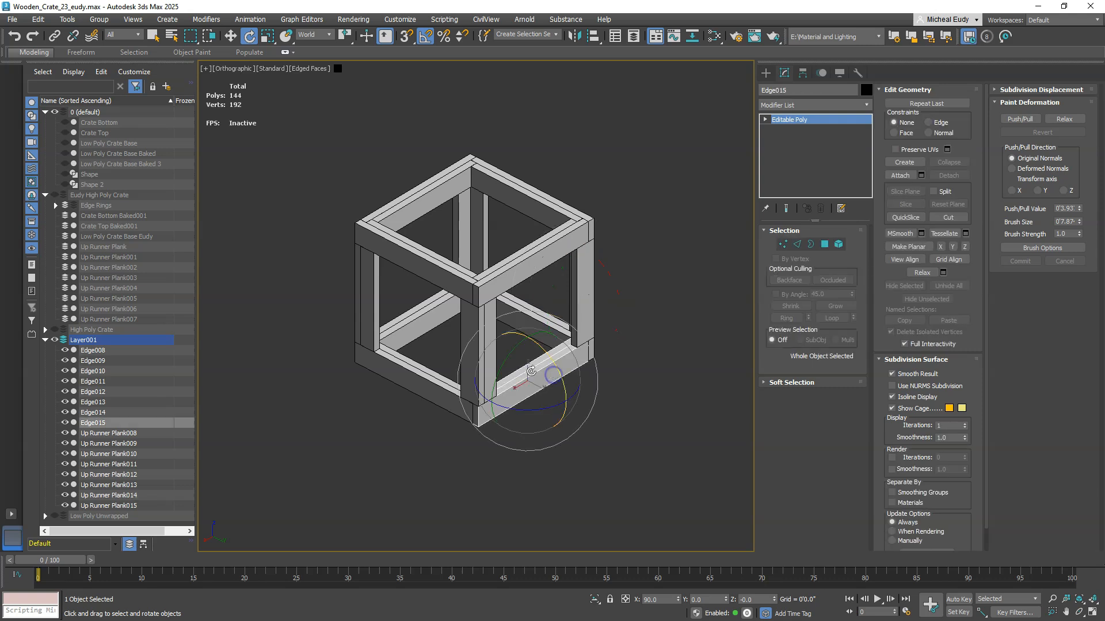
{"action": "left_click", "coordinate": [377, 319]}
{"action": "left_click", "coordinate": [500, 450]}
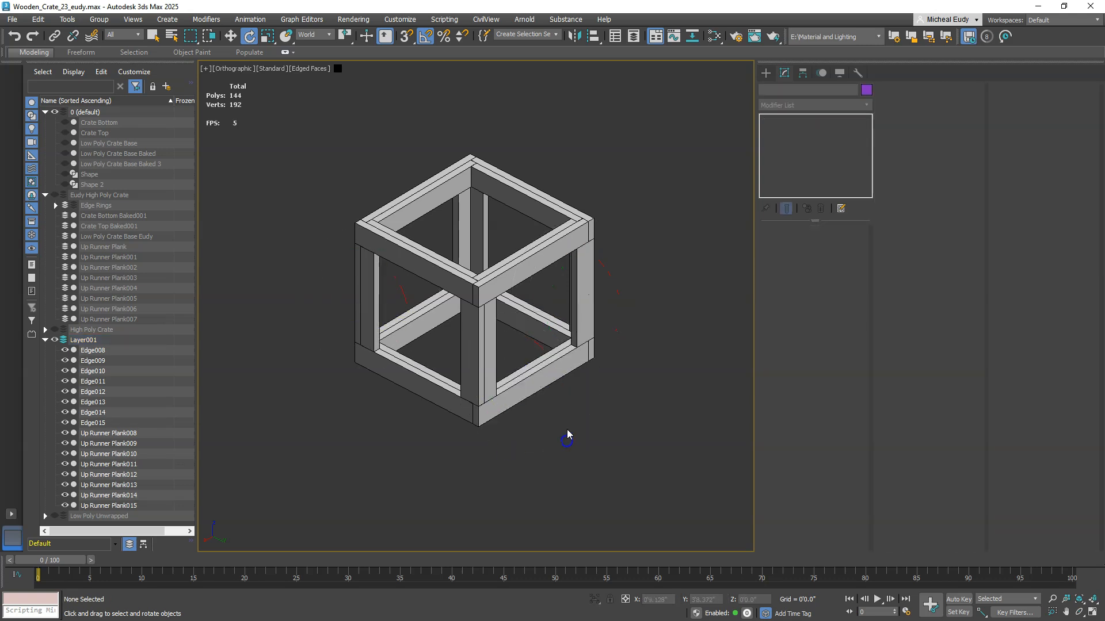
{"action": "left_click", "coordinate": [525, 263]}
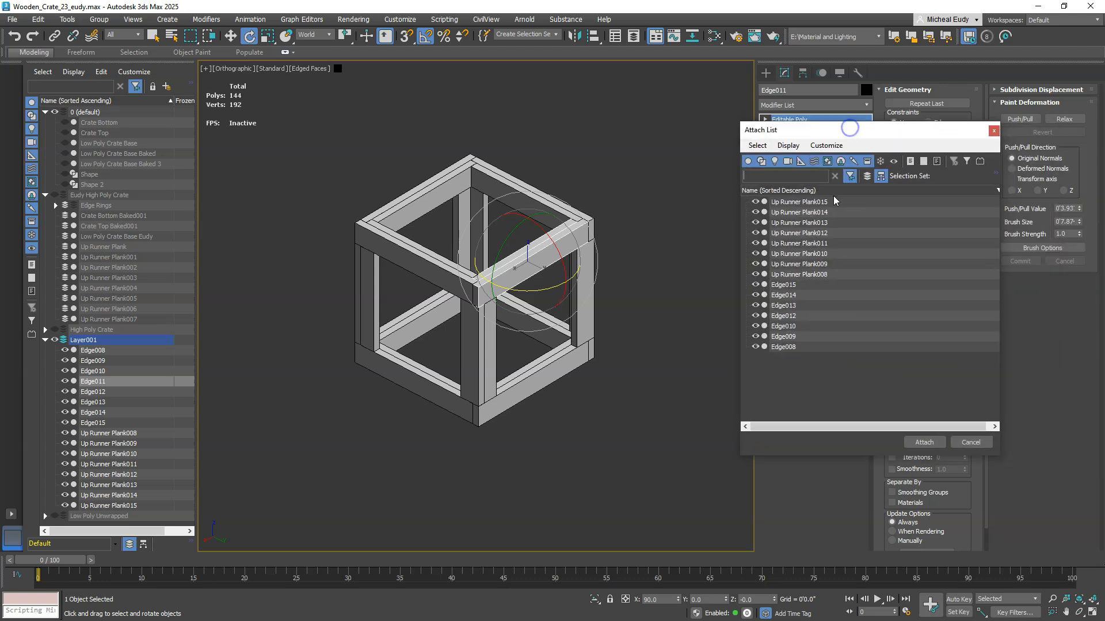
{"action": "left_click", "coordinate": [828, 202]}
{"action": "left_click", "coordinate": [794, 347], "text": "shift"}
{"action": "left_click", "coordinate": [924, 443]}
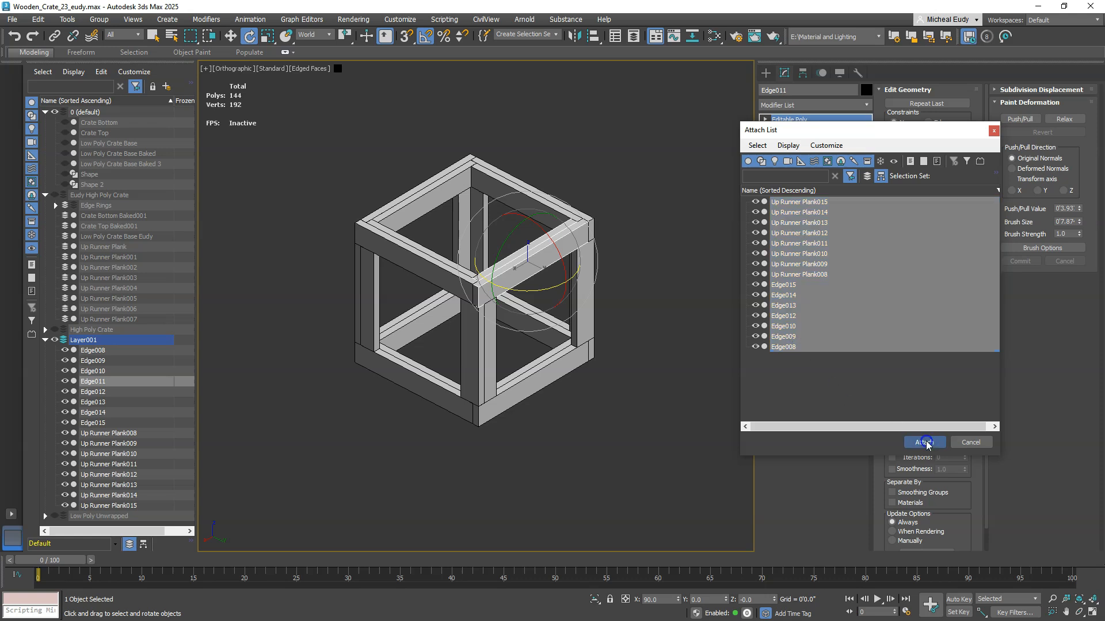
Step: Add a Chamfer modifier to the combined crate frame
{"action": "scroll", "coordinate": [534, 393], "scroll_direction": "up", "scroll_amount": 4}
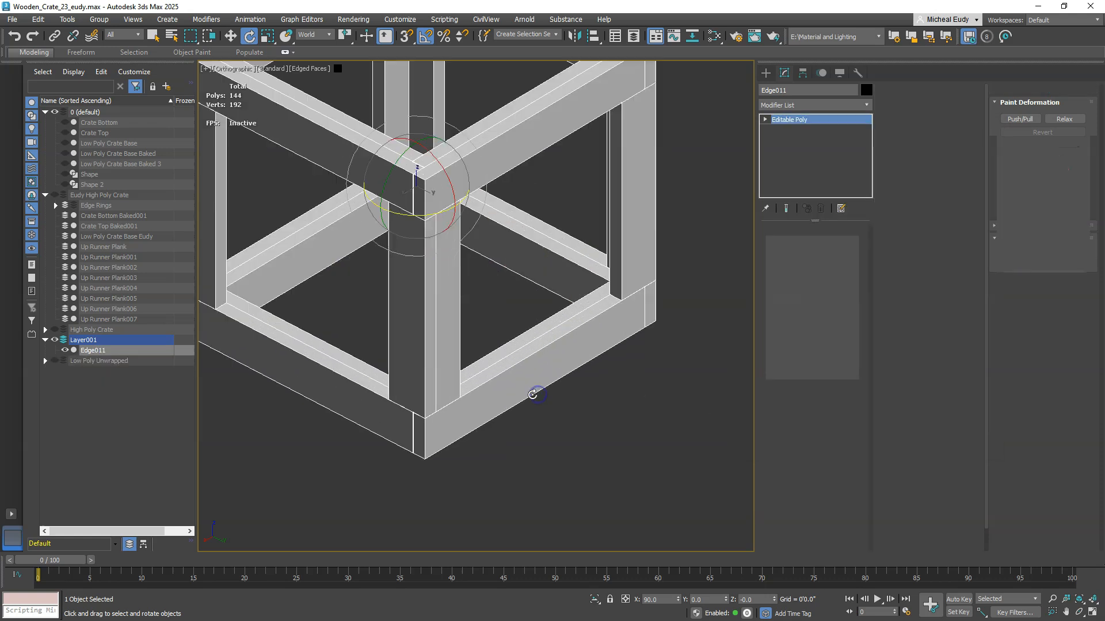
{"action": "left_click", "coordinate": [556, 402]}
{"action": "middle_click_drag", "start_coordinate": [475, 404], "coordinate": [513, 432]}
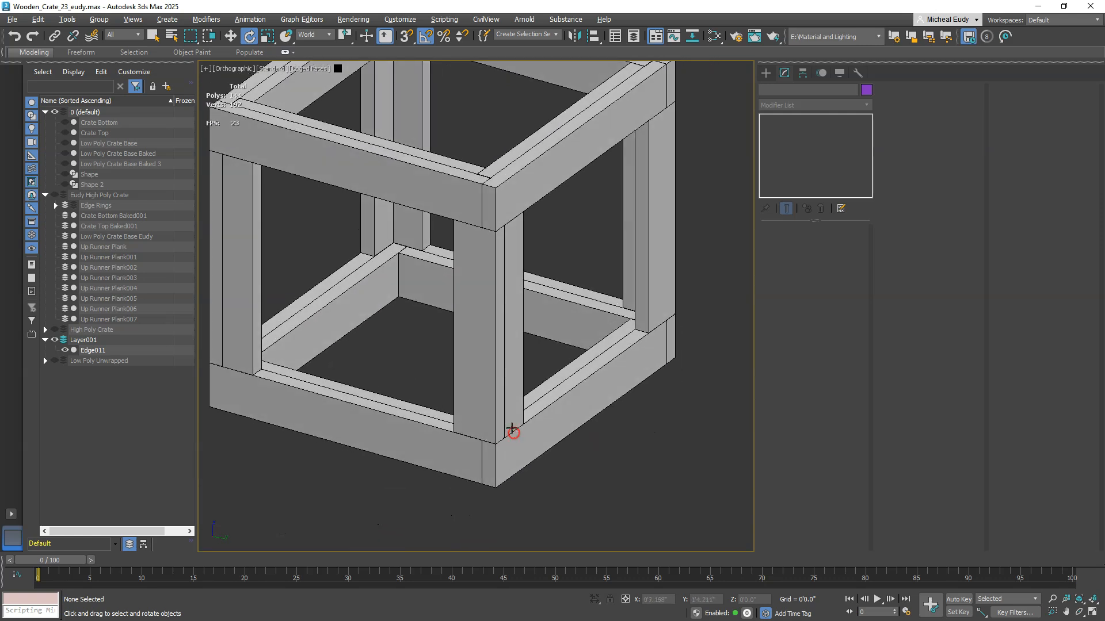
{"action": "scroll", "coordinate": [509, 411], "scroll_direction": "down", "scroll_amount": 3}
{"action": "middle_click_drag", "start_coordinate": [506, 384], "coordinate": [501, 403]}
{"action": "left_click", "coordinate": [528, 255]}
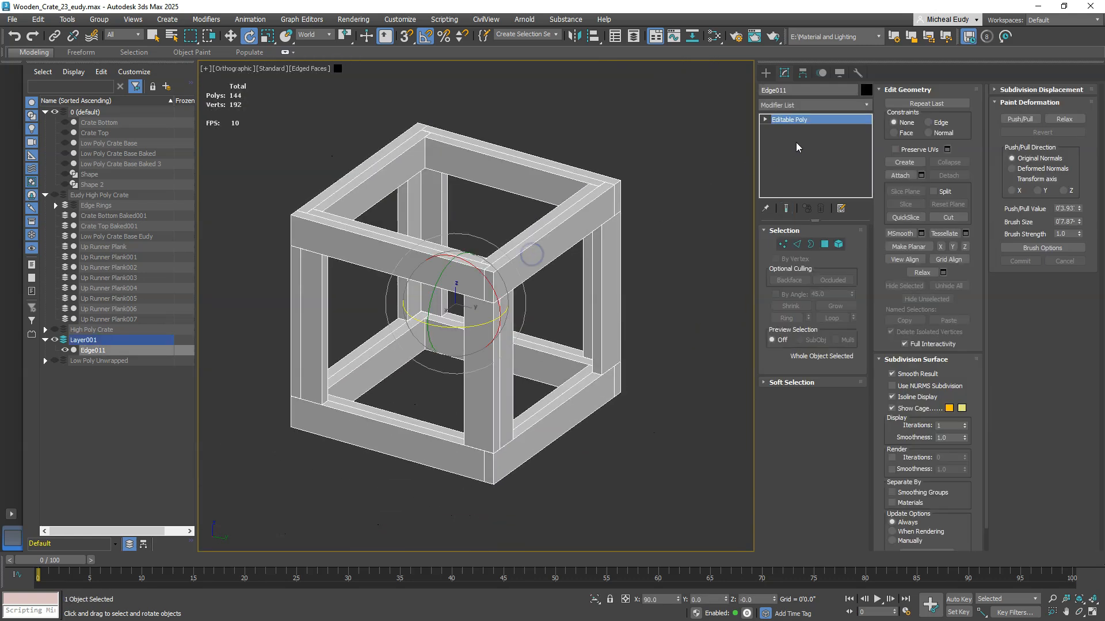
{"action": "left_click", "coordinate": [857, 107]}
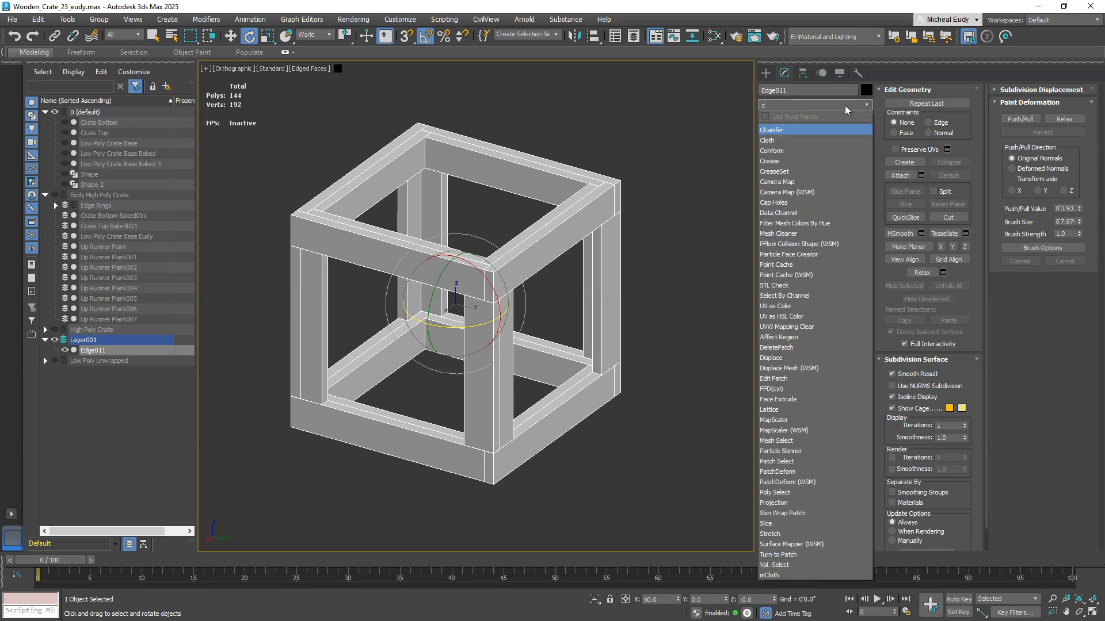
{"action": "left_click", "coordinate": [783, 144]}
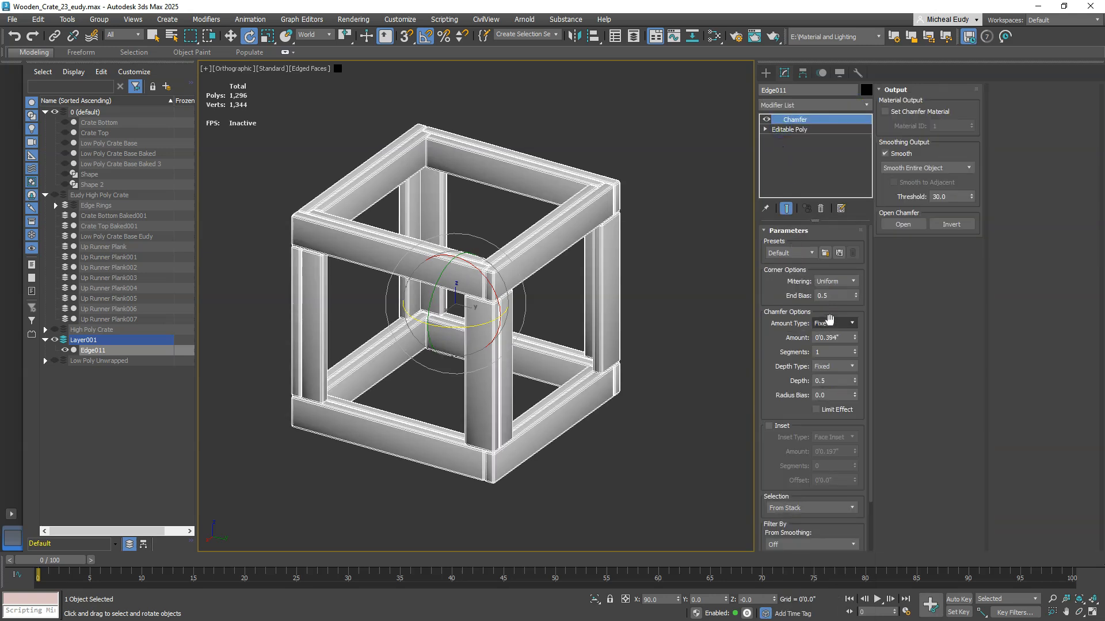
Step: Set the chamfer amount to 0.2" with 3 segments and enable Inset
{"action": "left_click", "coordinate": [834, 339]}
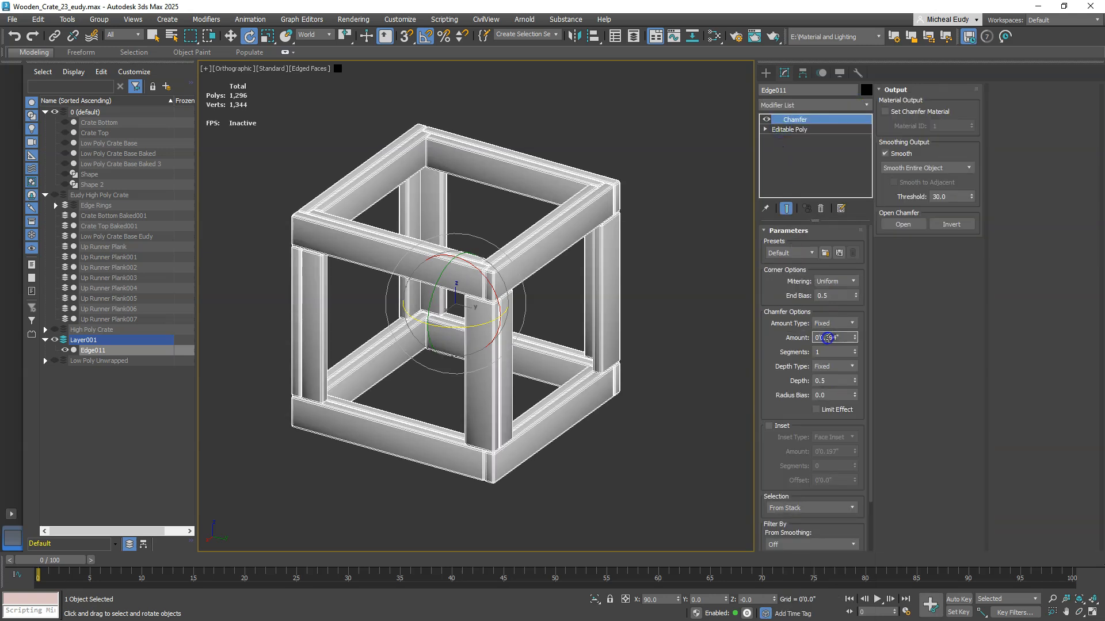
{"action": "key", "text": "BackSpace"}
{"action": "key", "text": "BackSpace"}
{"action": "key", "text": "BackSpace"}
{"action": "type", "text": "2"}
{"action": "key", "text": "Return"}
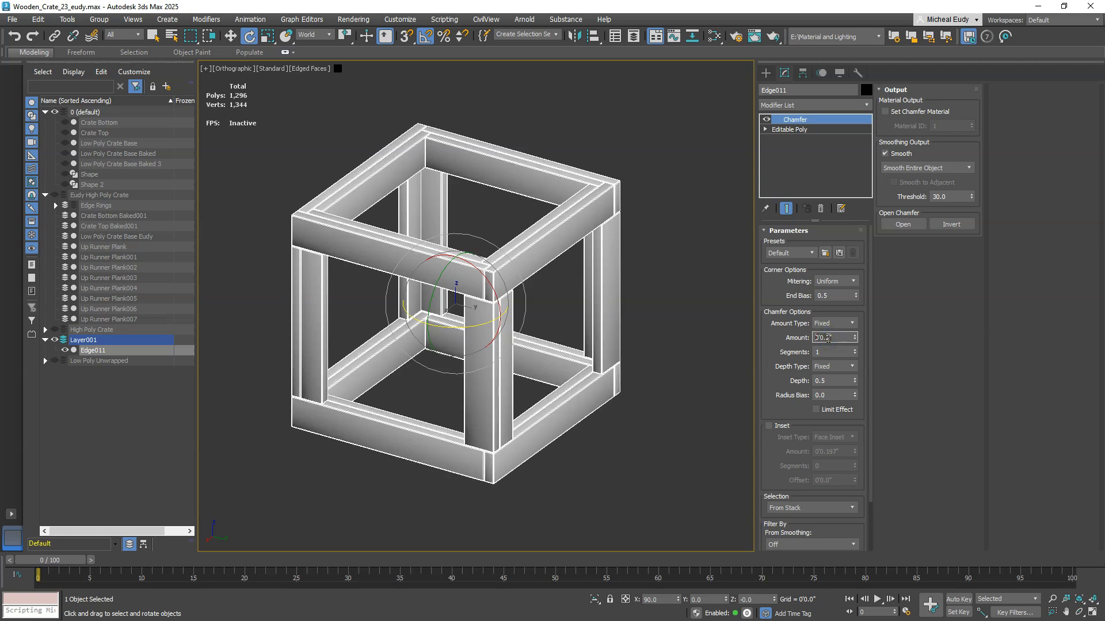
{"action": "left_click", "coordinate": [795, 353]}
{"action": "left_click", "coordinate": [769, 427]}
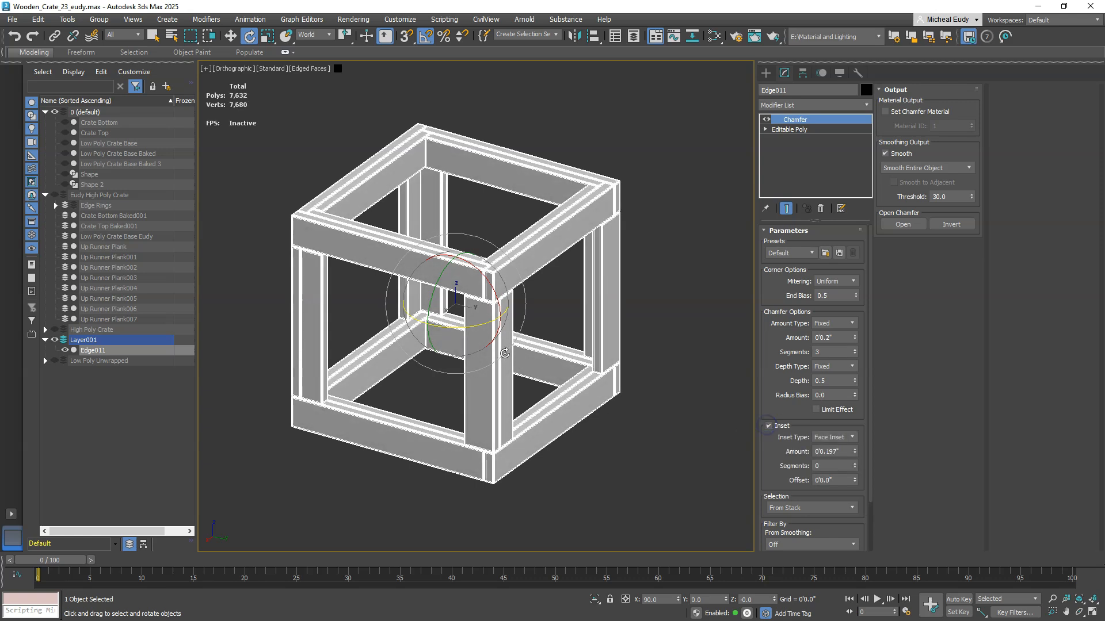
Step: Turn off the edged-faces display and examine the frame's chamfered edges and corner joints up close
{"action": "key", "text": "F4"}
{"action": "scroll", "coordinate": [506, 348], "scroll_direction": "up", "scroll_amount": 8}
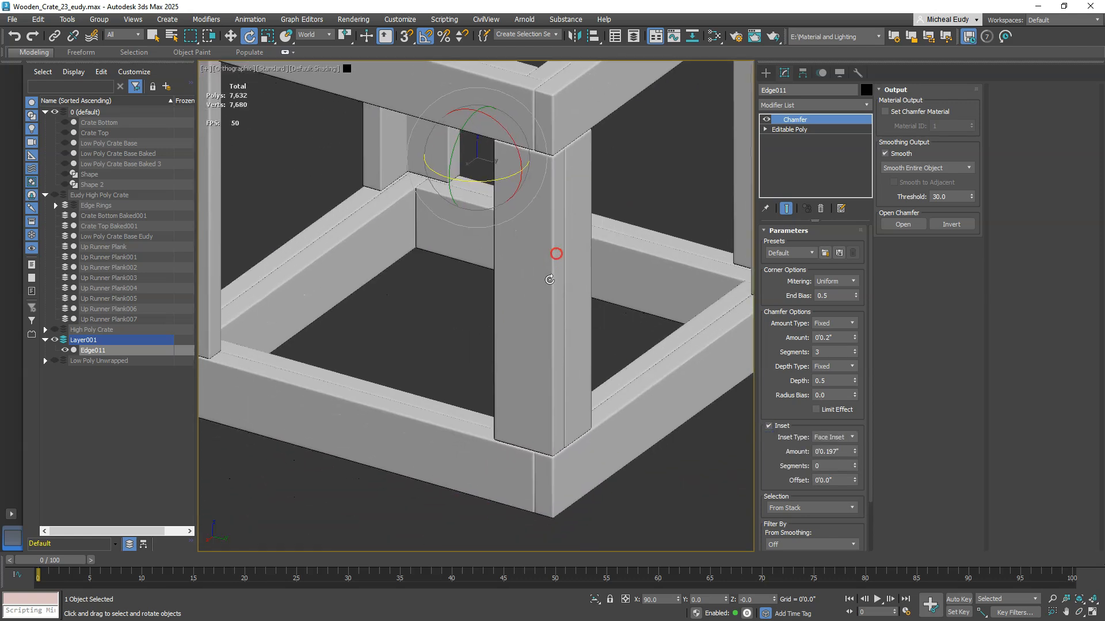
{"action": "middle_click_drag", "start_coordinate": [541, 345], "coordinate": [561, 363], "text": "alt"}
{"action": "scroll", "coordinate": [575, 358], "scroll_direction": "down", "scroll_amount": 8}
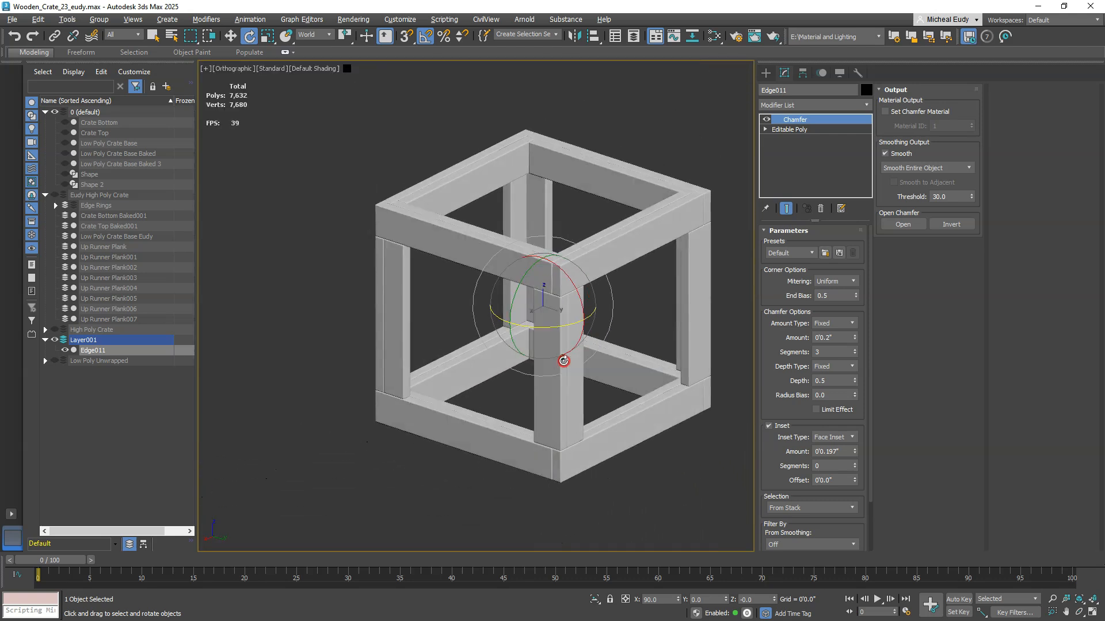
Step: Hide Layer001 and show the Low Poly Unwrapped layer with only Low Poly Crate Base Baked 2 visible
{"action": "left_click", "coordinate": [264, 394]}
{"action": "left_click", "coordinate": [55, 340]}
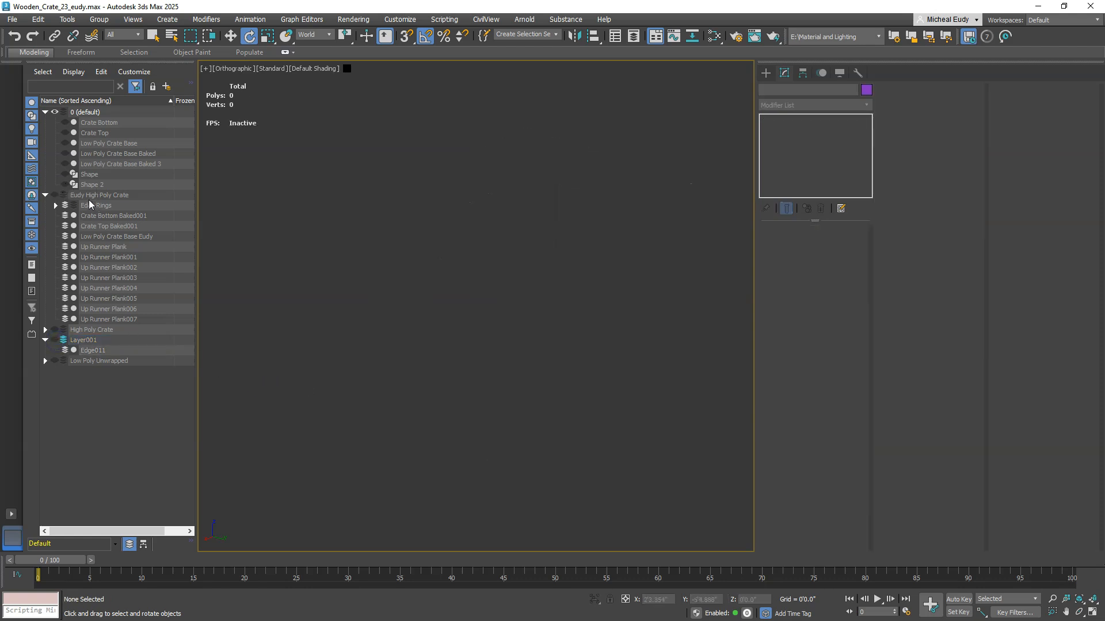
{"action": "left_click", "coordinate": [47, 362]}
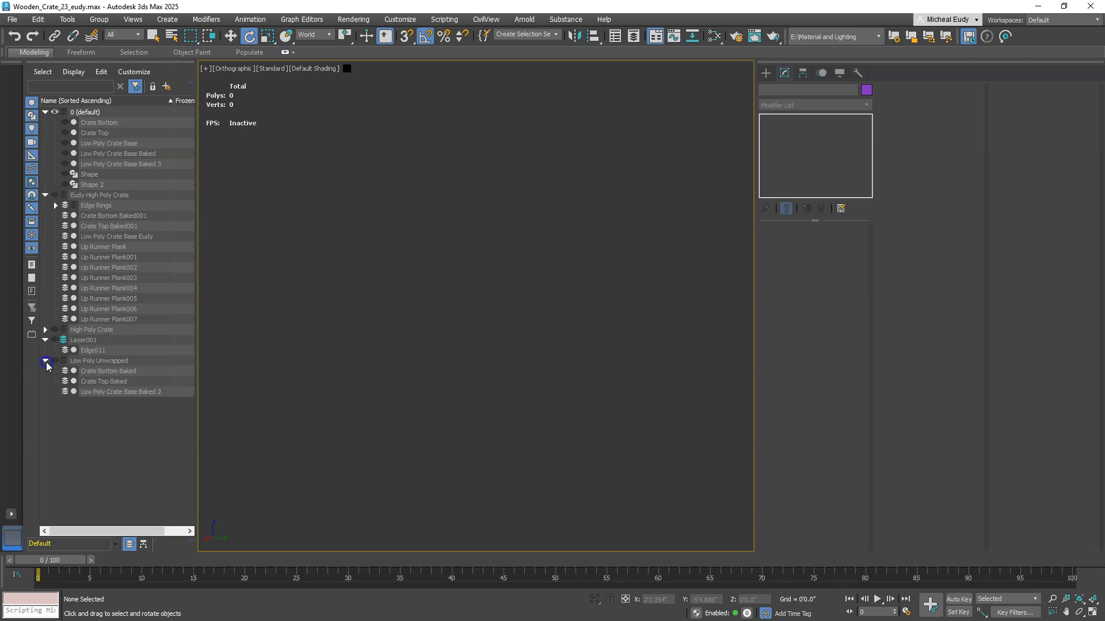
{"action": "left_click", "coordinate": [55, 361]}
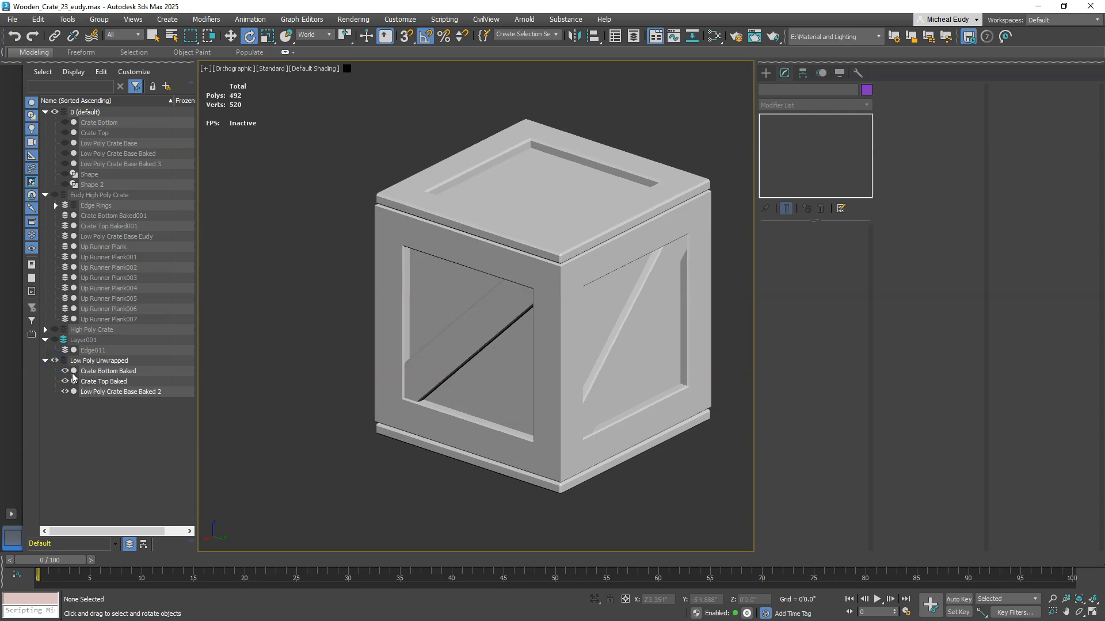
{"action": "left_click", "coordinate": [65, 371]}
{"action": "left_click", "coordinate": [65, 382]}
Step: Select the low-poly crate base and examine its side panels with edged faces displayed
{"action": "scroll", "coordinate": [486, 323], "scroll_direction": "up", "scroll_amount": 3}
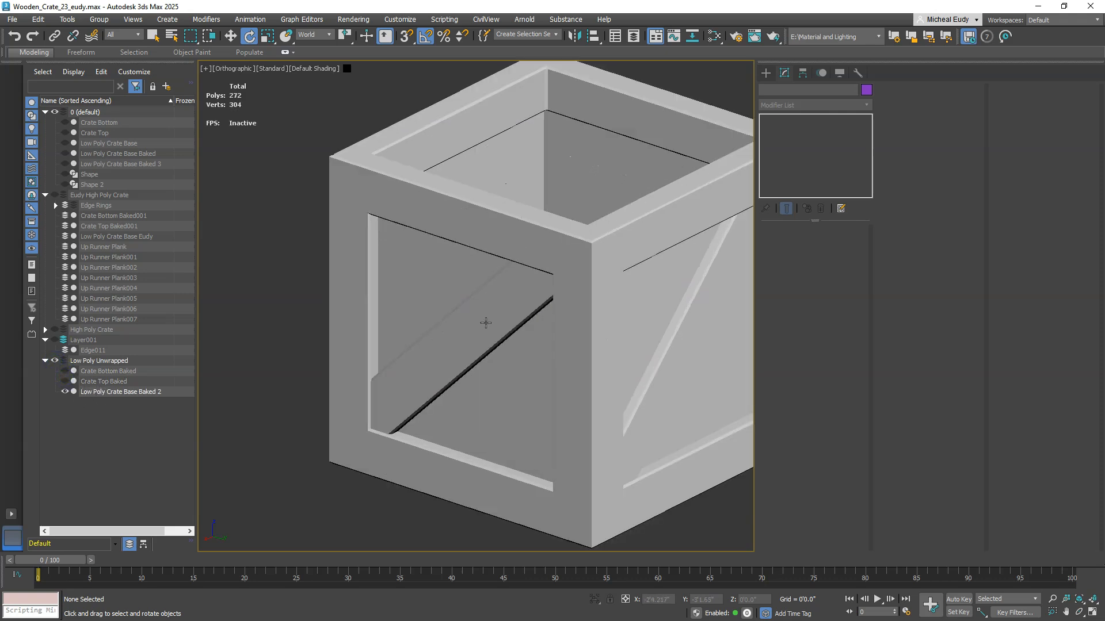
{"action": "left_click", "coordinate": [486, 323]}
{"action": "middle_click_drag", "start_coordinate": [467, 350], "coordinate": [539, 354], "text": "alt"}
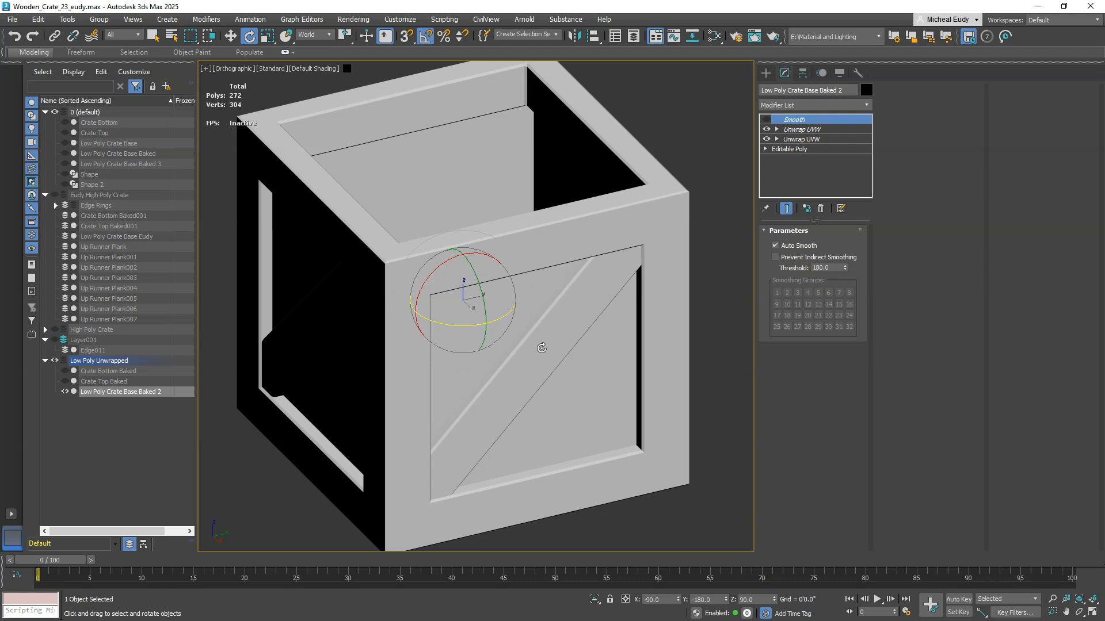
{"action": "key", "text": "F4"}
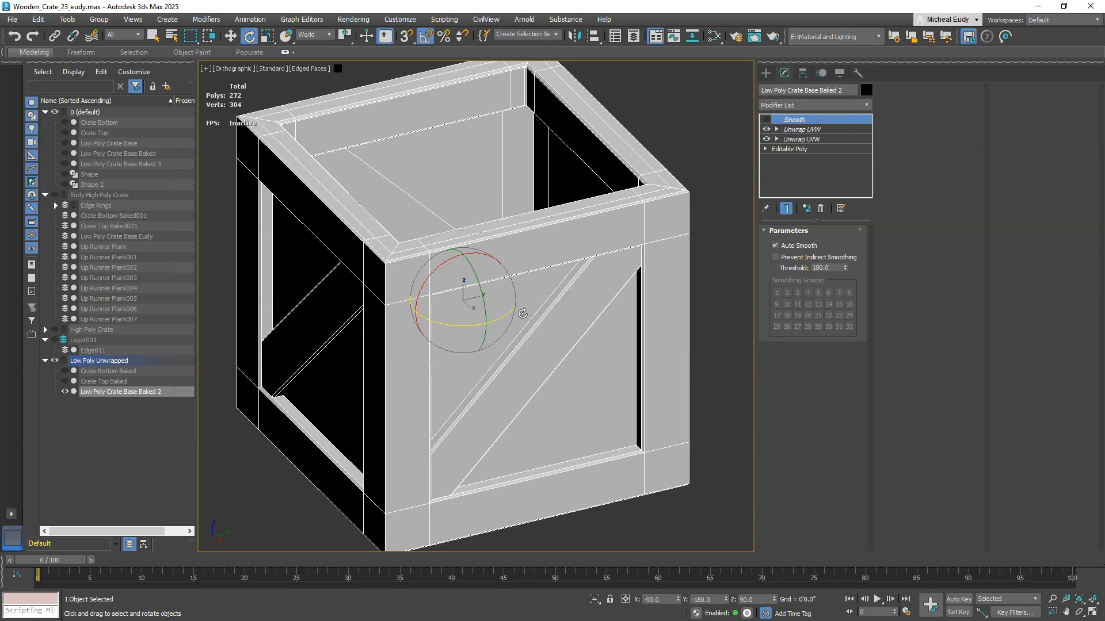
Step: Hide Low Poly Crate Base Baked 2 and nest the Low Poly Unwrapped layer under 0 (default)
{"action": "left_click", "coordinate": [66, 391]}
{"action": "left_click_drag", "start_coordinate": [92, 360], "coordinate": [88, 116]}
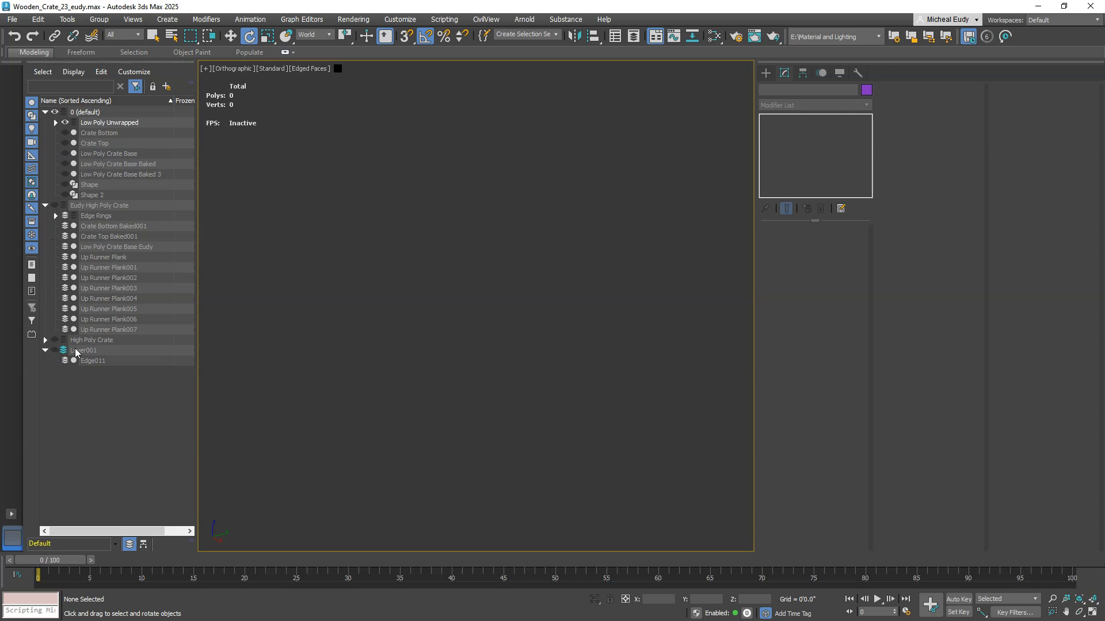
Step: Show Layer001, rename its Edge011 object New High Poly Collapsed, and hide that object
{"action": "left_click", "coordinate": [55, 340]}
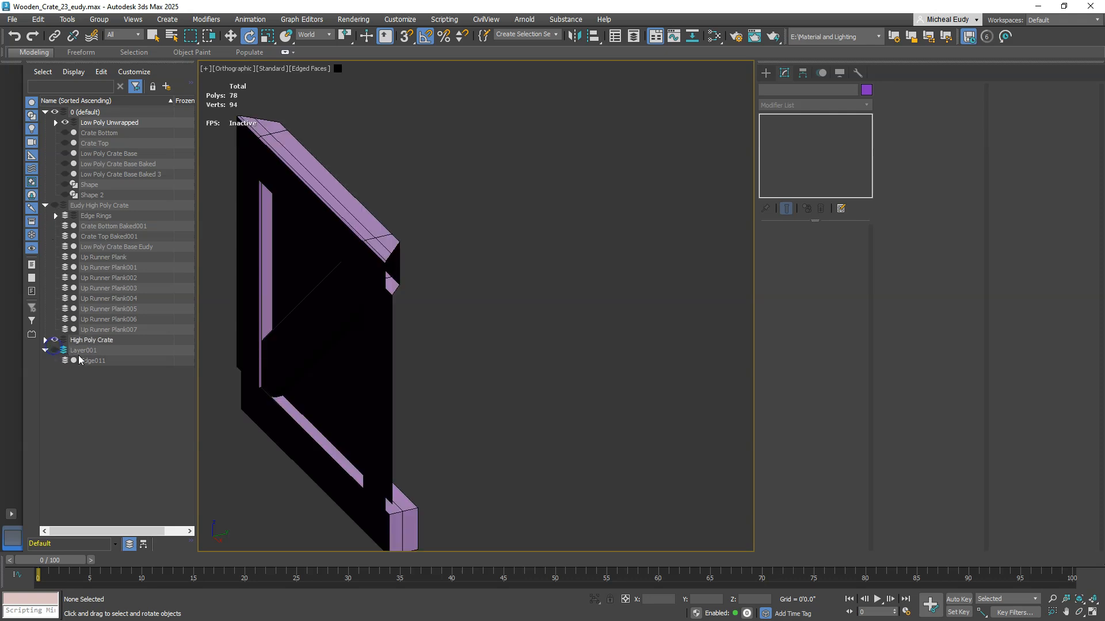
{"action": "left_click", "coordinate": [55, 340]}
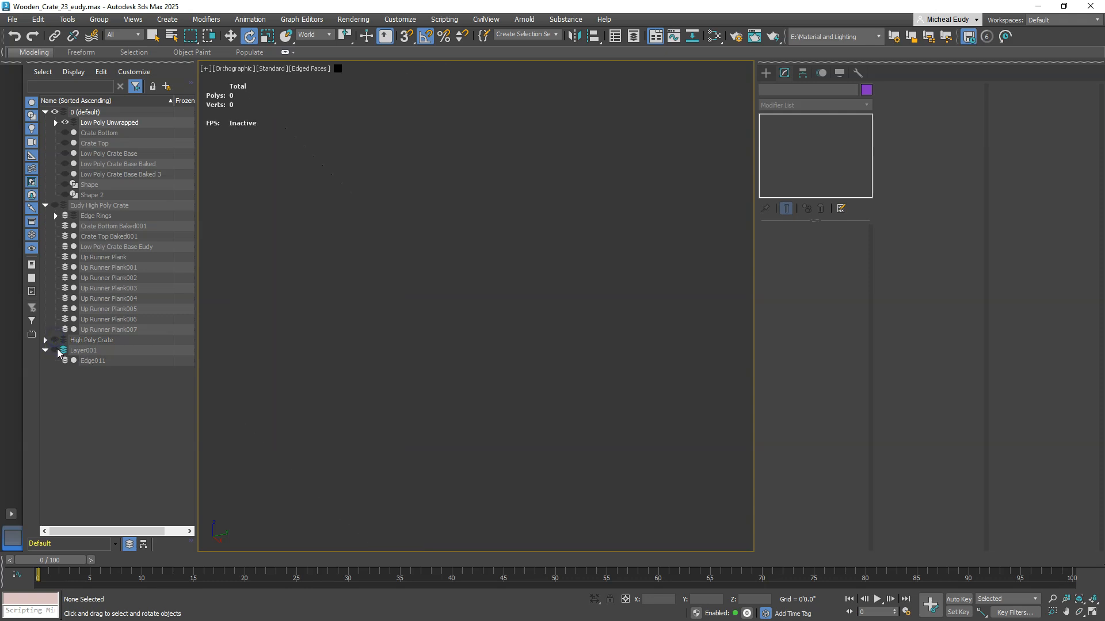
{"action": "left_click", "coordinate": [55, 351]}
{"action": "left_click", "coordinate": [92, 360]}
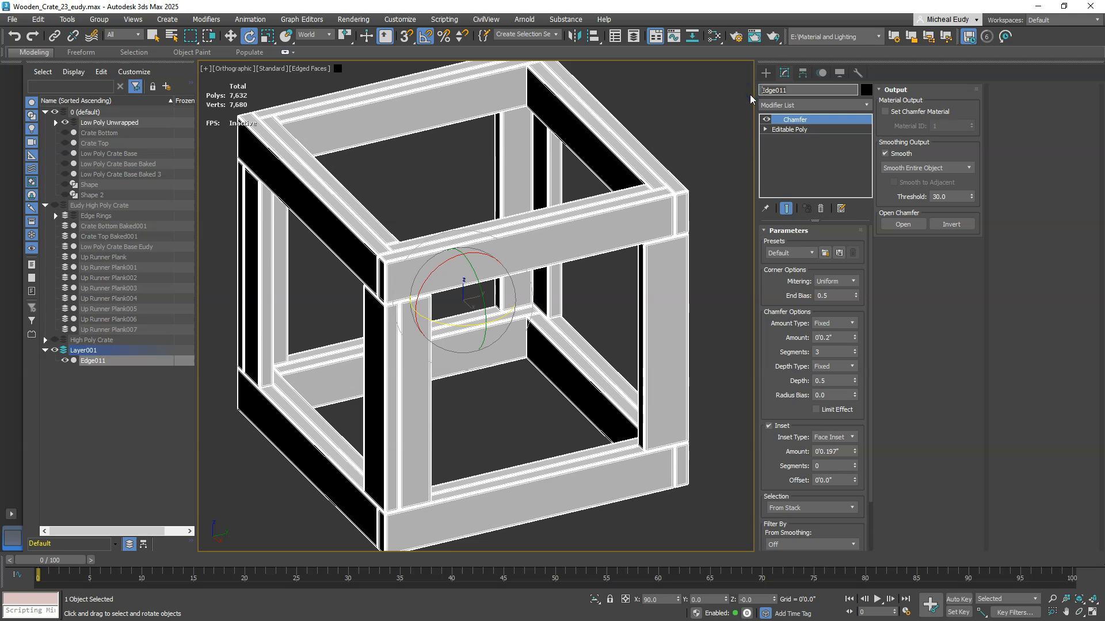
{"action": "type", "text": "New High Poly Collapsed"}
{"action": "key", "text": "Return"}
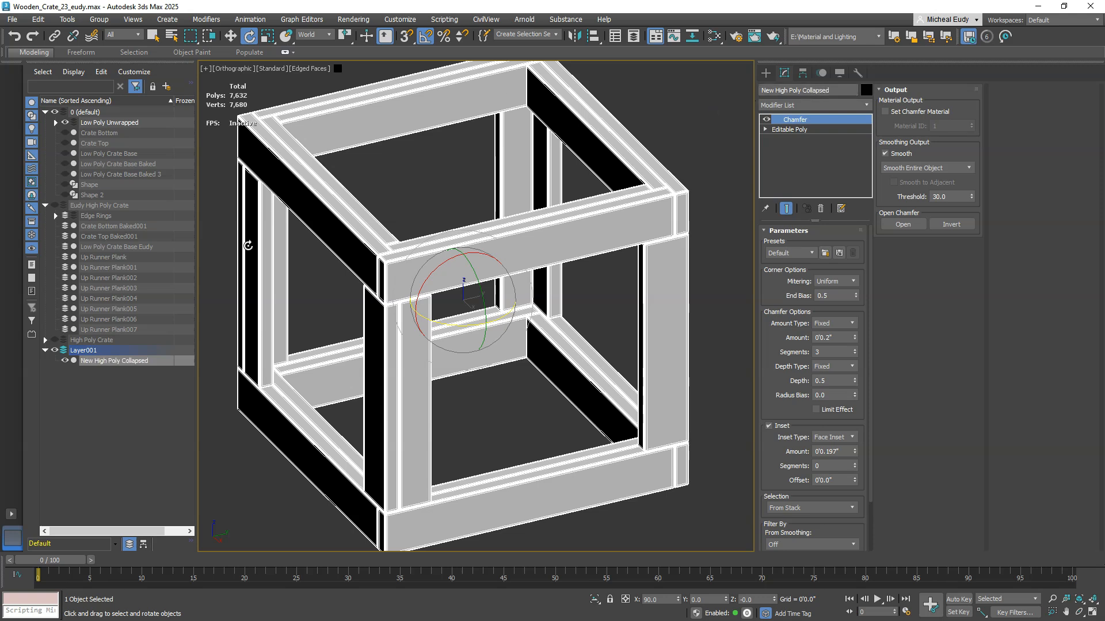
{"action": "left_click", "coordinate": [64, 361]}
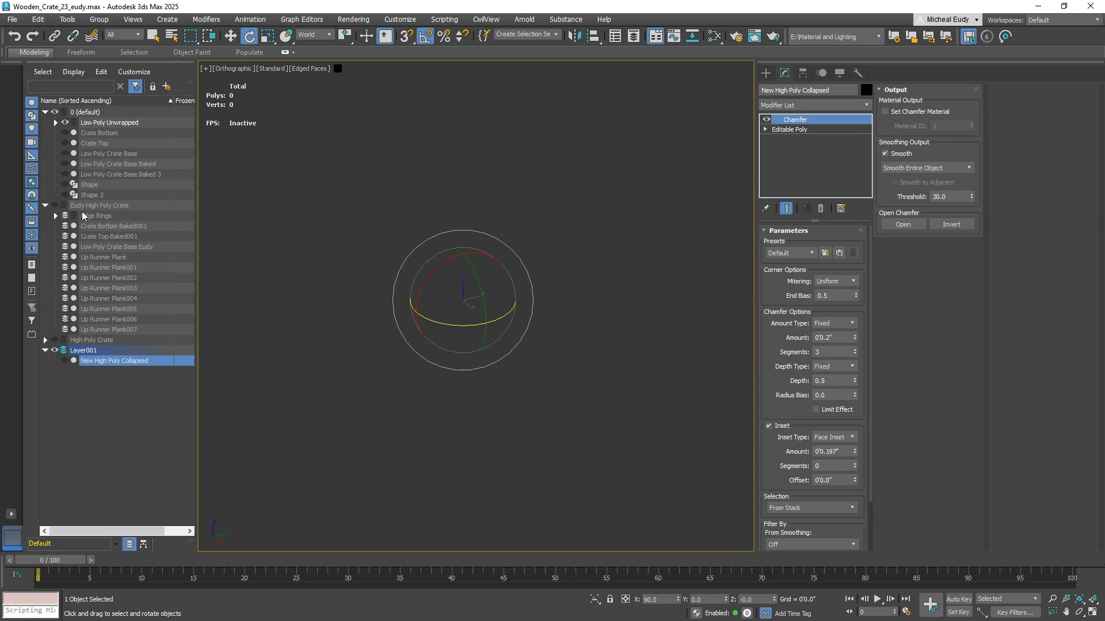
Step: Show the Eudy High Poly Crate layer and move Up Runner Plank through Up Runner Plank007 into a new layer
{"action": "left_click", "coordinate": [55, 206]}
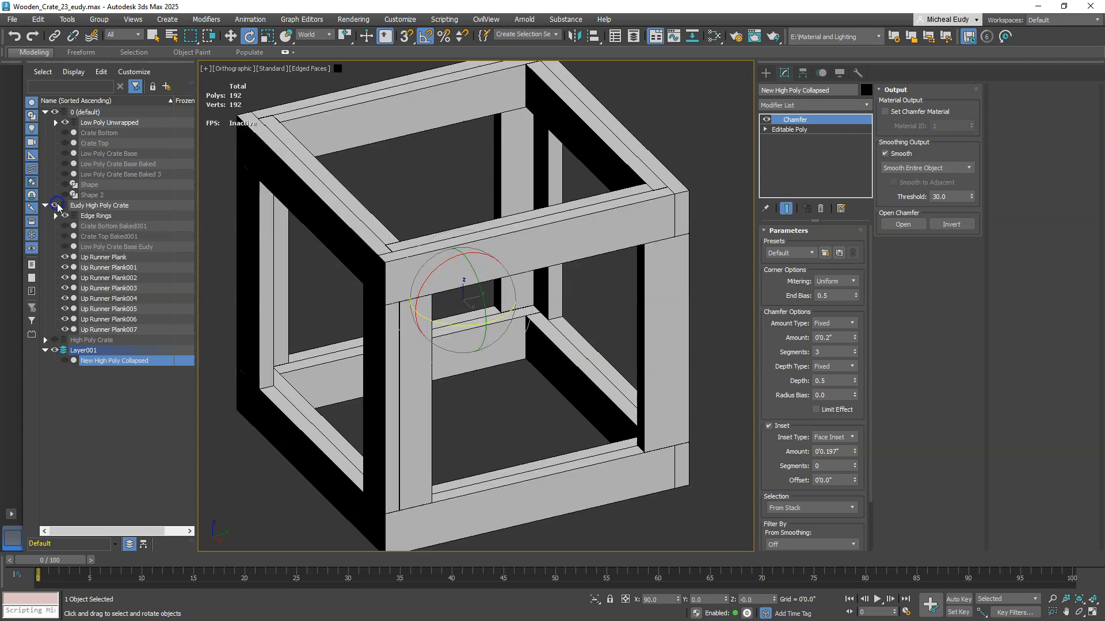
{"action": "left_click", "coordinate": [87, 257]}
{"action": "left_click", "coordinate": [97, 329], "text": "shift"}
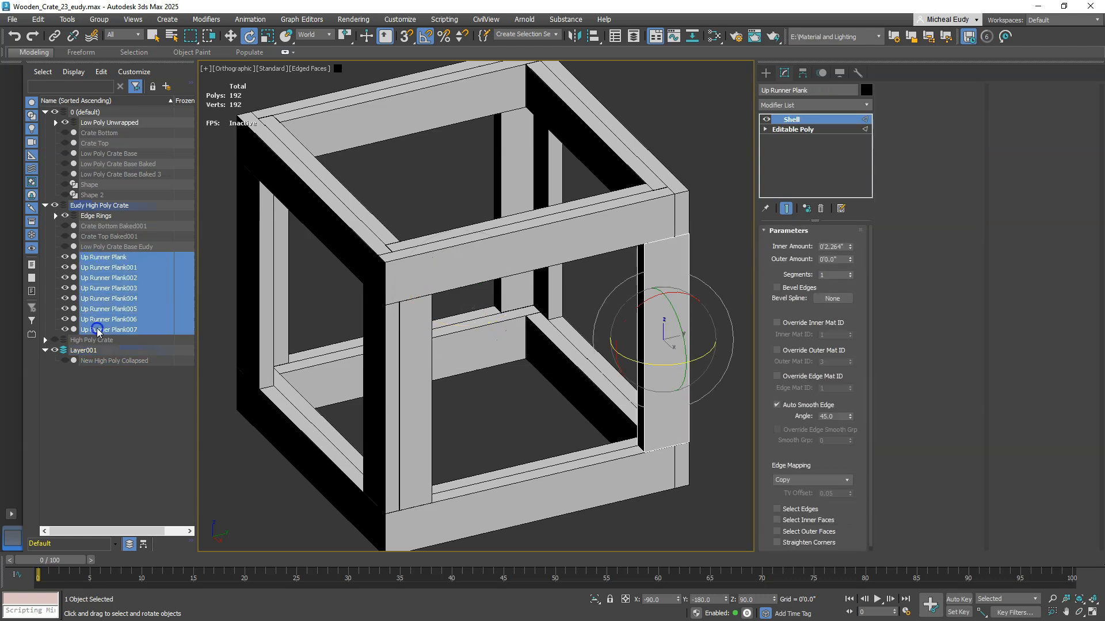
{"action": "right_click", "coordinate": [93, 259]}
{"action": "left_click", "coordinate": [92, 266]}
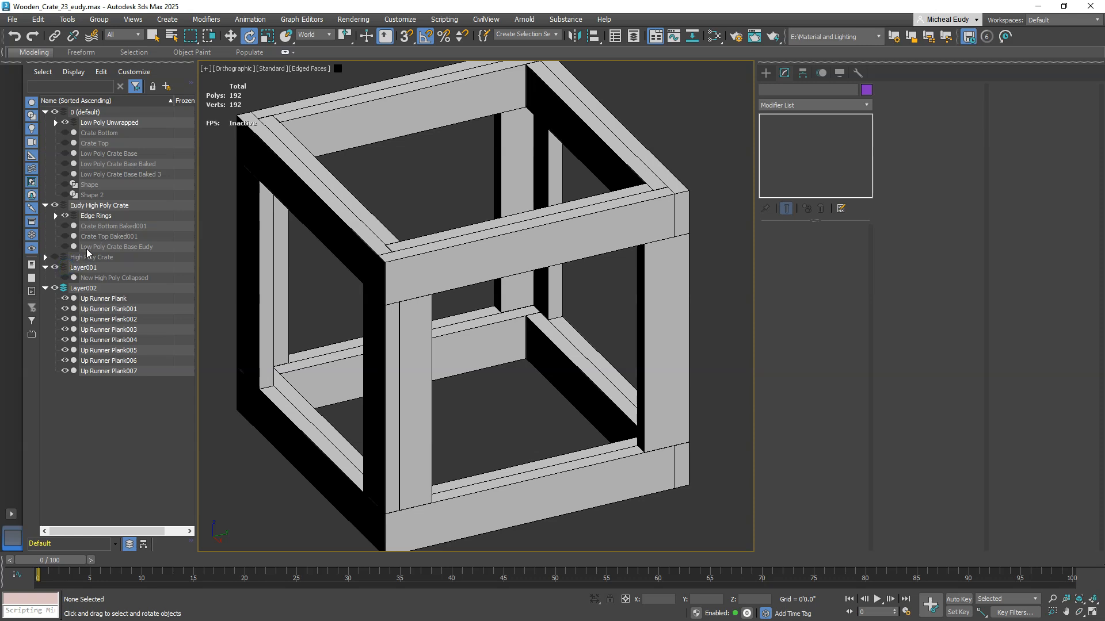
Step: Rename the new planks layer Up Runners and nest it under Eudy High Poly Crate
{"action": "left_click", "coordinate": [87, 289]}
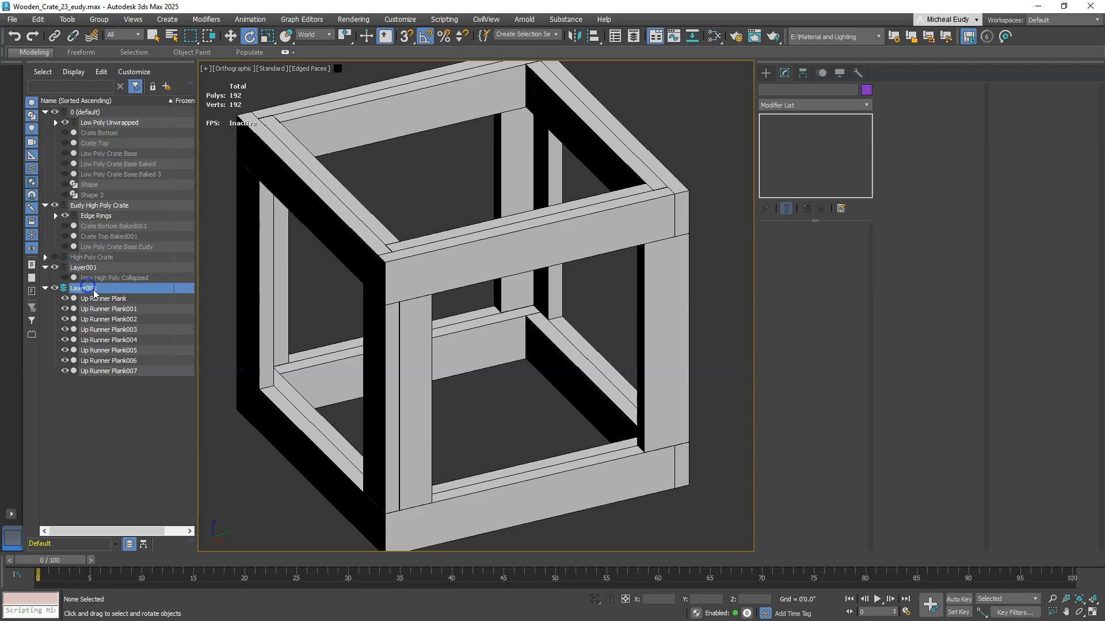
{"action": "left_click", "coordinate": [95, 288]}
{"action": "type", "text": "Up Runners"}
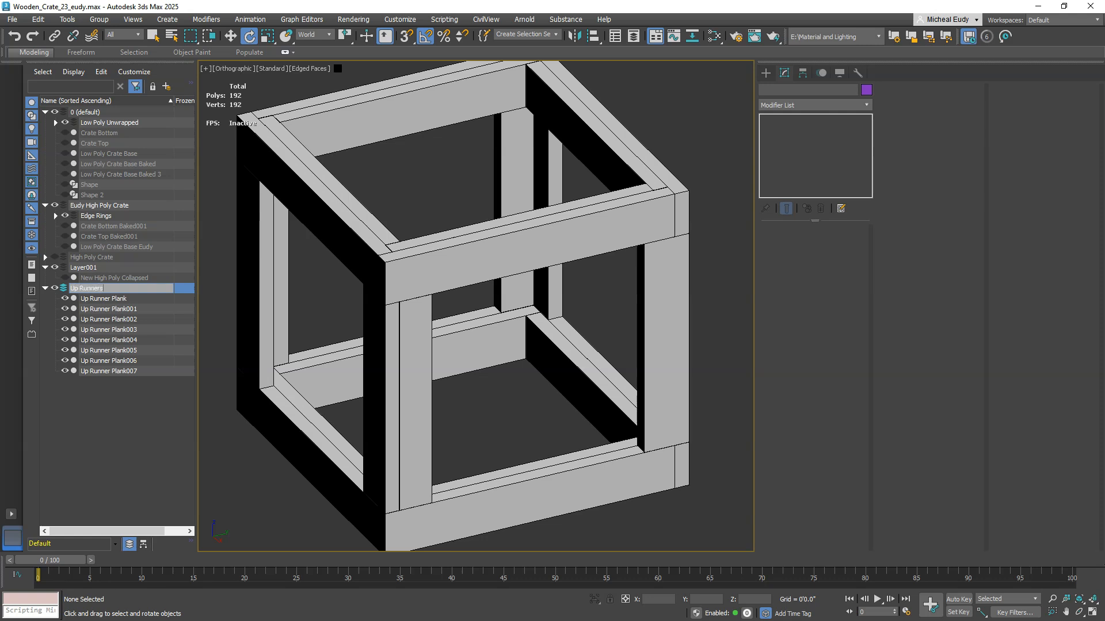
{"action": "key", "text": "Return"}
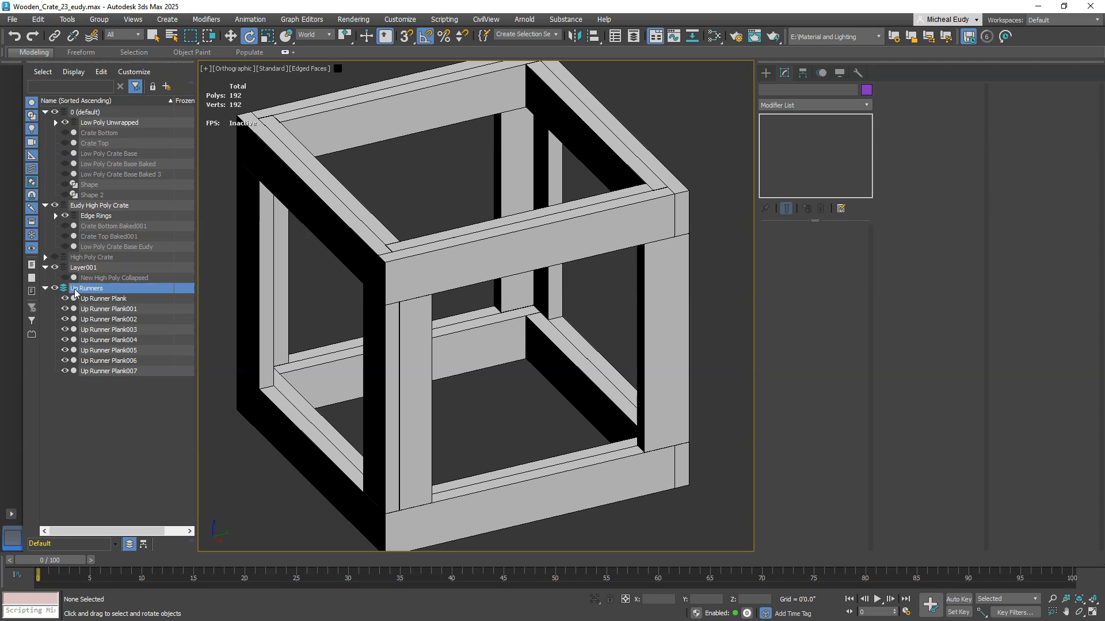
{"action": "left_click", "coordinate": [46, 288]}
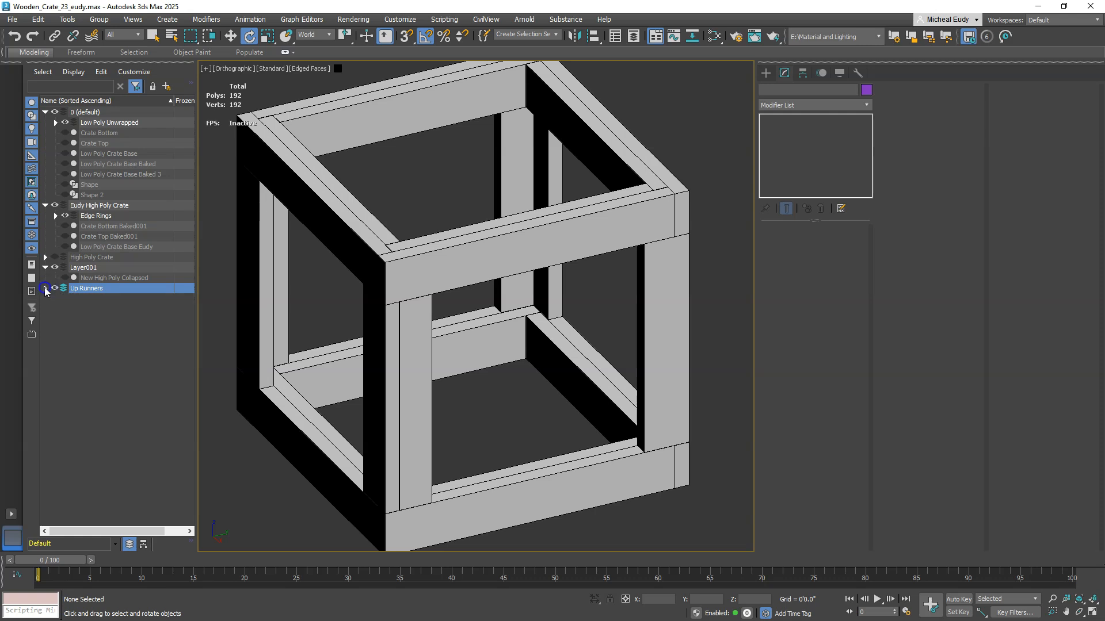
{"action": "left_click_drag", "start_coordinate": [77, 291], "coordinate": [86, 206]}
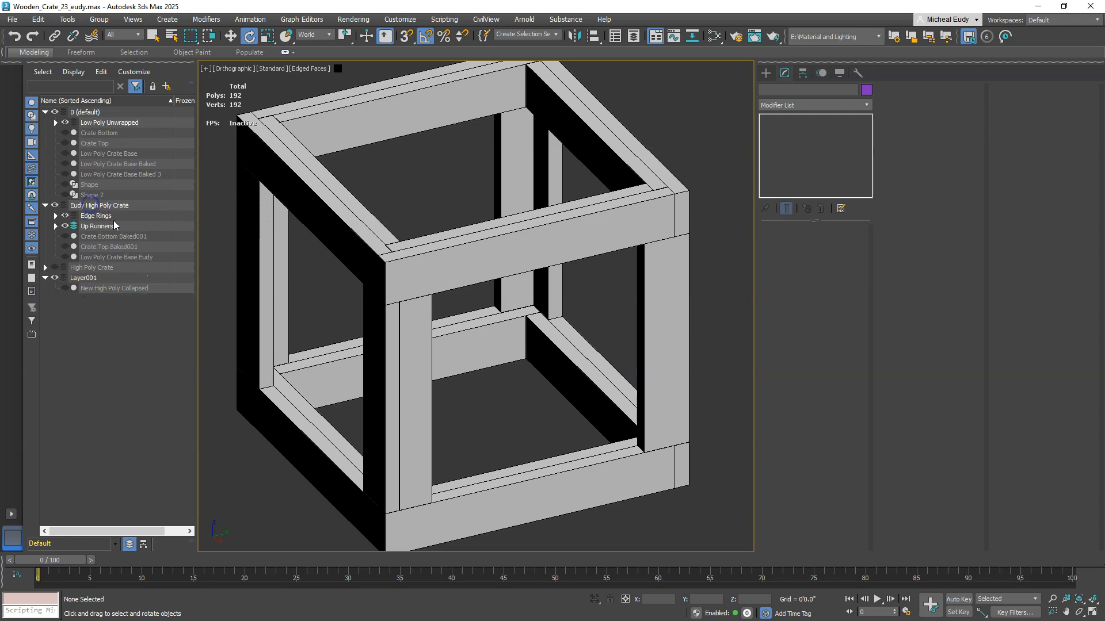
Step: Hide the Up Runners and Edge Rings layers and show Low Poly Crate Base Eudy
{"action": "left_click", "coordinate": [65, 226]}
{"action": "left_click", "coordinate": [65, 216]}
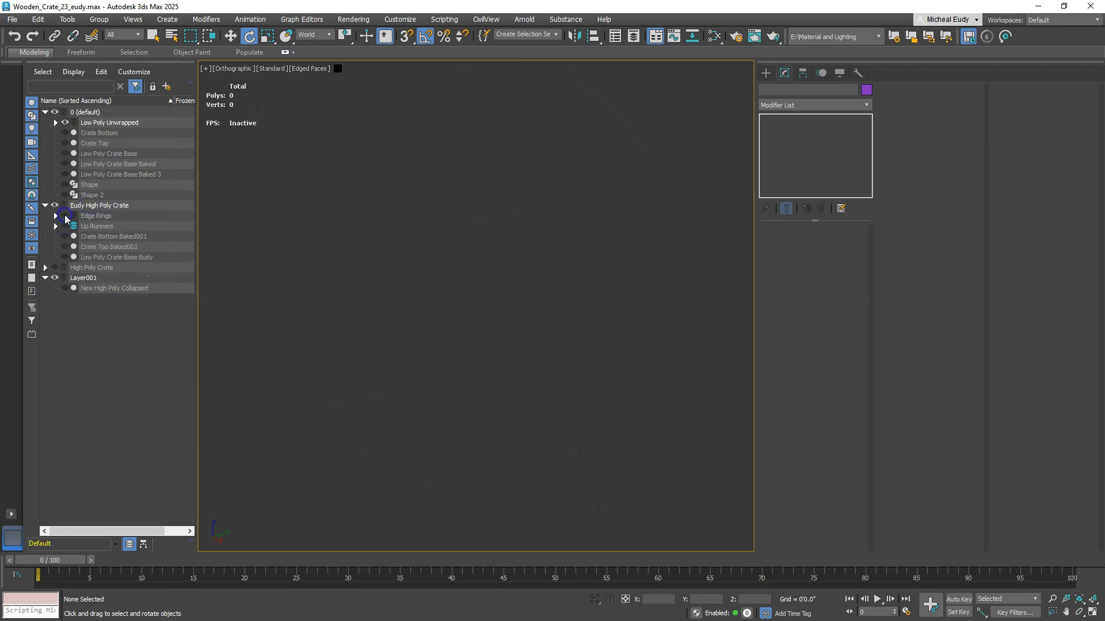
{"action": "left_click", "coordinate": [66, 256]}
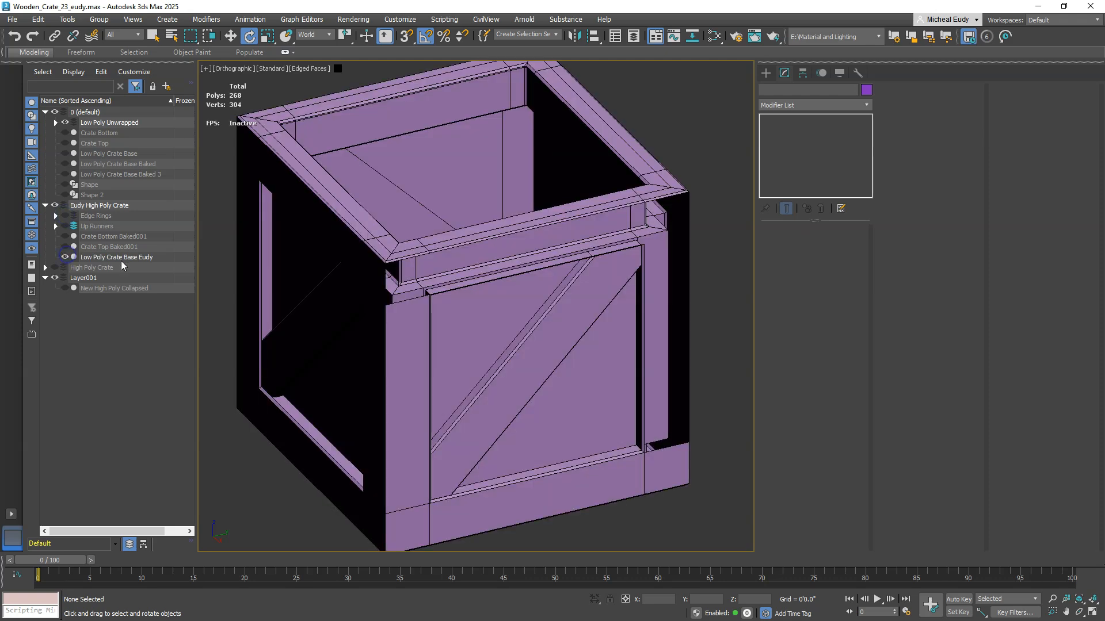
Step: Detach the front diagonal brace's face from Low Poly Crate Base Eudy as Object005
{"action": "left_click", "coordinate": [120, 258]}
{"action": "middle_click_drag", "start_coordinate": [408, 325], "coordinate": [447, 297]}
{"action": "left_click", "coordinate": [825, 244]}
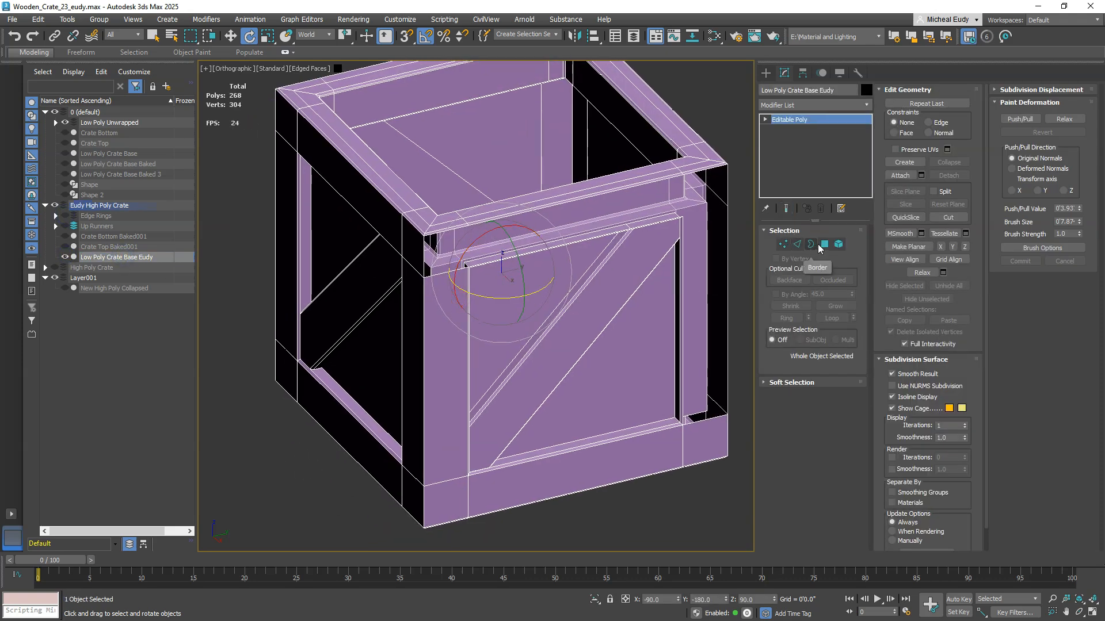
{"action": "left_click", "coordinate": [588, 314]}
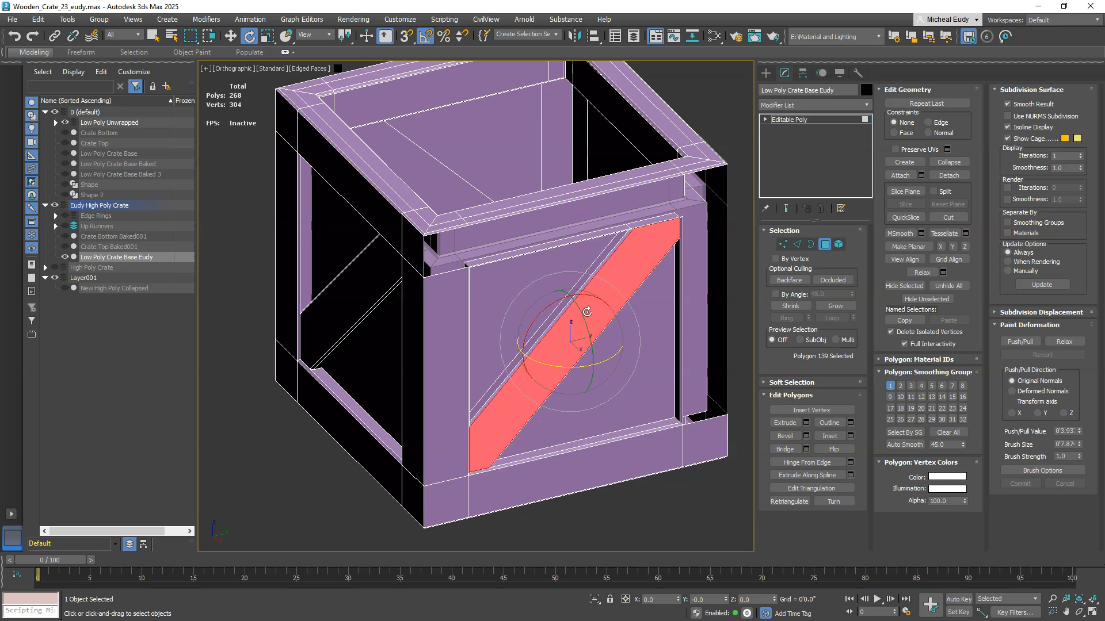
{"action": "left_click", "coordinate": [948, 175]}
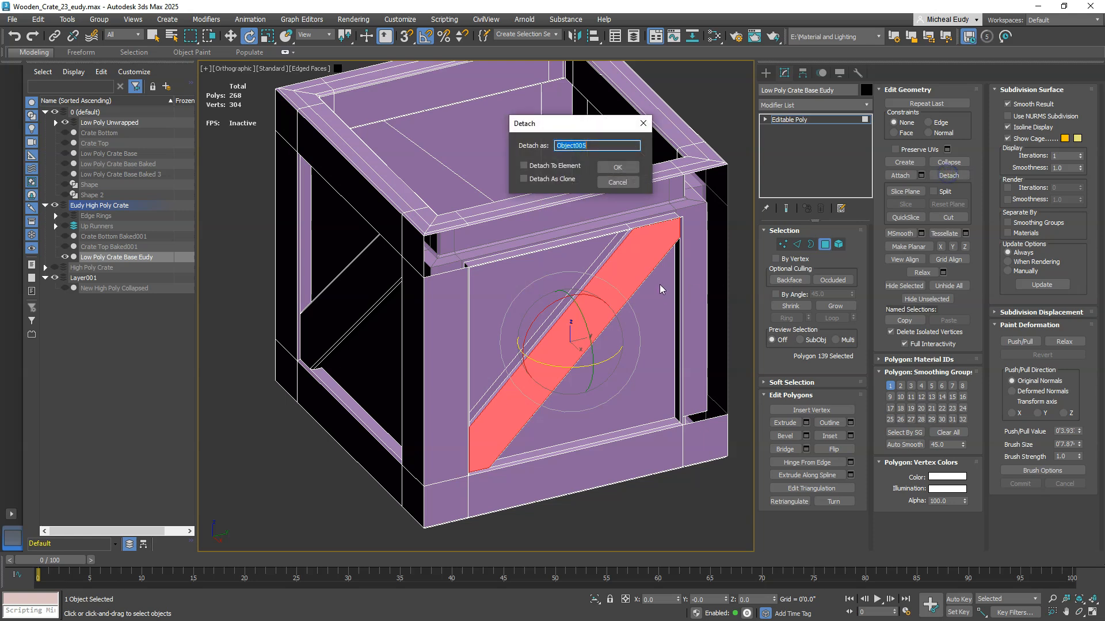
{"action": "left_click", "coordinate": [616, 167]}
Step: Examine the detached diagonal brace up close and select the long upper edge of Object005
{"action": "scroll", "coordinate": [573, 306], "scroll_direction": "up", "scroll_amount": 3}
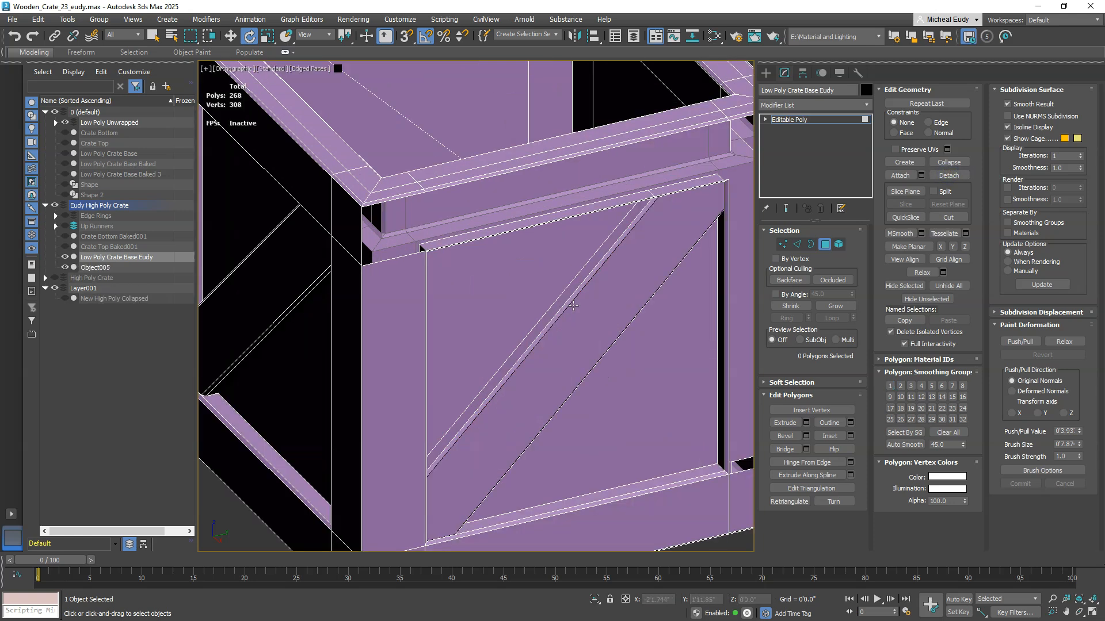
{"action": "scroll", "coordinate": [562, 291], "scroll_direction": "down", "scroll_amount": 2}
{"action": "scroll", "coordinate": [562, 291], "scroll_direction": "up", "scroll_amount": 4}
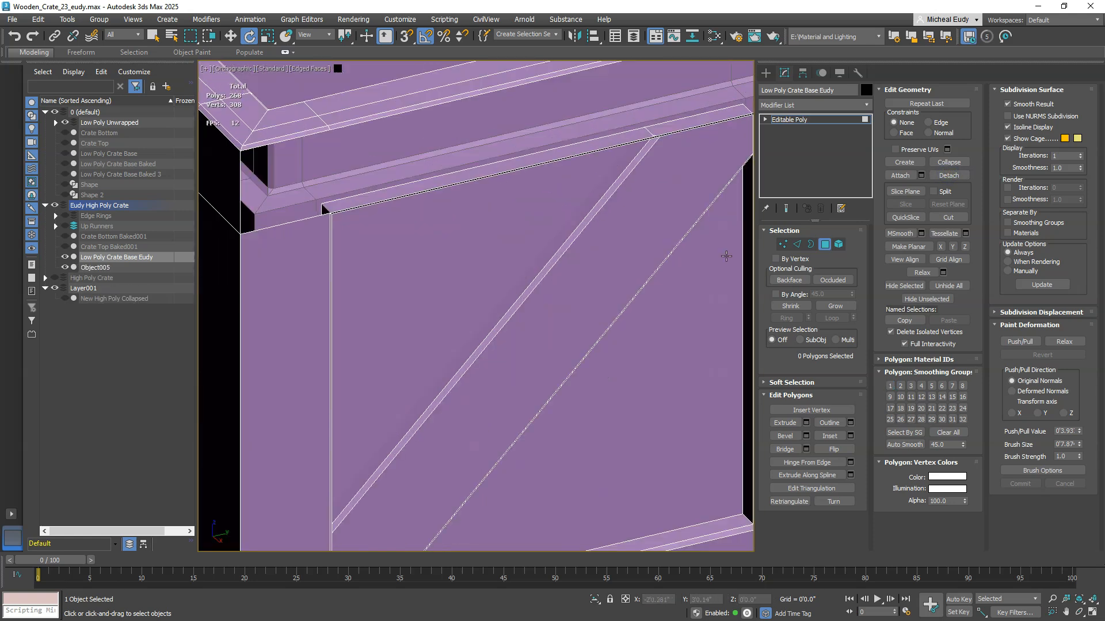
{"action": "left_click", "coordinate": [798, 246]}
{"action": "left_click", "coordinate": [799, 246]}
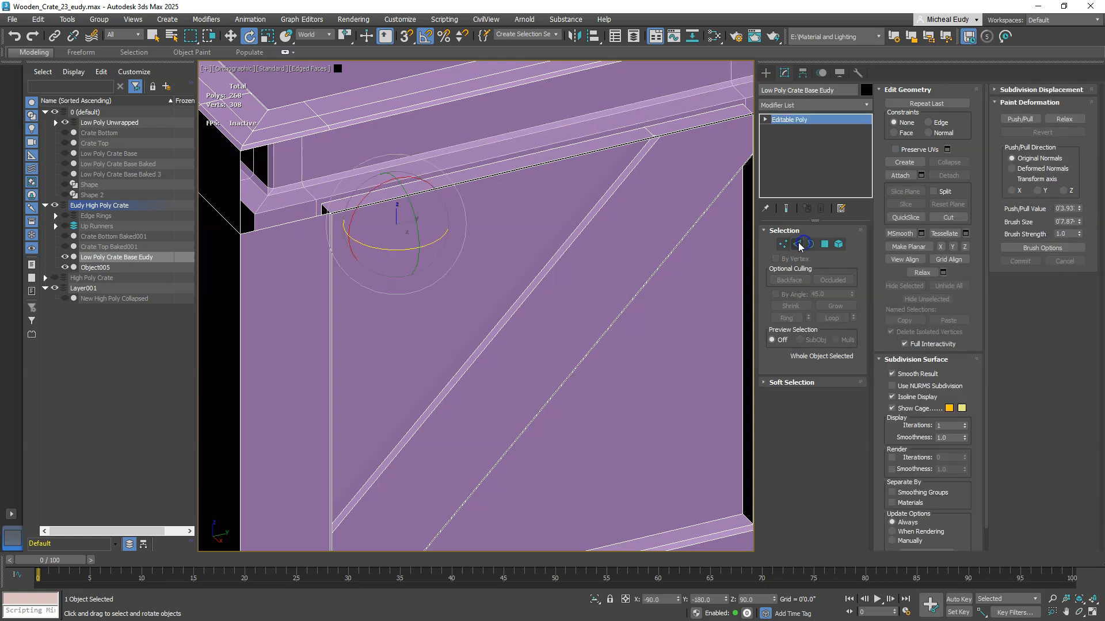
{"action": "left_click", "coordinate": [142, 268]}
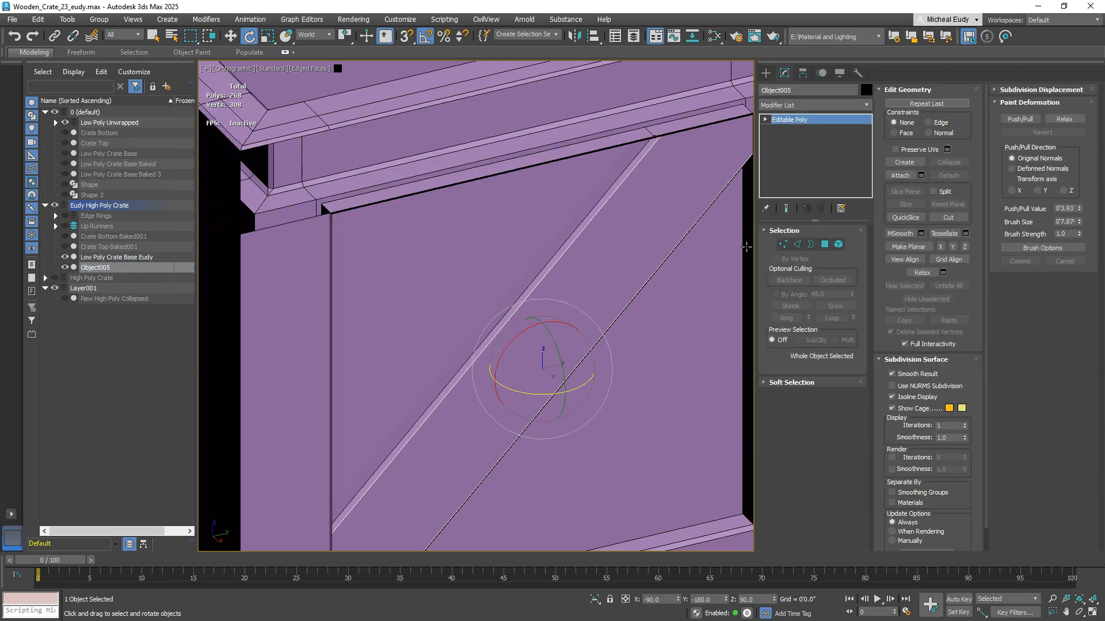
{"action": "left_click", "coordinate": [797, 245]}
{"action": "left_click", "coordinate": [566, 251]}
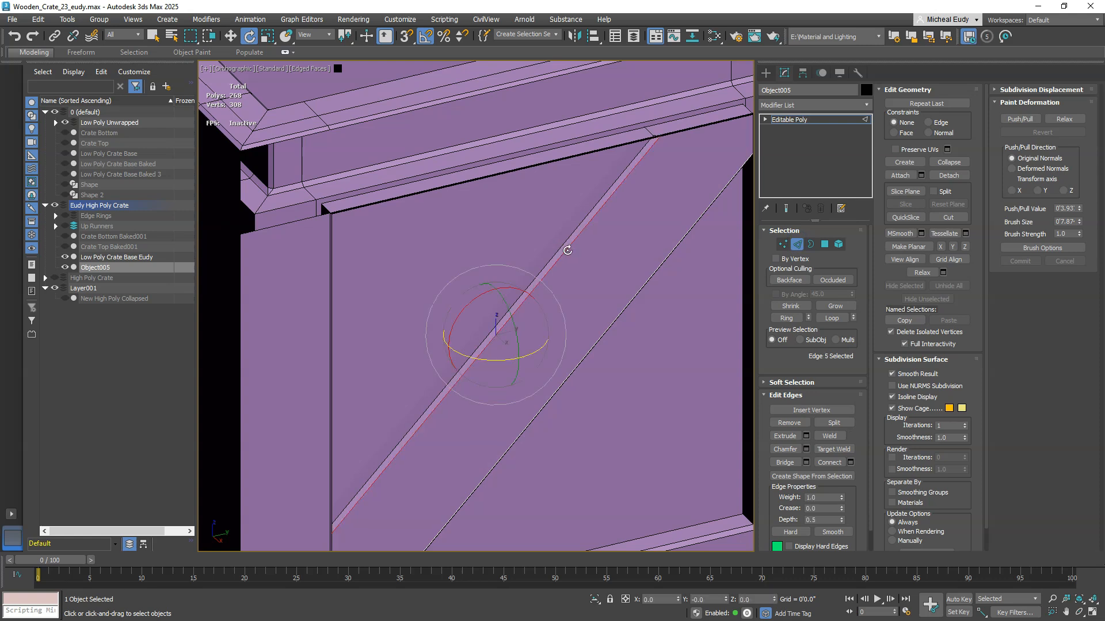
Step: Select Low Poly Crate Base Eudy and toggle Object005's visibility to inspect the geometry around the brace
{"action": "left_click", "coordinate": [164, 256]}
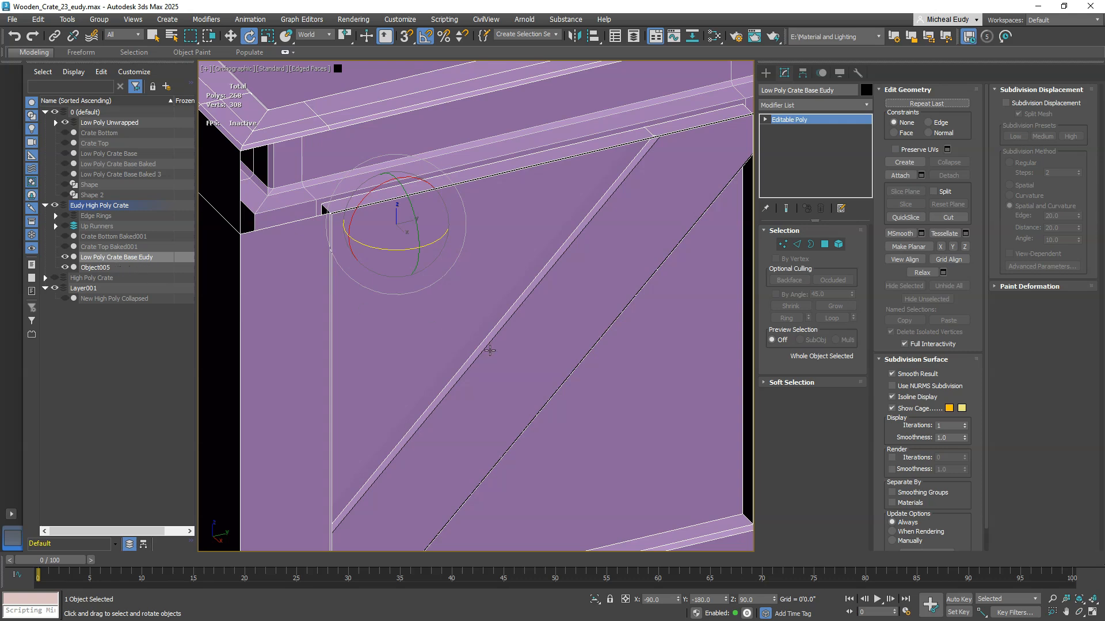
{"action": "scroll", "coordinate": [486, 348], "scroll_direction": "down", "scroll_amount": 2}
{"action": "left_click", "coordinate": [67, 267]}
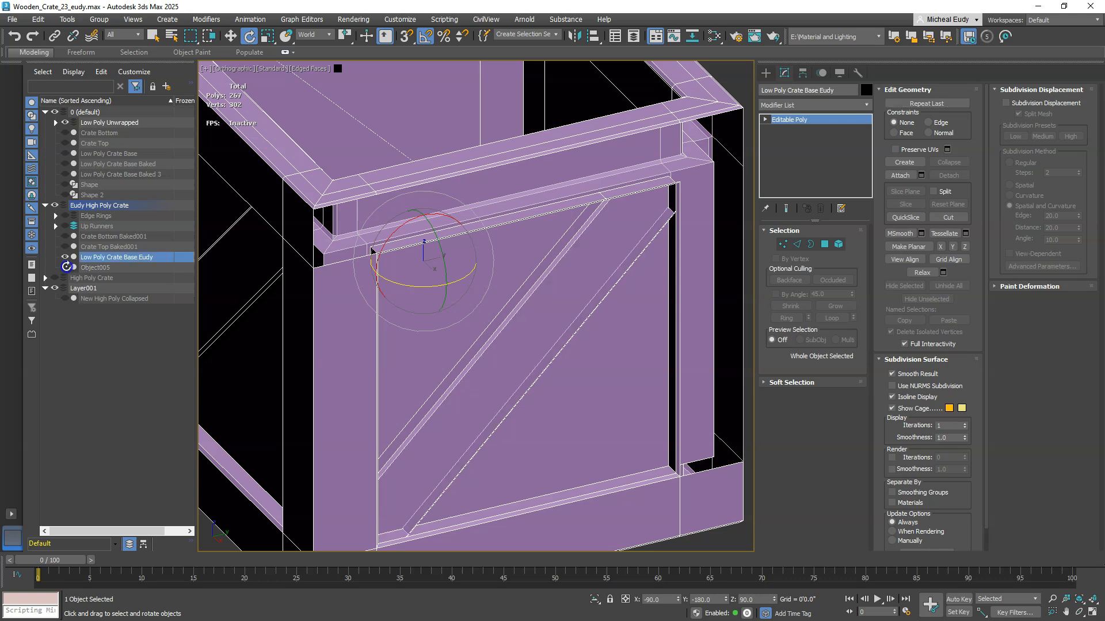
{"action": "left_click", "coordinate": [67, 268]}
{"action": "left_click", "coordinate": [67, 268]}
{"action": "left_click", "coordinate": [67, 268]}
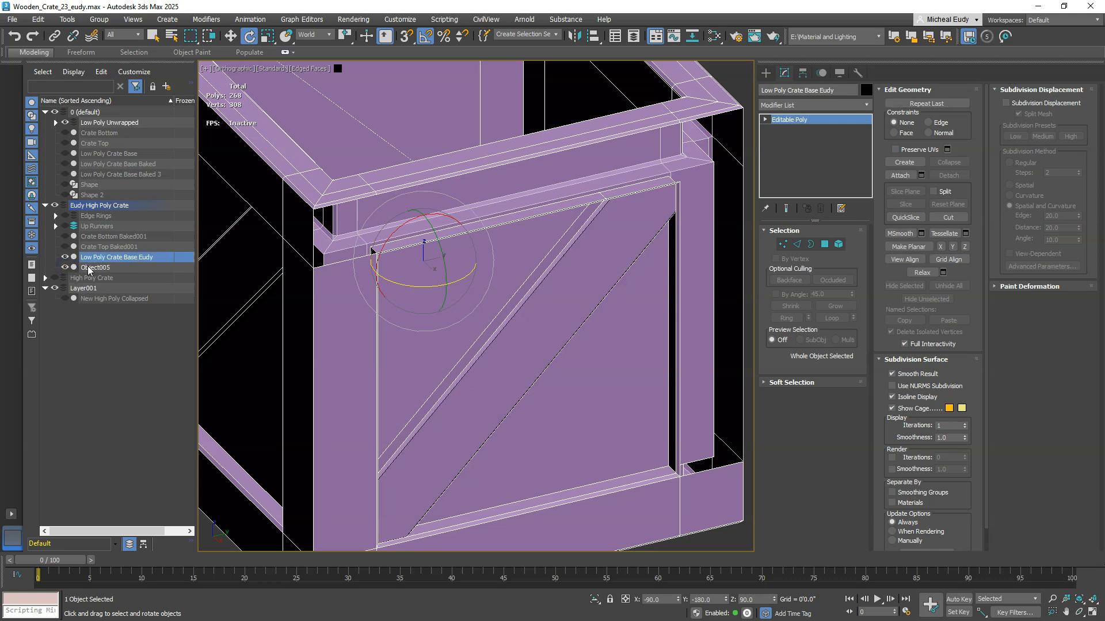
Step: Activate Move for Object005's long diagonal edge and set the reference coordinate system to Local
{"action": "left_click", "coordinate": [92, 268]}
{"action": "key", "text": "2"}
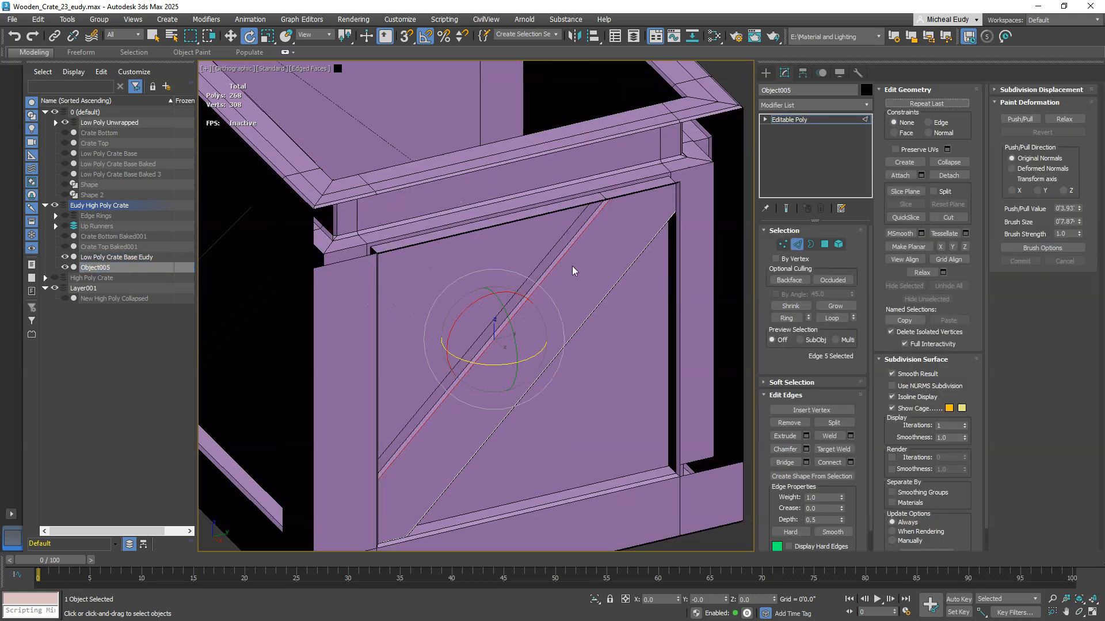
{"action": "right_click", "coordinate": [535, 279]}
{"action": "left_click", "coordinate": [551, 294]}
{"action": "scroll", "coordinate": [551, 295], "scroll_direction": "up", "scroll_amount": 2}
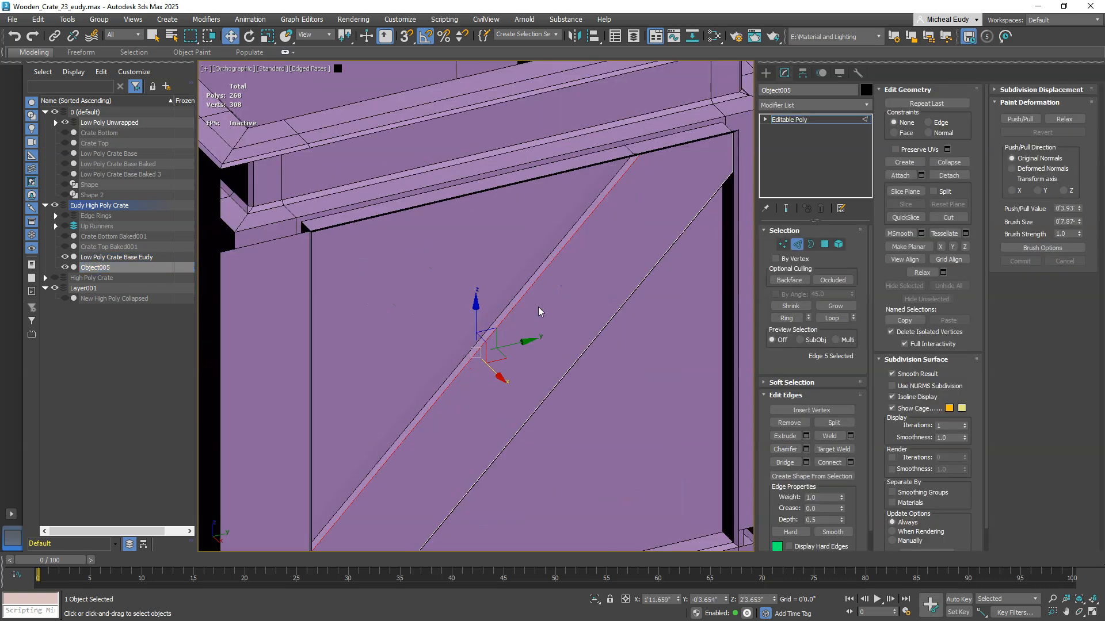
{"action": "left_click", "coordinate": [316, 34]}
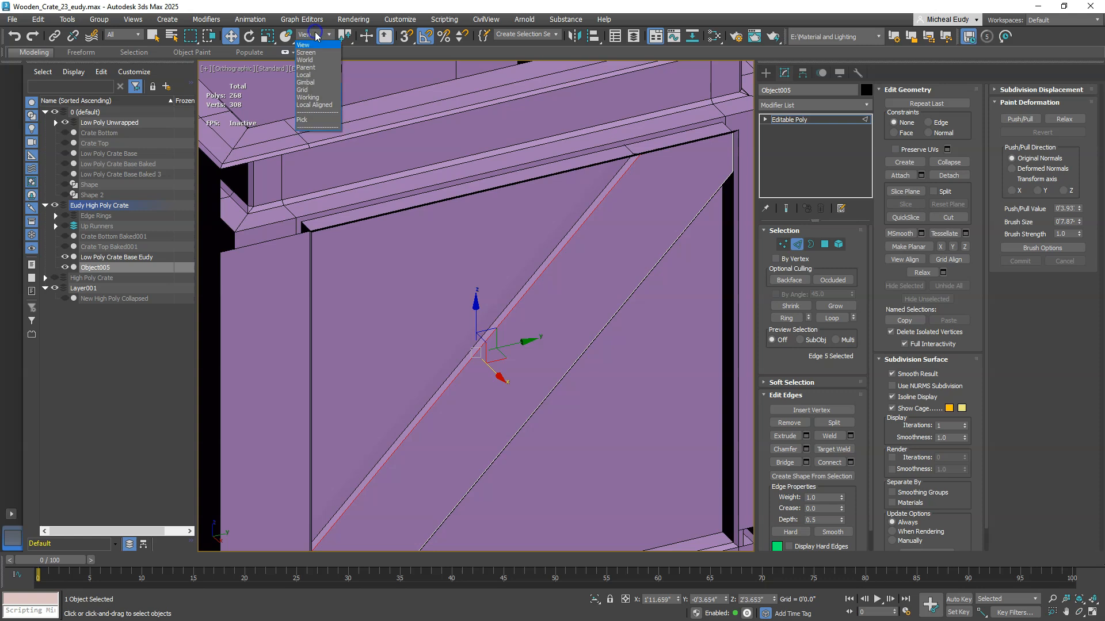
{"action": "left_click", "coordinate": [305, 75]}
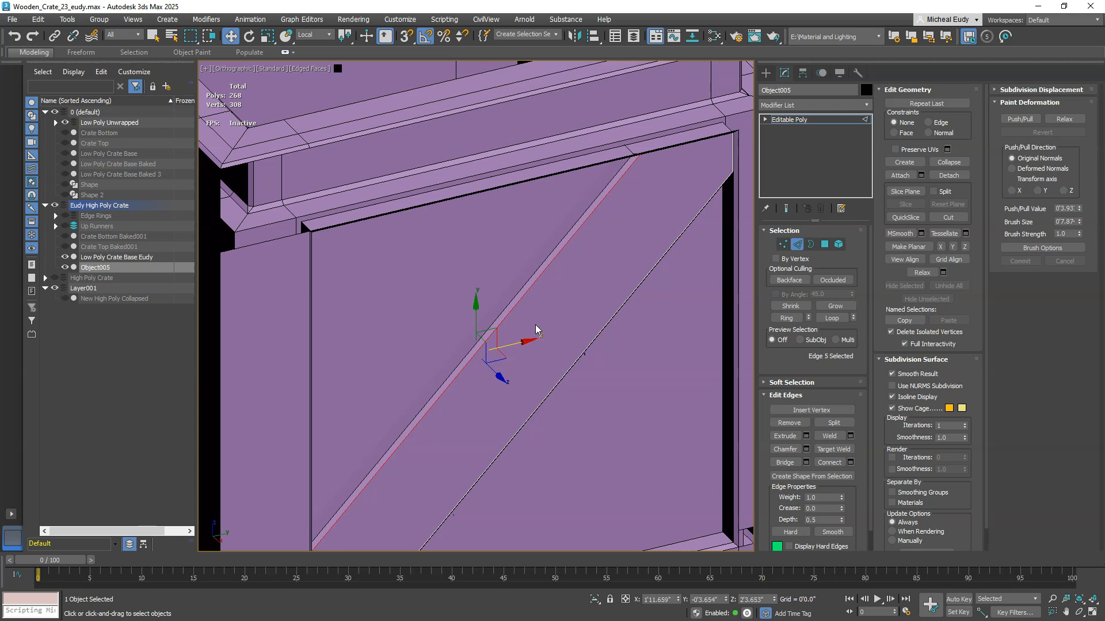
{"action": "left_click", "coordinate": [839, 244]}
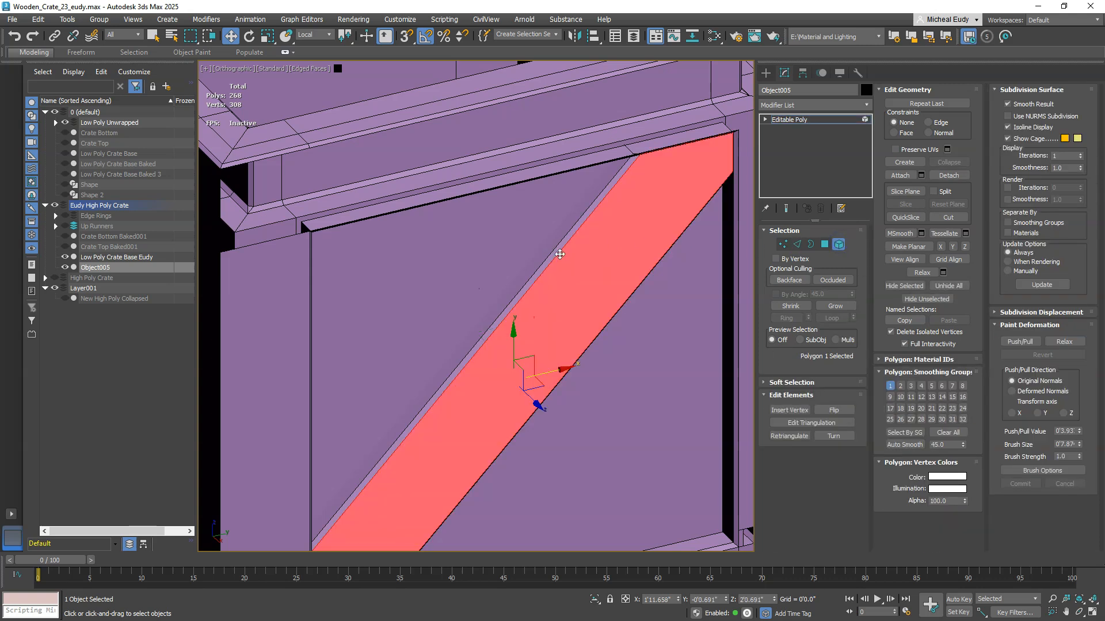
{"action": "left_click", "coordinate": [839, 244]}
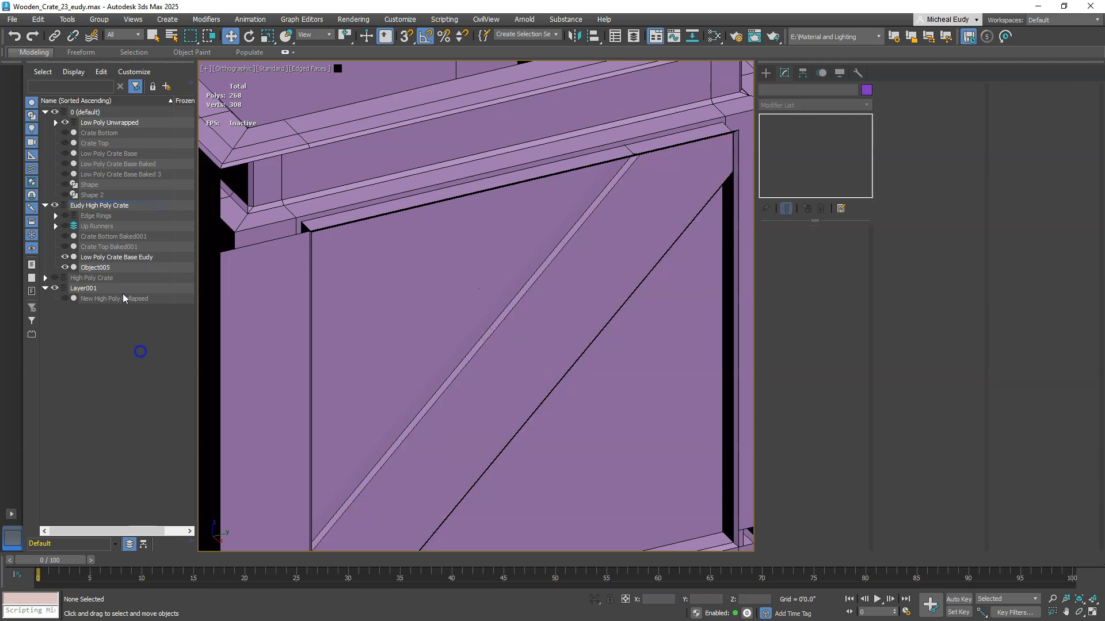
Step: Isolate the narrow edge strips along both sides of the diagonal brace in Low Poly Crate Base Eudy by hiding all unselected elements
{"action": "left_click", "coordinate": [126, 258]}
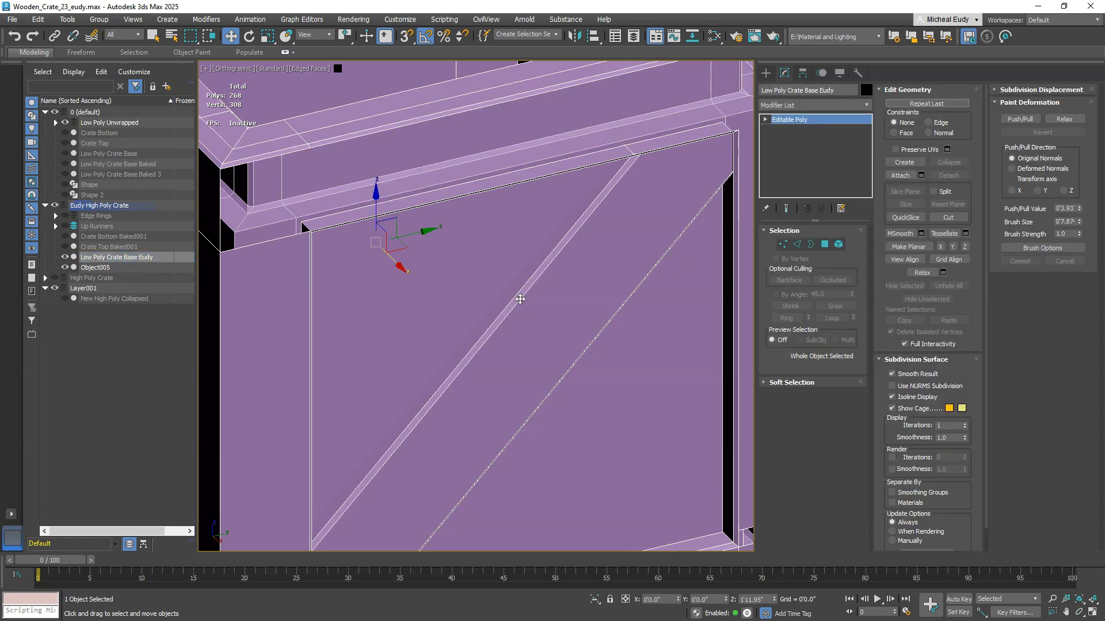
{"action": "key", "text": "5"}
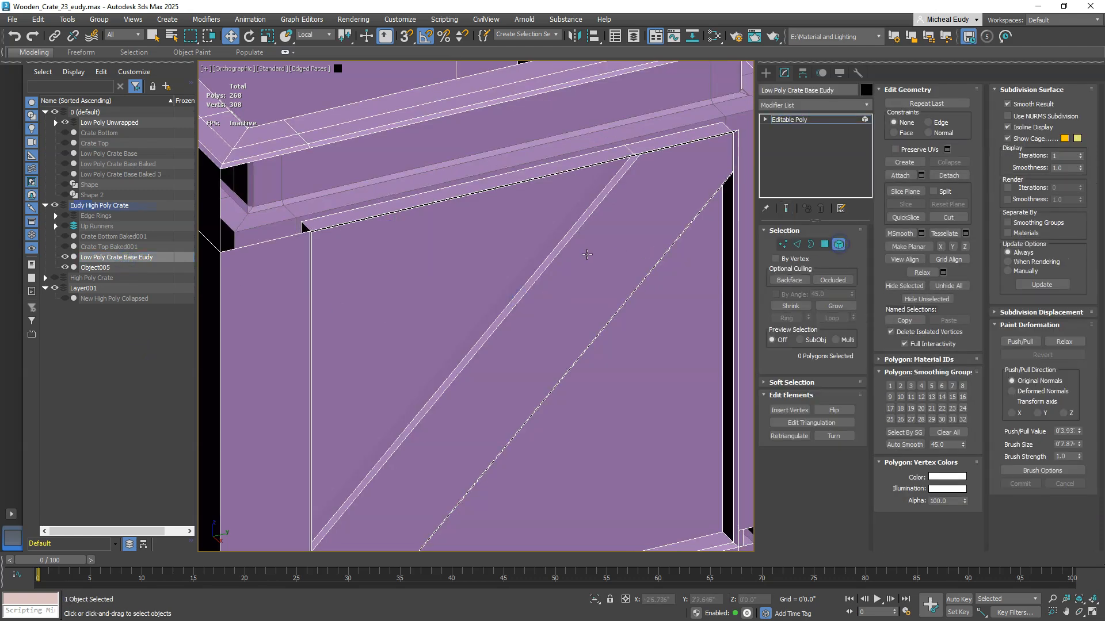
{"action": "left_click", "coordinate": [555, 252]}
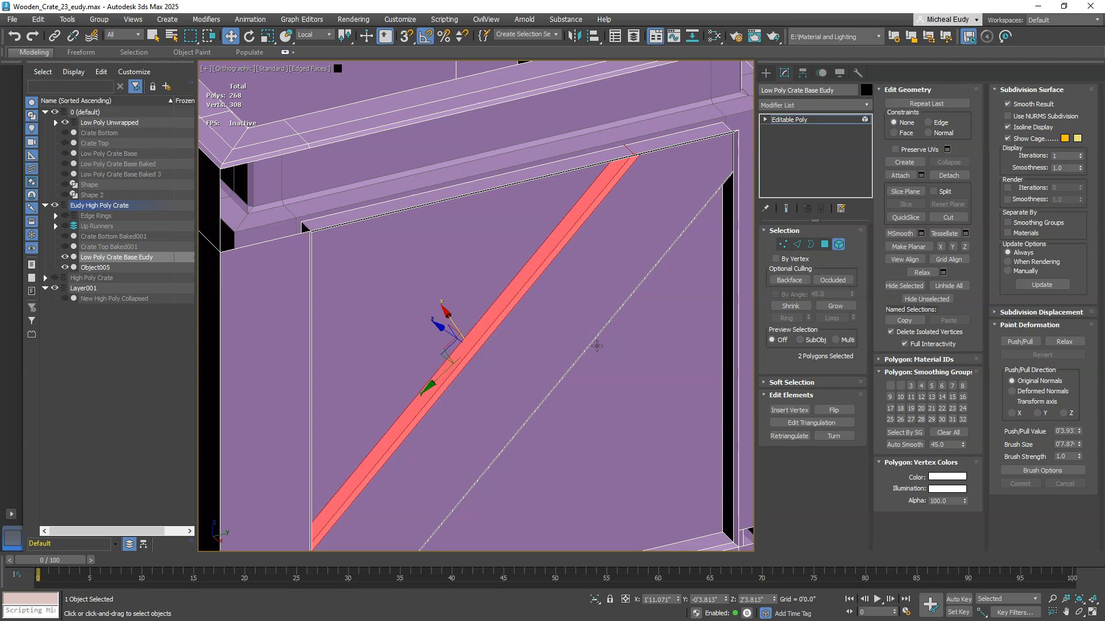
{"action": "mouse_move", "coordinate": [595, 367]}
{"action": "middle_mouse_down"}
{"action": "mouse_move", "coordinate": [525, 348]}
{"action": "mouse_move", "coordinate": [609, 370]}
{"action": "mouse_move", "coordinate": [579, 370]}
{"action": "middle_mouse_up"}
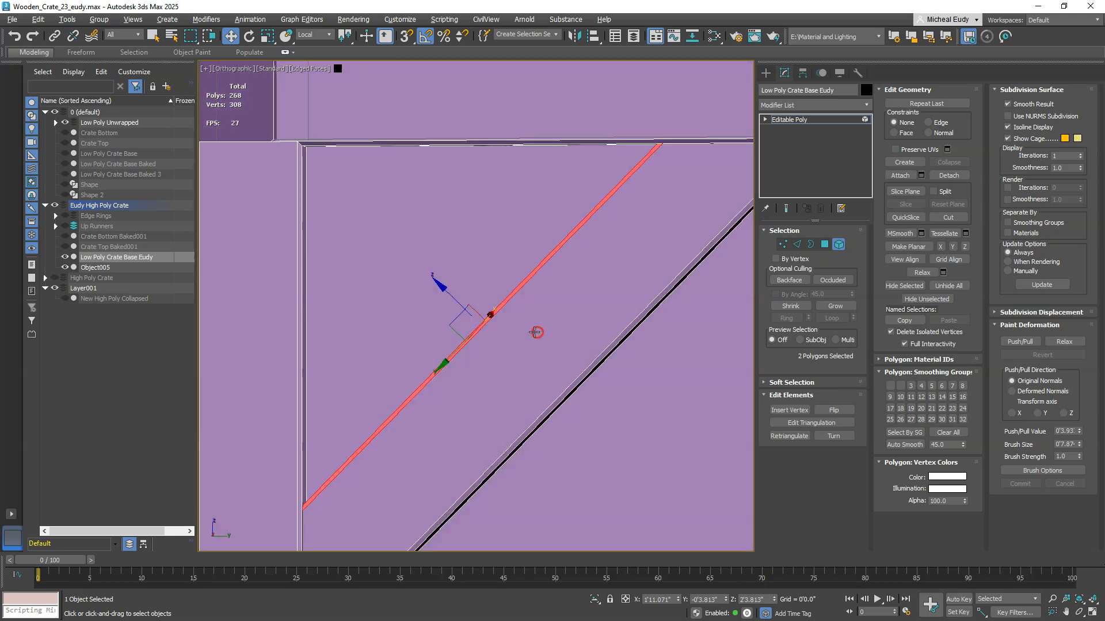
{"action": "left_click", "coordinate": [592, 367], "text": "ctrl"}
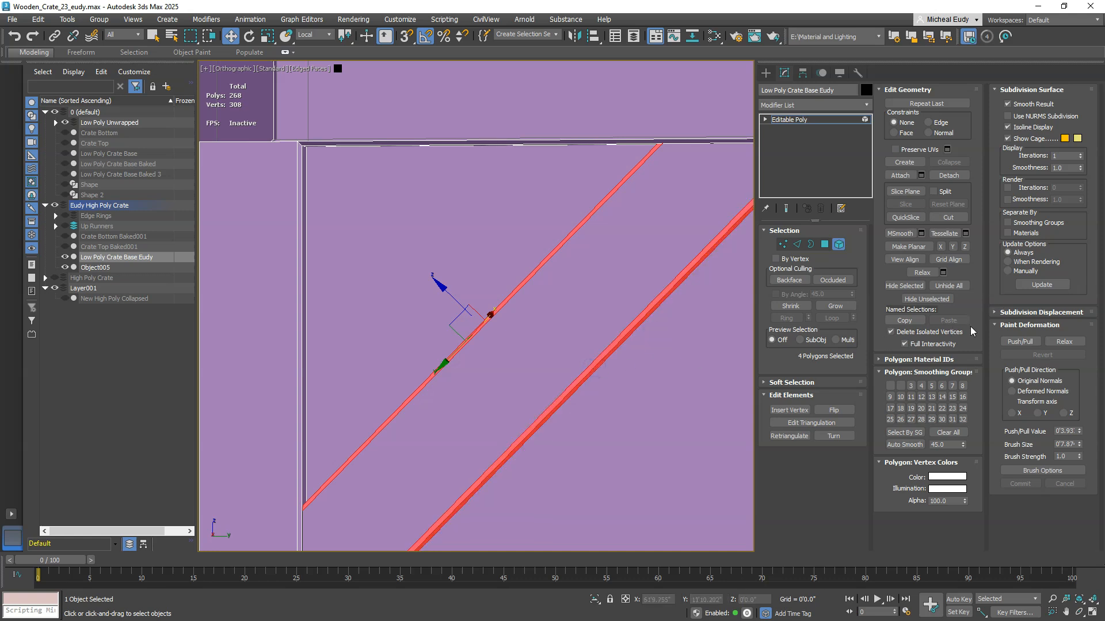
{"action": "left_click", "coordinate": [921, 373]}
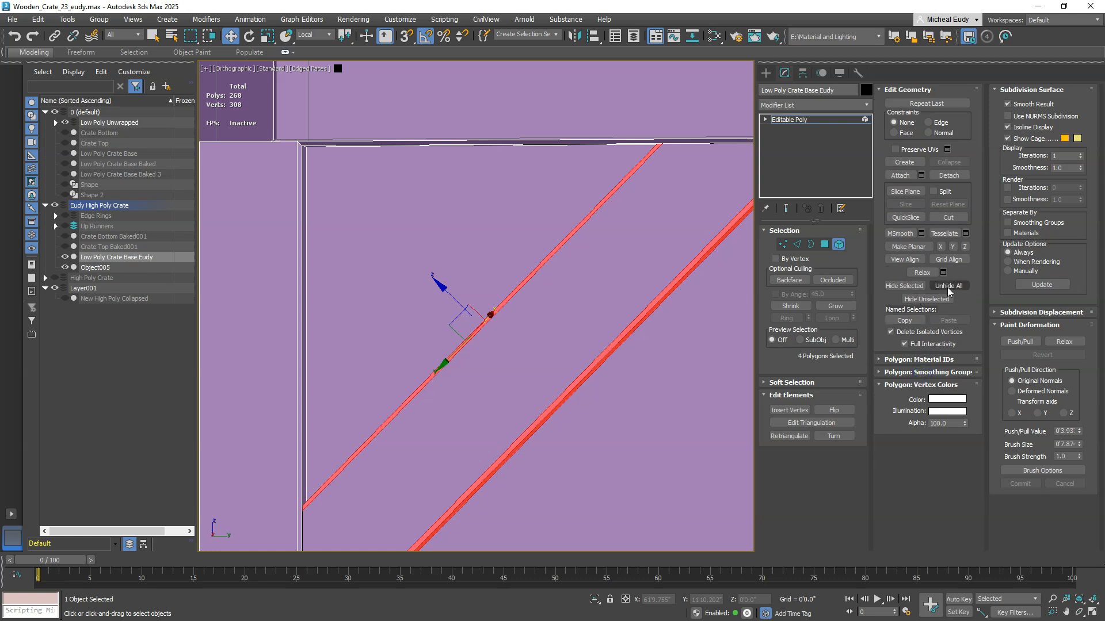
{"action": "left_click", "coordinate": [934, 300]}
{"action": "middle_click_drag", "start_coordinate": [627, 303], "coordinate": [578, 307], "text": "alt"}
{"action": "left_click", "coordinate": [378, 291]}
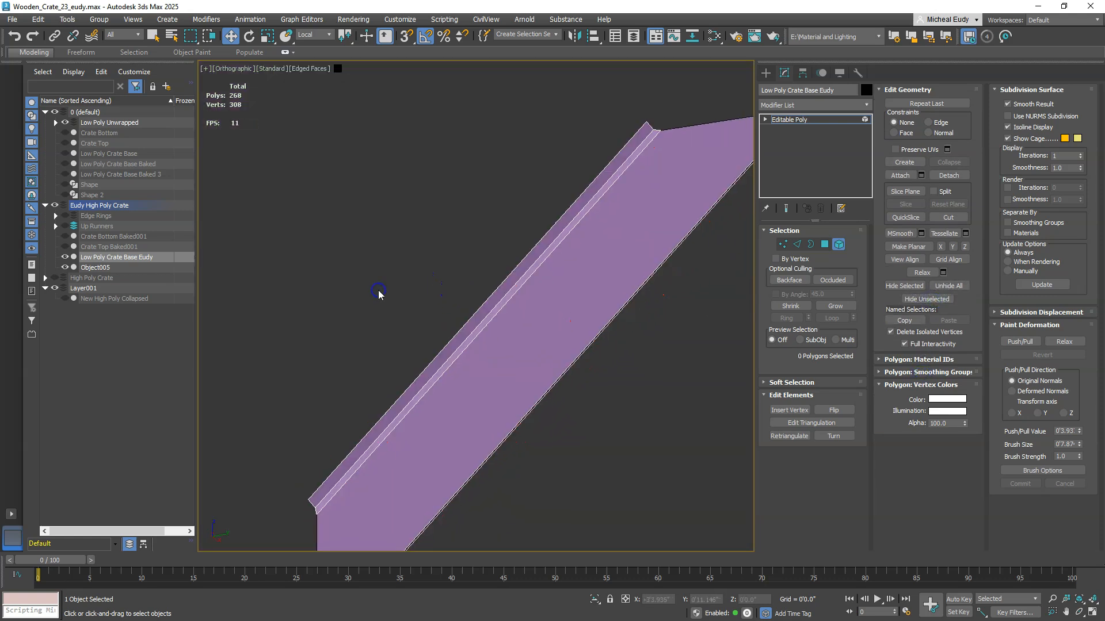
Step: In the Right view, move Object005's upper long edge outward about 0.46" to align with the outer border of the brace's edge strip
{"action": "left_click", "coordinate": [101, 268]}
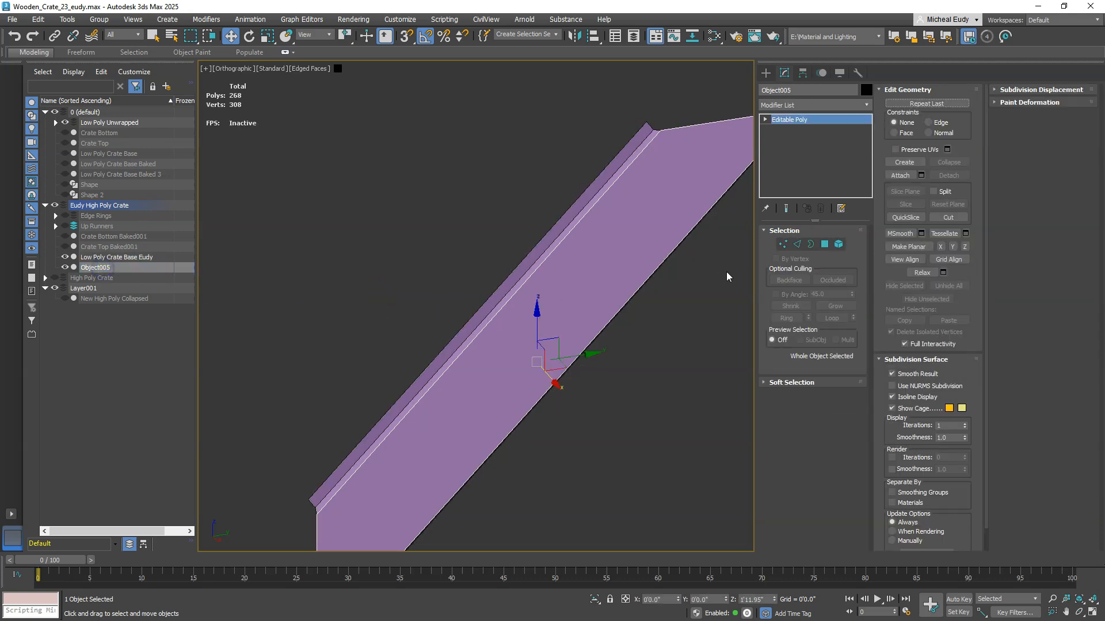
{"action": "left_click", "coordinate": [797, 245]}
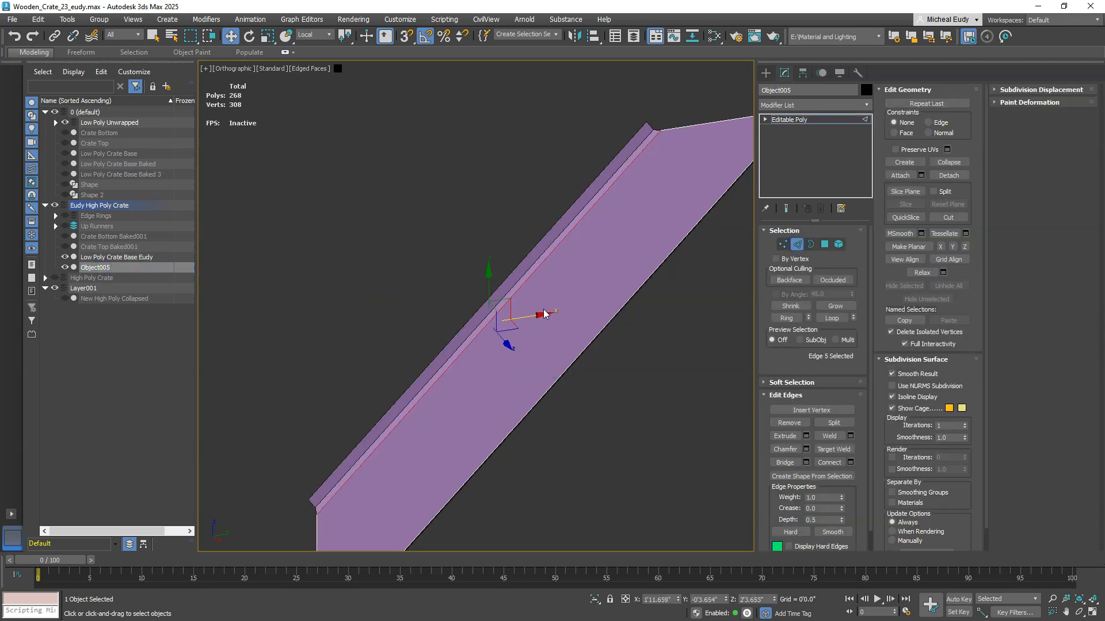
{"action": "key", "text": "v"}
{"action": "key", "text": "r"}
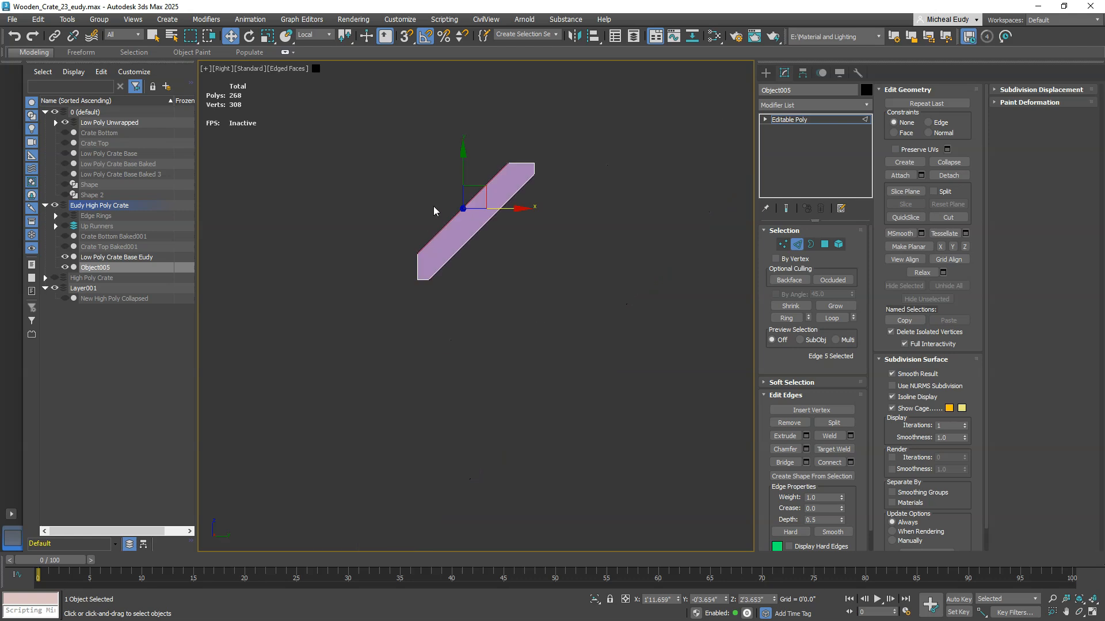
{"action": "scroll", "coordinate": [437, 204], "scroll_direction": "up", "scroll_amount": 6}
{"action": "middle_click_drag", "start_coordinate": [581, 175], "coordinate": [464, 374]}
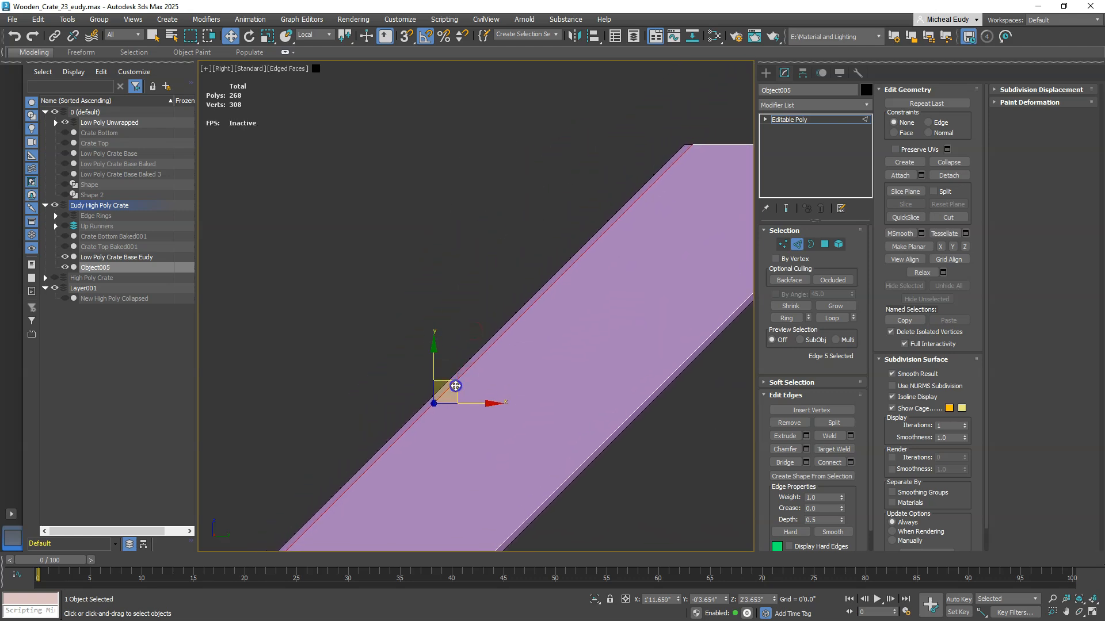
{"action": "left_click_drag", "start_coordinate": [455, 386], "coordinate": [443, 388]}
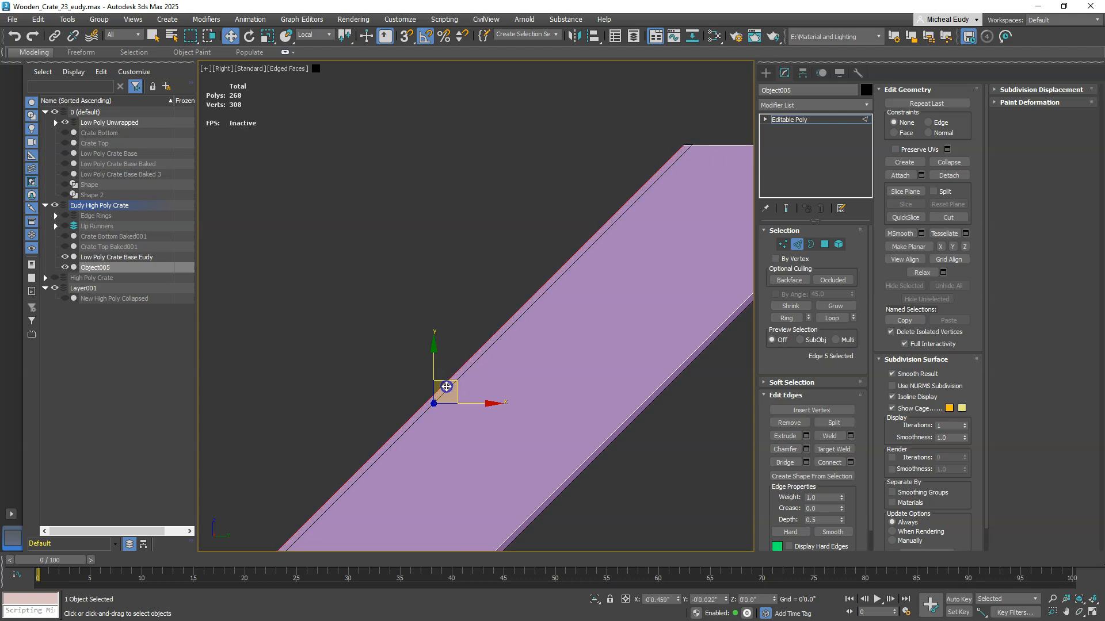
Step: Move Object005's lower long edge outward to align with the outer border of the lower edge strip
{"action": "middle_click_drag", "start_coordinate": [591, 395], "coordinate": [530, 217]}
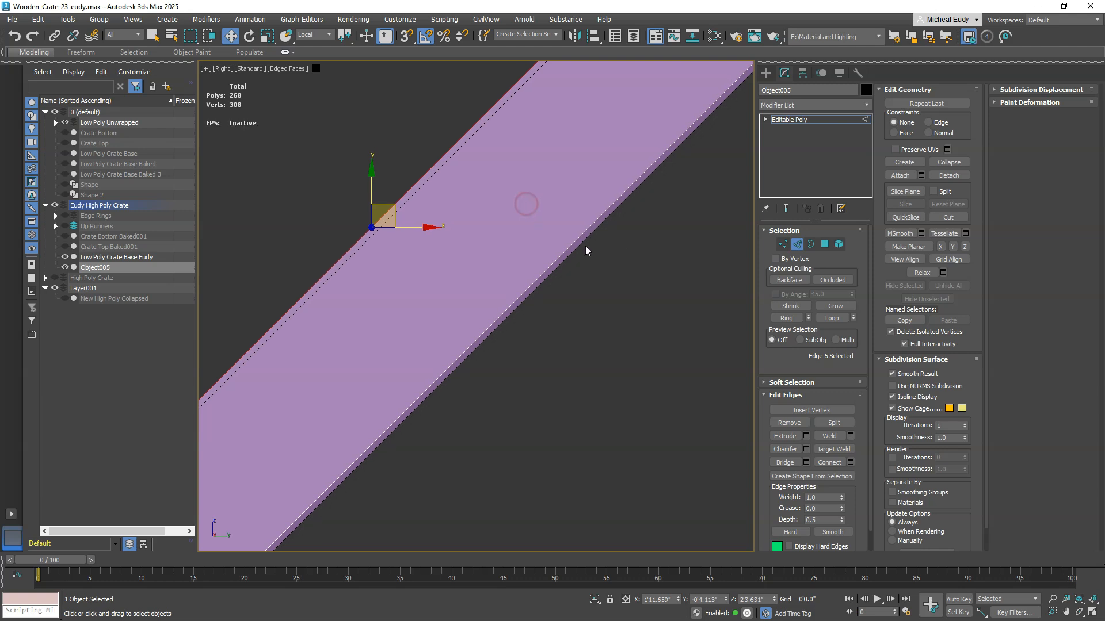
{"action": "left_click", "coordinate": [566, 246]}
{"action": "left_click_drag", "start_coordinate": [509, 318], "coordinate": [512, 323]}
{"action": "middle_click_drag", "start_coordinate": [578, 248], "coordinate": [427, 482]}
{"action": "middle_click_drag", "start_coordinate": [457, 429], "coordinate": [581, 269]}
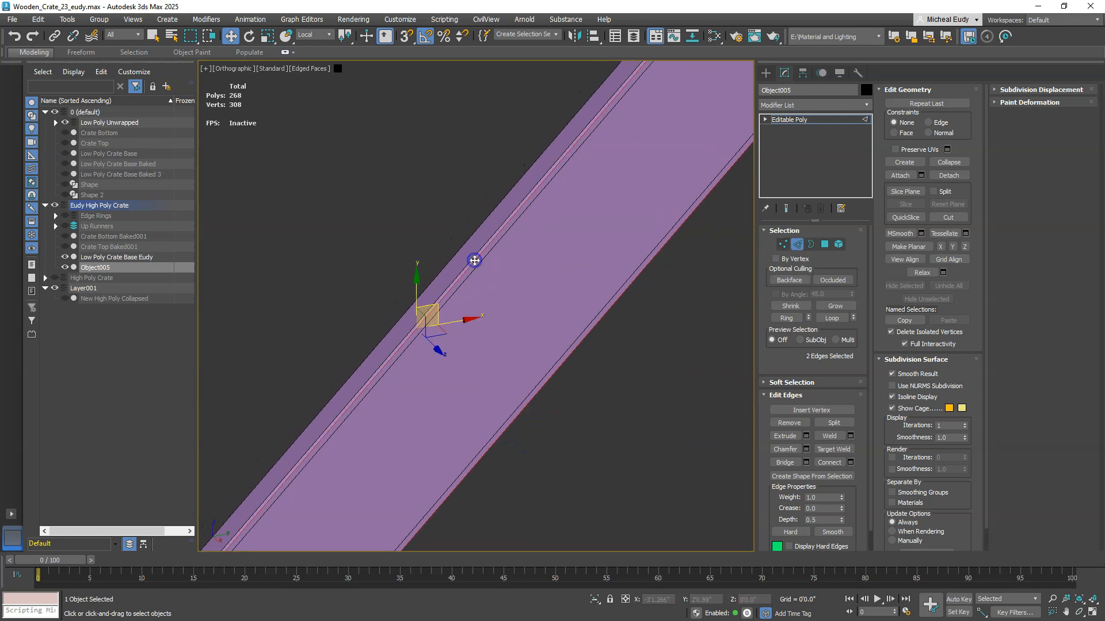
Step: Extrude both long edges of Object005 inward toward the crate as side faces, using the View coordinate system
{"action": "left_click", "coordinate": [575, 401]}
{"action": "left_click", "coordinate": [551, 376]}
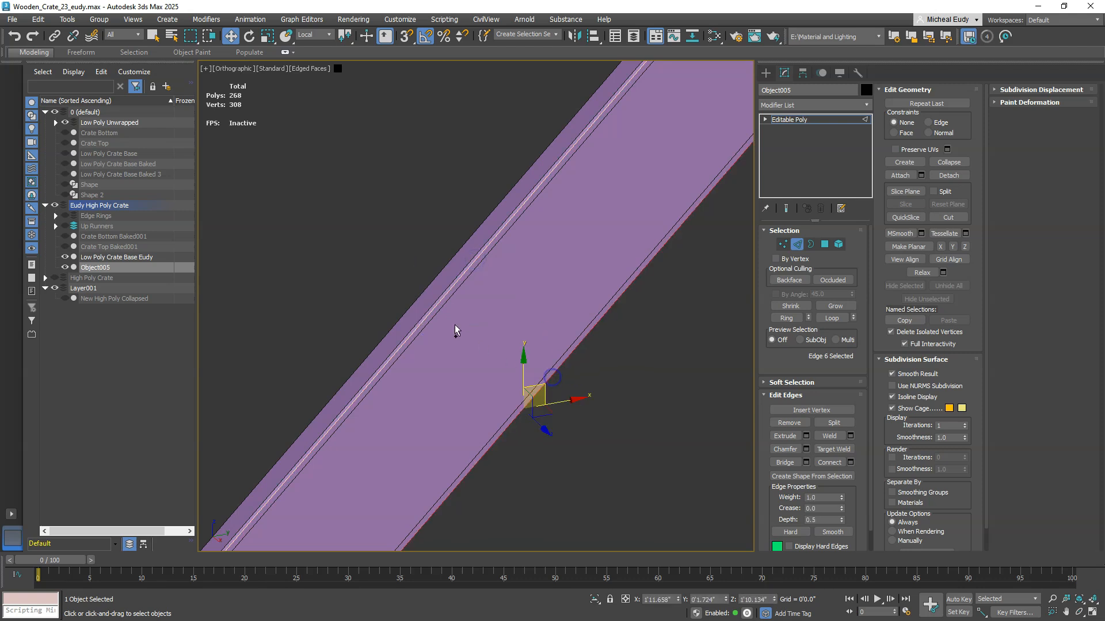
{"action": "left_click", "coordinate": [437, 306], "text": "ctrl"}
{"action": "left_click", "coordinate": [315, 35]}
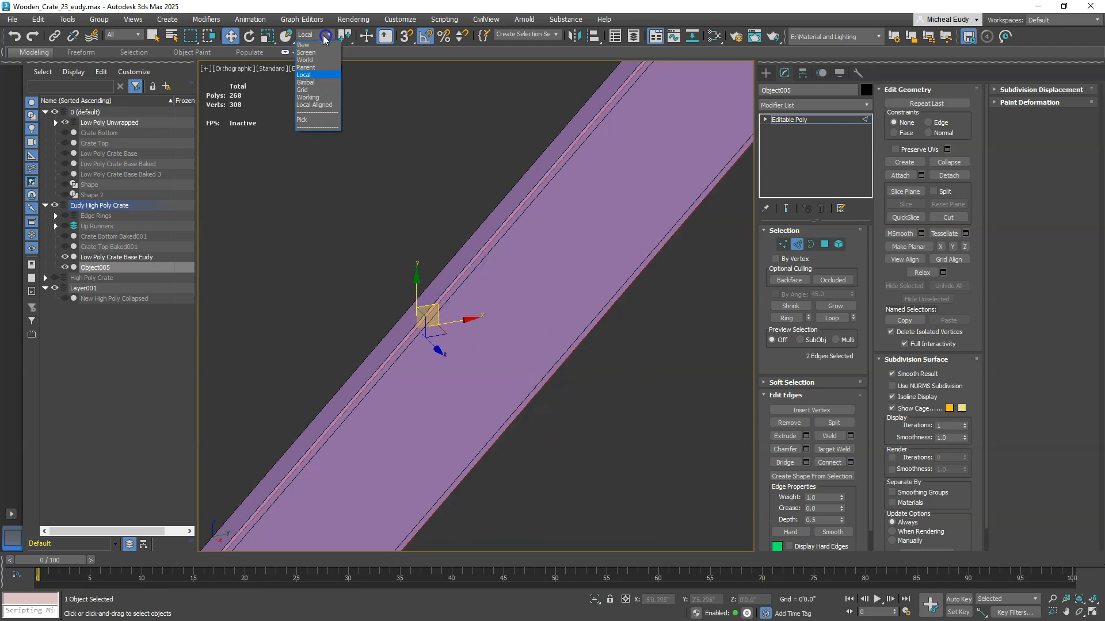
{"action": "left_click", "coordinate": [309, 46]}
{"action": "middle_click_drag", "start_coordinate": [461, 361], "coordinate": [482, 379], "text": "alt"}
{"action": "left_click_drag", "start_coordinate": [464, 374], "coordinate": [438, 362], "text": "shift"}
{"action": "middle_click_drag", "start_coordinate": [427, 404], "coordinate": [418, 377], "text": "alt"}
{"action": "left_click", "coordinate": [797, 245]}
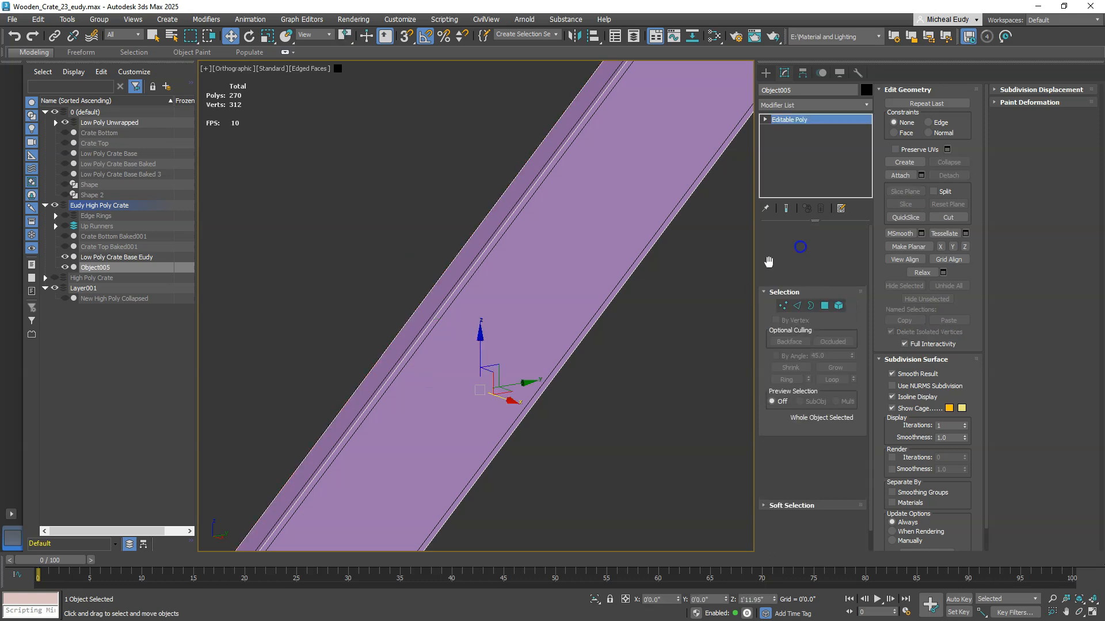
Step: Hide Low Poly Crate Base Eudy and assign a light gray material to Object005 from the Slate Material Editor
{"action": "scroll", "coordinate": [547, 310], "scroll_direction": "down", "scroll_amount": 2}
{"action": "scroll", "coordinate": [547, 310], "scroll_direction": "up", "scroll_amount": 1}
{"action": "left_click", "coordinate": [66, 257]}
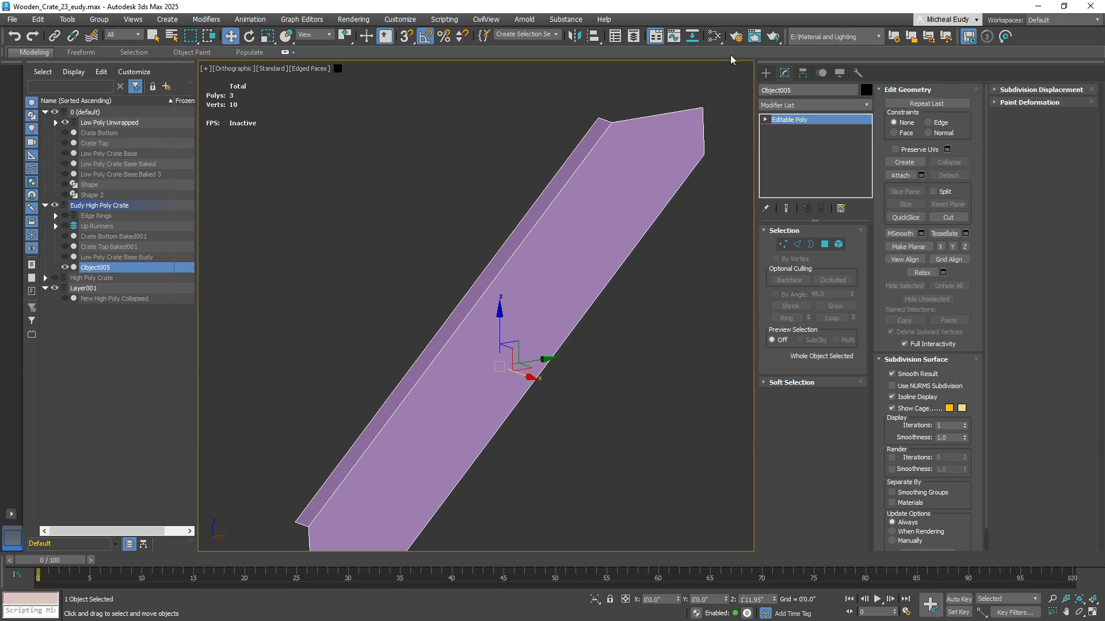
{"action": "left_click", "coordinate": [714, 36]}
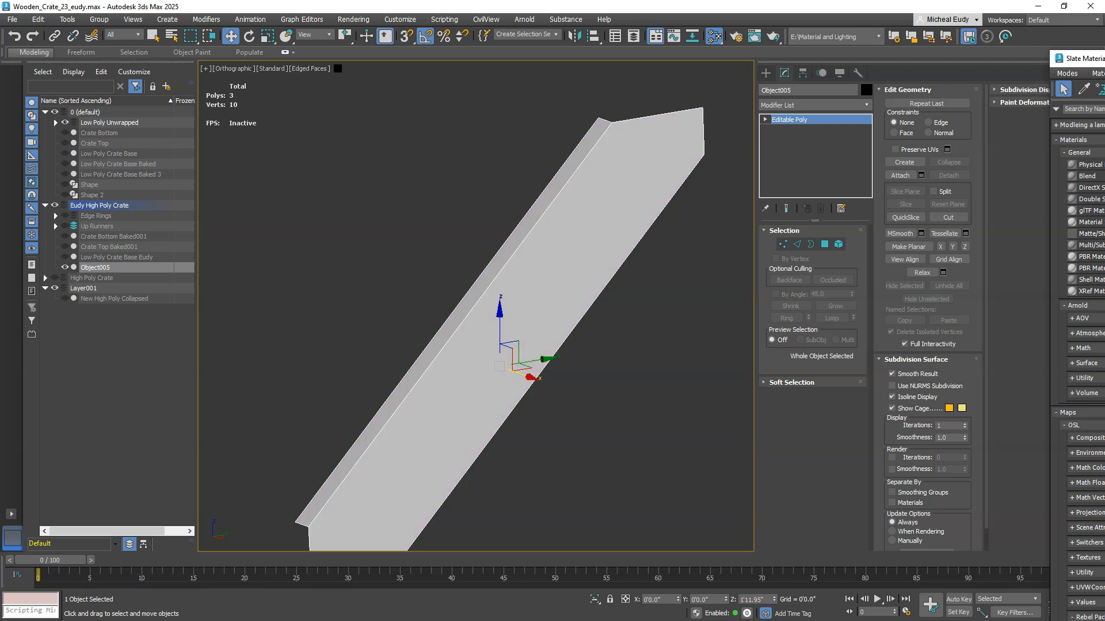
{"action": "key", "text": "m"}
Step: Show Low Poly Crate Base Eudy and New High Poly Collapsed, and copy the Chamfer modifier from New High Poly Collapsed
{"action": "left_click", "coordinate": [65, 259]}
{"action": "middle_click_drag", "start_coordinate": [510, 389], "coordinate": [482, 406], "text": "alt"}
{"action": "scroll", "coordinate": [481, 407], "scroll_direction": "down", "scroll_amount": 2}
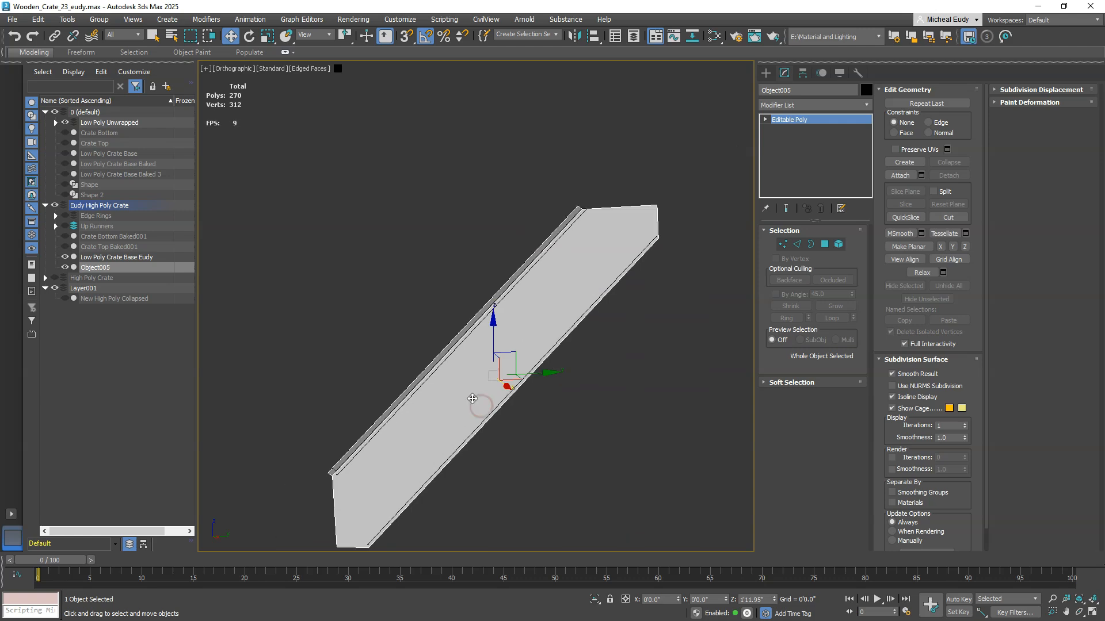
{"action": "left_click", "coordinate": [65, 299]}
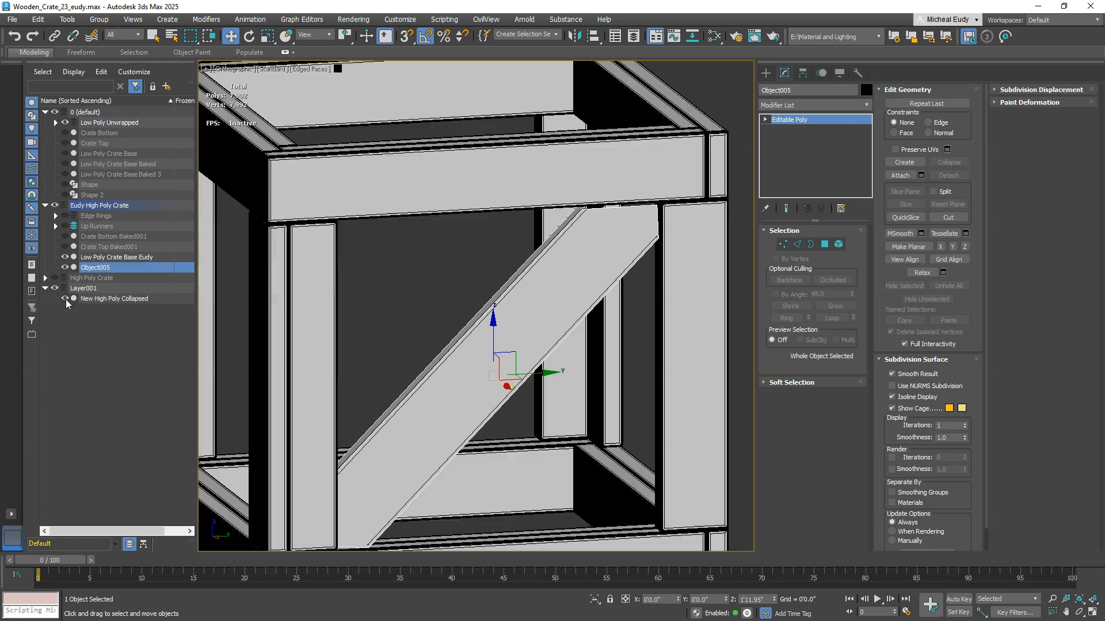
{"action": "left_click", "coordinate": [88, 299]}
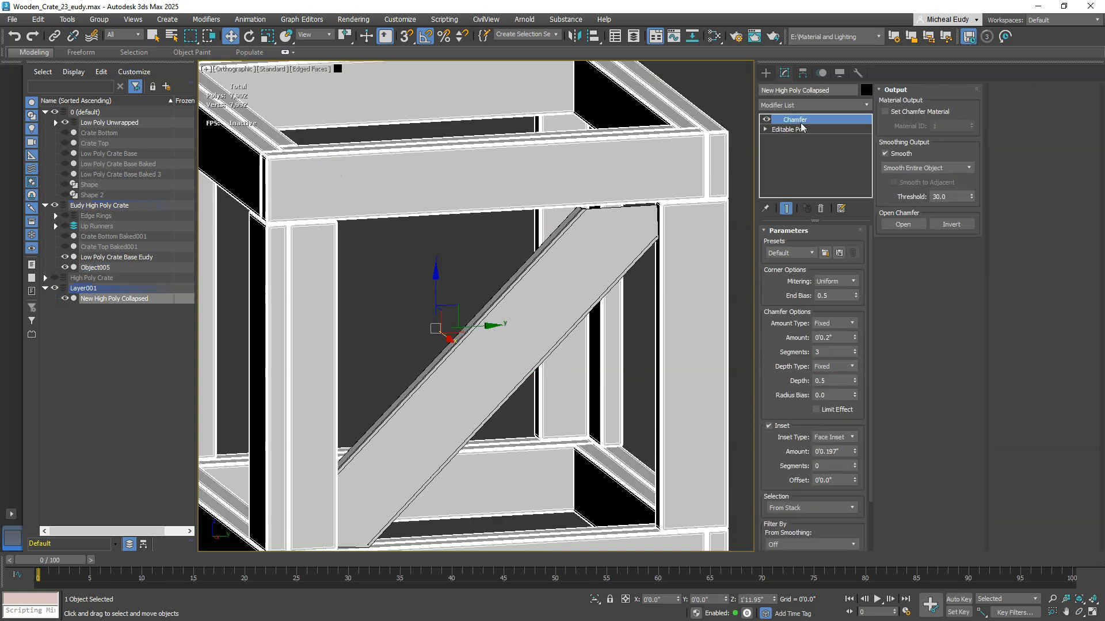
{"action": "right_click", "coordinate": [800, 122]}
{"action": "left_click", "coordinate": [837, 171]}
Step: Hide Layer001 and paste the copied Chamfer modifier onto Object005 as an instance
{"action": "left_click", "coordinate": [91, 267]}
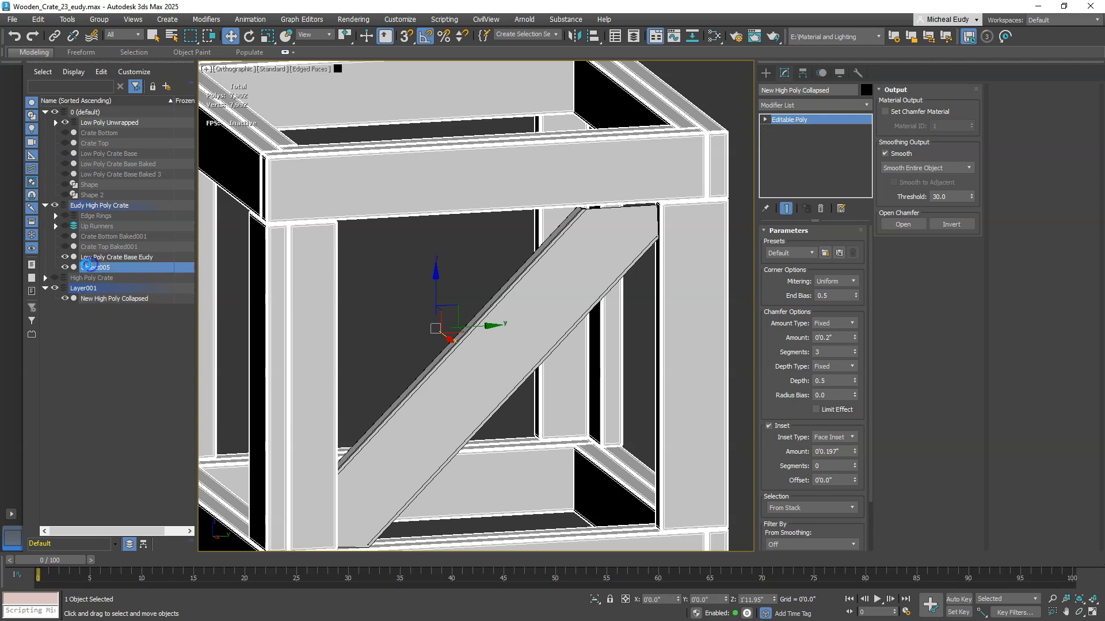
{"action": "left_click", "coordinate": [55, 288]}
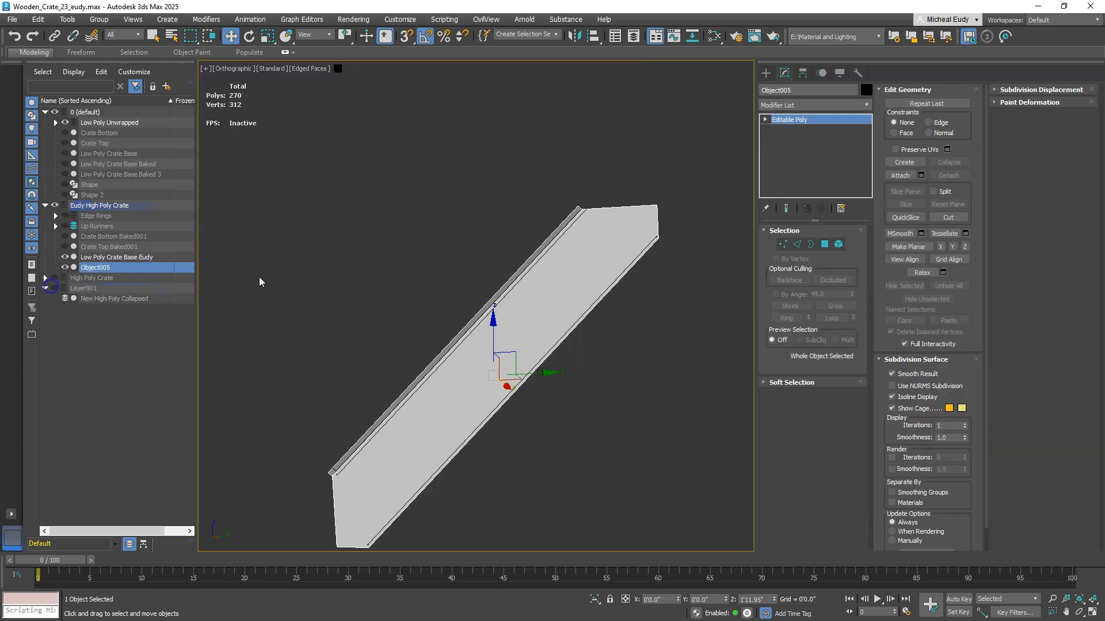
{"action": "right_click", "coordinate": [544, 277]}
{"action": "right_click", "coordinate": [796, 120]}
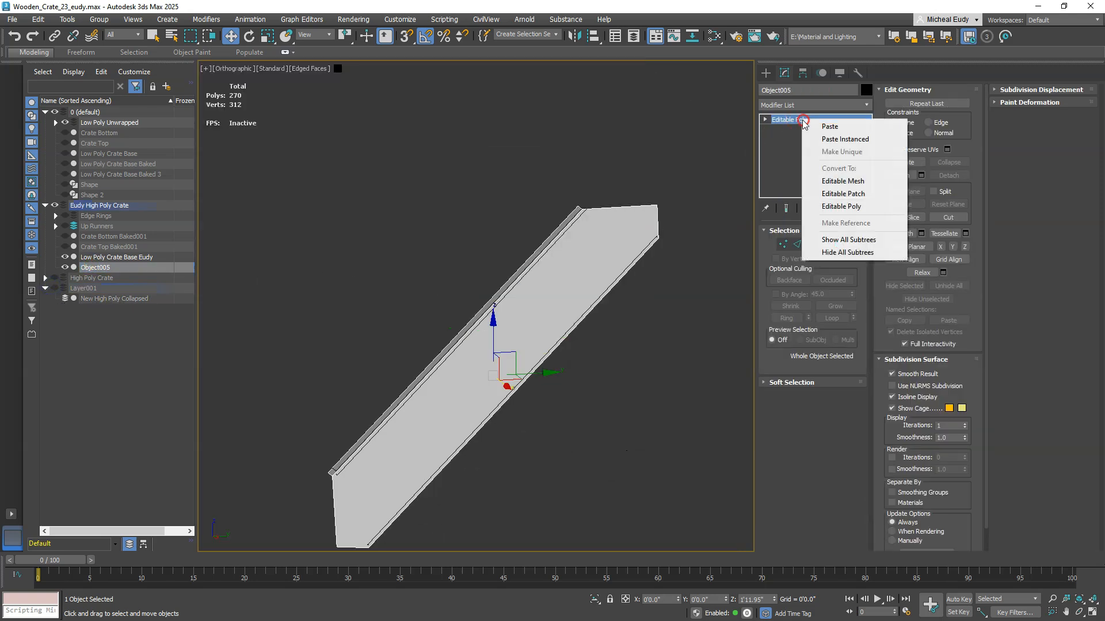
{"action": "left_click", "coordinate": [843, 139]}
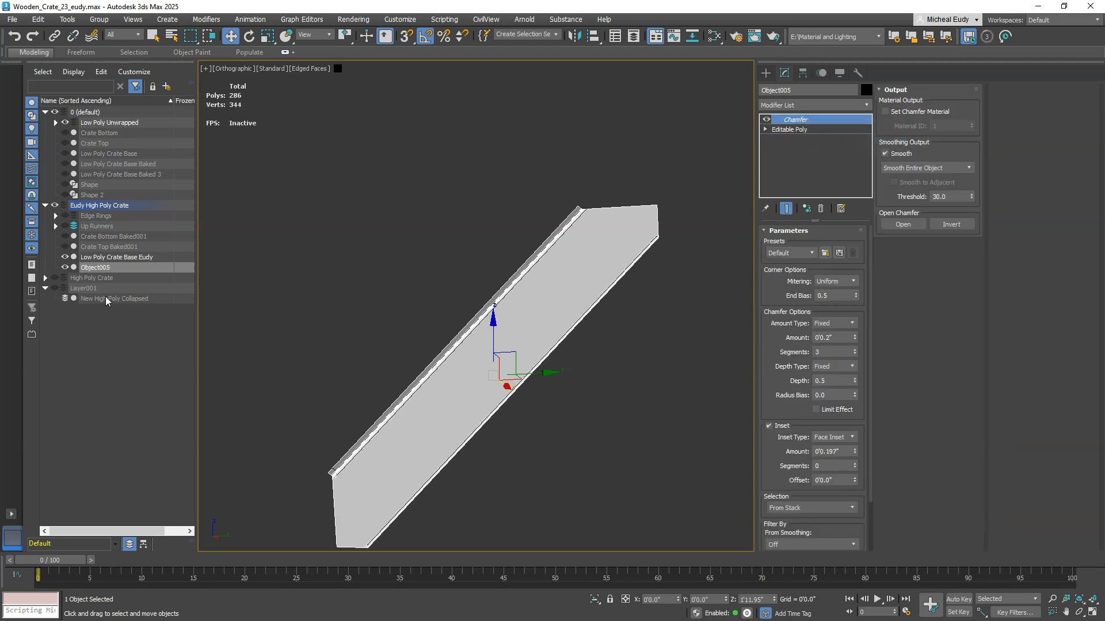
Step: Hide Low Poly Crate Base Eudy and turn off edged faces to check the chamfered brace from several angles
{"action": "left_click", "coordinate": [65, 258]}
{"action": "scroll", "coordinate": [466, 375], "scroll_direction": "up", "scroll_amount": 4}
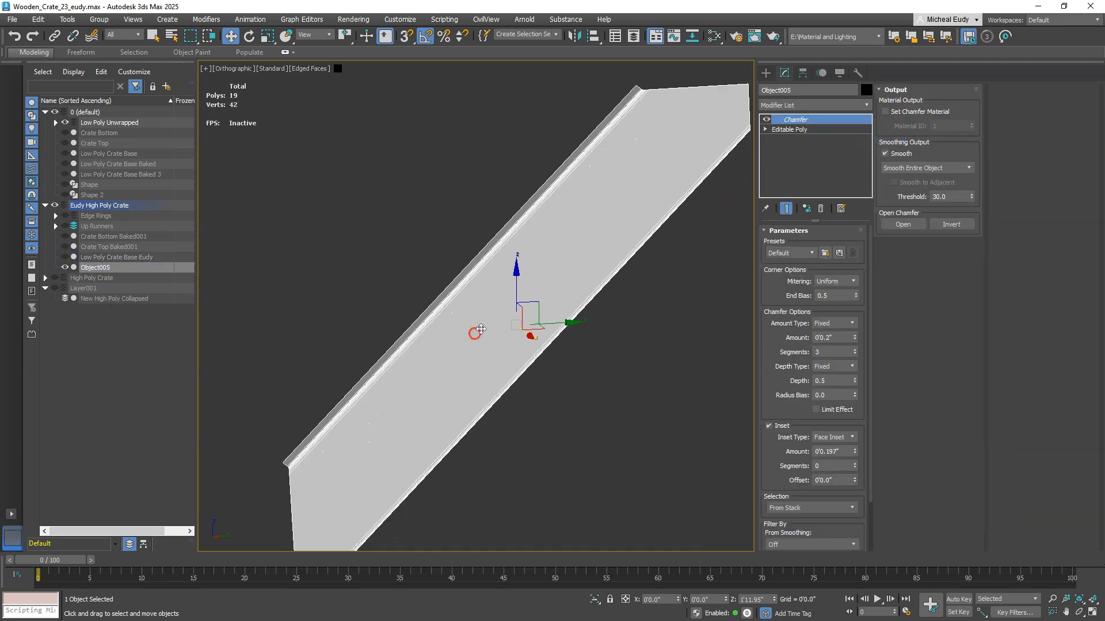
{"action": "mouse_move", "coordinate": [453, 343]}
{"action": "middle_mouse_down", "text": "alt"}
{"action": "mouse_move", "coordinate": [409, 335]}
{"action": "mouse_move", "coordinate": [461, 340]}
{"action": "mouse_move", "coordinate": [464, 380]}
{"action": "mouse_move", "coordinate": [587, 365]}
{"action": "mouse_move", "coordinate": [468, 373]}
{"action": "mouse_move", "coordinate": [451, 335]}
{"action": "mouse_move", "coordinate": [419, 318]}
{"action": "mouse_move", "coordinate": [481, 369]}
{"action": "mouse_move", "coordinate": [550, 202]}
{"action": "mouse_move", "coordinate": [547, 234]}
{"action": "middle_mouse_up", "text": "alt"}
{"action": "key", "text": "F4"}
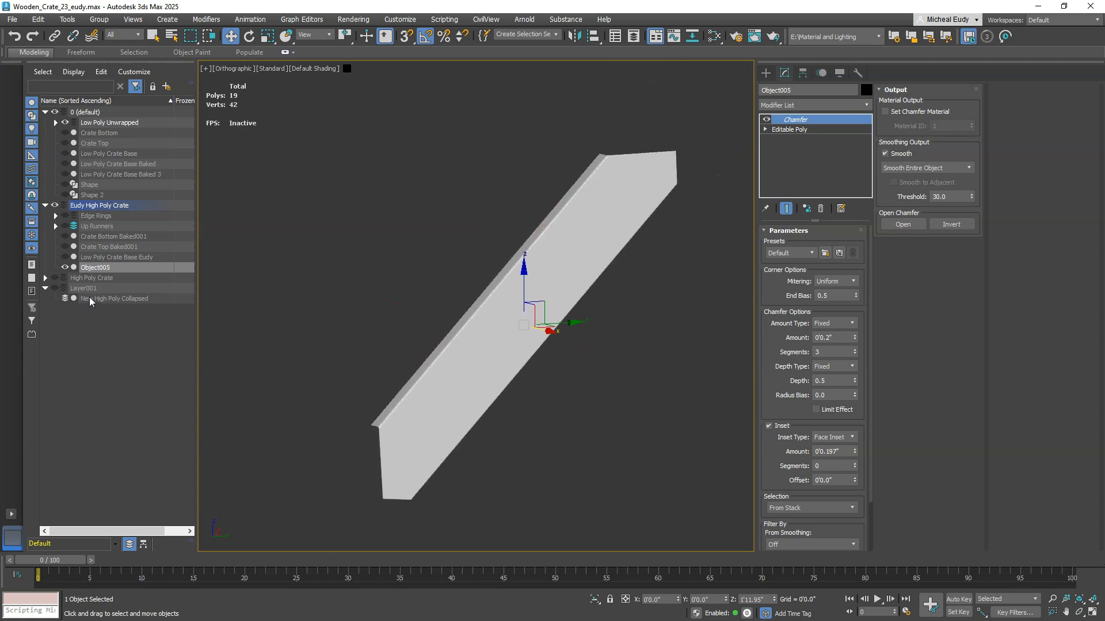
Step: Rename Object005 as Cross Mamber HIgh and show Layer001 to view the brace within the crate frame
{"action": "left_click", "coordinate": [101, 269]}
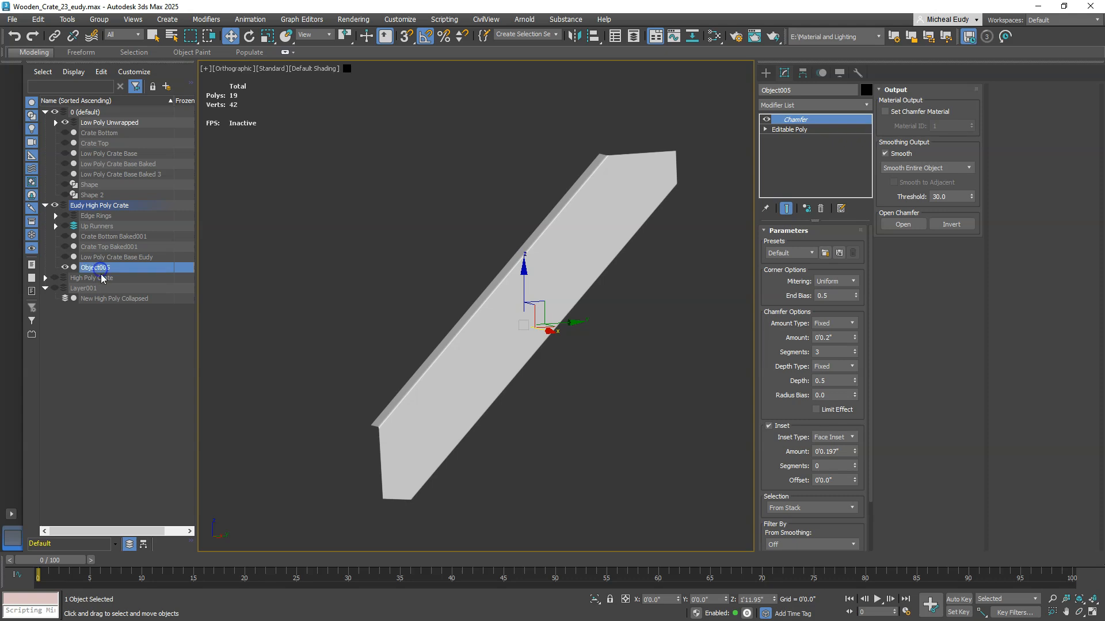
{"action": "type", "text": "Cross Mamber HIgh"}
{"action": "key", "text": "Return"}
{"action": "left_click", "coordinate": [60, 290]}
{"action": "scroll", "coordinate": [428, 338], "scroll_direction": "down", "scroll_amount": 3}
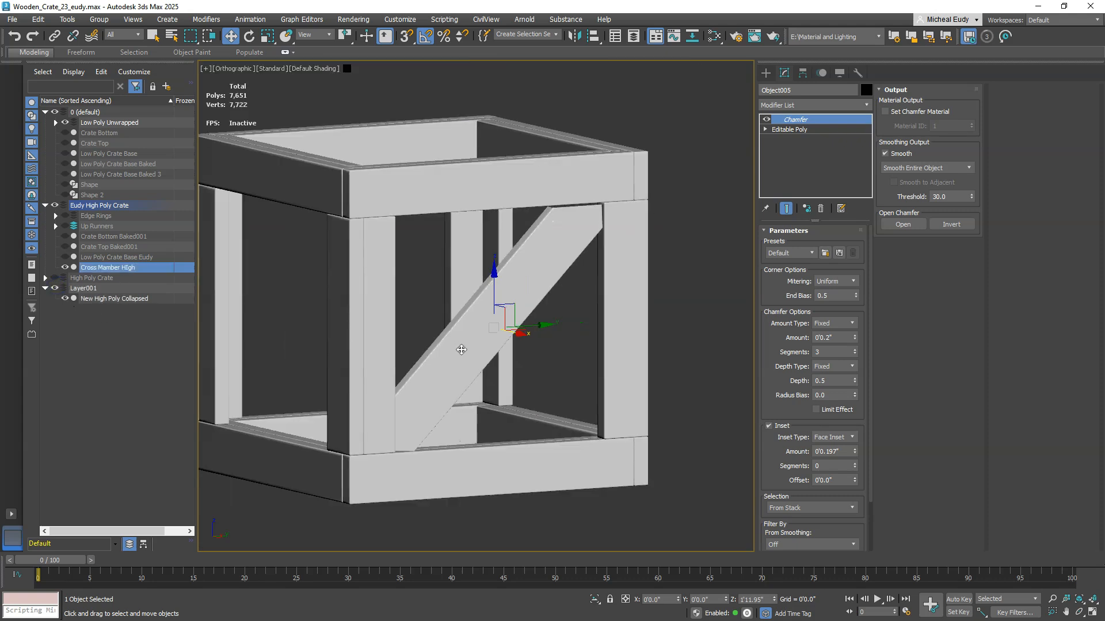
{"action": "scroll", "coordinate": [480, 345], "scroll_direction": "down", "scroll_amount": 3}
{"action": "middle_click_drag", "start_coordinate": [504, 345], "coordinate": [536, 316], "text": "alt"}
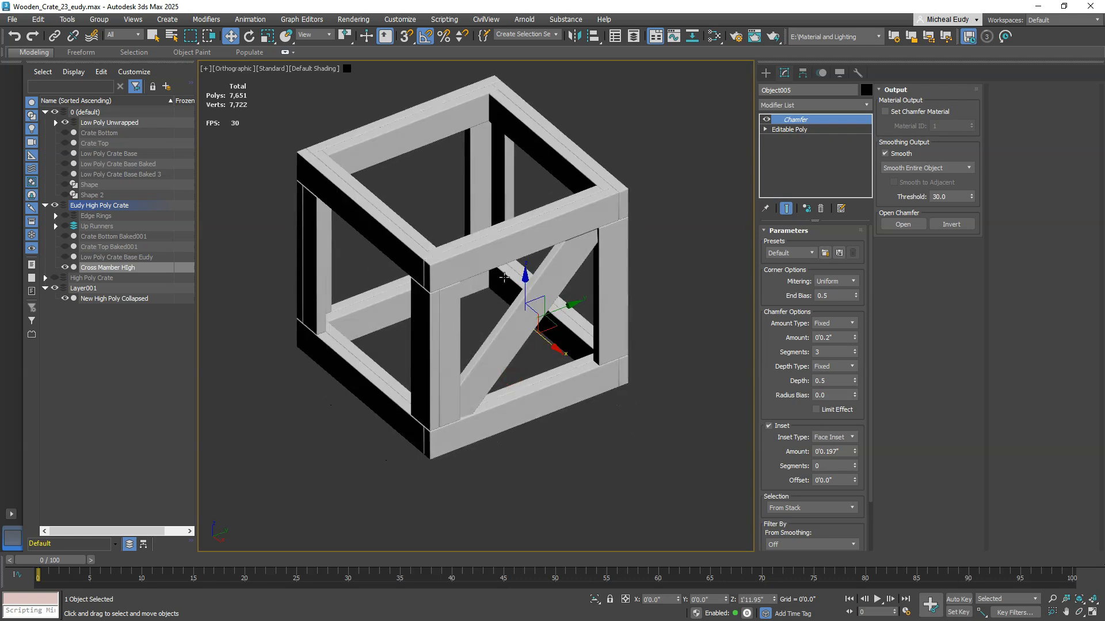
Step: Clone Cross Mamber HIgh as three instances rotated in 90° increments about the world Z axis, using the transform coordinate center
{"action": "right_click", "coordinate": [536, 316]}
{"action": "left_click", "coordinate": [564, 336]}
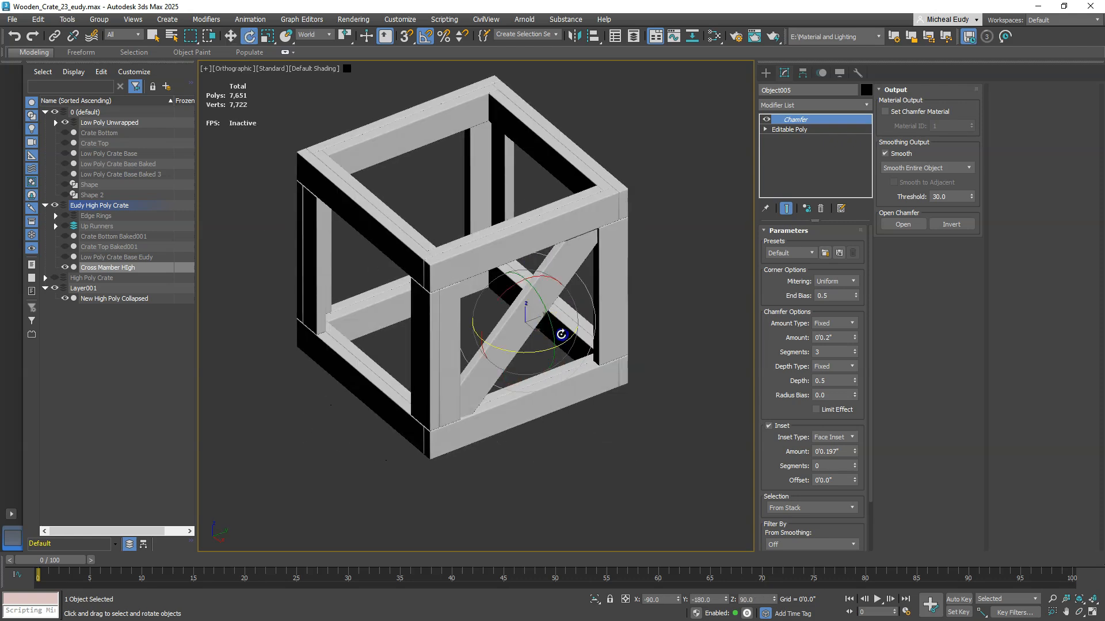
{"action": "left_click_drag", "start_coordinate": [345, 36], "coordinate": [351, 88]}
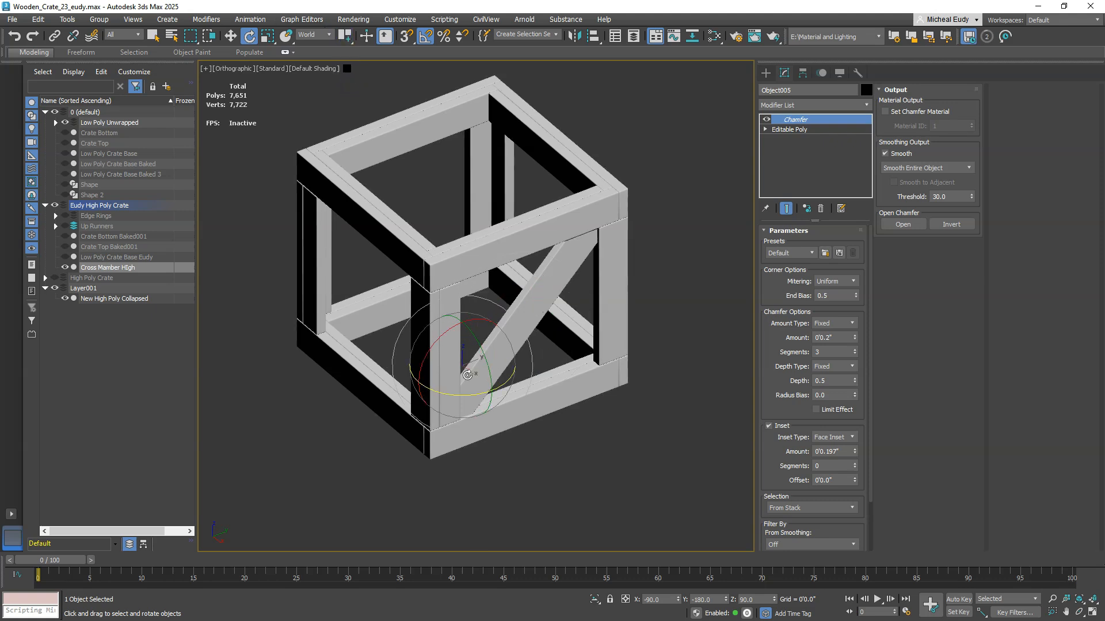
{"action": "left_click_drag", "start_coordinate": [466, 399], "coordinate": [413, 389], "text": "shift"}
{"action": "left_click", "coordinate": [583, 319]}
{"action": "left_click", "coordinate": [583, 320]}
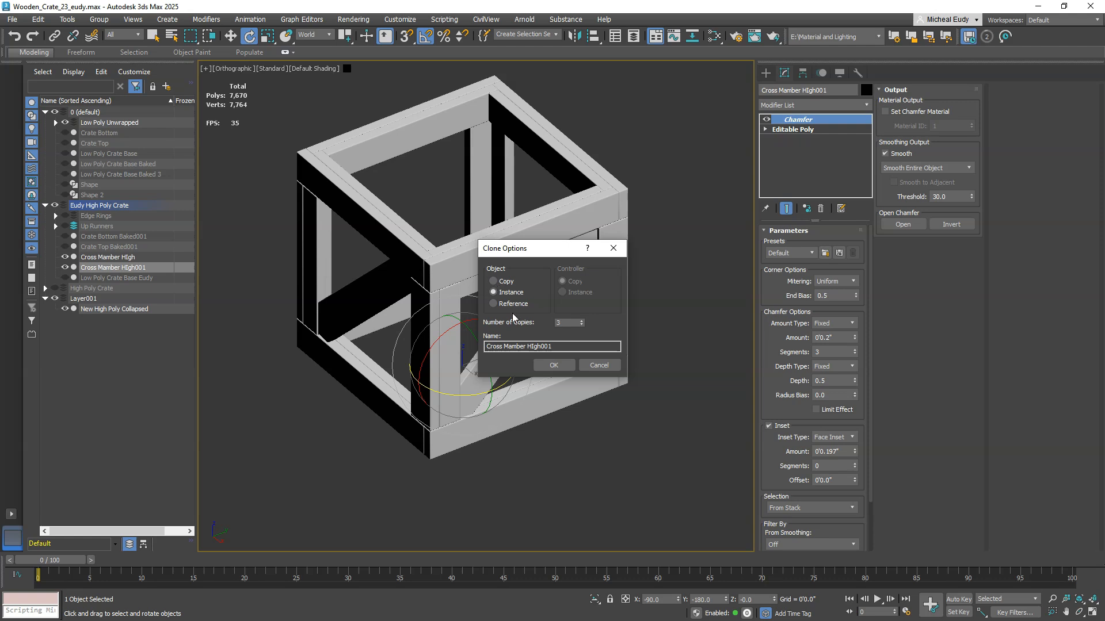
{"action": "left_click", "coordinate": [547, 366]}
{"action": "middle_click_drag", "start_coordinate": [546, 369], "coordinate": [467, 326], "text": "alt"}
{"action": "scroll", "coordinate": [524, 224], "scroll_direction": "up", "scroll_amount": 3}
{"action": "middle_click_drag", "start_coordinate": [543, 239], "coordinate": [535, 295]}
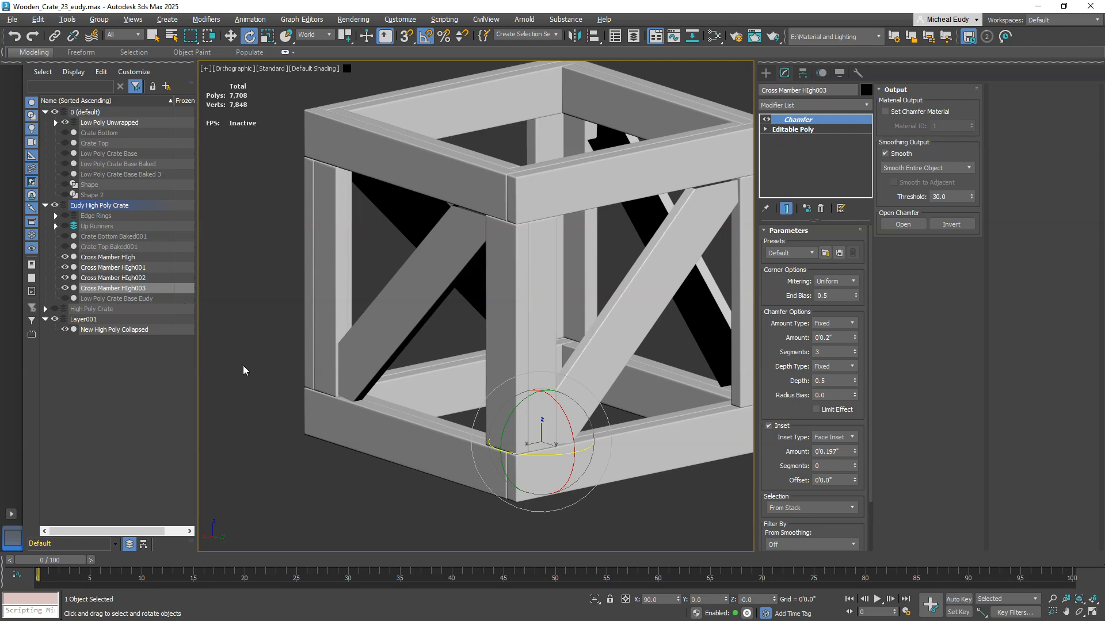
Step: Put the four Cross Mamber HIgh objects into a new layer and name it New High Poly Cross Braces
{"action": "left_click", "coordinate": [110, 257]}
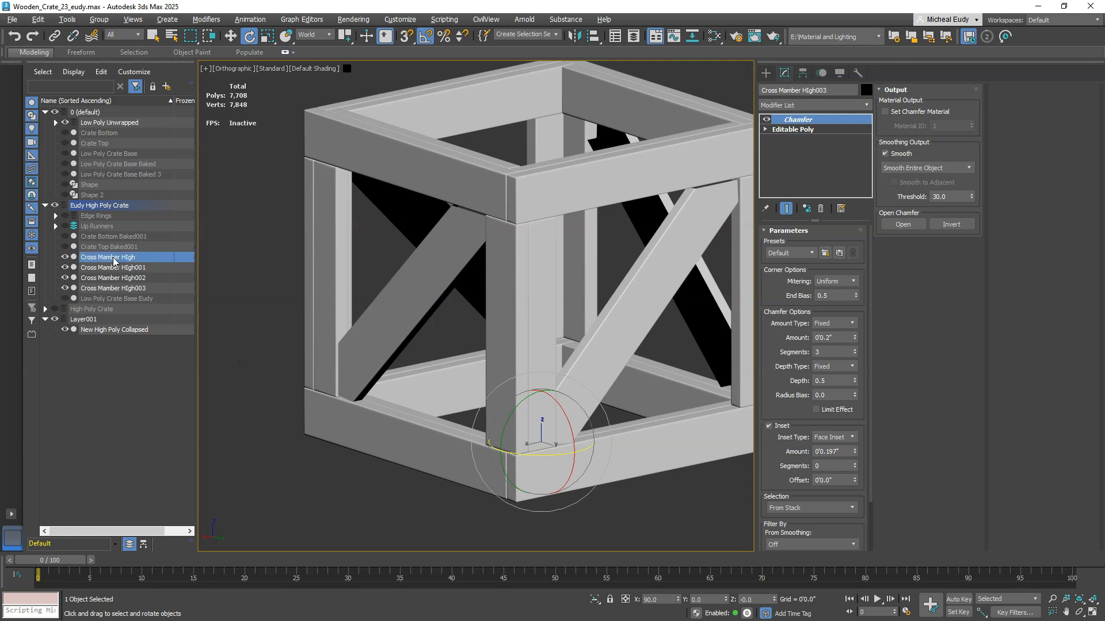
{"action": "left_click", "coordinate": [117, 289], "text": "shift"}
{"action": "right_click", "coordinate": [119, 290]}
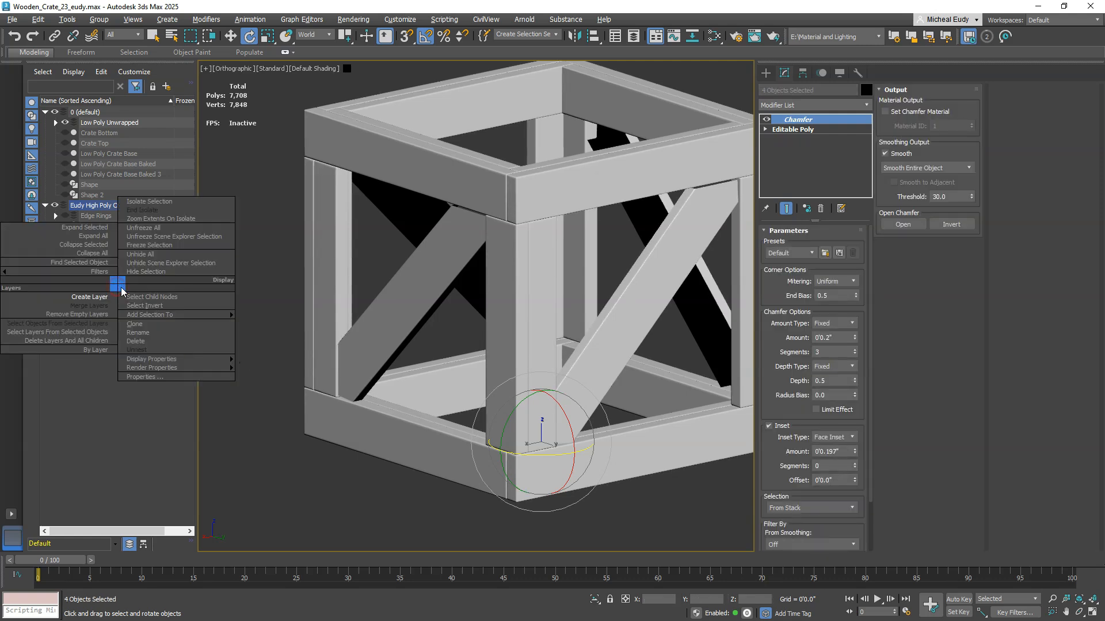
{"action": "left_click", "coordinate": [115, 297]}
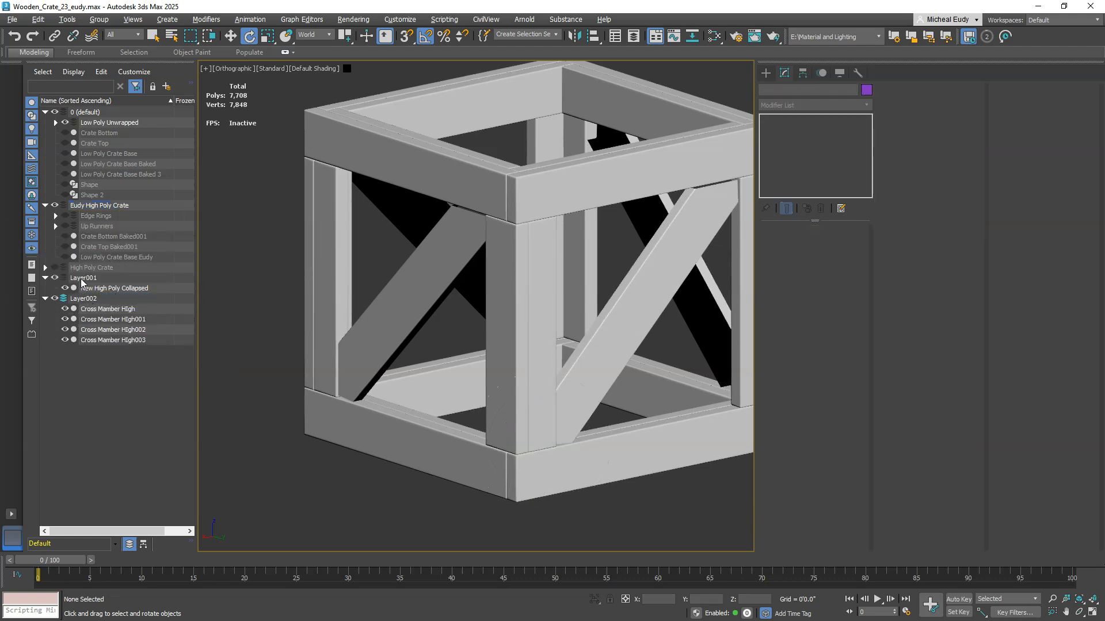
{"action": "left_click", "coordinate": [65, 287]}
{"action": "left_click", "coordinate": [64, 287]}
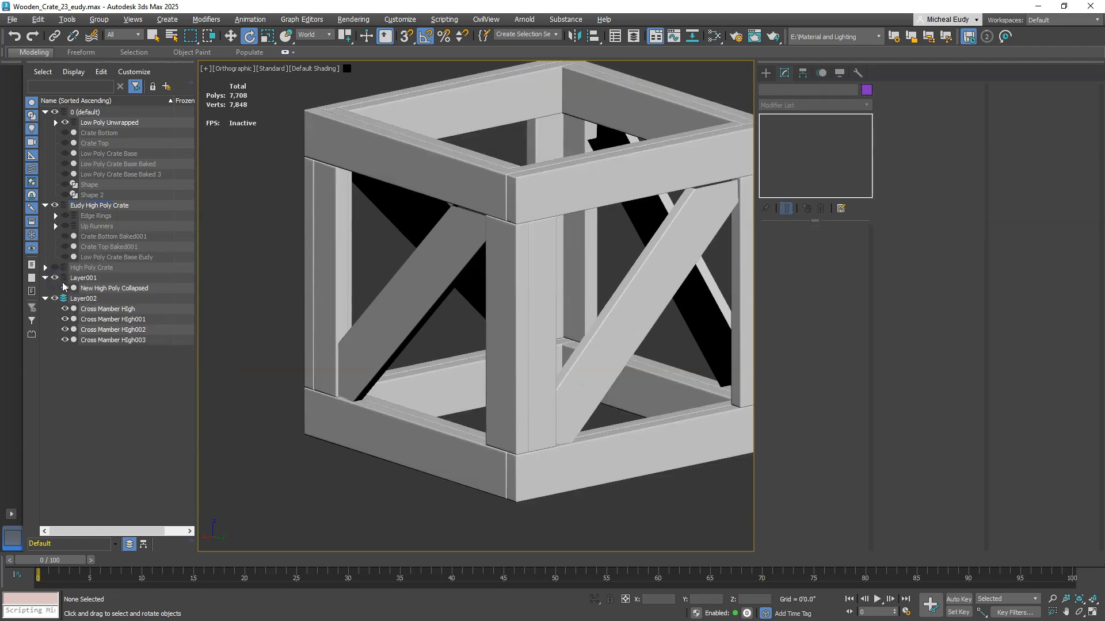
{"action": "left_click", "coordinate": [89, 302]}
{"action": "left_click", "coordinate": [98, 303]}
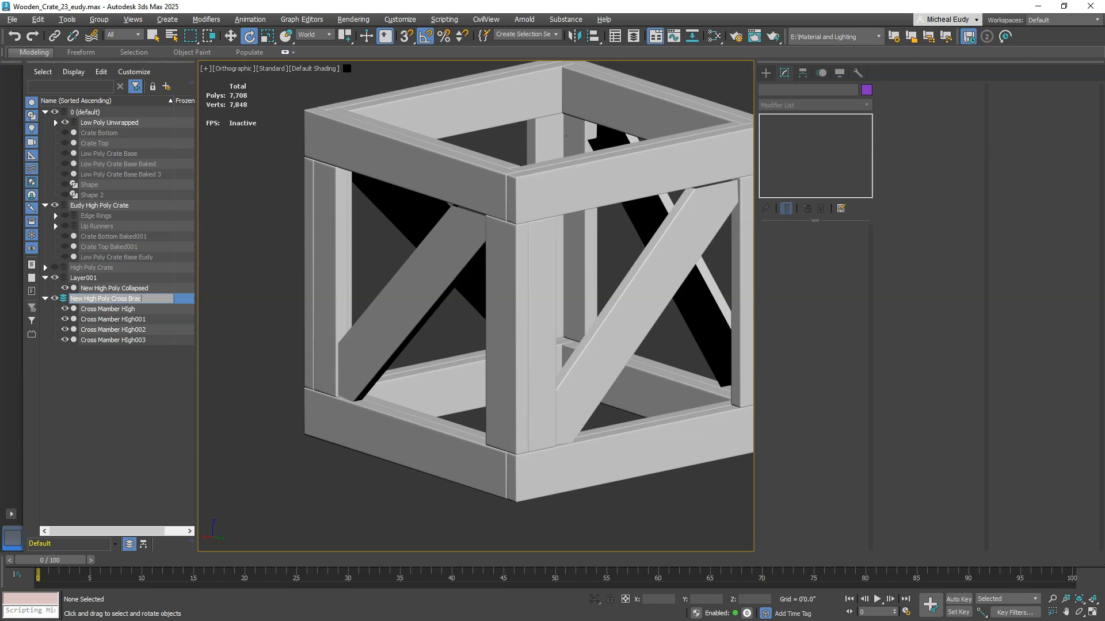
{"action": "key", "text": "Return"}
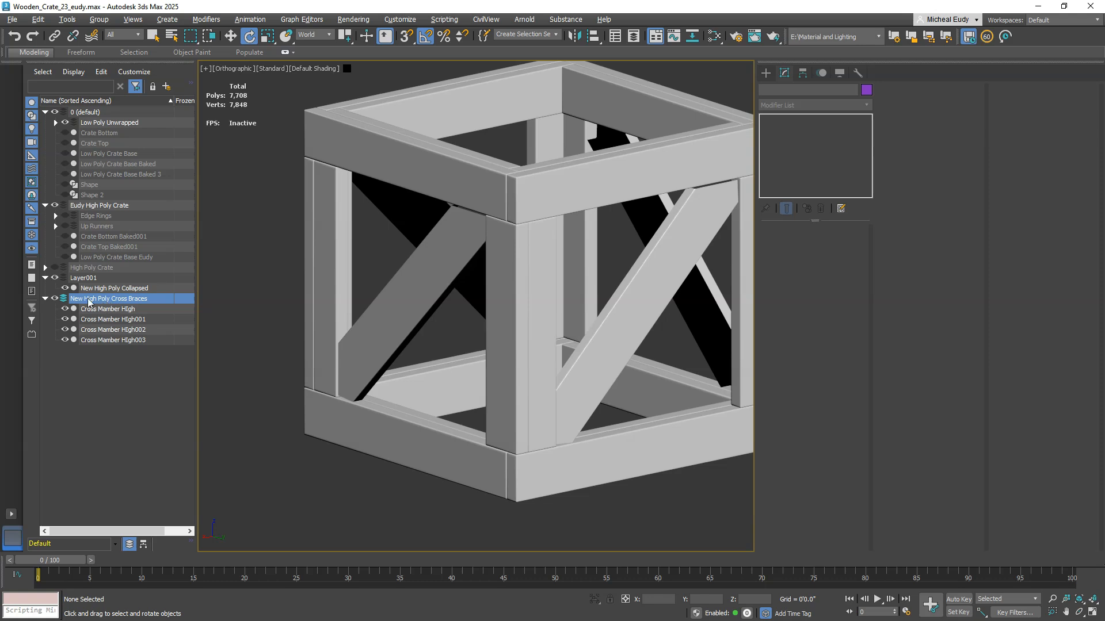
Step: Nest the New High Poly Cross Braces layer inside Layer001 and make Layer001 the active layer
{"action": "left_click_drag", "start_coordinate": [89, 299], "coordinate": [89, 278]}
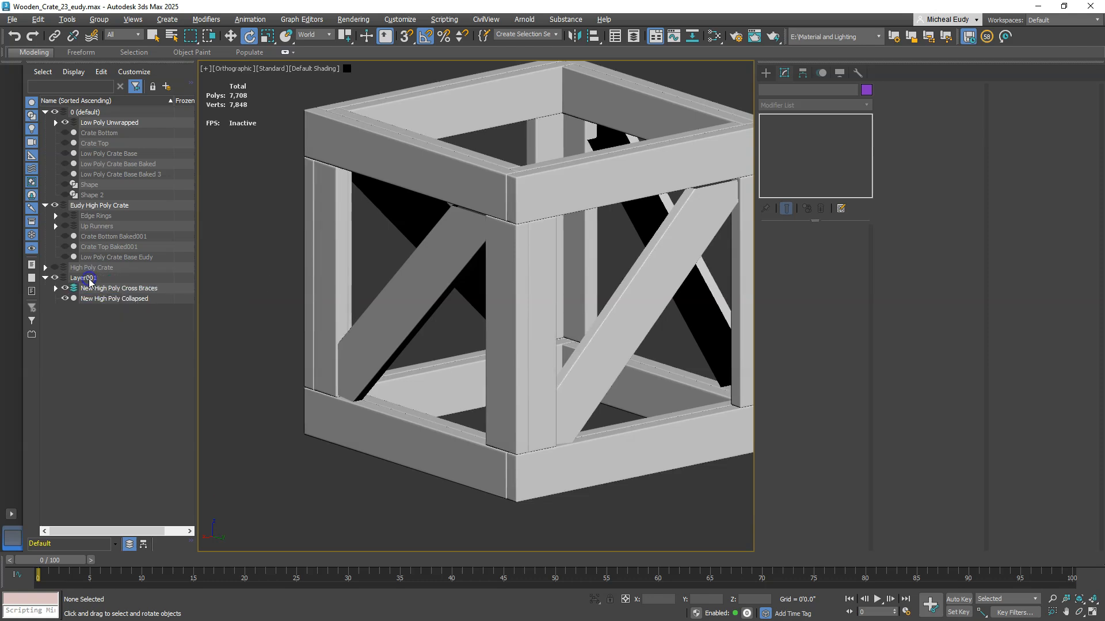
{"action": "left_click", "coordinate": [55, 278]}
{"action": "left_click", "coordinate": [55, 278]}
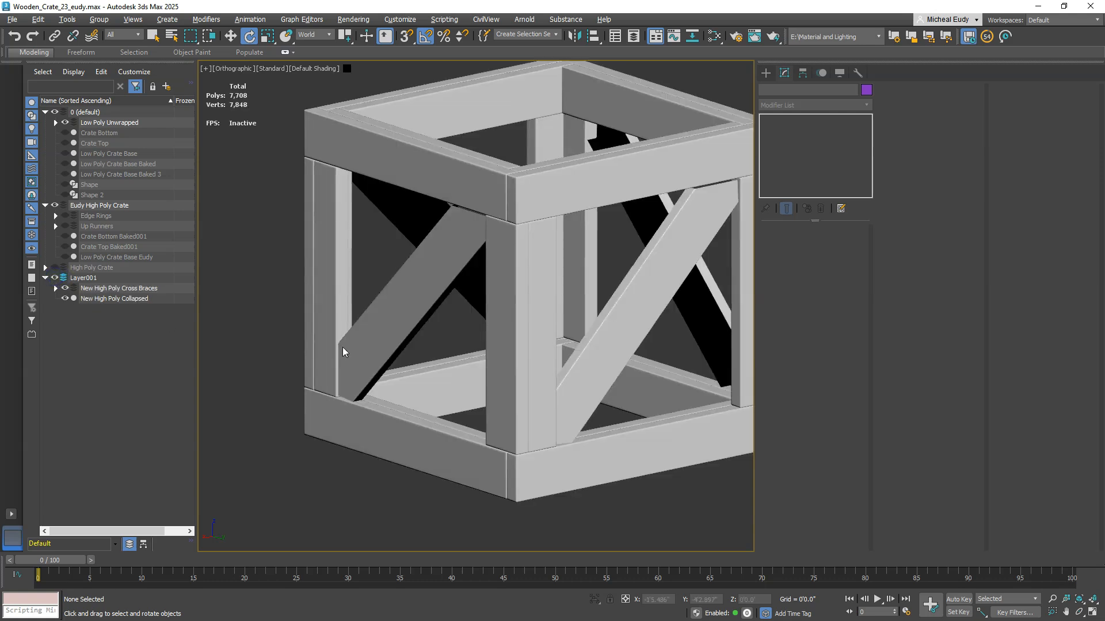
Step: Examine how the diagonal braces meet the frame's posts and rails from several angles
{"action": "scroll", "coordinate": [533, 310], "scroll_direction": "up", "scroll_amount": 3}
{"action": "right_click", "coordinate": [532, 300]}
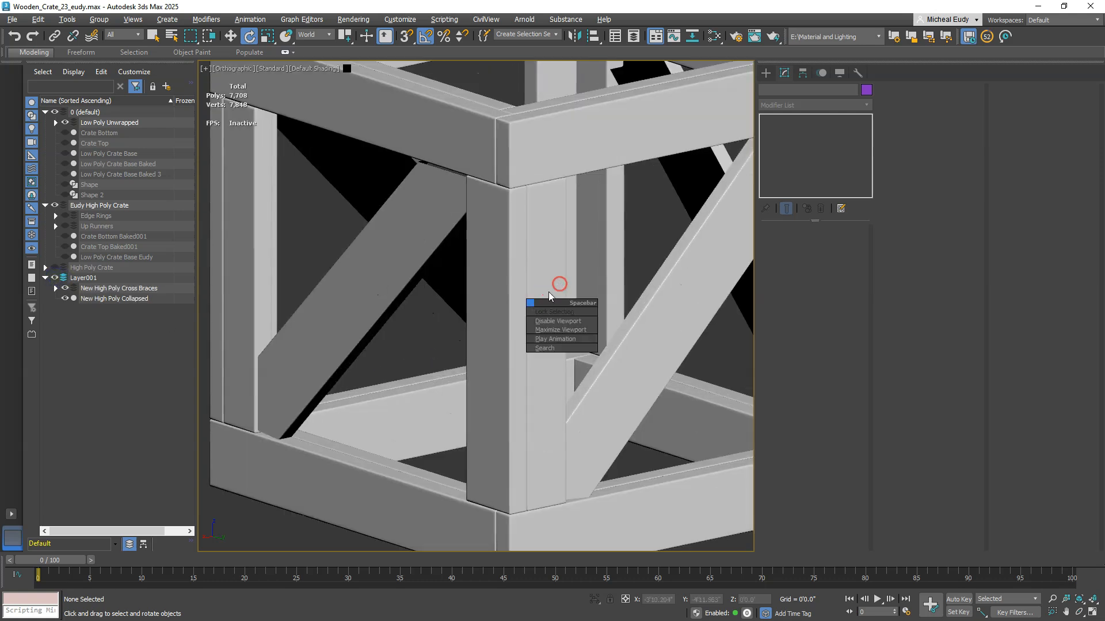
{"action": "left_click", "coordinate": [538, 244]}
{"action": "mouse_move", "coordinate": [535, 244]}
{"action": "middle_mouse_down", "text": "alt"}
{"action": "mouse_move", "coordinate": [530, 271]}
{"action": "mouse_move", "coordinate": [550, 249]}
{"action": "mouse_move", "coordinate": [568, 264]}
{"action": "mouse_move", "coordinate": [525, 286]}
{"action": "mouse_move", "coordinate": [575, 208]}
{"action": "middle_mouse_up", "text": "alt"}
{"action": "scroll", "coordinate": [351, 355], "scroll_direction": "up", "scroll_amount": 5}
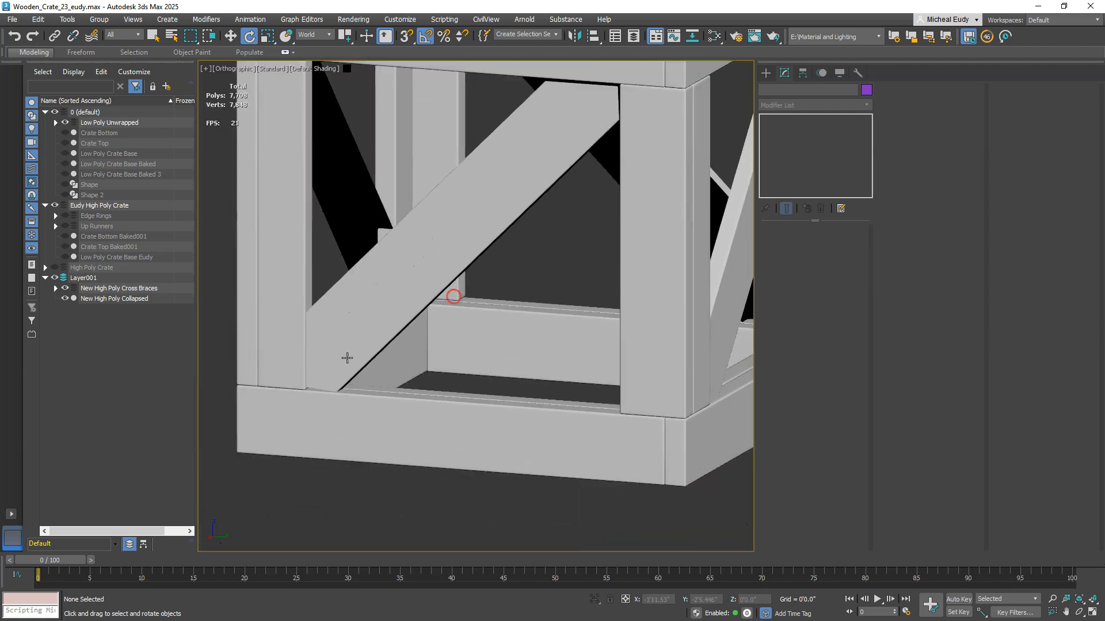
{"action": "middle_click_drag", "start_coordinate": [351, 354], "coordinate": [504, 293], "text": "alt"}
{"action": "middle_click_drag", "start_coordinate": [696, 199], "coordinate": [390, 260]}
{"action": "middle_click_drag", "start_coordinate": [517, 212], "coordinate": [473, 199], "text": "alt"}
Step: Show Low Poly Crate Base Eudy and briefly show Crate Top Baked001 to compare them with the high-poly frame
{"action": "left_click", "coordinate": [64, 257]}
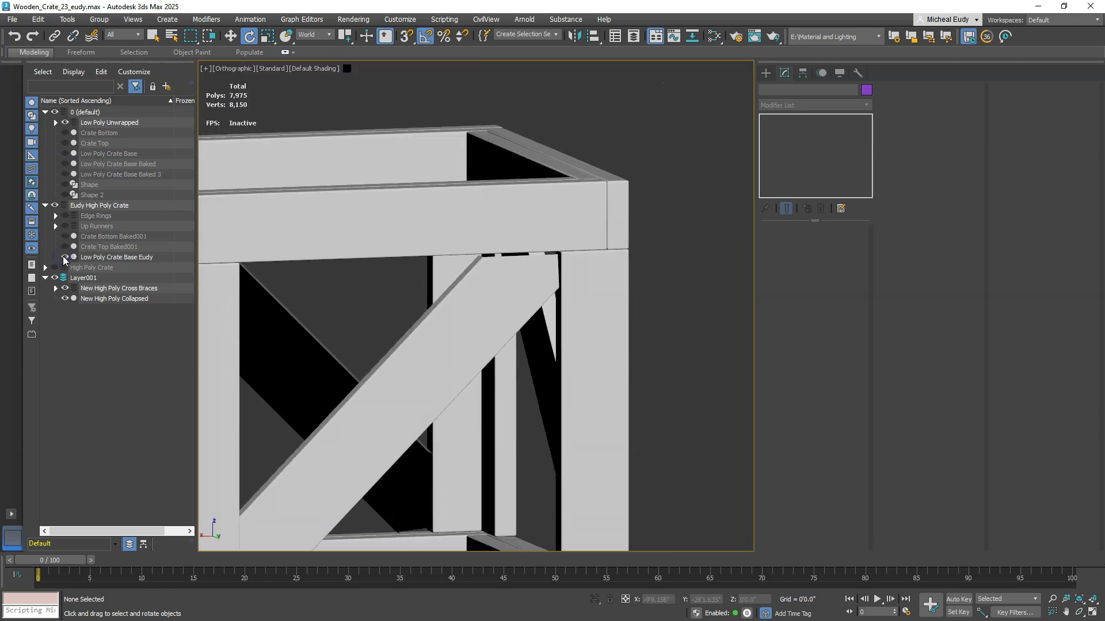
{"action": "left_click", "coordinate": [66, 257]}
{"action": "left_click", "coordinate": [68, 247]}
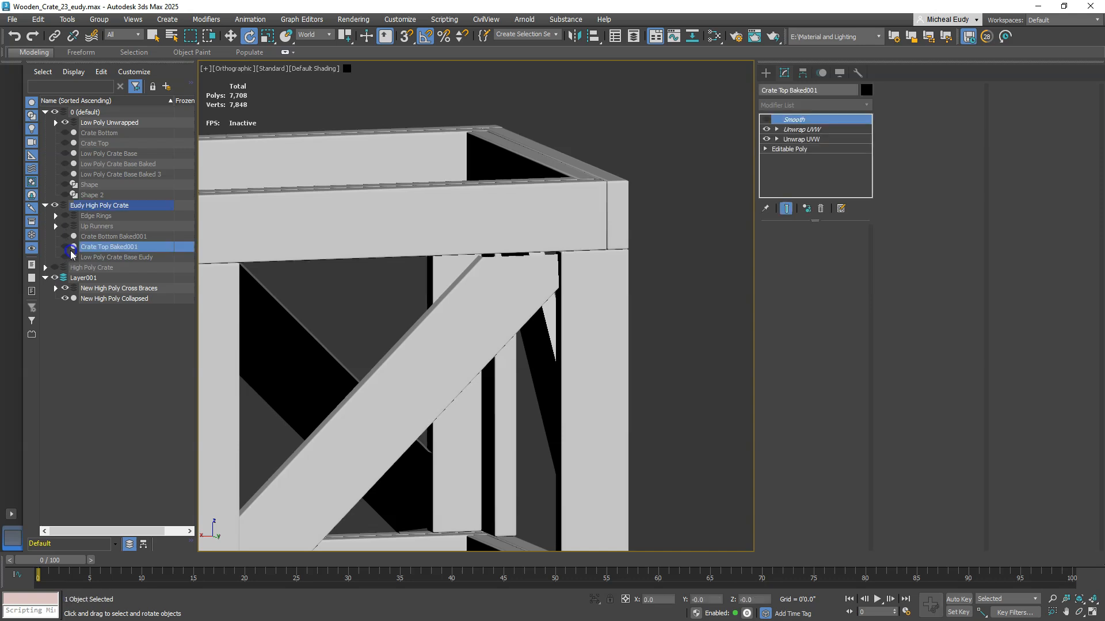
{"action": "left_click", "coordinate": [65, 256]}
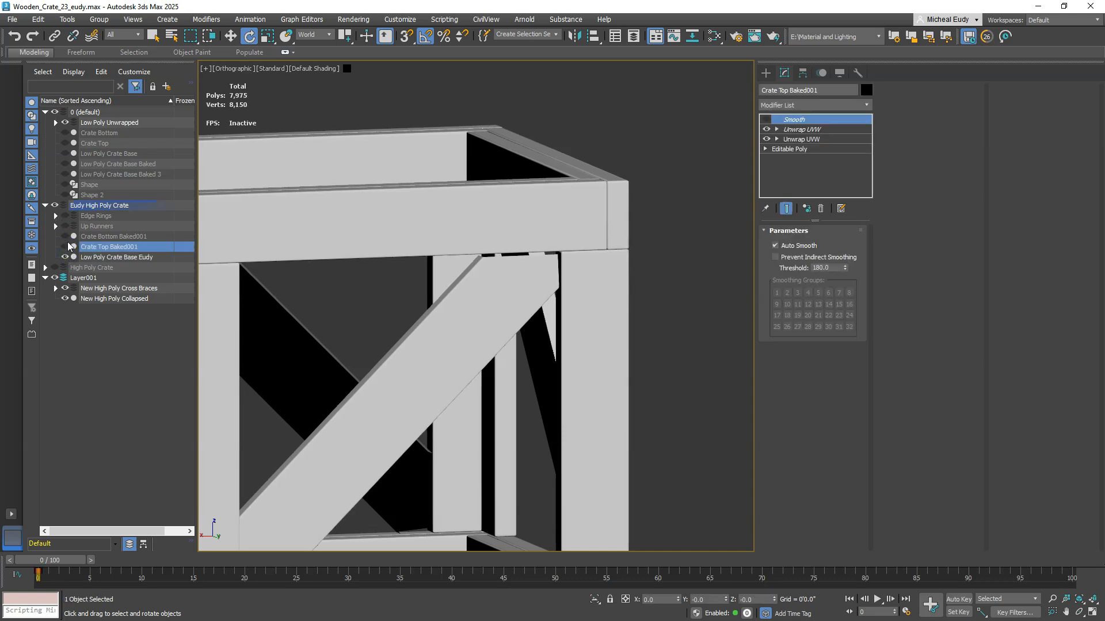
{"action": "left_click", "coordinate": [65, 246]}
{"action": "middle_click_drag", "start_coordinate": [311, 215], "coordinate": [458, 190]}
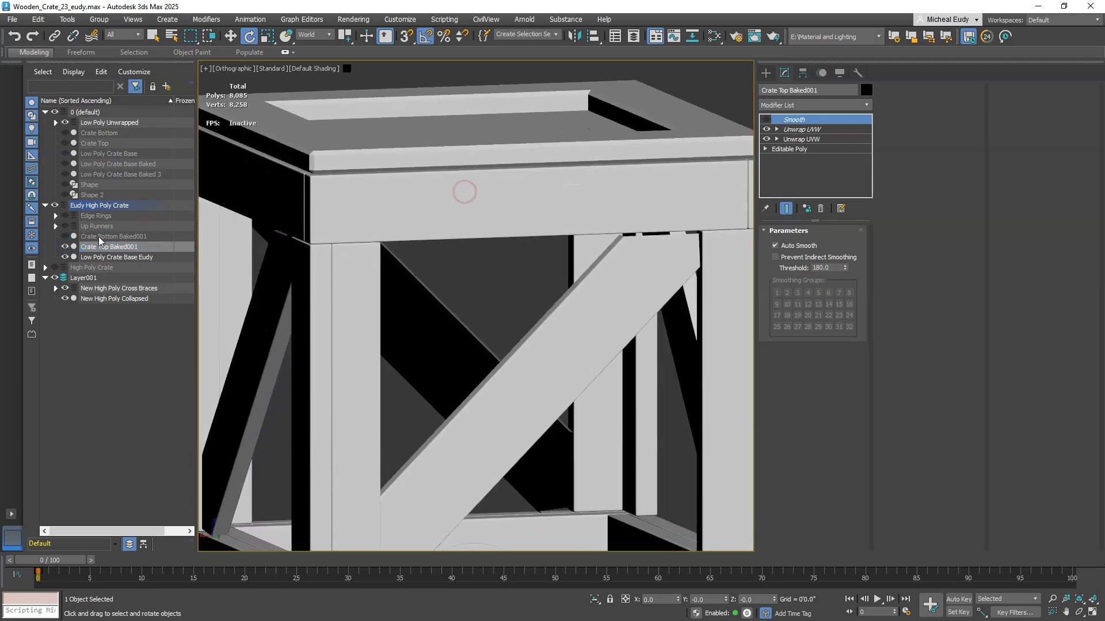
{"action": "left_click", "coordinate": [65, 246]}
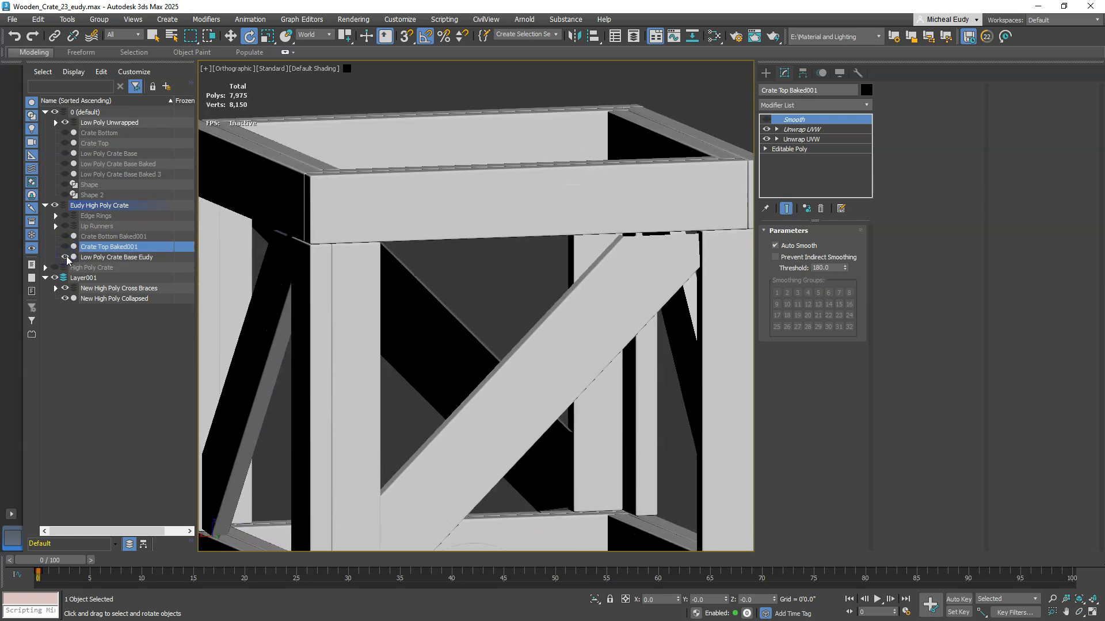
Step: Unhide all polygons of Low Poly Crate Base Eudy, compare its surfaces with the brace at the upper corner, and hide the object
{"action": "left_click", "coordinate": [86, 257]}
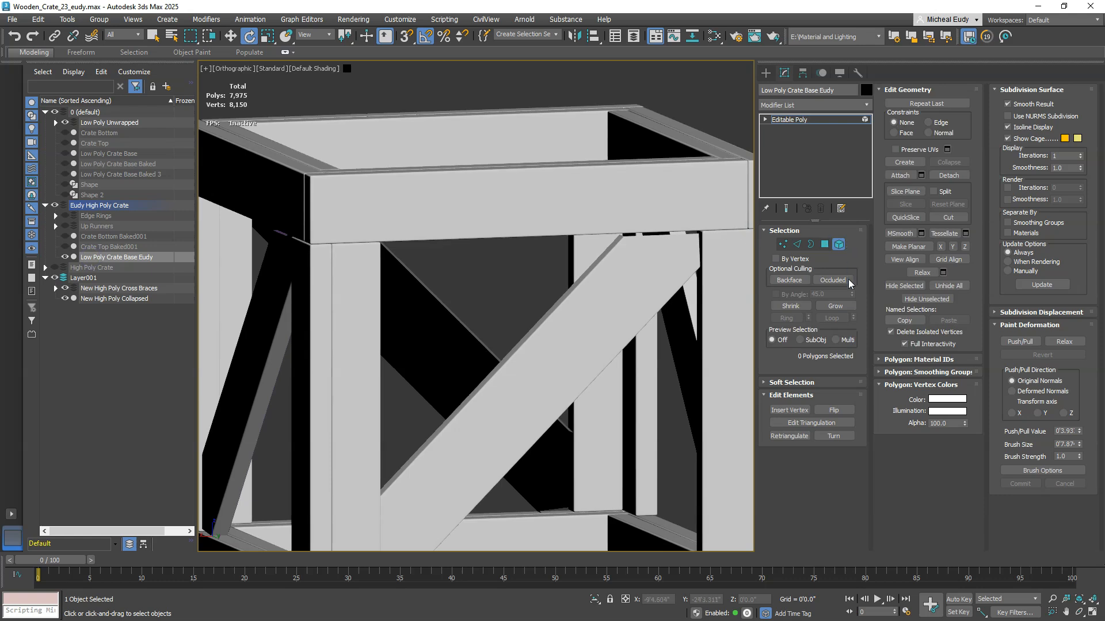
{"action": "left_click", "coordinate": [950, 286]}
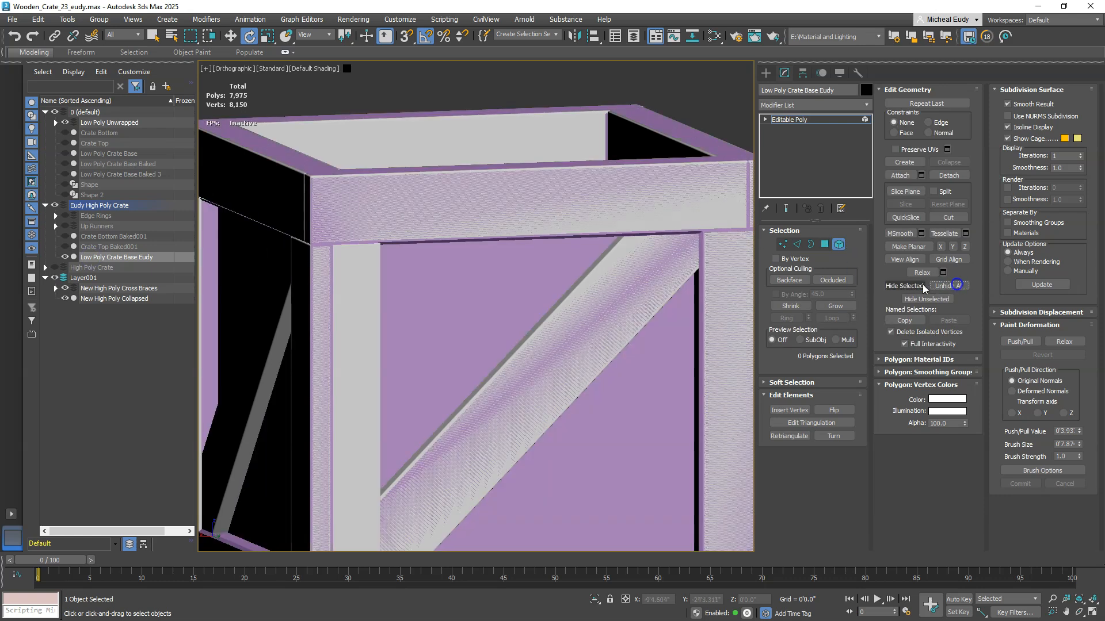
{"action": "left_click", "coordinate": [826, 244]}
{"action": "scroll", "coordinate": [399, 287], "scroll_direction": "up", "scroll_amount": 3}
{"action": "middle_click_drag", "start_coordinate": [399, 286], "coordinate": [361, 283], "text": "alt"}
{"action": "mouse_move", "coordinate": [685, 295]}
{"action": "middle_mouse_down", "text": "alt"}
{"action": "mouse_move", "coordinate": [409, 303]}
{"action": "mouse_move", "coordinate": [454, 240]}
{"action": "mouse_move", "coordinate": [488, 249]}
{"action": "mouse_move", "coordinate": [481, 274]}
{"action": "mouse_move", "coordinate": [454, 284]}
{"action": "mouse_move", "coordinate": [448, 303]}
{"action": "middle_mouse_up", "text": "alt"}
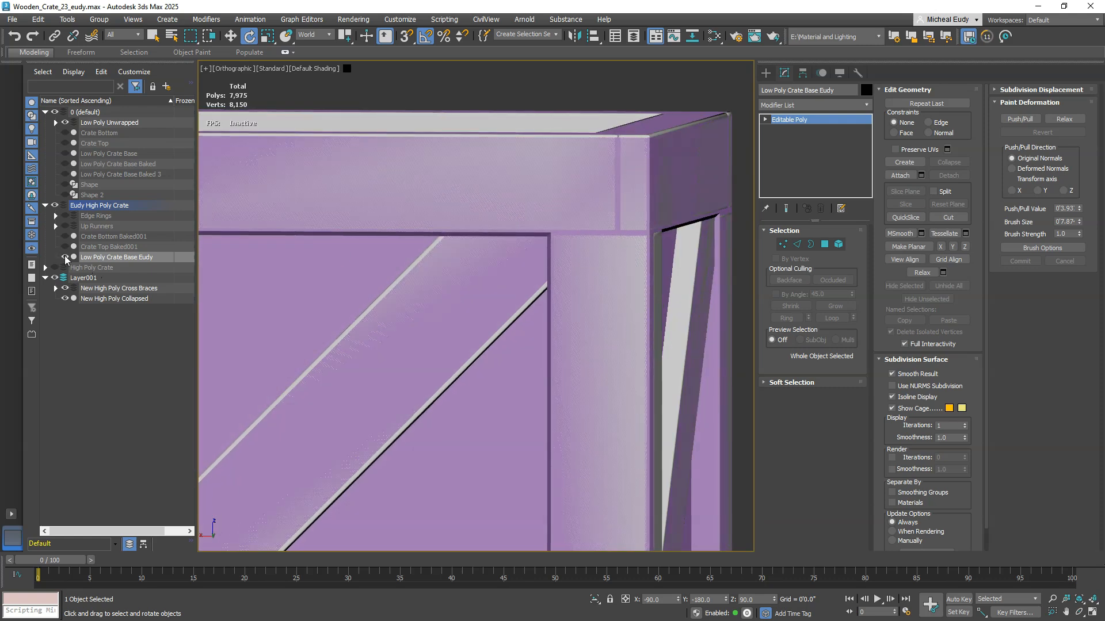
{"action": "left_click", "coordinate": [65, 257]}
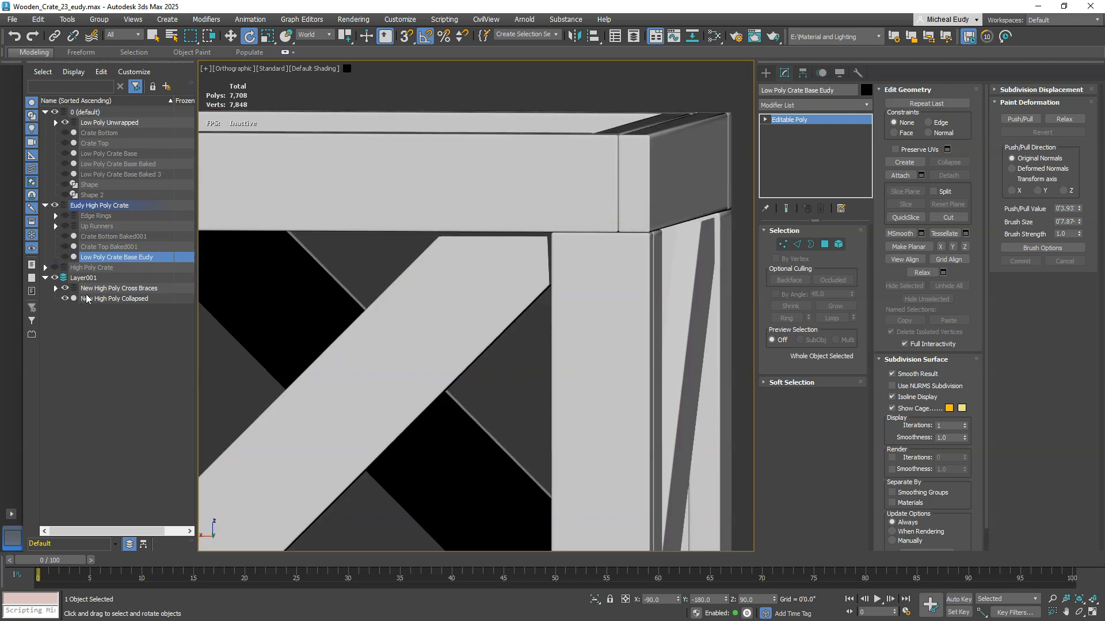
{"action": "left_click", "coordinate": [55, 289]}
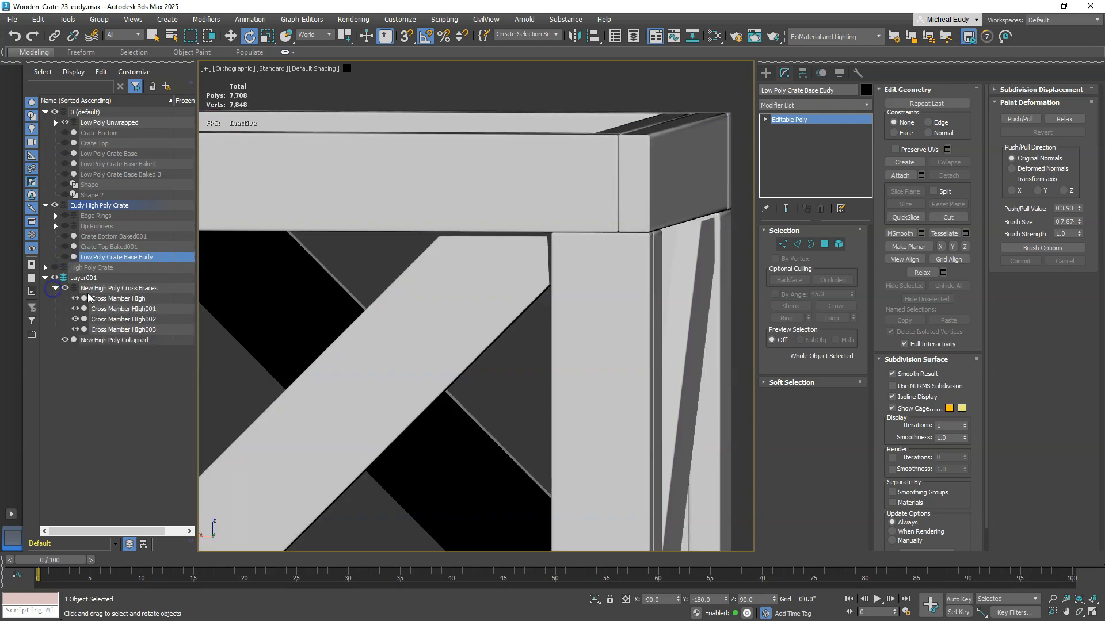
{"action": "left_click", "coordinate": [120, 300]}
{"action": "scroll", "coordinate": [514, 258], "scroll_direction": "up", "scroll_amount": 6}
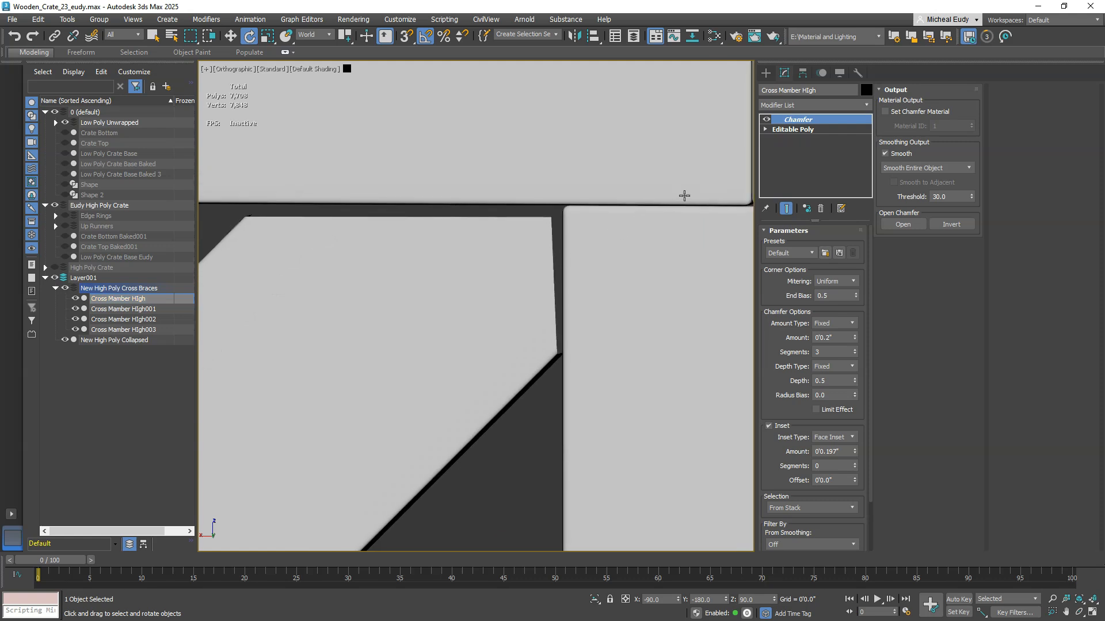
{"action": "left_click", "coordinate": [791, 130]}
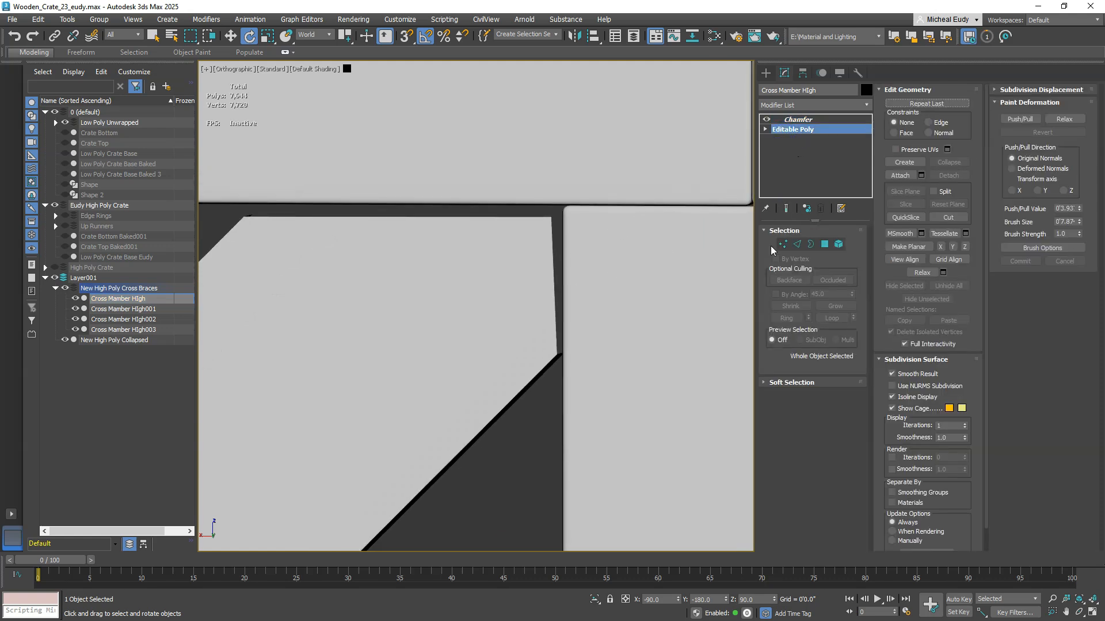
{"action": "left_click", "coordinate": [797, 245]}
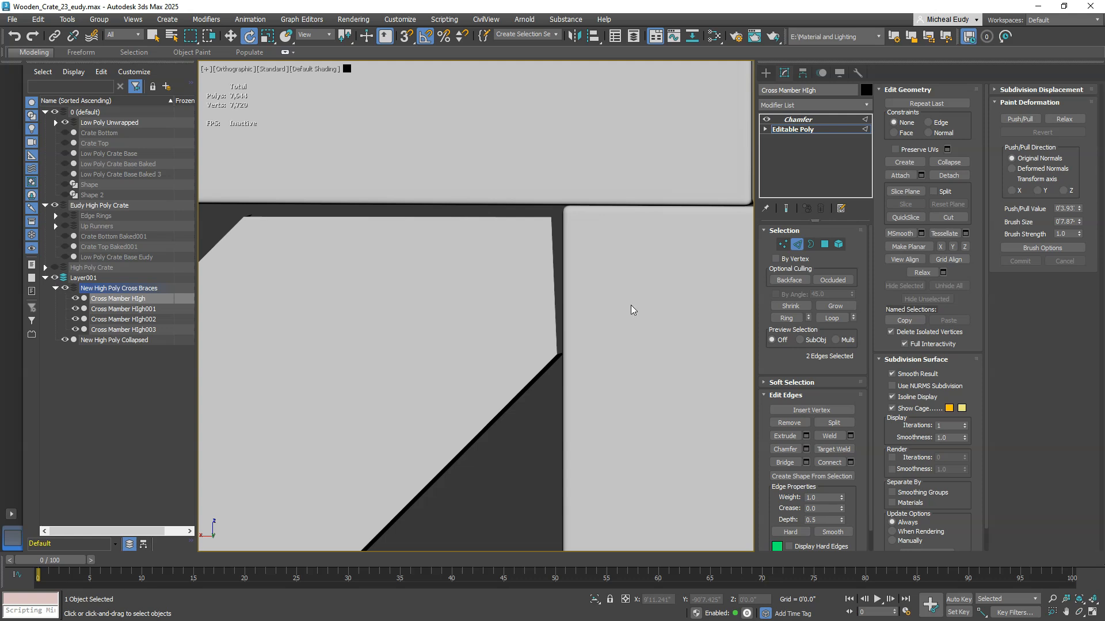
{"action": "scroll", "coordinate": [576, 314], "scroll_direction": "down", "scroll_amount": 6}
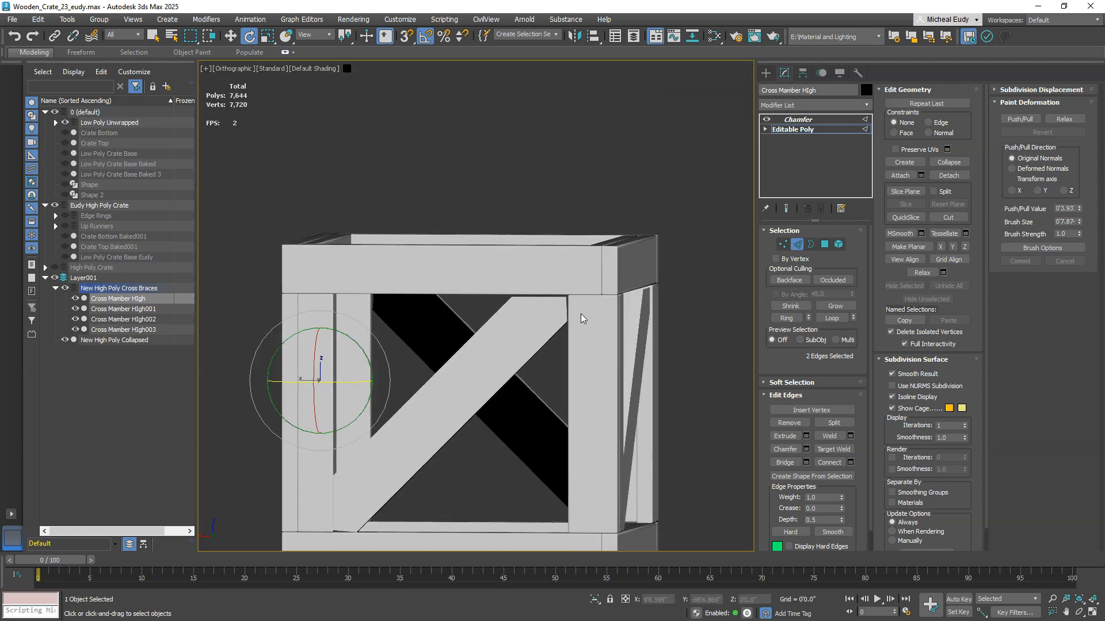
{"action": "middle_click_drag", "start_coordinate": [581, 319], "coordinate": [560, 328], "text": "alt"}
{"action": "left_click", "coordinate": [797, 245]}
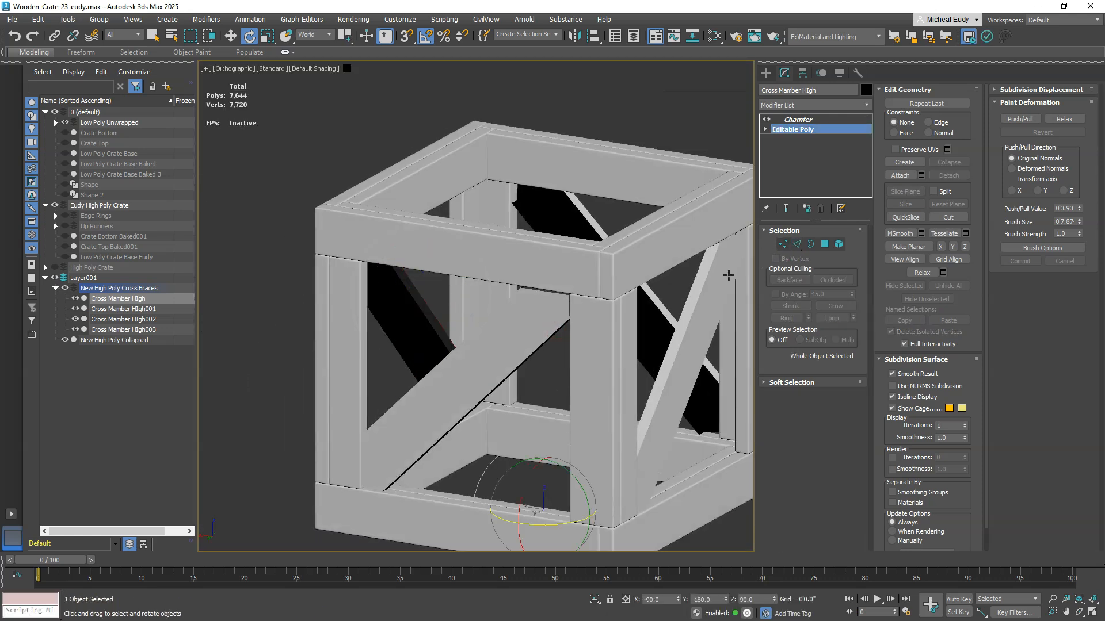
Step: Turn on edged faces and, in the Editable Poly level of Cross Mamber HIgh003, select the brace's two upper-end edges for moving
{"action": "key", "text": "F4"}
{"action": "left_click", "coordinate": [525, 331]}
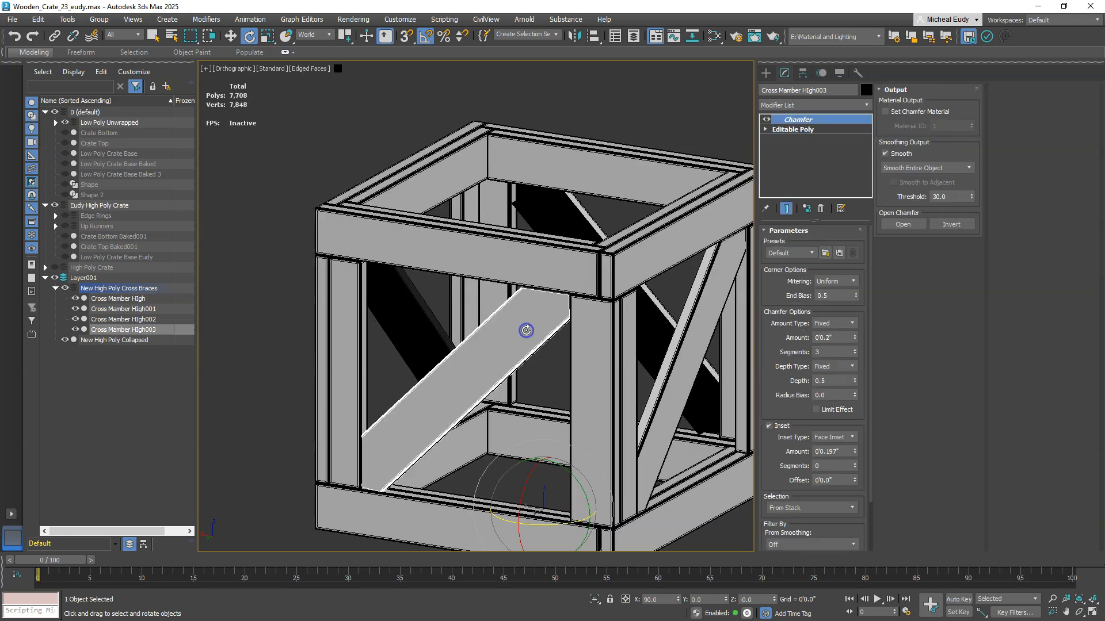
{"action": "left_click", "coordinate": [792, 129]}
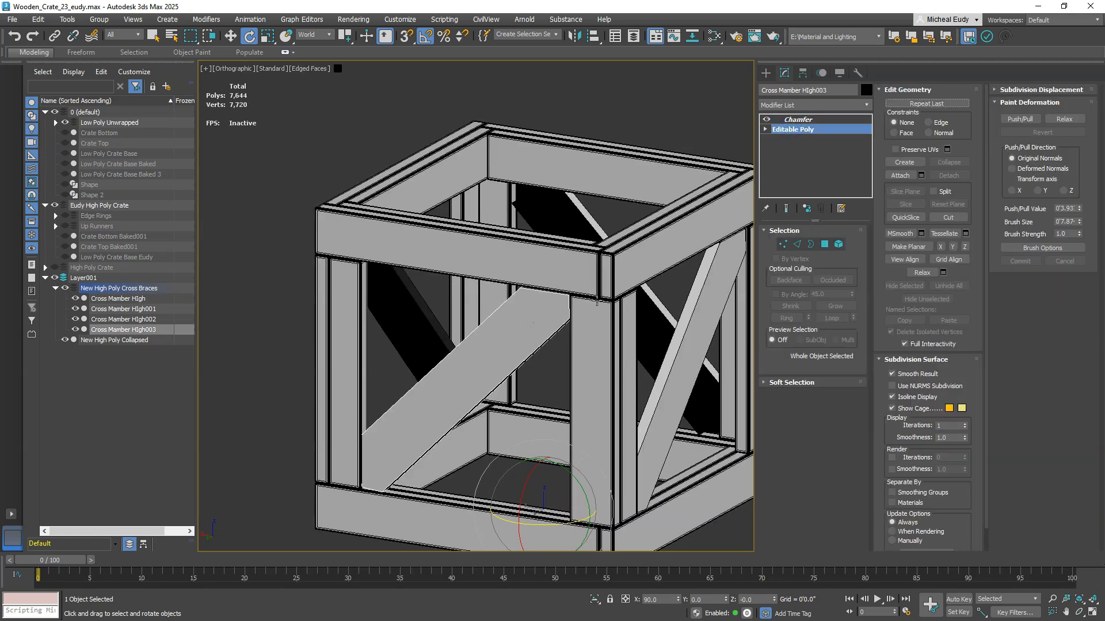
{"action": "scroll", "coordinate": [544, 316], "scroll_direction": "up", "scroll_amount": 8}
{"action": "middle_click_drag", "start_coordinate": [544, 316], "coordinate": [557, 305]}
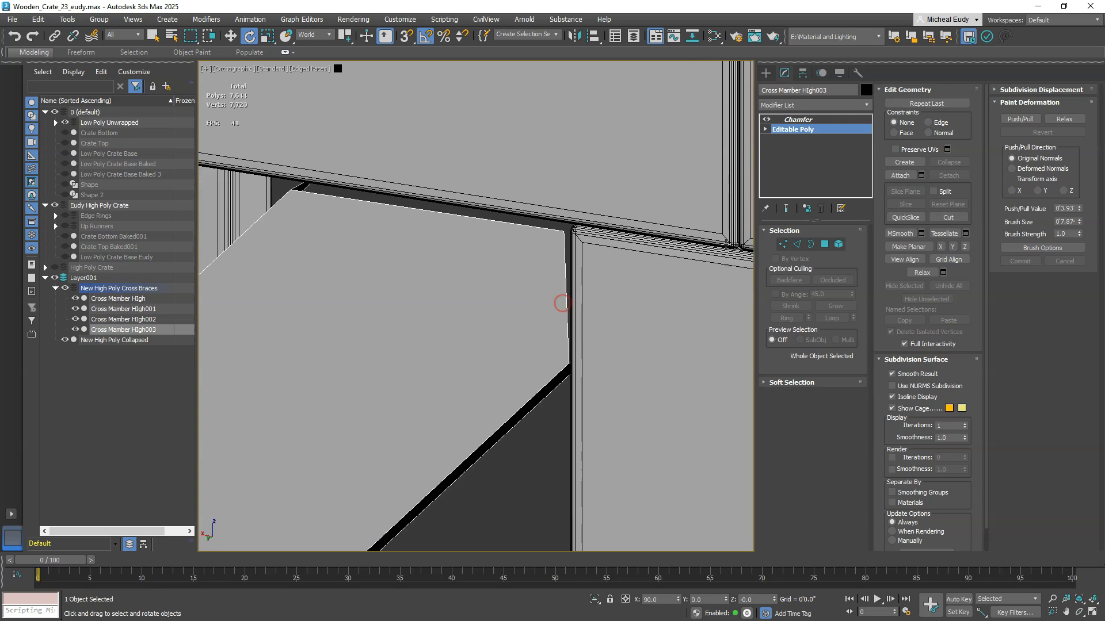
{"action": "left_click", "coordinate": [797, 244]}
{"action": "left_click", "coordinate": [566, 270]}
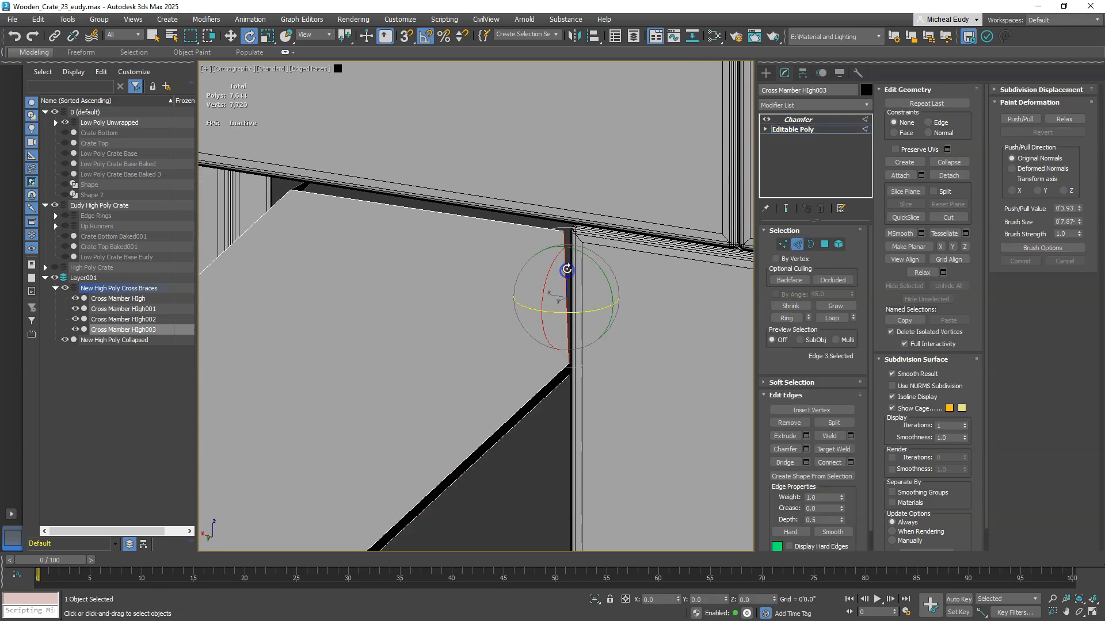
{"action": "left_click", "coordinate": [538, 226], "text": "ctrl"}
{"action": "right_click", "coordinate": [526, 242]}
{"action": "left_click", "coordinate": [549, 251]}
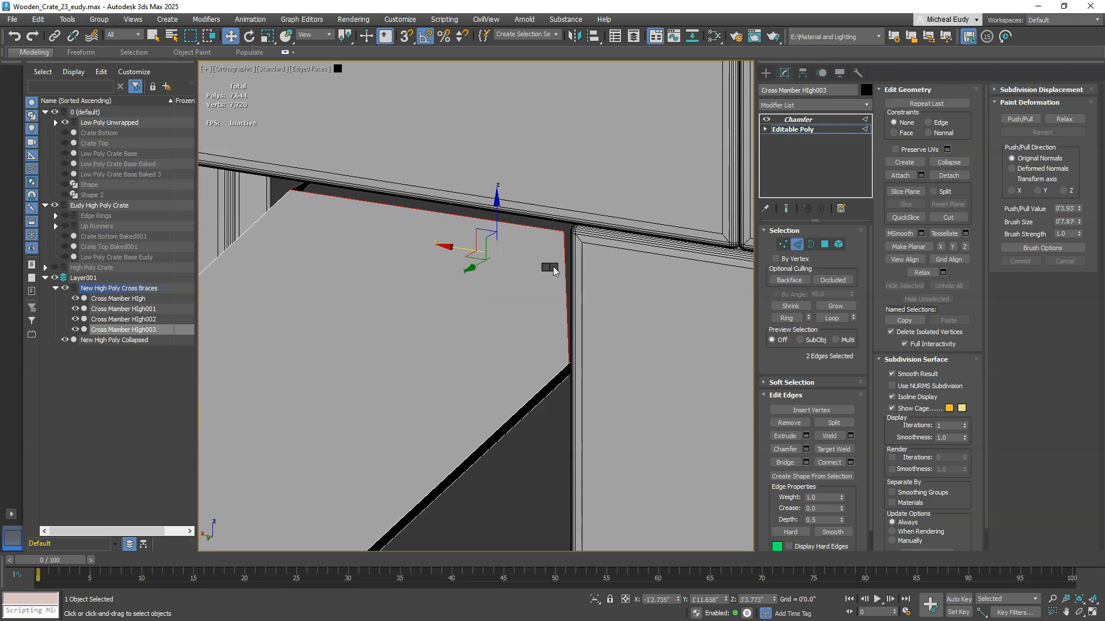
Step: Check the crate in the Front and Left views, and set a close Back view of the brace's upper end
{"action": "key", "text": "f"}
{"action": "key", "text": "v"}
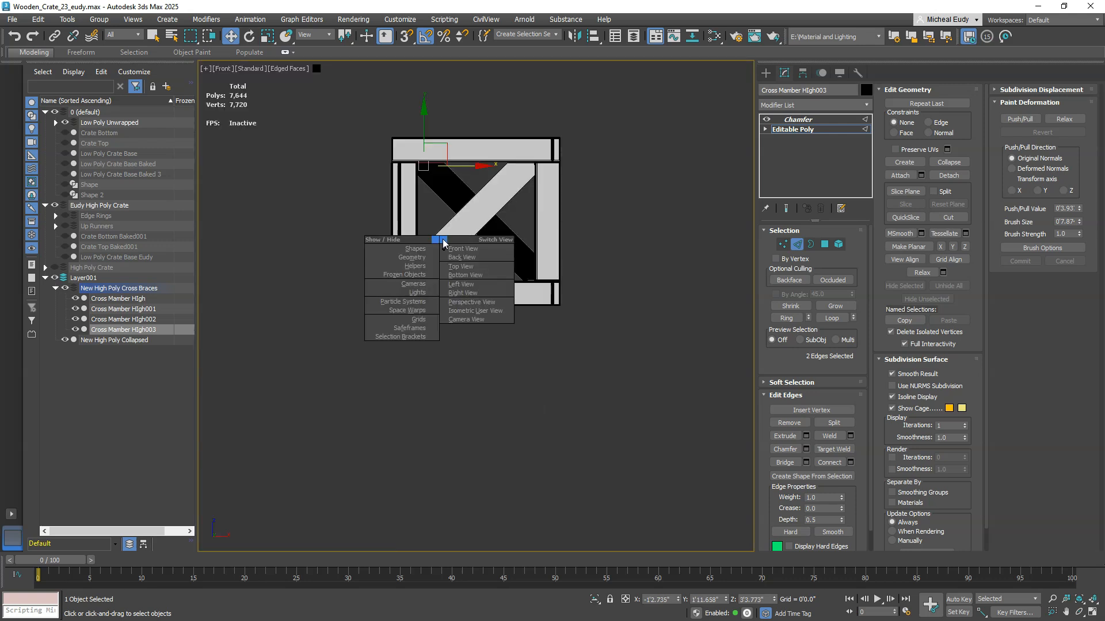
{"action": "key", "text": "l"}
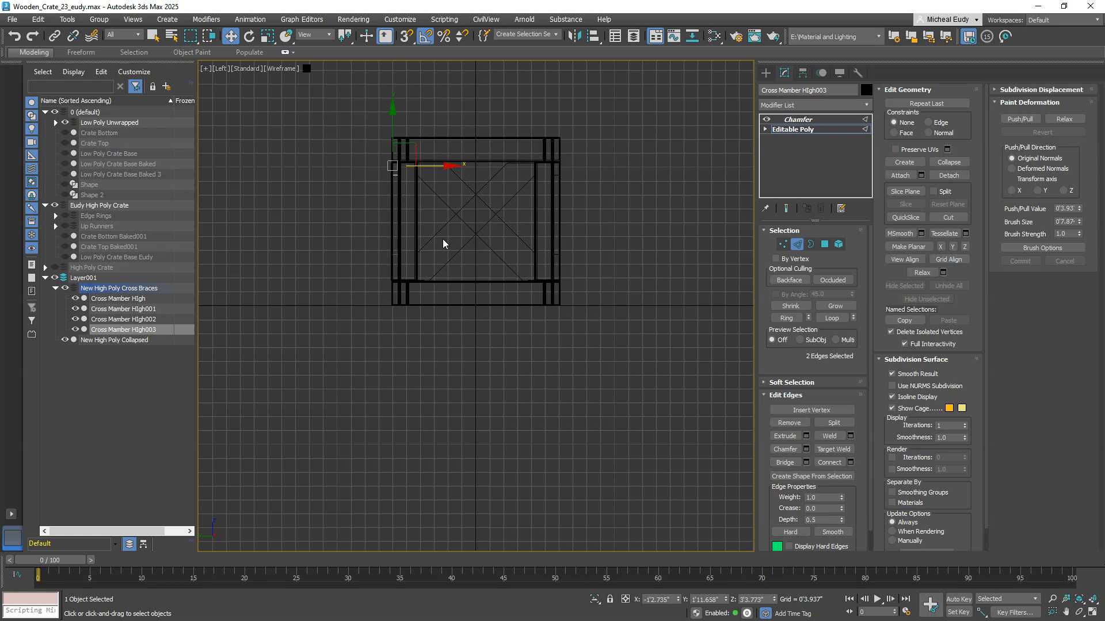
{"action": "key", "text": "F3"}
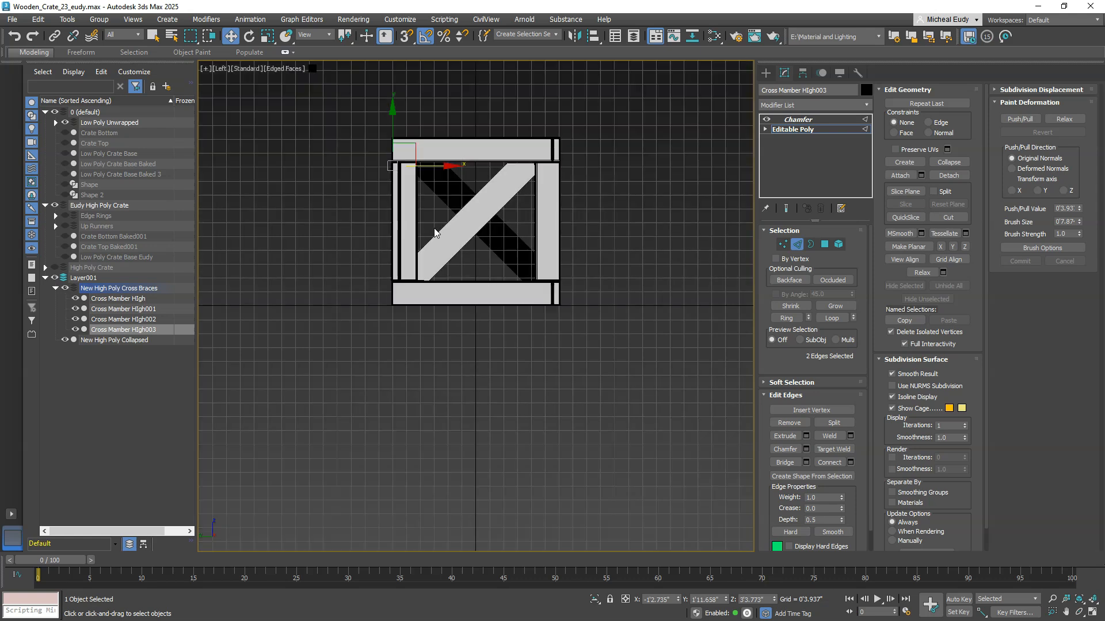
{"action": "scroll", "coordinate": [441, 239], "scroll_direction": "up", "scroll_amount": 4}
{"action": "middle_click_drag", "start_coordinate": [380, 210], "coordinate": [510, 313], "text": "alt"}
{"action": "scroll", "coordinate": [402, 248], "scroll_direction": "up", "scroll_amount": 3}
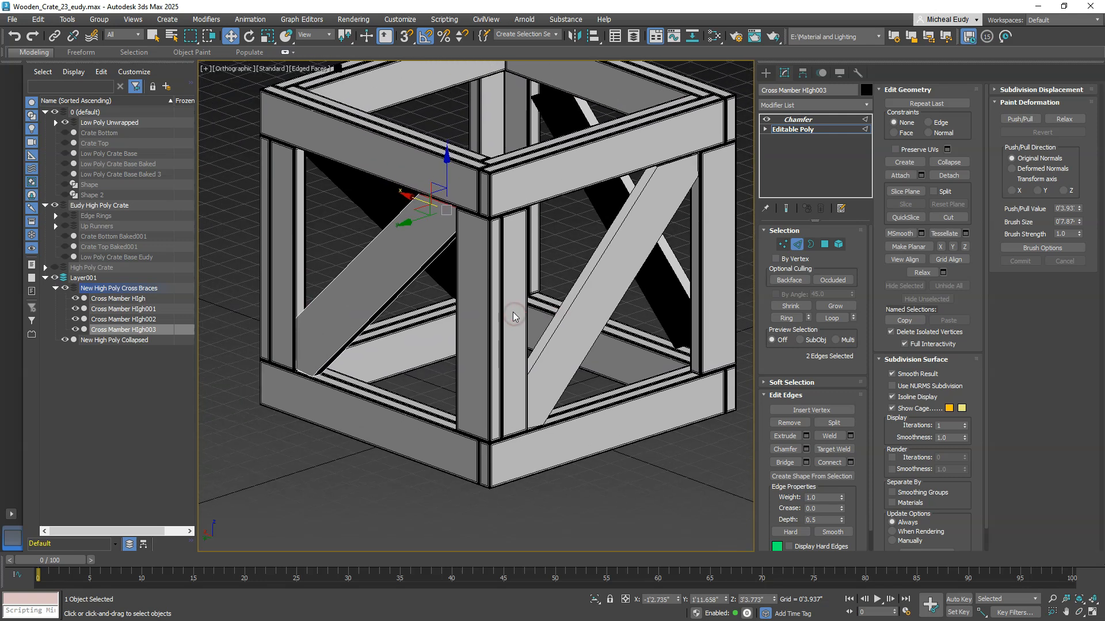
{"action": "key", "text": "v"}
{"action": "key", "text": "f"}
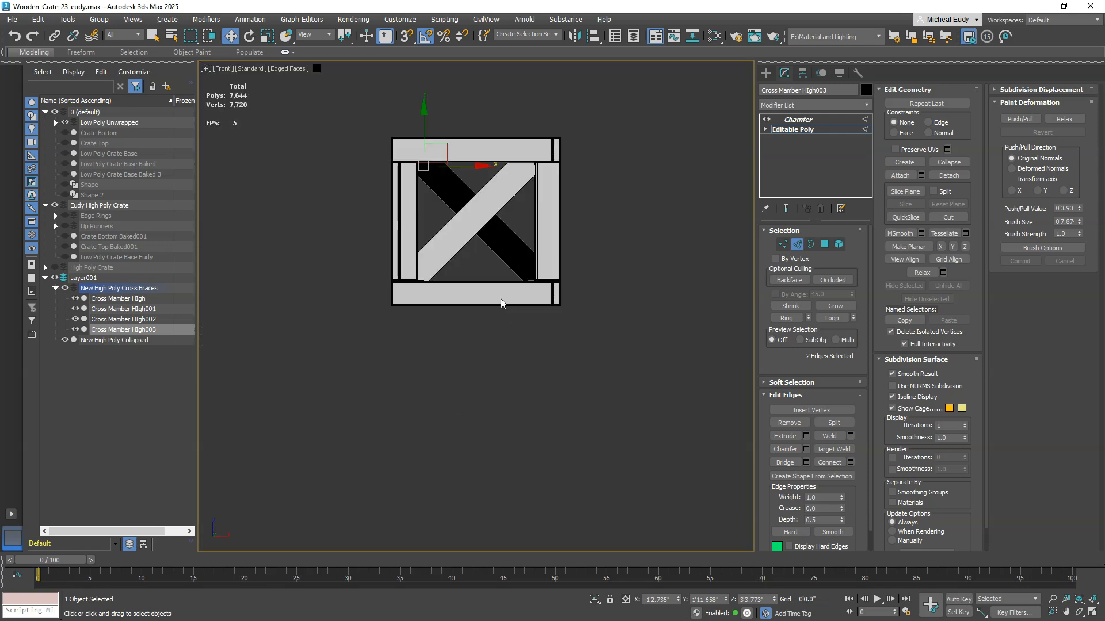
{"action": "key", "text": "v"}
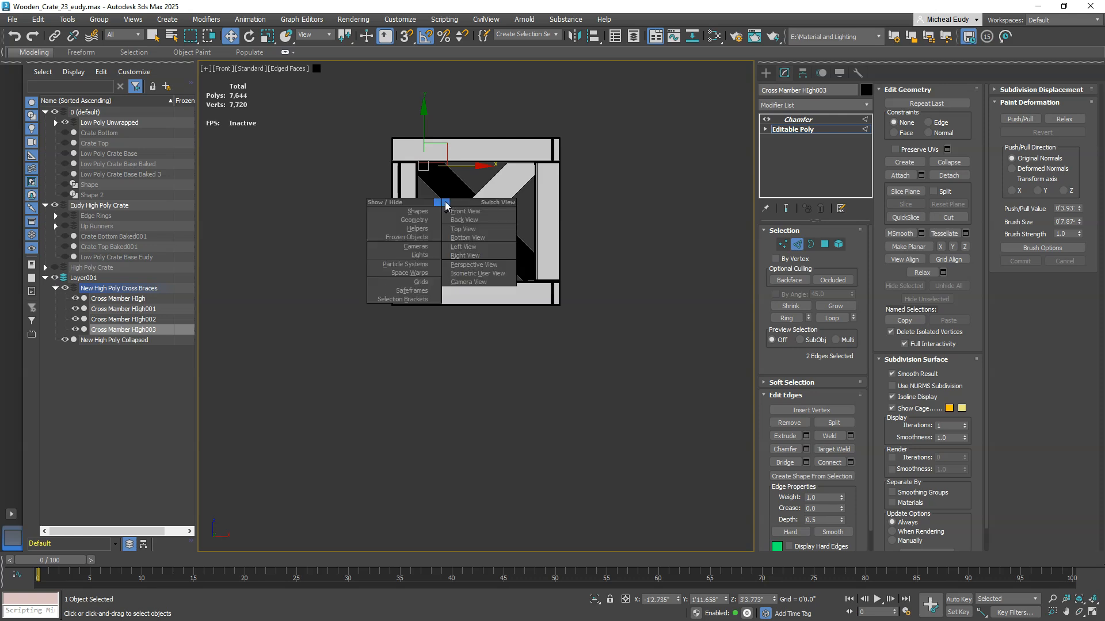
{"action": "left_click", "coordinate": [475, 250]}
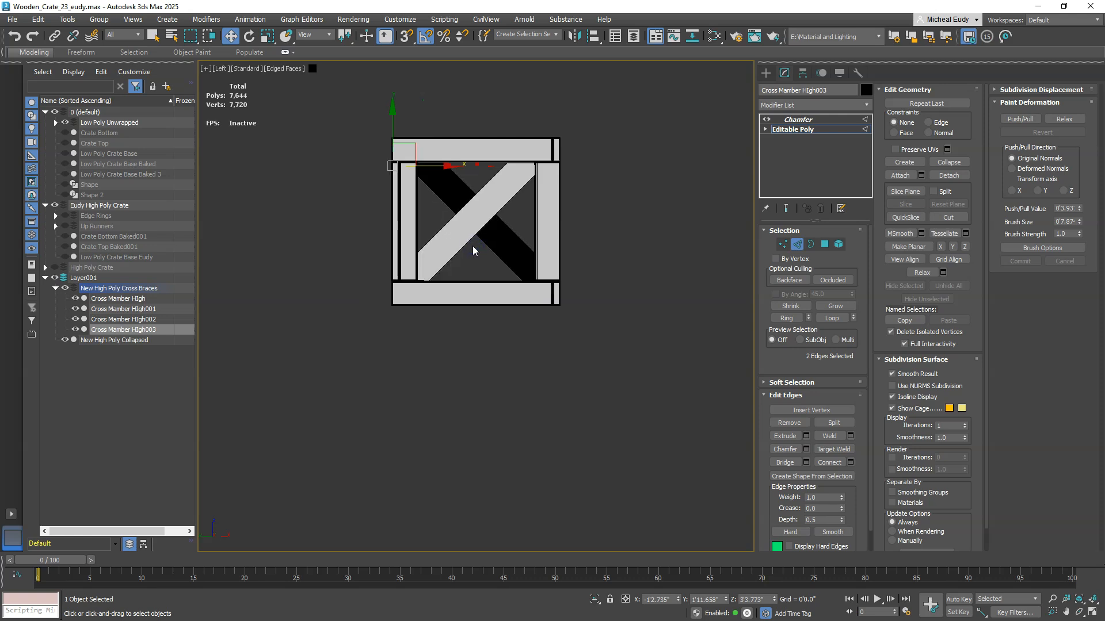
{"action": "key", "text": "v"}
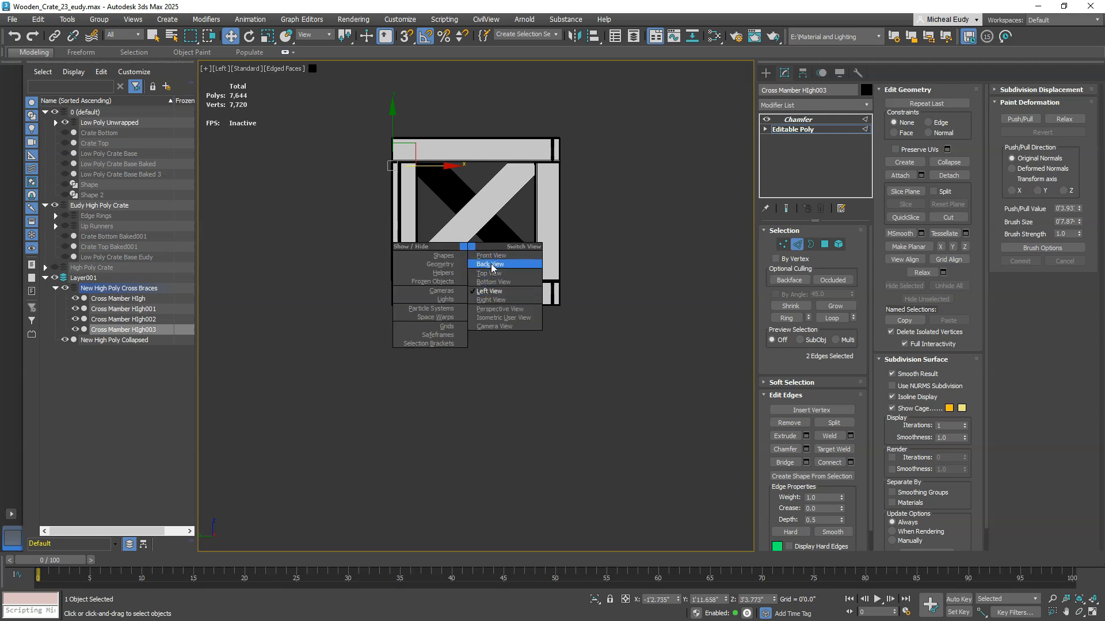
{"action": "left_click", "coordinate": [491, 265]}
{"action": "scroll", "coordinate": [546, 184], "scroll_direction": "up", "scroll_amount": 10}
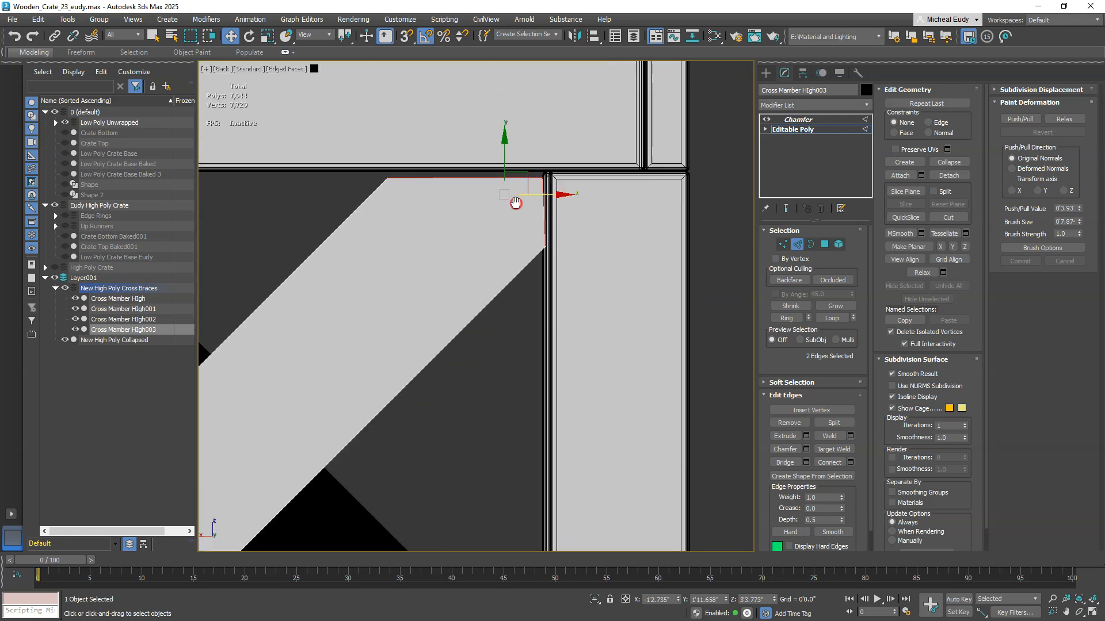
Step: In Vertex level, move the brace's upper-end vertices up into the top rail and sideways into the adjacent post
{"action": "left_click", "coordinate": [517, 248]}
{"action": "left_click", "coordinate": [772, 247]}
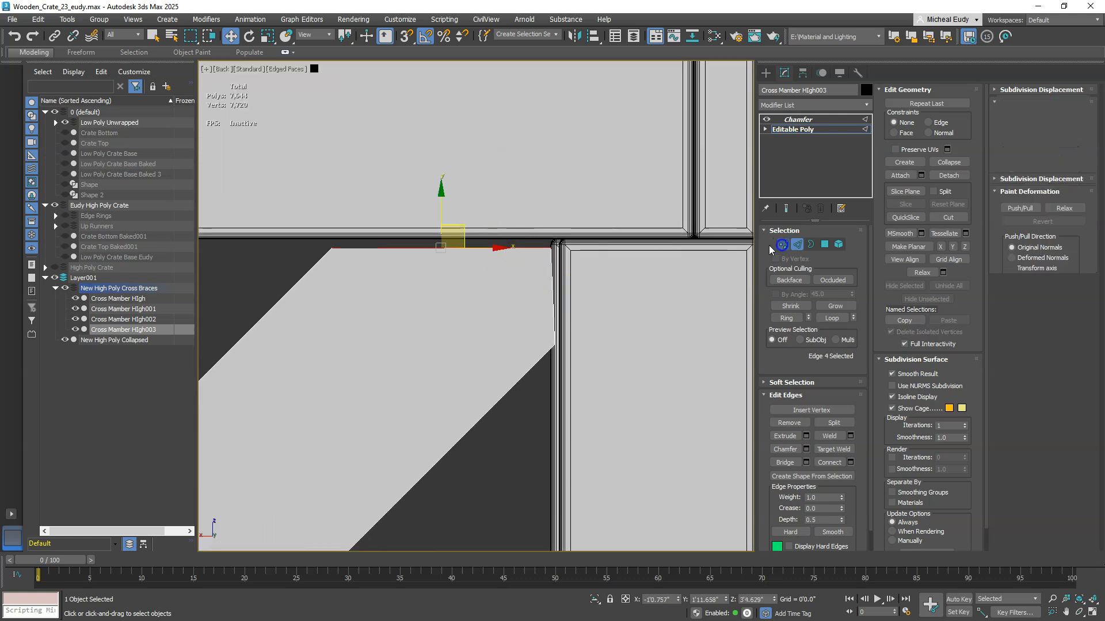
{"action": "left_click_drag", "start_coordinate": [300, 227], "coordinate": [587, 253]}
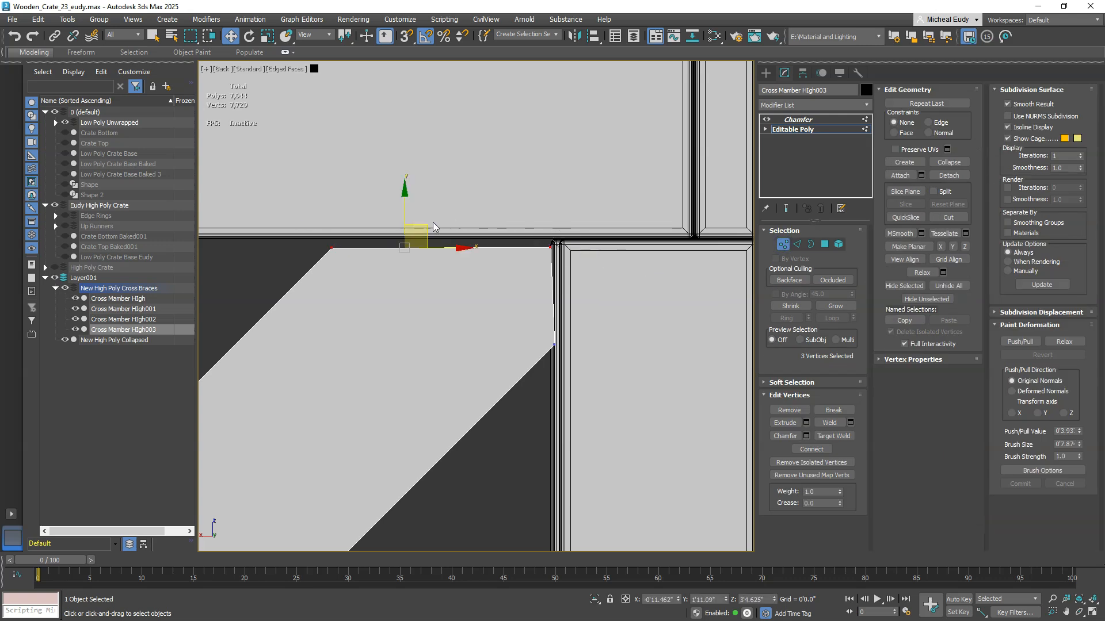
{"action": "left_click_drag", "start_coordinate": [427, 225], "coordinate": [441, 212]}
{"action": "left_click_drag", "start_coordinate": [537, 326], "coordinate": [587, 321]}
Step: Move the brace's lower-end vertices down into the bottom rail and sideways into the adjacent post
{"action": "middle_click_drag", "start_coordinate": [440, 335], "coordinate": [684, 129]}
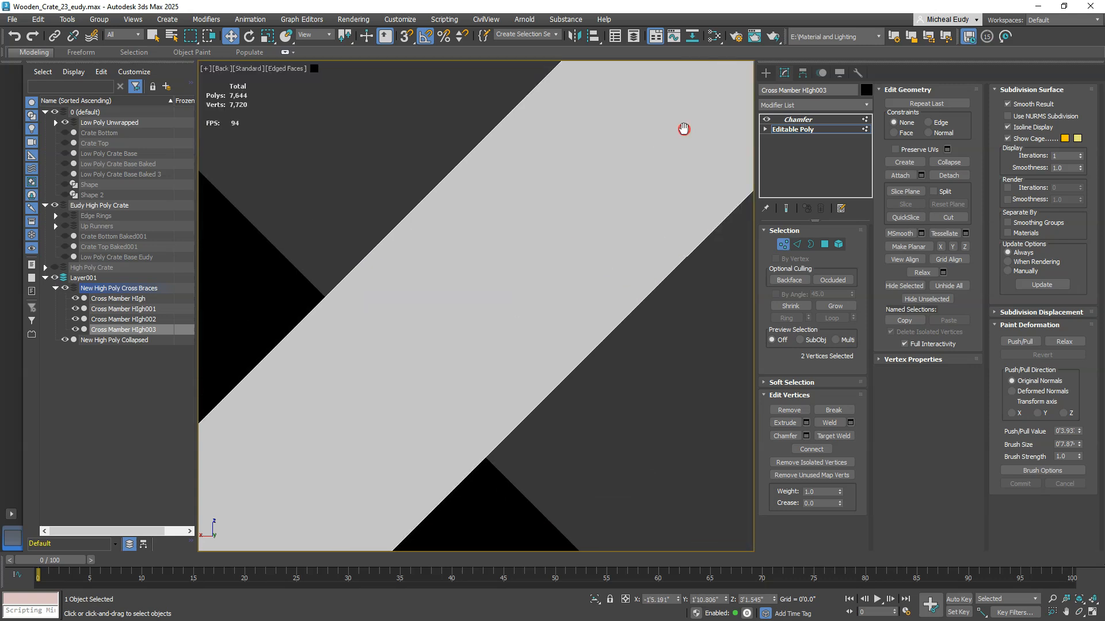
{"action": "scroll", "coordinate": [547, 253], "scroll_direction": "down", "scroll_amount": 3}
{"action": "middle_click_drag", "start_coordinate": [342, 417], "coordinate": [553, 247]}
{"action": "scroll", "coordinate": [457, 383], "scroll_direction": "up", "scroll_amount": 4}
{"action": "middle_click_drag", "start_coordinate": [448, 392], "coordinate": [516, 208]}
{"action": "scroll", "coordinate": [463, 277], "scroll_direction": "up", "scroll_amount": 2}
{"action": "left_click_drag", "start_coordinate": [339, 312], "coordinate": [466, 434]}
{"action": "left_click_drag", "start_coordinate": [437, 322], "coordinate": [434, 333]}
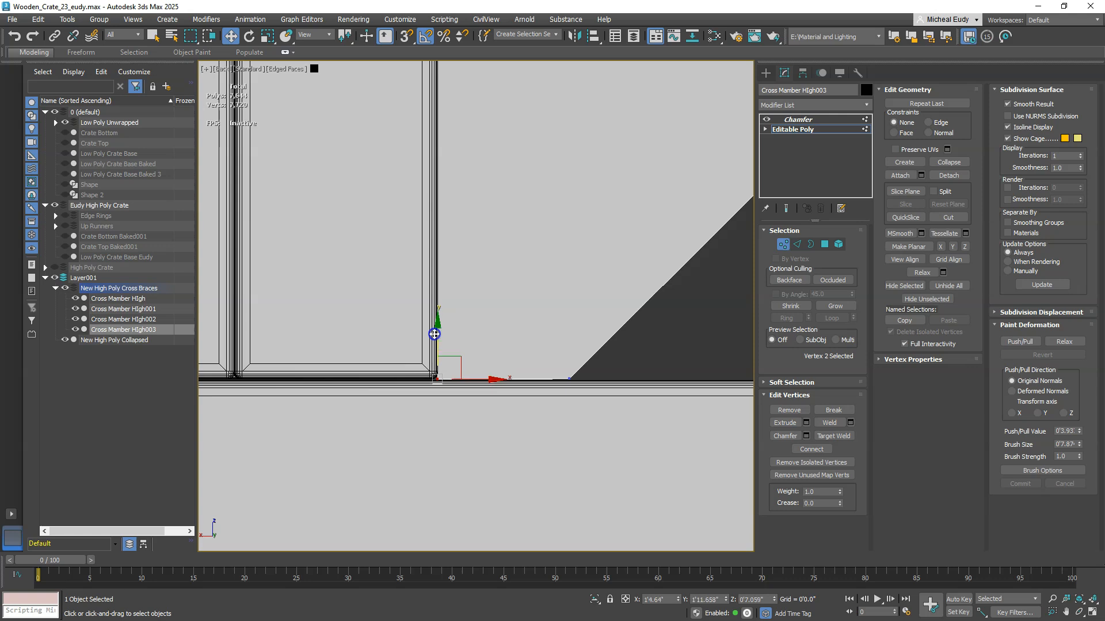
{"action": "left_click_drag", "start_coordinate": [556, 403], "coordinate": [364, 366]}
{"action": "left_click_drag", "start_coordinate": [542, 364], "coordinate": [543, 363]}
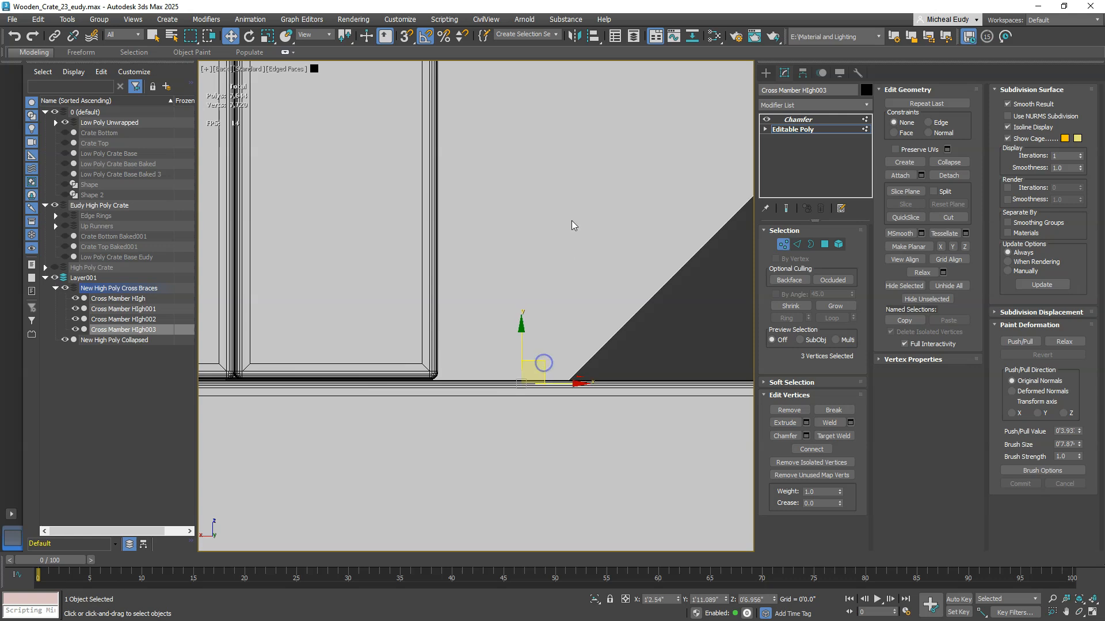
{"action": "middle_click_drag", "start_coordinate": [572, 224], "coordinate": [557, 382]}
{"action": "left_click_drag", "start_coordinate": [349, 176], "coordinate": [490, 323]}
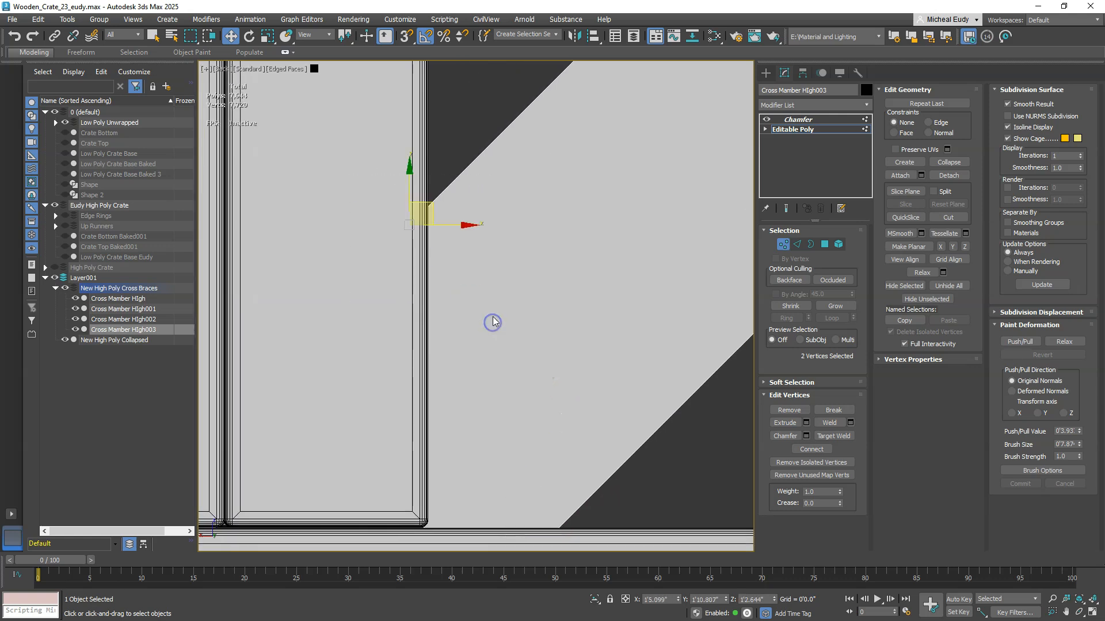
Step: Return Cross Mamber HIgh003 to its Chamfer level and inspect how the adjusted braces meet the frame around the crate
{"action": "scroll", "coordinate": [510, 278], "scroll_direction": "down", "scroll_amount": 5}
{"action": "middle_click_drag", "start_coordinate": [562, 288], "coordinate": [520, 291], "text": "alt"}
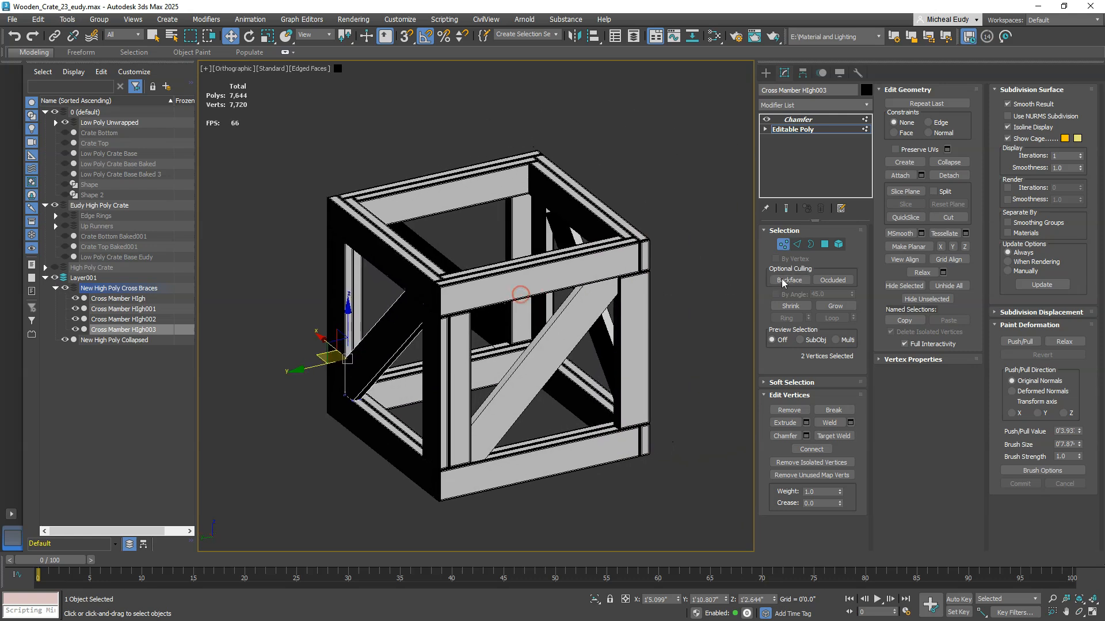
{"action": "left_click", "coordinate": [821, 118]}
{"action": "scroll", "coordinate": [570, 284], "scroll_direction": "up", "scroll_amount": 6}
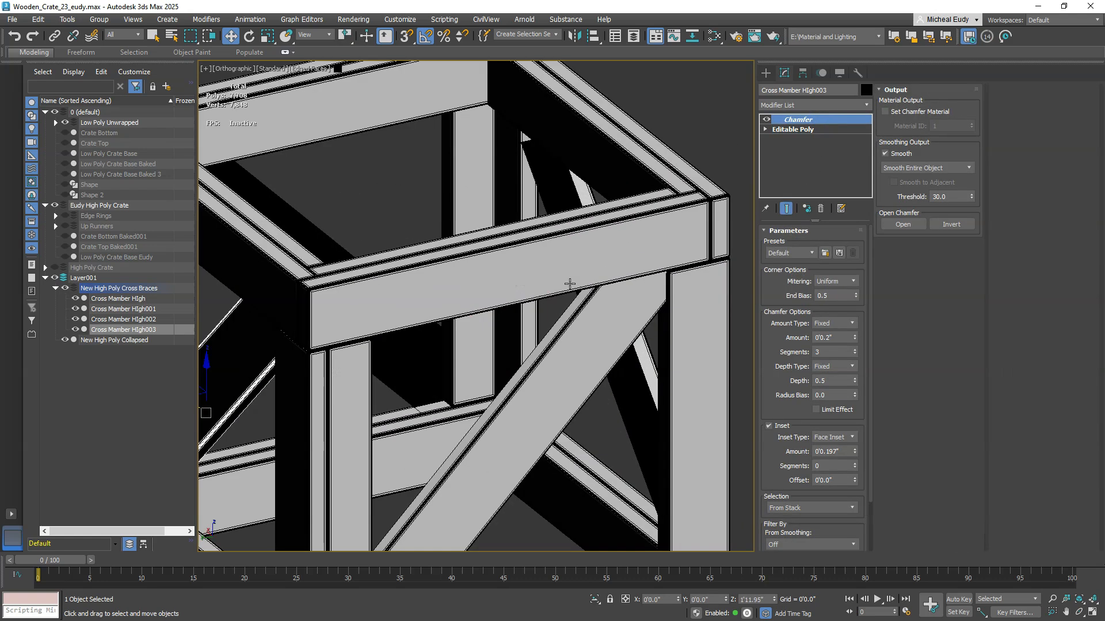
{"action": "mouse_move", "coordinate": [606, 326]}
{"action": "middle_mouse_down", "text": "alt"}
{"action": "mouse_move", "coordinate": [587, 281]}
{"action": "mouse_move", "coordinate": [610, 262]}
{"action": "mouse_move", "coordinate": [629, 276]}
{"action": "mouse_move", "coordinate": [619, 296]}
{"action": "mouse_move", "coordinate": [631, 281]}
{"action": "mouse_move", "coordinate": [609, 310]}
{"action": "middle_mouse_up", "text": "alt"}
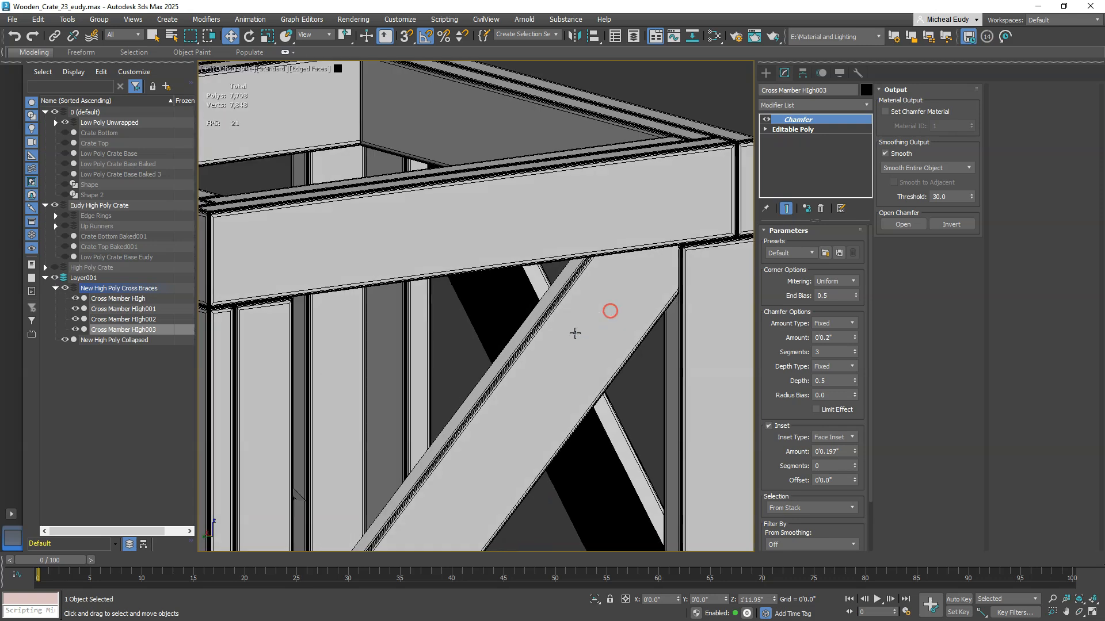
{"action": "scroll", "coordinate": [550, 361], "scroll_direction": "down", "scroll_amount": 6}
{"action": "middle_click_drag", "start_coordinate": [524, 398], "coordinate": [599, 365], "text": "alt"}
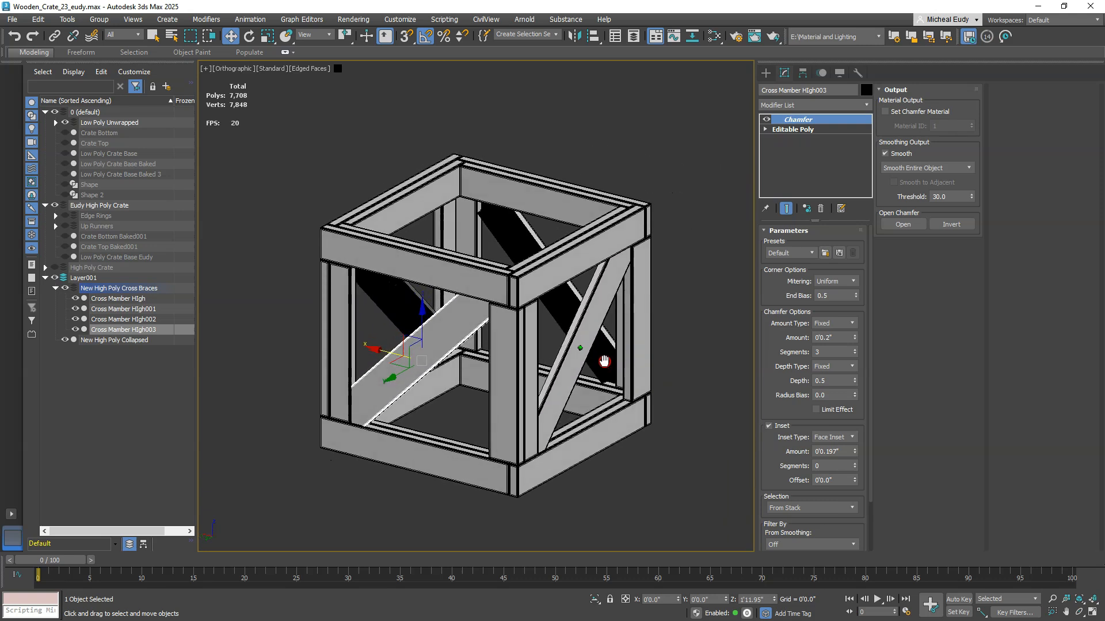
{"action": "left_click", "coordinate": [685, 172]}
{"action": "middle_click_drag", "start_coordinate": [575, 282], "coordinate": [557, 284], "text": "alt"}
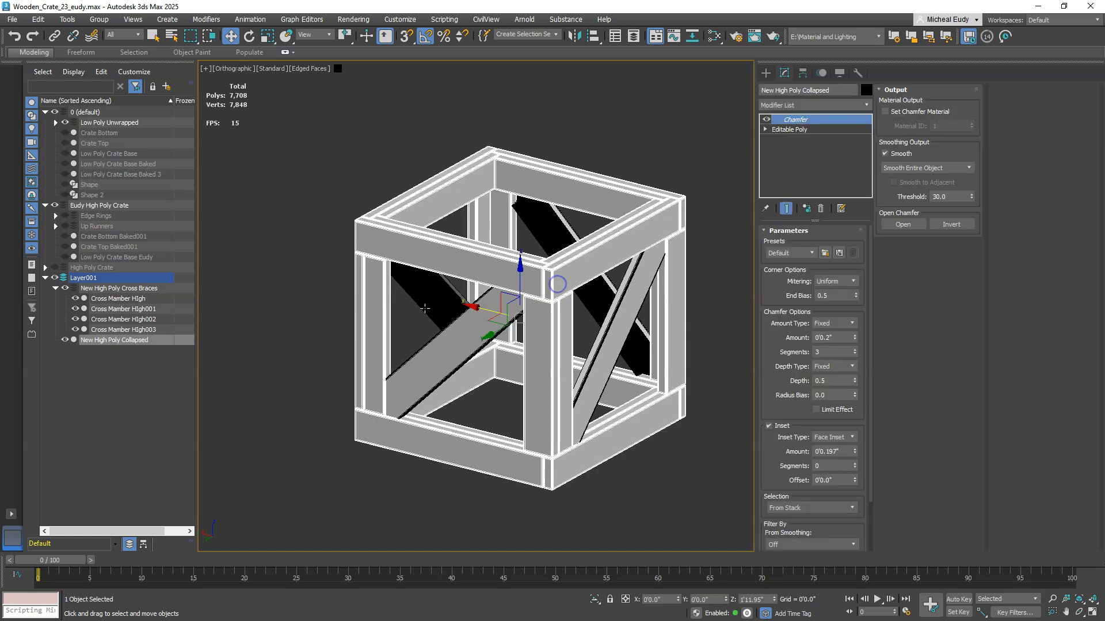
{"action": "scroll", "coordinate": [416, 348], "scroll_direction": "up", "scroll_amount": 3}
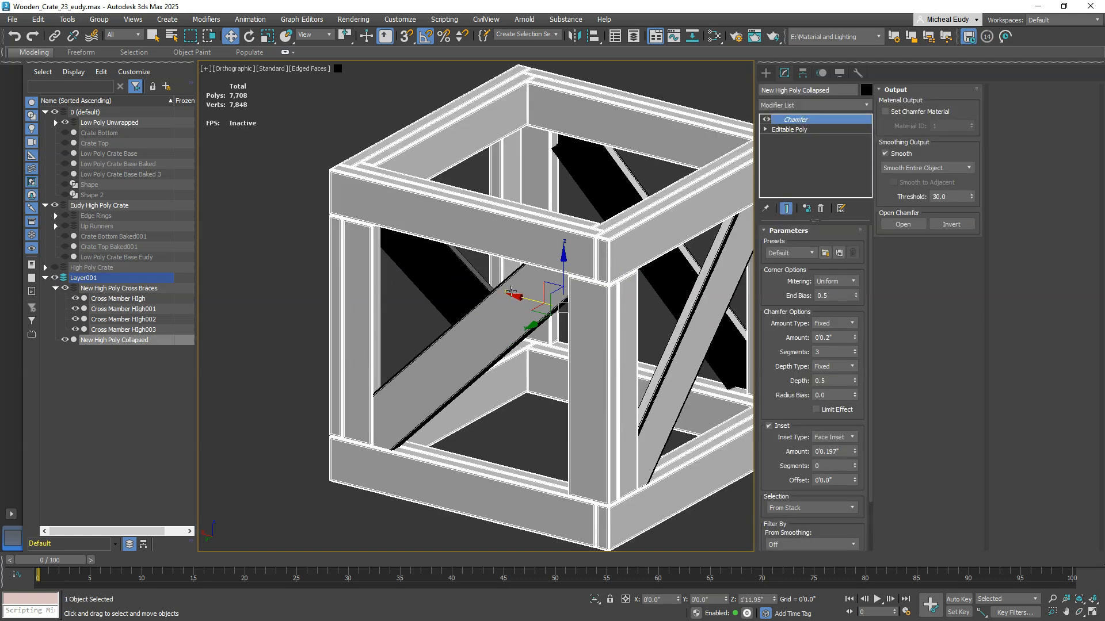
{"action": "scroll", "coordinate": [355, 353], "scroll_direction": "down", "scroll_amount": 3}
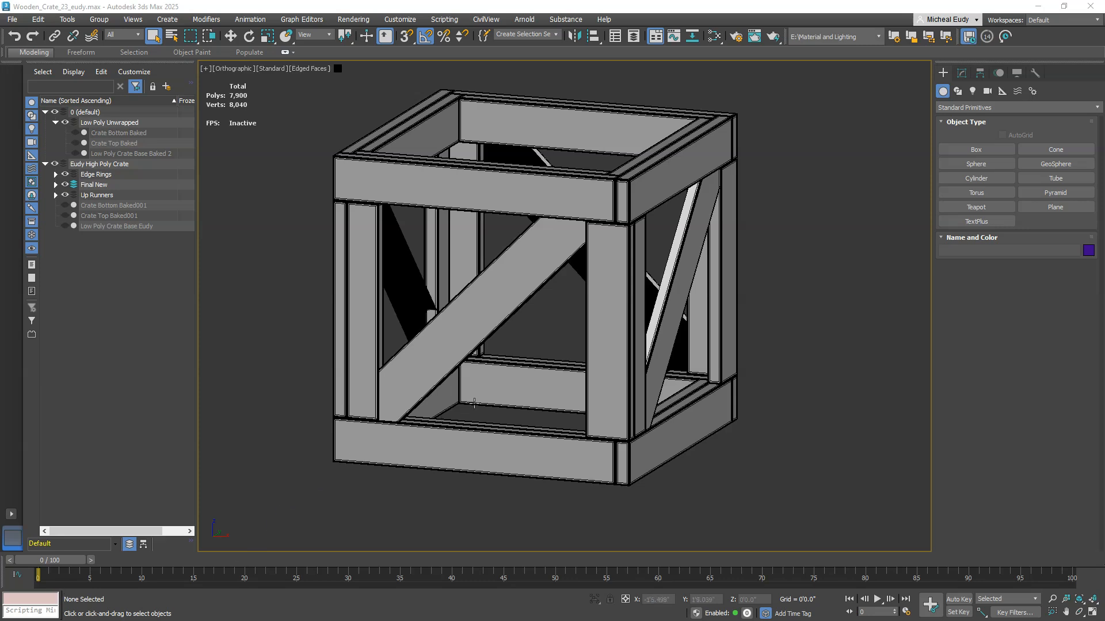
Step: Show Low Poly Crate Base Eudy and hide the Edge Rings, Final New and Up Runners layers
{"action": "middle_click_drag", "start_coordinate": [540, 390], "coordinate": [623, 371], "text": "alt"}
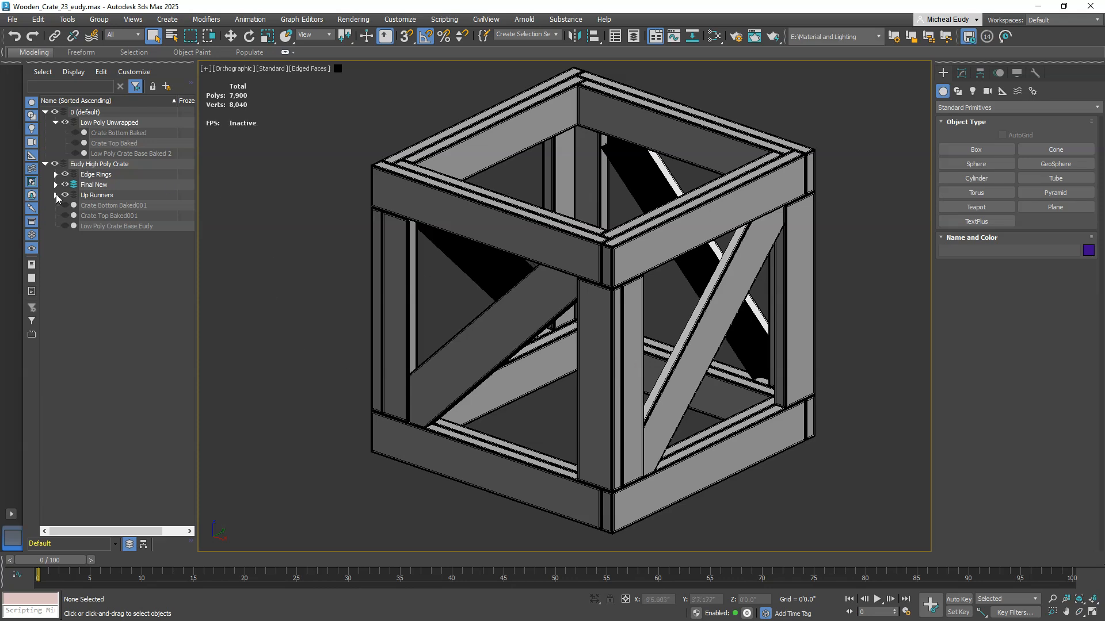
{"action": "left_click", "coordinate": [65, 226]}
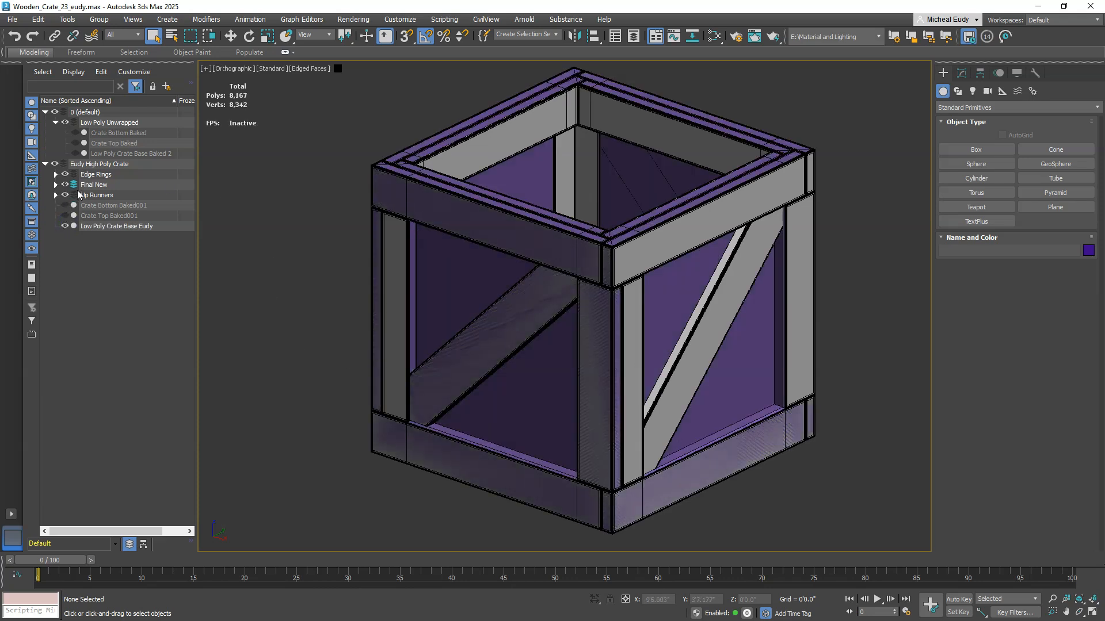
{"action": "left_click_drag", "start_coordinate": [65, 175], "coordinate": [63, 195]}
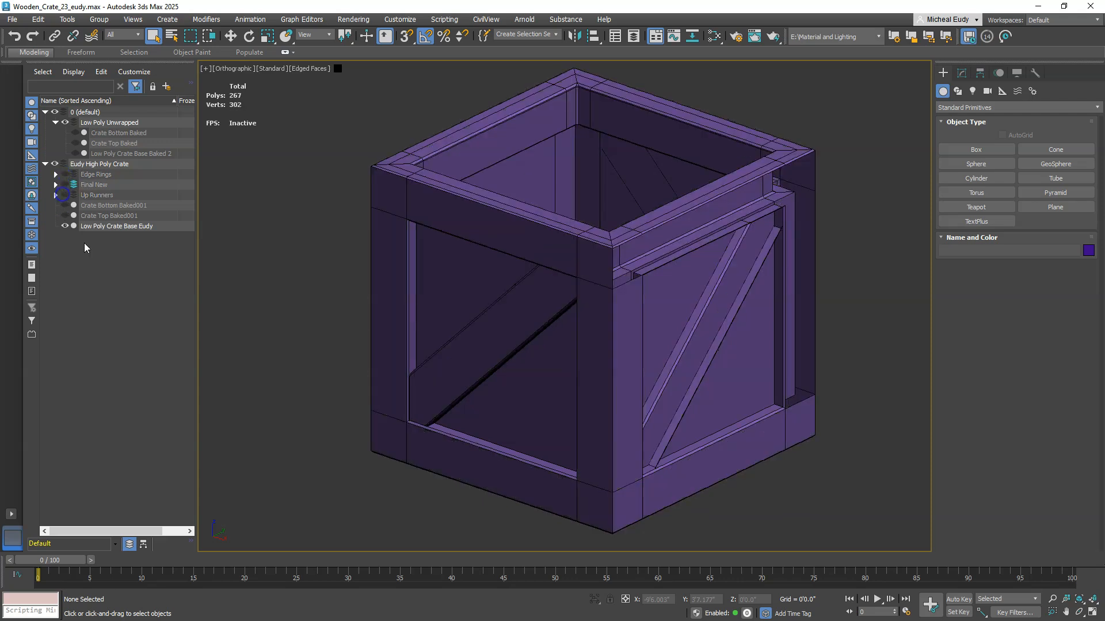
Step: Detach the four recessed side-panel polygons of Low Poly Crate Base Eudy as a new object named Inset Panels
{"action": "left_click", "coordinate": [593, 291]}
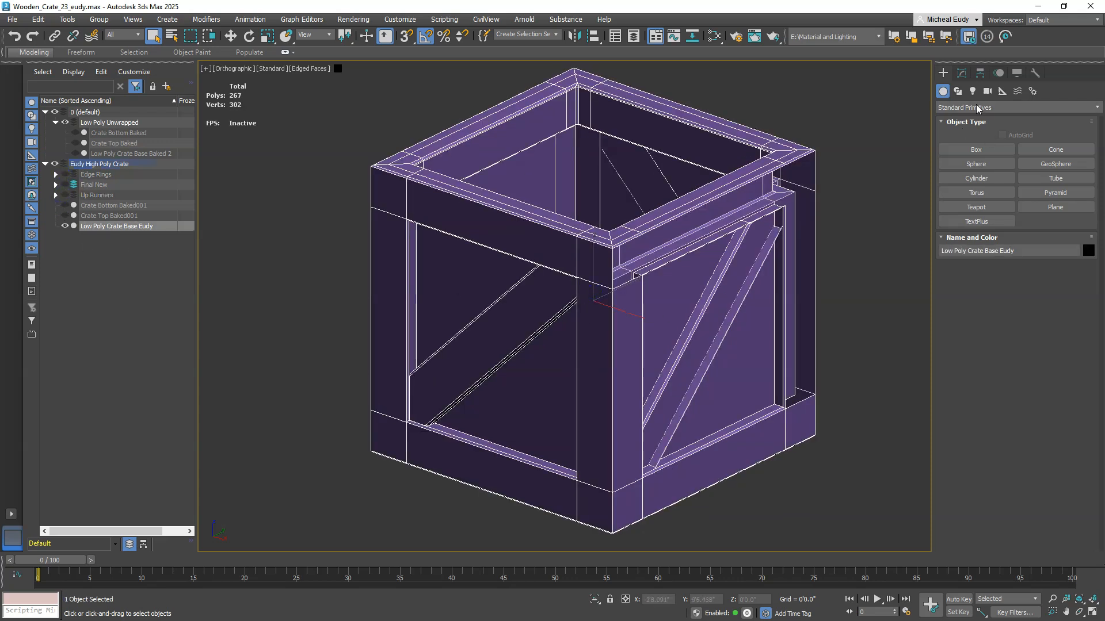
{"action": "left_click", "coordinate": [961, 73]}
{"action": "left_click", "coordinate": [1028, 245]}
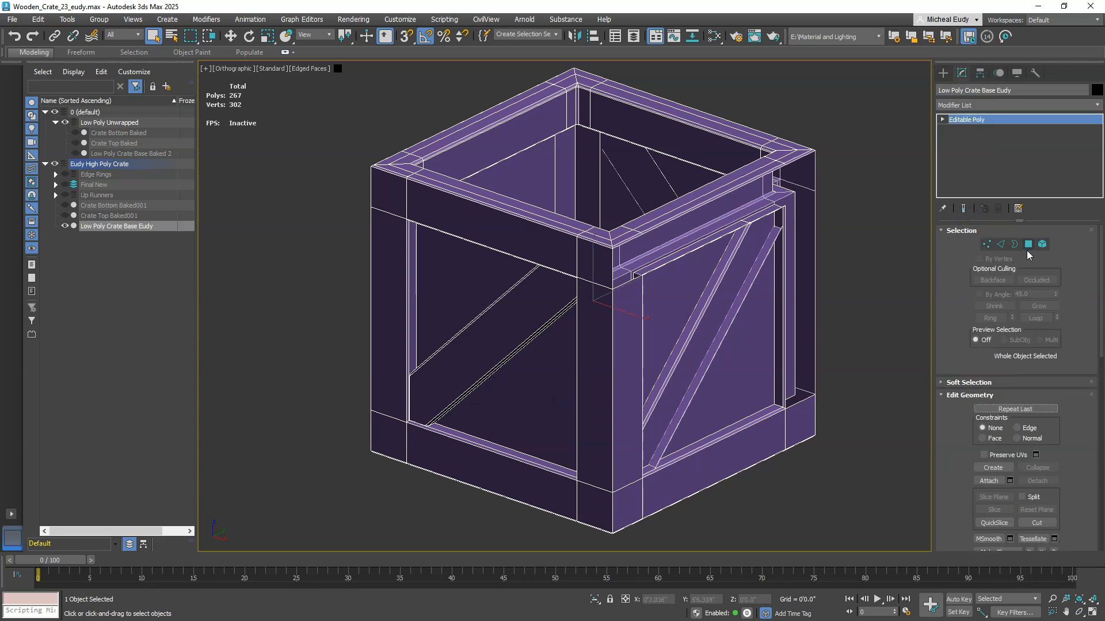
{"action": "left_click", "coordinate": [1028, 245]}
{"action": "left_click", "coordinate": [557, 374]}
{"action": "left_click", "coordinate": [668, 323], "text": "ctrl"}
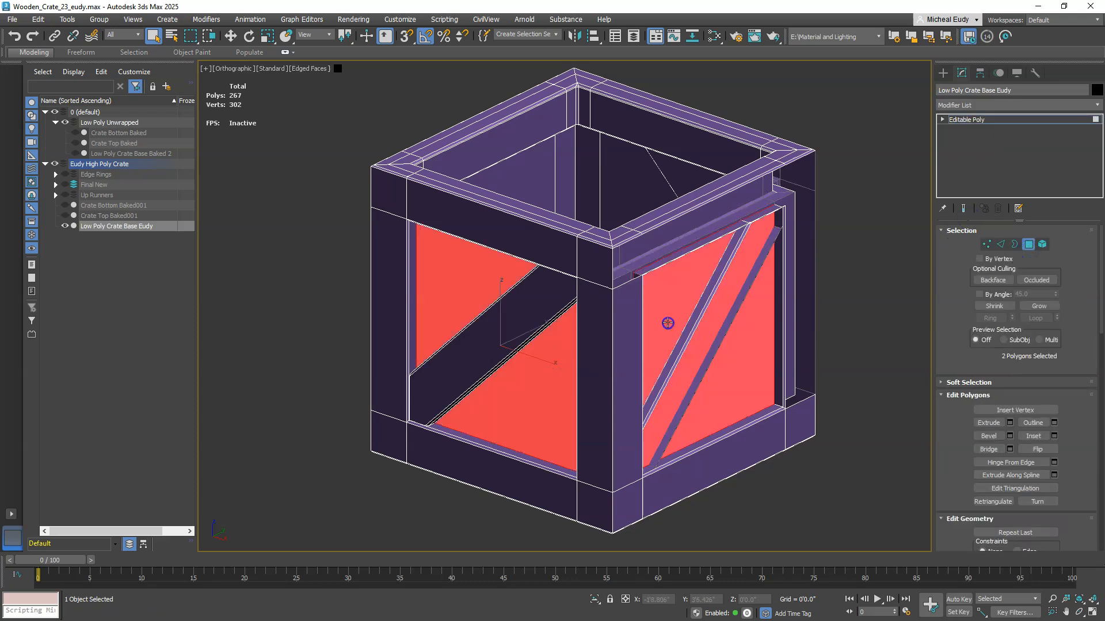
{"action": "middle_click_drag", "start_coordinate": [730, 373], "coordinate": [580, 378], "text": "alt"}
{"action": "middle_click_drag", "start_coordinate": [836, 355], "coordinate": [792, 353]}
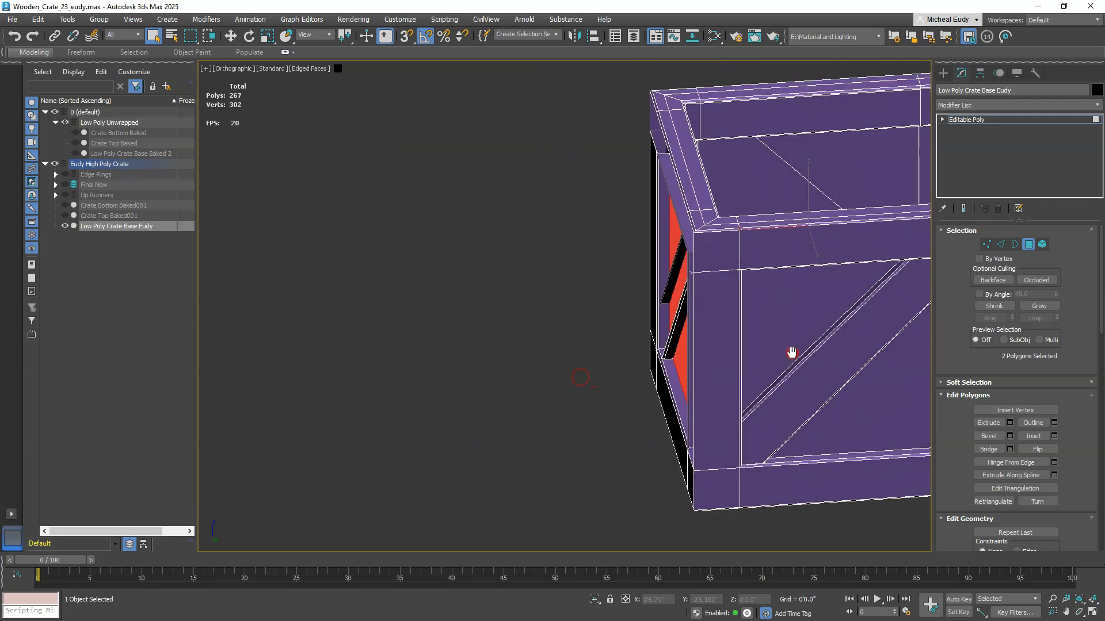
{"action": "scroll", "coordinate": [538, 321], "scroll_direction": "down", "scroll_amount": 3}
{"action": "left_click", "coordinate": [537, 311], "text": "ctrl"}
{"action": "middle_click_drag", "start_coordinate": [538, 311], "coordinate": [581, 365], "text": "alt"}
{"action": "scroll", "coordinate": [570, 366], "scroll_direction": "up", "scroll_amount": 4}
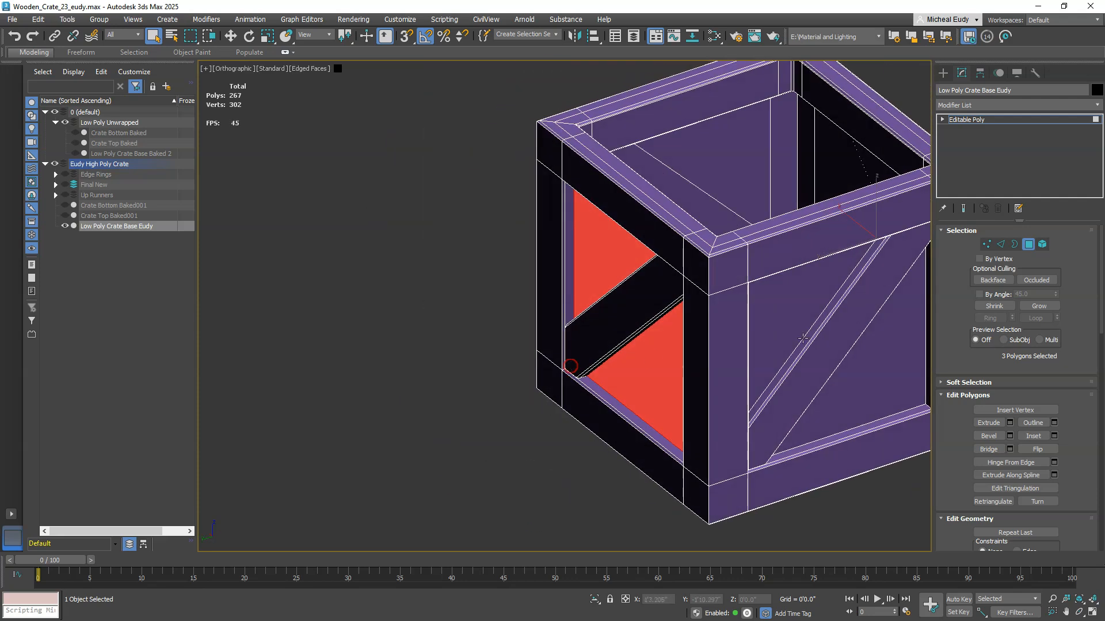
{"action": "middle_click_drag", "start_coordinate": [803, 338], "coordinate": [679, 318]}
{"action": "left_click", "coordinate": [636, 307], "text": "ctrl"}
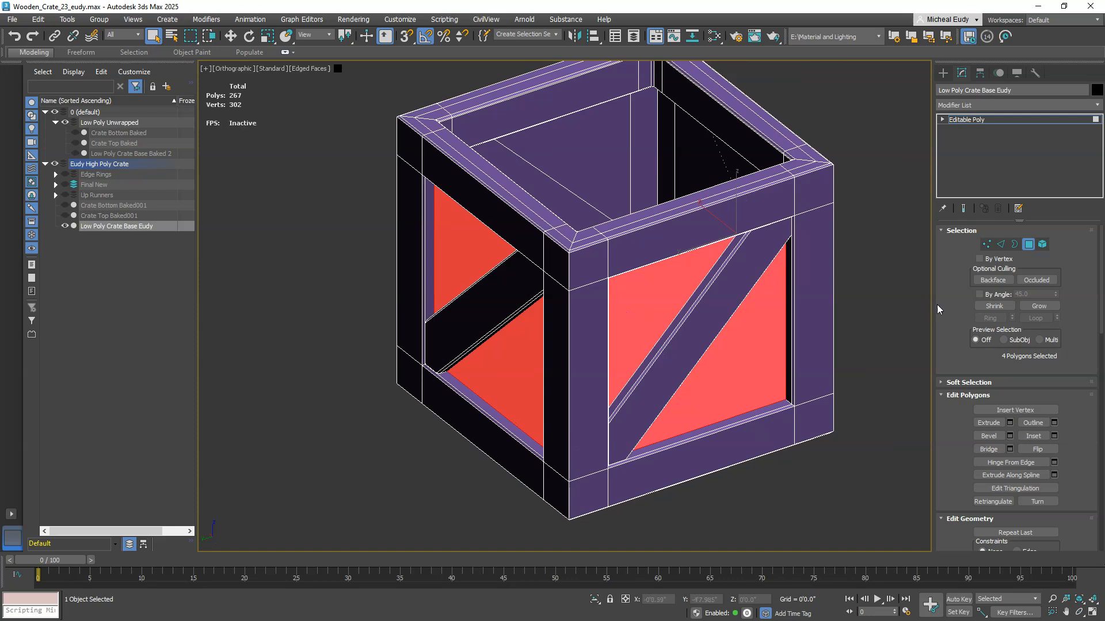
{"action": "left_click_drag", "start_coordinate": [933, 307], "coordinate": [820, 307]}
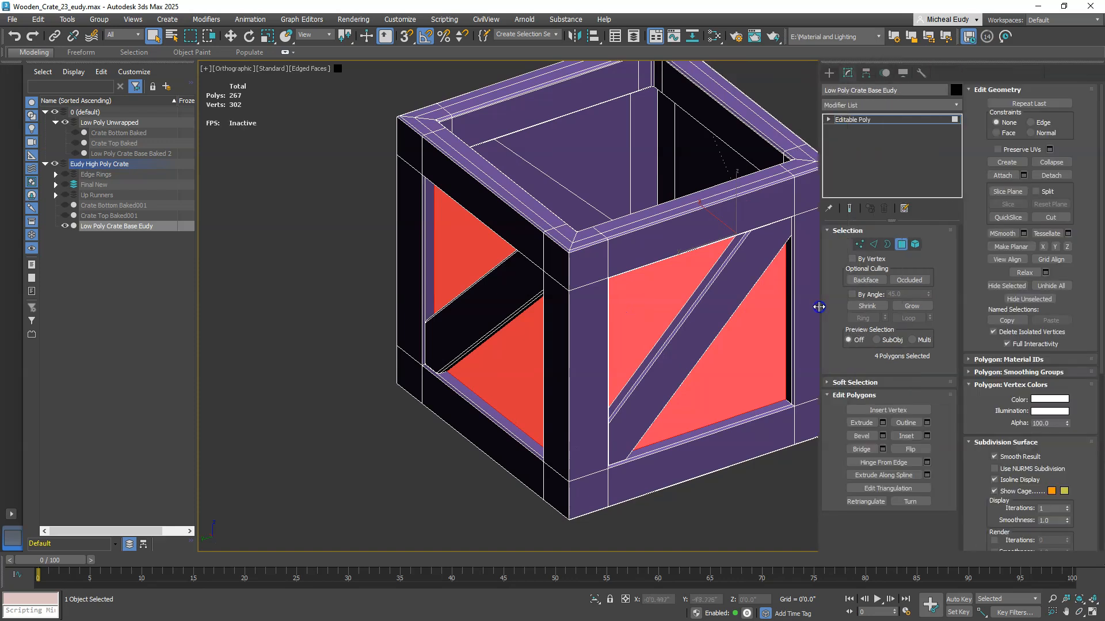
{"action": "left_click", "coordinate": [1043, 176]}
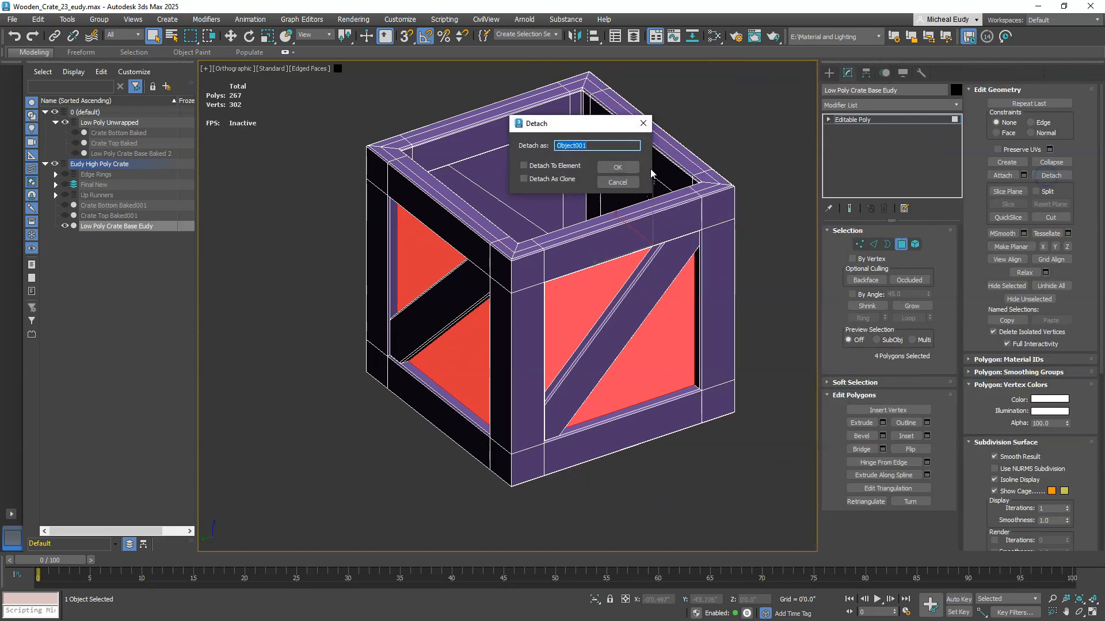
{"action": "type", "text": "I"}
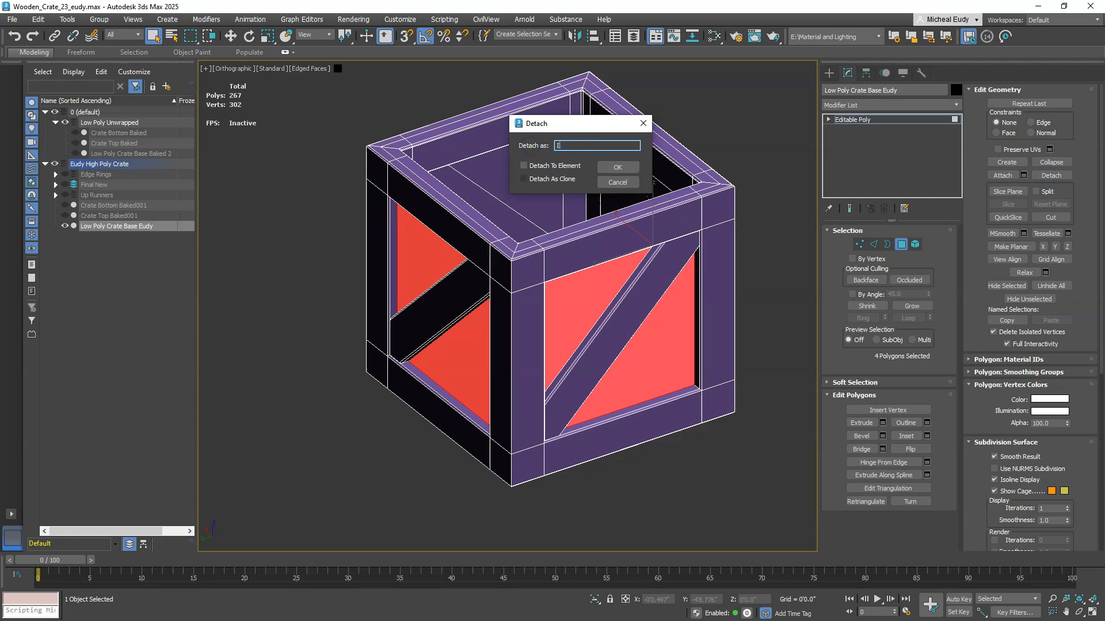
{"action": "type", "text": "nset Panels"}
{"action": "key", "text": "Return"}
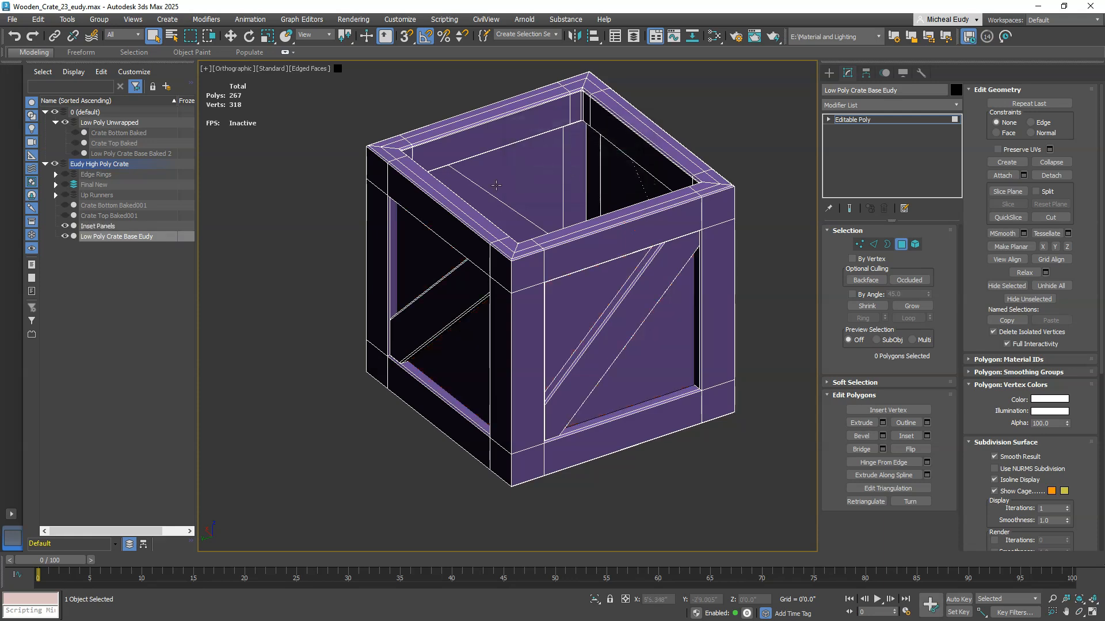
Step: With Inset Panels hidden, select the low-poly base's four inner walls by a 45° angle, ignoring backfaces, and detach them as Inner Panels
{"action": "left_click", "coordinate": [65, 226]}
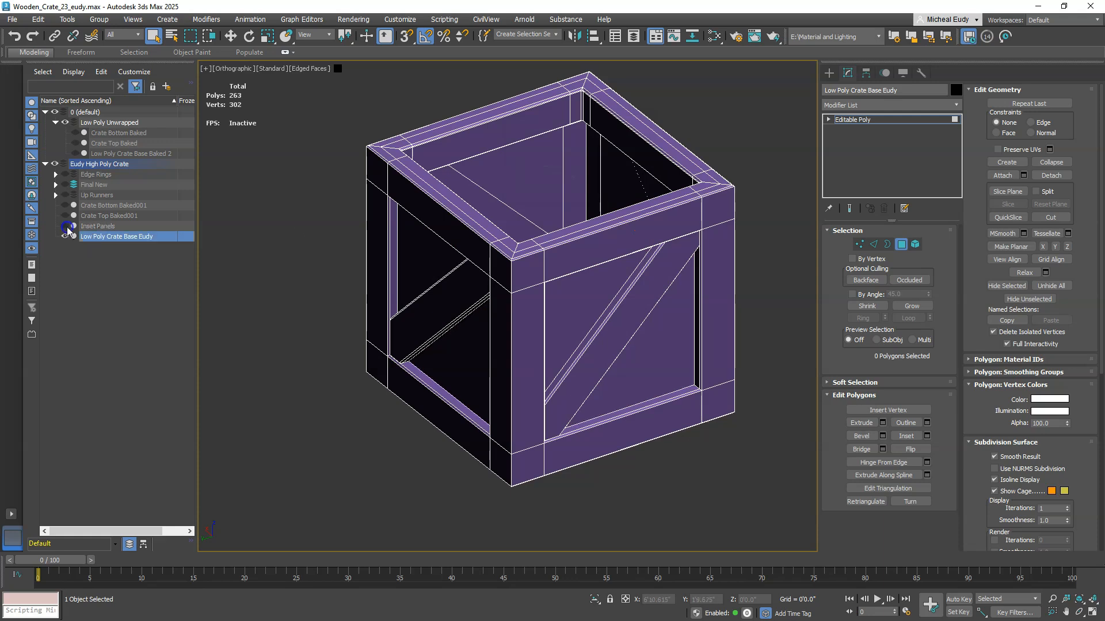
{"action": "left_click", "coordinate": [865, 280]}
{"action": "left_click", "coordinate": [852, 294]}
{"action": "left_click", "coordinate": [523, 180]}
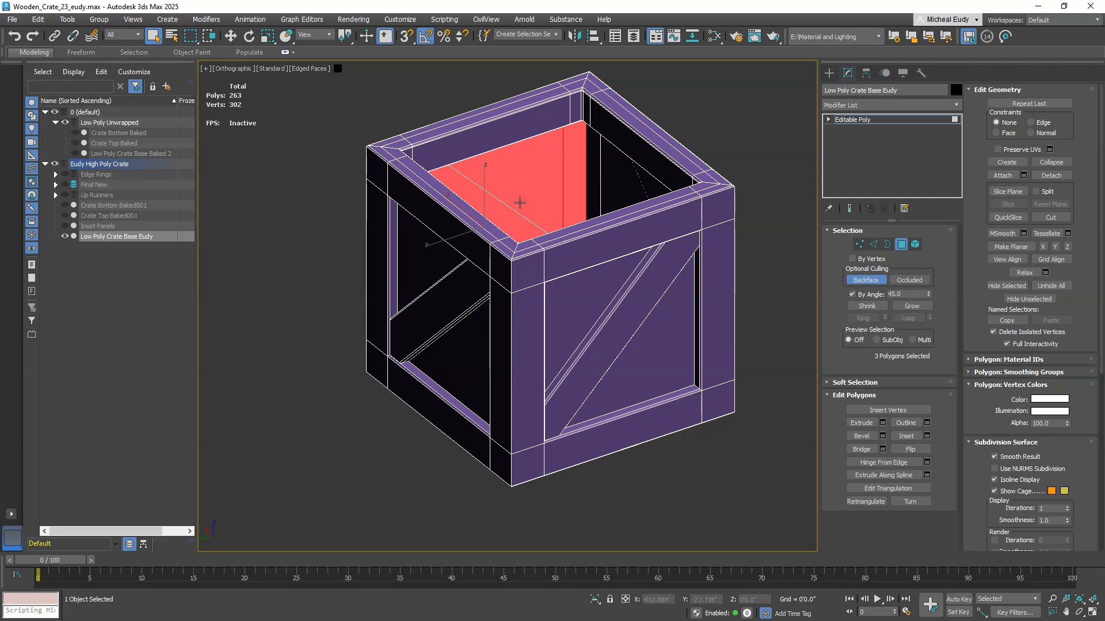
{"action": "middle_click_drag", "start_coordinate": [518, 202], "coordinate": [635, 233], "text": "alt"}
{"action": "left_click", "coordinate": [541, 219], "text": "ctrl"}
{"action": "left_click", "coordinate": [547, 227], "text": "ctrl"}
{"action": "middle_click_drag", "start_coordinate": [674, 157], "coordinate": [493, 252]}
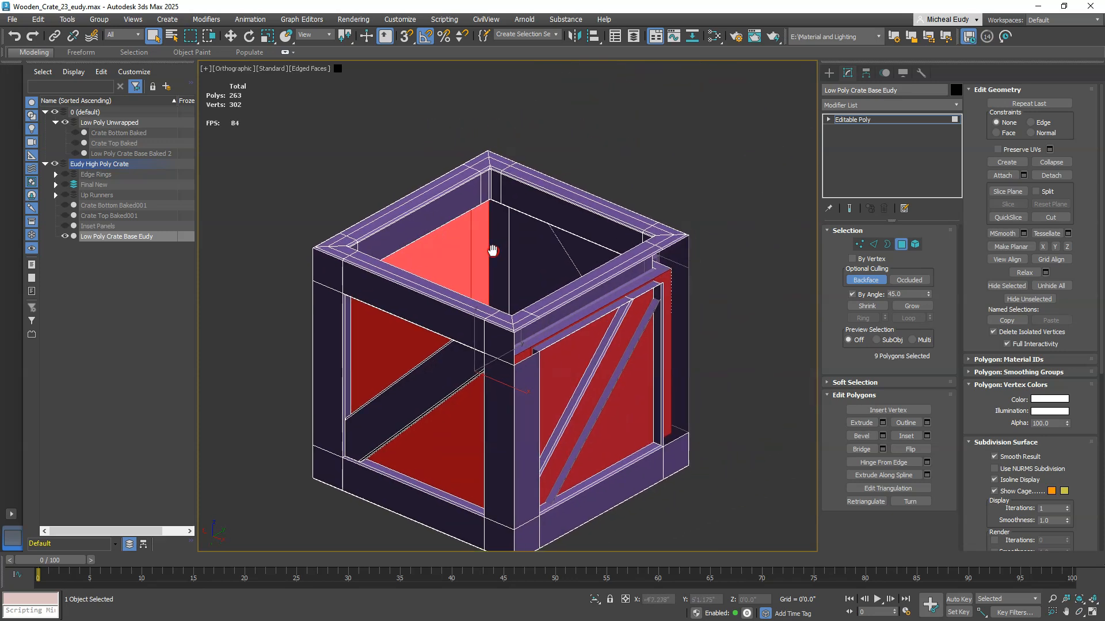
{"action": "left_click", "coordinate": [493, 251], "text": "ctrl"}
{"action": "left_click", "coordinate": [1051, 175]}
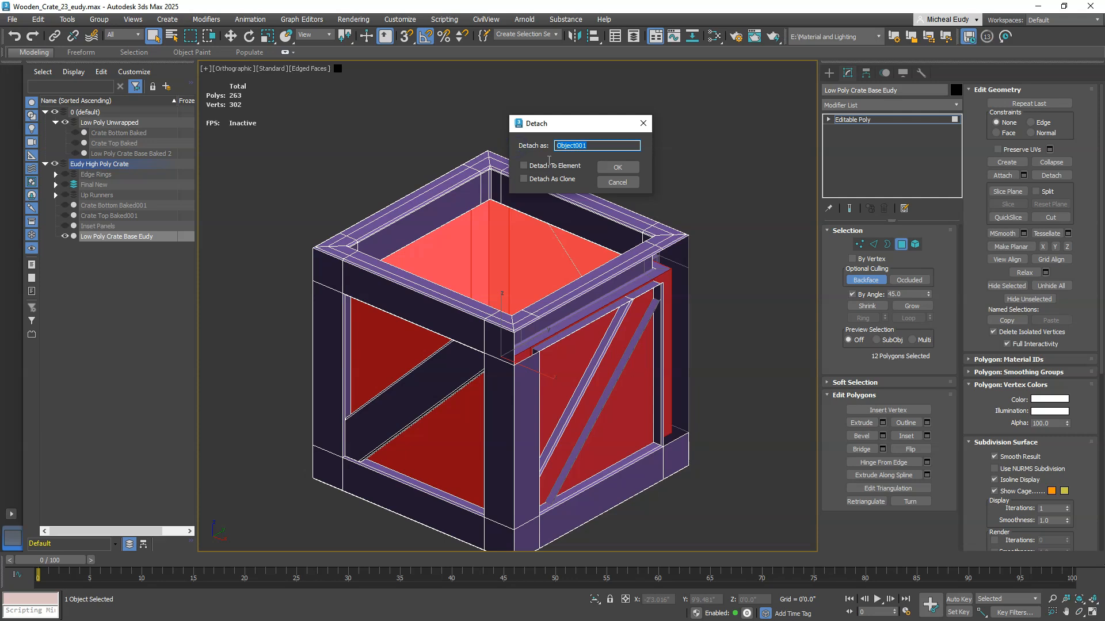
{"action": "key", "text": "BackSpace"}
{"action": "type", "text": "Inner Panels"}
{"action": "key", "text": "Return"}
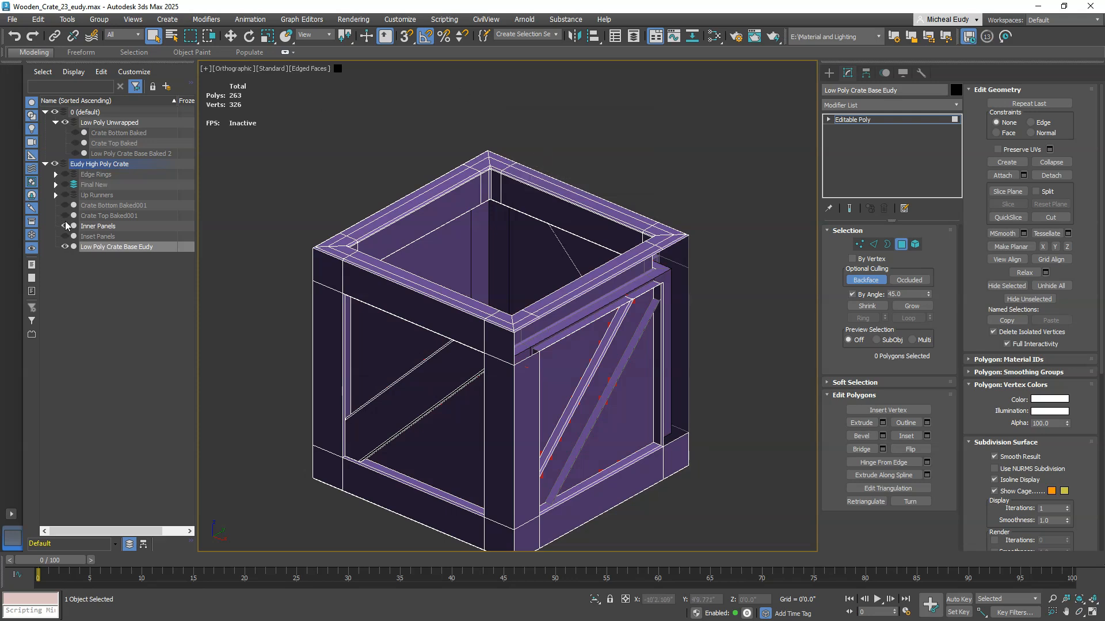
Step: Hide Low Poly Crate Base Eudy and show the Edge Rings, Final New and Up Runners layers
{"action": "left_click", "coordinate": [68, 246]}
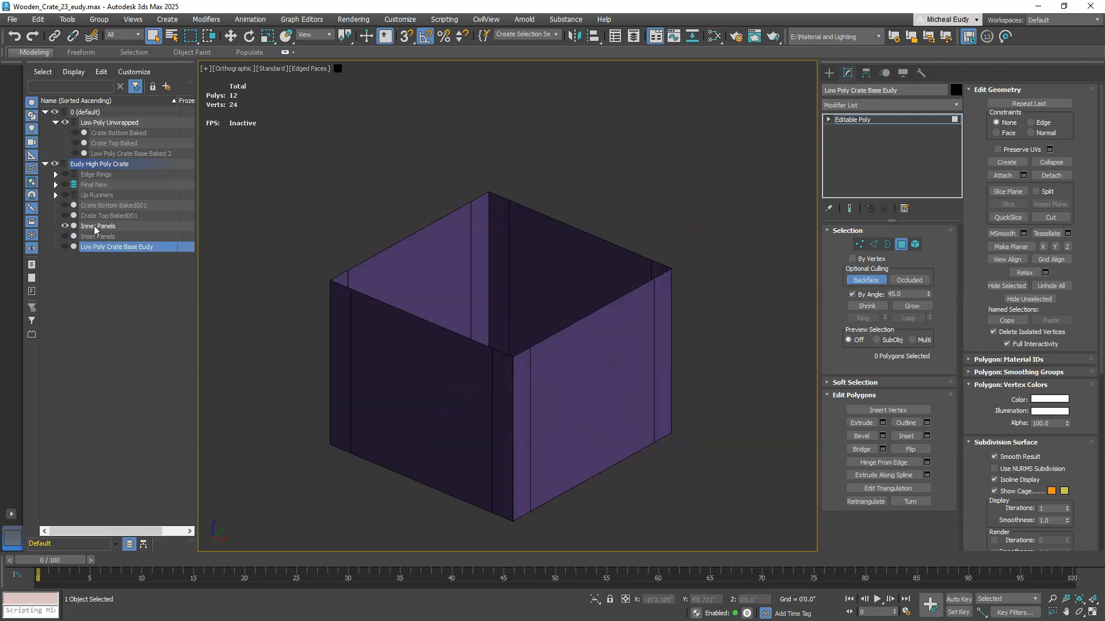
{"action": "left_click", "coordinate": [65, 174]}
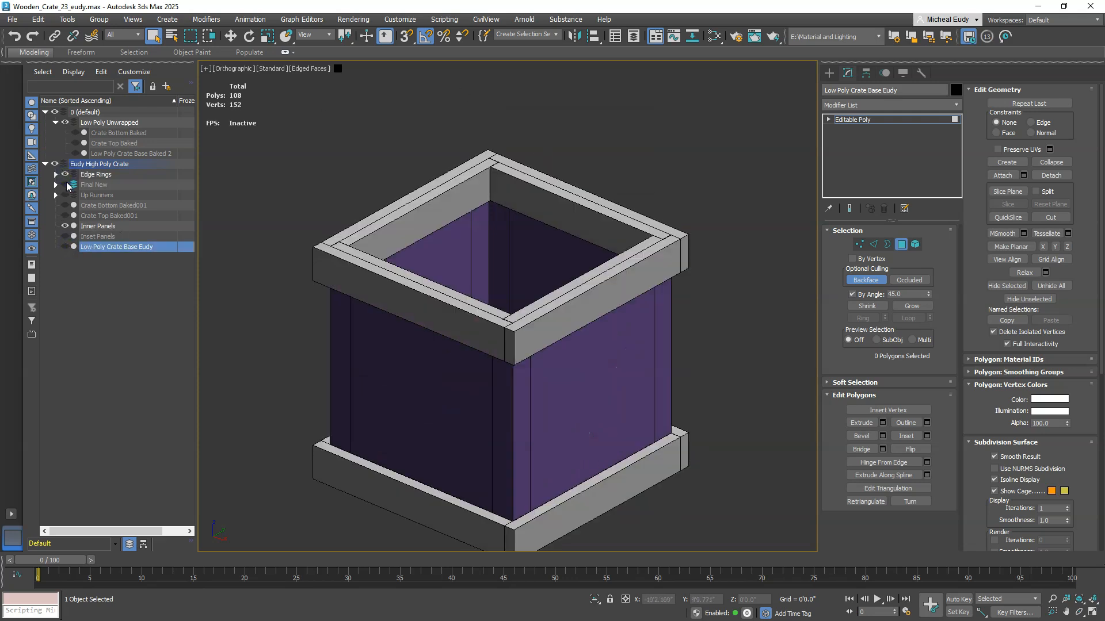
{"action": "left_click", "coordinate": [65, 185]}
{"action": "left_click", "coordinate": [65, 195]}
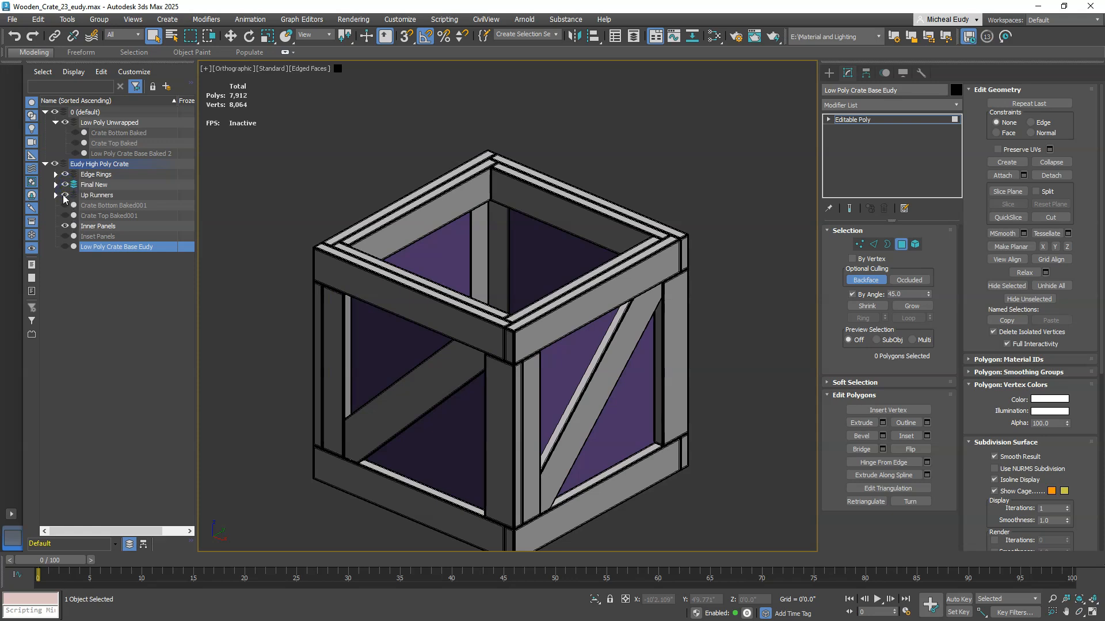
Step: Move the Inner Panels and Inset Panels objects into the Final New layer and make Inset Panels visible
{"action": "left_click", "coordinate": [84, 227]}
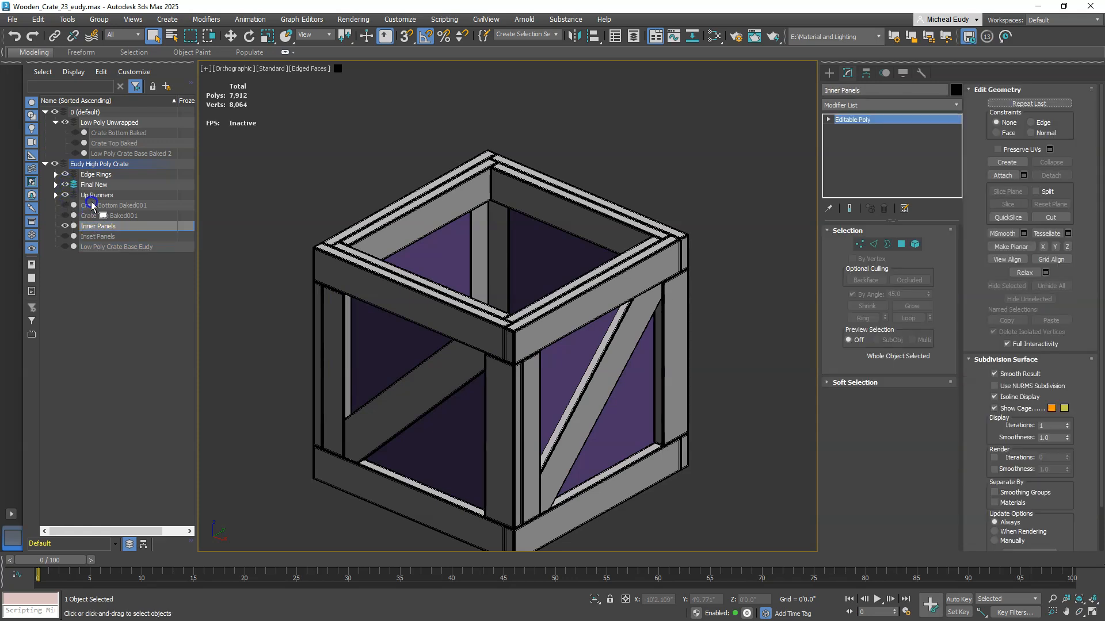
{"action": "left_click_drag", "start_coordinate": [94, 196], "coordinate": [100, 162]}
{"action": "left_click", "coordinate": [65, 216]}
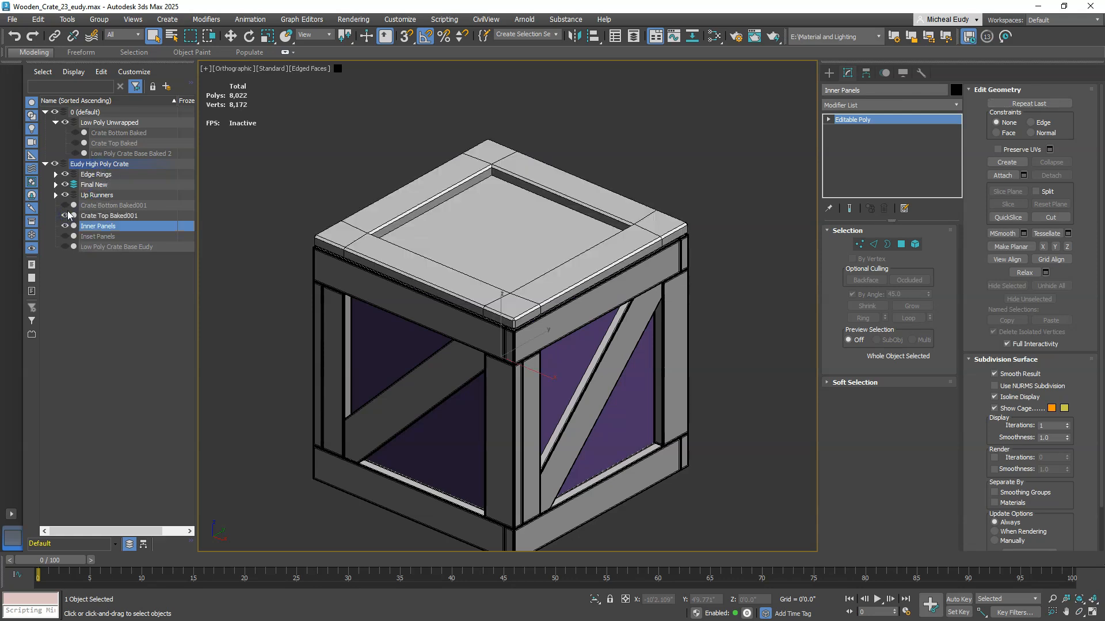
{"action": "left_click", "coordinate": [65, 216]}
{"action": "left_click_drag", "start_coordinate": [91, 229], "coordinate": [95, 185]}
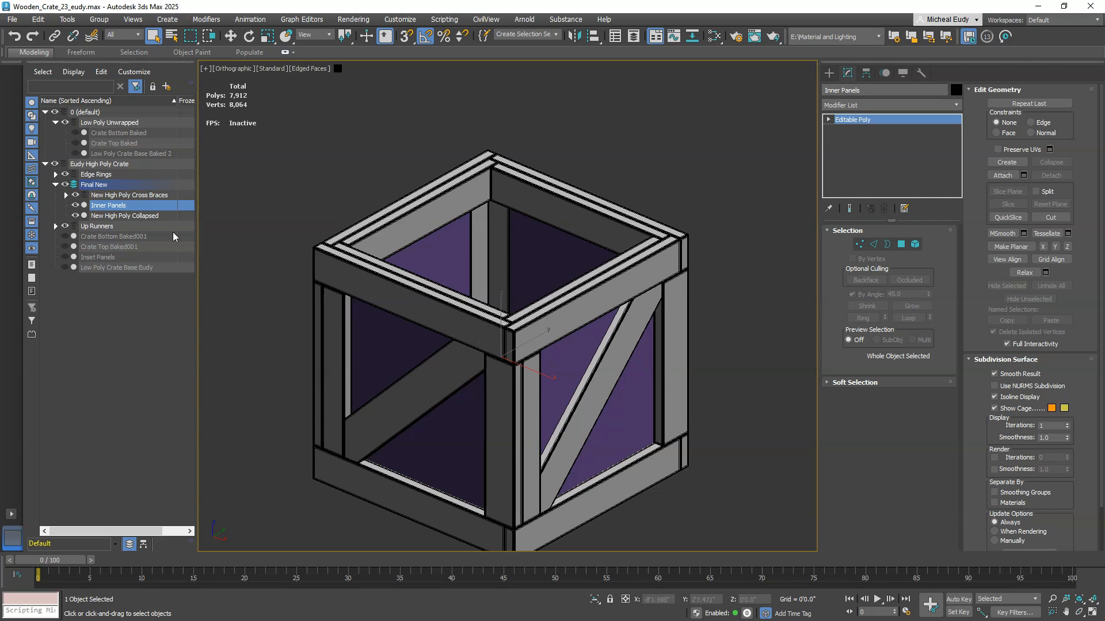
{"action": "left_click", "coordinate": [93, 257]}
{"action": "left_click", "coordinate": [69, 256]}
{"action": "left_click_drag", "start_coordinate": [96, 259], "coordinate": [102, 185]}
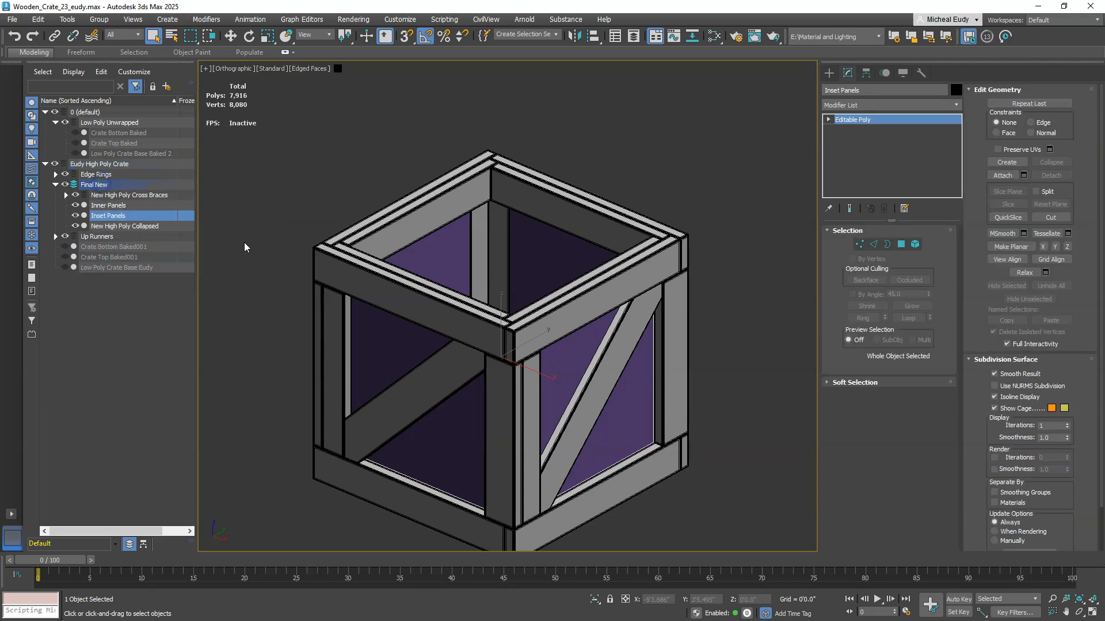
Step: Give all visible crate parts, including the inner and inset panels, the same grey material as the frame and inspect the crate
{"action": "left_click", "coordinate": [137, 228]}
{"action": "middle_click_drag", "start_coordinate": [530, 331], "coordinate": [506, 335], "text": "alt"}
{"action": "scroll", "coordinate": [506, 335], "scroll_direction": "down", "scroll_amount": 5}
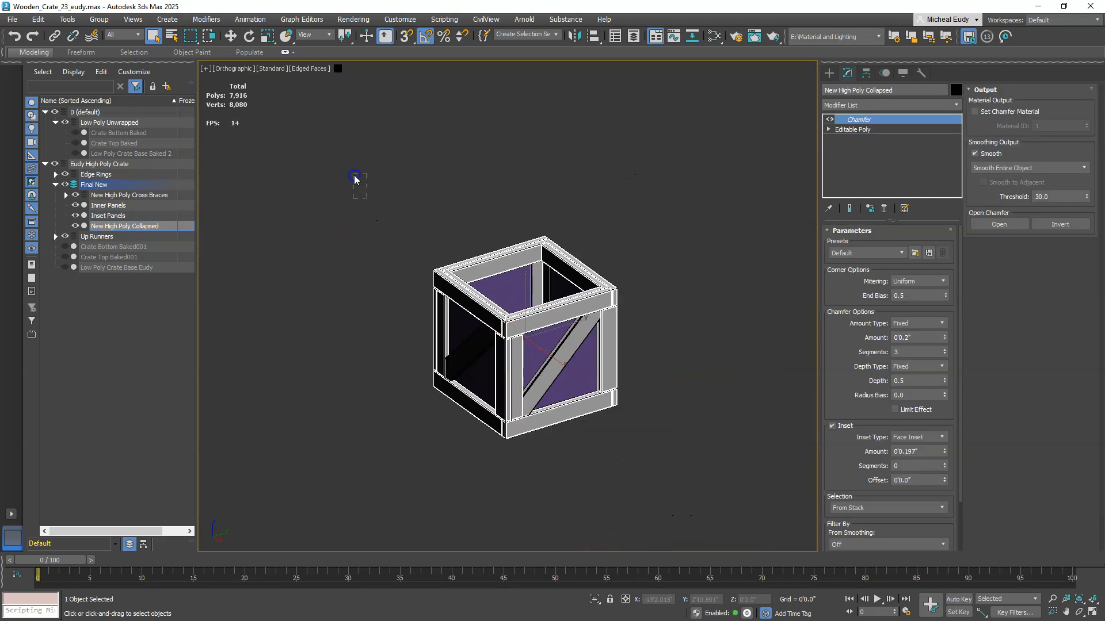
{"action": "left_click_drag", "start_coordinate": [357, 177], "coordinate": [708, 486]}
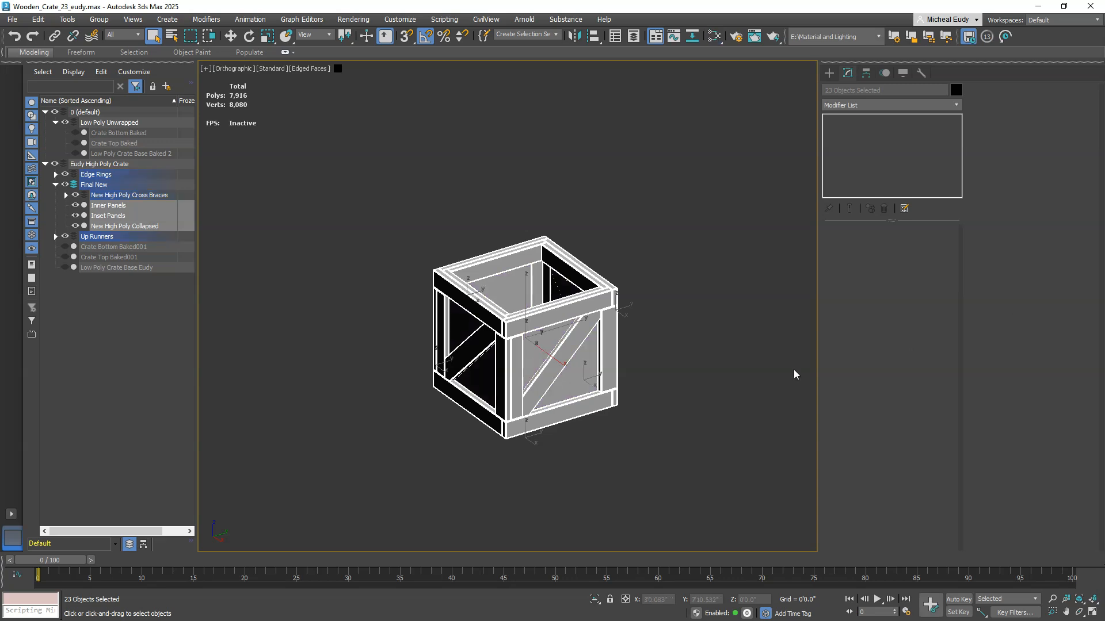
{"action": "left_click", "coordinate": [648, 411]}
{"action": "scroll", "coordinate": [564, 410], "scroll_direction": "up", "scroll_amount": 4}
{"action": "mouse_move", "coordinate": [537, 399]}
{"action": "middle_mouse_down", "text": "alt"}
{"action": "mouse_move", "coordinate": [541, 414]}
{"action": "mouse_move", "coordinate": [537, 377]}
{"action": "mouse_move", "coordinate": [579, 370]}
{"action": "mouse_move", "coordinate": [651, 398]}
{"action": "mouse_move", "coordinate": [669, 387]}
{"action": "mouse_move", "coordinate": [712, 398]}
{"action": "mouse_move", "coordinate": [599, 412]}
{"action": "mouse_move", "coordinate": [521, 403]}
{"action": "middle_mouse_up", "text": "alt"}
{"action": "middle_click_drag", "start_coordinate": [577, 465], "coordinate": [582, 402], "text": "alt"}
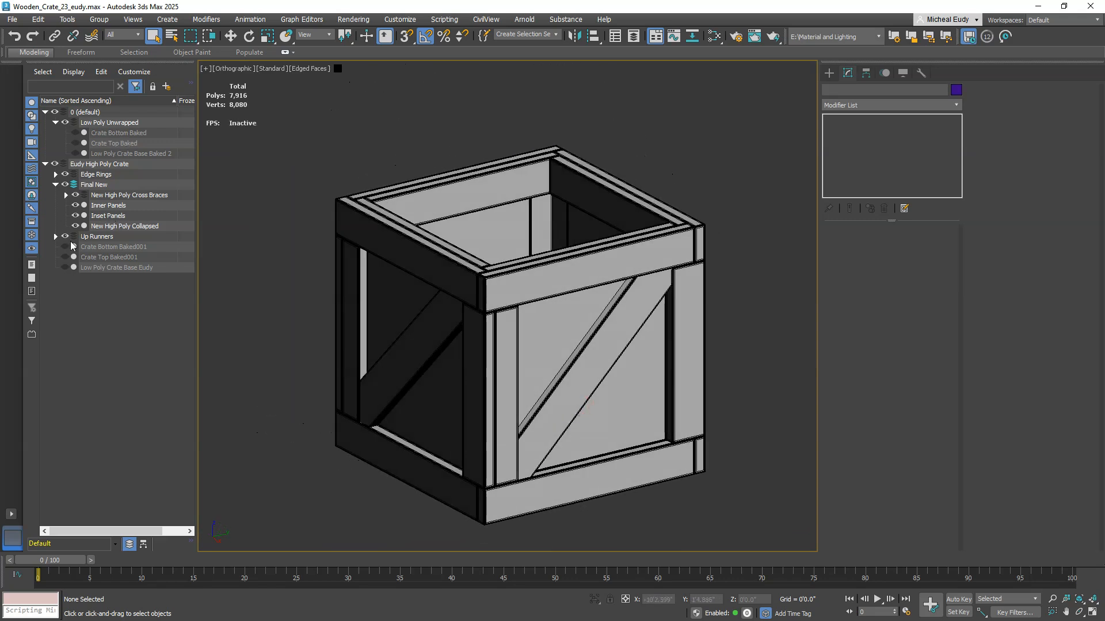
Step: Hide the Eudy High Poly Crate layer, then show and select Low Poly Crate Base Baked 2
{"action": "left_click", "coordinate": [56, 164]}
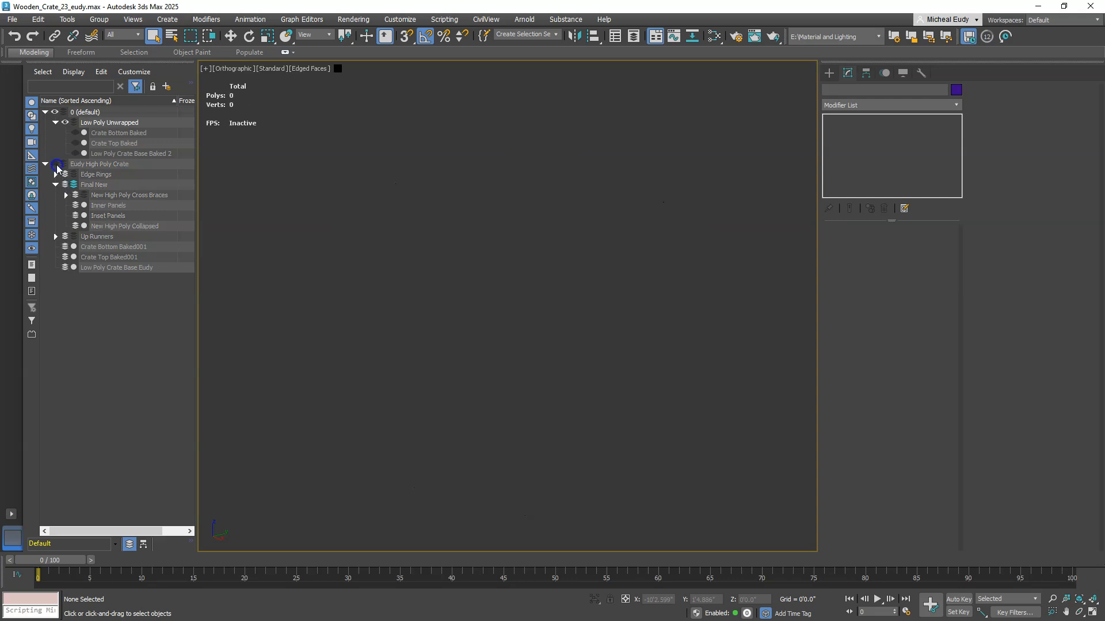
{"action": "left_click", "coordinate": [76, 153]}
{"action": "left_click", "coordinate": [91, 153]}
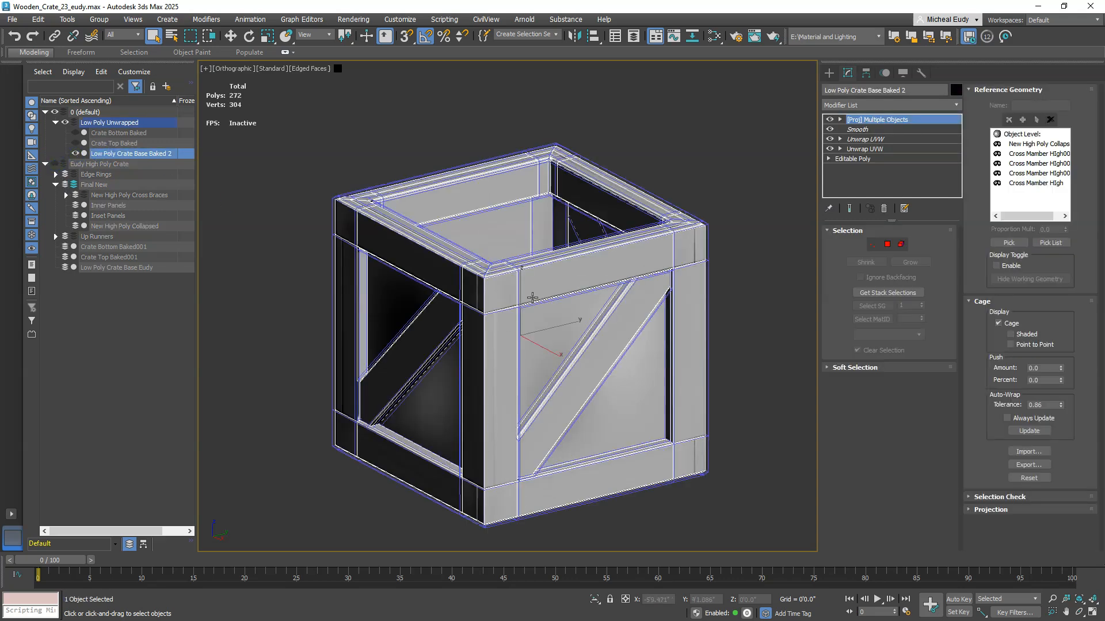
Step: Add an Edit Poly modifier to Low Poly Crate Base Baked 2 and place it between Smooth and the upper Unwrap UVW
{"action": "middle_click_drag", "start_coordinate": [557, 316], "coordinate": [525, 279], "text": "alt"}
{"action": "scroll", "coordinate": [593, 346], "scroll_direction": "up", "scroll_amount": 3}
{"action": "middle_click_drag", "start_coordinate": [592, 346], "coordinate": [614, 305]}
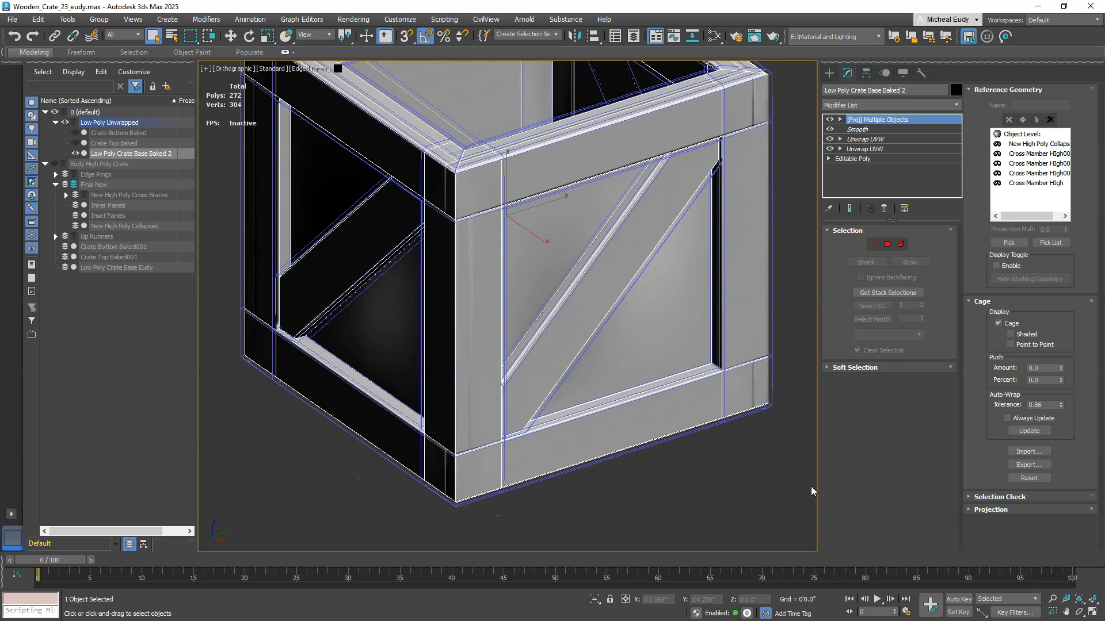
{"action": "middle_click_drag", "start_coordinate": [759, 221], "coordinate": [722, 249]}
{"action": "left_click", "coordinate": [878, 104]}
{"action": "type", "text": "e"}
{"action": "left_click", "coordinate": [851, 161]}
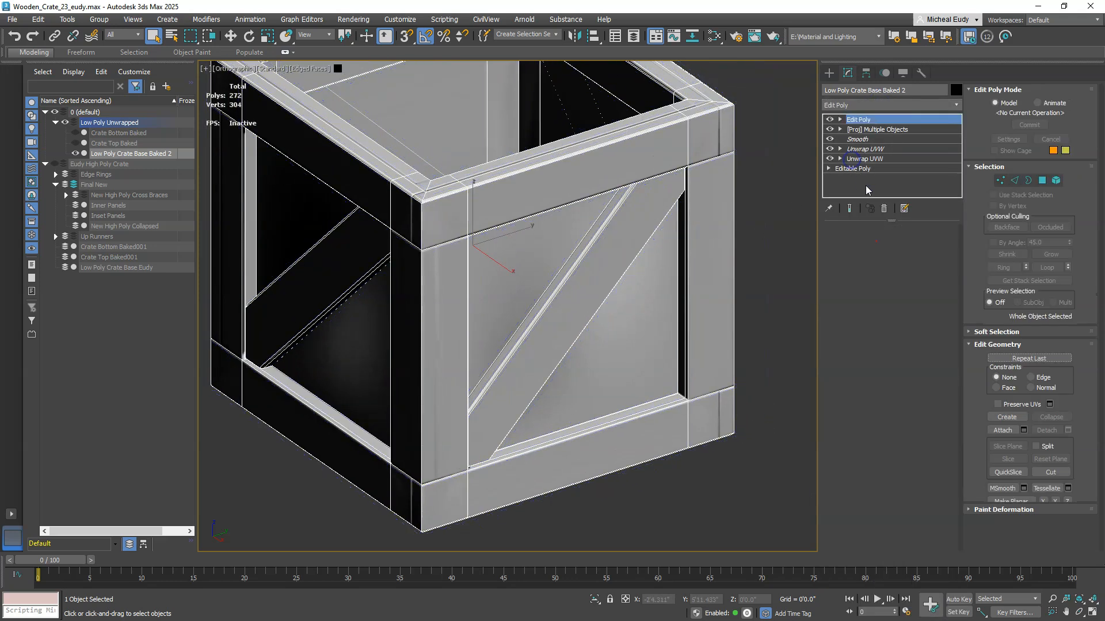
{"action": "left_click_drag", "start_coordinate": [888, 123], "coordinate": [889, 147]}
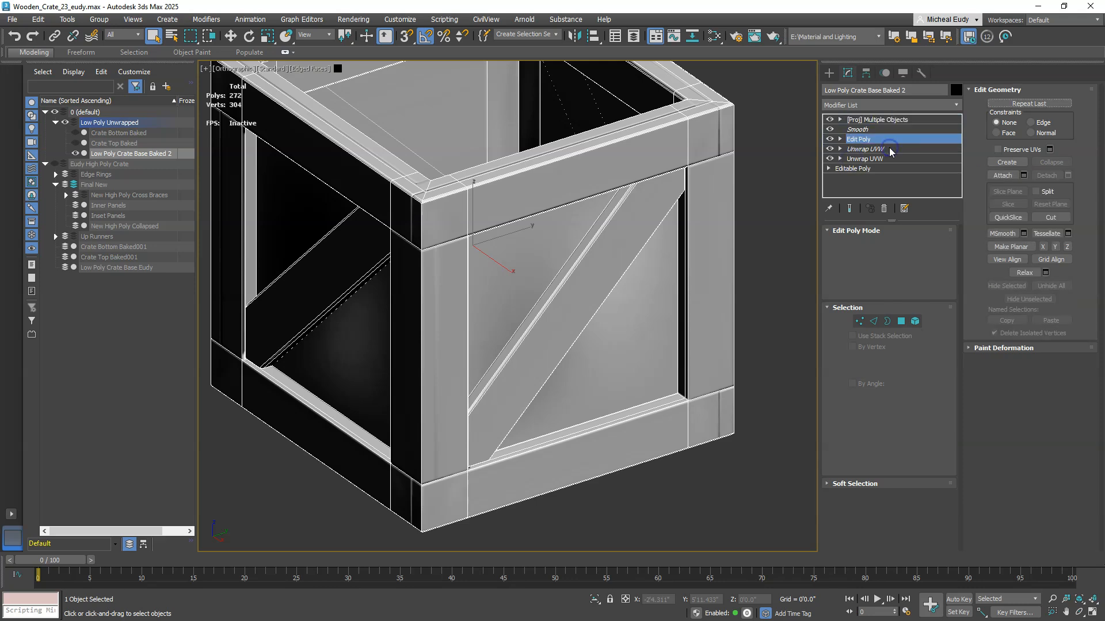
Step: Select the diagonal brace on the crate's positive-X side as an element and offset it 1' along world X
{"action": "scroll", "coordinate": [599, 313], "scroll_direction": "down", "scroll_amount": 2}
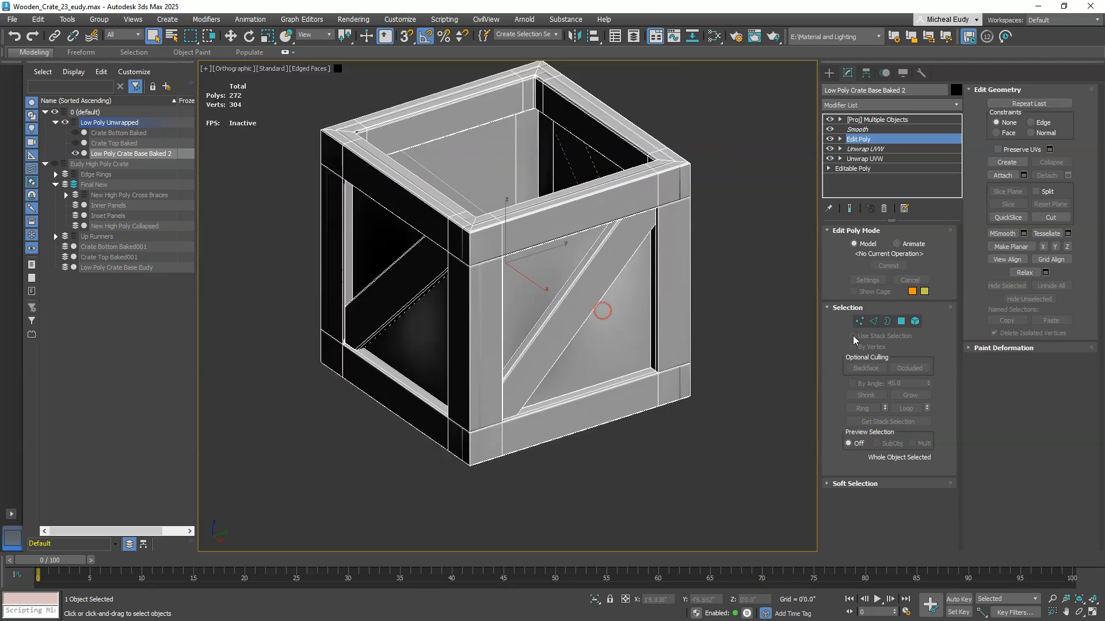
{"action": "key", "text": "5"}
{"action": "left_click", "coordinate": [591, 294]}
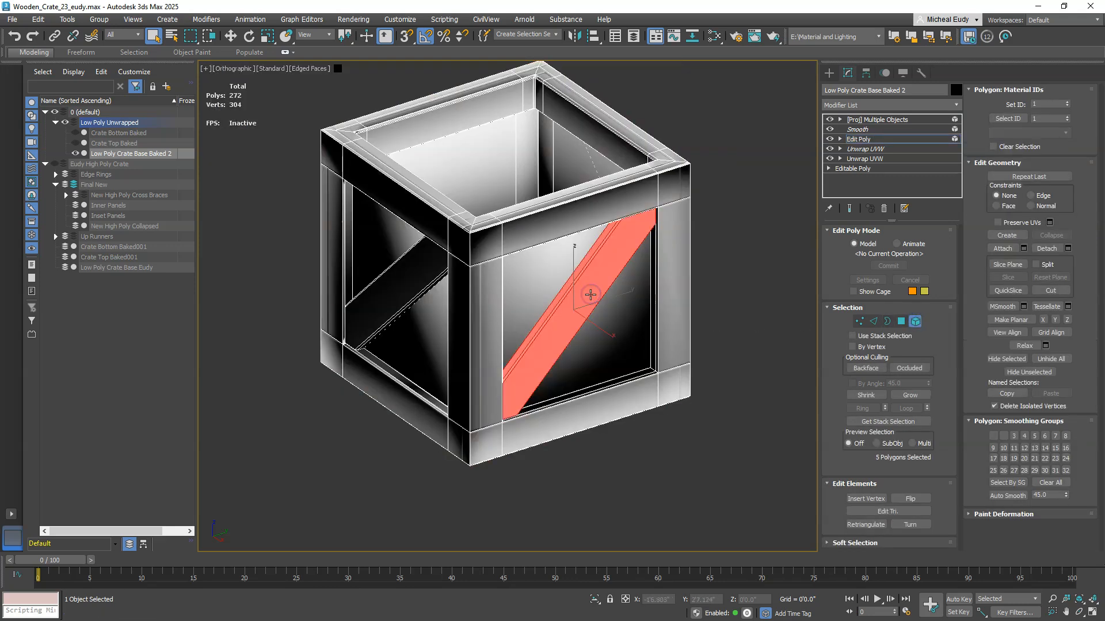
{"action": "right_click", "coordinate": [589, 288]}
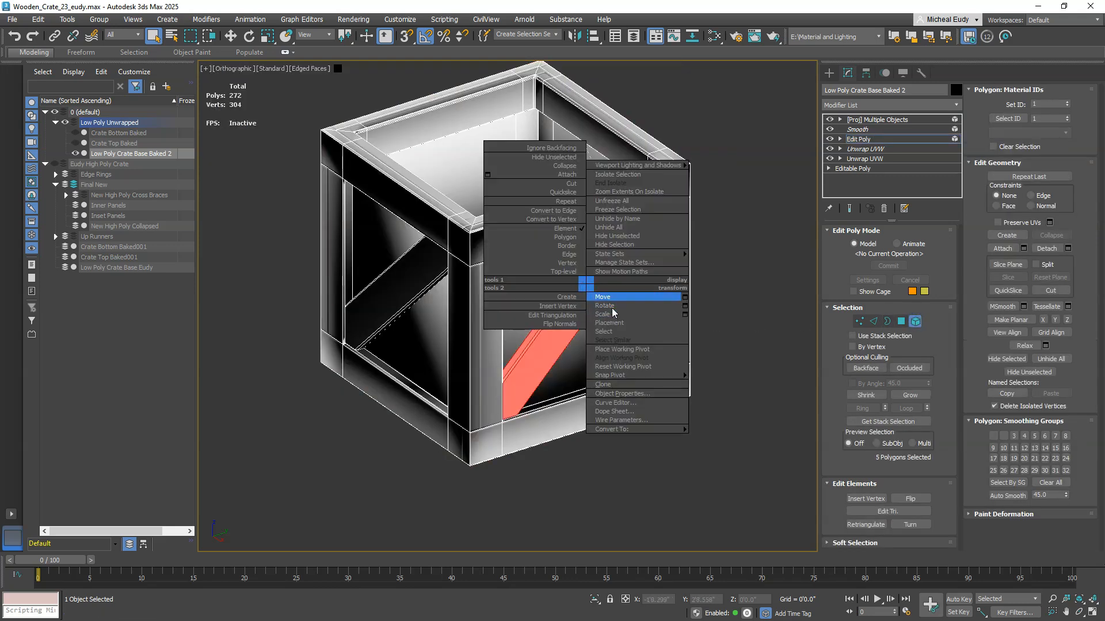
{"action": "left_click", "coordinate": [684, 298]}
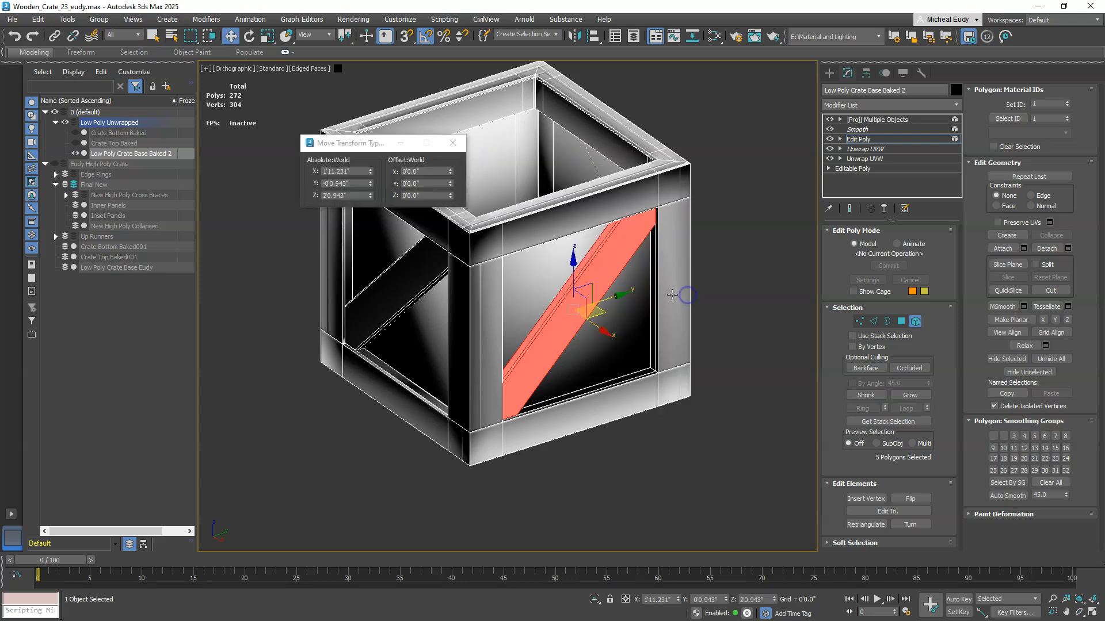
{"action": "left_click_drag", "start_coordinate": [335, 148], "coordinate": [249, 154]}
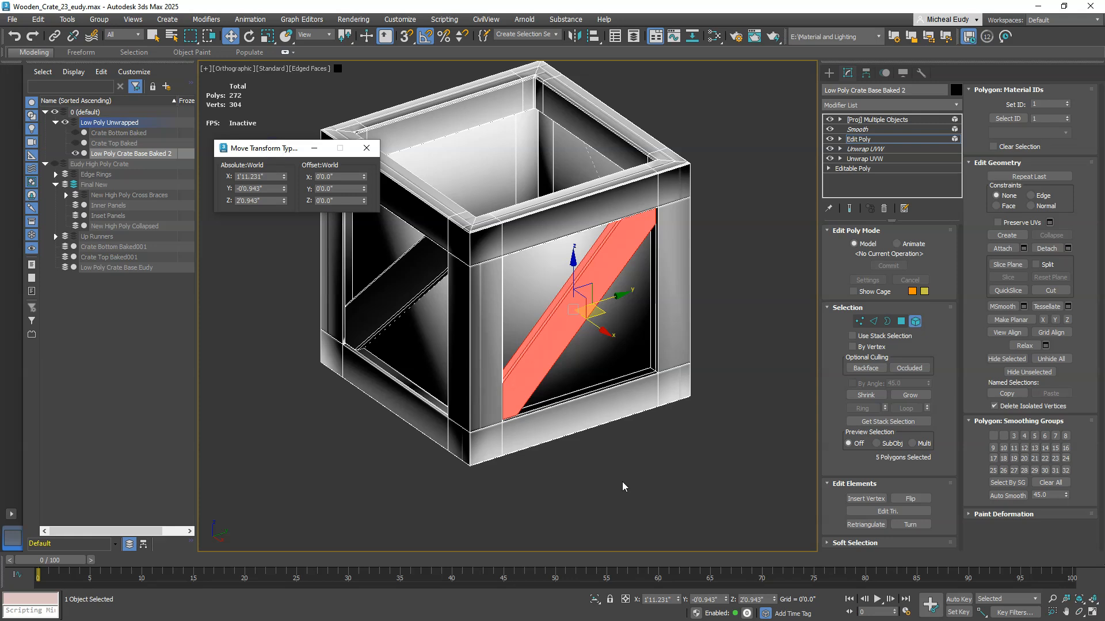
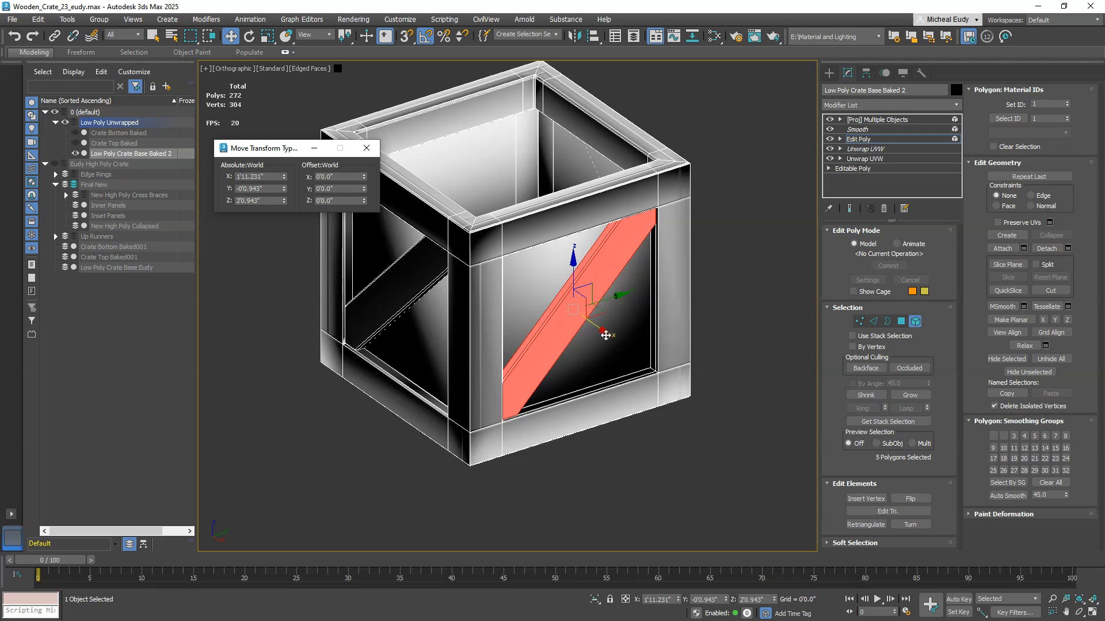
{"action": "left_click_drag", "start_coordinate": [342, 180], "coordinate": [306, 177]}
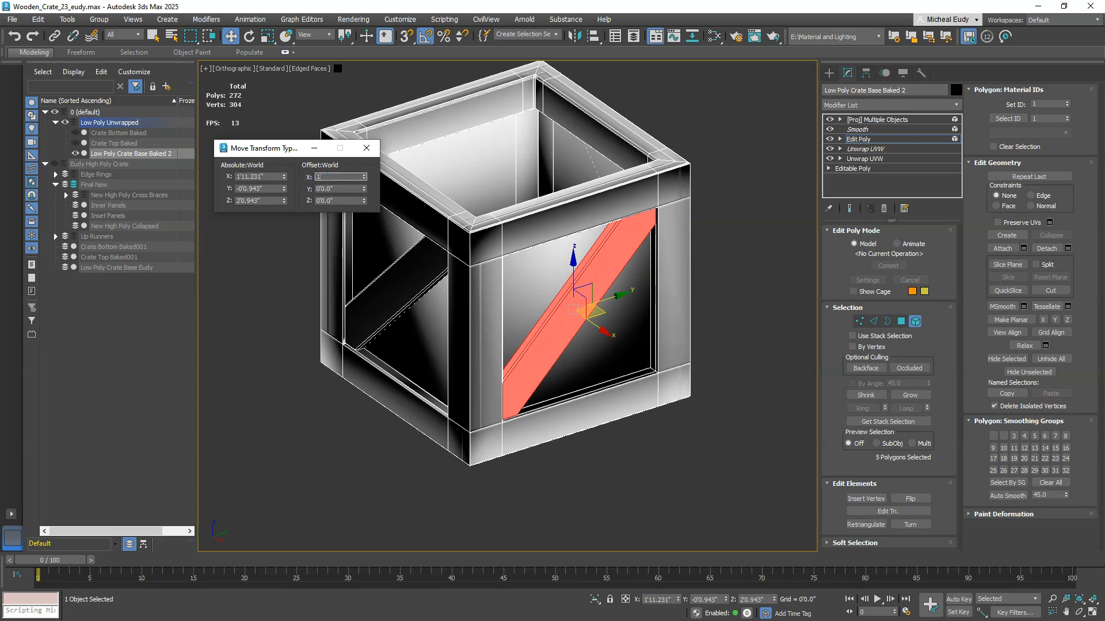
{"action": "key", "text": "Return"}
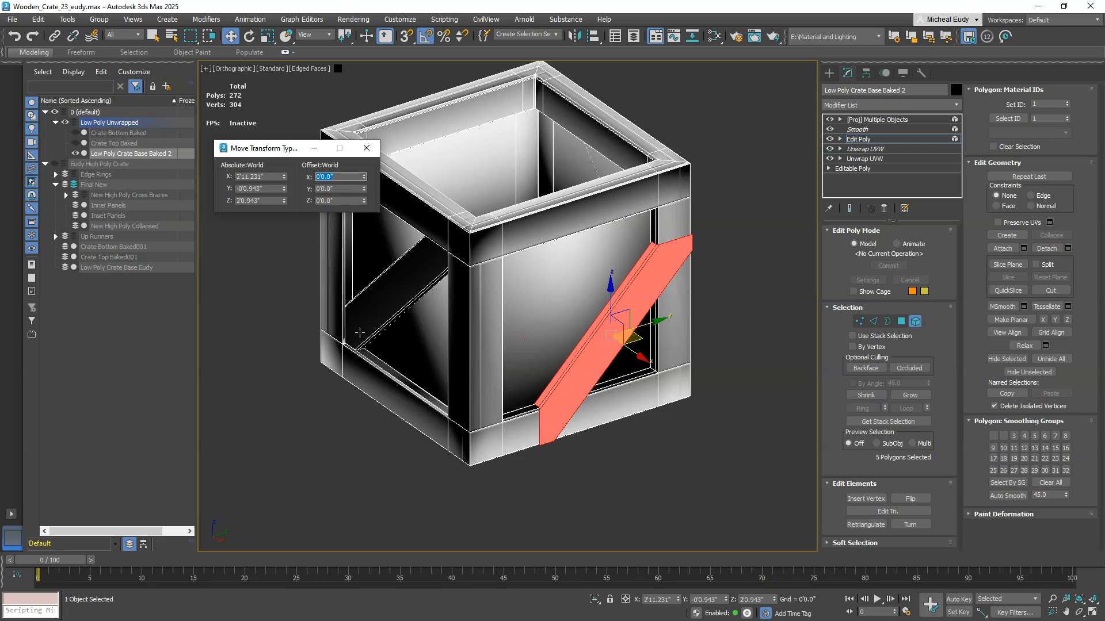
Step: Offset the diagonal brace element on the crate's negative-X side by -1' along world X
{"action": "middle_click_drag", "start_coordinate": [496, 340], "coordinate": [569, 259], "text": "alt"}
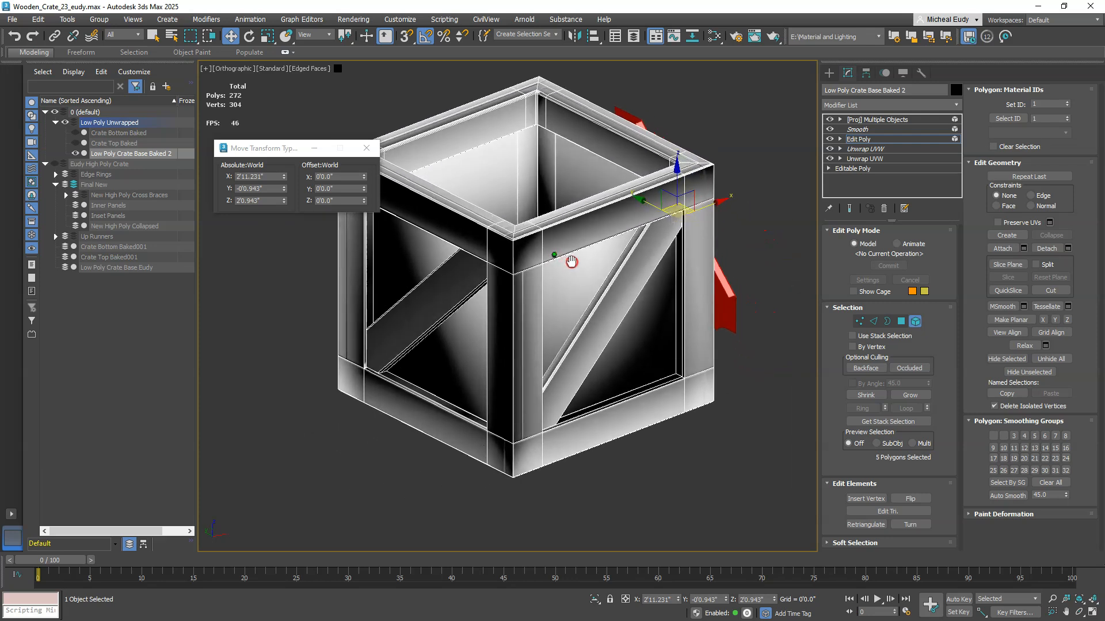
{"action": "left_click", "coordinate": [440, 293]}
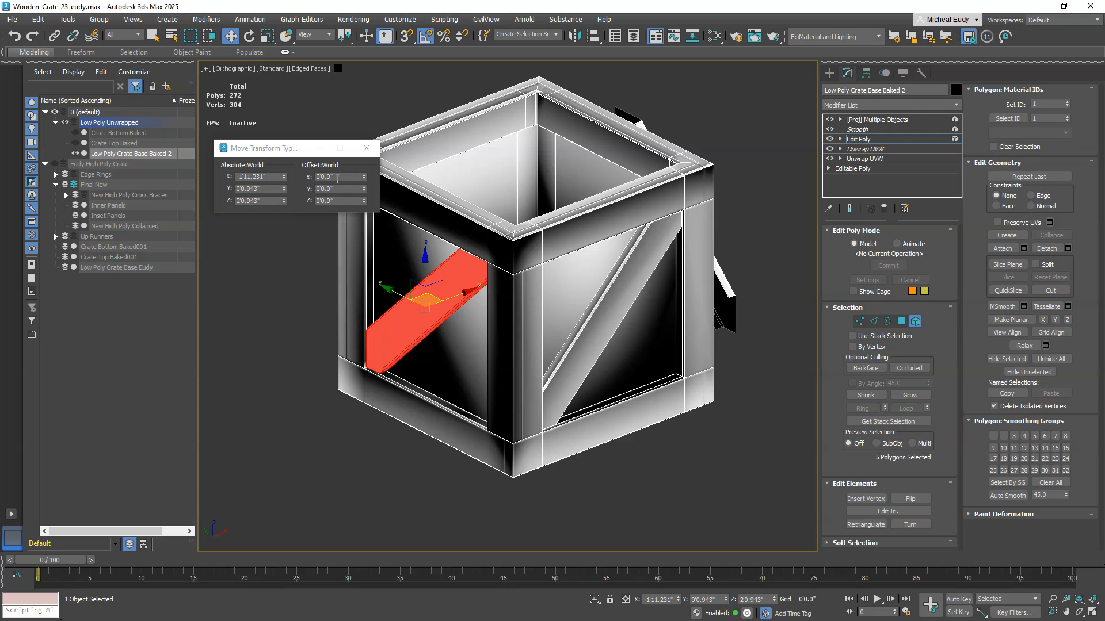
{"action": "left_click_drag", "start_coordinate": [341, 176], "coordinate": [300, 178]}
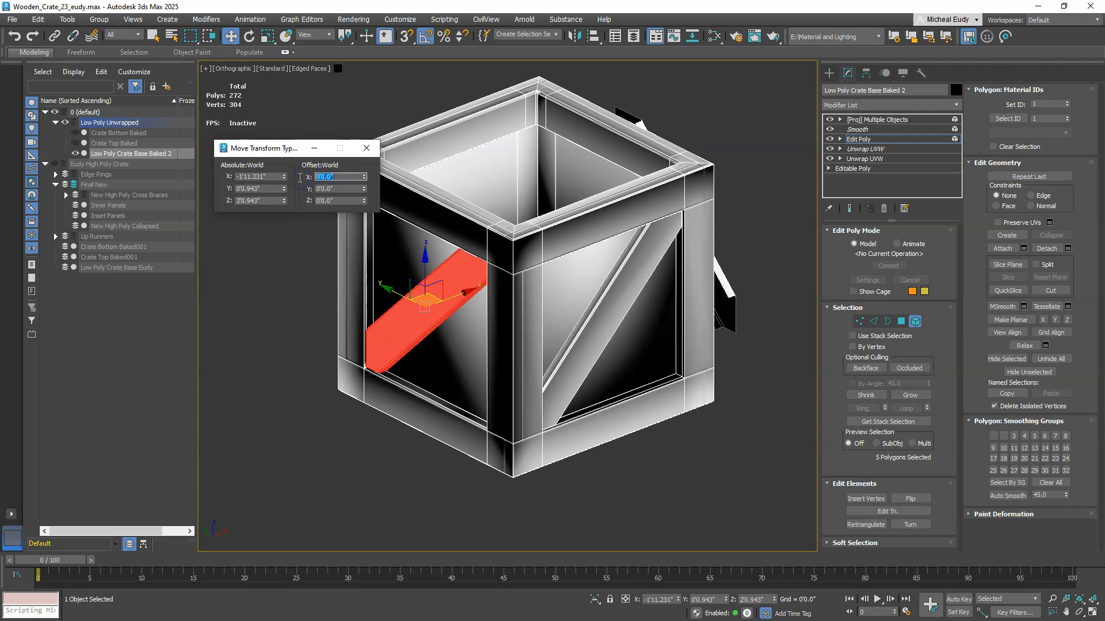
{"action": "key", "text": "Return"}
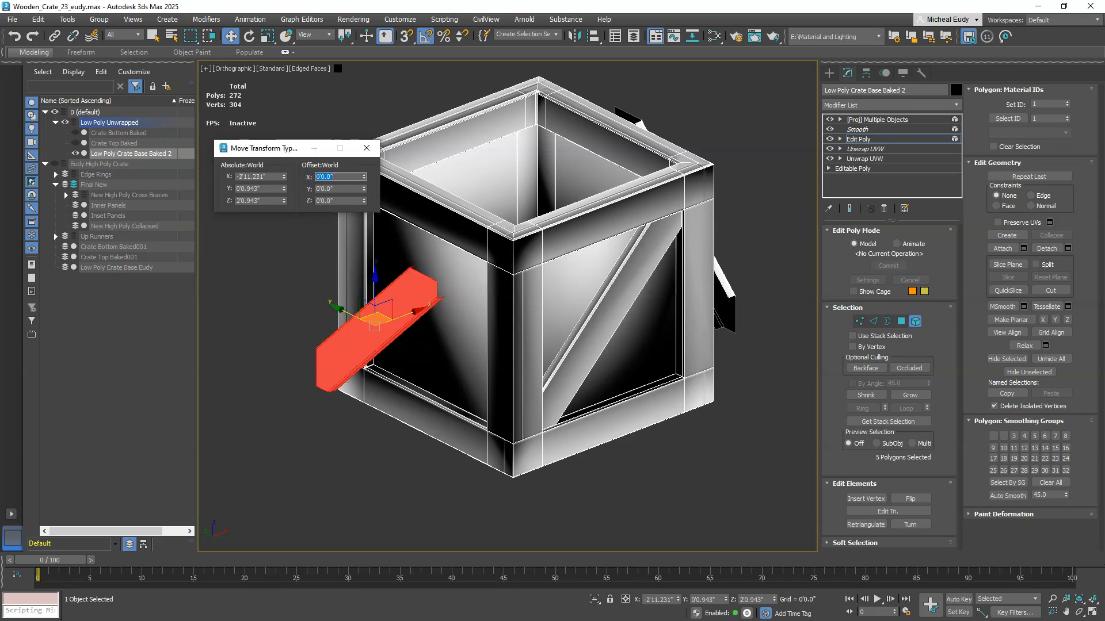
Step: Offset the diagonal brace element on the crate's negative-Y side by -1' along world Y
{"action": "left_click", "coordinate": [604, 316]}
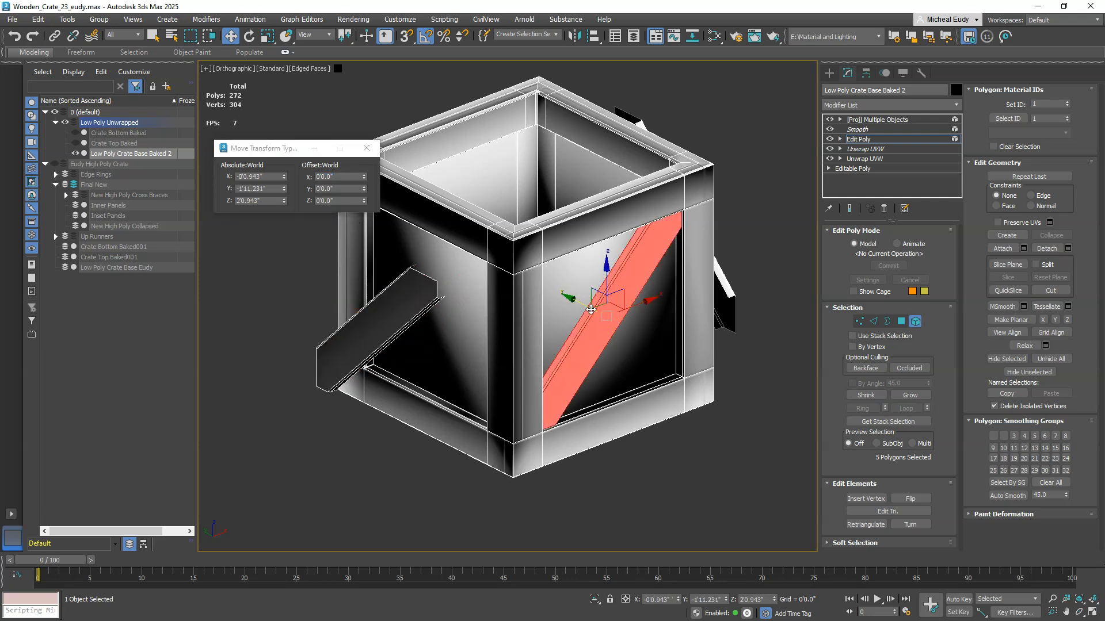
{"action": "double_click", "coordinate": [336, 189]}
{"action": "type", "text": "-2'"}
{"action": "type", "text": "1"}
{"action": "key", "text": "Return"}
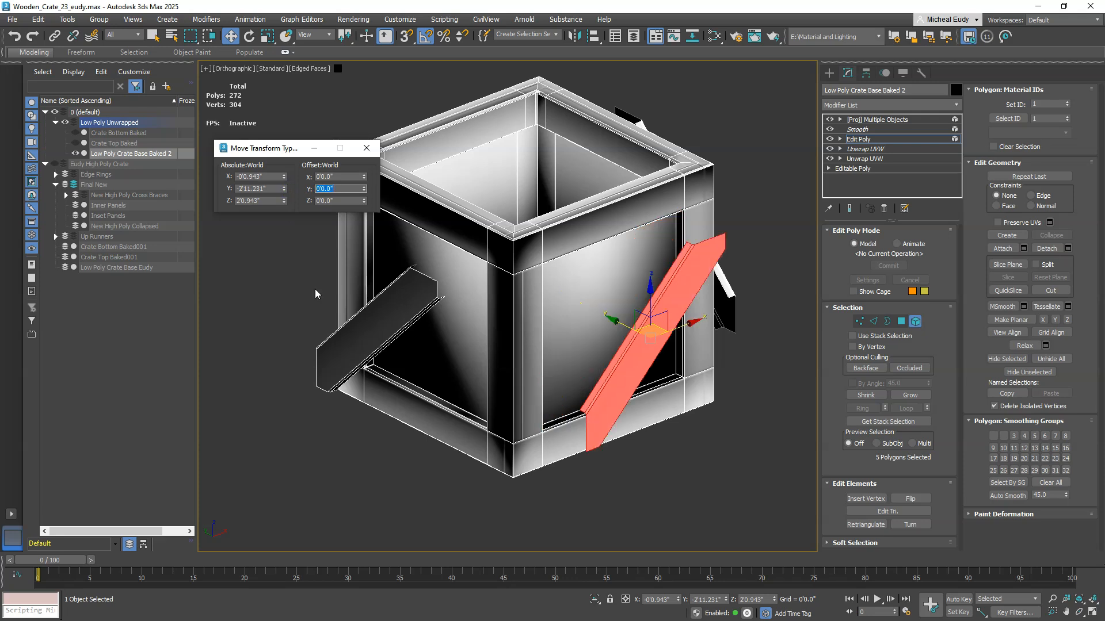
{"action": "middle_click_drag", "start_coordinate": [380, 298], "coordinate": [603, 314], "text": "alt"}
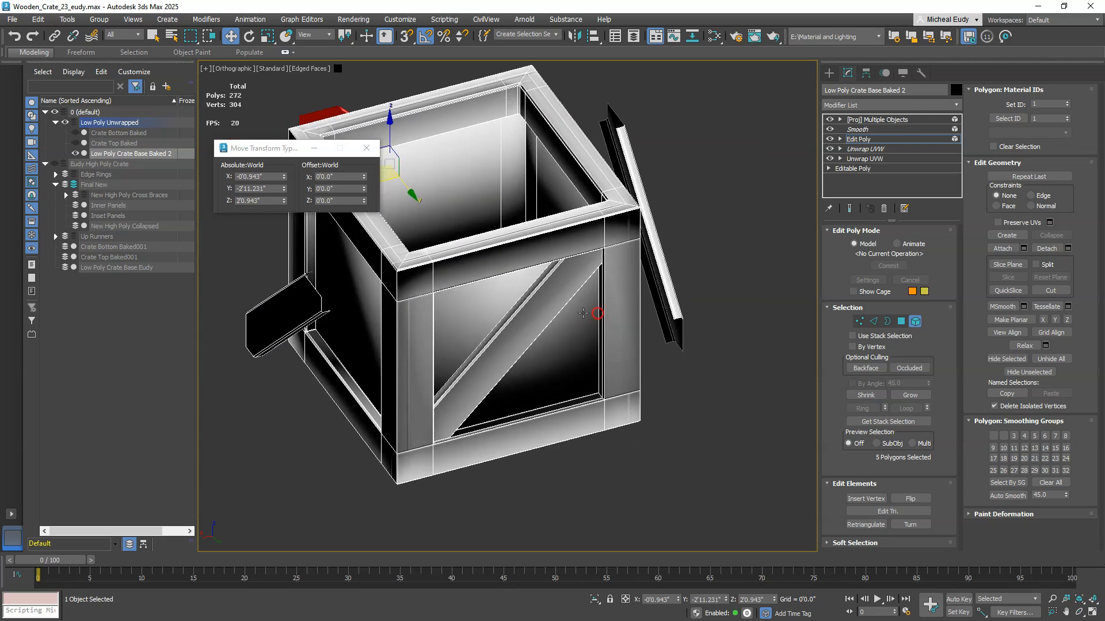
Step: Offset the diagonal brace element on the crate's positive-Y side by 1' along world Y and leave element editing
{"action": "left_click", "coordinate": [531, 318]}
{"action": "left_click_drag", "start_coordinate": [338, 190], "coordinate": [299, 190]}
{"action": "key", "text": "Return"}
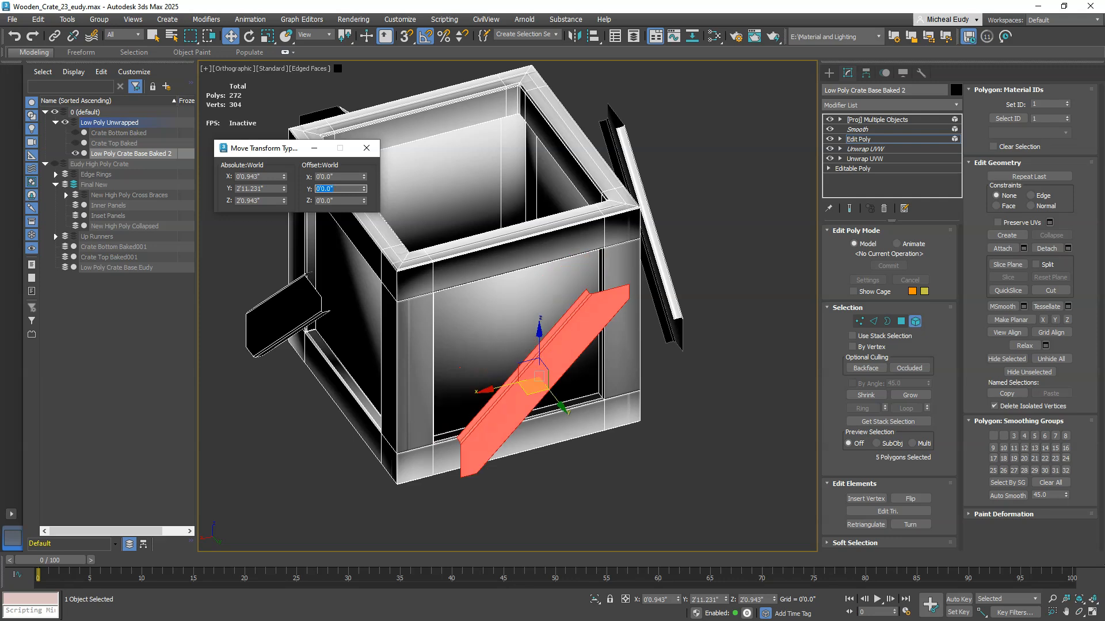
{"action": "left_click", "coordinate": [901, 321]}
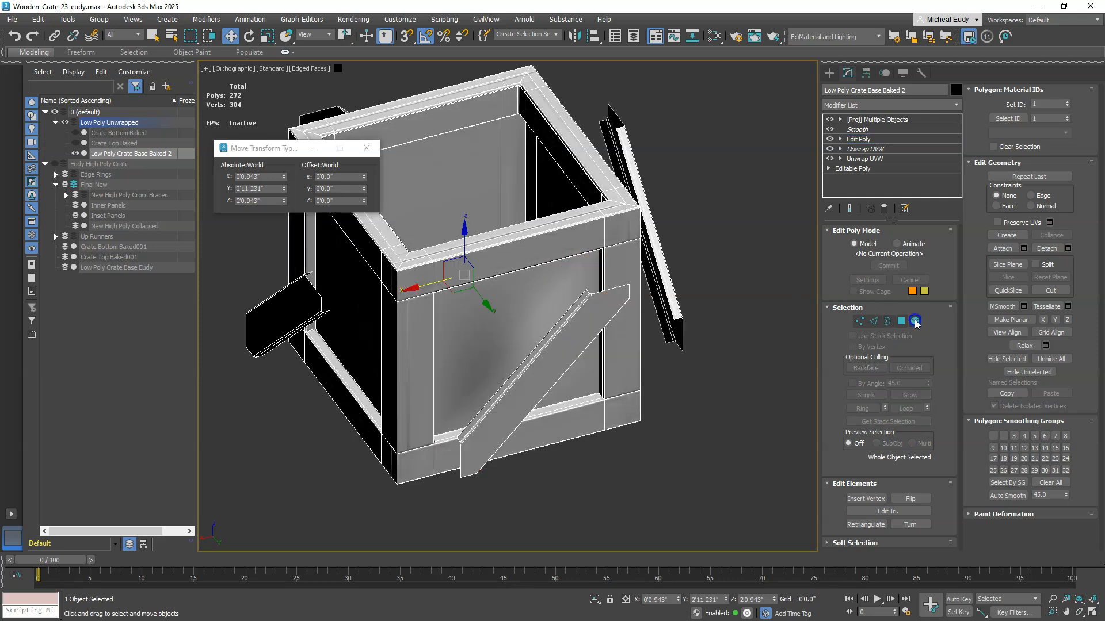
{"action": "left_click", "coordinate": [371, 151]}
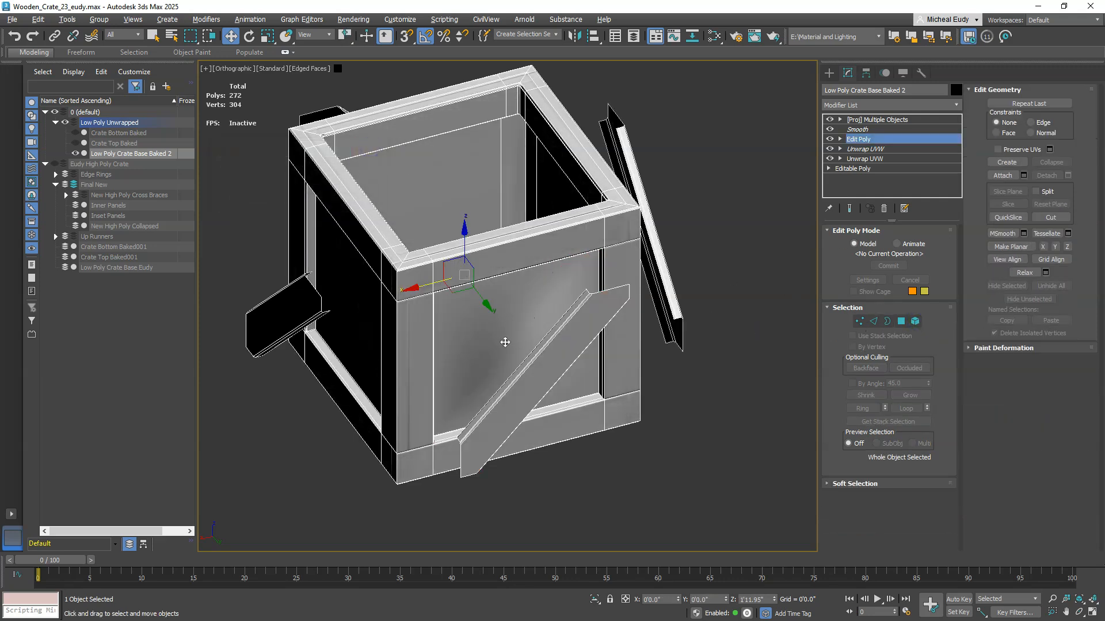
Step: Compare the low-poly crate with and without its Edit Poly modifier, then hide it and show the Eudy High Poly Crate layer
{"action": "middle_click_drag", "start_coordinate": [527, 380], "coordinate": [550, 348], "text": "alt"}
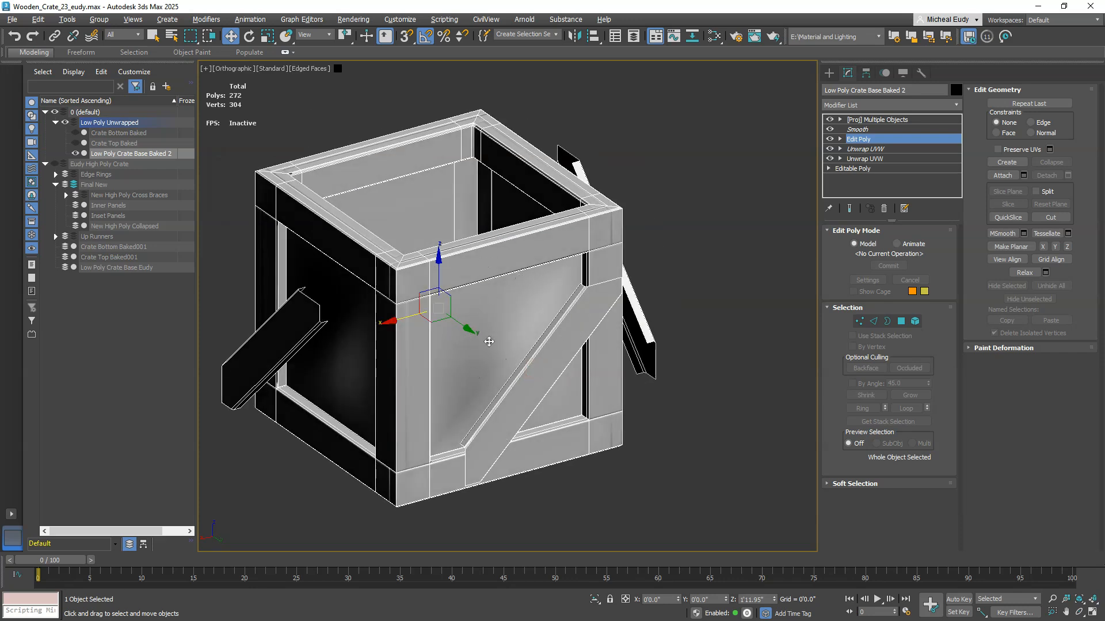
{"action": "left_click", "coordinate": [830, 140]}
{"action": "left_click", "coordinate": [831, 139]}
{"action": "left_click", "coordinate": [830, 139]}
{"action": "left_click", "coordinate": [831, 140]}
{"action": "left_click", "coordinate": [75, 154]}
{"action": "left_click", "coordinate": [55, 164]}
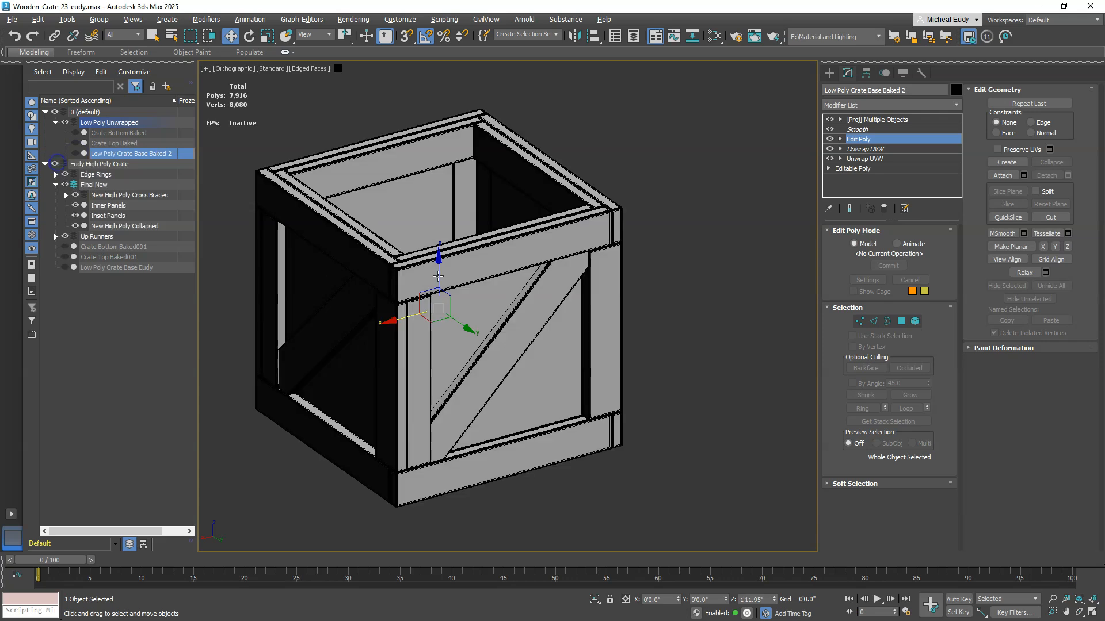
Step: Offset the high-poly diagonal brace on the crate's positive-Y side by 1' along world Y
{"action": "left_click", "coordinate": [538, 309]}
{"action": "middle_click_drag", "start_coordinate": [550, 314], "coordinate": [666, 303], "text": "alt"}
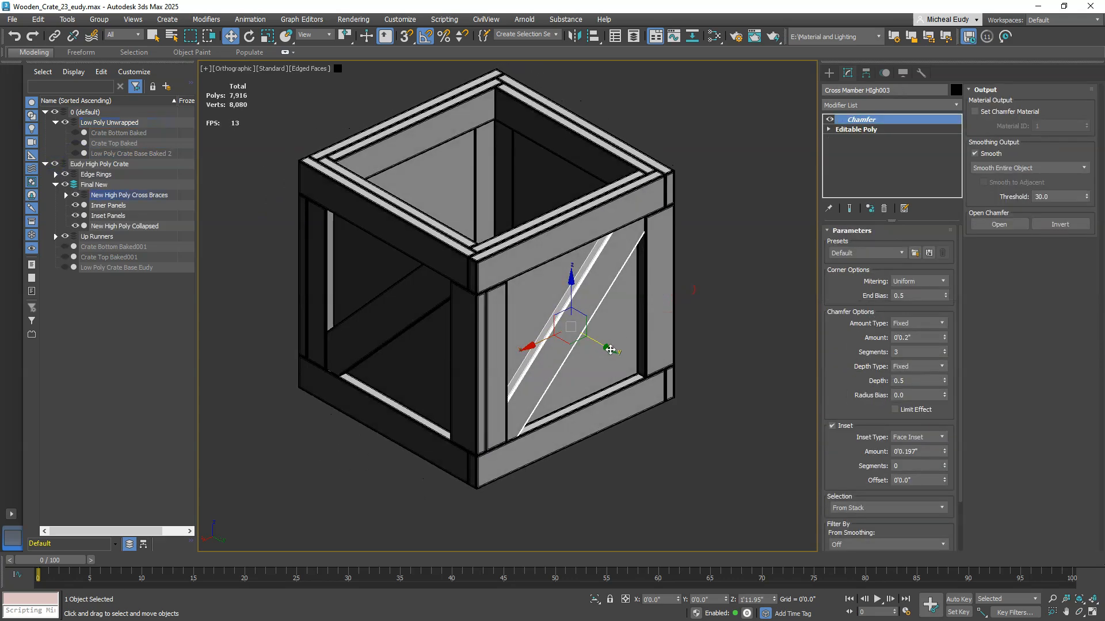
{"action": "right_click", "coordinate": [603, 328]}
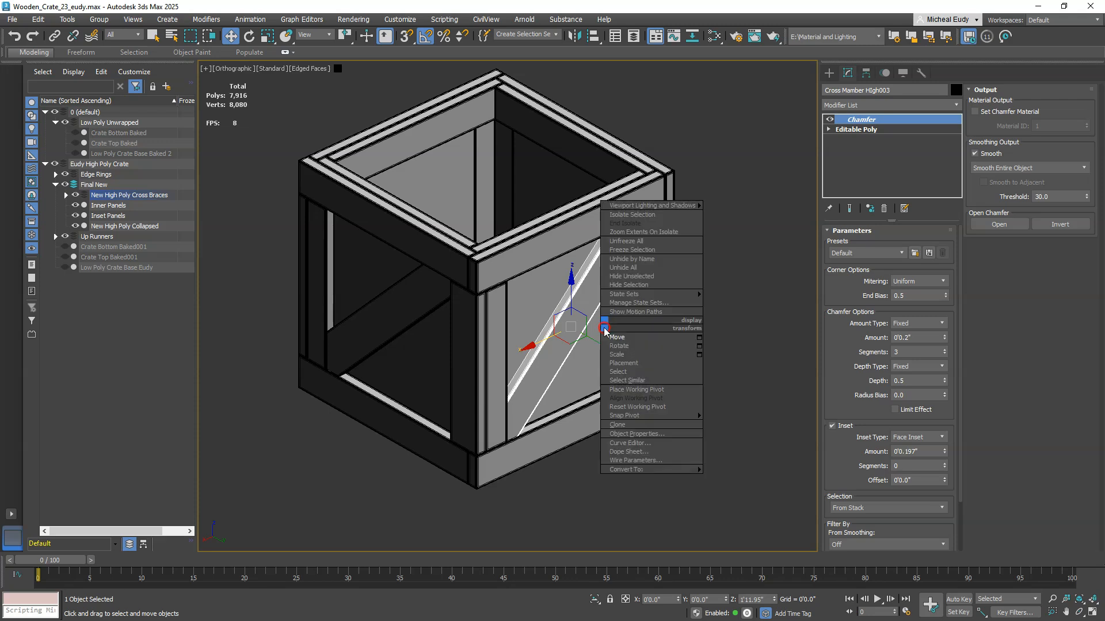
{"action": "left_click", "coordinate": [699, 338]}
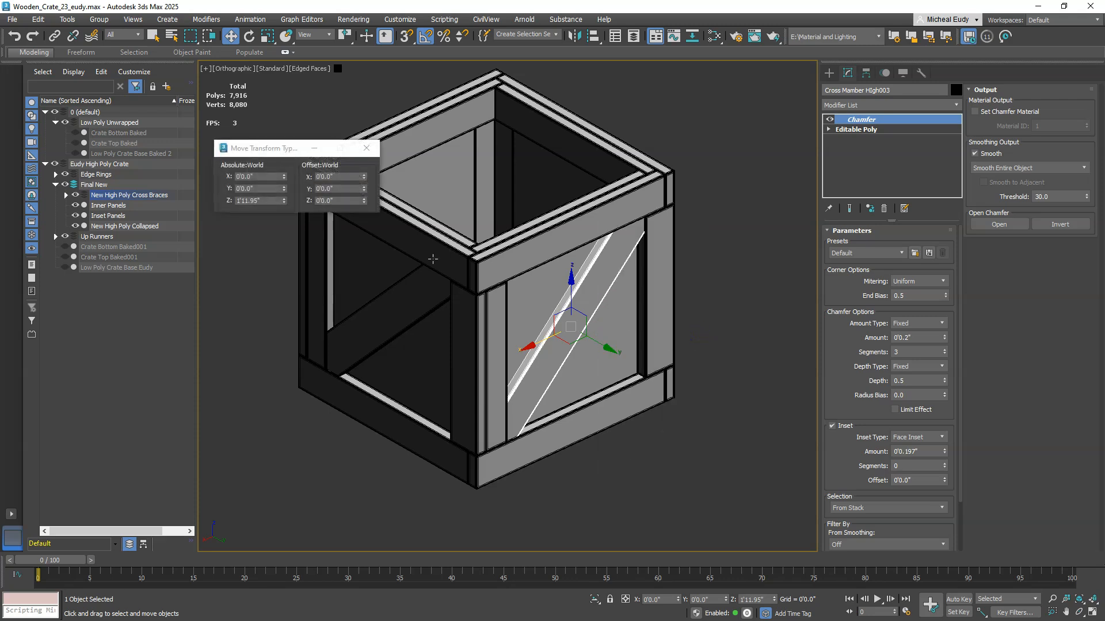
{"action": "left_click", "coordinate": [338, 177]}
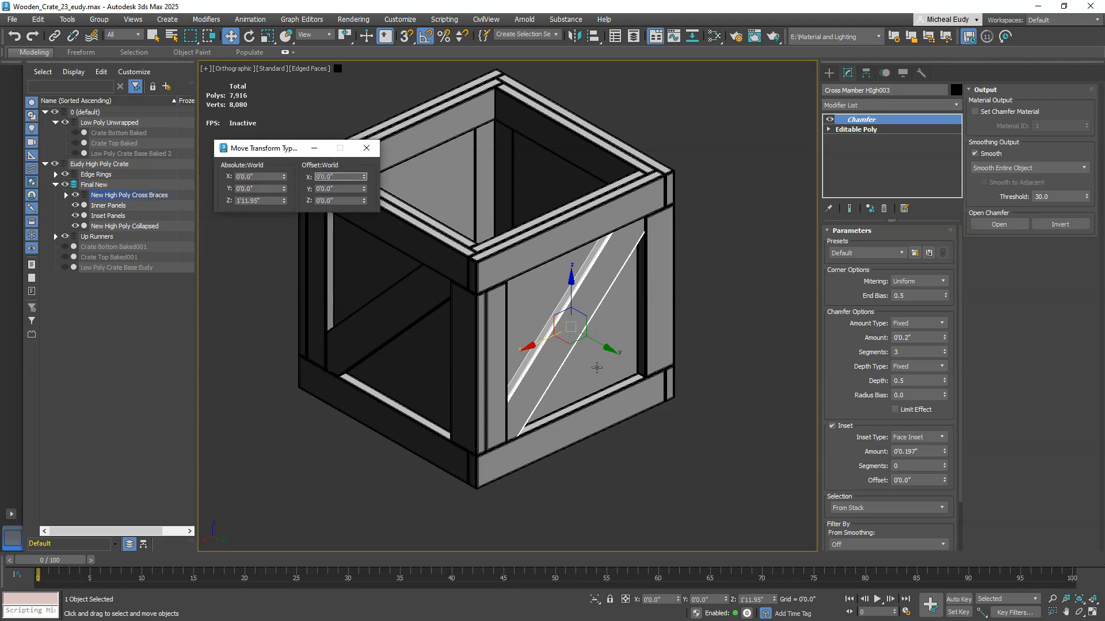
{"action": "left_click", "coordinate": [340, 188]}
{"action": "type", "text": "1"}
{"action": "key", "text": "Return"}
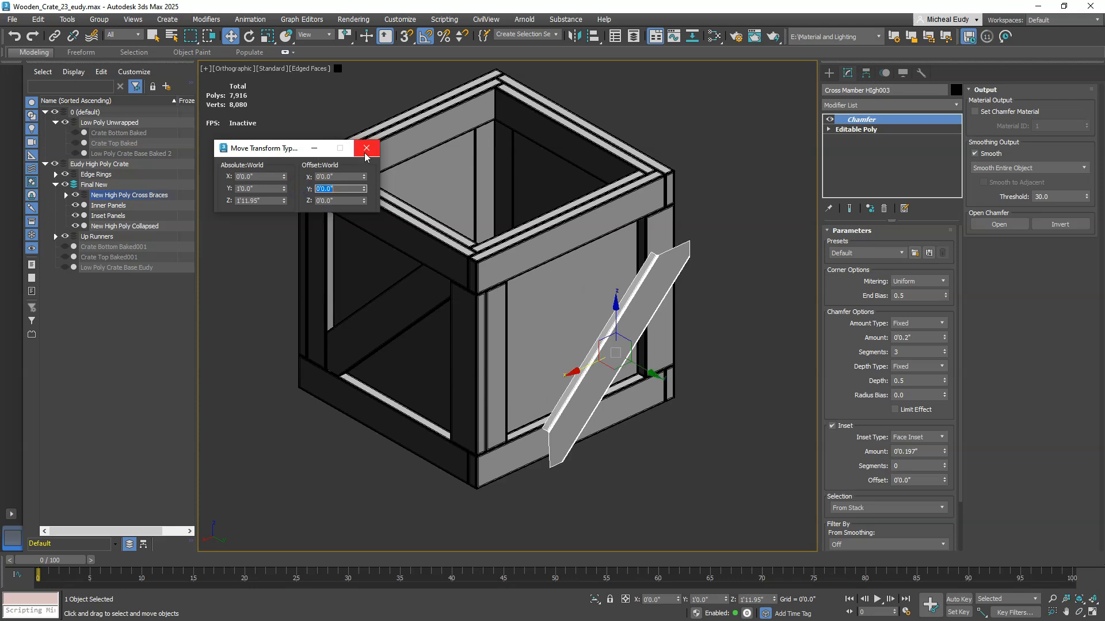
Step: Offset the high-poly brace on the crate's negative-Y side by -12" along world X and -1' along world Y
{"action": "left_click_drag", "start_coordinate": [298, 148], "coordinate": [698, 120]}
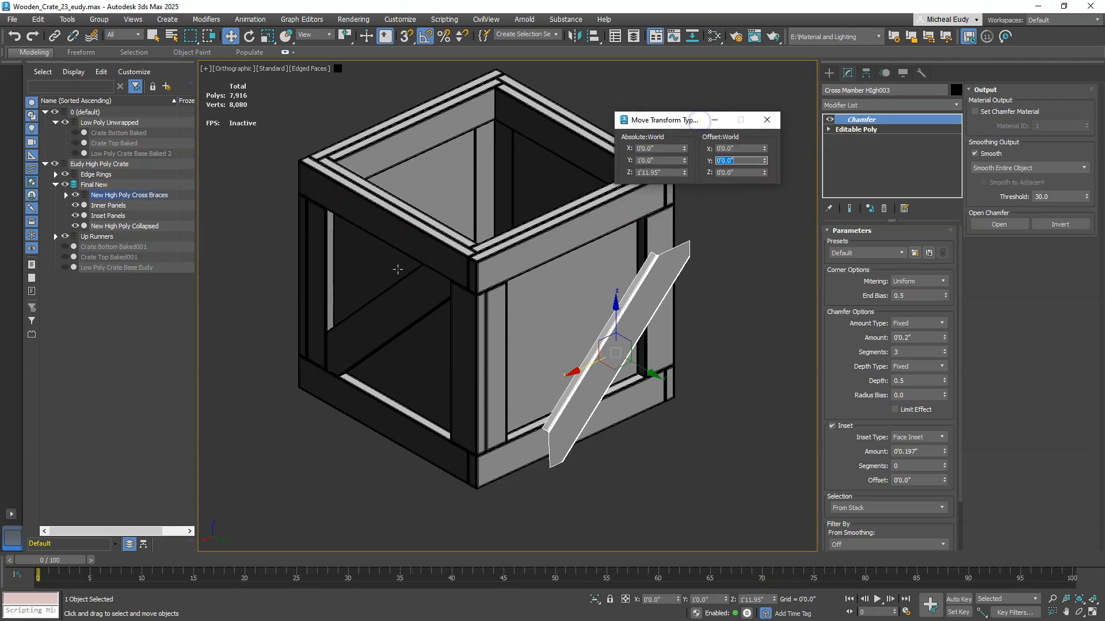
{"action": "middle_click_drag", "start_coordinate": [398, 268], "coordinate": [510, 276], "text": "alt"}
{"action": "middle_click_drag", "start_coordinate": [411, 299], "coordinate": [608, 327]}
{"action": "left_click", "coordinate": [439, 347]}
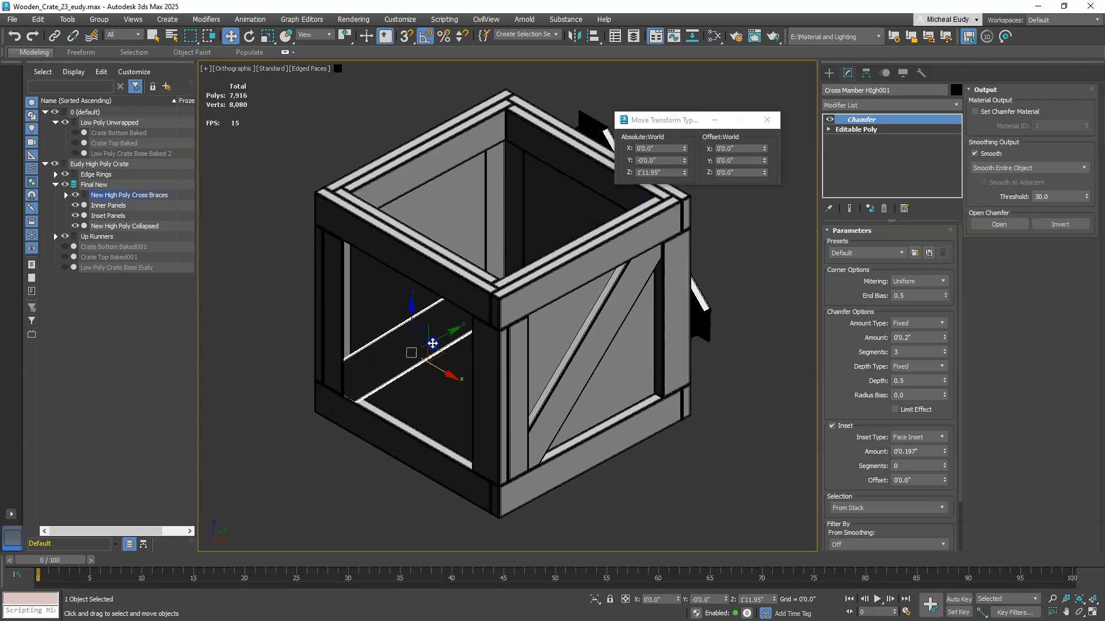
{"action": "left_click", "coordinate": [736, 148]}
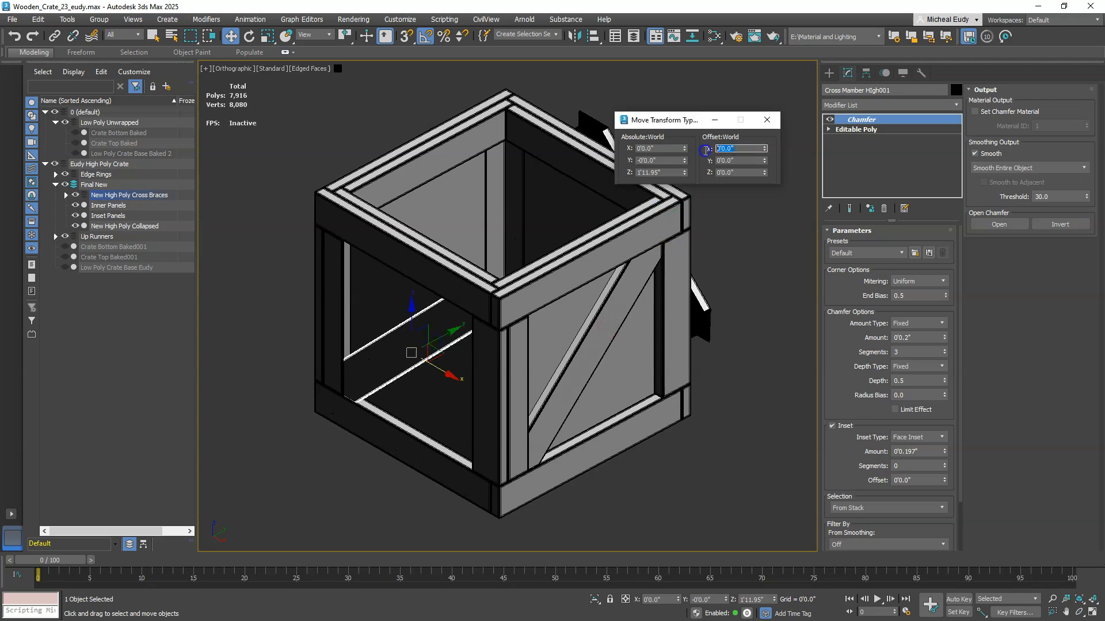
{"action": "type", "text": "-12"}
{"action": "key", "text": "Return"}
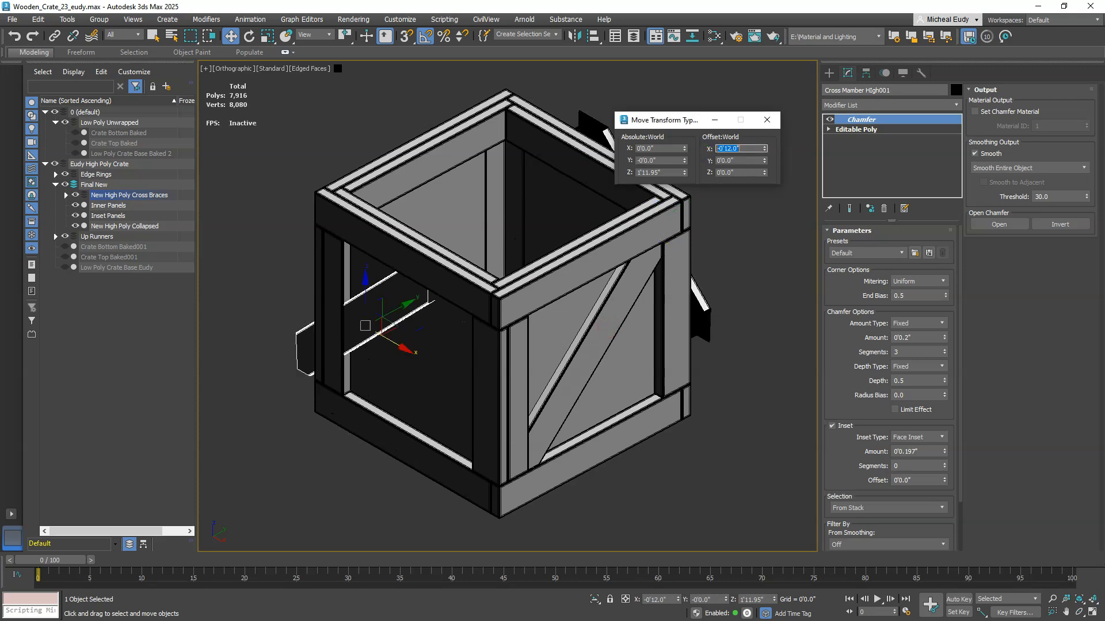
{"action": "left_click", "coordinate": [744, 161]}
{"action": "type", "text": "-"}
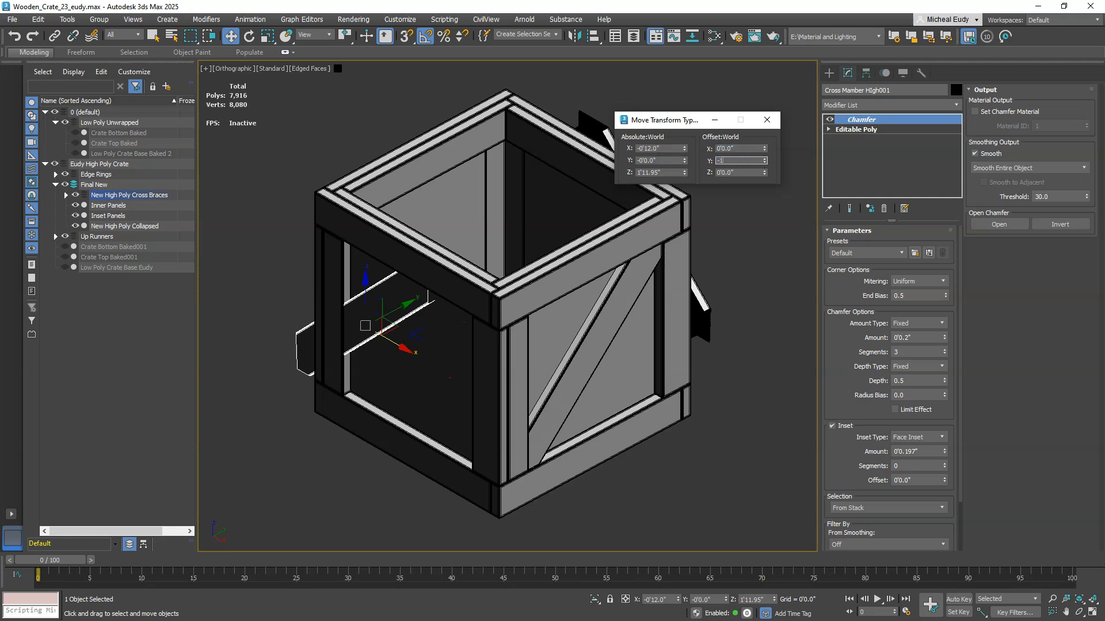
{"action": "type", "text": "1"}
{"action": "key", "text": "Return"}
Step: Offset the high-poly diagonal brace on the crate's positive-X side by 1' along world X
{"action": "left_click", "coordinate": [605, 285]}
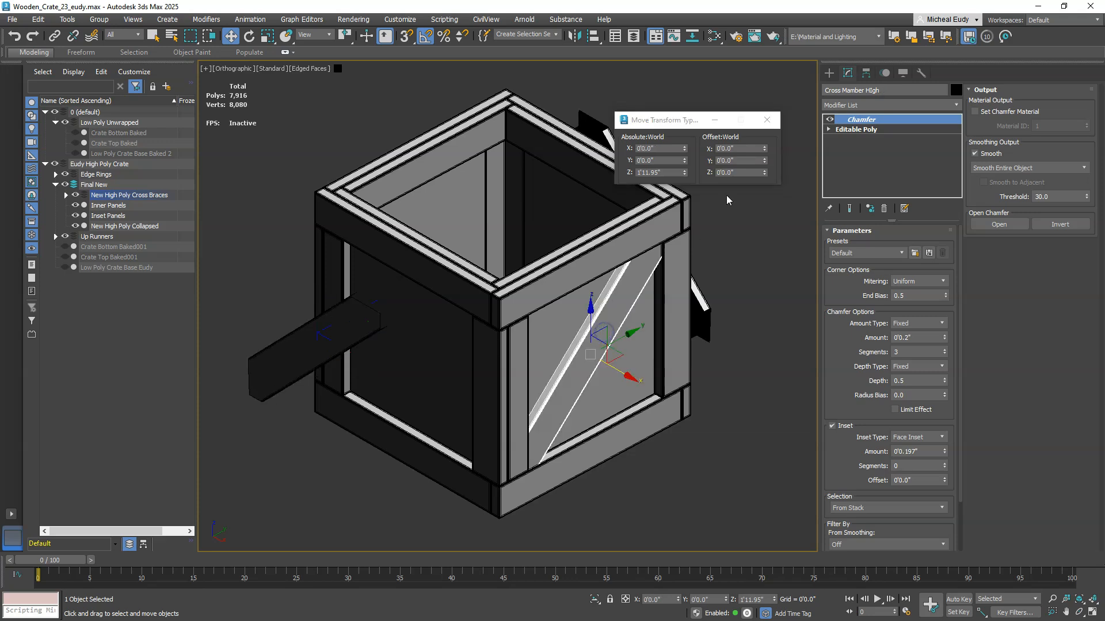
{"action": "left_click", "coordinate": [743, 149]}
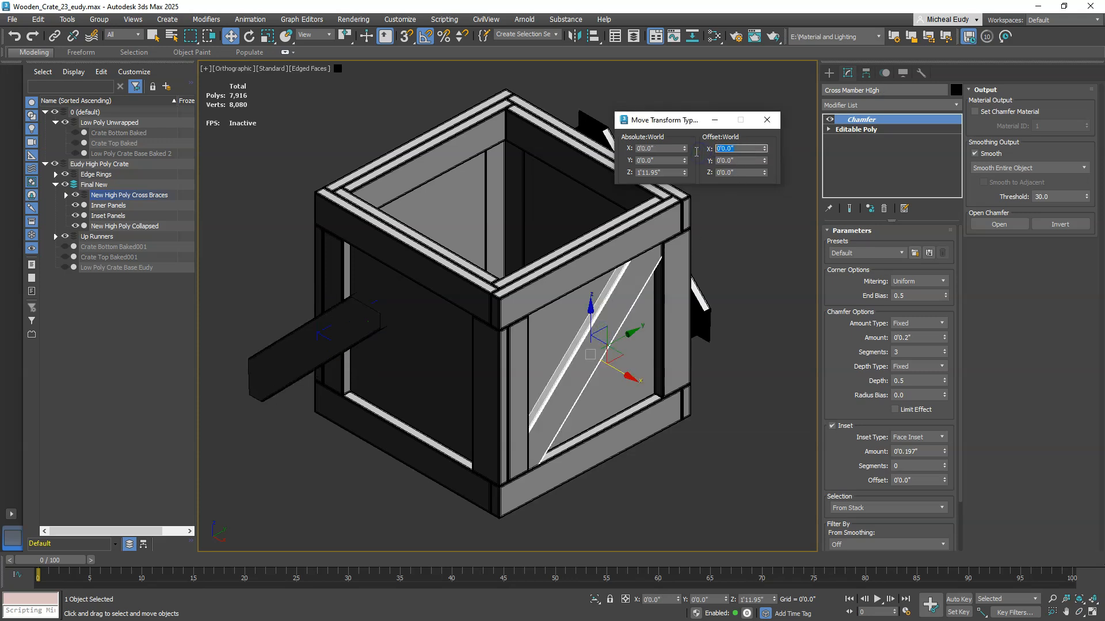
{"action": "type", "text": "1"}
{"action": "key", "text": "Return"}
Step: Offset the high-poly diagonal brace on the crate's negative-X side by -1' along world X
{"action": "middle_click_drag", "start_coordinate": [412, 271], "coordinate": [538, 309], "text": "alt"}
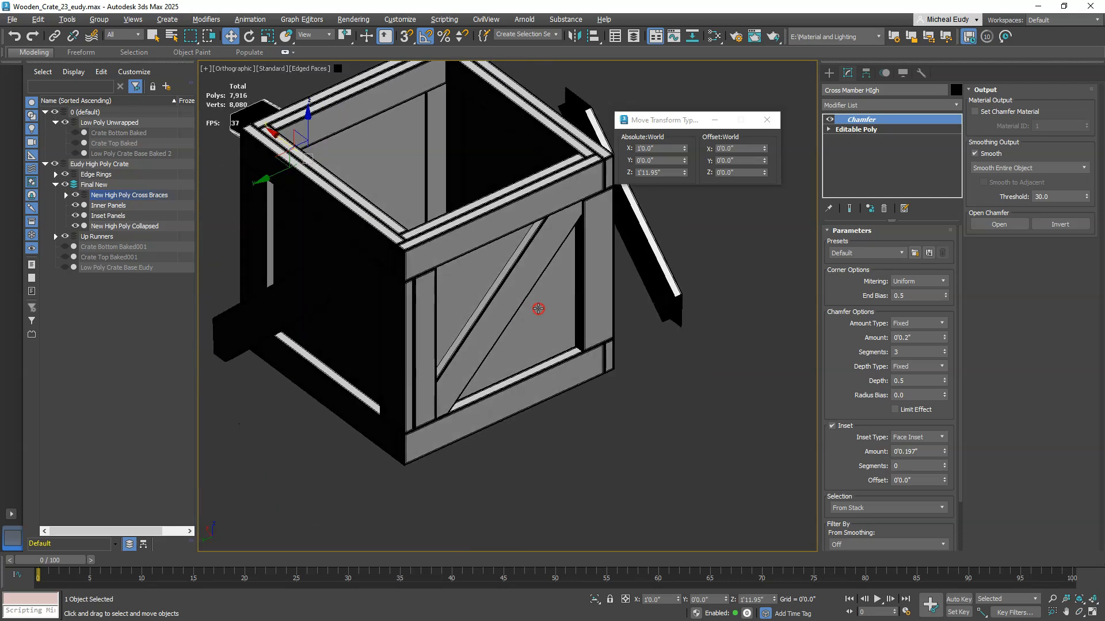
{"action": "left_click", "coordinate": [515, 288]}
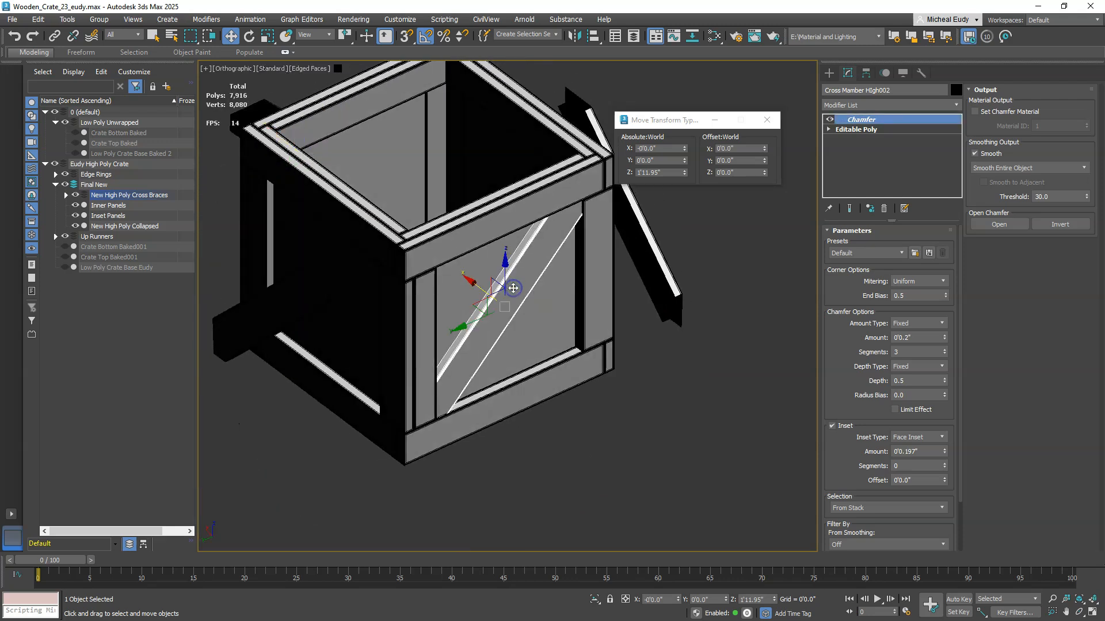
{"action": "double_click", "coordinate": [741, 149]}
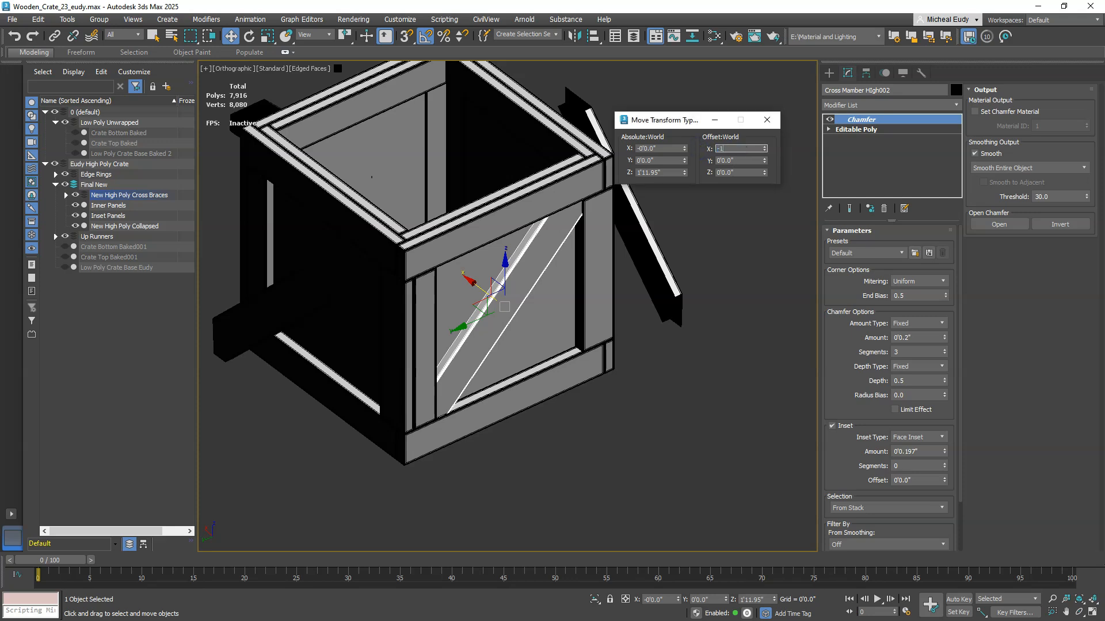
{"action": "type", "text": "-1"}
{"action": "key", "text": "Return"}
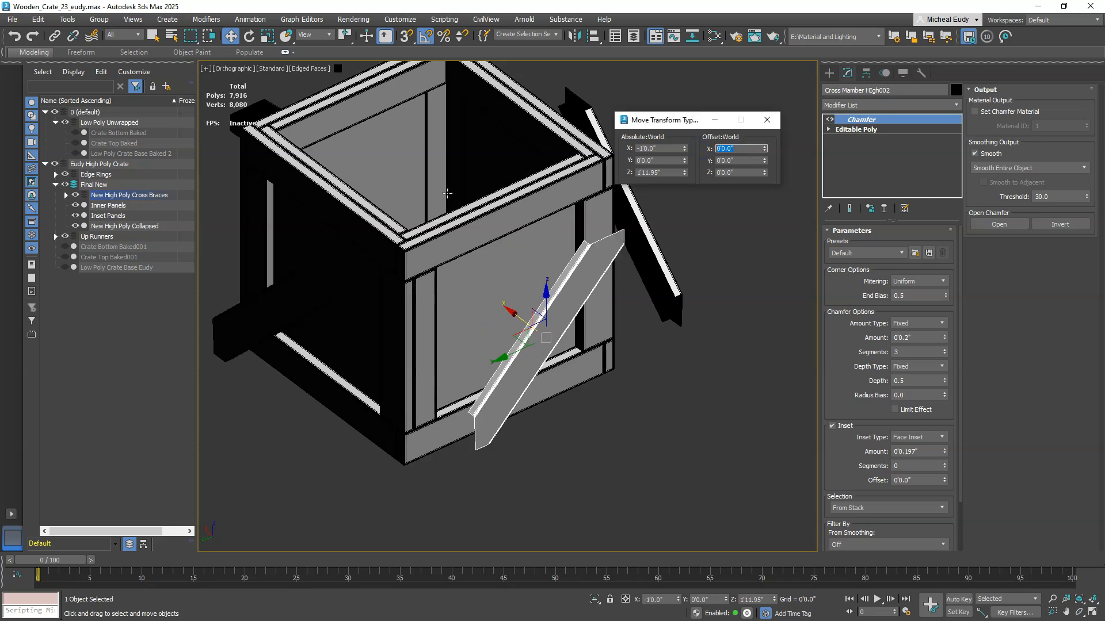
{"action": "mouse_move", "coordinate": [462, 353]}
{"action": "middle_mouse_down", "text": "alt"}
{"action": "mouse_move", "coordinate": [478, 345]}
{"action": "mouse_move", "coordinate": [445, 352]}
{"action": "middle_mouse_up", "text": "alt"}
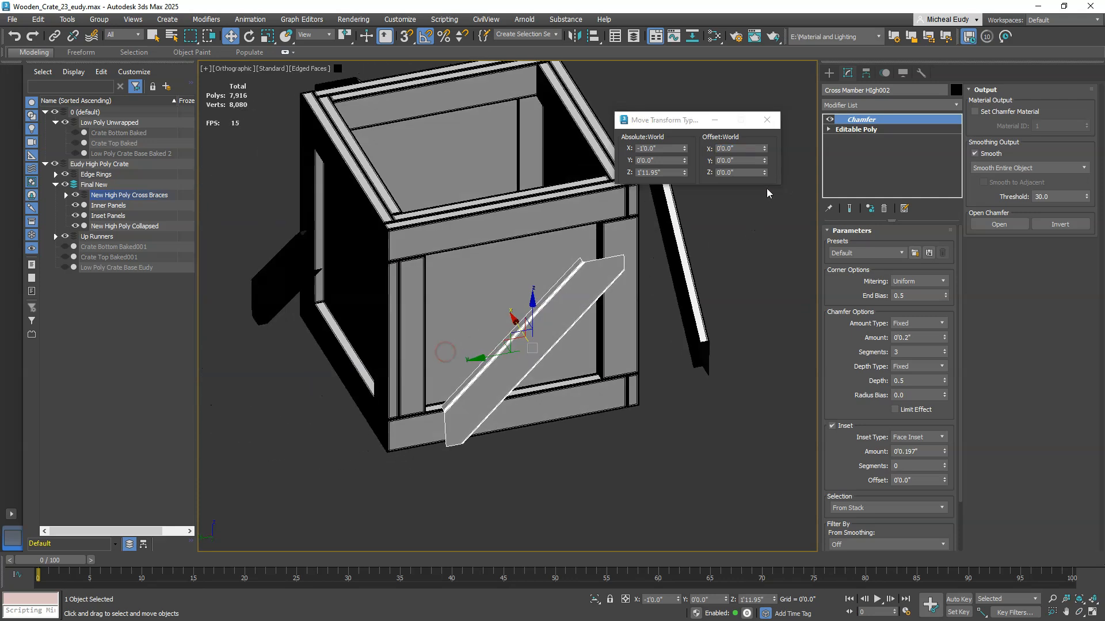
{"action": "left_click", "coordinate": [765, 122]}
Step: Show and select Low Poly Crate Base Baked 2, and open Bake to Texture clear of the projection settings
{"action": "middle_click_drag", "start_coordinate": [488, 228], "coordinate": [519, 247], "text": "alt"}
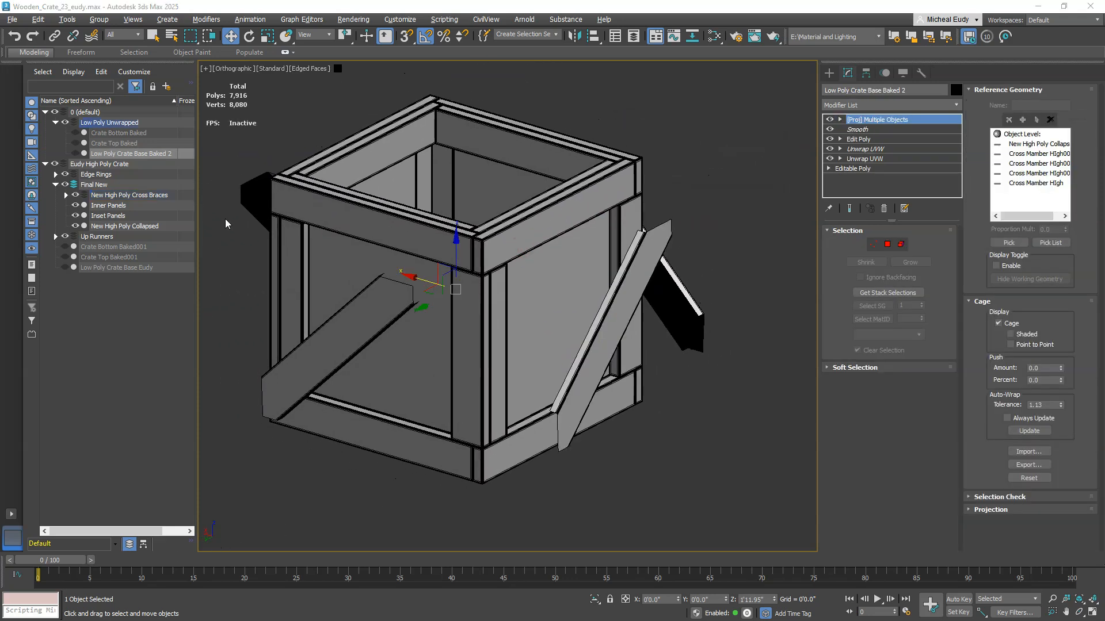
{"action": "left_click", "coordinate": [132, 154]}
{"action": "middle_click_drag", "start_coordinate": [477, 269], "coordinate": [552, 288], "text": "alt"}
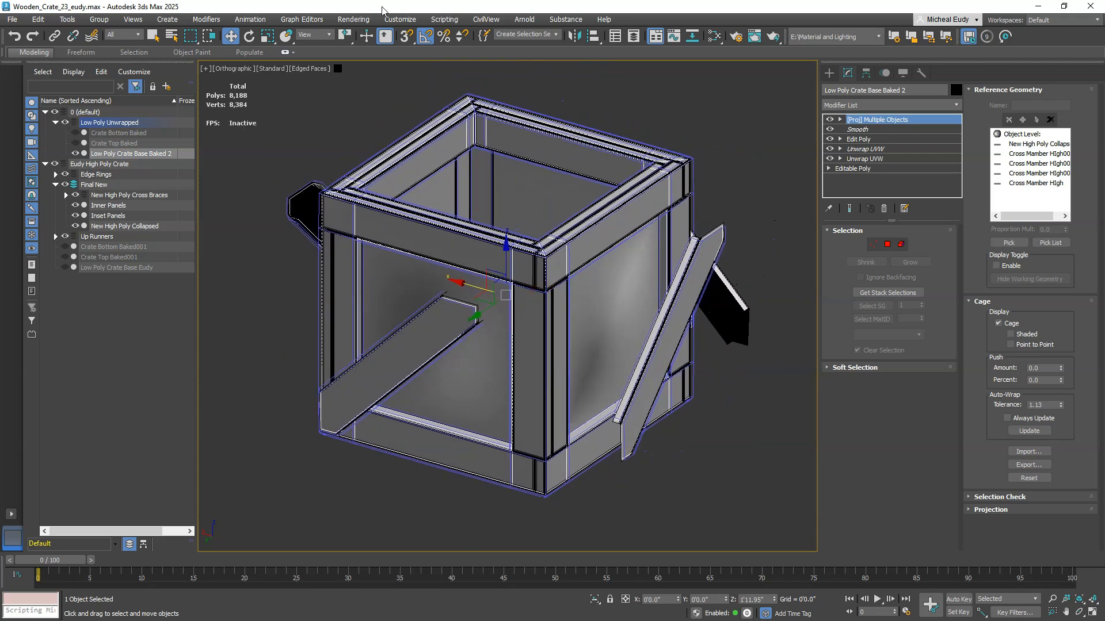
{"action": "left_click", "coordinate": [352, 19]}
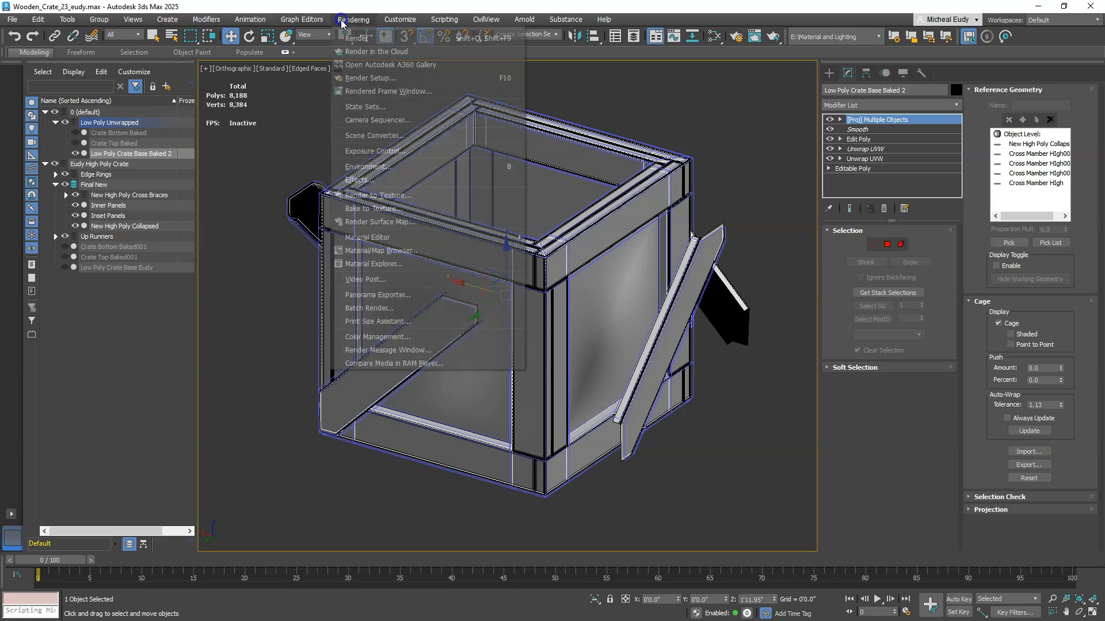
{"action": "left_click", "coordinate": [377, 209]}
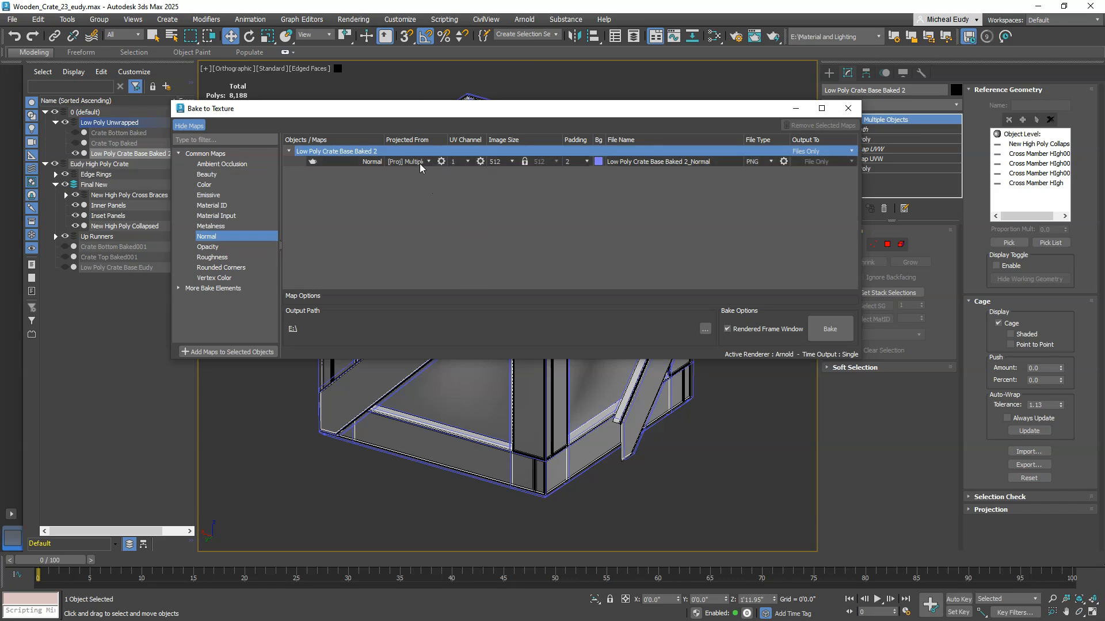
{"action": "left_click_drag", "start_coordinate": [610, 112], "coordinate": [587, 402]}
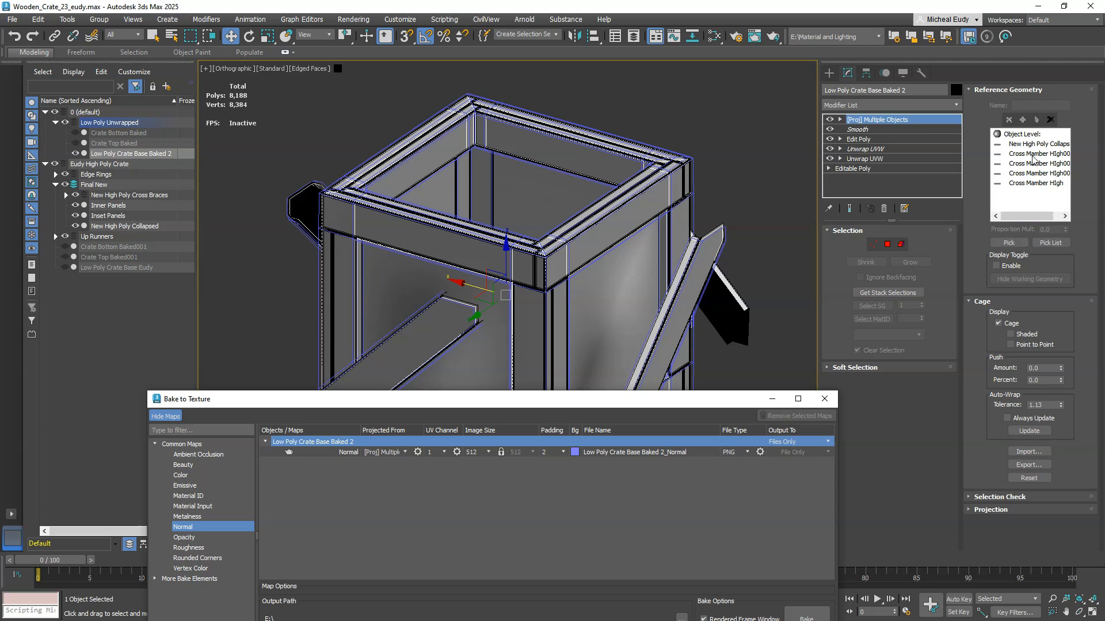
{"action": "left_click", "coordinate": [1050, 243]}
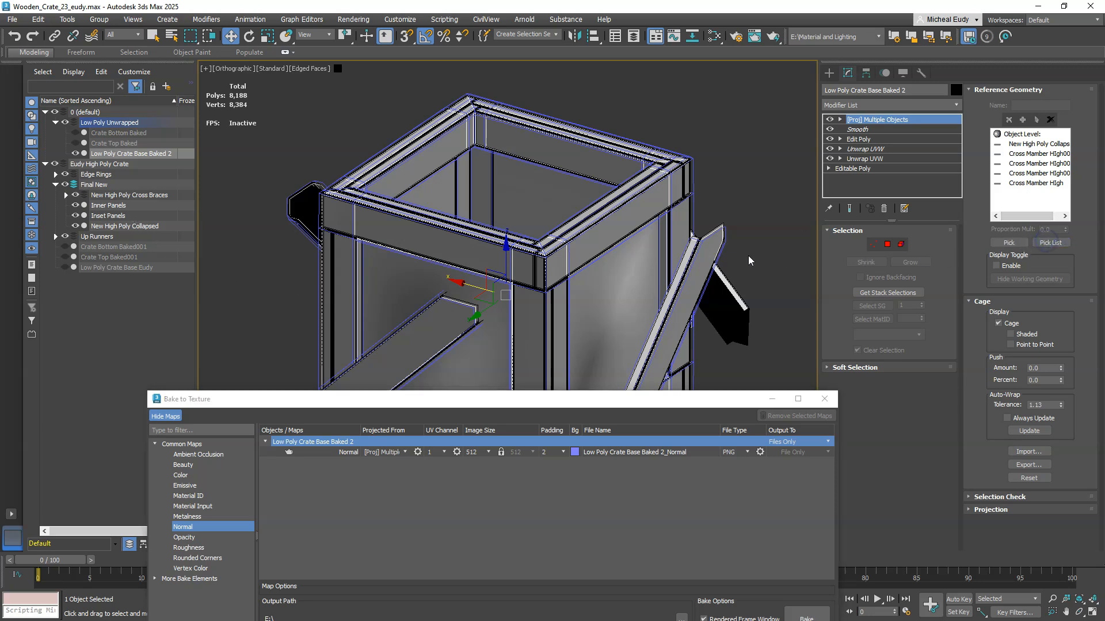
{"action": "left_click_drag", "start_coordinate": [494, 69], "coordinate": [444, 60]}
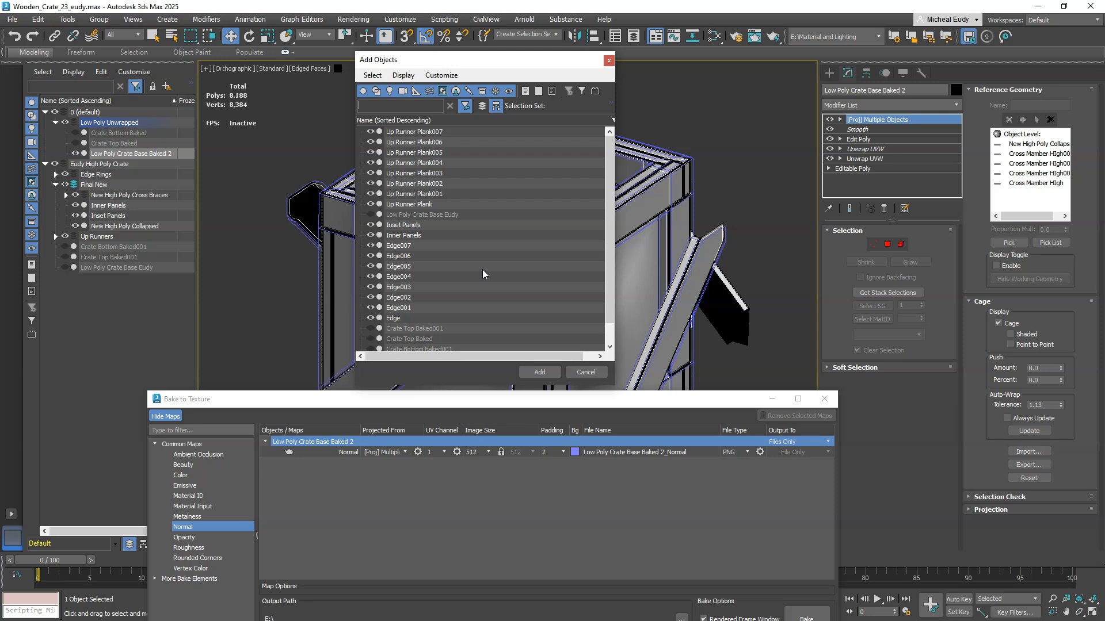
{"action": "left_click", "coordinate": [585, 372]}
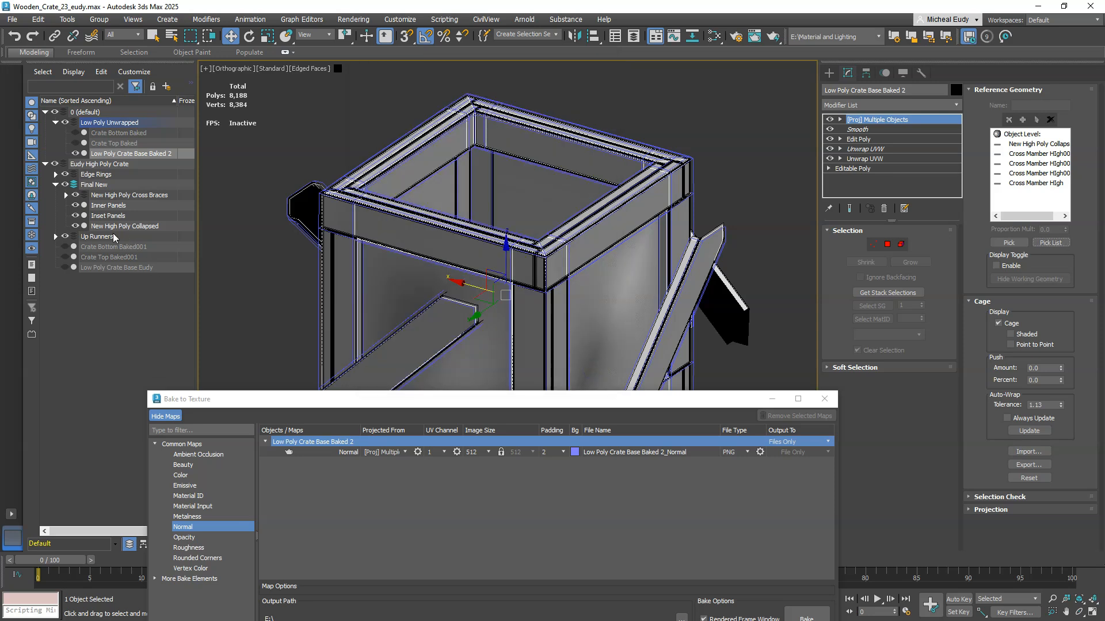
Step: Toggle the visibility of New High Poly Collapsed to check which crate parts it contains
{"action": "left_click", "coordinate": [75, 226]}
{"action": "left_click", "coordinate": [75, 226]}
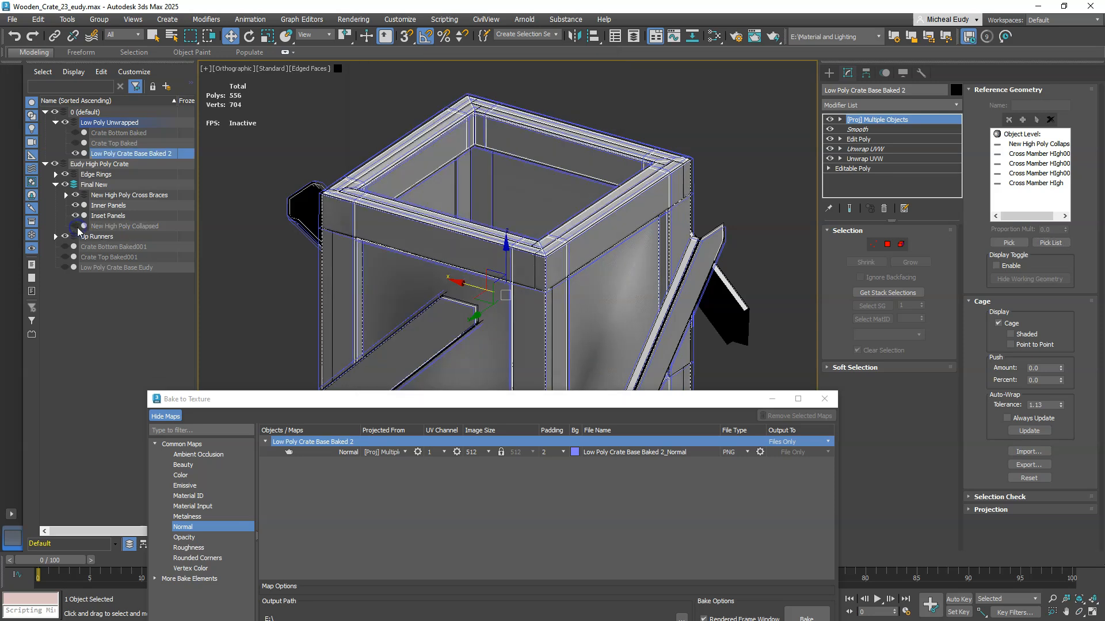
{"action": "left_click", "coordinate": [75, 226]}
{"action": "left_click", "coordinate": [76, 227]}
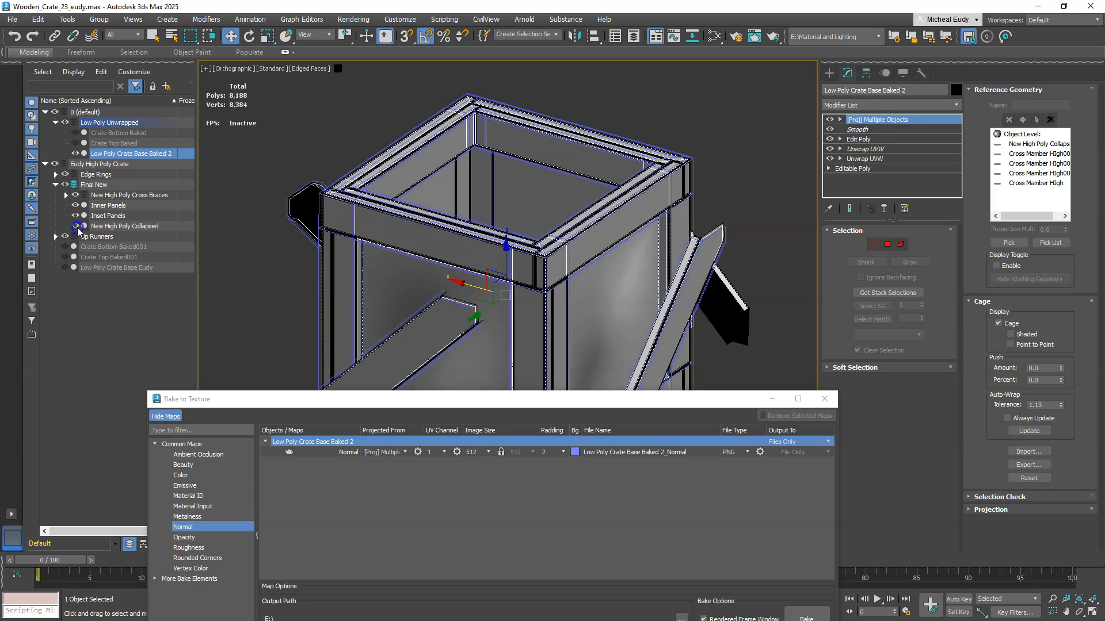
Step: Add Inset Panels and Inner Panels to the Projection modifier's reference geometry for the low-poly crate base
{"action": "left_click", "coordinate": [1042, 243]}
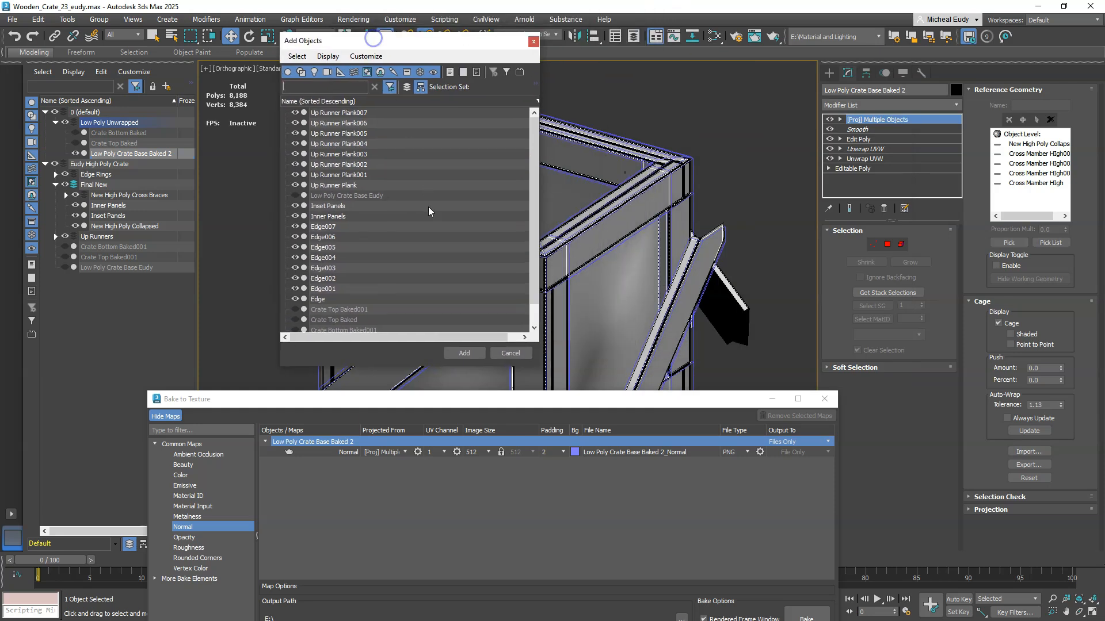
{"action": "left_click", "coordinate": [364, 206]}
{"action": "left_click", "coordinate": [347, 217], "text": "ctrl"}
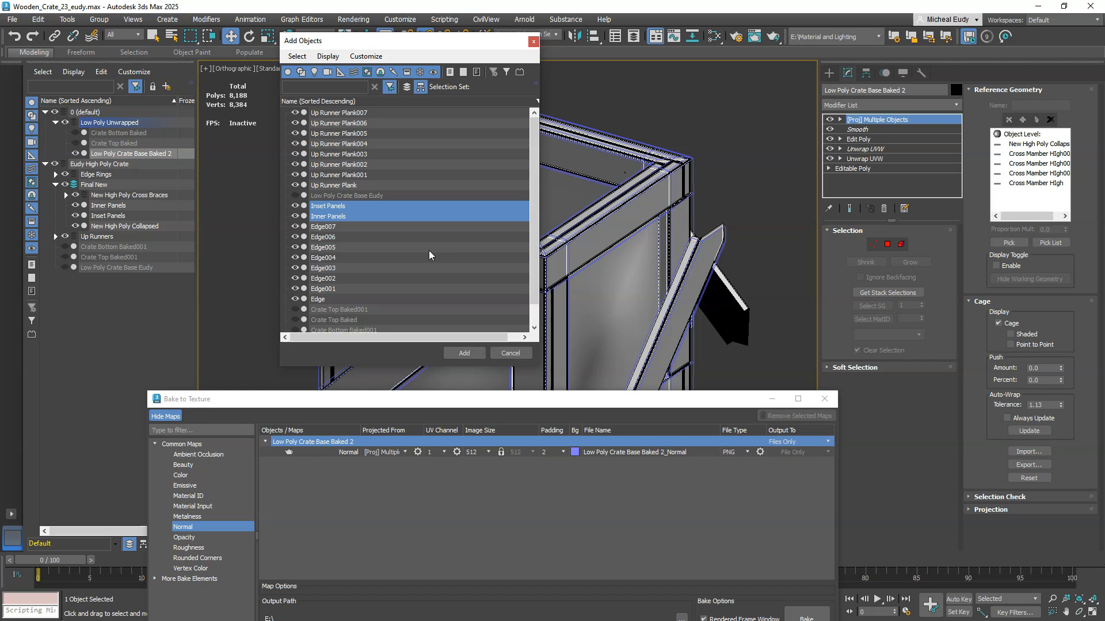
{"action": "left_click", "coordinate": [464, 353]}
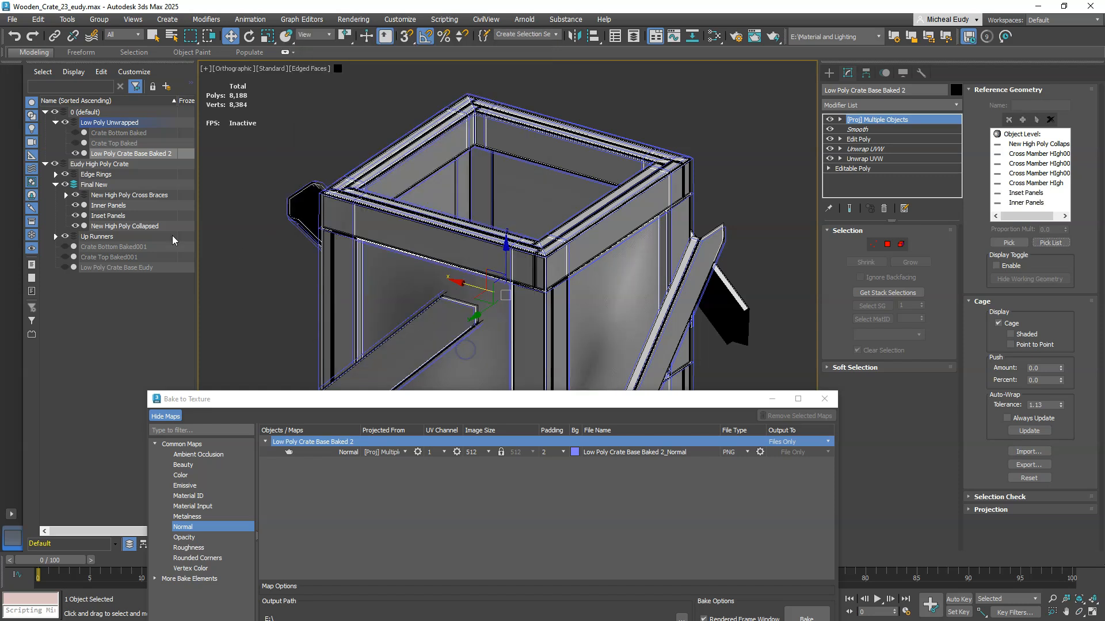
Step: Bake the normal map of Low Poly Crate Base Baked 2 at an image size of 512, overwriting the existing file
{"action": "left_click_drag", "start_coordinate": [443, 402], "coordinate": [551, 130]}
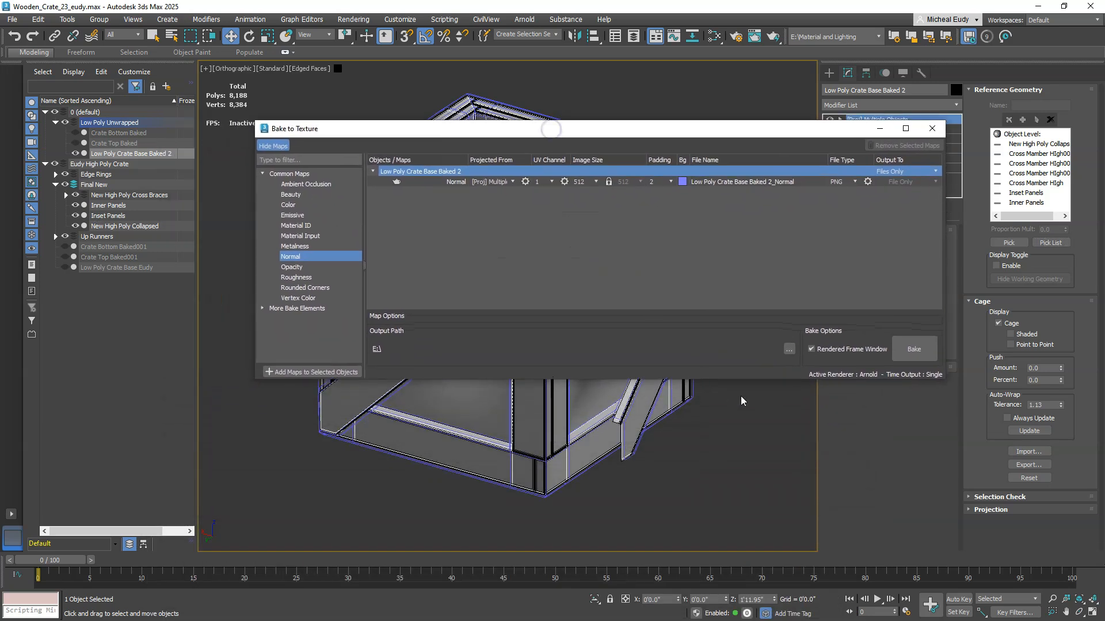
{"action": "left_click", "coordinate": [921, 351]}
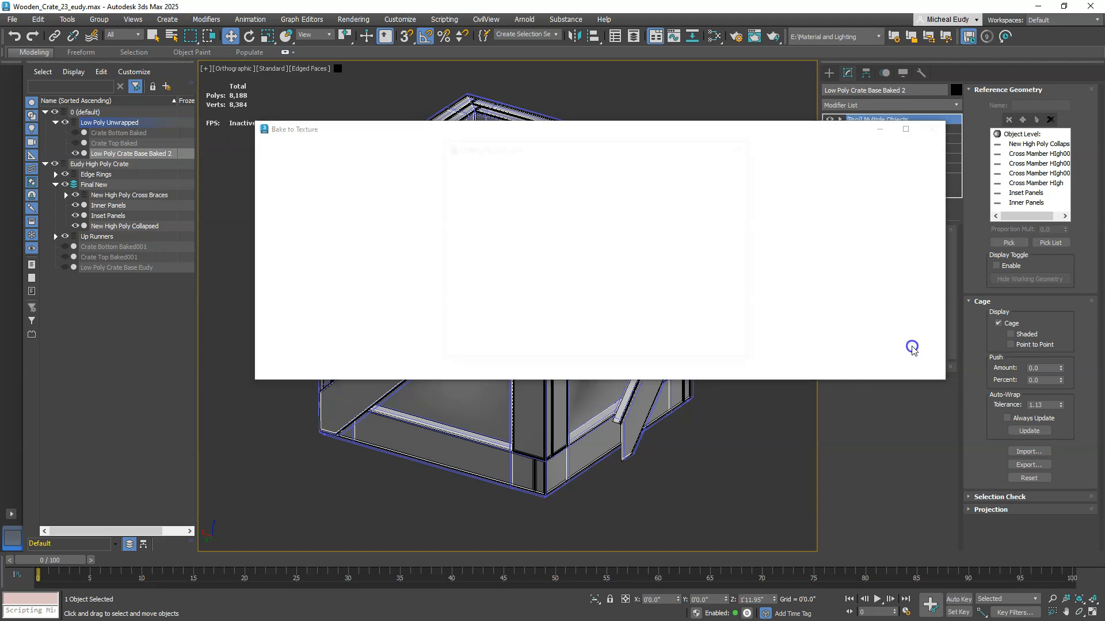
{"action": "left_click", "coordinate": [671, 349]}
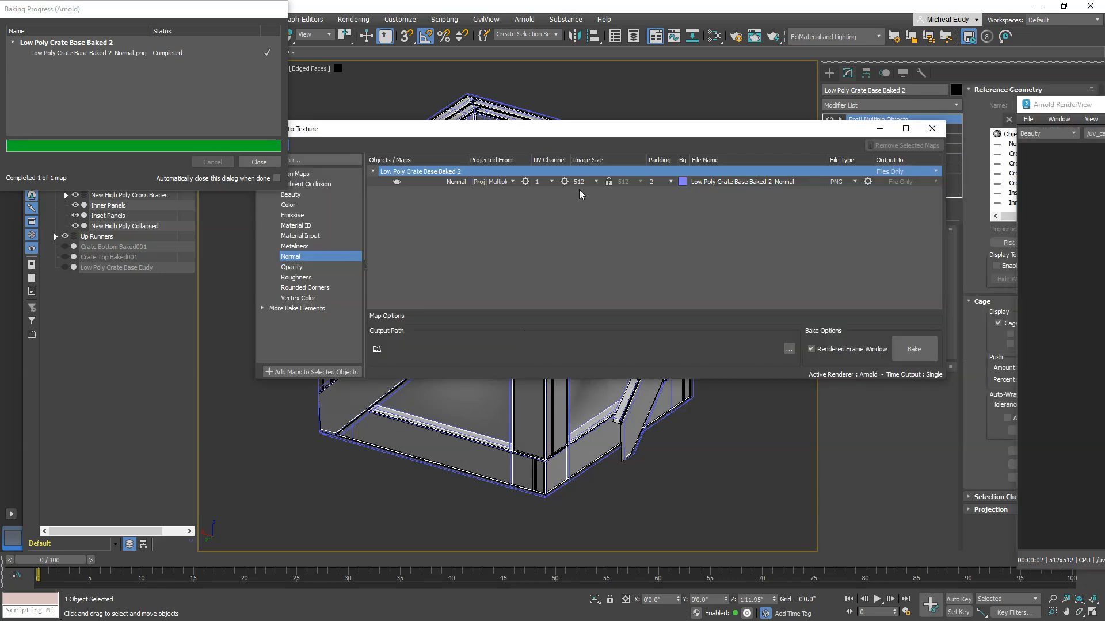
Step: Open the baked Low Poly Crate Base Baked 2_Normal.png, examine its islands for projection errors, and close the image
{"action": "left_click_drag", "start_coordinate": [174, 19], "coordinate": [461, 86]}
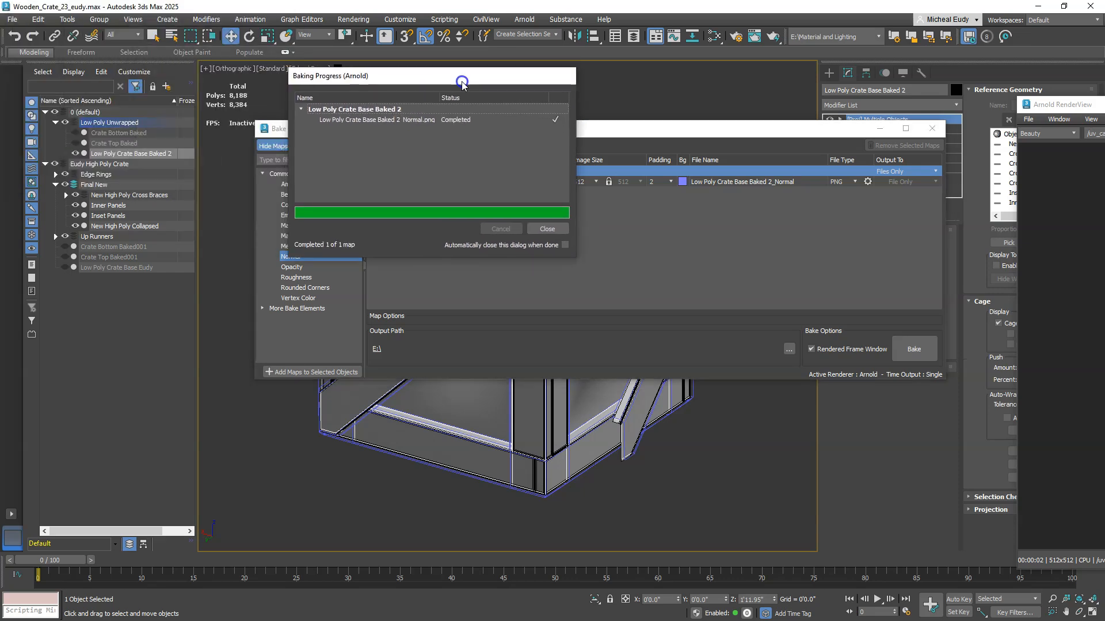
{"action": "double_click", "coordinate": [394, 122]}
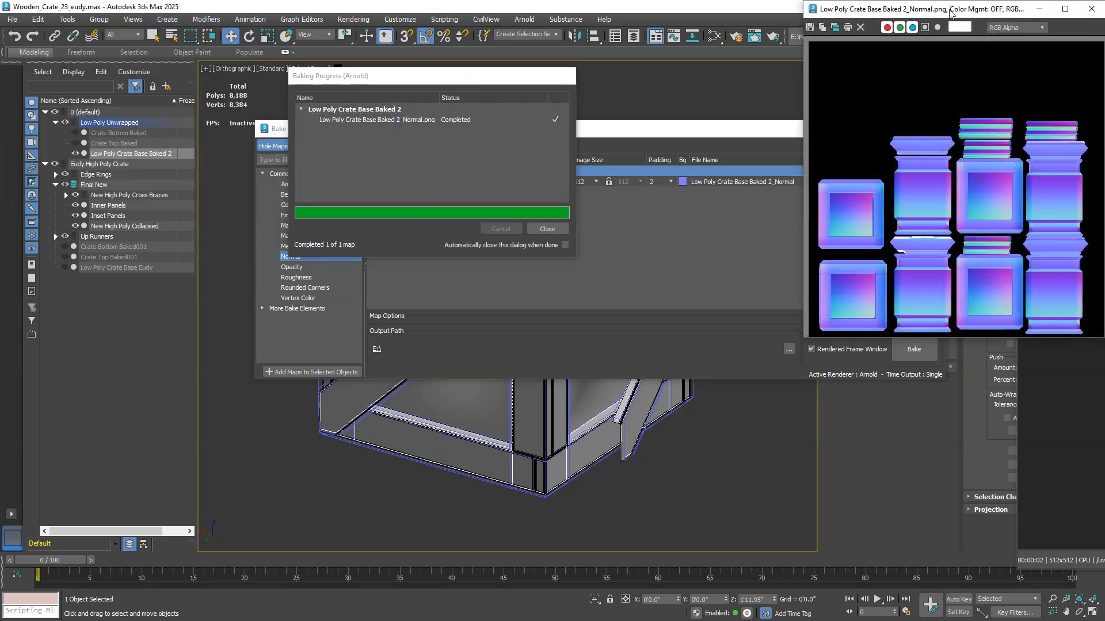
{"action": "left_click_drag", "start_coordinate": [923, 11], "coordinate": [480, 52]}
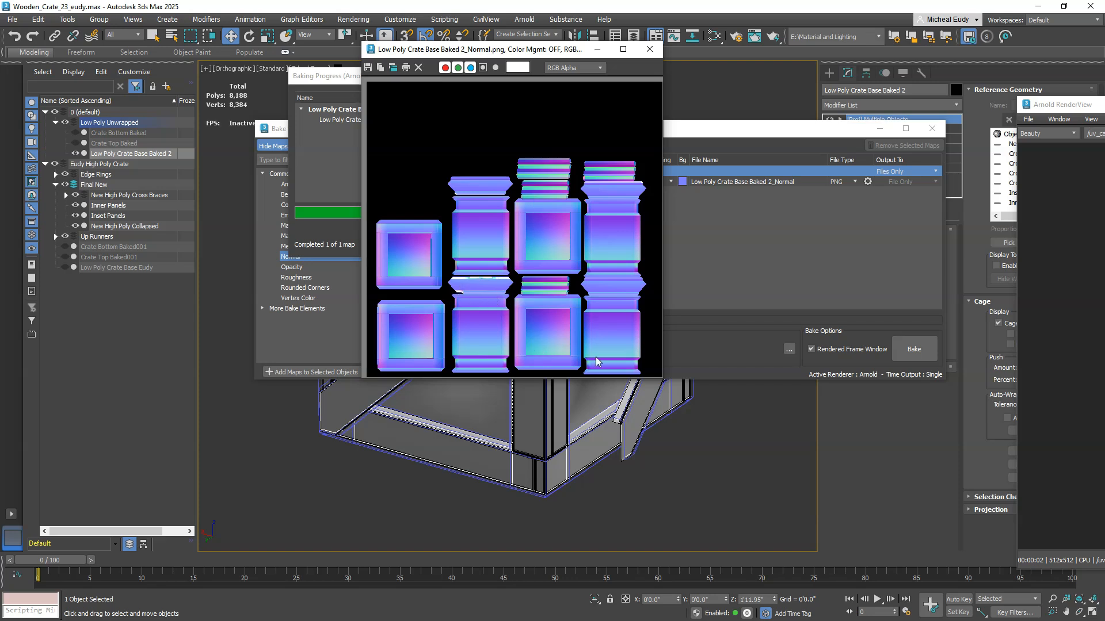
{"action": "left_click", "coordinate": [649, 49]}
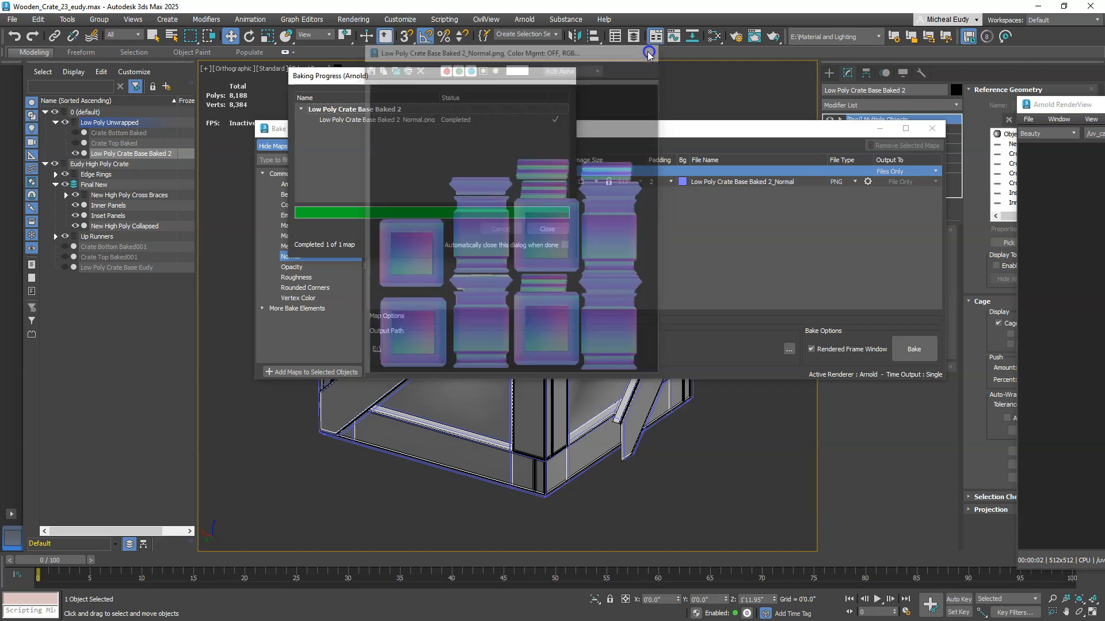
Step: Arrange the baking windows clear of each other and save the crate scene as a new incremental version
{"action": "left_click_drag", "start_coordinate": [469, 81], "coordinate": [253, 80]}
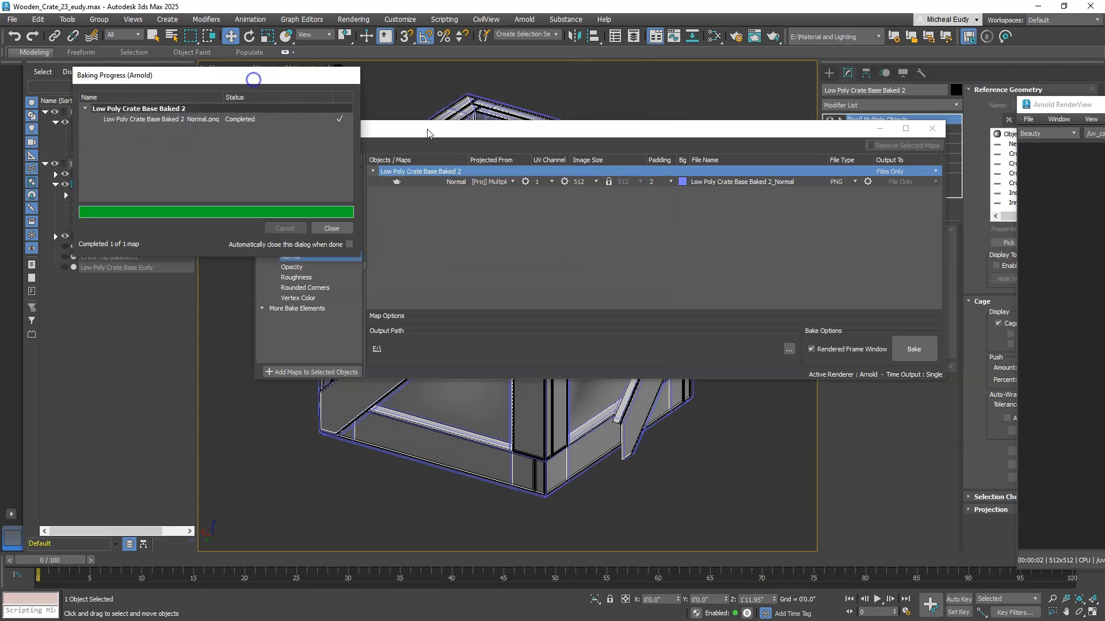
{"action": "mouse_move", "coordinate": [441, 137]}
{"action": "left_mouse_down"}
{"action": "mouse_move", "coordinate": [464, 130]}
{"action": "mouse_move", "coordinate": [437, 121]}
{"action": "left_mouse_up"}
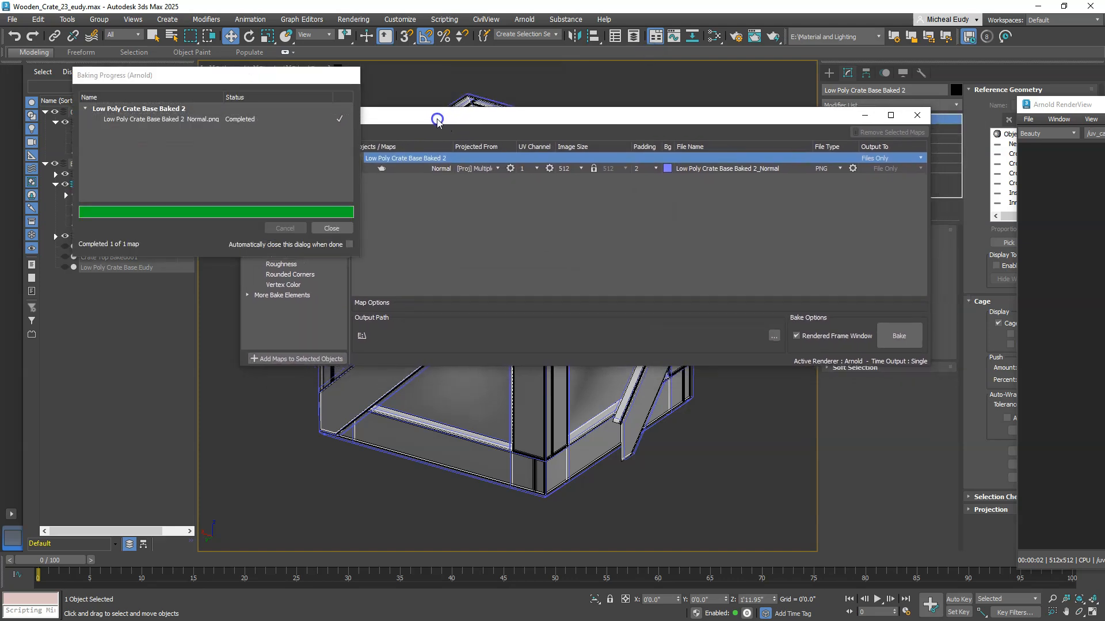
{"action": "left_click_drag", "start_coordinate": [253, 76], "coordinate": [472, 95]}
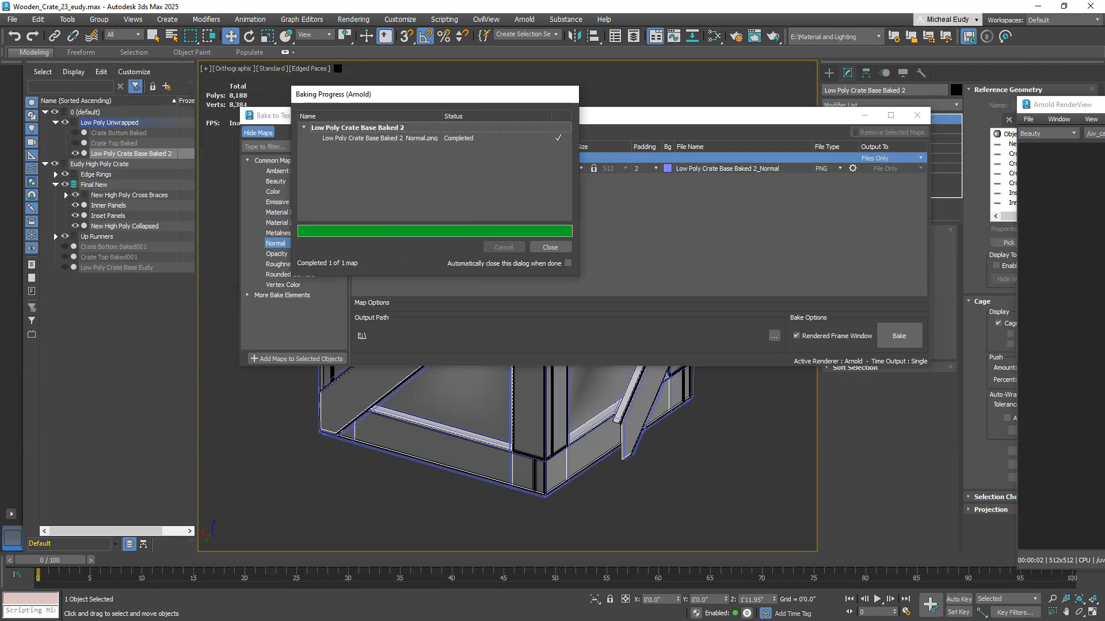
{"action": "left_click", "coordinate": [12, 19]}
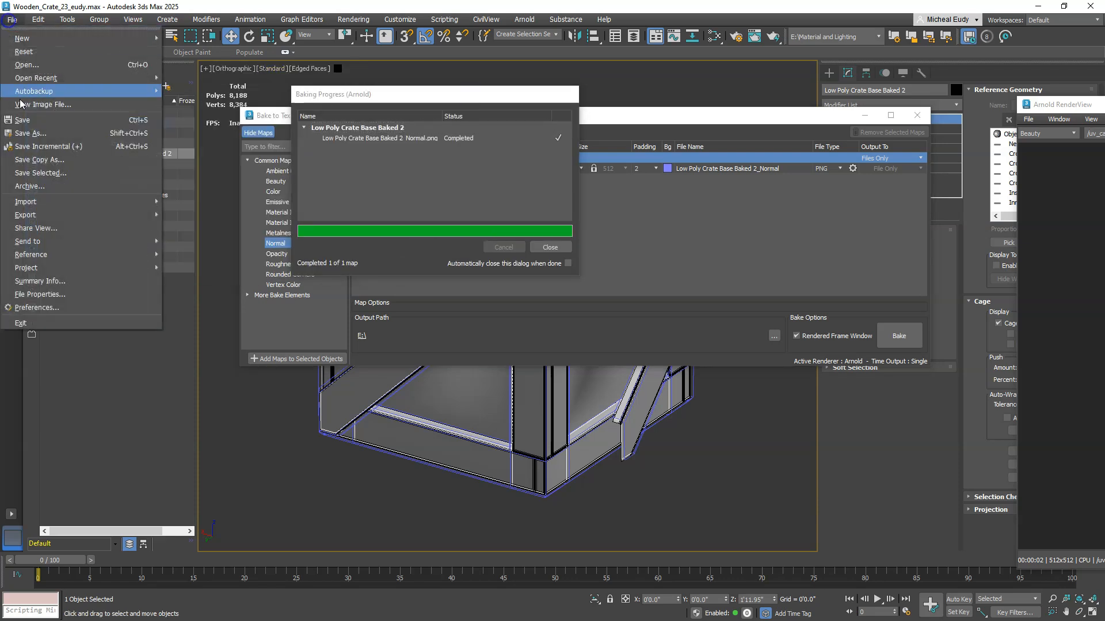
{"action": "left_click", "coordinate": [43, 147]}
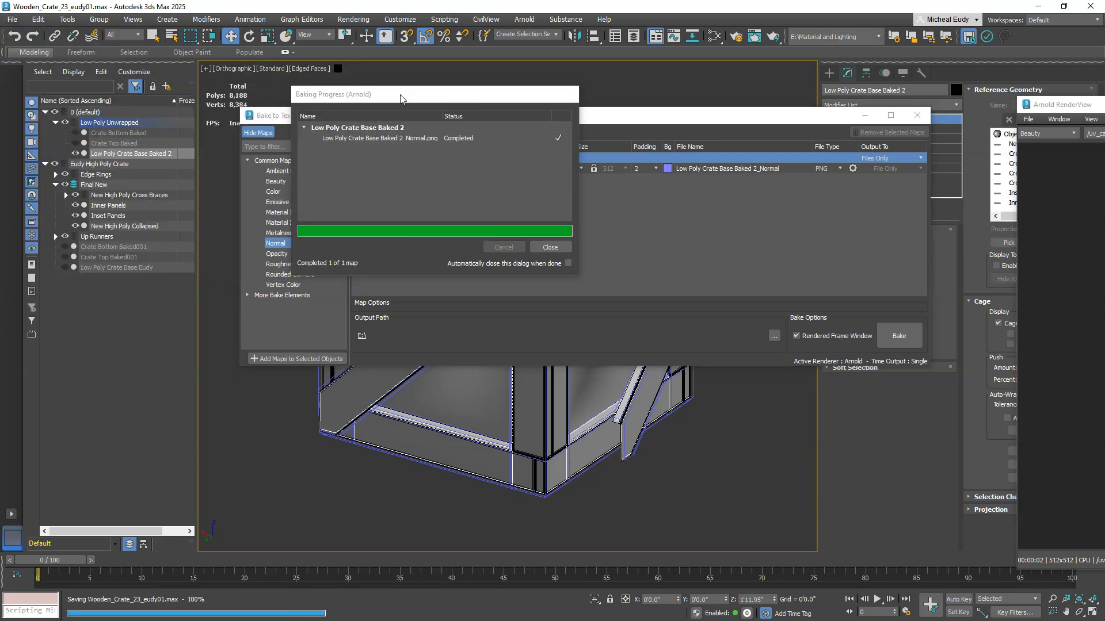
Step: Set the normal map's image size to 2048 and rebake it for Low Poly Crate Base Baked 2
{"action": "left_click_drag", "start_coordinate": [404, 95], "coordinate": [155, 95]}
{"action": "left_click_drag", "start_coordinate": [437, 116], "coordinate": [493, 107]}
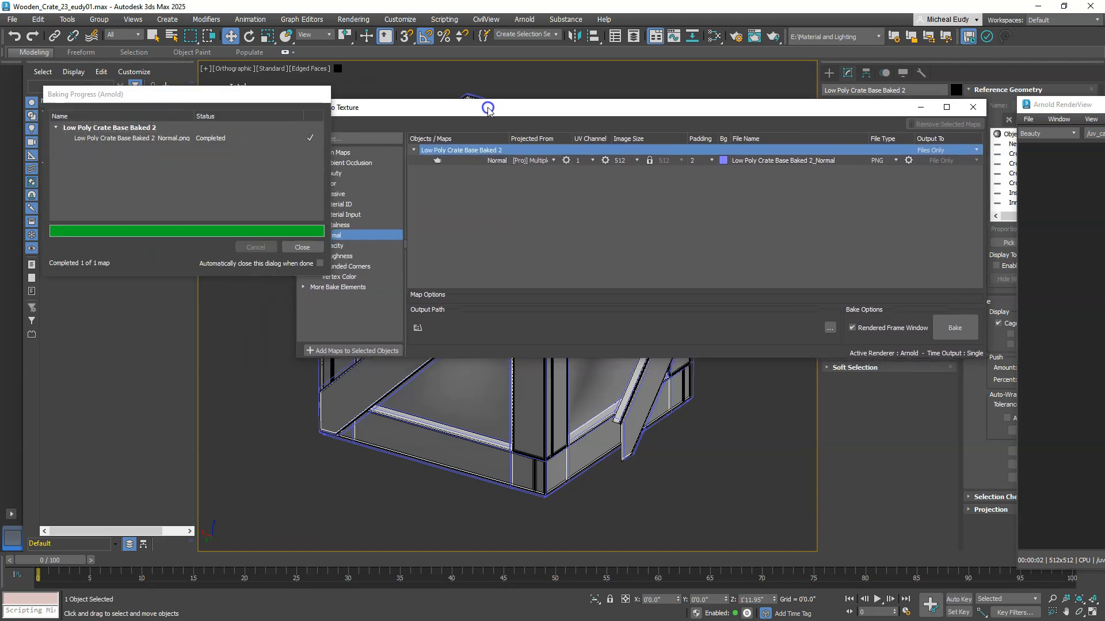
{"action": "left_click", "coordinate": [637, 160]}
{"action": "left_click", "coordinate": [631, 194]}
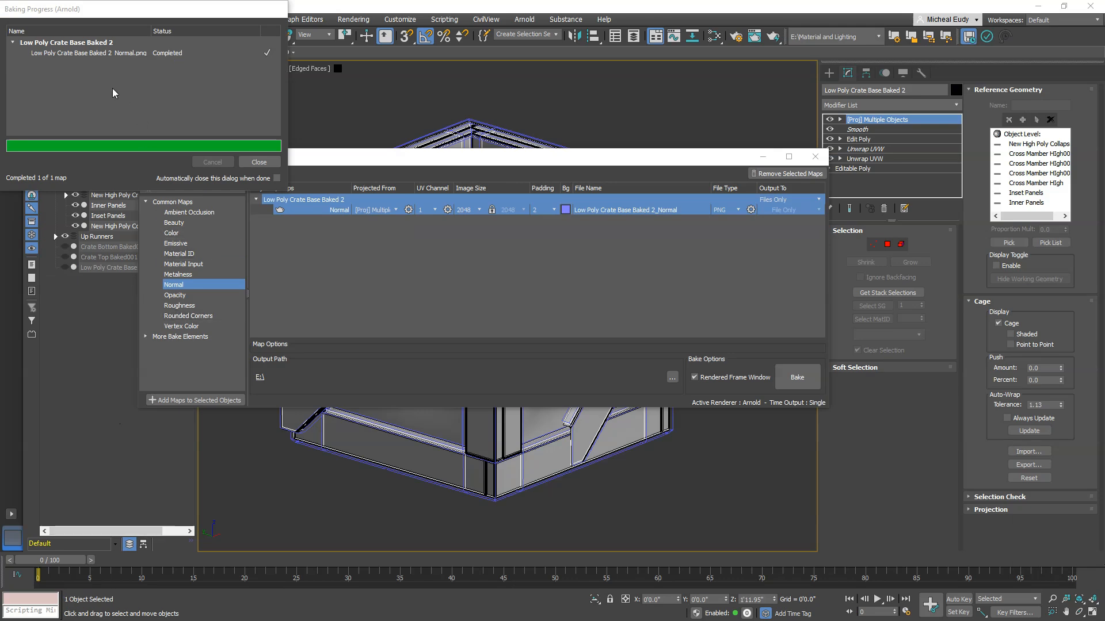
Step: Open the 2048 normal map and examine the panels, braces and frame islands up close for projection errors
{"action": "double_click", "coordinate": [83, 56]}
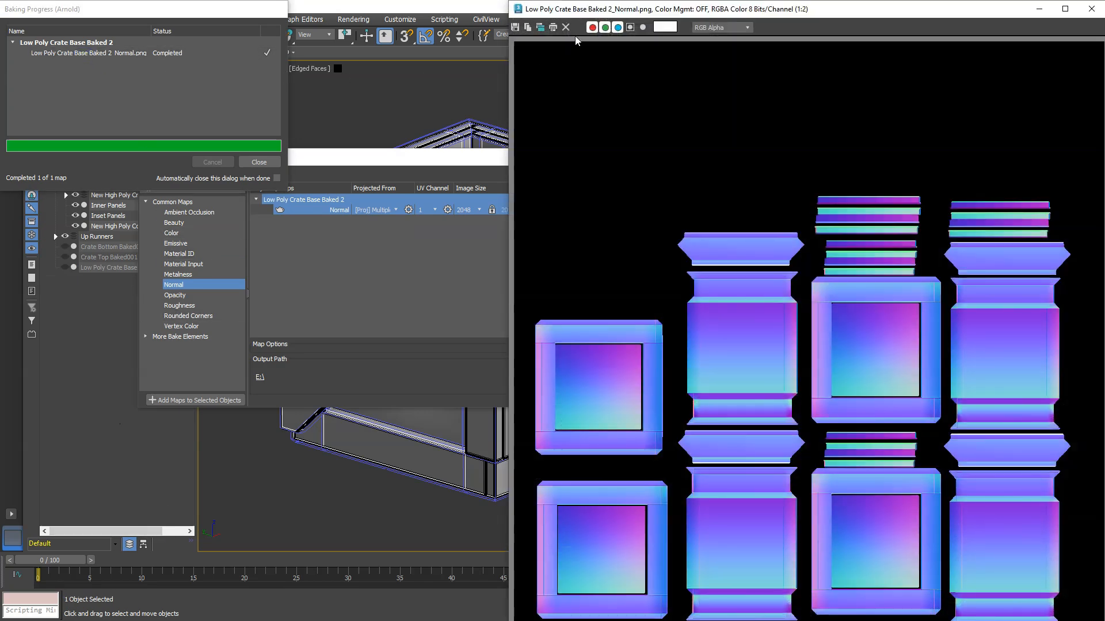
{"action": "left_click_drag", "start_coordinate": [598, 10], "coordinate": [481, 12]}
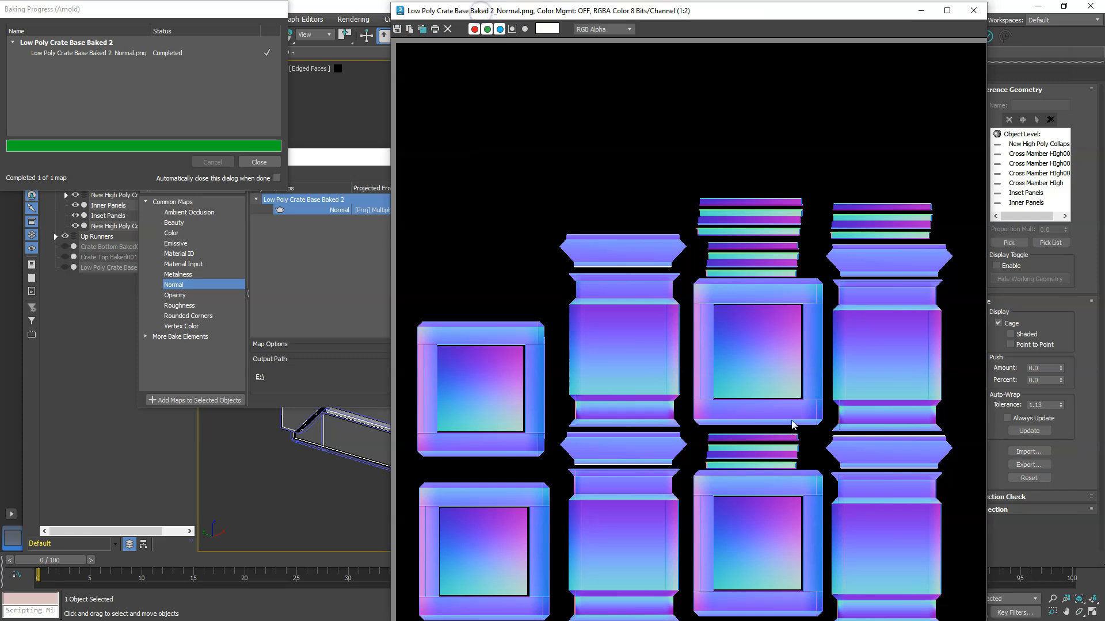
{"action": "scroll", "coordinate": [797, 395], "scroll_direction": "down", "scroll_amount": 1}
{"action": "scroll", "coordinate": [798, 395], "scroll_direction": "up", "scroll_amount": 1}
{"action": "scroll", "coordinate": [797, 395], "scroll_direction": "up", "scroll_amount": 1}
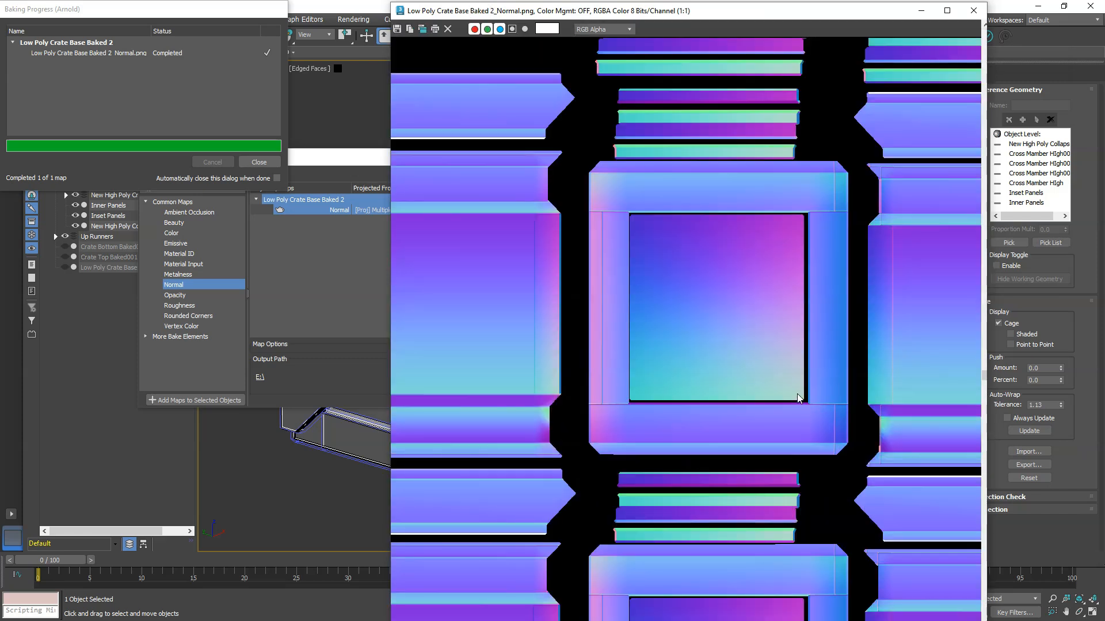
{"action": "scroll", "coordinate": [797, 393], "scroll_direction": "up", "scroll_amount": 1}
{"action": "scroll", "coordinate": [797, 394], "scroll_direction": "down", "scroll_amount": 1}
{"action": "middle_click_drag", "start_coordinate": [801, 355], "coordinate": [618, 508]}
{"action": "middle_click_drag", "start_coordinate": [555, 467], "coordinate": [691, 432]}
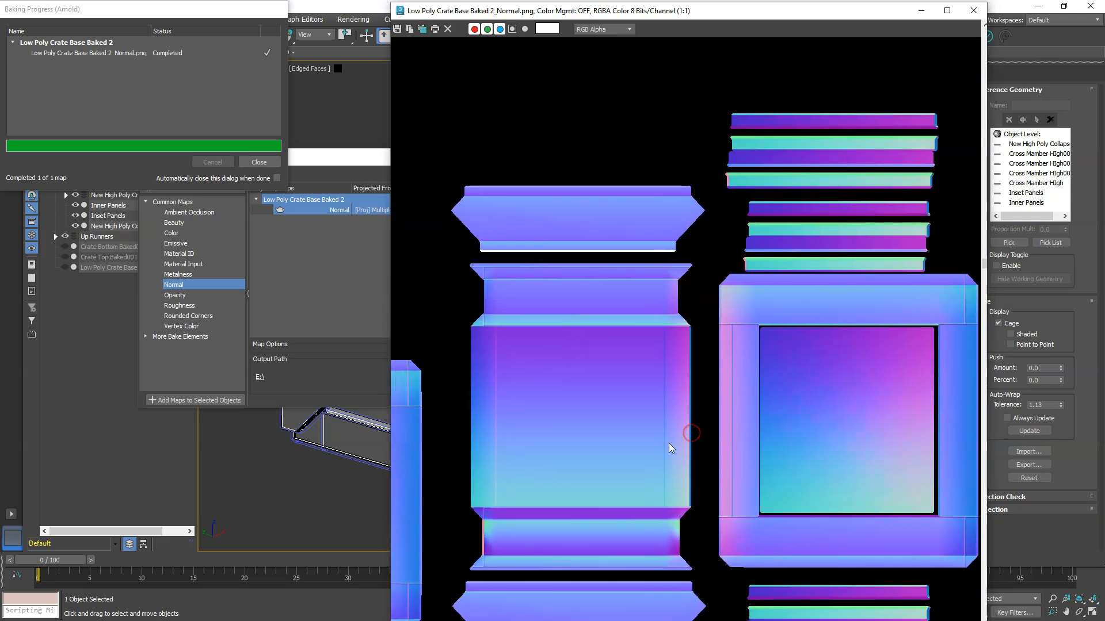
{"action": "middle_click_drag", "start_coordinate": [597, 490], "coordinate": [671, 254]}
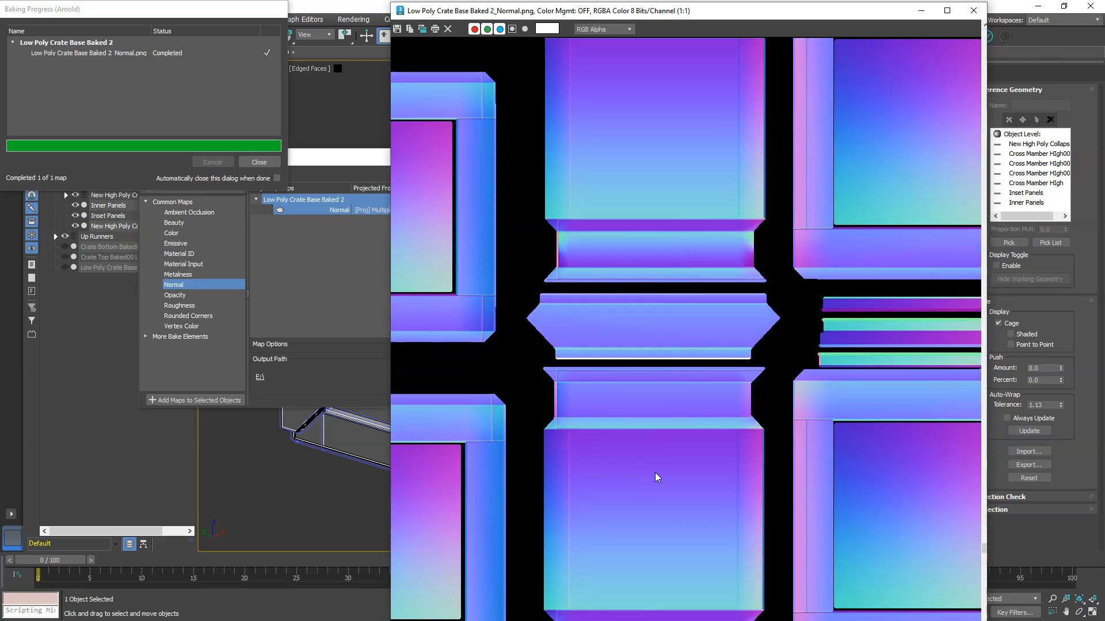
{"action": "middle_click_drag", "start_coordinate": [651, 471], "coordinate": [587, 263]}
{"action": "middle_click_drag", "start_coordinate": [920, 434], "coordinate": [638, 422]}
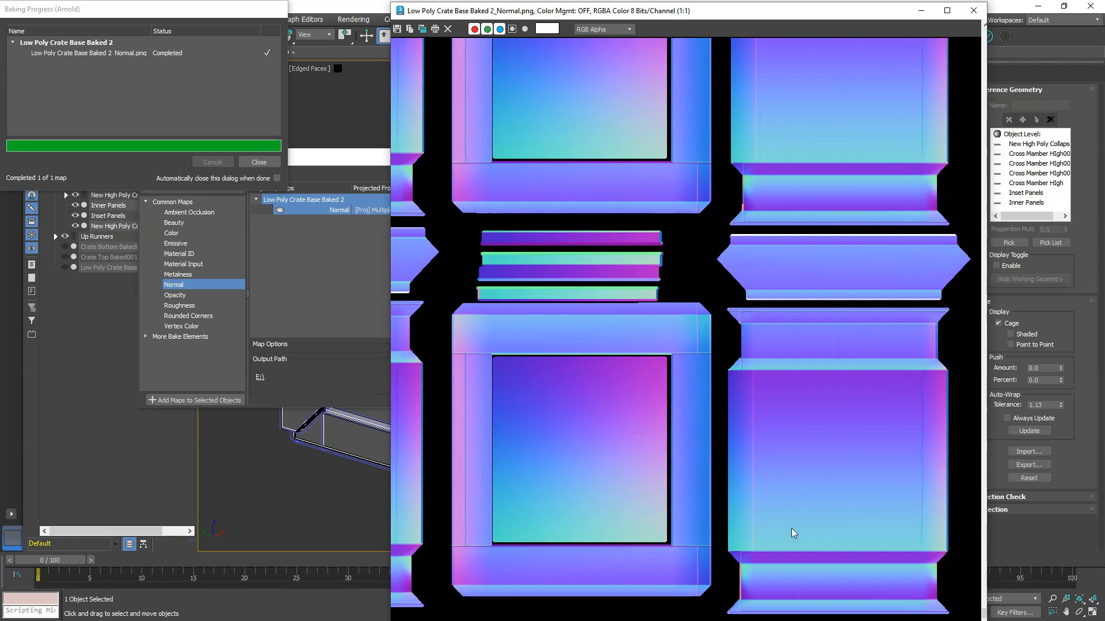
{"action": "middle_click_drag", "start_coordinate": [792, 528], "coordinate": [952, 484]}
{"action": "middle_click_drag", "start_coordinate": [716, 460], "coordinate": [910, 442]}
{"action": "middle_click_drag", "start_coordinate": [797, 443], "coordinate": [929, 429]}
{"action": "middle_click_drag", "start_coordinate": [726, 431], "coordinate": [929, 412]}
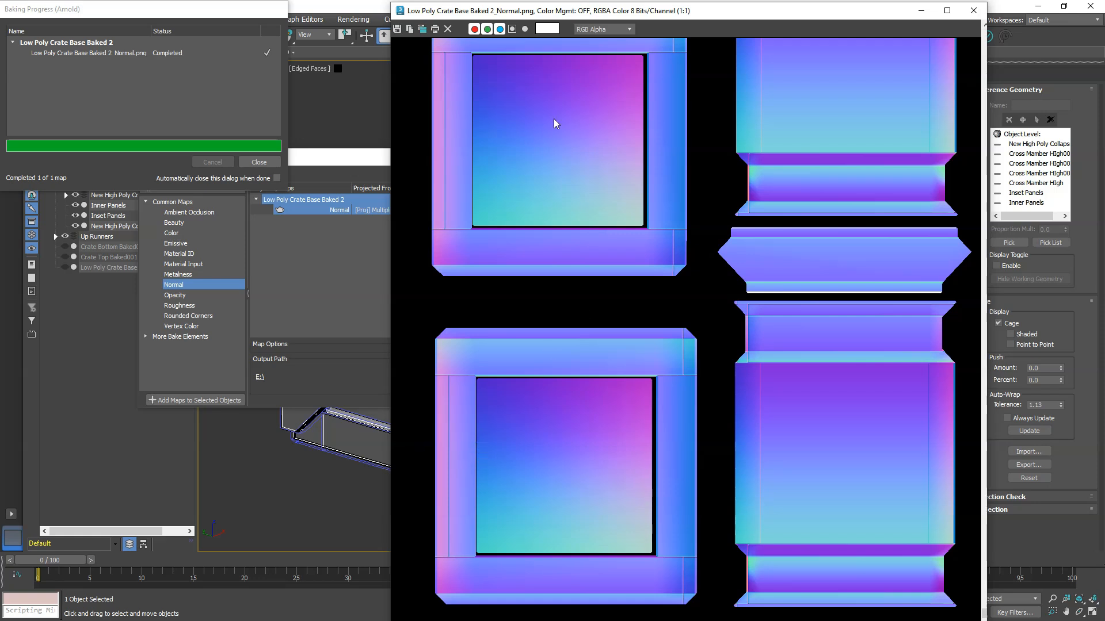
{"action": "middle_click_drag", "start_coordinate": [522, 109], "coordinate": [595, 371]}
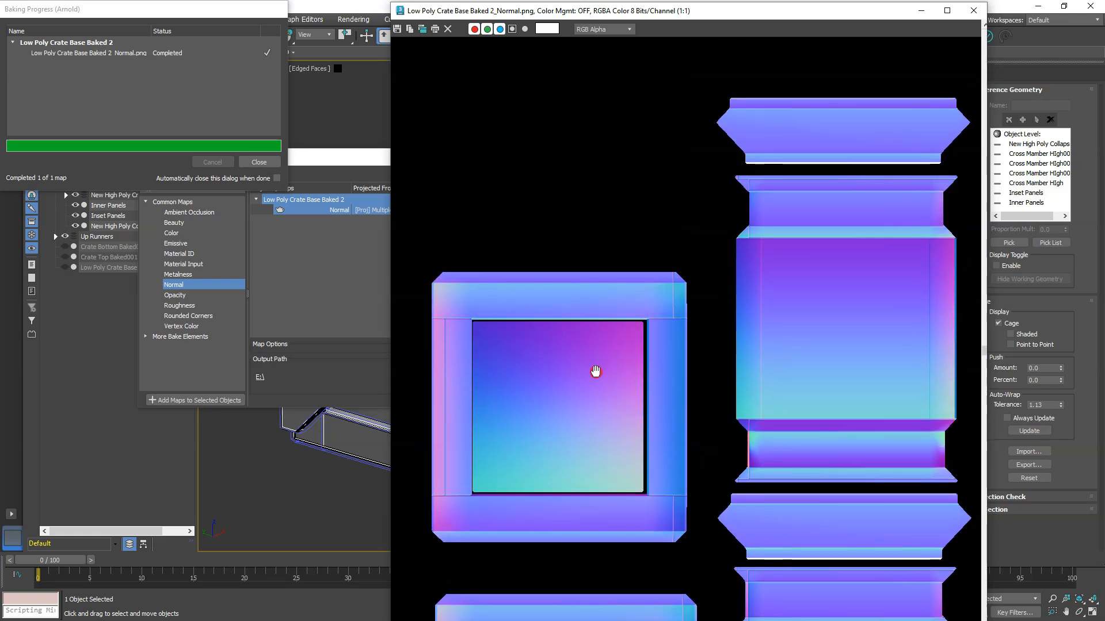
Step: Close the normal map image, the baking progress window and Bake to Texture
{"action": "left_click_drag", "start_coordinate": [855, 16], "coordinate": [774, 42]}
{"action": "left_click", "coordinate": [892, 37]}
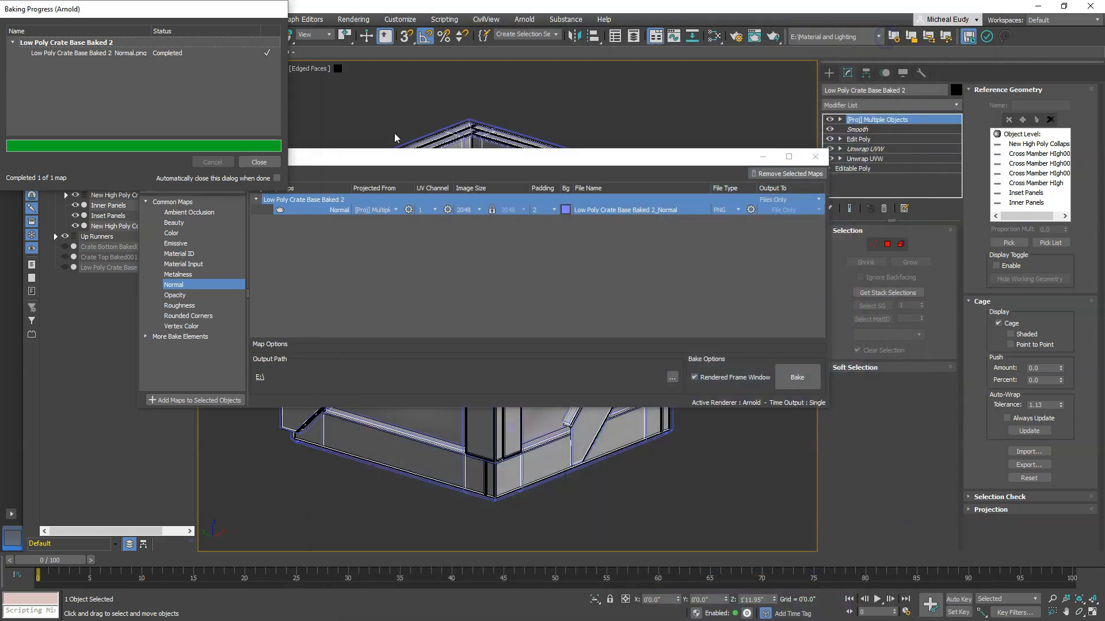
{"action": "left_click", "coordinate": [268, 163]}
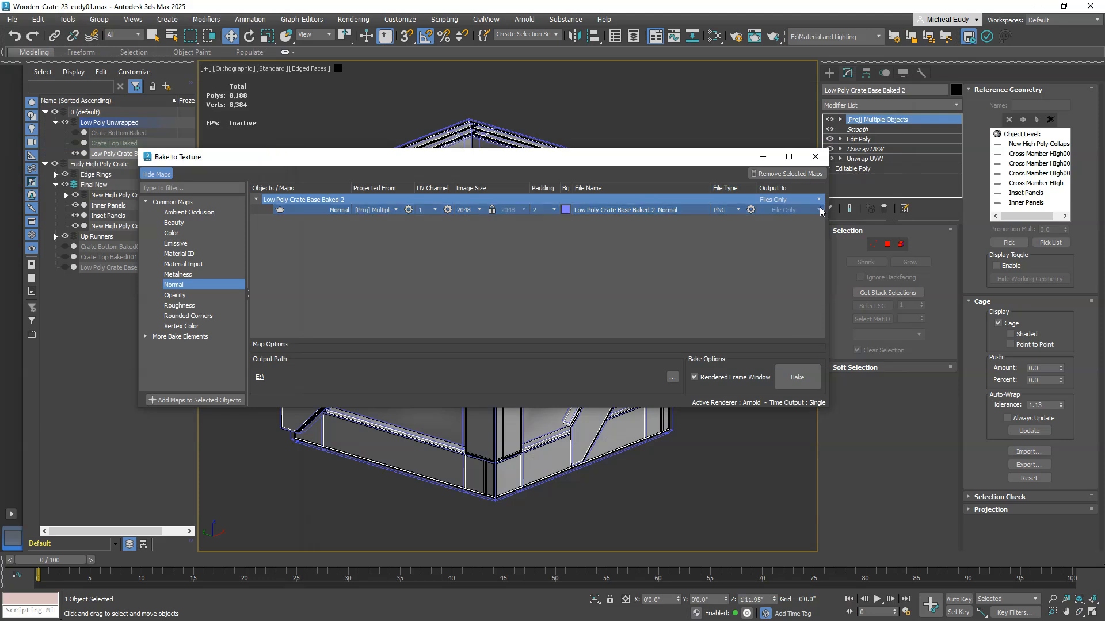
{"action": "left_click", "coordinate": [814, 156]}
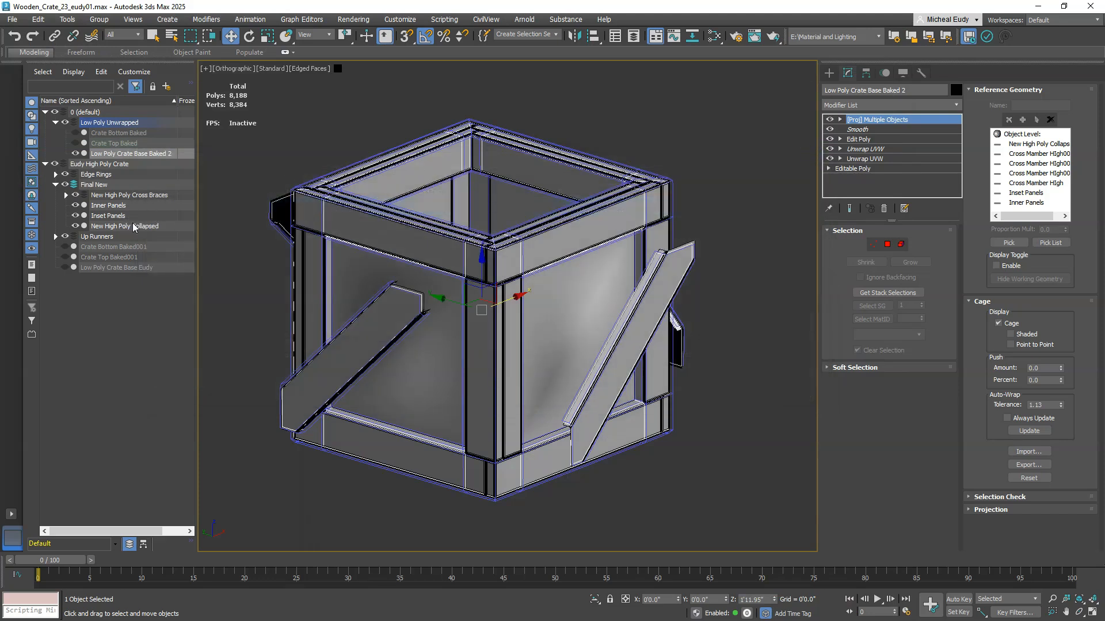
Step: Turn off the low-poly crate base's Edit Poly modifier to return its braces, and hide the Eudy High Poly Crate layer
{"action": "left_click", "coordinate": [863, 139]}
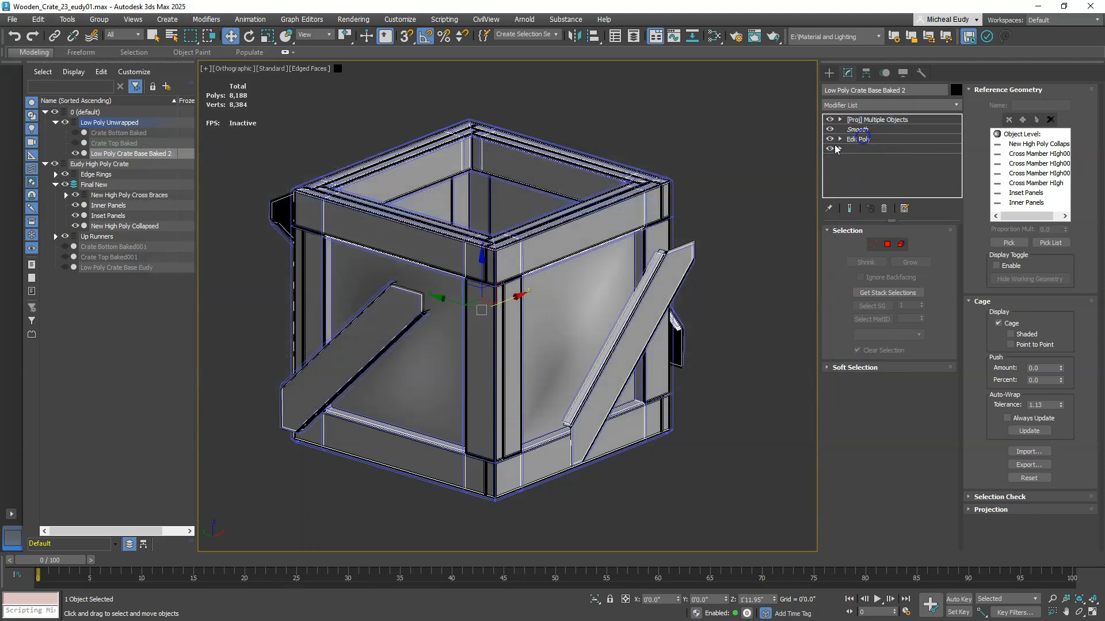
{"action": "left_click", "coordinate": [756, 126]}
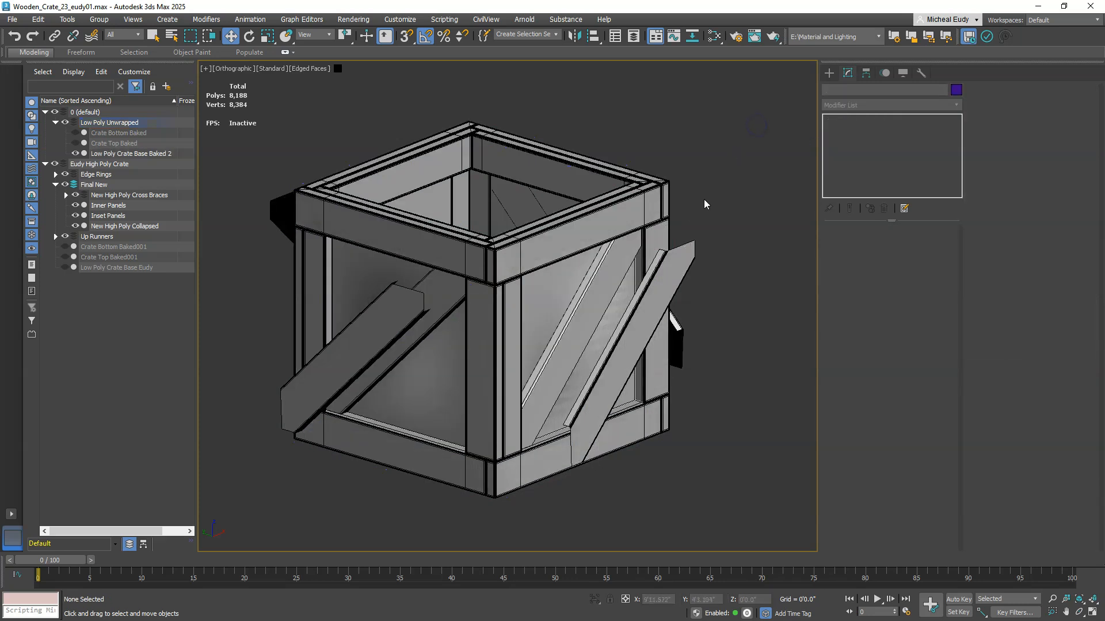
{"action": "left_click", "coordinate": [55, 164]}
Step: Select Low Poly Crate Base Baked 2 and toggle its visibility to check that it is the crate on display
{"action": "scroll", "coordinate": [575, 245], "scroll_direction": "up", "scroll_amount": 6}
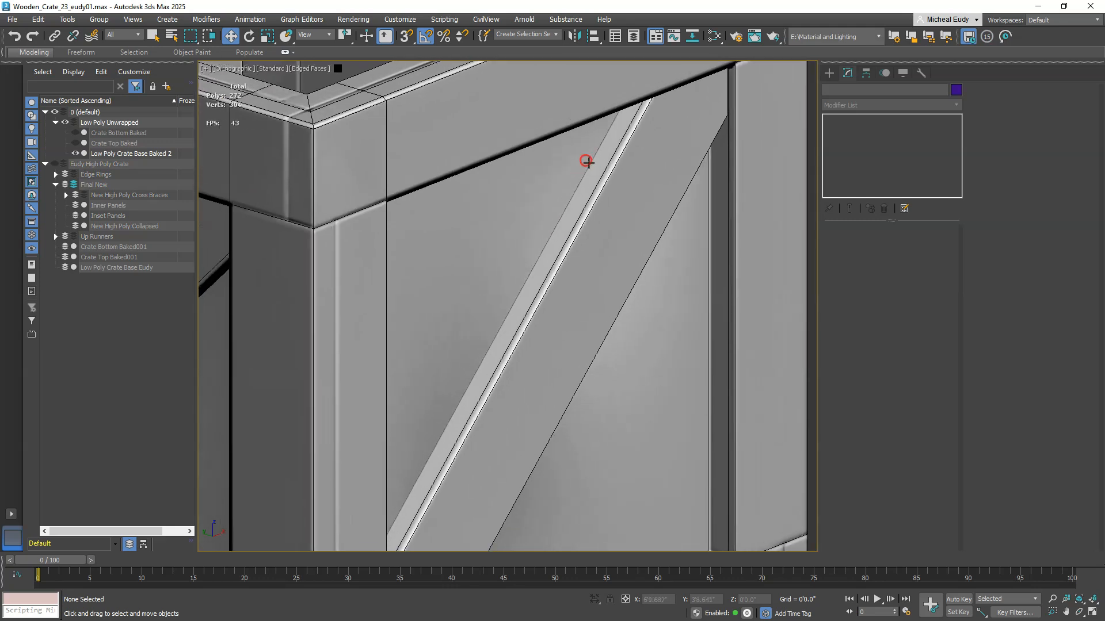
{"action": "scroll", "coordinate": [558, 298], "scroll_direction": "down", "scroll_amount": 3}
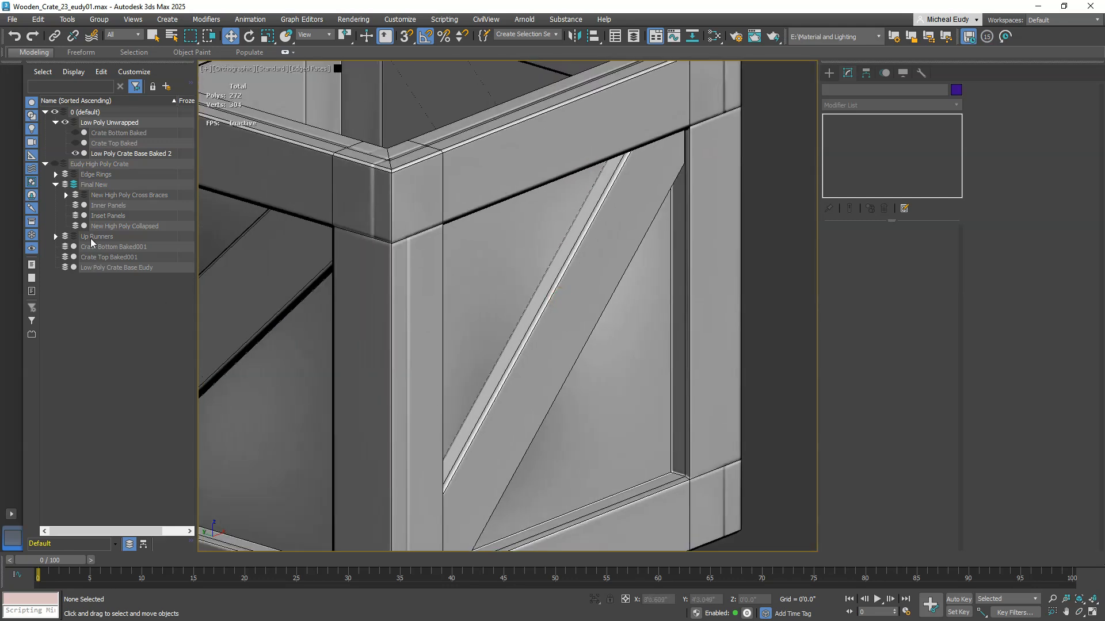
{"action": "scroll", "coordinate": [451, 218], "scroll_direction": "down", "scroll_amount": 2}
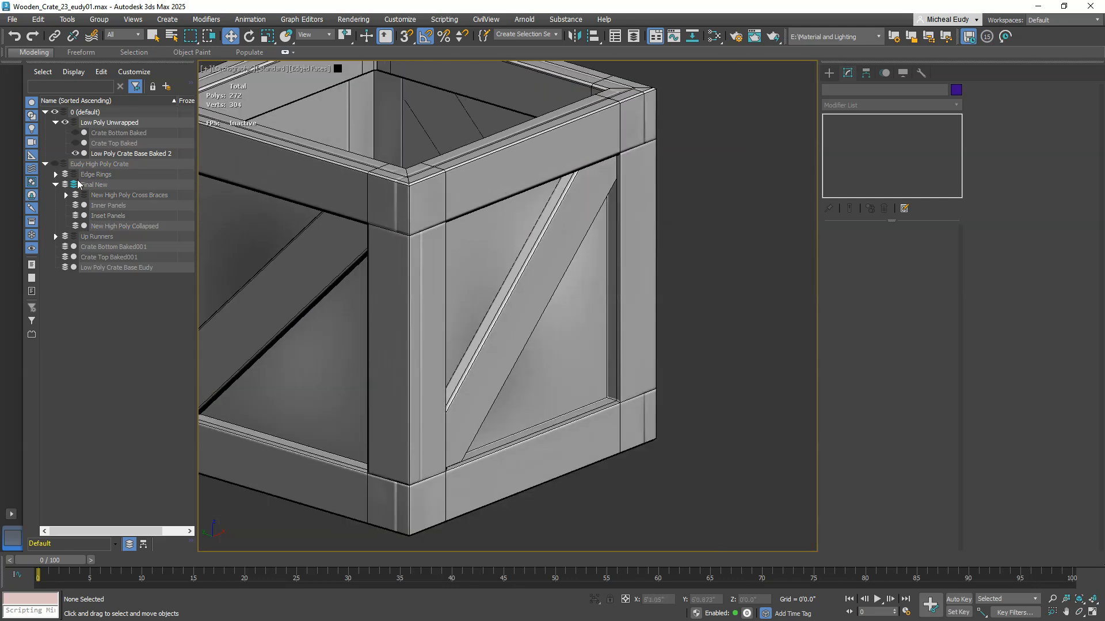
{"action": "left_click", "coordinate": [109, 153]}
{"action": "left_click", "coordinate": [75, 154]}
{"action": "left_click", "coordinate": [75, 153]}
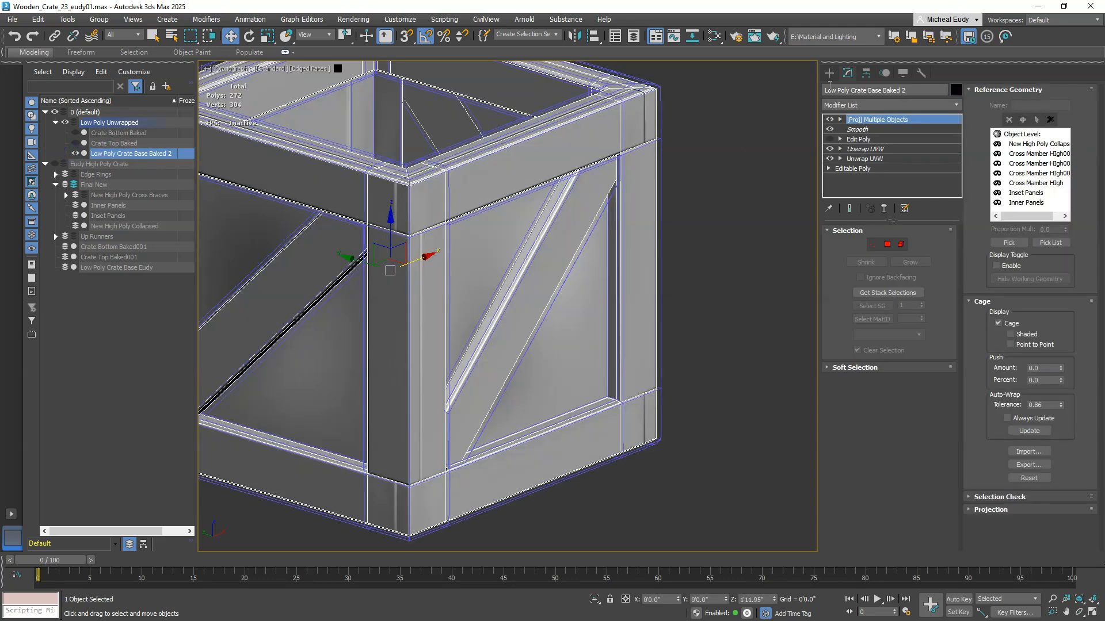
Step: Take the projection cage out of view and examine the baked edges where the diagonal braces meet the frame
{"action": "left_click", "coordinate": [827, 72]}
{"action": "scroll", "coordinate": [468, 252], "scroll_direction": "up", "scroll_amount": 2}
{"action": "middle_click_drag", "start_coordinate": [470, 254], "coordinate": [652, 235]}
{"action": "scroll", "coordinate": [499, 264], "scroll_direction": "up", "scroll_amount": 5}
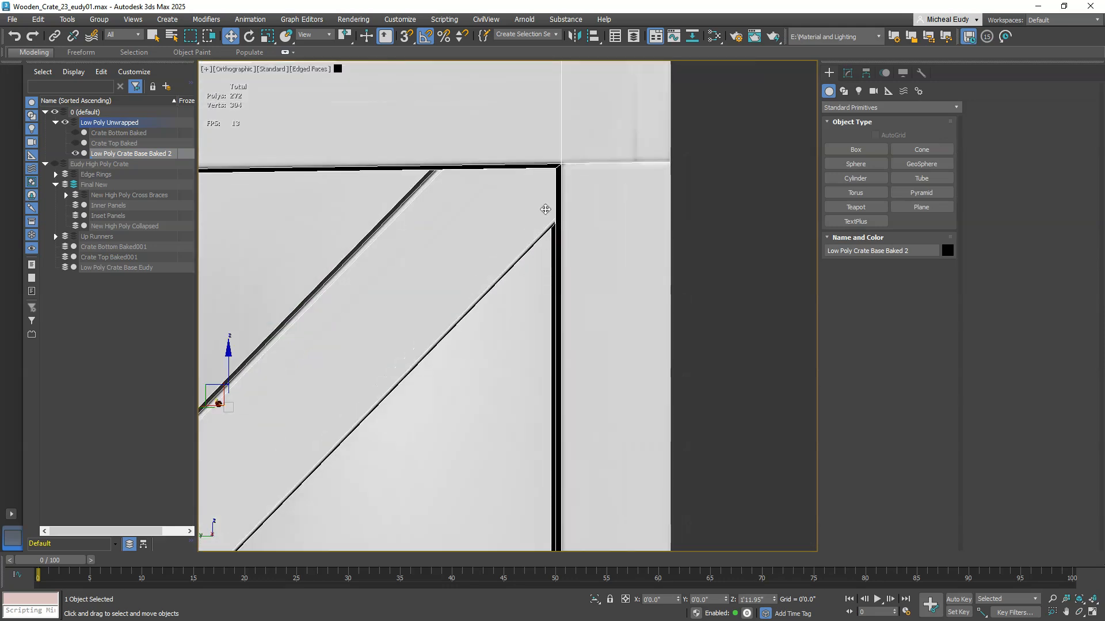
{"action": "scroll", "coordinate": [540, 206], "scroll_direction": "up", "scroll_amount": 4}
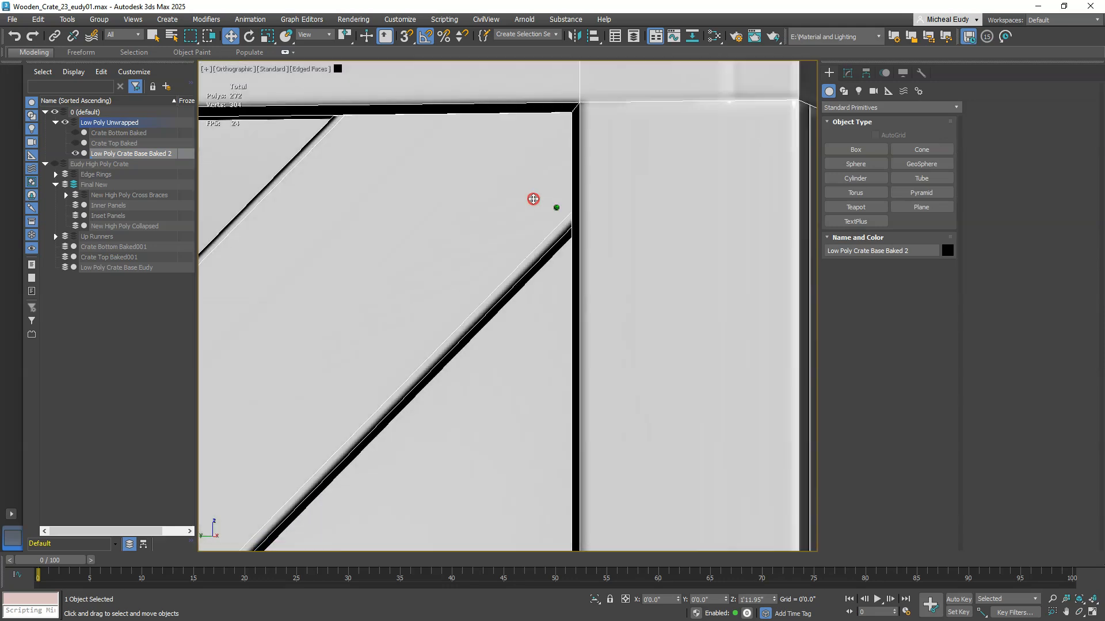
{"action": "scroll", "coordinate": [538, 190], "scroll_direction": "down", "scroll_amount": 4}
{"action": "scroll", "coordinate": [476, 352], "scroll_direction": "up", "scroll_amount": 5}
{"action": "middle_click_drag", "start_coordinate": [306, 406], "coordinate": [392, 353], "text": "alt"}
{"action": "scroll", "coordinate": [344, 418], "scroll_direction": "up", "scroll_amount": 3}
{"action": "scroll", "coordinate": [379, 365], "scroll_direction": "up", "scroll_amount": 3}
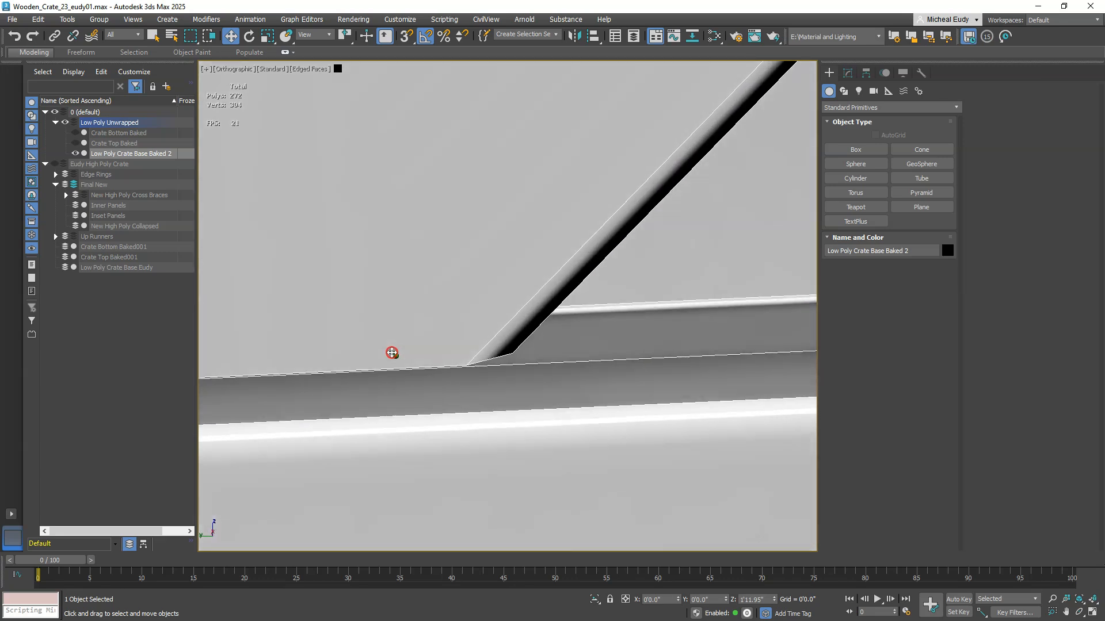
{"action": "scroll", "coordinate": [456, 256], "scroll_direction": "down", "scroll_amount": 5}
{"action": "middle_click_drag", "start_coordinate": [456, 256], "coordinate": [597, 432]}
{"action": "scroll", "coordinate": [478, 311], "scroll_direction": "down", "scroll_amount": 4}
{"action": "scroll", "coordinate": [535, 373], "scroll_direction": "up", "scroll_amount": 4}
{"action": "scroll", "coordinate": [535, 373], "scroll_direction": "up", "scroll_amount": 4}
{"action": "middle_click_drag", "start_coordinate": [482, 416], "coordinate": [479, 328], "text": "alt"}
{"action": "scroll", "coordinate": [467, 227], "scroll_direction": "down", "scroll_amount": 8}
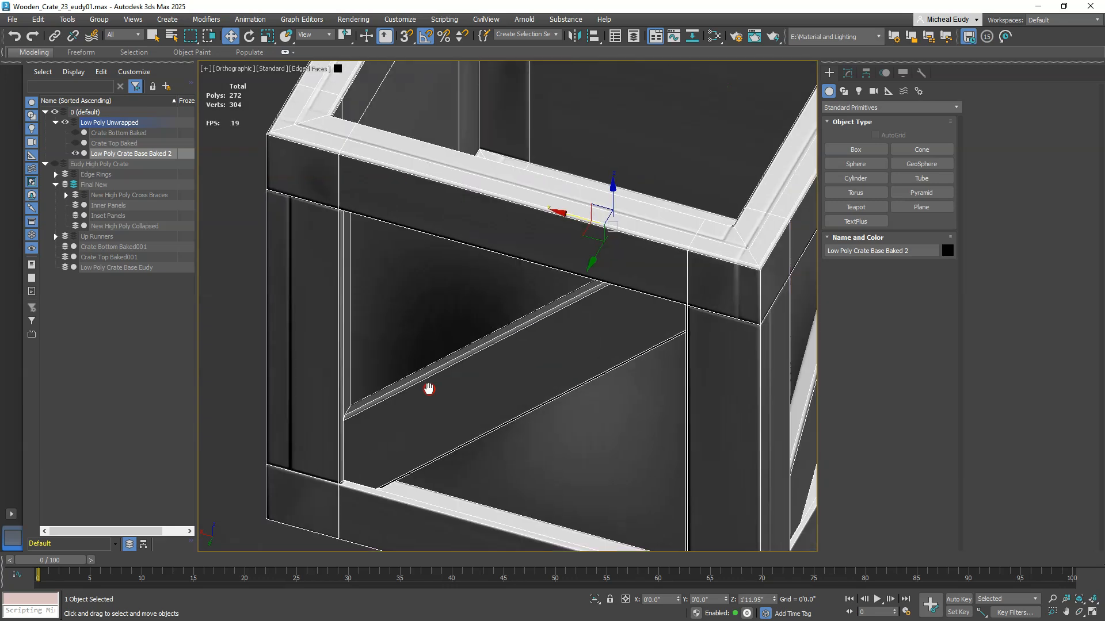
Step: Assign a plain PBR Metal/Rough material without a normal map to the low-poly crate base
{"action": "scroll", "coordinate": [518, 351], "scroll_direction": "up", "scroll_amount": 3}
{"action": "scroll", "coordinate": [538, 338], "scroll_direction": "down", "scroll_amount": 4}
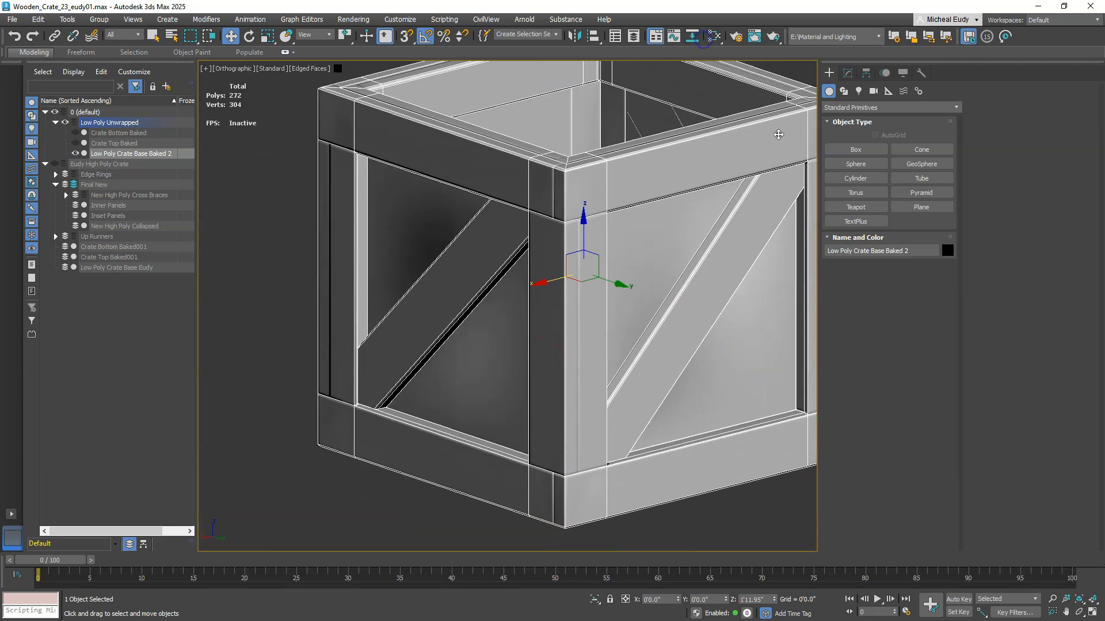
{"action": "left_click", "coordinate": [714, 36]}
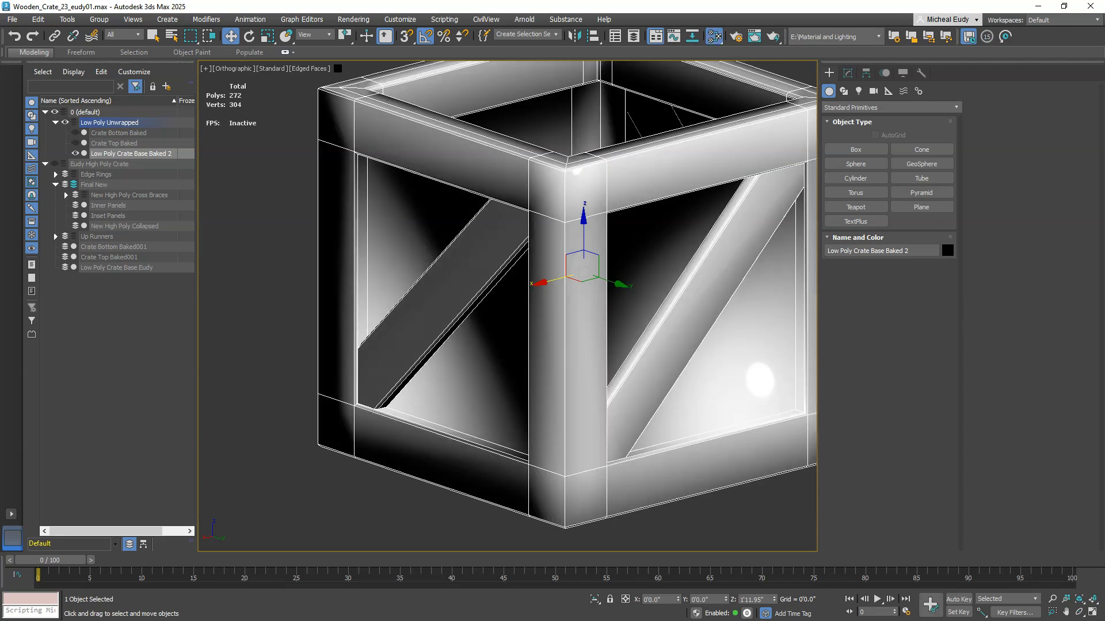
Step: Turn off the Smooth modifier on Low Poly Crate Base Baked 2
{"action": "left_click", "coordinate": [847, 75]}
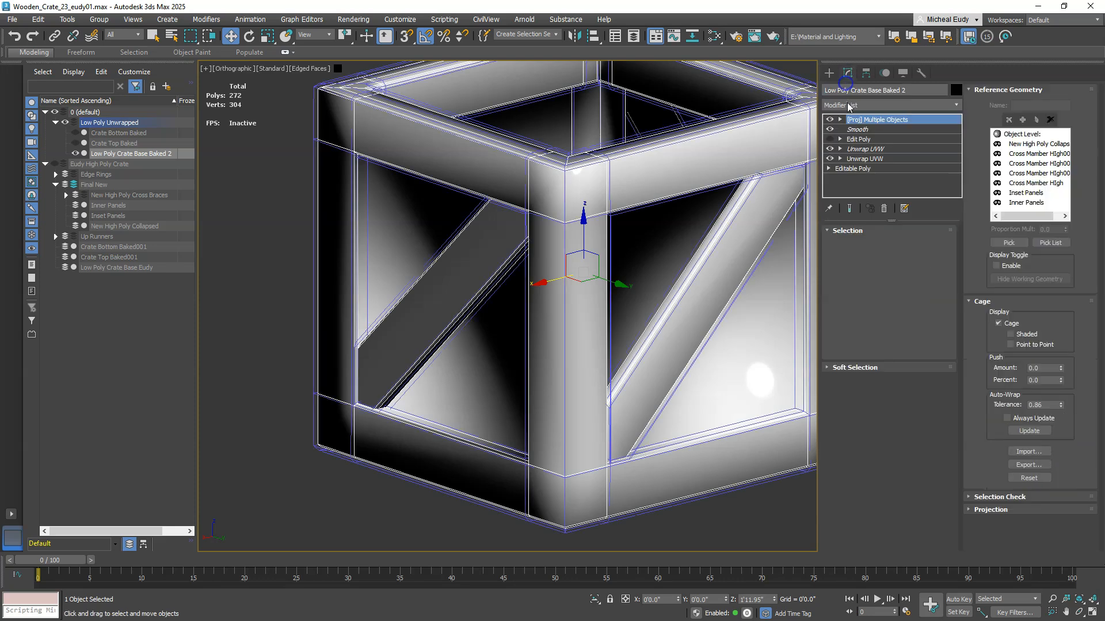
{"action": "left_click", "coordinate": [829, 130]}
{"action": "middle_click_drag", "start_coordinate": [774, 158], "coordinate": [550, 214]}
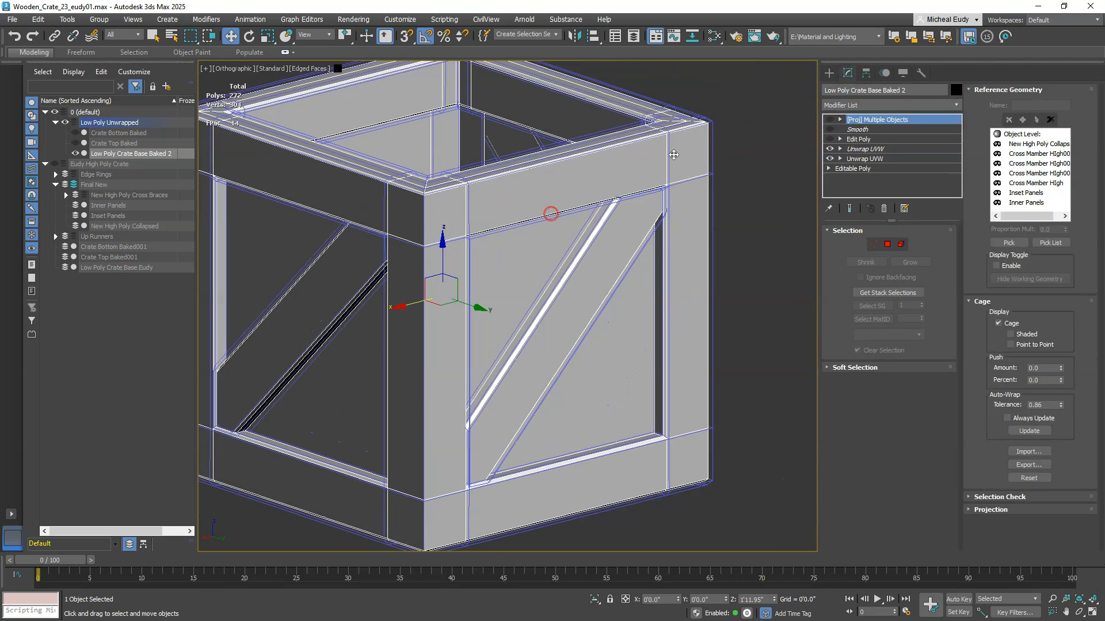
Step: Take the projection cage out of view and examine the unsmoothed crate's frame, braces and corners from several sides
{"action": "left_click", "coordinate": [829, 73]}
{"action": "middle_click_drag", "start_coordinate": [678, 236], "coordinate": [606, 317], "text": "alt"}
{"action": "middle_click_drag", "start_coordinate": [324, 386], "coordinate": [523, 301]}
{"action": "middle_click_drag", "start_coordinate": [461, 358], "coordinate": [531, 348], "text": "alt"}
{"action": "middle_click_drag", "start_coordinate": [298, 405], "coordinate": [544, 410]}
{"action": "middle_click_drag", "start_coordinate": [372, 396], "coordinate": [388, 422], "text": "alt"}
{"action": "middle_click_drag", "start_coordinate": [462, 258], "coordinate": [491, 257]}
{"action": "scroll", "coordinate": [491, 257], "scroll_direction": "up", "scroll_amount": 2}
{"action": "scroll", "coordinate": [674, 135], "scroll_direction": "up", "scroll_amount": 2}
{"action": "mouse_move", "coordinate": [674, 134]}
{"action": "middle_mouse_down"}
{"action": "mouse_move", "coordinate": [575, 352]}
{"action": "mouse_move", "coordinate": [646, 291]}
{"action": "mouse_move", "coordinate": [666, 292]}
{"action": "middle_mouse_up"}
{"action": "scroll", "coordinate": [526, 406], "scroll_direction": "down", "scroll_amount": 3}
{"action": "middle_click_drag", "start_coordinate": [434, 512], "coordinate": [584, 274]}
{"action": "scroll", "coordinate": [449, 414], "scroll_direction": "down", "scroll_amount": 2}
{"action": "middle_click_drag", "start_coordinate": [394, 475], "coordinate": [527, 385]}
{"action": "scroll", "coordinate": [501, 363], "scroll_direction": "up", "scroll_amount": 2}
{"action": "middle_click_drag", "start_coordinate": [425, 410], "coordinate": [722, 385]}
{"action": "scroll", "coordinate": [641, 399], "scroll_direction": "down", "scroll_amount": 3}
{"action": "middle_click_drag", "start_coordinate": [673, 345], "coordinate": [609, 393], "text": "alt"}
{"action": "middle_click_drag", "start_coordinate": [779, 232], "coordinate": [592, 355]}
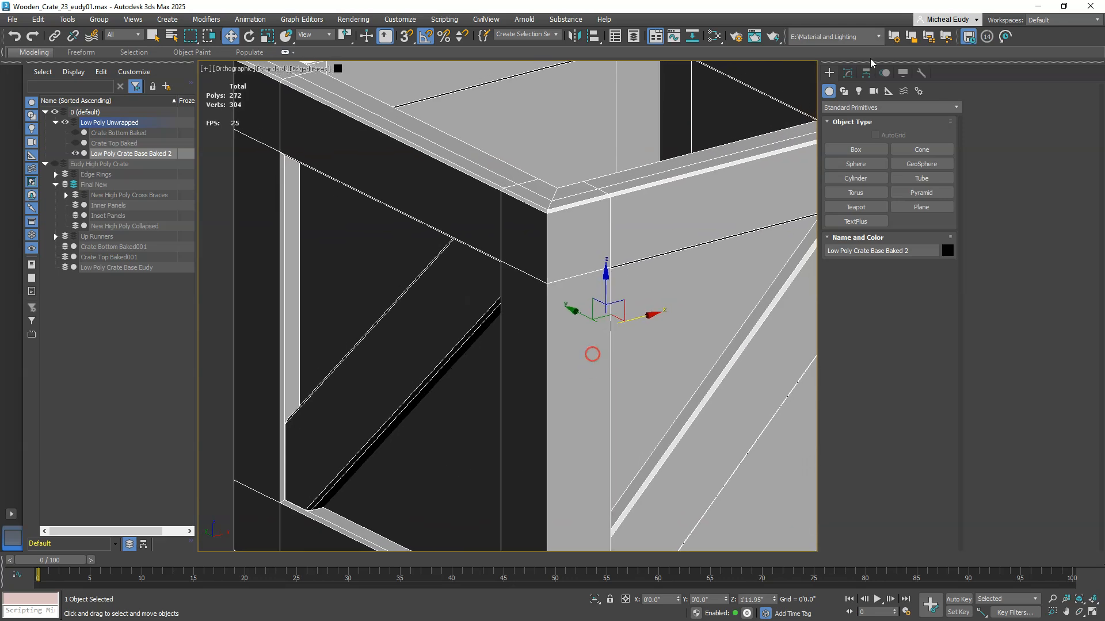
Step: Turn the crate base's Smooth modifier back on and view the whole crate without the projection cage
{"action": "left_click", "coordinate": [847, 73]}
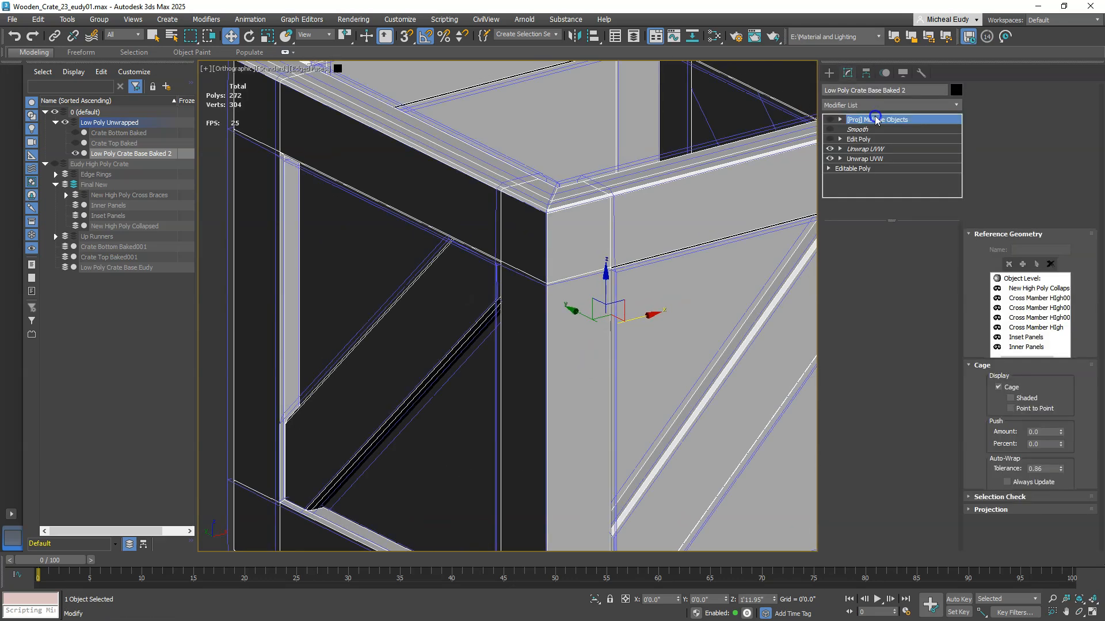
{"action": "left_click", "coordinate": [830, 129]}
{"action": "left_click", "coordinate": [868, 128]}
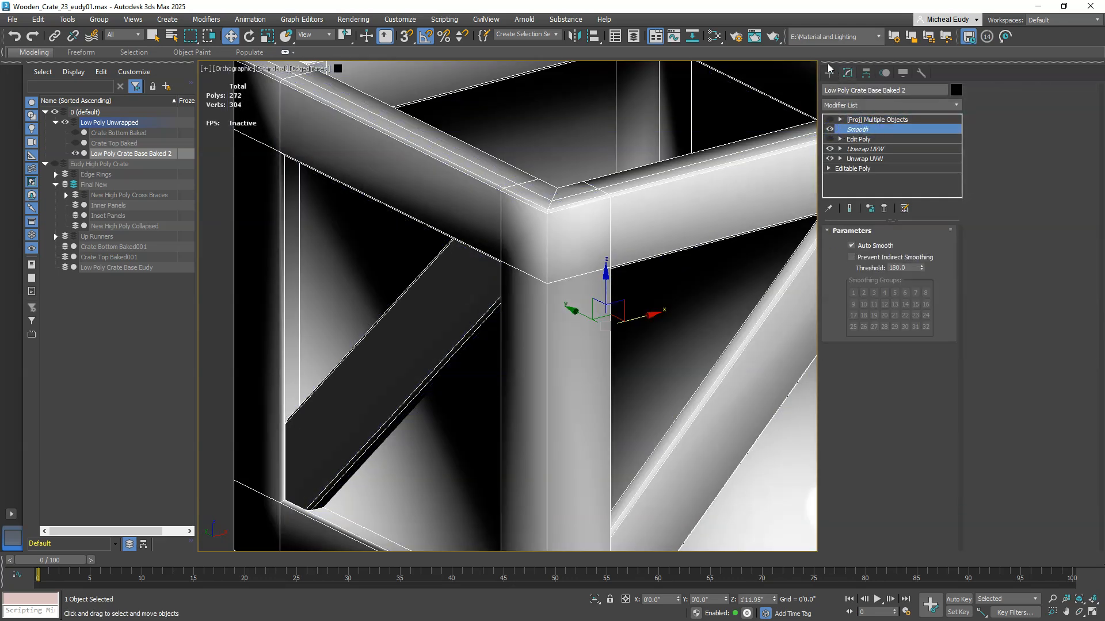
{"action": "left_click", "coordinate": [829, 72]}
{"action": "scroll", "coordinate": [643, 240], "scroll_direction": "down", "scroll_amount": 5}
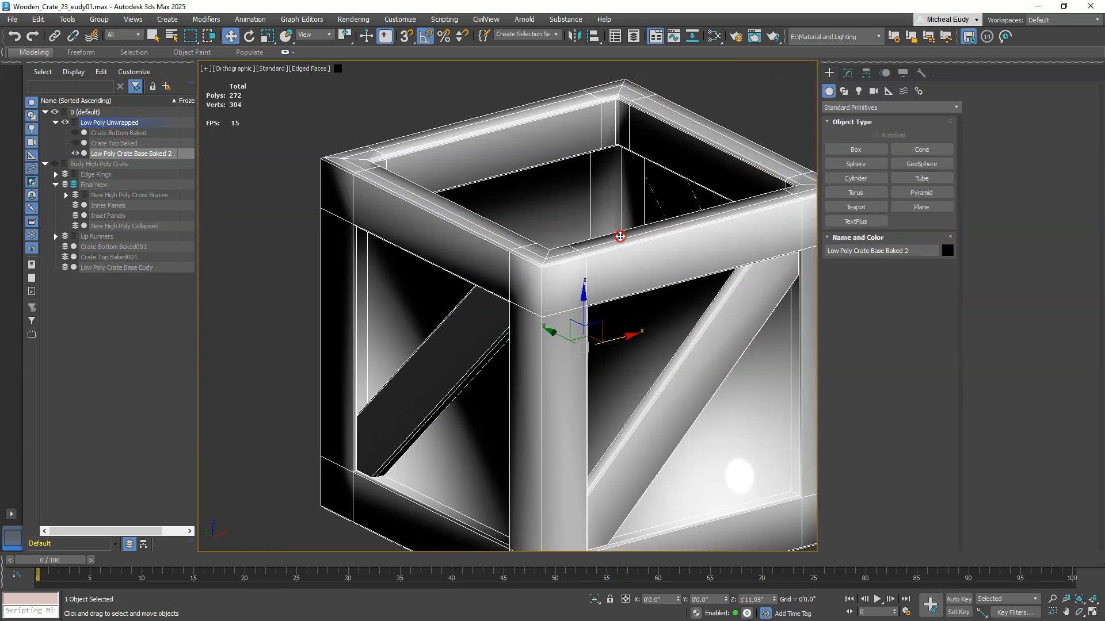
Step: Assign Material #41 to the selected crate base in the Slate Material Editor
{"action": "left_click", "coordinate": [714, 36]}
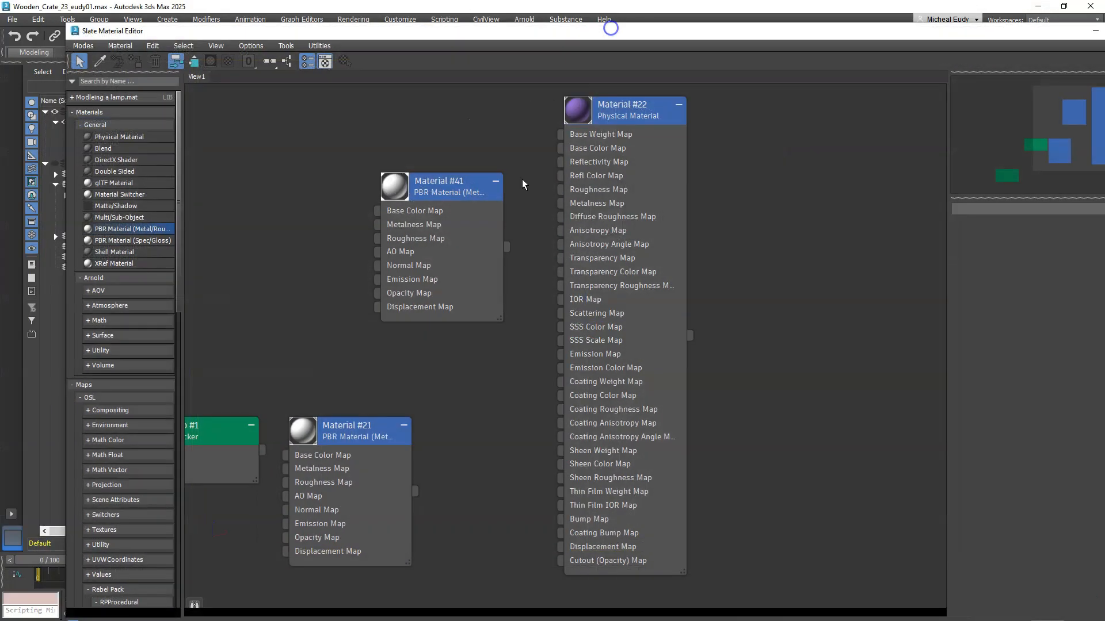
{"action": "left_click", "coordinate": [448, 195]}
{"action": "right_click", "coordinate": [447, 194]}
{"action": "left_click", "coordinate": [472, 212]}
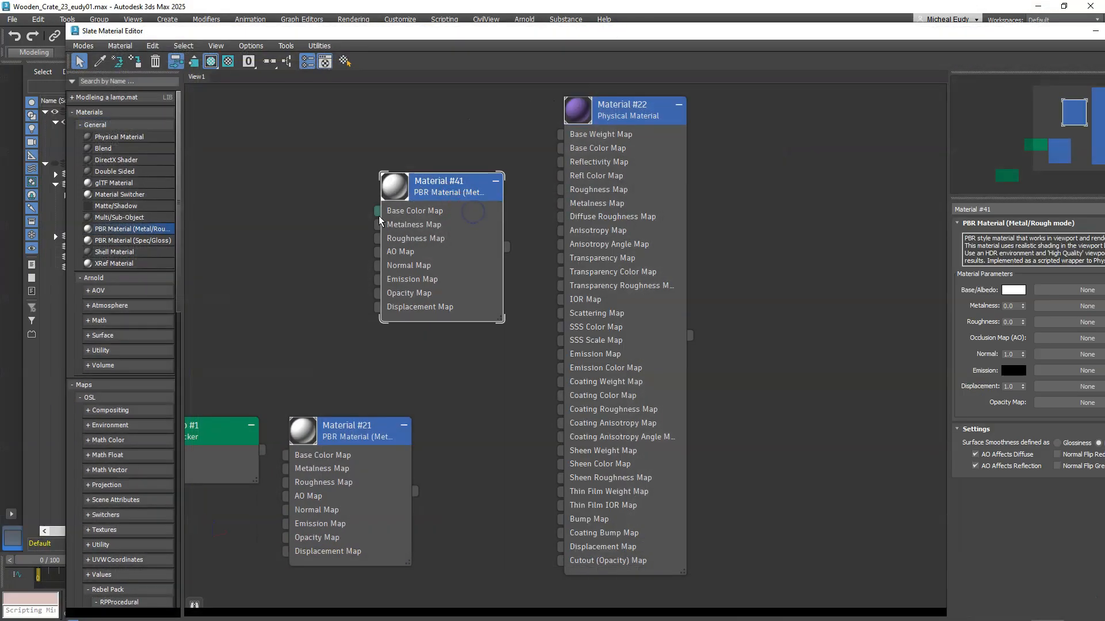
Step: Connect a Bitmap to Material #41's Normal Map input, using Low Poly Crate Base Baked 2_Normal.png
{"action": "left_click_drag", "start_coordinate": [379, 267], "coordinate": [294, 254]}
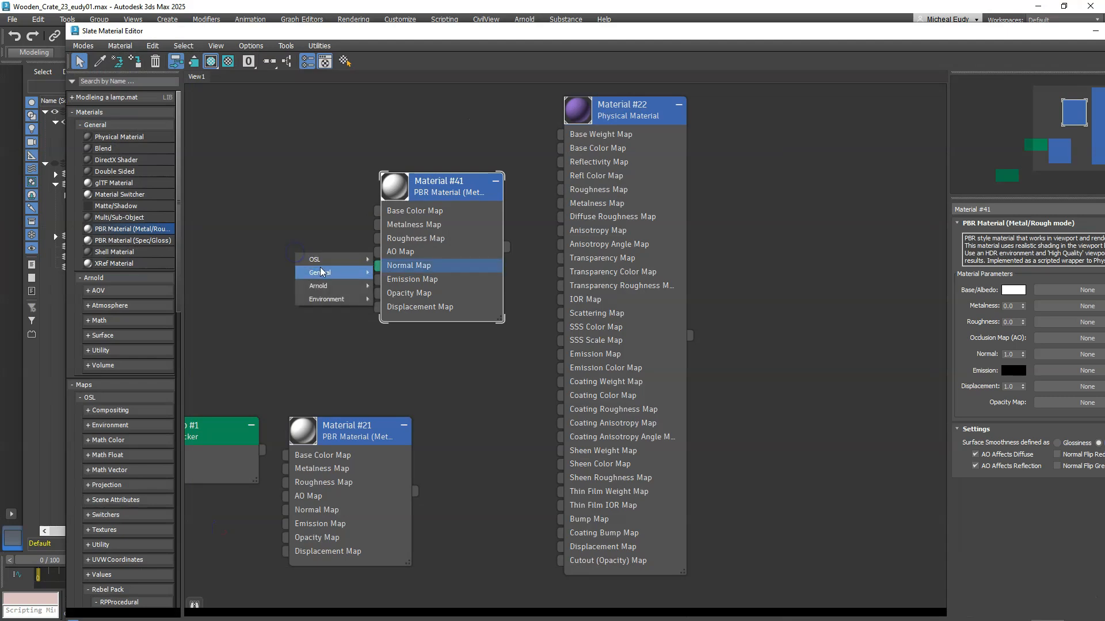
{"action": "mouse_move", "coordinate": [325, 276]}
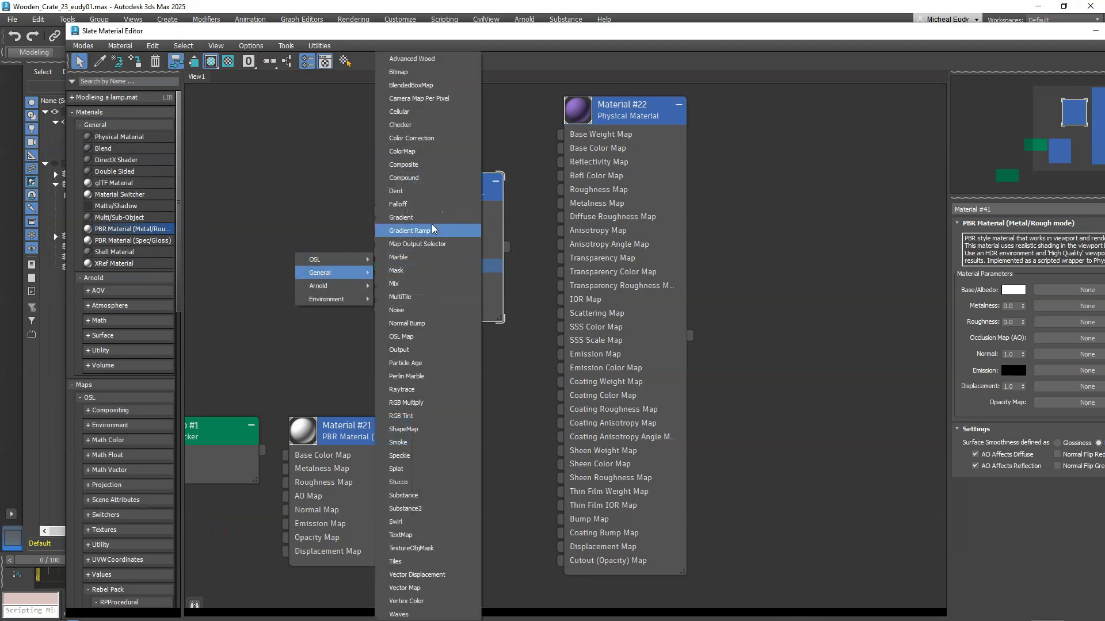
{"action": "left_click", "coordinate": [414, 73]}
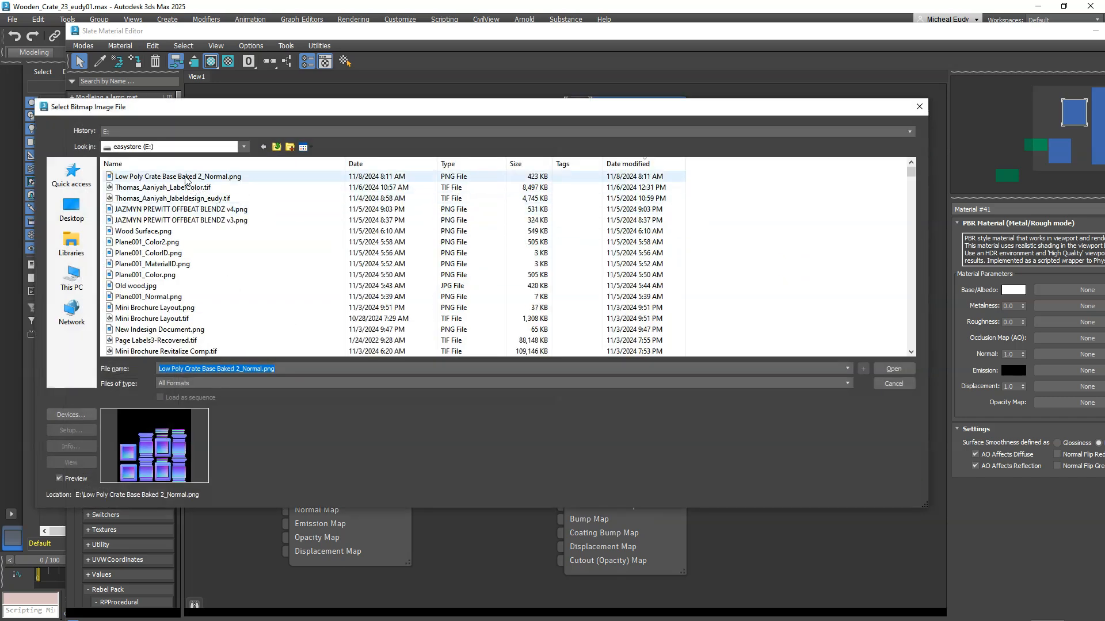
{"action": "left_click", "coordinate": [185, 176]}
{"action": "left_click", "coordinate": [879, 368]}
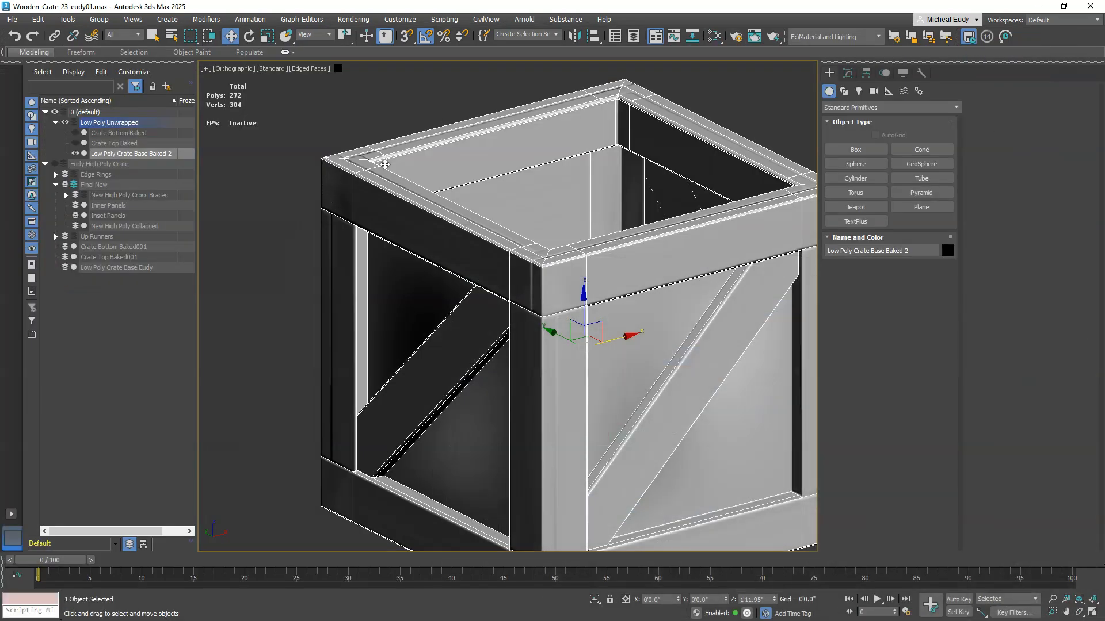
Step: Hide the edged faces, set the viewport to High Quality and view the crate from its front corner
{"action": "middle_click_drag", "start_coordinate": [439, 178], "coordinate": [378, 195]}
{"action": "key", "text": "F4"}
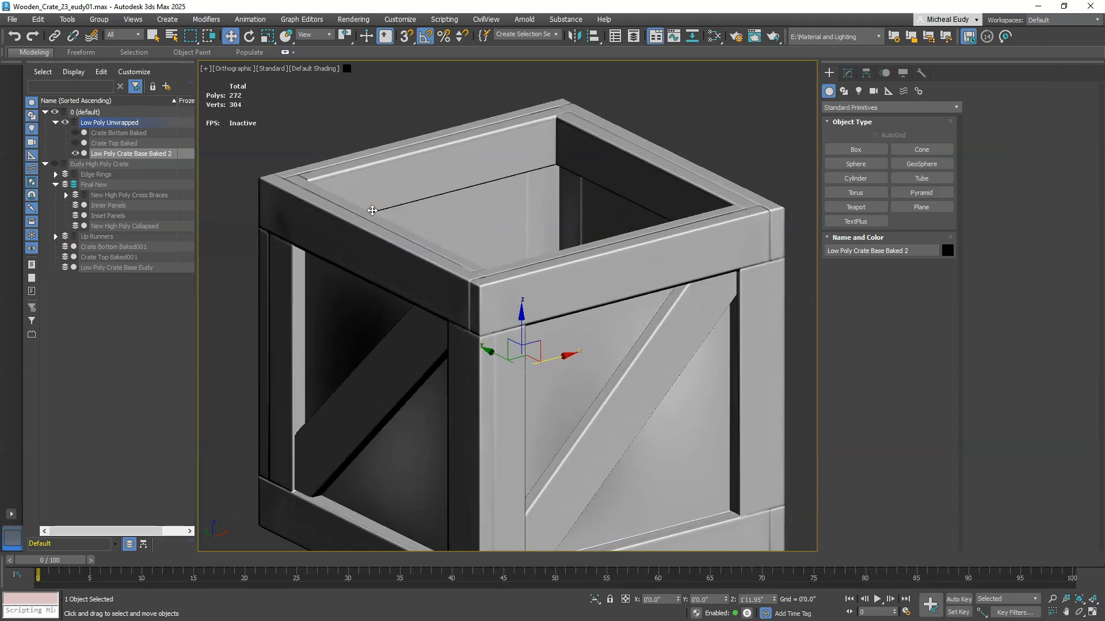
{"action": "left_click", "coordinate": [271, 69]}
{"action": "left_click", "coordinate": [307, 94]}
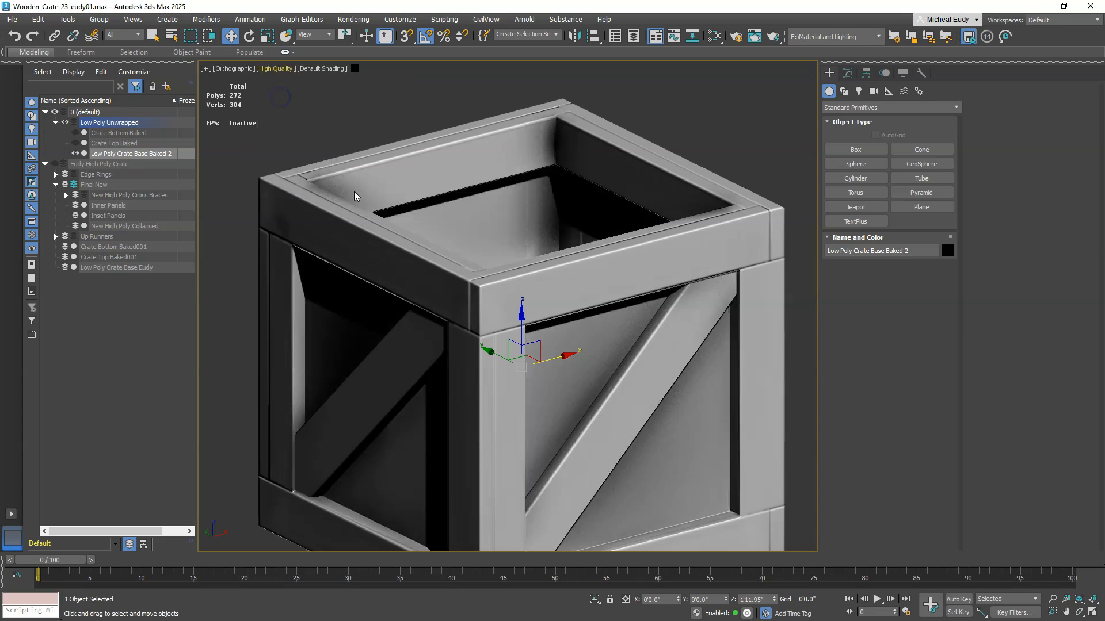
{"action": "mouse_move", "coordinate": [442, 278]}
{"action": "middle_mouse_down", "text": "alt"}
{"action": "mouse_move", "coordinate": [510, 257]}
{"action": "mouse_move", "coordinate": [506, 269]}
{"action": "mouse_move", "coordinate": [515, 241]}
{"action": "middle_mouse_up", "text": "alt"}
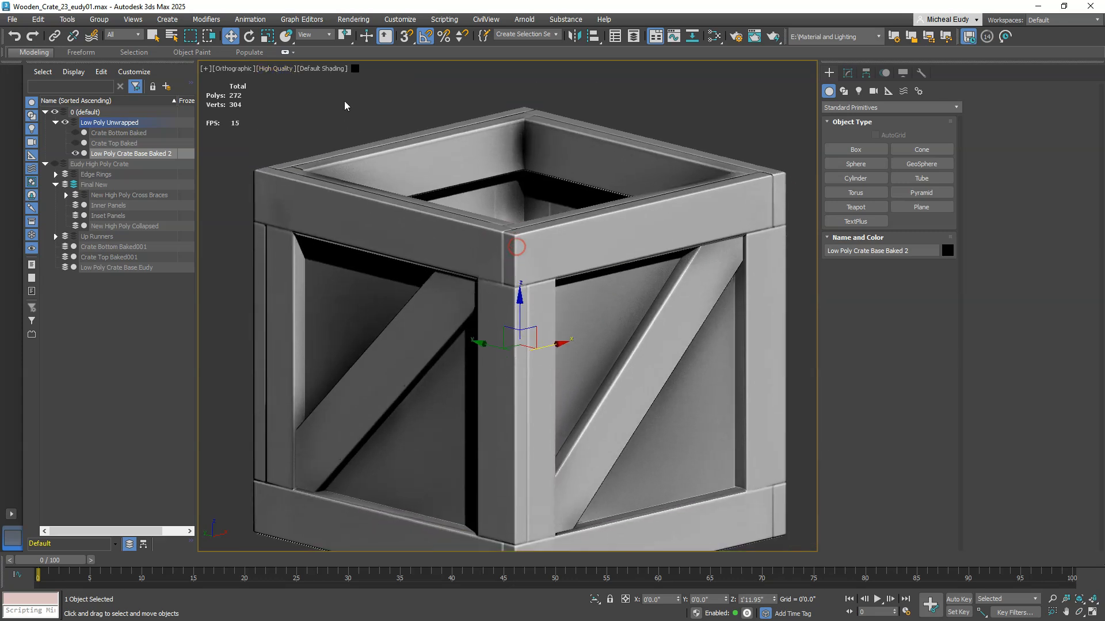
Step: Turn off ambient occlusion and shadows in the viewport's lighting settings
{"action": "left_click", "coordinate": [275, 68]}
{"action": "mouse_move", "coordinate": [299, 181]}
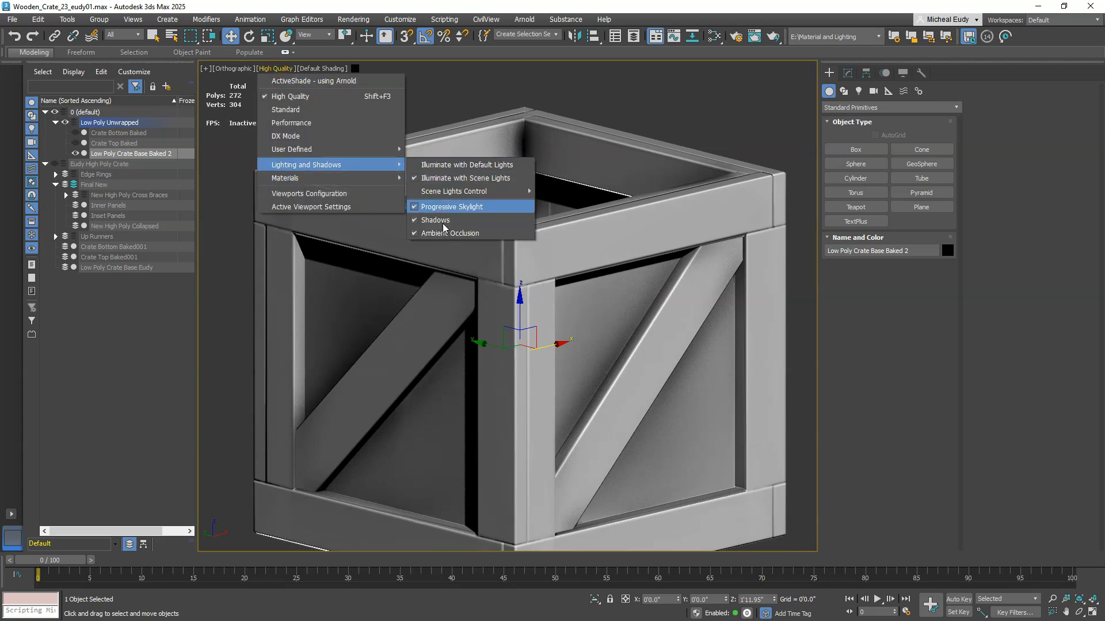
{"action": "left_click", "coordinate": [442, 234]}
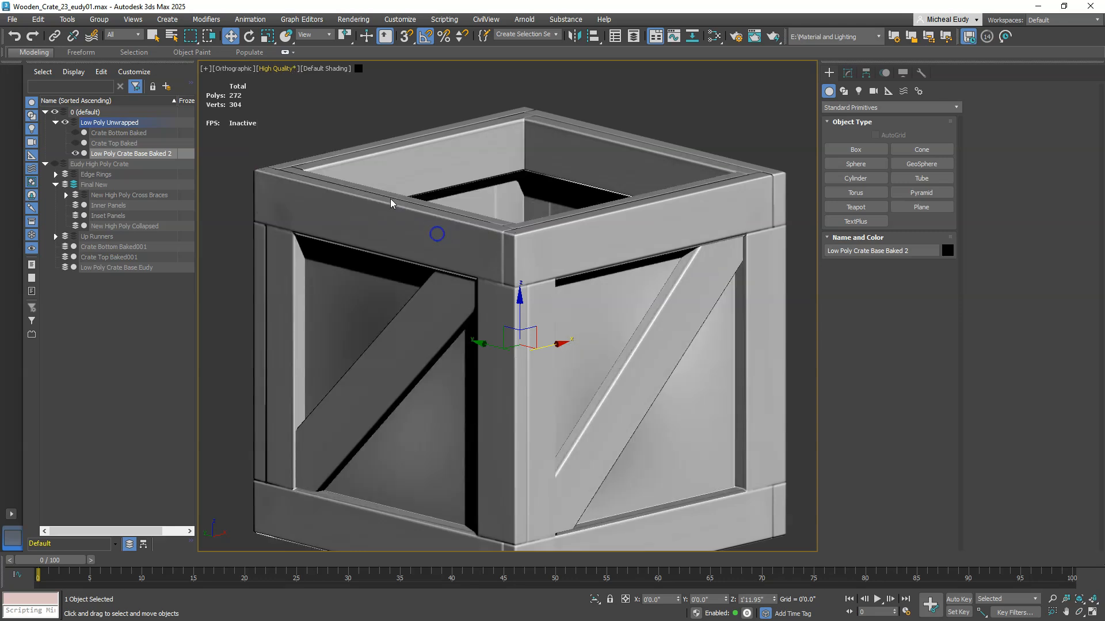
{"action": "left_click", "coordinate": [290, 70]}
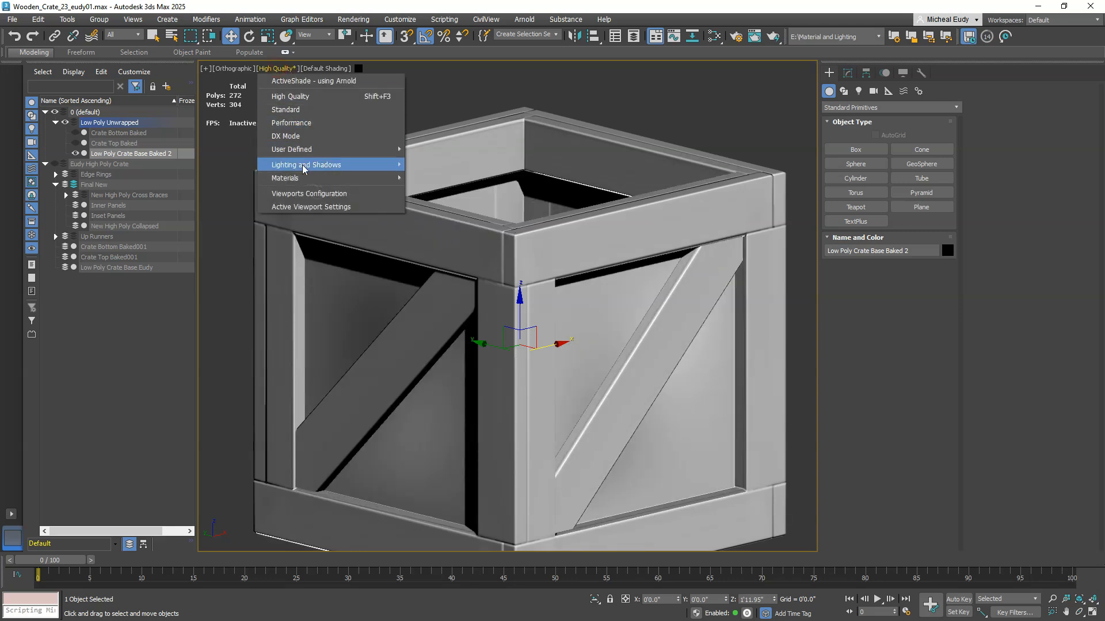
{"action": "mouse_move", "coordinate": [381, 165]}
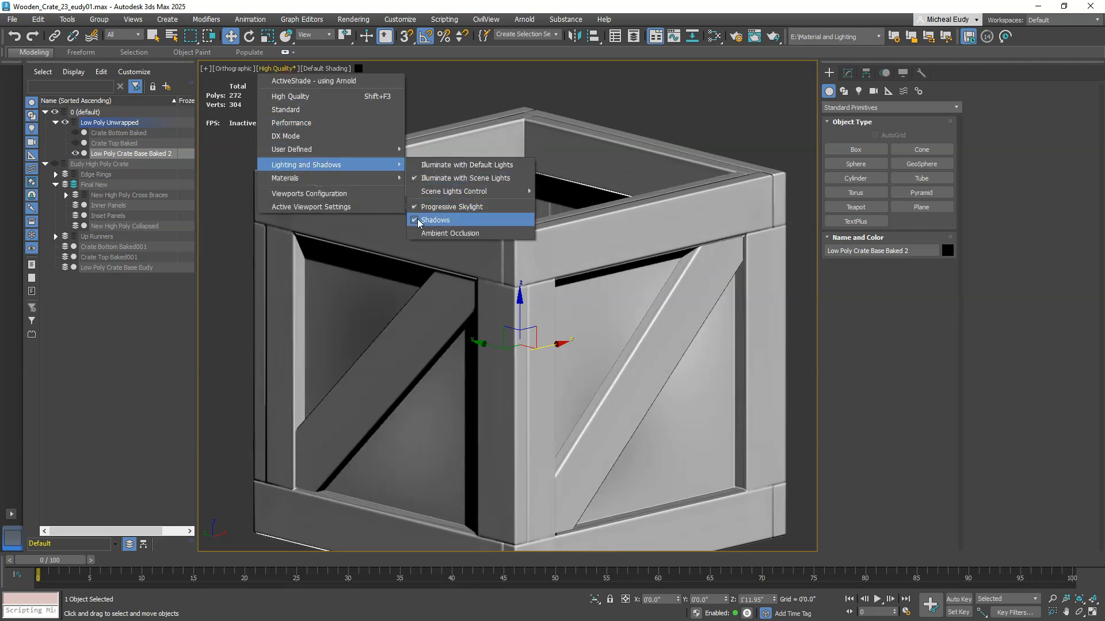
Step: Turn off shadows in the viewport's lighting settings and deselect the crate
{"action": "left_click", "coordinate": [435, 221]}
{"action": "scroll", "coordinate": [541, 249], "scroll_direction": "up", "scroll_amount": 3}
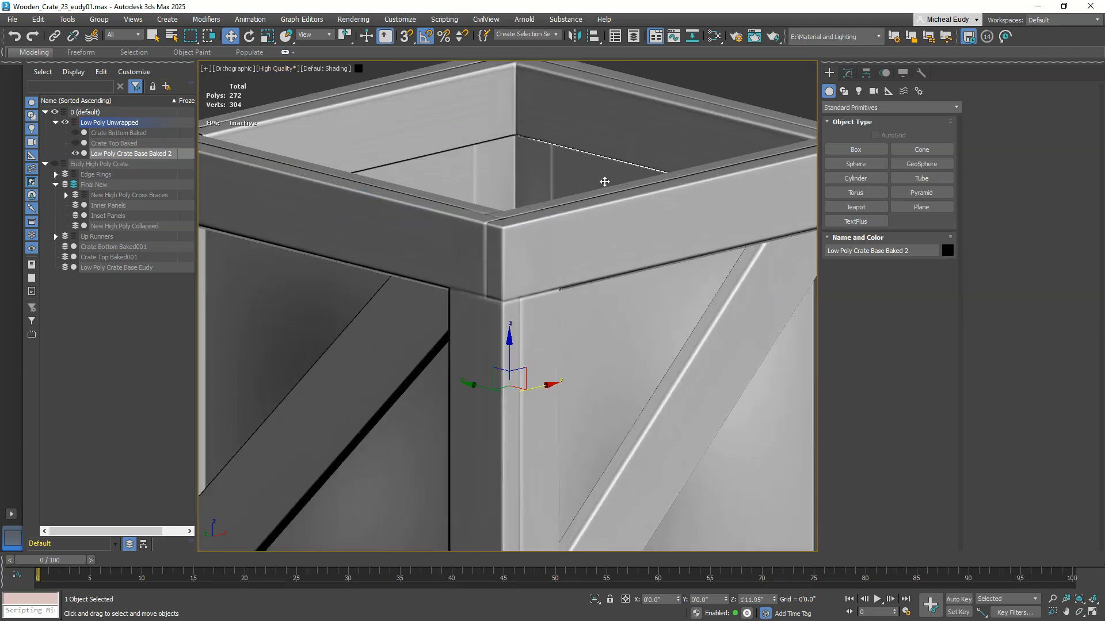
{"action": "scroll", "coordinate": [604, 182], "scroll_direction": "down", "scroll_amount": 3}
{"action": "key", "text": "q"}
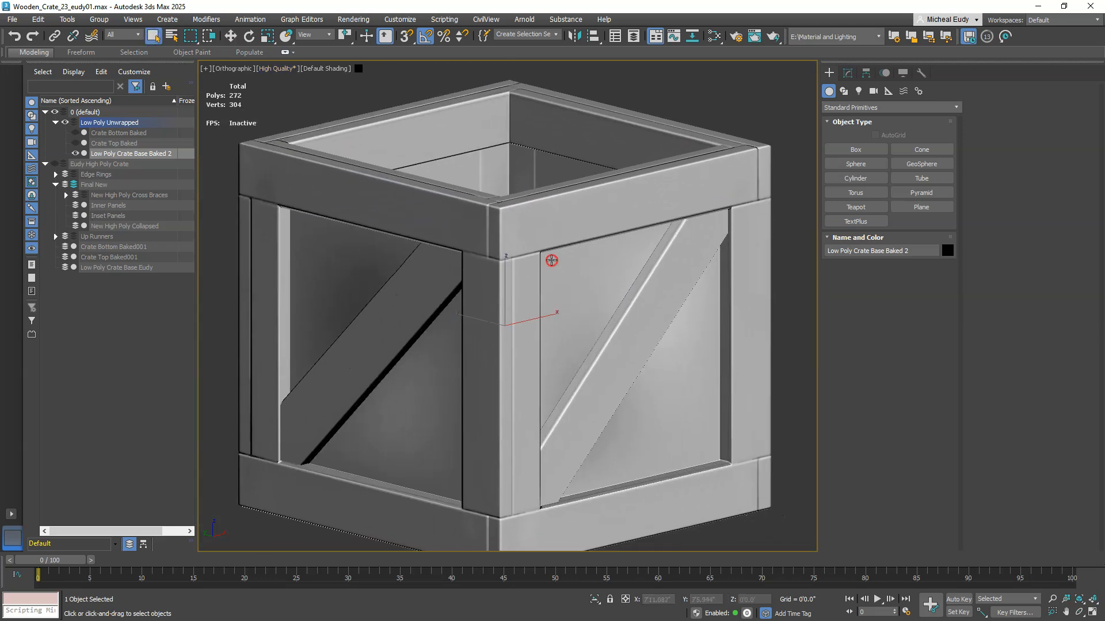
{"action": "left_click", "coordinate": [517, 325]}
{"action": "scroll", "coordinate": [506, 334], "scroll_direction": "up", "scroll_amount": 3}
{"action": "middle_click_drag", "start_coordinate": [507, 334], "coordinate": [547, 348]}
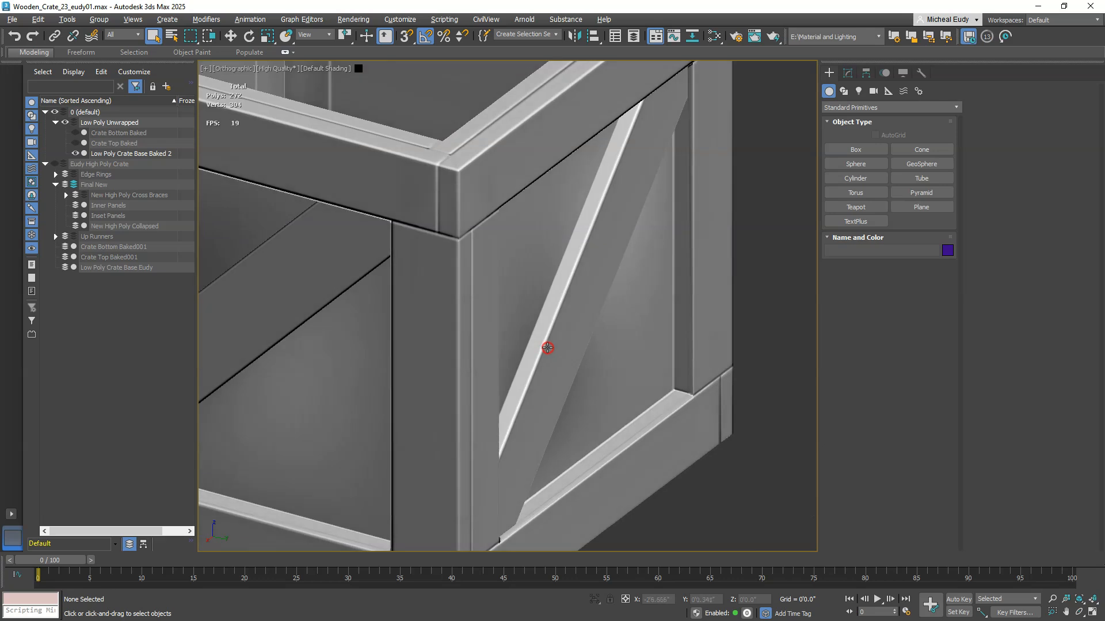
Step: Open the Slate Material Editor beside the viewport and disconnect the Map #3 bitmap from Material #41's Normal Map input
{"action": "left_click", "coordinate": [720, 38]}
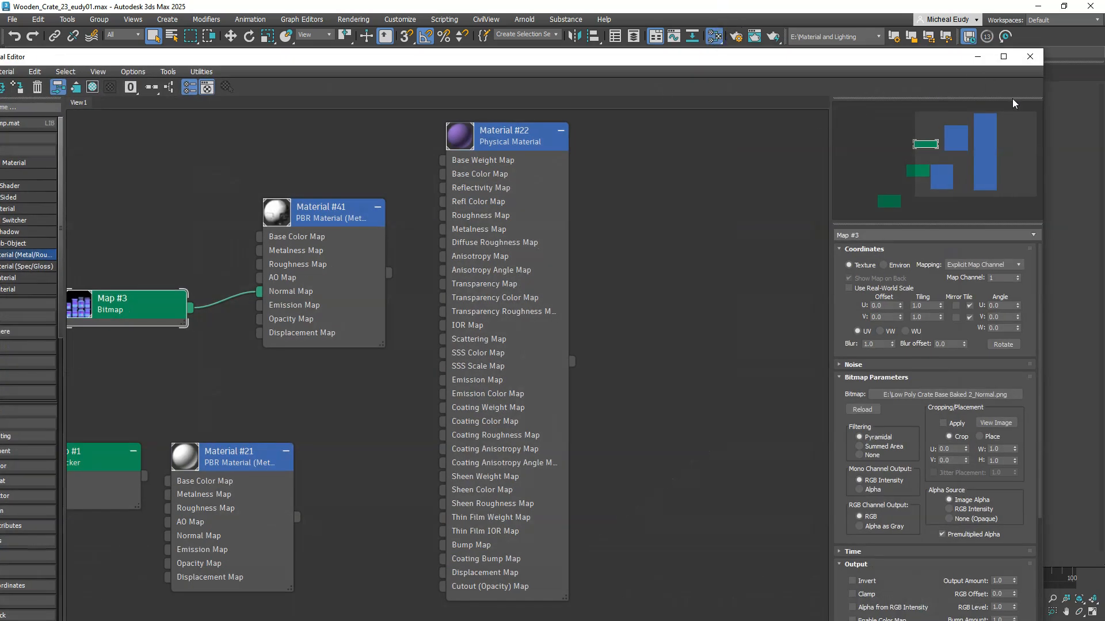
{"action": "left_click_drag", "start_coordinate": [1042, 91], "coordinate": [404, 92]}
{"action": "left_click_drag", "start_coordinate": [355, 62], "coordinate": [1051, 39]}
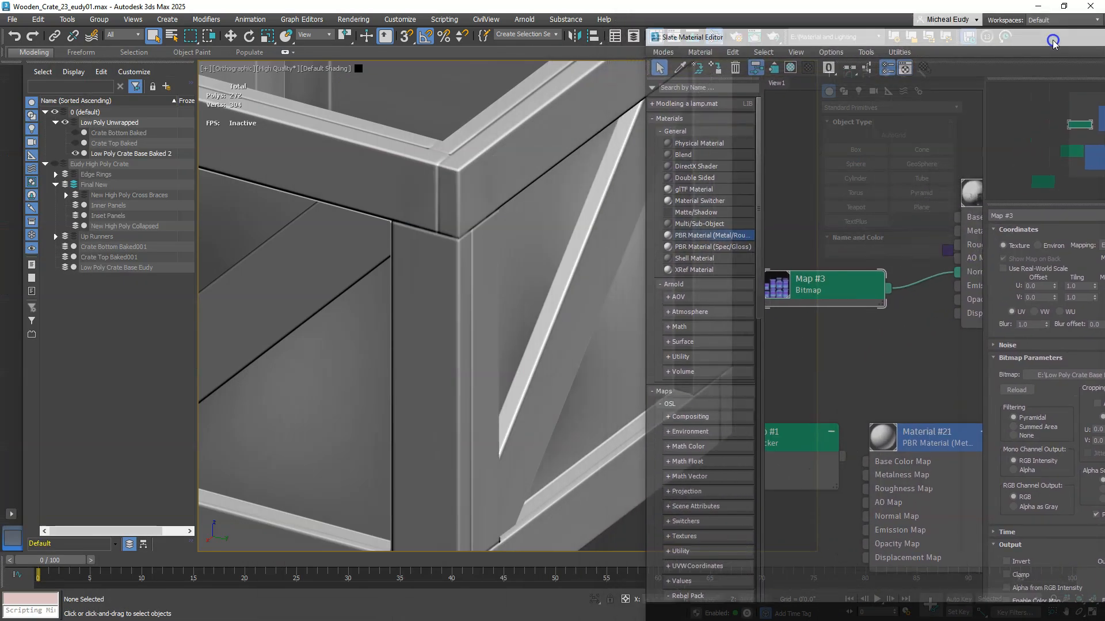
{"action": "left_click_drag", "start_coordinate": [869, 284], "coordinate": [896, 274]}
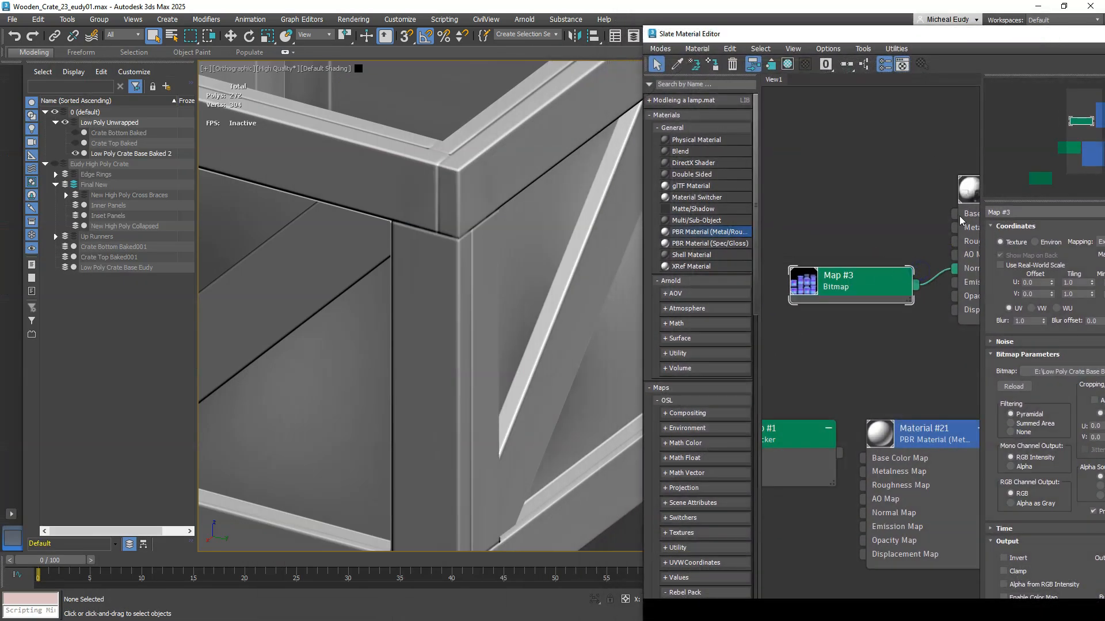
{"action": "middle_click_drag", "start_coordinate": [920, 216], "coordinate": [876, 225]}
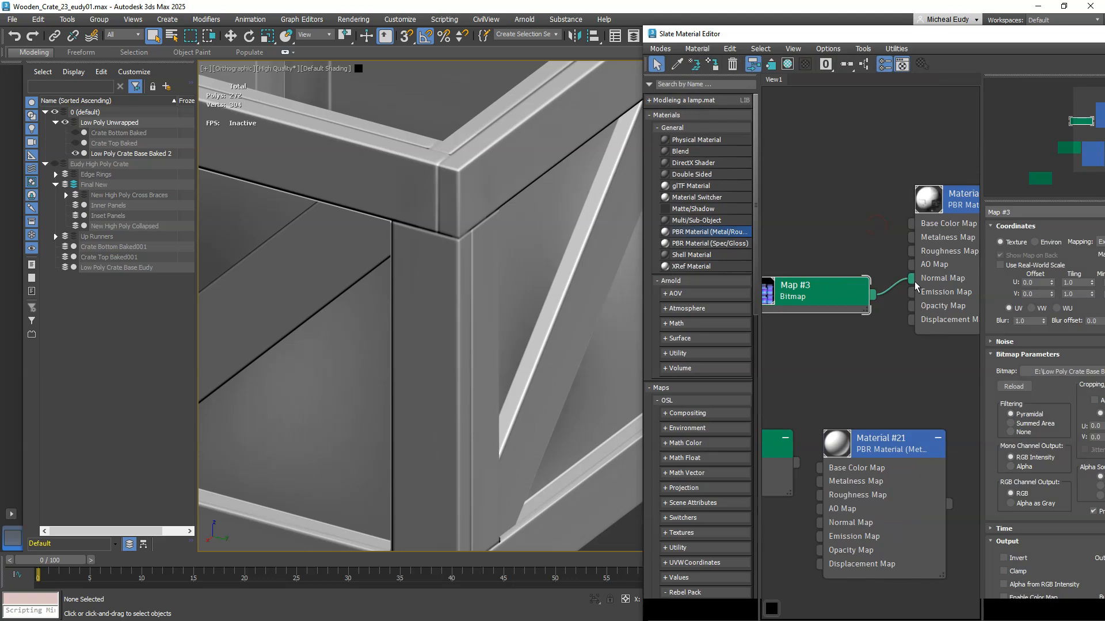
{"action": "left_click_drag", "start_coordinate": [915, 284], "coordinate": [889, 265]}
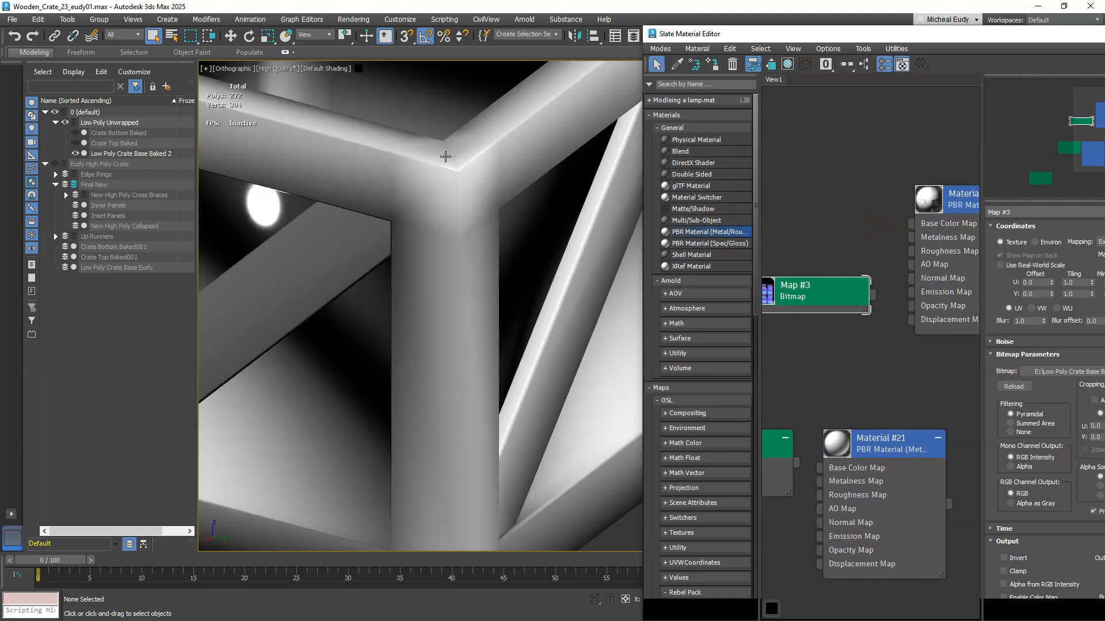
Step: Set the roughness of Material #41 to 0.63
{"action": "left_click_drag", "start_coordinate": [942, 204], "coordinate": [863, 153]}
{"action": "double_click", "coordinate": [864, 151]}
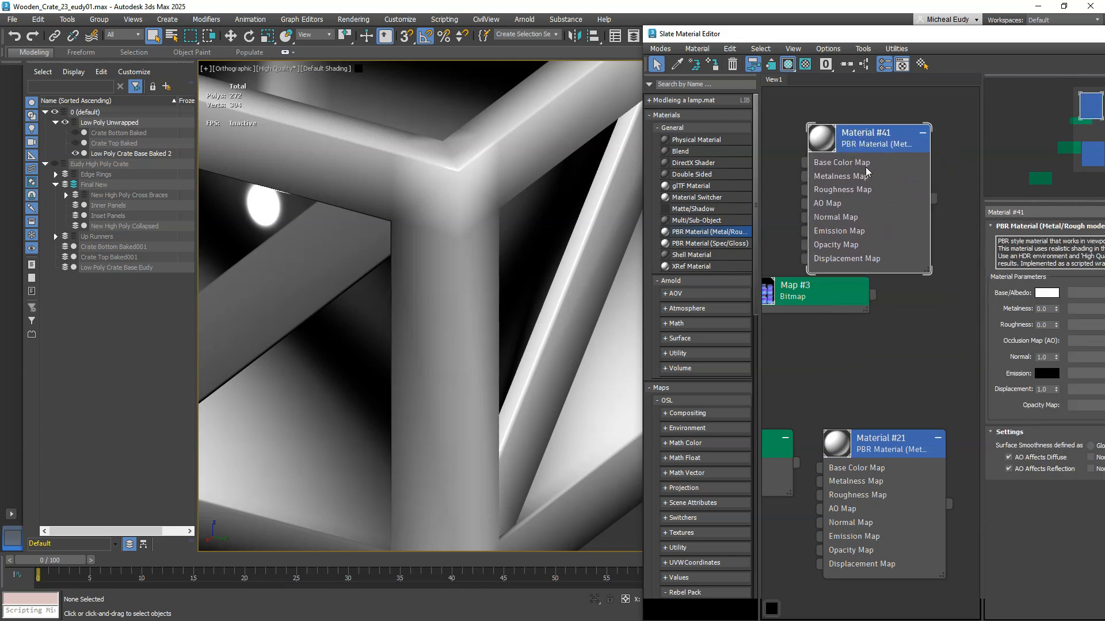
{"action": "left_click_drag", "start_coordinate": [1057, 325], "coordinate": [1063, 265]}
{"action": "left_click_drag", "start_coordinate": [1056, 325], "coordinate": [1056, 347]}
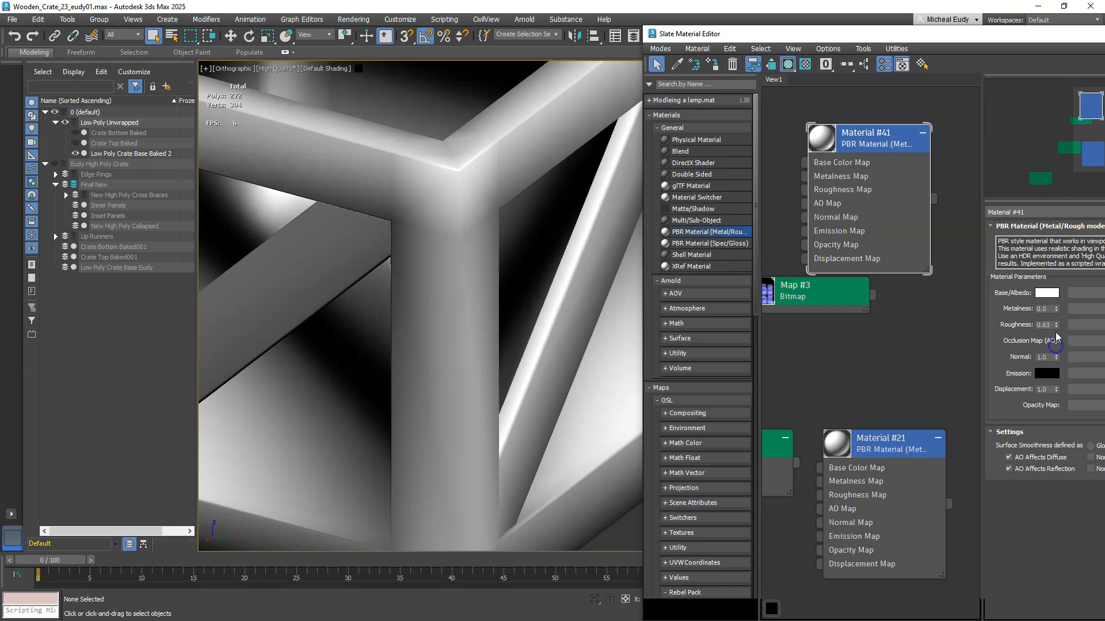
Step: Reconnect the Map #3 bitmap to the Normal Map input of Material #41
{"action": "left_click_drag", "start_coordinate": [863, 187], "coordinate": [924, 202]}
{"action": "left_click_drag", "start_coordinate": [849, 300], "coordinate": [866, 236]}
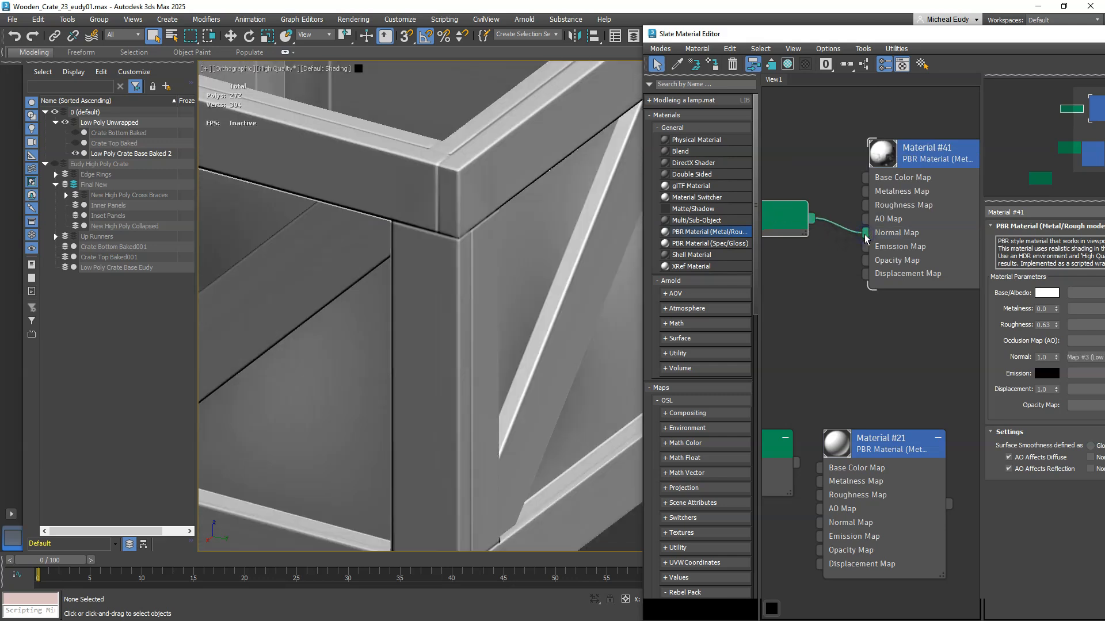
Step: Examine the normal-mapped edges, cross braces and panels of the crate from several angles
{"action": "mouse_move", "coordinate": [446, 378]}
{"action": "middle_mouse_down", "text": "alt"}
{"action": "mouse_move", "coordinate": [447, 350]}
{"action": "mouse_move", "coordinate": [485, 352]}
{"action": "mouse_move", "coordinate": [483, 370]}
{"action": "mouse_move", "coordinate": [451, 375]}
{"action": "mouse_move", "coordinate": [468, 313]}
{"action": "mouse_move", "coordinate": [480, 360]}
{"action": "mouse_move", "coordinate": [464, 395]}
{"action": "mouse_move", "coordinate": [412, 357]}
{"action": "middle_mouse_up", "text": "alt"}
{"action": "middle_click_drag", "start_coordinate": [545, 368], "coordinate": [283, 383]}
{"action": "middle_click_drag", "start_coordinate": [443, 333], "coordinate": [417, 341], "text": "alt"}
{"action": "middle_click_drag", "start_coordinate": [485, 320], "coordinate": [419, 325]}
{"action": "scroll", "coordinate": [446, 329], "scroll_direction": "up", "scroll_amount": 4}
{"action": "scroll", "coordinate": [419, 326], "scroll_direction": "down", "scroll_amount": 3}
{"action": "middle_click_drag", "start_coordinate": [279, 322], "coordinate": [518, 351], "text": "alt"}
{"action": "scroll", "coordinate": [557, 328], "scroll_direction": "down", "scroll_amount": 3}
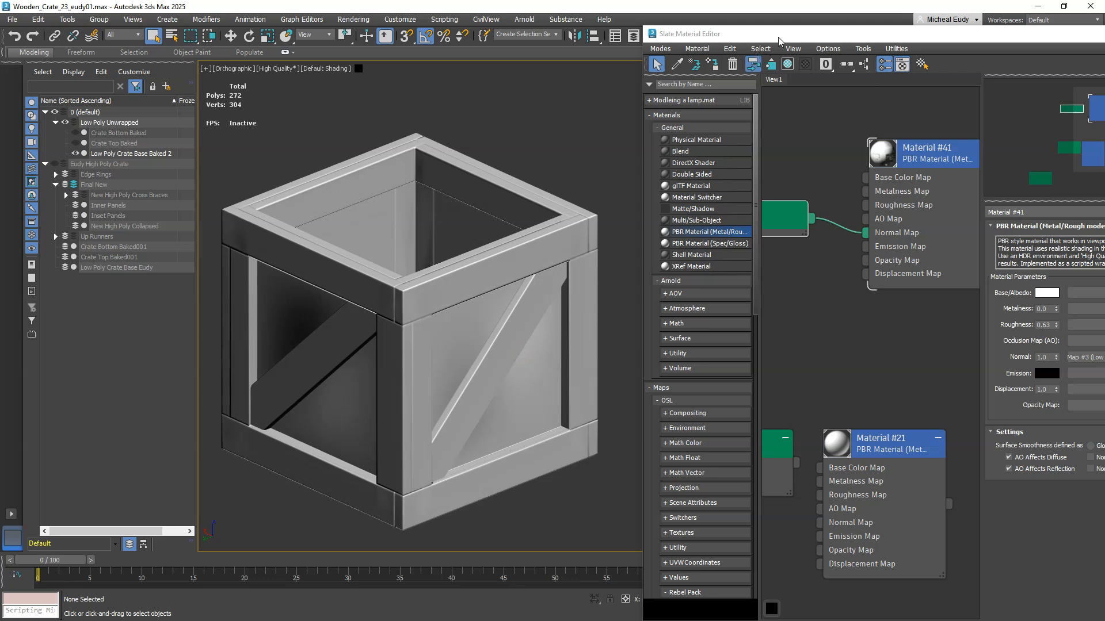
Step: Unplug the Map #3 bitmap from Material #41's normal input again and close the material editor
{"action": "left_click", "coordinate": [790, 281]}
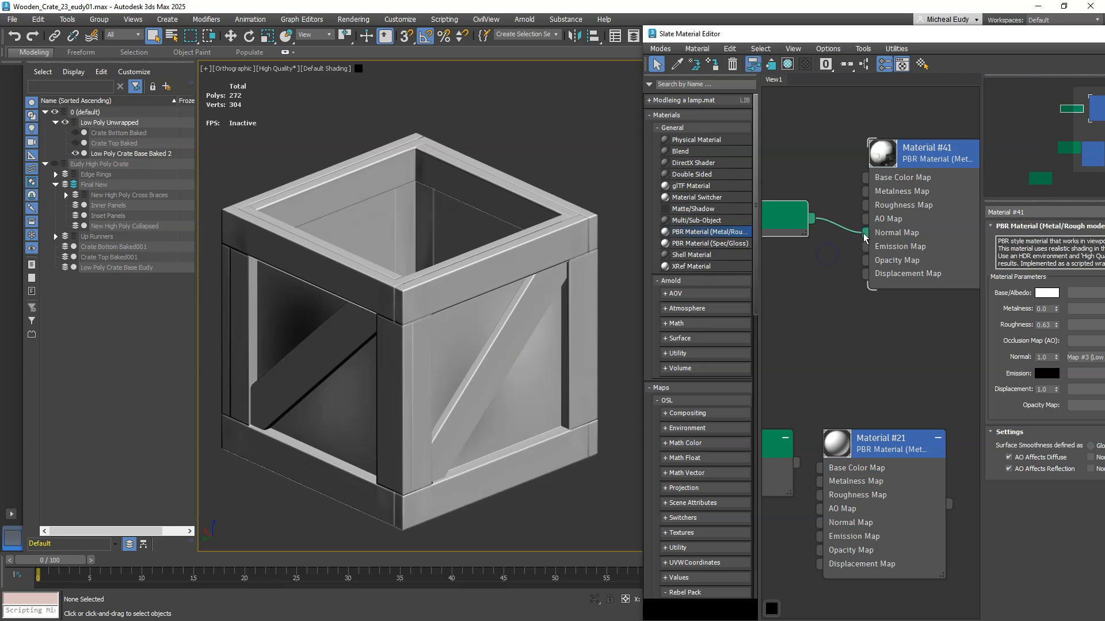
{"action": "left_click_drag", "start_coordinate": [863, 231], "coordinate": [832, 212]}
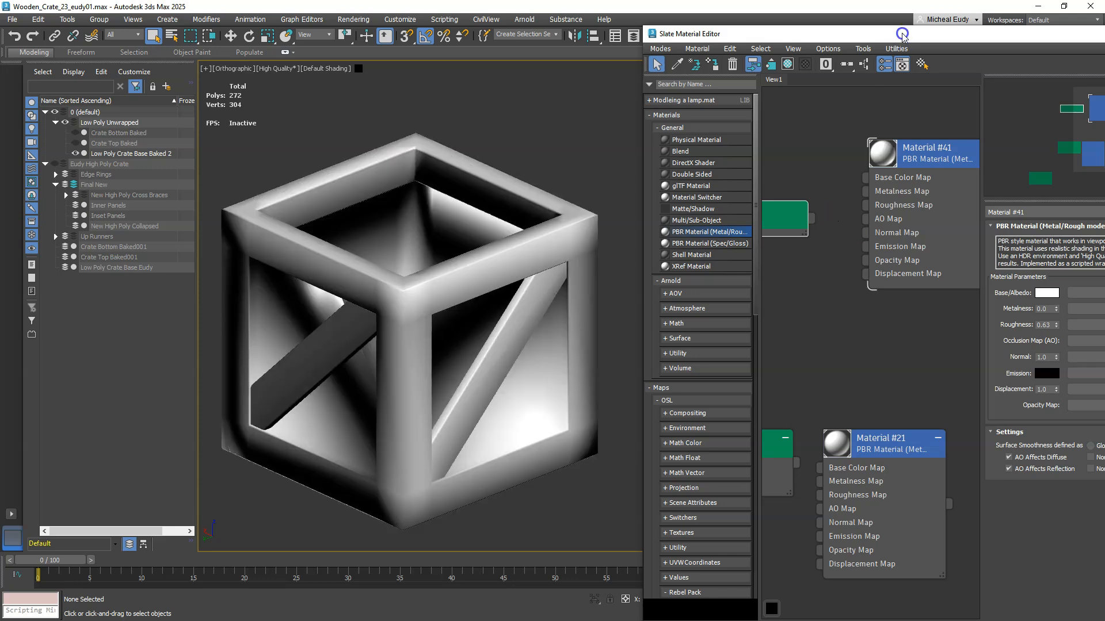
{"action": "left_click_drag", "start_coordinate": [901, 33], "coordinate": [619, 62]}
{"action": "left_click", "coordinate": [898, 62]}
Step: Select the Low Poly Crate Base Baked 2 object and turn off its Edit Poly modifier in the stack
{"action": "mouse_move", "coordinate": [609, 249]}
{"action": "middle_mouse_down", "text": "alt"}
{"action": "mouse_move", "coordinate": [594, 249]}
{"action": "mouse_move", "coordinate": [608, 248]}
{"action": "middle_mouse_up", "text": "alt"}
{"action": "left_click", "coordinate": [848, 72]}
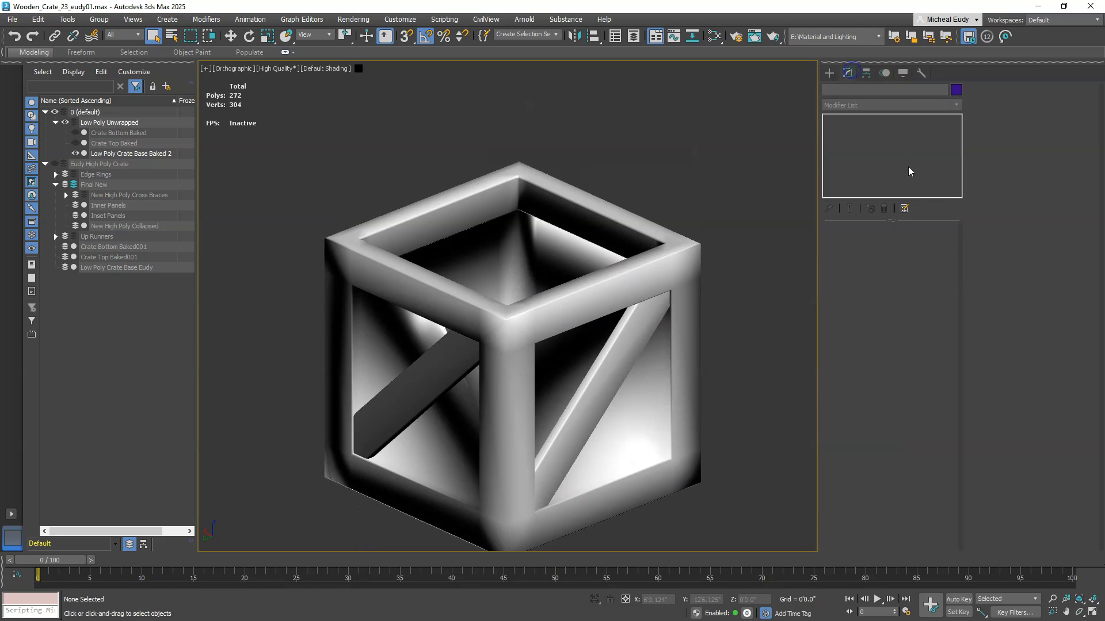
{"action": "left_click", "coordinate": [698, 265]}
{"action": "left_click", "coordinate": [830, 139]}
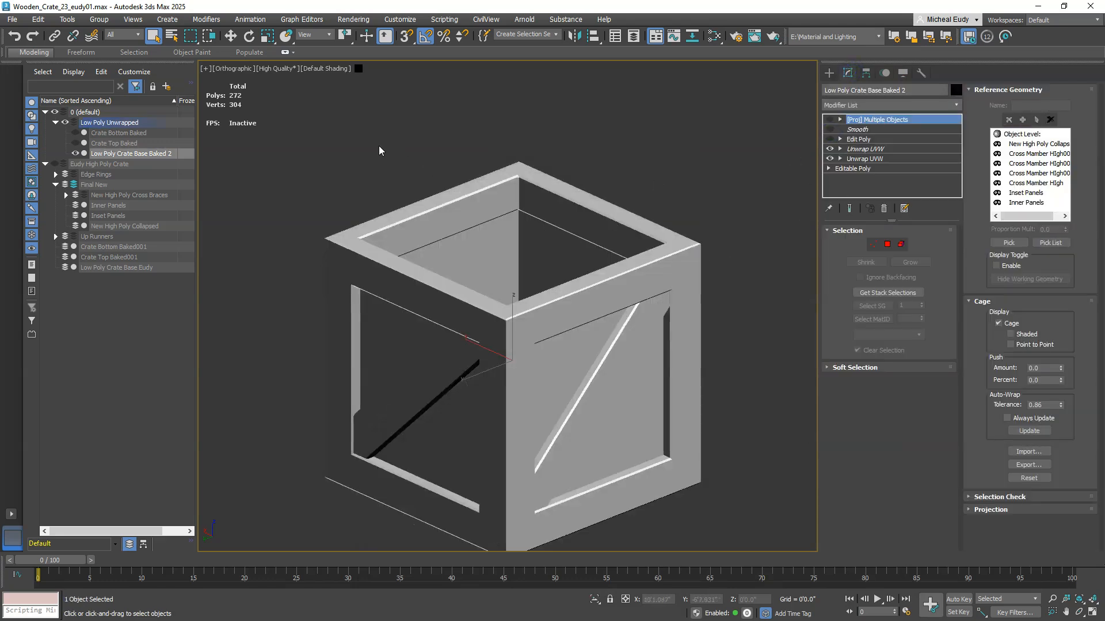
Step: Switch the viewport's rendering quality to Standard
{"action": "left_click", "coordinate": [272, 68]}
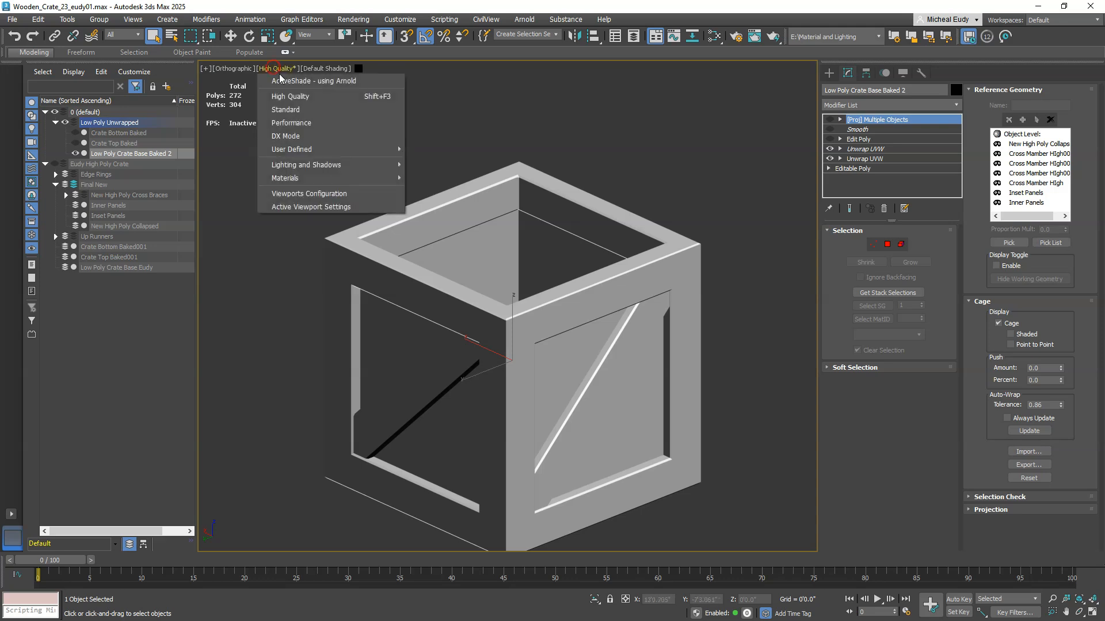
{"action": "left_click", "coordinate": [289, 115]}
{"action": "scroll", "coordinate": [328, 209], "scroll_direction": "up", "scroll_amount": 3}
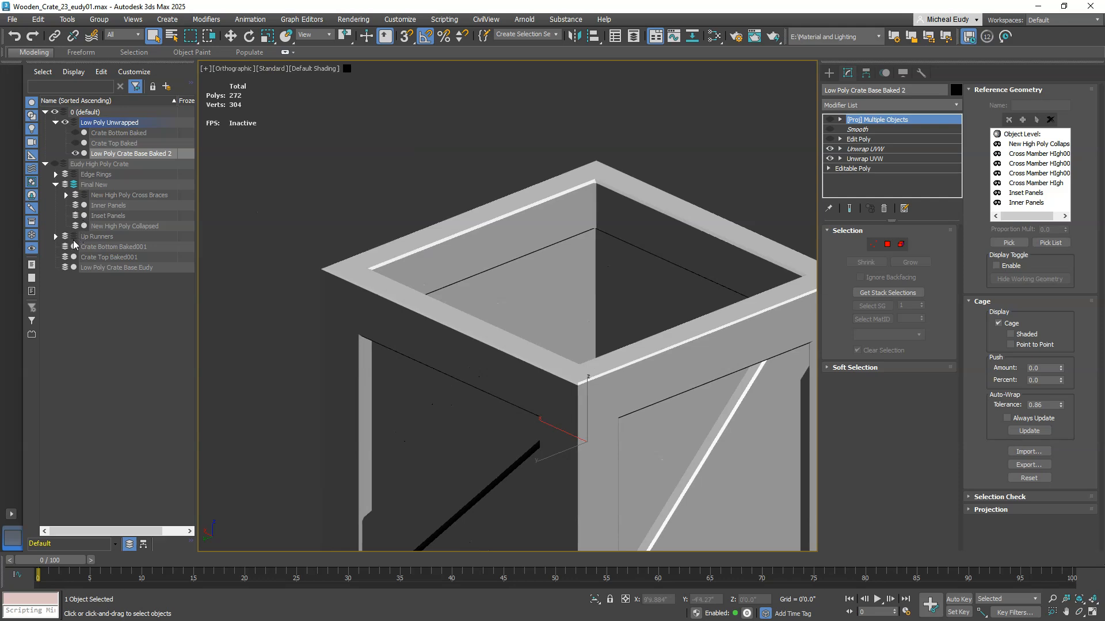
{"action": "middle_click_drag", "start_coordinate": [565, 358], "coordinate": [558, 248]}
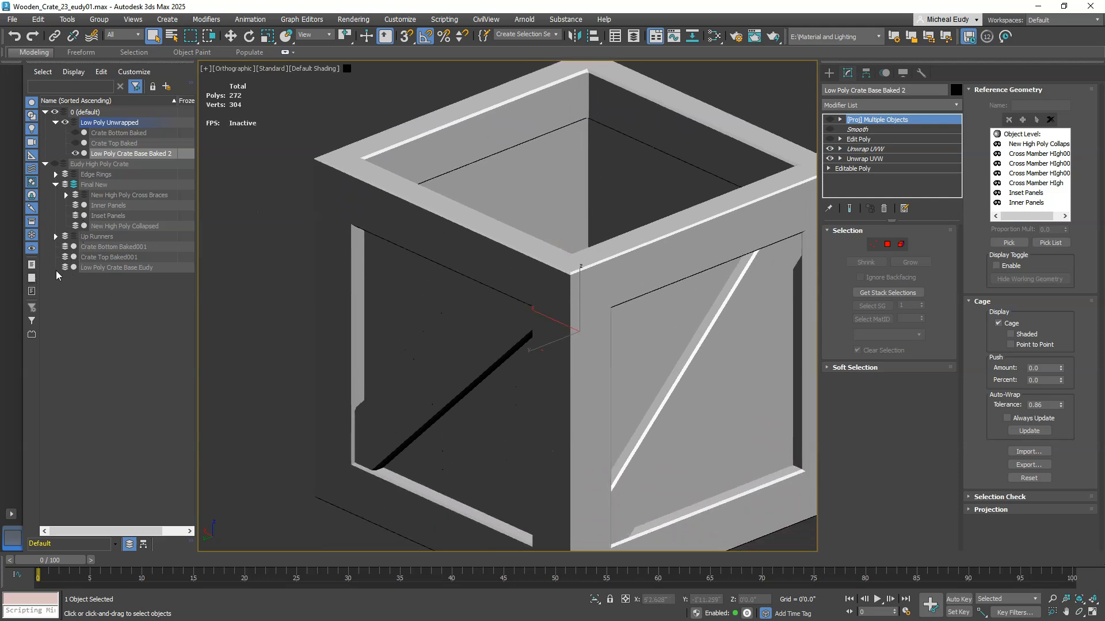
Step: Show the Eudy High Poly Crate layer, then hide its Edge Rings and Final New sublayers
{"action": "left_click", "coordinate": [56, 237]}
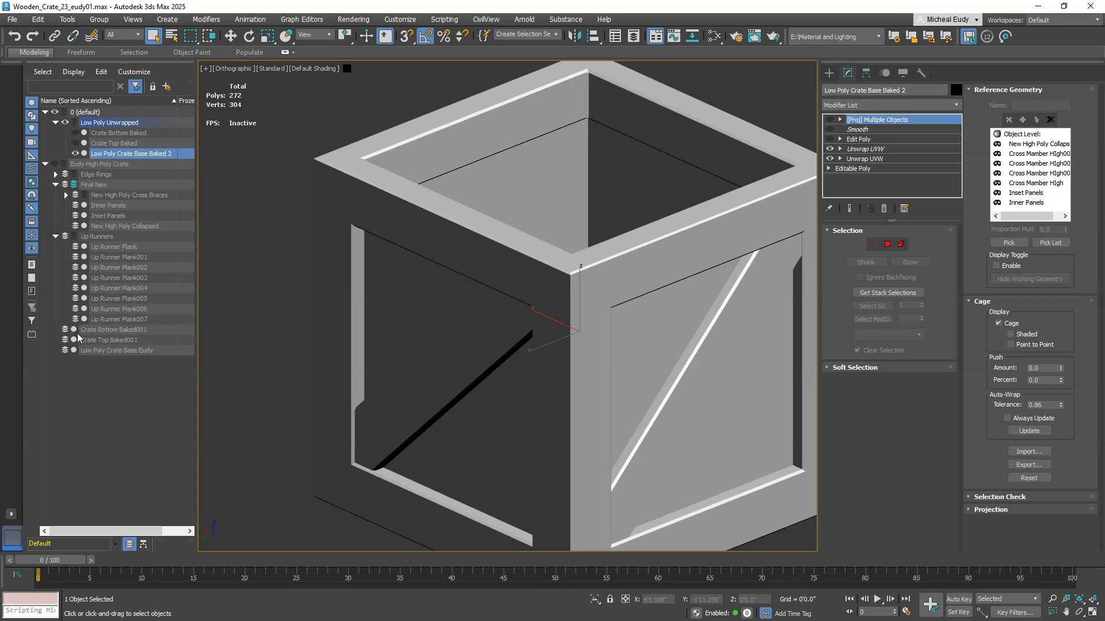
{"action": "left_click", "coordinate": [56, 164]}
{"action": "left_click", "coordinate": [56, 175]}
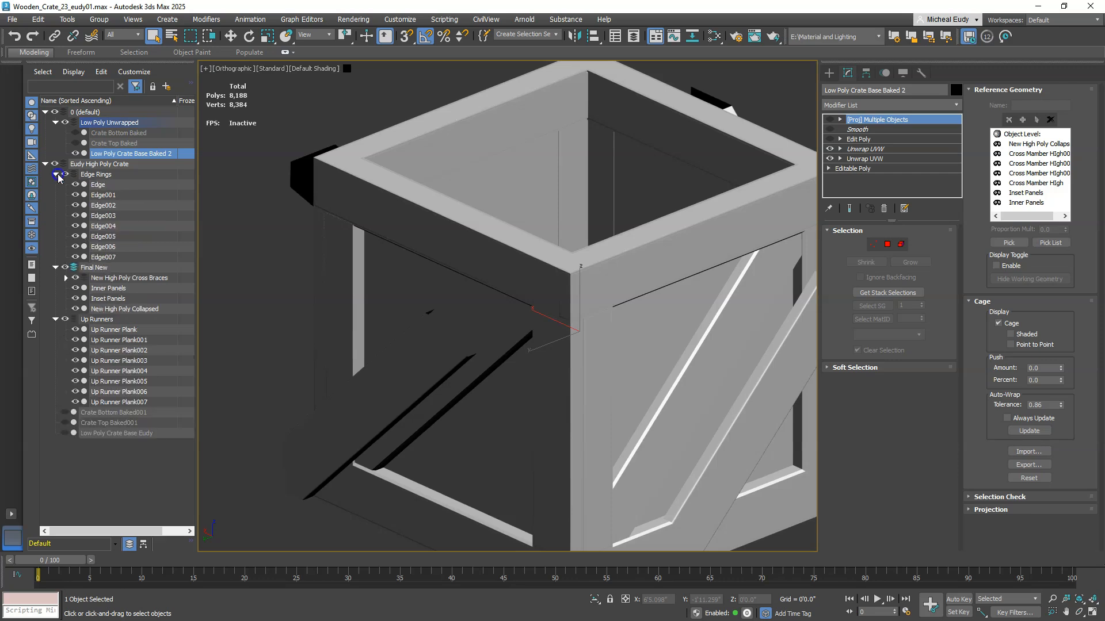
{"action": "left_click", "coordinate": [66, 174]}
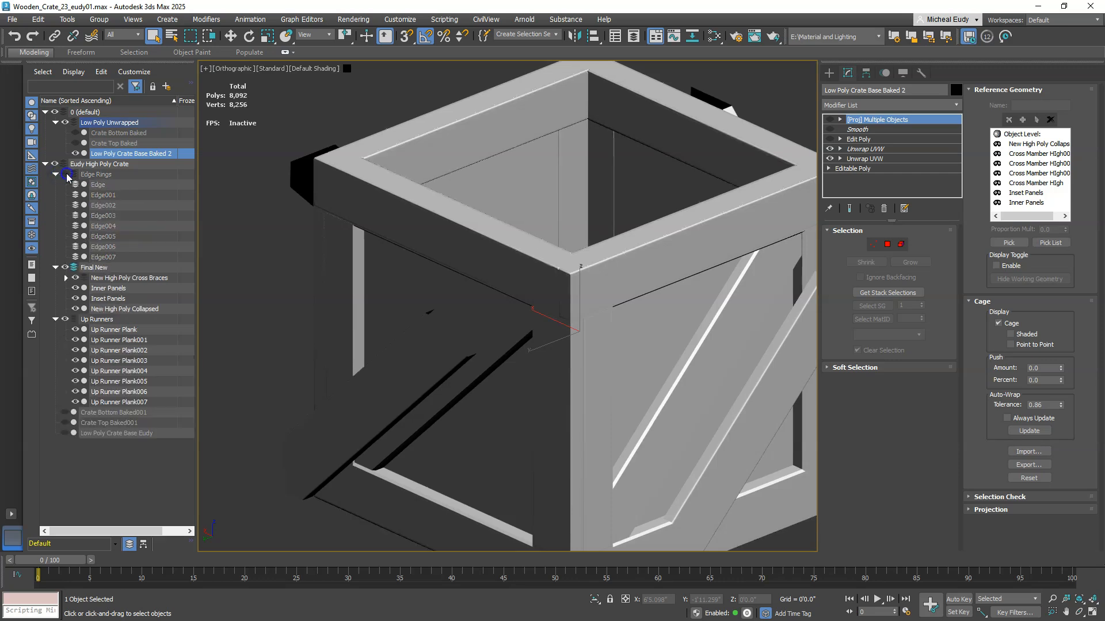
{"action": "left_click", "coordinate": [65, 268]}
{"action": "left_click", "coordinate": [65, 269]}
{"action": "left_click", "coordinate": [65, 269]}
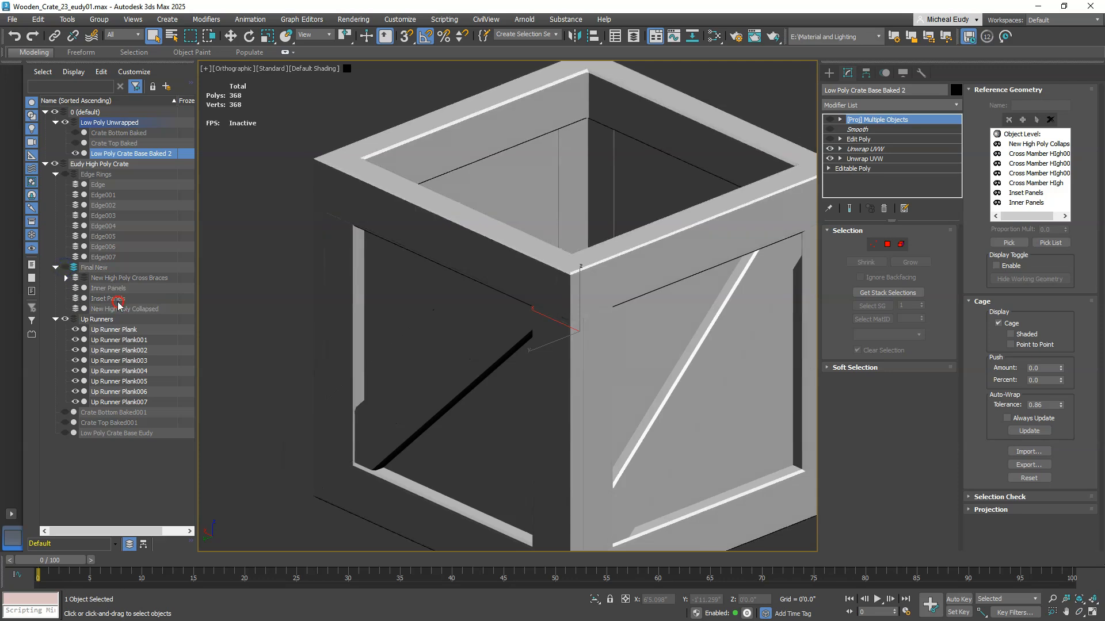
Step: Show the Low Poly Crate Base Eudy object and hide the Up Runners layer
{"action": "left_click", "coordinate": [65, 433]}
{"action": "left_click", "coordinate": [65, 319]}
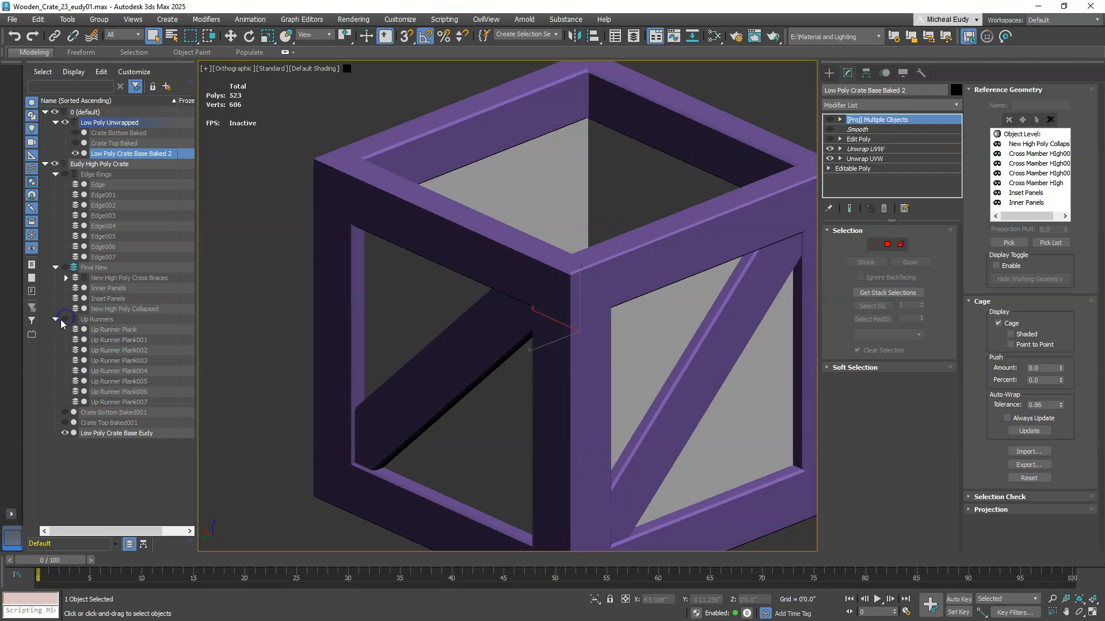
{"action": "left_click", "coordinate": [56, 320]}
{"action": "middle_click_drag", "start_coordinate": [633, 364], "coordinate": [628, 326]}
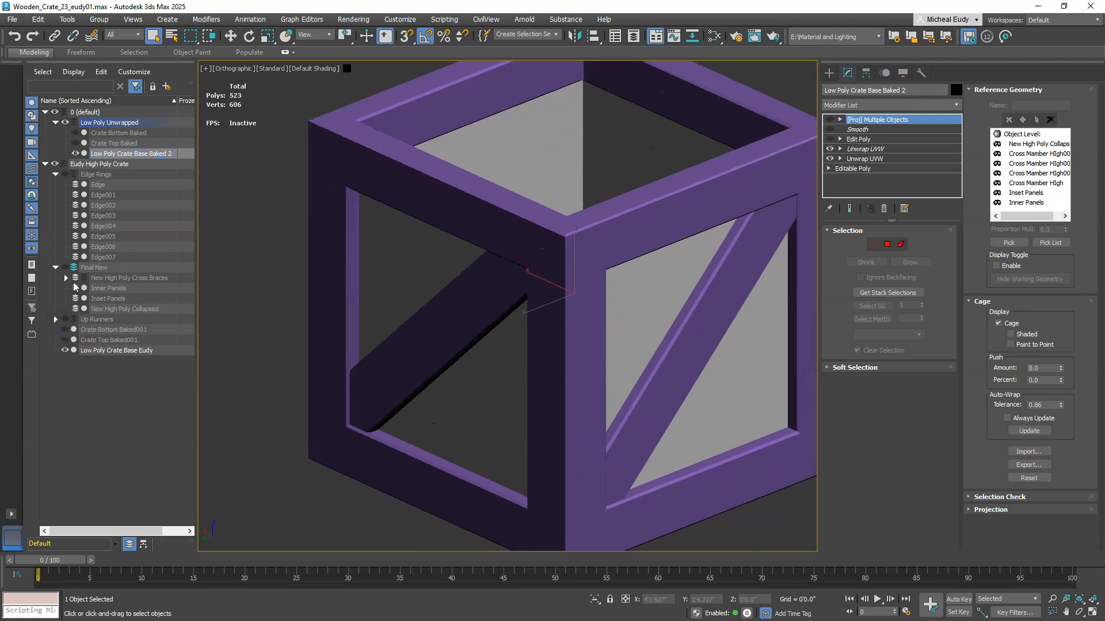
Step: Select Low Poly Crate Base Eudy and leave it as the only visible object by hiding Low Poly Crate Base Baked 2
{"action": "left_click", "coordinate": [65, 350]}
{"action": "left_click", "coordinate": [80, 350]}
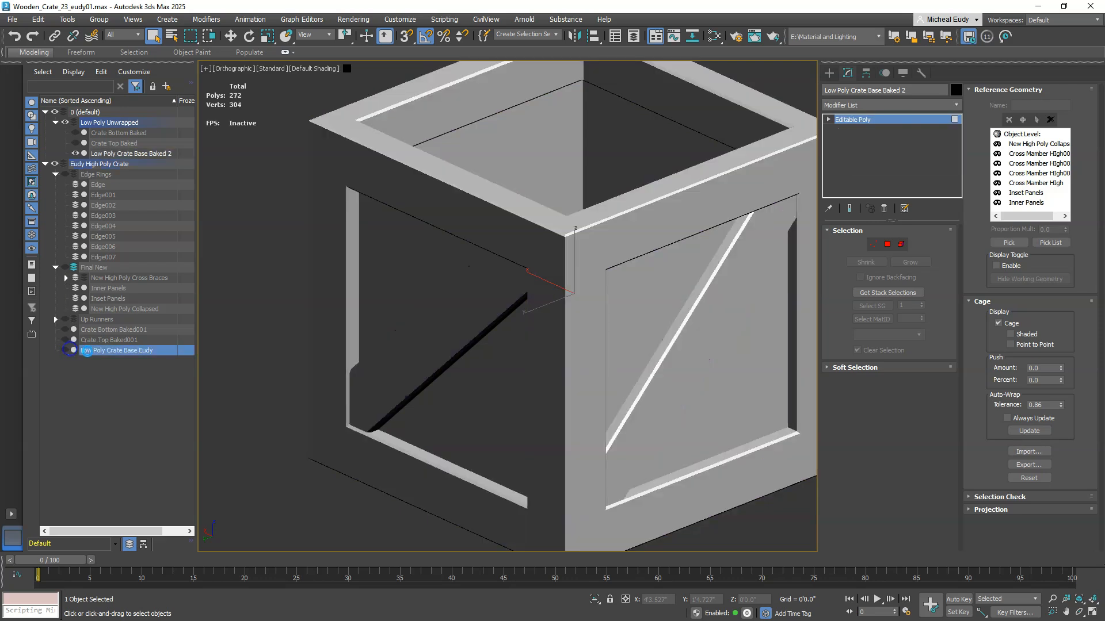
{"action": "left_click", "coordinate": [75, 153]}
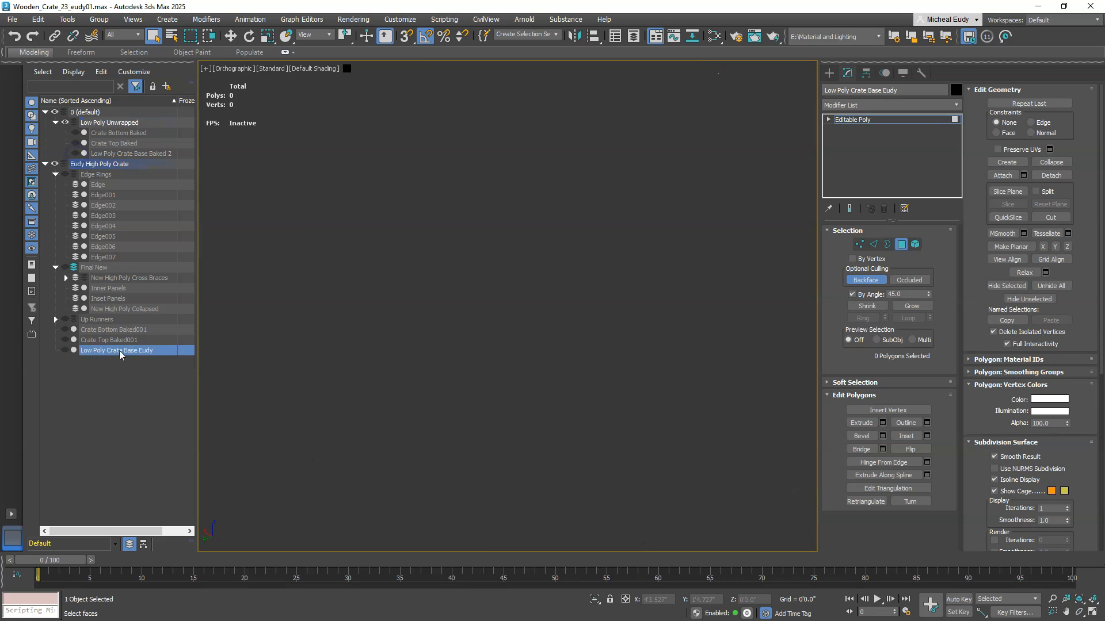
{"action": "left_click", "coordinate": [66, 351]}
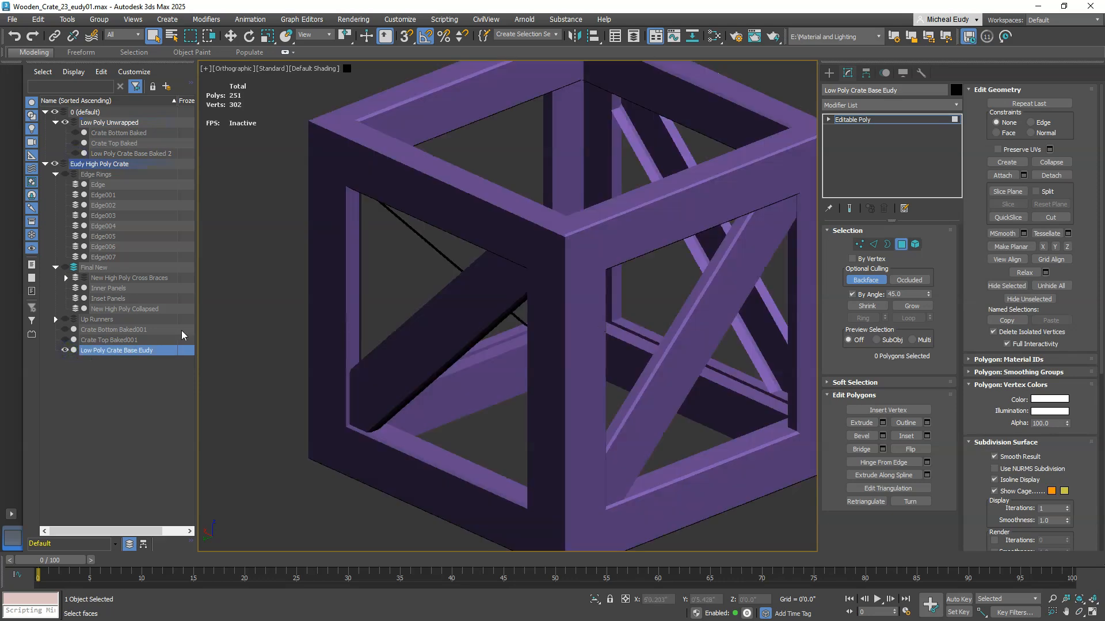
Step: Hide Low Poly Crate Base Eudy and make Crate Top Baked001 visible and selected
{"action": "left_click", "coordinate": [66, 350]}
{"action": "left_click", "coordinate": [65, 341]}
{"action": "left_click", "coordinate": [115, 340]}
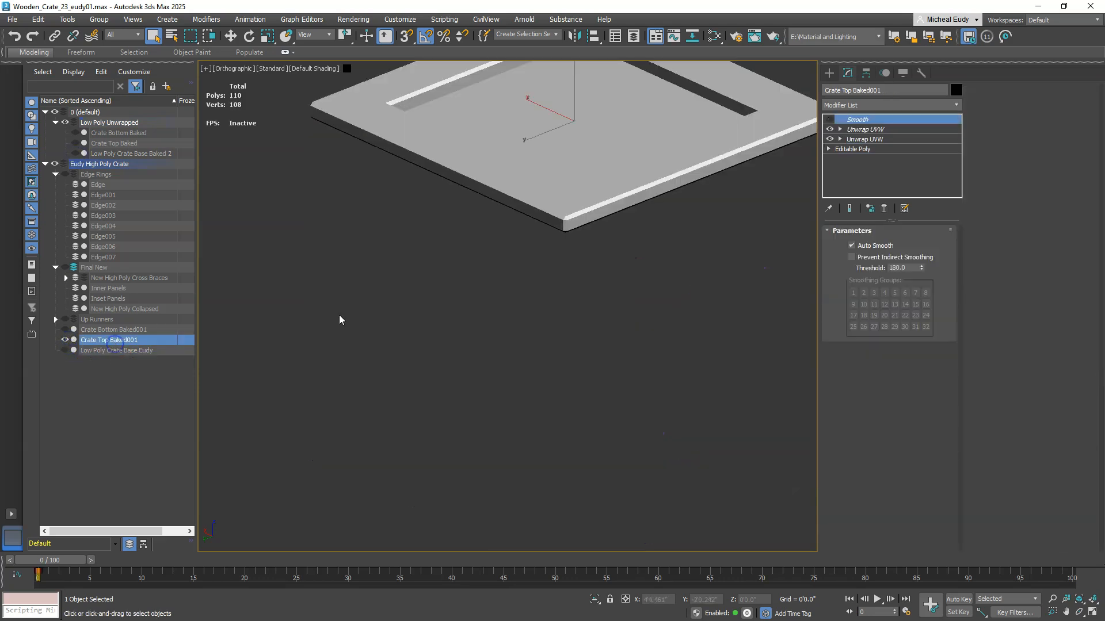
Step: Frame the crate top and display its edged faces in the viewport
{"action": "key", "text": "z"}
{"action": "middle_click_drag", "start_coordinate": [617, 247], "coordinate": [646, 331]}
{"action": "key", "text": "F4"}
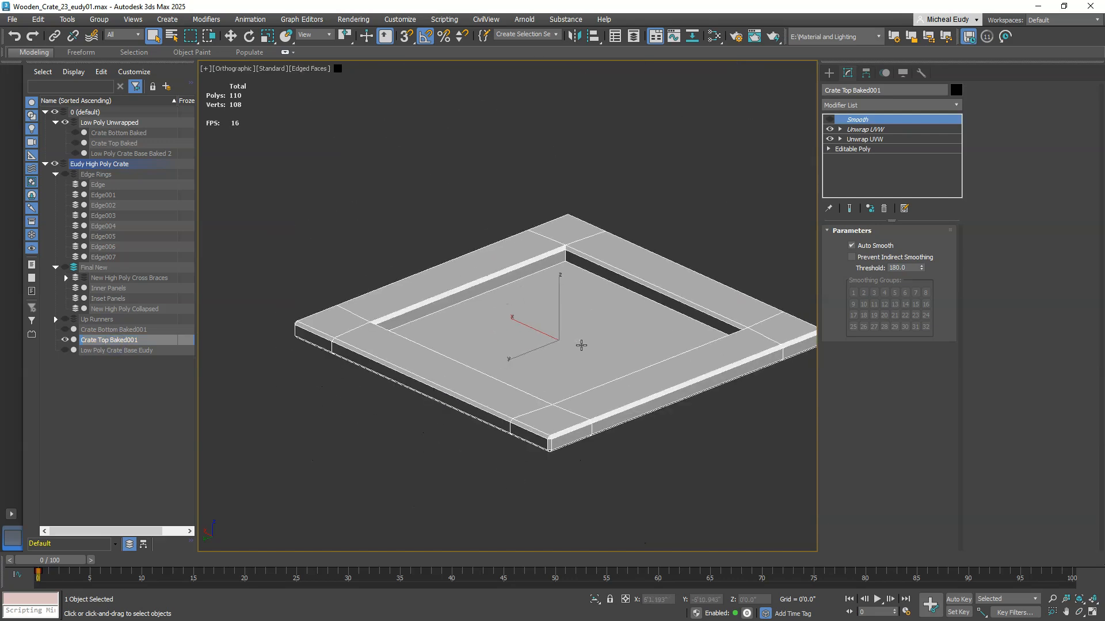
{"action": "scroll", "coordinate": [577, 342], "scroll_direction": "up", "scroll_amount": 3}
{"action": "mouse_move", "coordinate": [577, 388]}
{"action": "middle_mouse_down", "text": "alt"}
{"action": "mouse_move", "coordinate": [587, 362]}
{"action": "mouse_move", "coordinate": [581, 390]}
{"action": "mouse_move", "coordinate": [582, 375]}
{"action": "mouse_move", "coordinate": [518, 382]}
{"action": "mouse_move", "coordinate": [576, 373]}
{"action": "mouse_move", "coordinate": [591, 402]}
{"action": "middle_mouse_up", "text": "alt"}
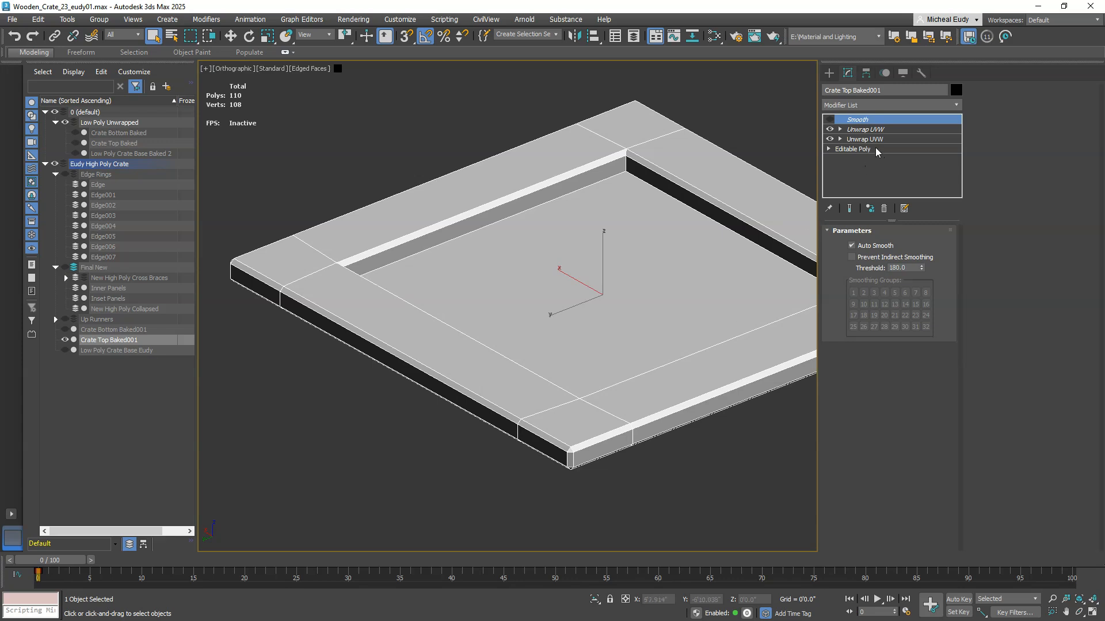
Step: Collapse the entire modifier stack of Crate Top Baked001 to an Editable Poly
{"action": "right_click", "coordinate": [871, 120]}
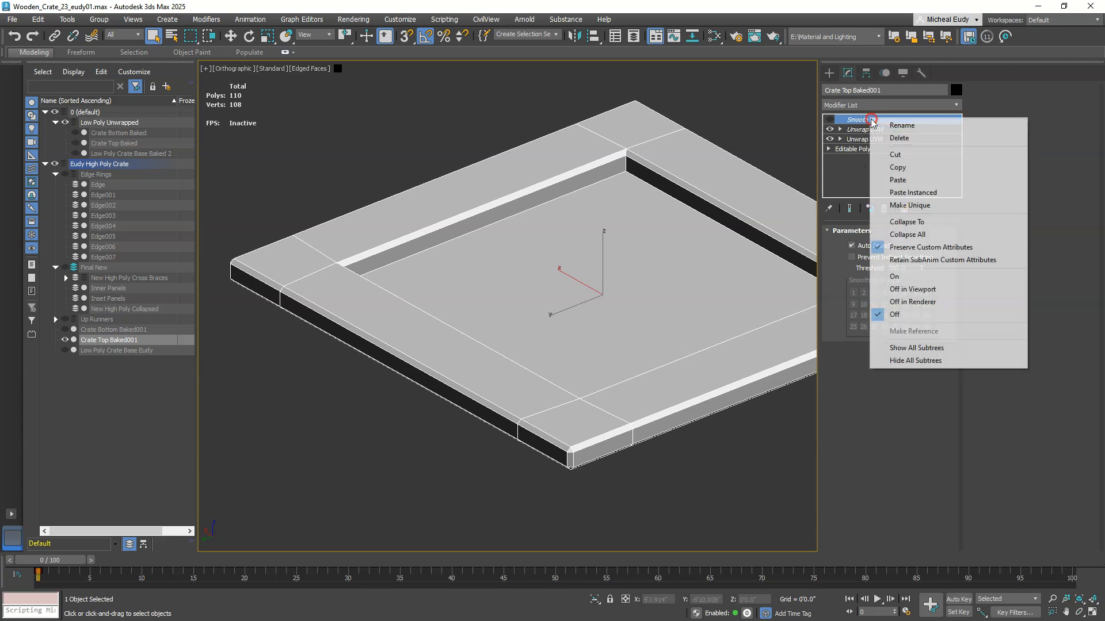
{"action": "left_click", "coordinate": [920, 233]}
{"action": "left_click", "coordinate": [604, 351]}
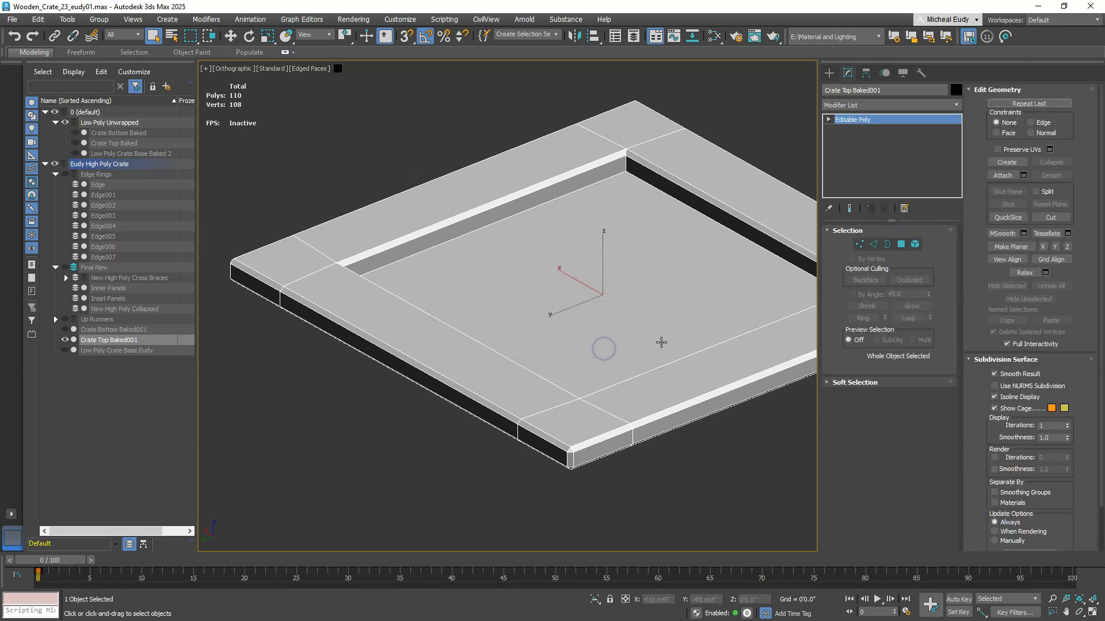
Step: Detach the three top polygons of one crate-top side, including both corner polygons, as the separate object Object001
{"action": "left_click", "coordinate": [901, 244]}
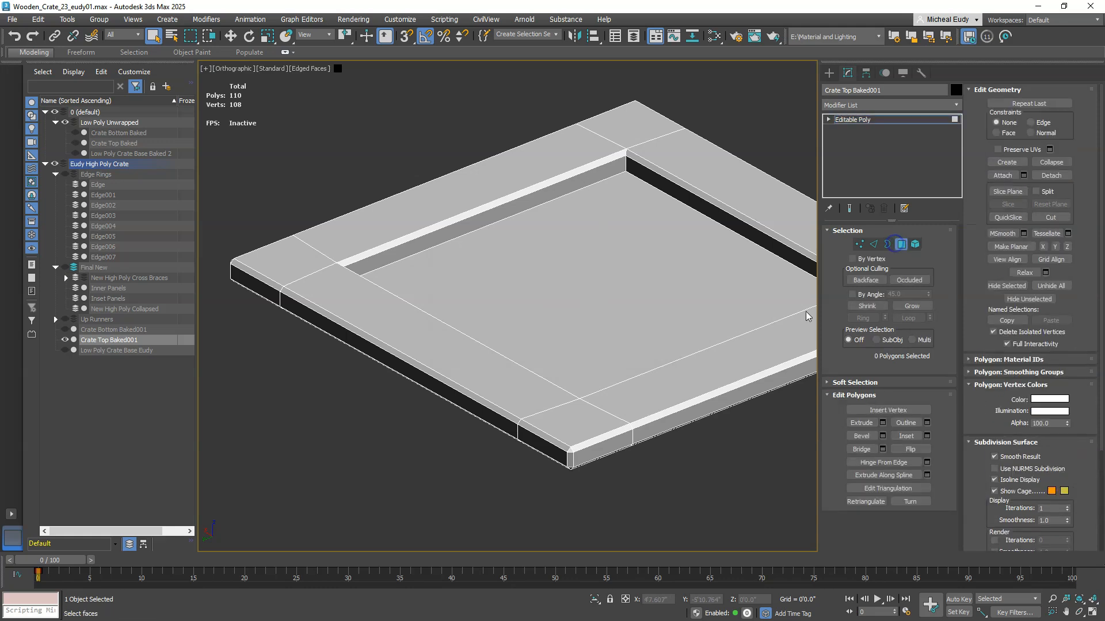
{"action": "left_click", "coordinate": [420, 346]}
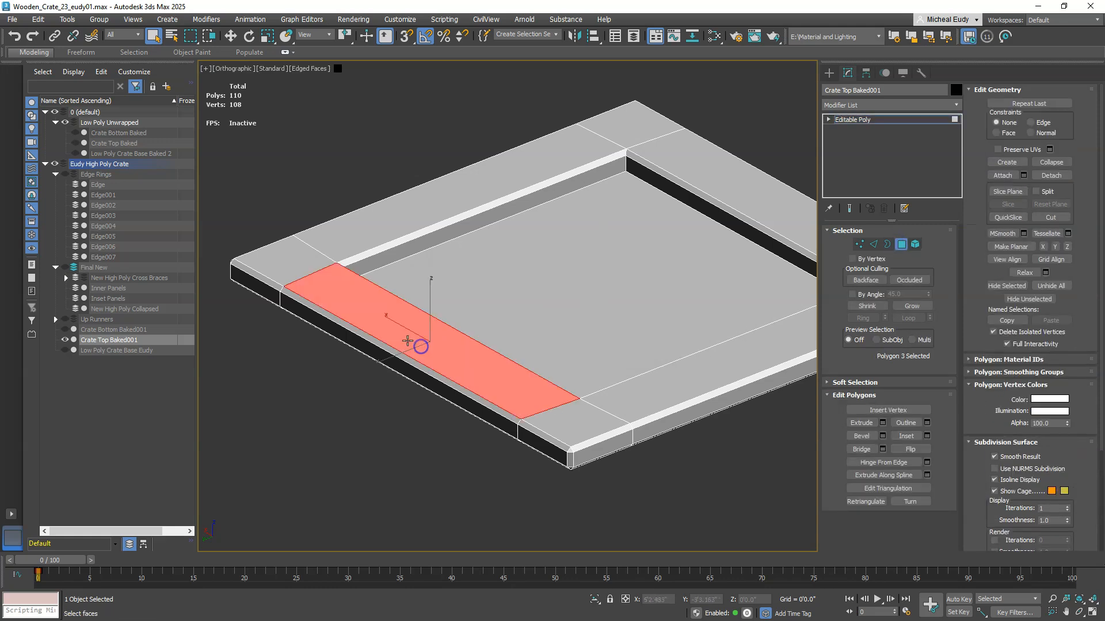
{"action": "left_click", "coordinate": [301, 271], "text": "ctrl"}
{"action": "left_click", "coordinate": [581, 425], "text": "ctrl"}
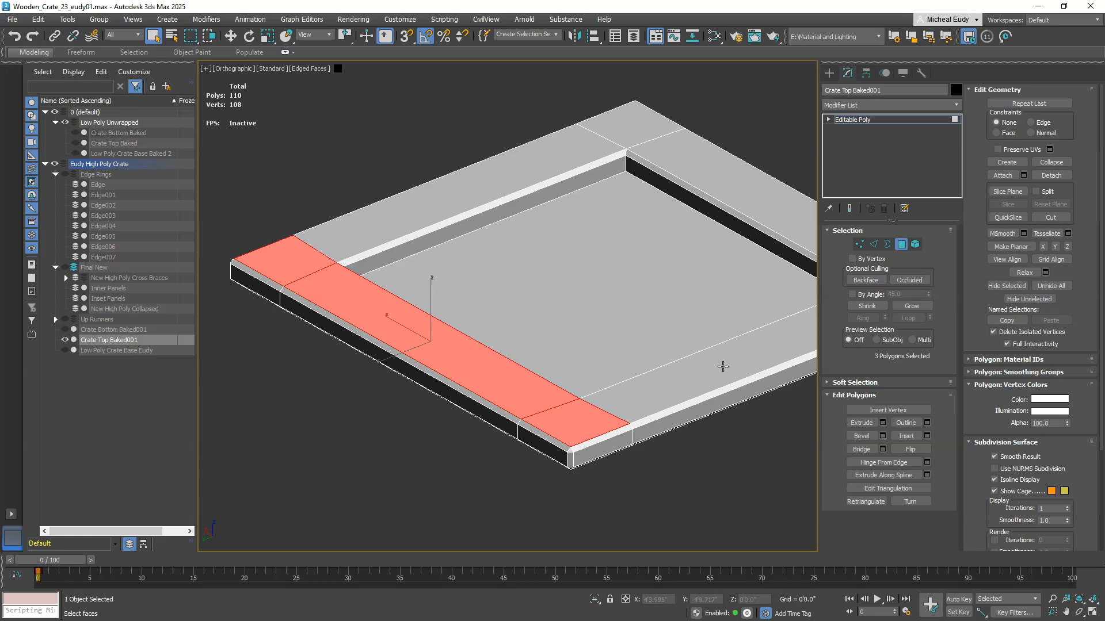
{"action": "middle_click_drag", "start_coordinate": [683, 384], "coordinate": [667, 386]}
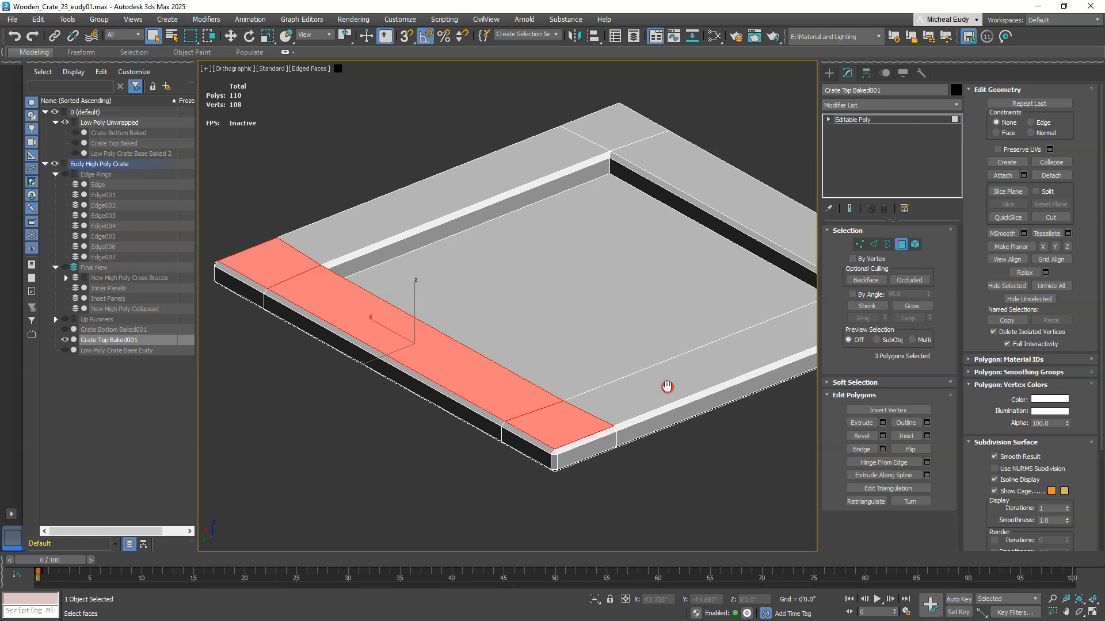
{"action": "left_click", "coordinate": [1051, 176]}
{"action": "left_click", "coordinate": [626, 171]}
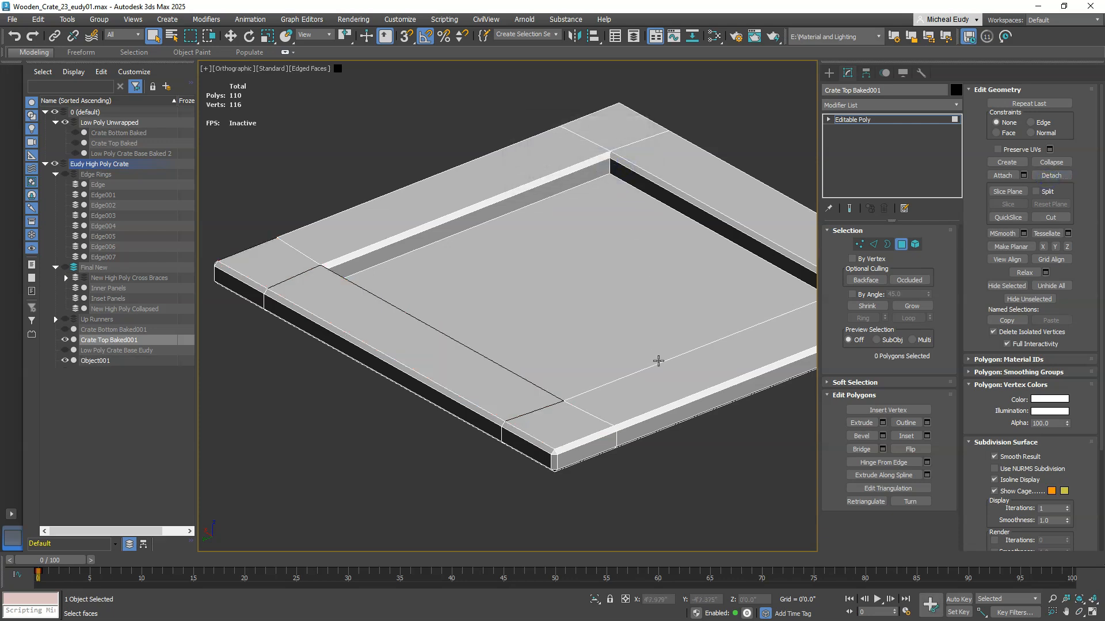
Step: Detach the long top polygon of the adjacent side, without its corner polygons, as Object002
{"action": "left_click", "coordinate": [634, 399]}
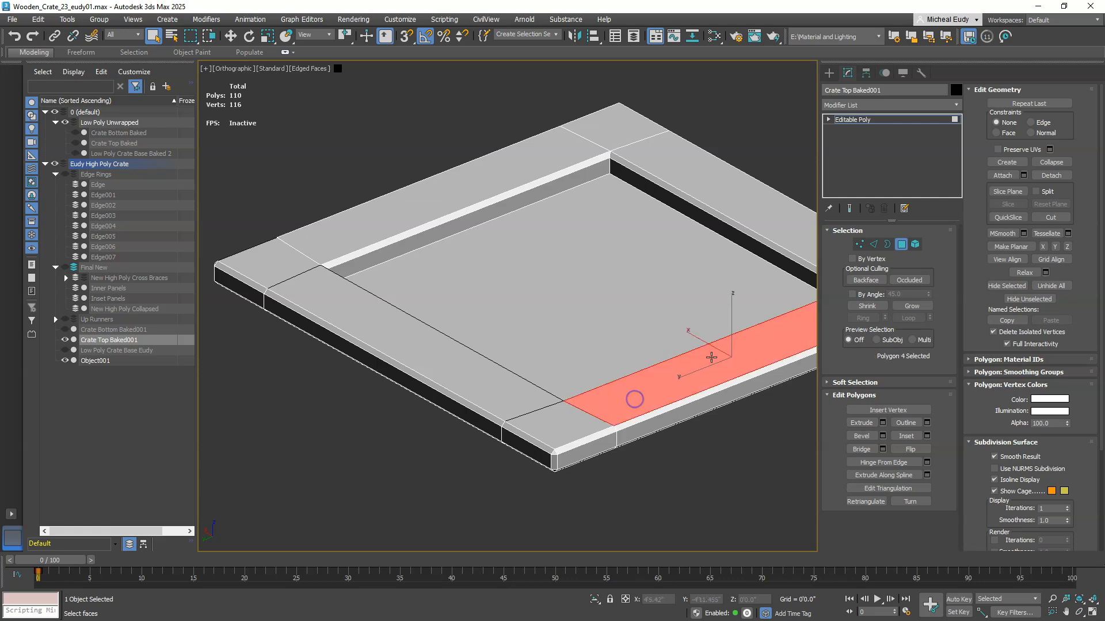
{"action": "middle_click_drag", "start_coordinate": [634, 398], "coordinate": [569, 385]}
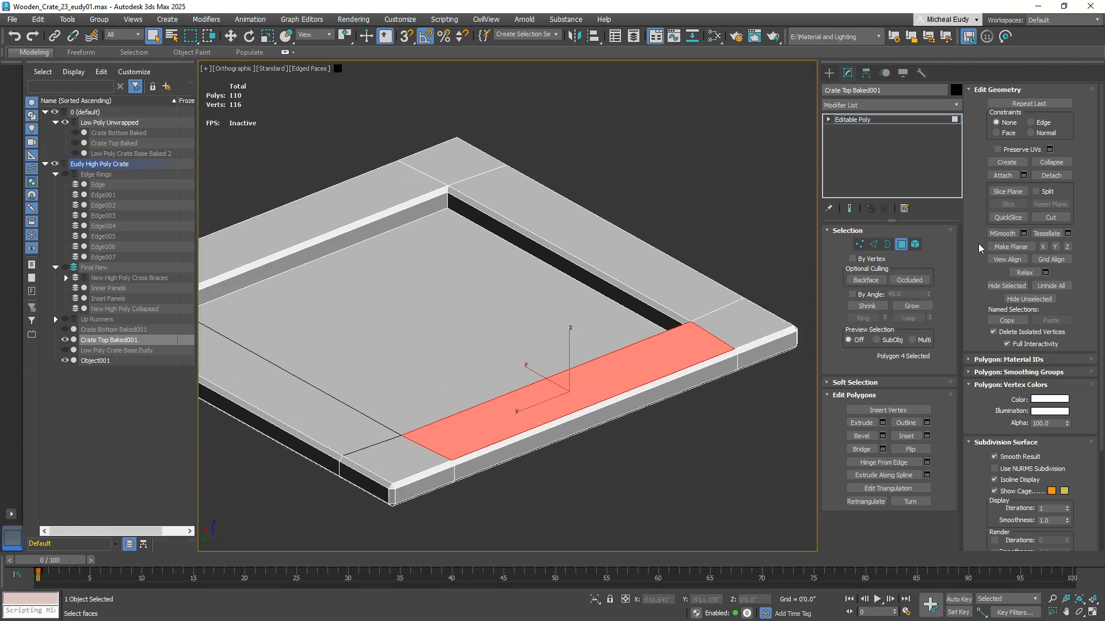
{"action": "left_click", "coordinate": [1051, 175]}
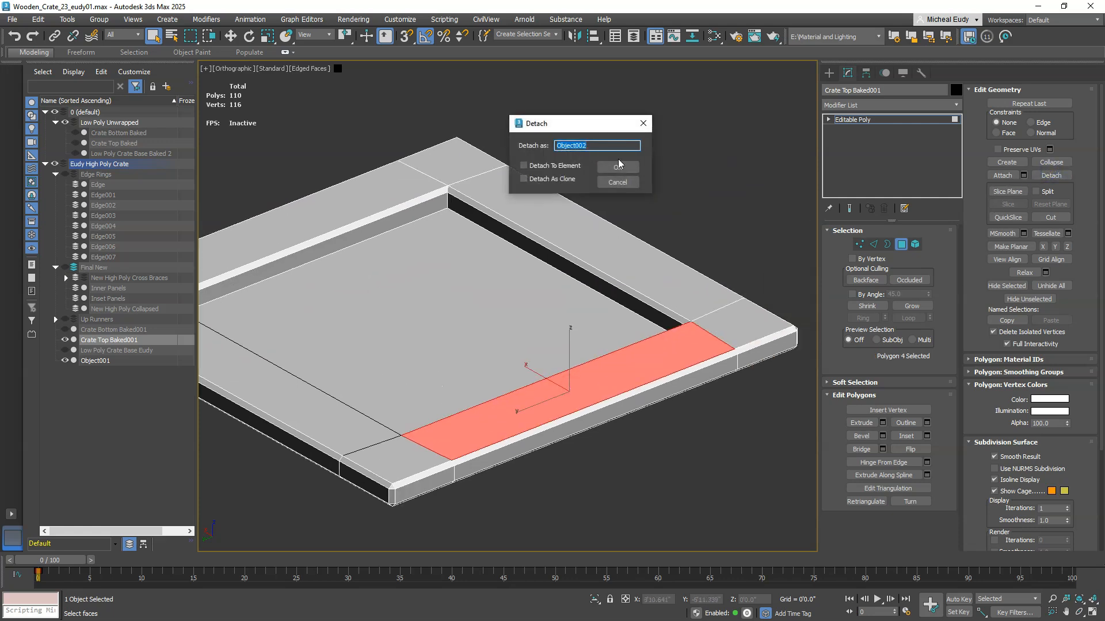
{"action": "left_click", "coordinate": [618, 166]}
Step: Hide Crate Top Baked001 and show the corner of the two detached boards in the Top view
{"action": "left_click", "coordinate": [64, 340]}
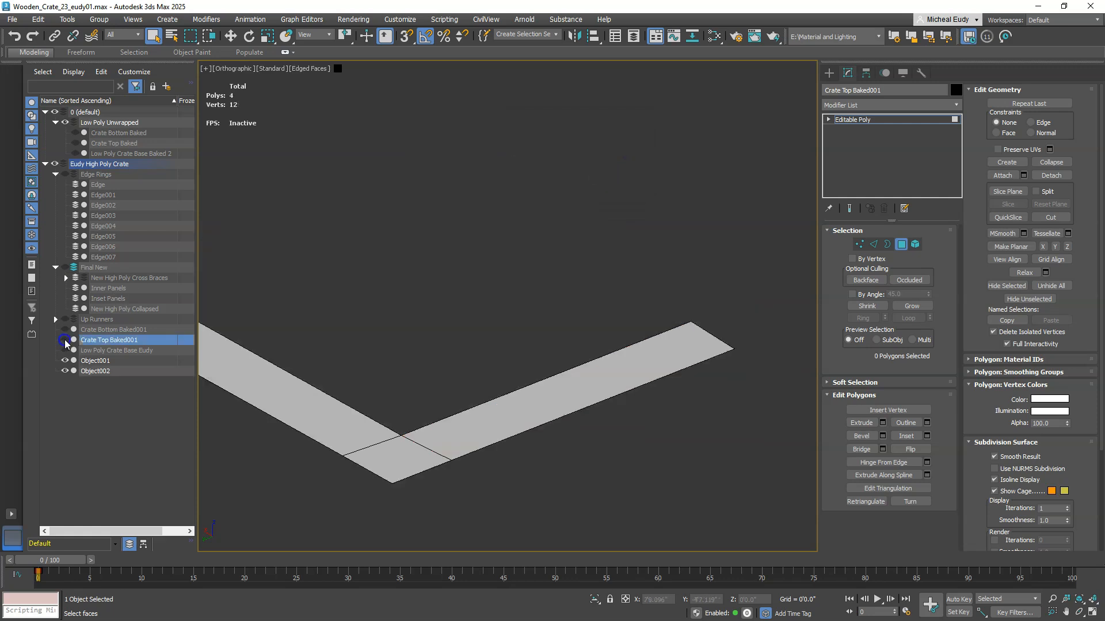
{"action": "middle_click_drag", "start_coordinate": [401, 444], "coordinate": [520, 434]}
{"action": "left_click", "coordinate": [456, 406]}
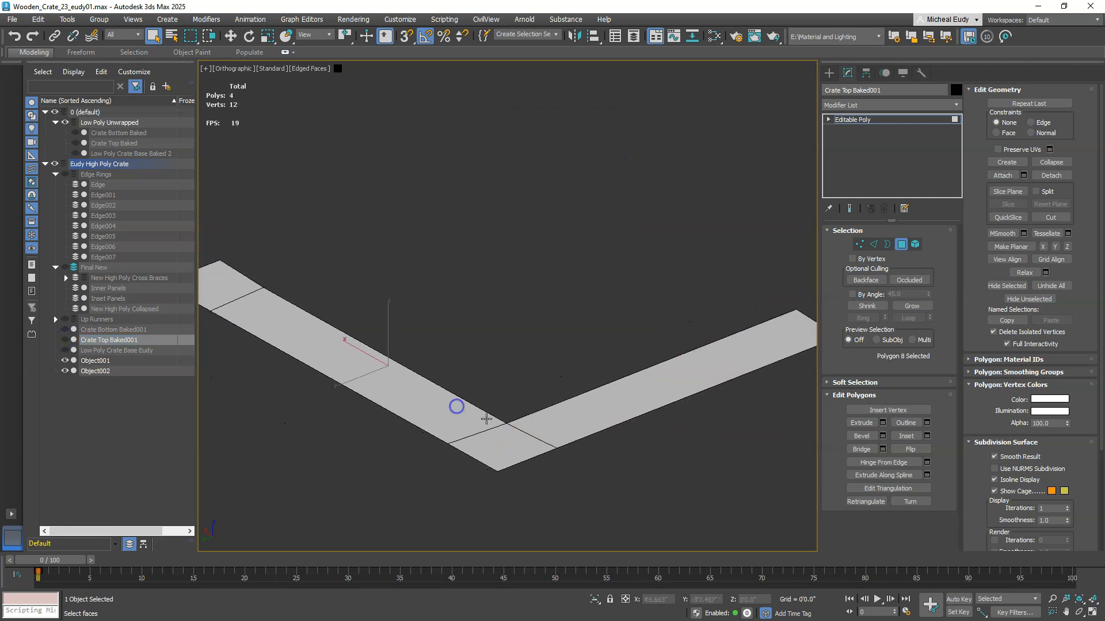
{"action": "right_click", "coordinate": [535, 419]}
{"action": "key", "text": "Escape"}
{"action": "right_click", "coordinate": [532, 429]}
{"action": "key", "text": "Escape"}
{"action": "key", "text": "v"}
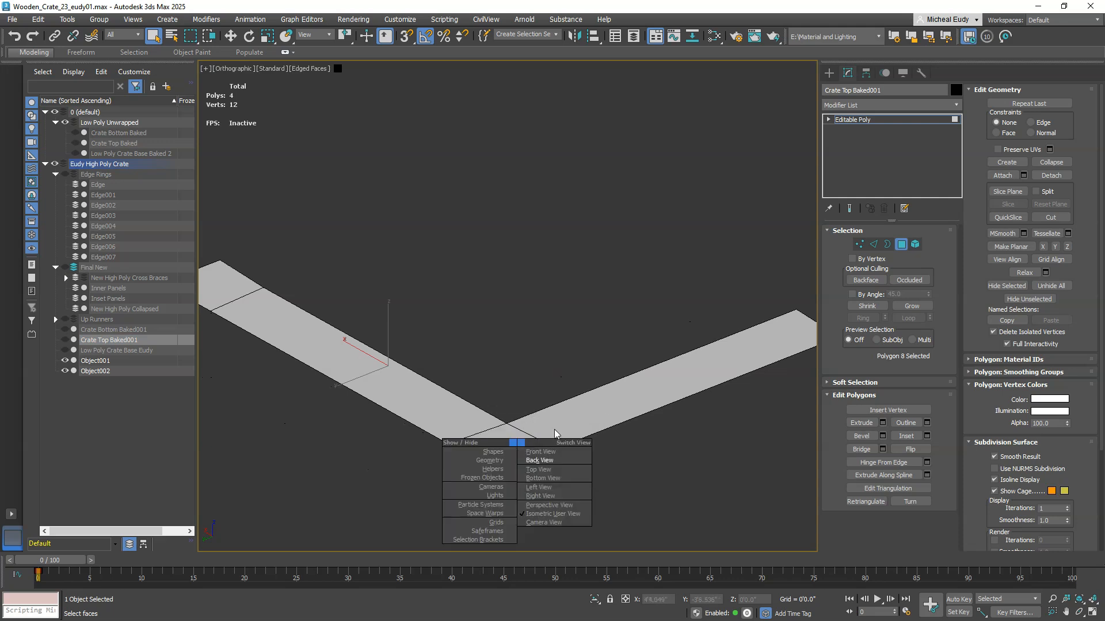
{"action": "left_click", "coordinate": [544, 470]}
{"action": "scroll", "coordinate": [561, 368], "scroll_direction": "up", "scroll_amount": 5}
{"action": "mouse_move", "coordinate": [526, 363]}
{"action": "middle_mouse_down"}
{"action": "mouse_move", "coordinate": [454, 298]}
{"action": "mouse_move", "coordinate": [548, 299]}
{"action": "mouse_move", "coordinate": [557, 341]}
{"action": "middle_mouse_up"}
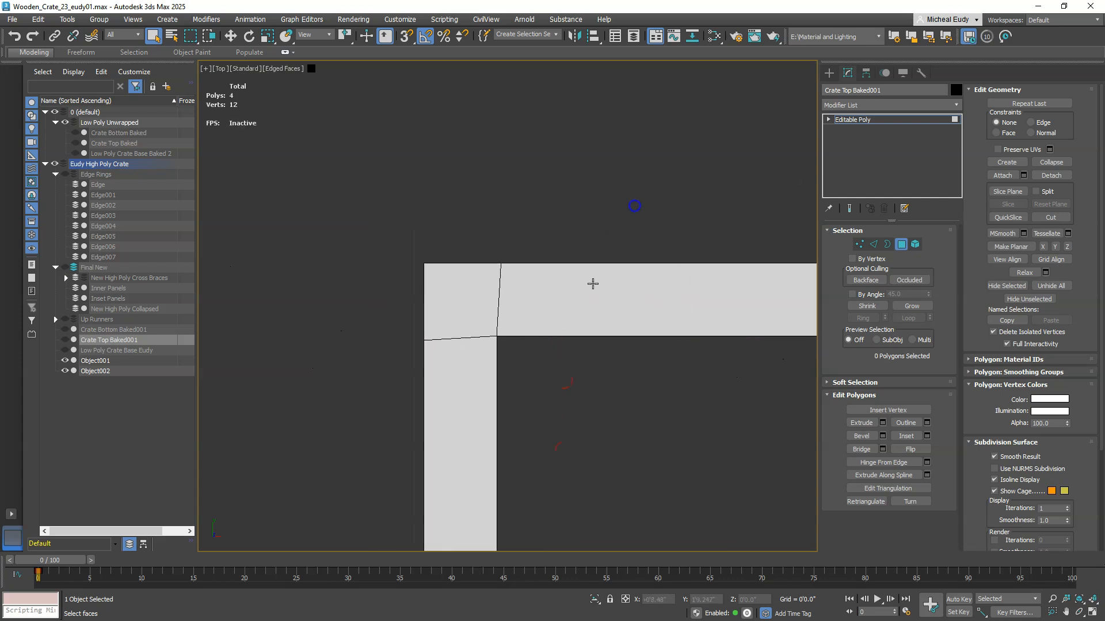
{"action": "left_click", "coordinate": [473, 354]}
{"action": "left_click", "coordinate": [583, 372]}
{"action": "key", "text": "F4"}
{"action": "key", "text": "F4"}
{"action": "left_click_drag", "start_coordinate": [413, 278], "coordinate": [672, 502]}
Step: Select Object001 and Object002, add a shared Edit Poly modifier and enter its vertex level
{"action": "left_click", "coordinate": [122, 361]}
{"action": "left_click", "coordinate": [119, 369], "text": "ctrl"}
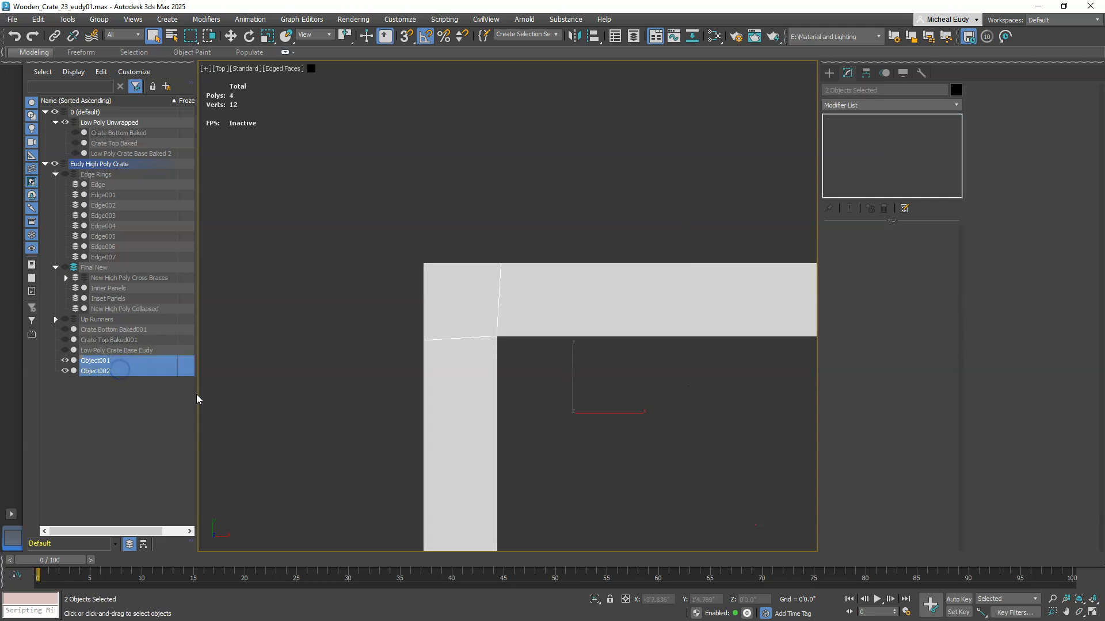
{"action": "left_click", "coordinate": [924, 103]}
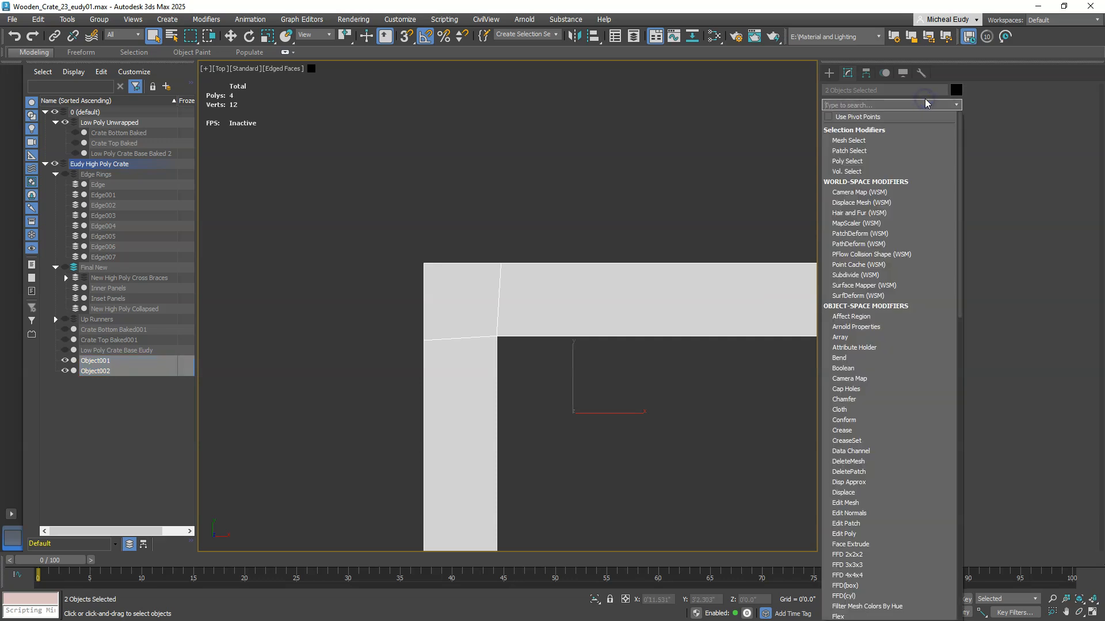
{"action": "type", "text": "e"}
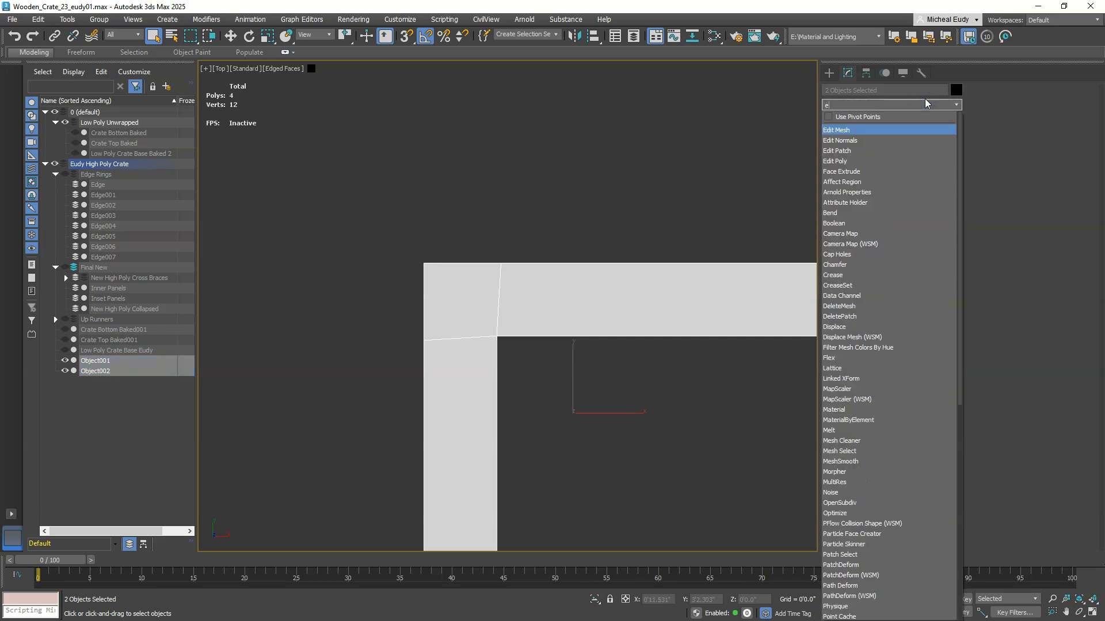
{"action": "left_click", "coordinate": [846, 161]}
{"action": "left_click", "coordinate": [862, 320]}
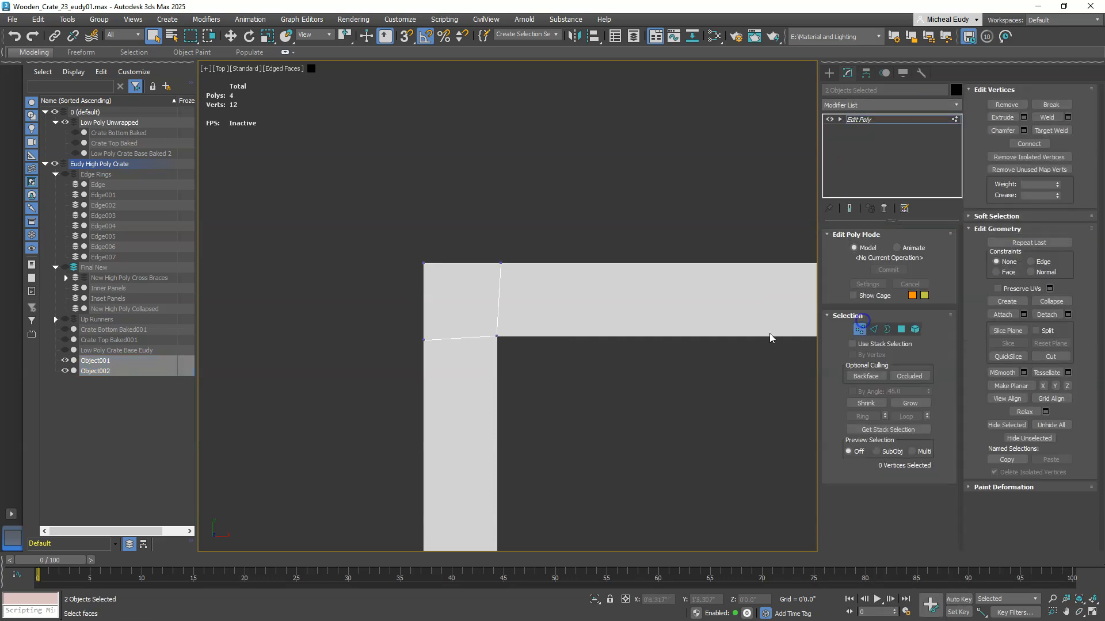
Step: Select the two outer-edge vertices at the slanted seam between the boards and enable 3D vertex snapping with axis constraints
{"action": "scroll", "coordinate": [398, 335], "scroll_direction": "up", "scroll_amount": 4}
{"action": "middle_click_drag", "start_coordinate": [402, 326], "coordinate": [306, 313]}
{"action": "left_click_drag", "start_coordinate": [340, 332], "coordinate": [354, 343]}
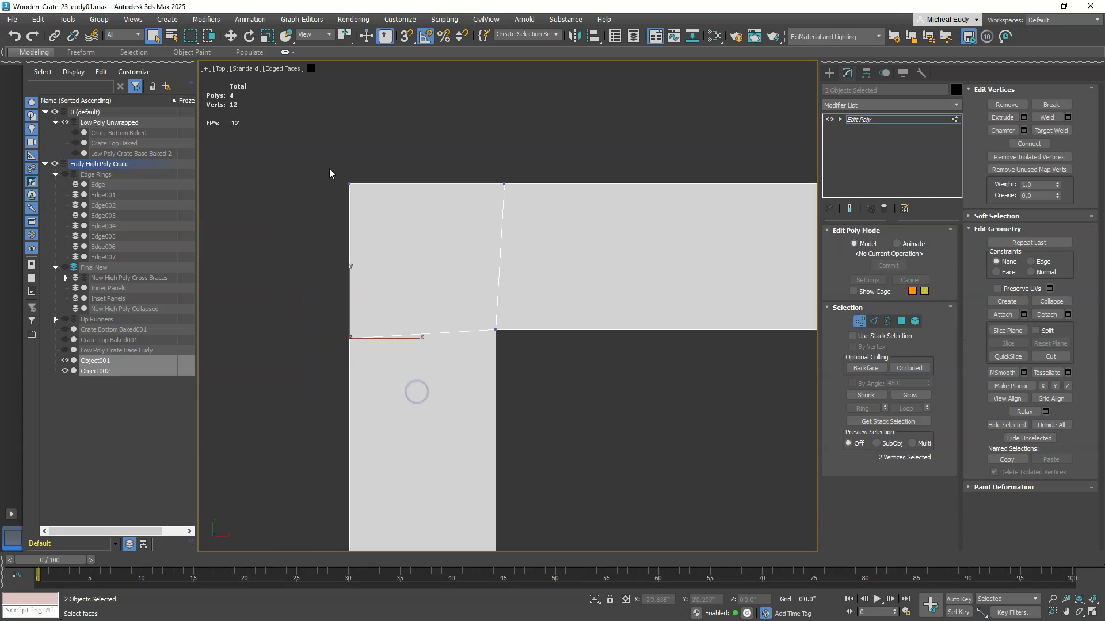
{"action": "right_click", "coordinate": [405, 36]}
{"action": "left_click_drag", "start_coordinate": [510, 233], "coordinate": [507, 156]}
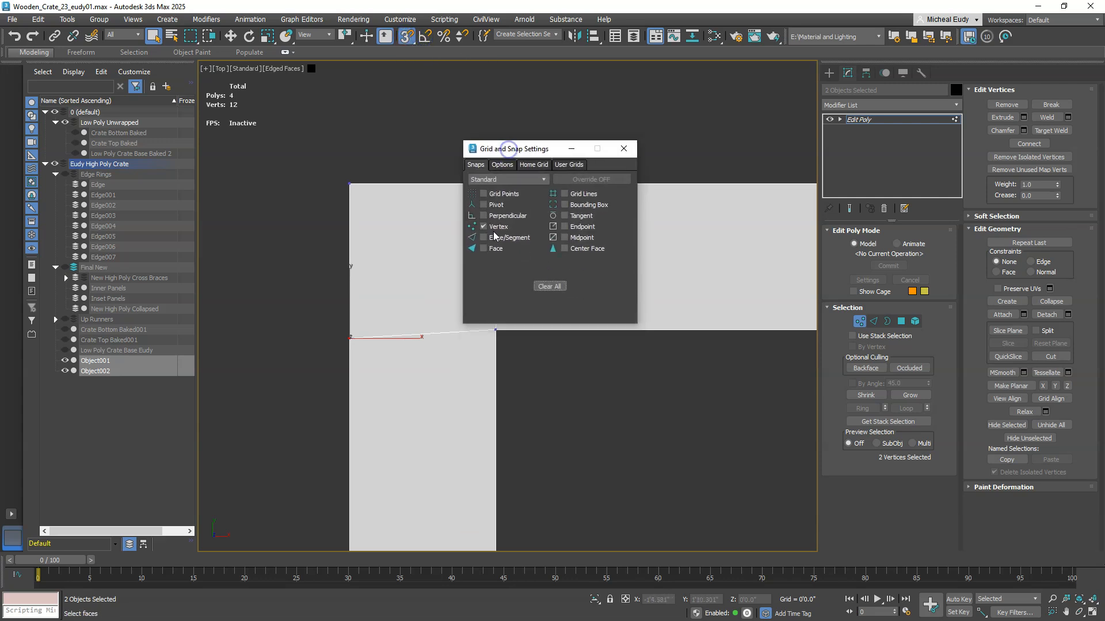
{"action": "left_click", "coordinate": [504, 166]}
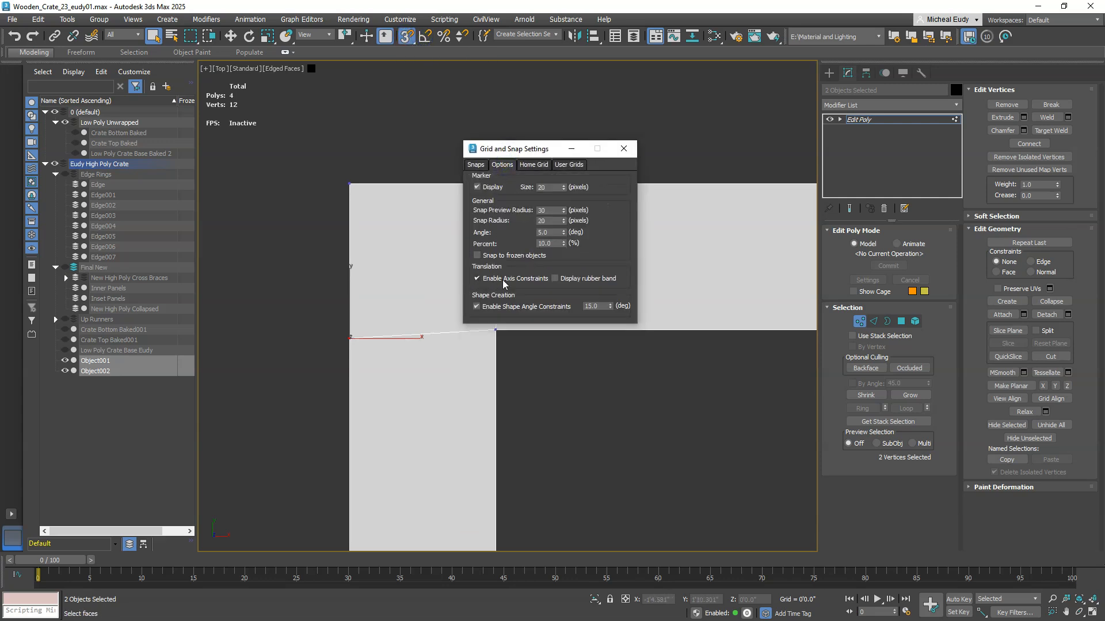
{"action": "left_click", "coordinate": [623, 149]}
Step: Snap the outer seam vertices into line with the inner corner vertex, straightening both seams at the corner
{"action": "right_click", "coordinate": [315, 280]}
{"action": "left_click", "coordinate": [318, 286]}
{"action": "left_click_drag", "start_coordinate": [348, 296], "coordinate": [493, 329]}
{"action": "left_click_drag", "start_coordinate": [475, 160], "coordinate": [532, 233]}
{"action": "left_click_drag", "start_coordinate": [505, 185], "coordinate": [498, 331]}
Step: Snap the end corner vertex and outer seam vertex into line with the inner seam vertex at Object001's other end
{"action": "middle_click_drag", "start_coordinate": [754, 265], "coordinate": [290, 252]}
{"action": "middle_click_drag", "start_coordinate": [788, 234], "coordinate": [618, 302]}
{"action": "scroll", "coordinate": [461, 269], "scroll_direction": "down", "scroll_amount": 2}
{"action": "scroll", "coordinate": [619, 276], "scroll_direction": "down", "scroll_amount": 2}
{"action": "left_click", "coordinate": [692, 324]}
{"action": "left_click_drag", "start_coordinate": [766, 285], "coordinate": [695, 322]}
{"action": "right_click", "coordinate": [695, 321]}
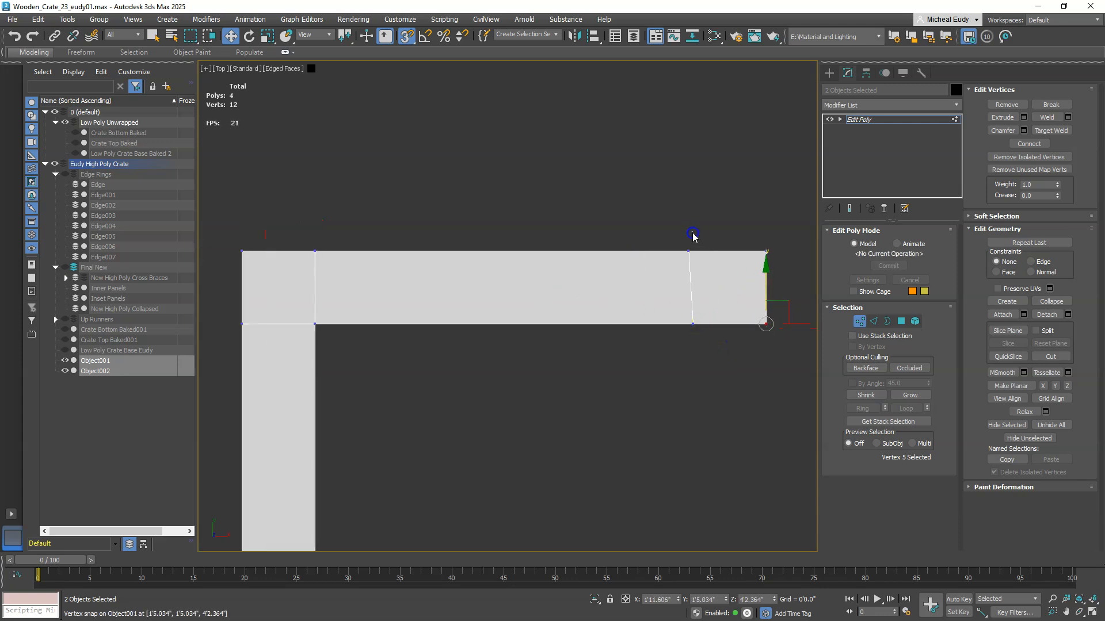
{"action": "left_click", "coordinate": [688, 251]}
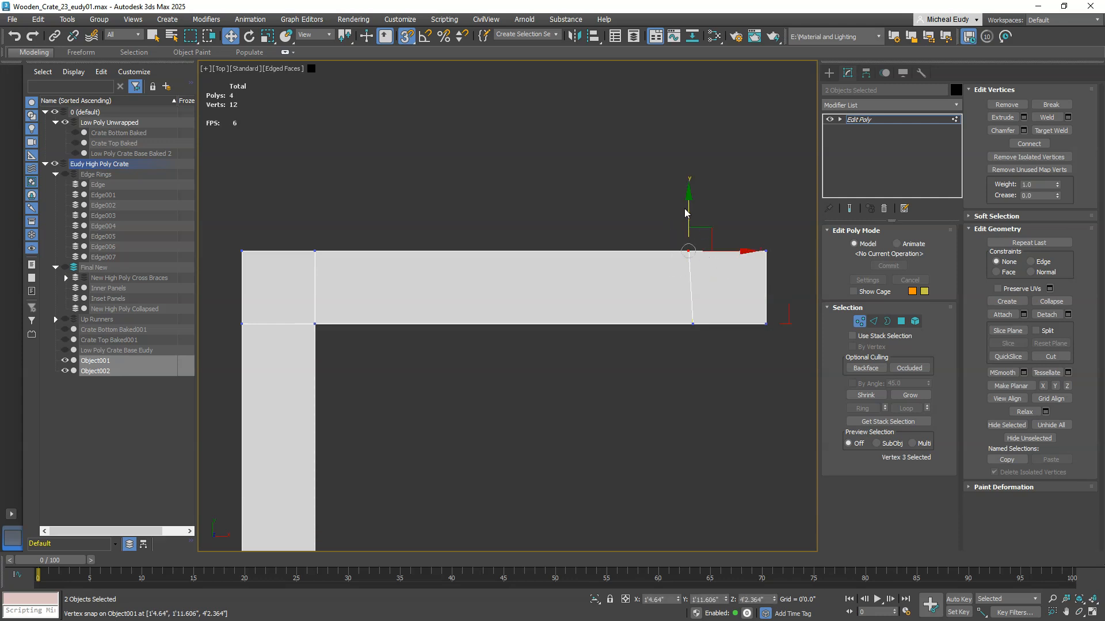
{"action": "left_click_drag", "start_coordinate": [740, 251], "coordinate": [696, 322]}
Step: Remove the two crosswise seam edges from Object001 together with their vertices, leaving one continuous board polygon
{"action": "scroll", "coordinate": [553, 309], "scroll_direction": "down", "scroll_amount": 5}
{"action": "middle_click_drag", "start_coordinate": [526, 343], "coordinate": [590, 295], "text": "alt"}
{"action": "scroll", "coordinate": [493, 305], "scroll_direction": "up", "scroll_amount": 2}
{"action": "middle_click_drag", "start_coordinate": [494, 307], "coordinate": [546, 294]}
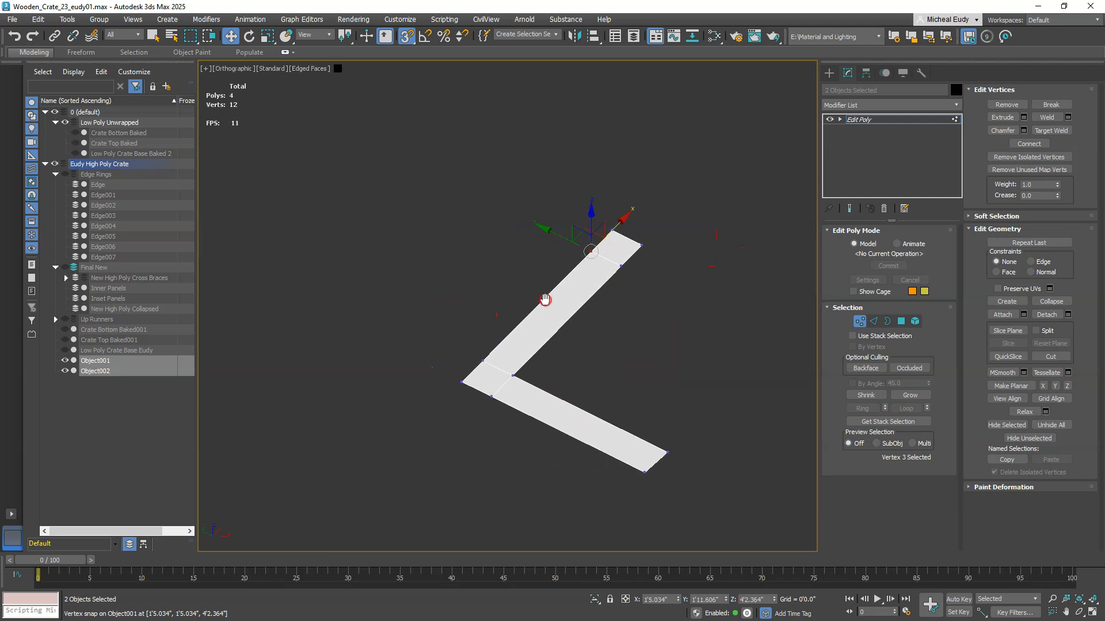
{"action": "scroll", "coordinate": [546, 294], "scroll_direction": "up", "scroll_amount": 2}
{"action": "left_click", "coordinate": [645, 294]}
{"action": "left_click", "coordinate": [875, 323]}
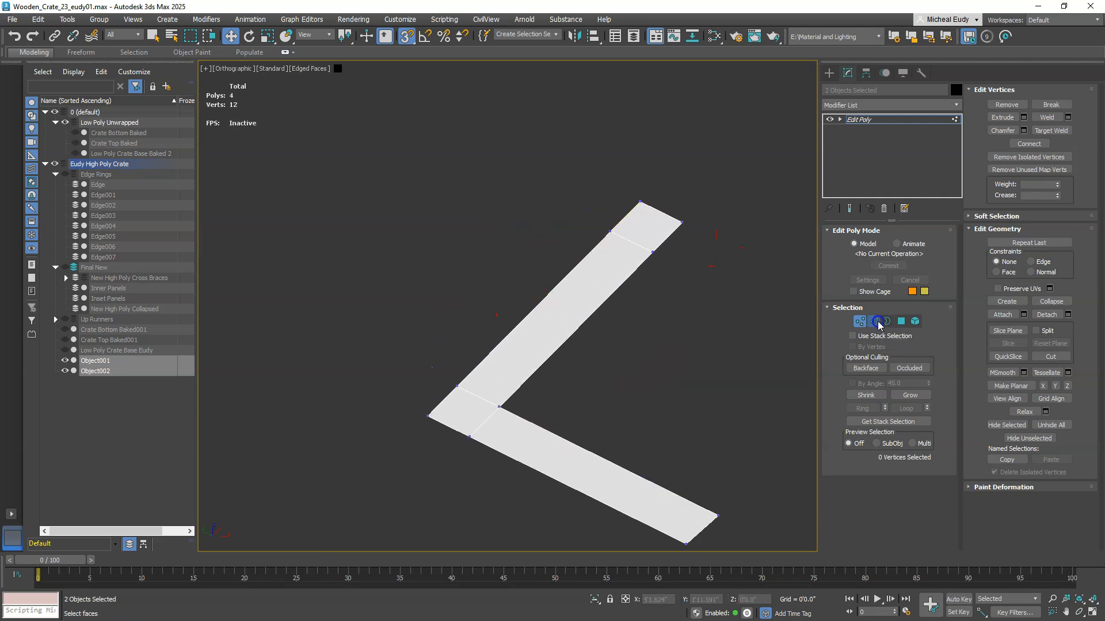
{"action": "left_click", "coordinate": [629, 241]}
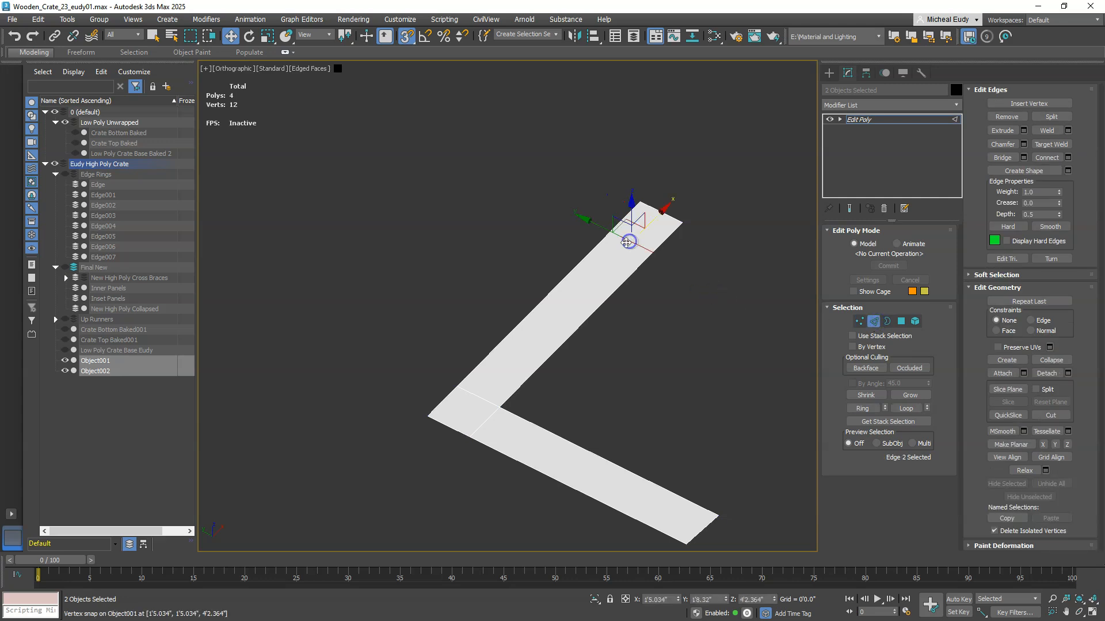
{"action": "left_click", "coordinate": [484, 397], "text": "ctrl"}
{"action": "key", "text": "ctrl+BackSpace"}
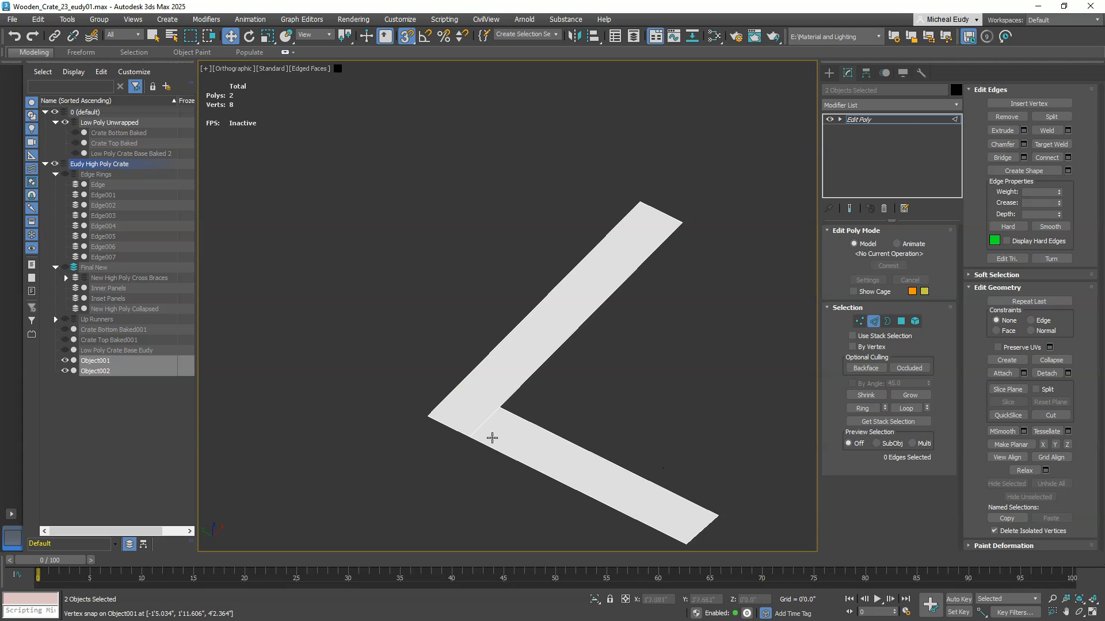
Step: Add a Shell modifier to both detached boards
{"action": "middle_click_drag", "start_coordinate": [645, 339], "coordinate": [567, 347]}
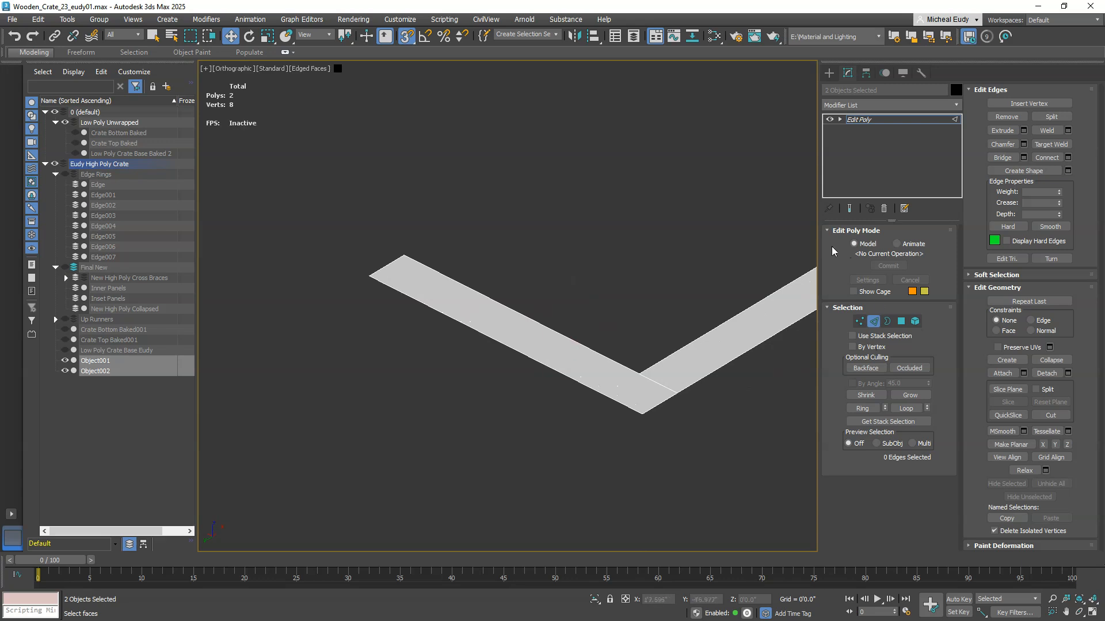
{"action": "left_click", "coordinate": [947, 105]}
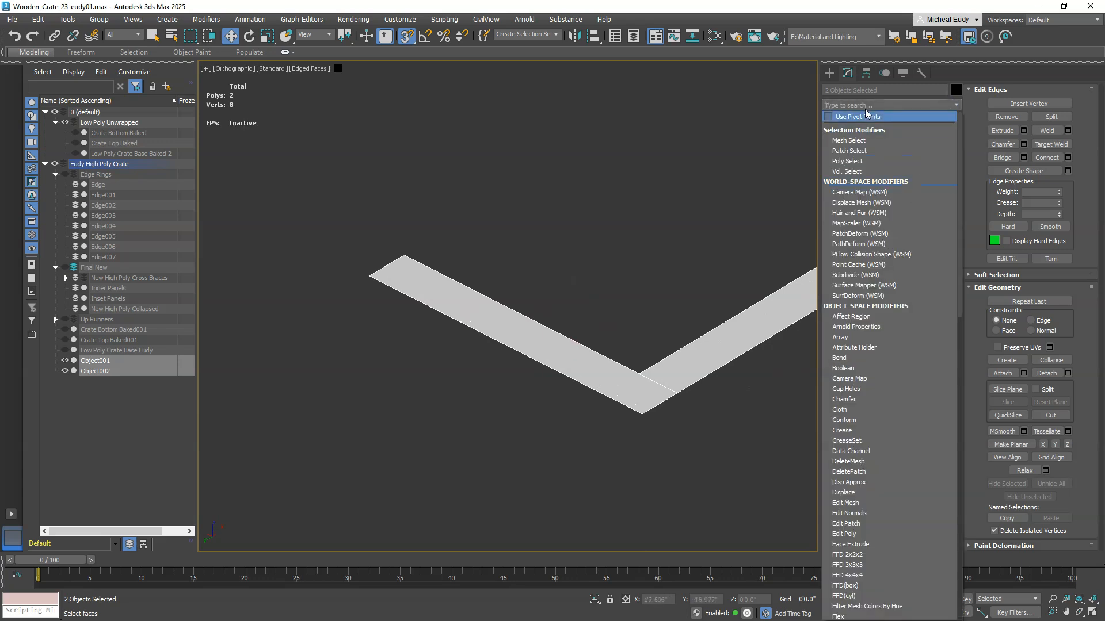
{"action": "type", "text": "shell"}
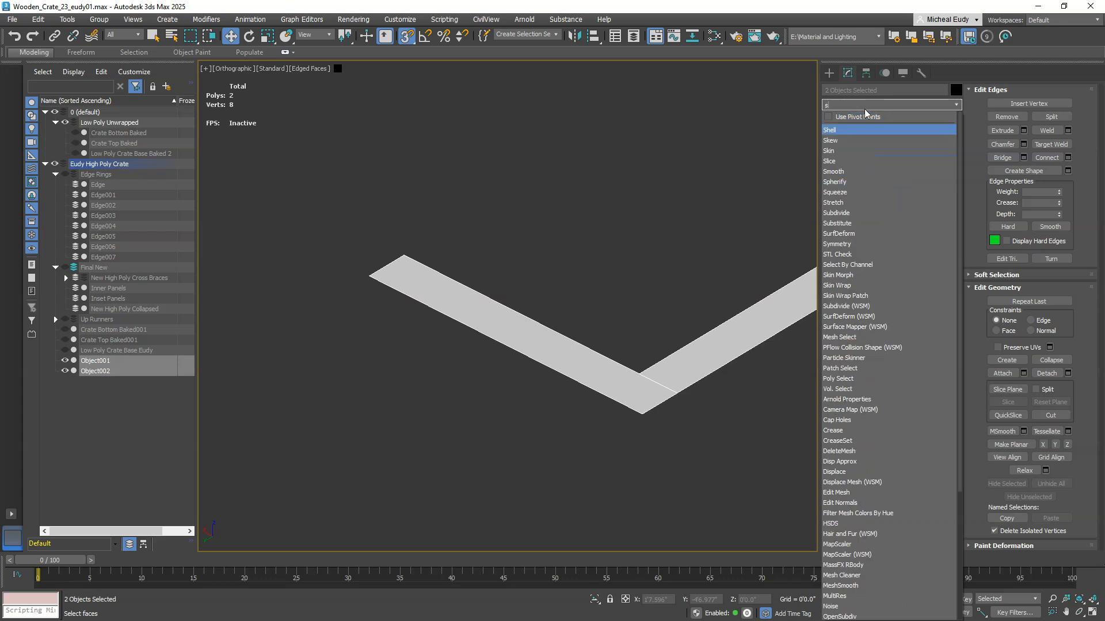
{"action": "key", "text": "Return"}
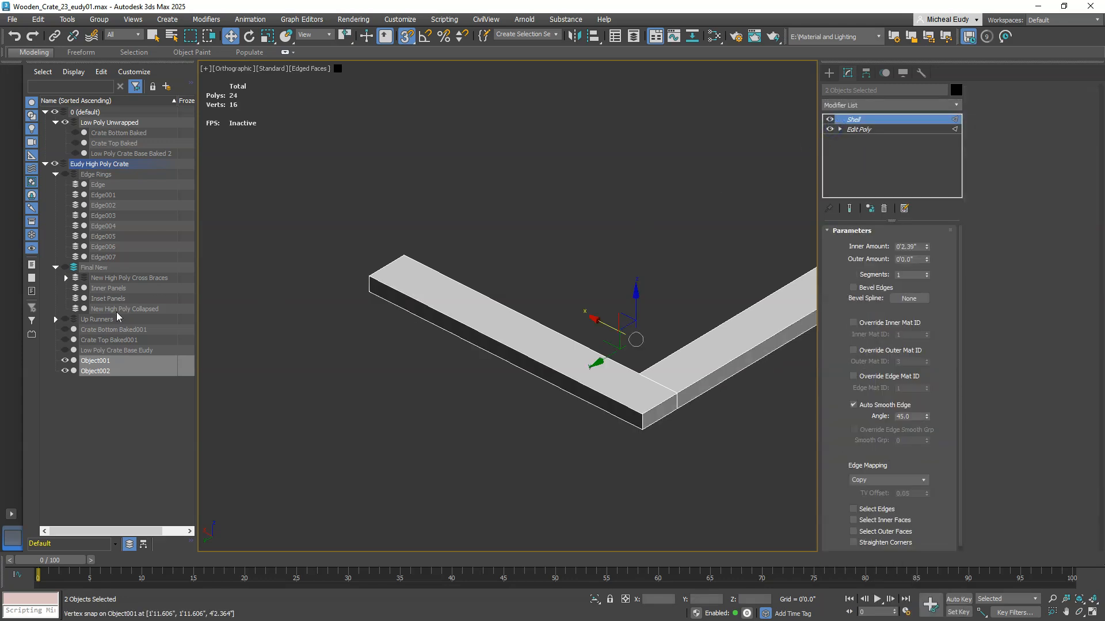
Step: Show Crate Top Baked001 again and reduce the boards' Shell inner amount to 0'2.343" to approach the crate top's thickness
{"action": "left_click", "coordinate": [65, 340]}
{"action": "scroll", "coordinate": [686, 349], "scroll_direction": "up", "scroll_amount": 5}
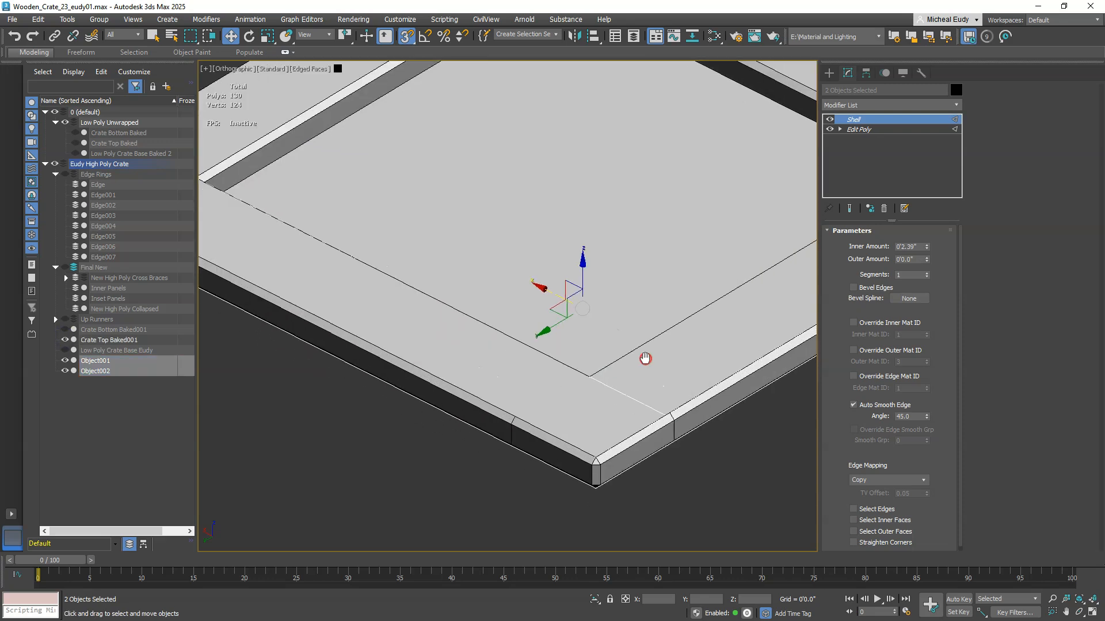
{"action": "middle_click_drag", "start_coordinate": [578, 366], "coordinate": [610, 322], "text": "alt"}
{"action": "middle_click_drag", "start_coordinate": [611, 372], "coordinate": [636, 323], "text": "alt"}
{"action": "left_click", "coordinate": [927, 252]}
{"action": "left_click", "coordinate": [927, 252]}
{"action": "left_click", "coordinate": [927, 252]}
{"action": "left_click", "coordinate": [927, 251]}
{"action": "left_click", "coordinate": [927, 252]}
{"action": "left_click", "coordinate": [927, 251]}
{"action": "left_click", "coordinate": [927, 252]}
Step: Fine-tune the boards' Shell inner amount to 0'2.323" against the underside of the crate top
{"action": "scroll", "coordinate": [679, 405], "scroll_direction": "up", "scroll_amount": 2}
{"action": "scroll", "coordinate": [679, 405], "scroll_direction": "up", "scroll_amount": 2}
{"action": "middle_click_drag", "start_coordinate": [610, 378], "coordinate": [617, 385], "text": "alt"}
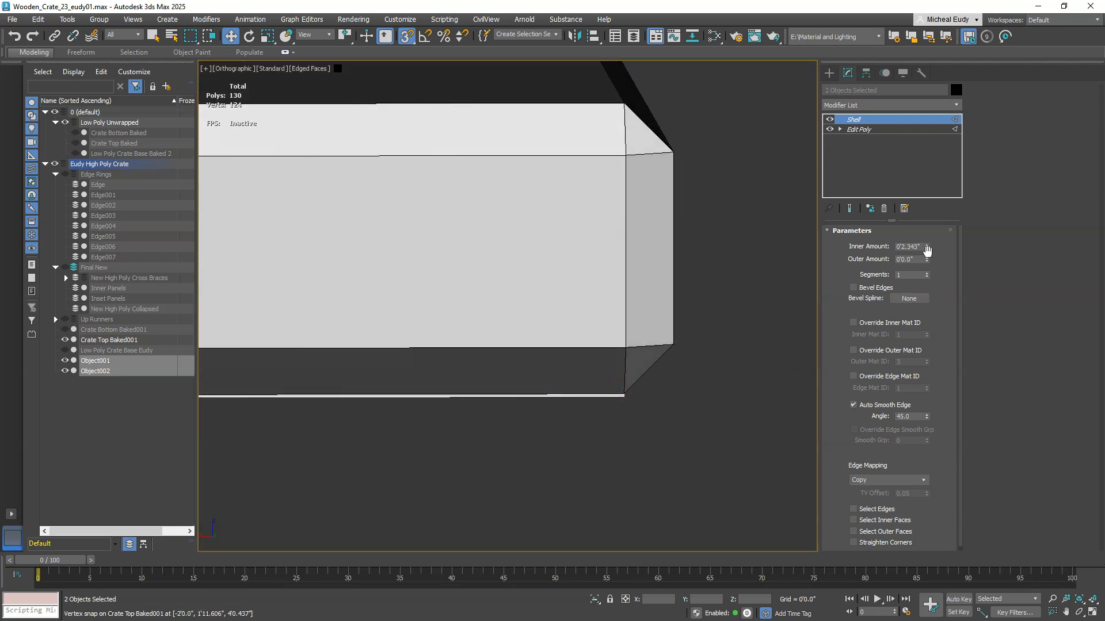
{"action": "left_click", "coordinate": [927, 252]}
{"action": "left_click", "coordinate": [927, 251]}
{"action": "left_click", "coordinate": [926, 251]}
{"action": "scroll", "coordinate": [619, 316], "scroll_direction": "down", "scroll_amount": 3}
{"action": "middle_click_drag", "start_coordinate": [630, 322], "coordinate": [658, 373]}
{"action": "scroll", "coordinate": [619, 335], "scroll_direction": "down", "scroll_amount": 4}
{"action": "middle_click_drag", "start_coordinate": [566, 326], "coordinate": [623, 365]}
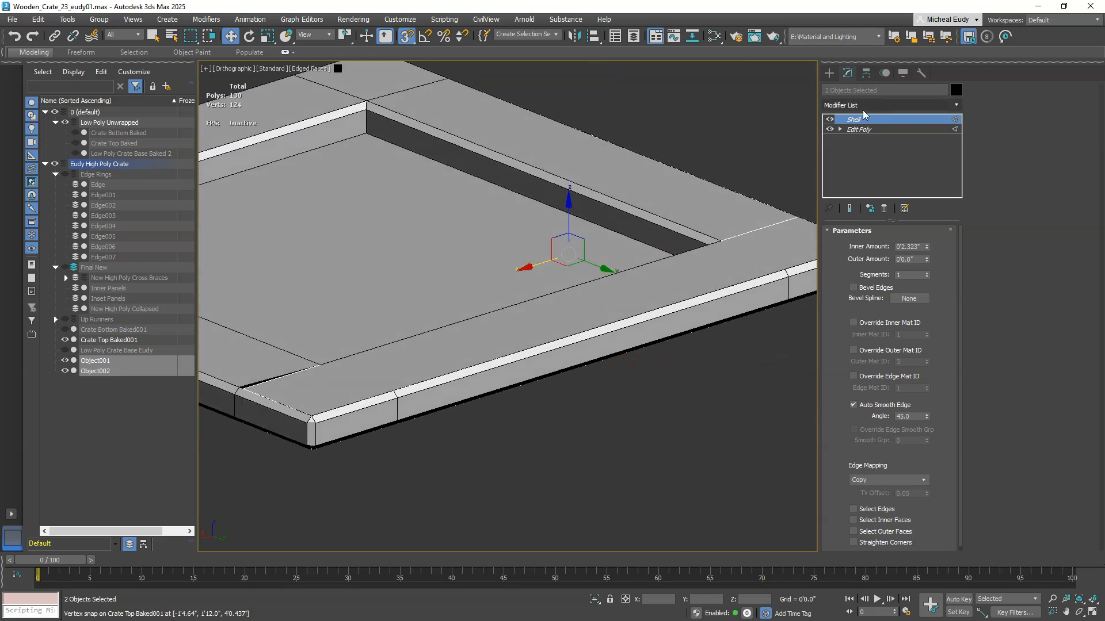
Step: Select only the full-length board Object001
{"action": "left_click", "coordinate": [725, 274]}
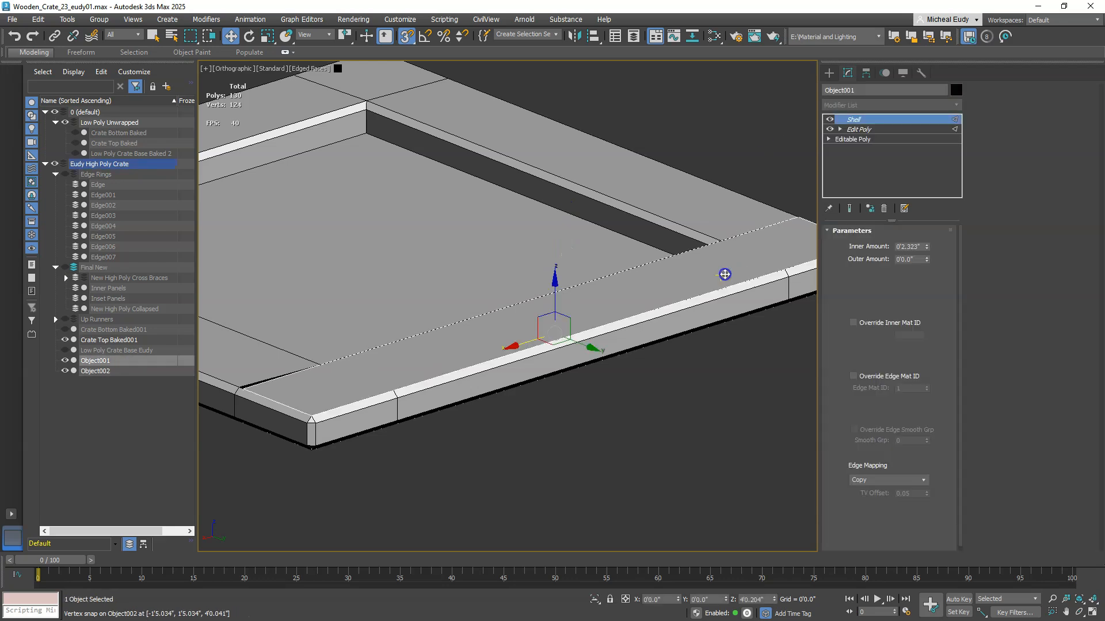
{"action": "left_click", "coordinate": [869, 106]}
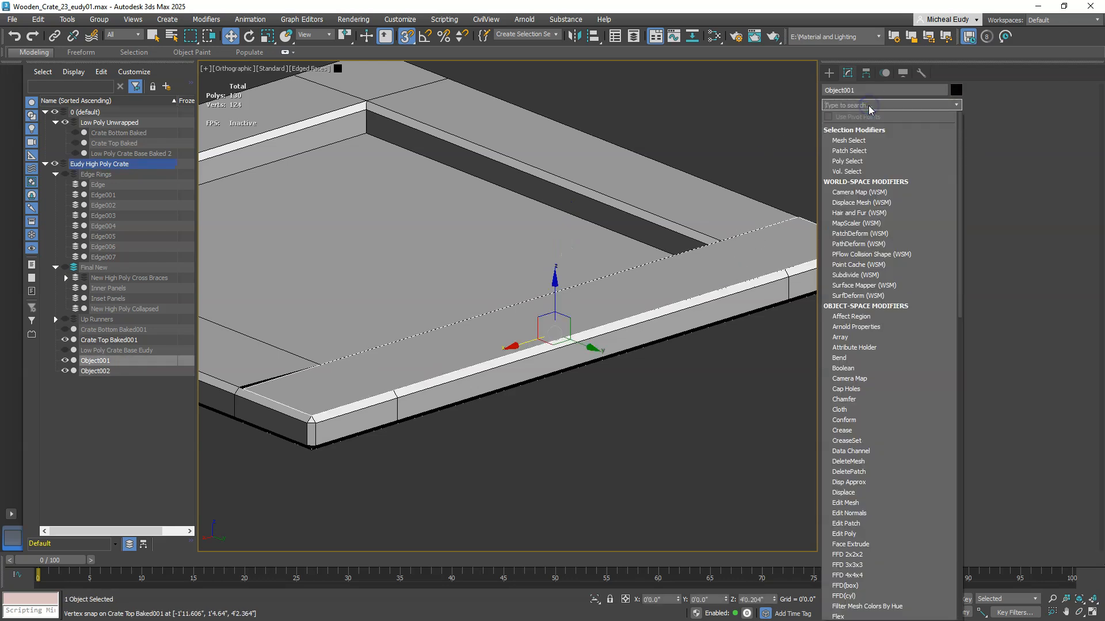
{"action": "left_click", "coordinate": [788, 122]}
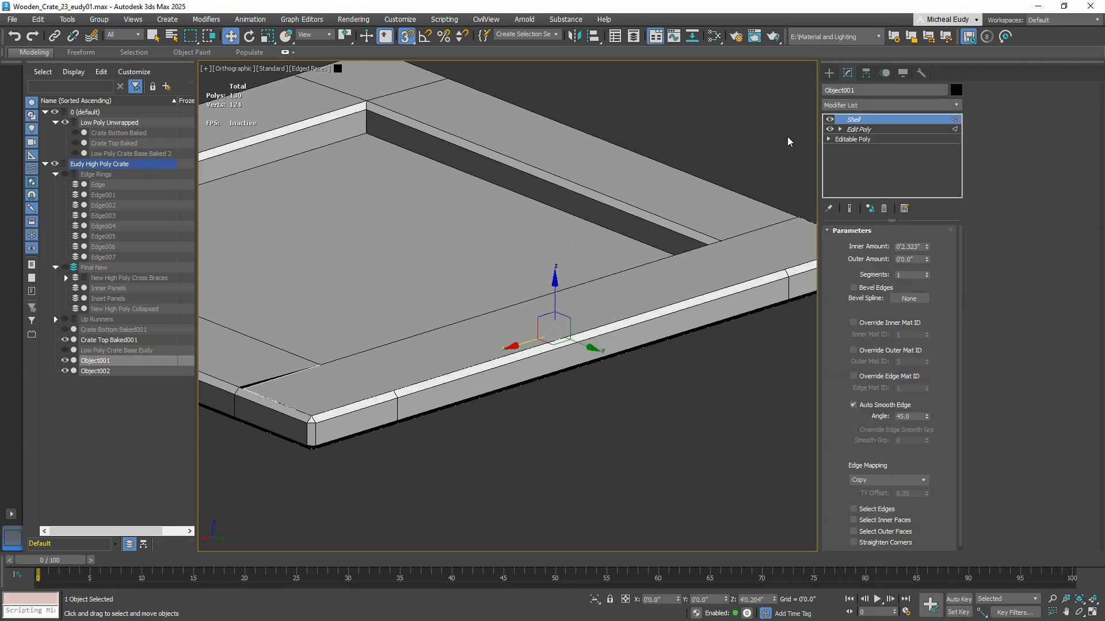
Step: Add a second Edit Poly modifier to the full-length board and place it above the Shell in the modifier stack
{"action": "left_click", "coordinate": [859, 130]}
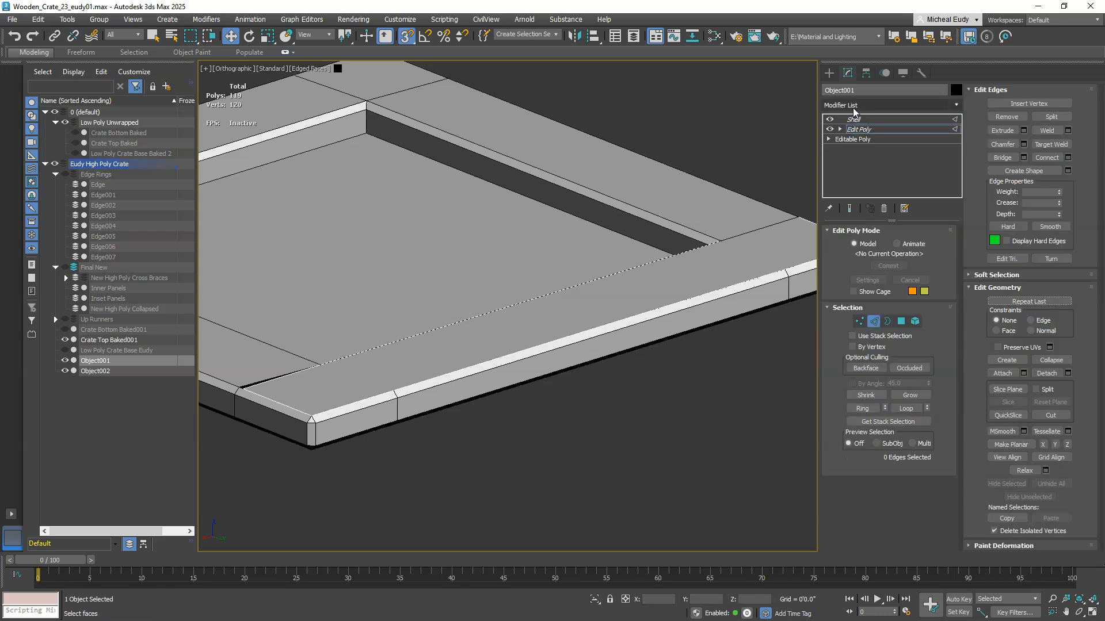
{"action": "left_click", "coordinate": [873, 321]}
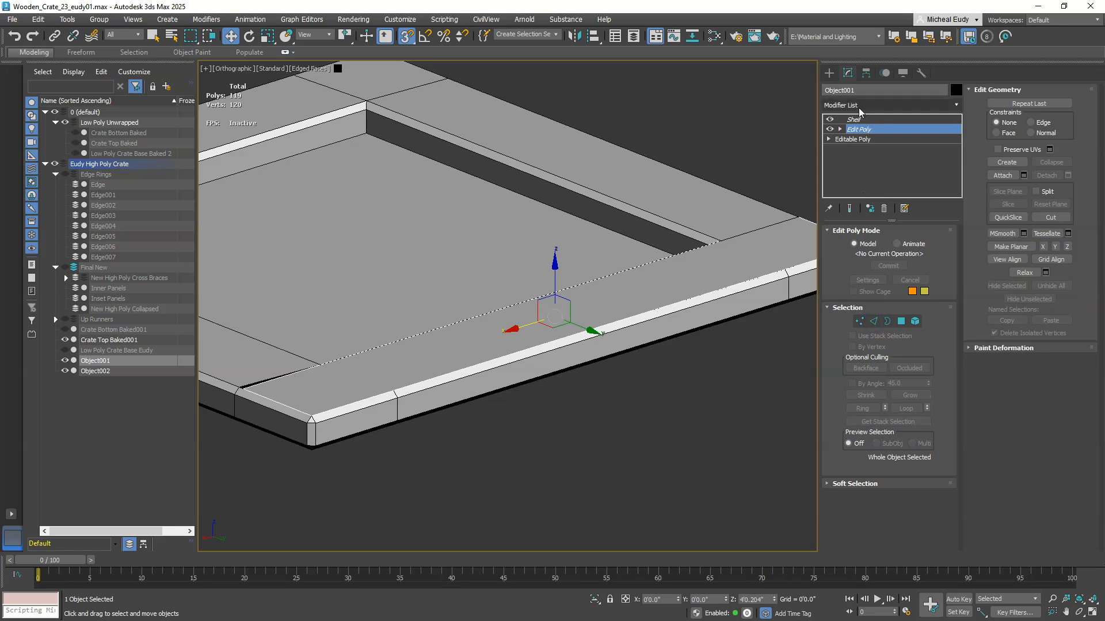
{"action": "left_click", "coordinate": [861, 105]}
{"action": "type", "text": "e"}
{"action": "left_click", "coordinate": [836, 162]}
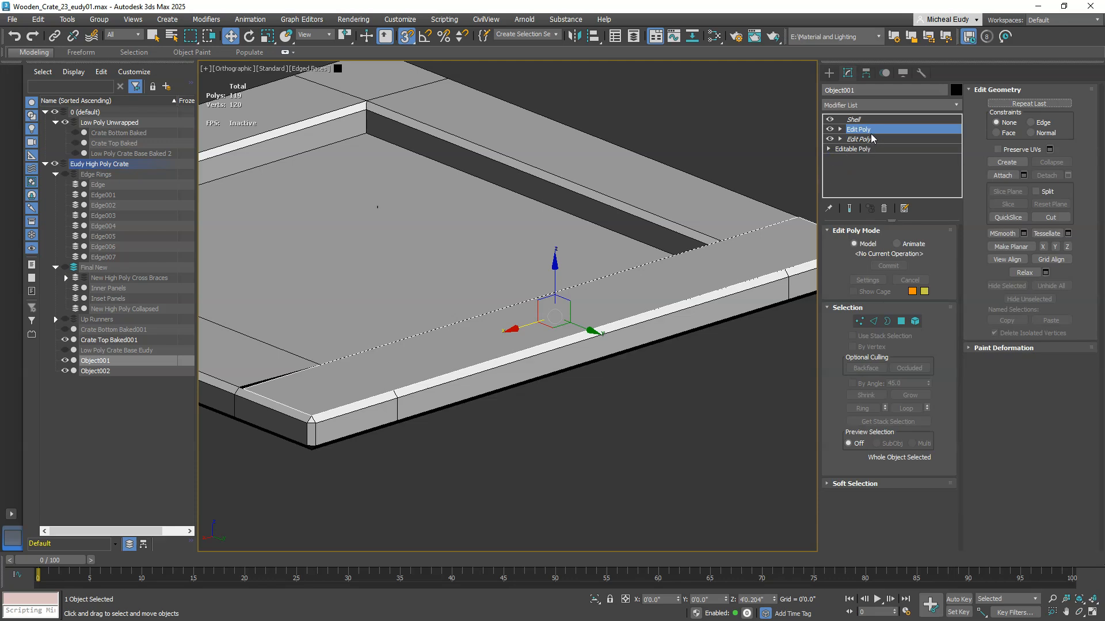
{"action": "left_click_drag", "start_coordinate": [871, 130], "coordinate": [871, 118]}
Step: Hide Crate Top Baked001 so that the full-length board's side faces are exposed
{"action": "left_click", "coordinate": [902, 322]}
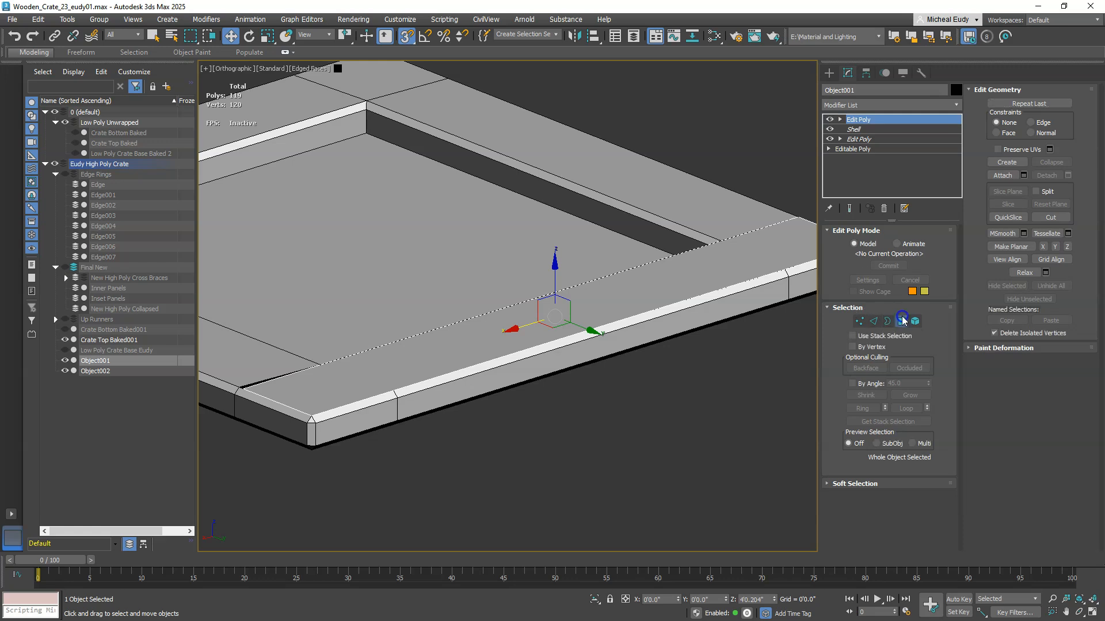
{"action": "left_click", "coordinate": [600, 344]}
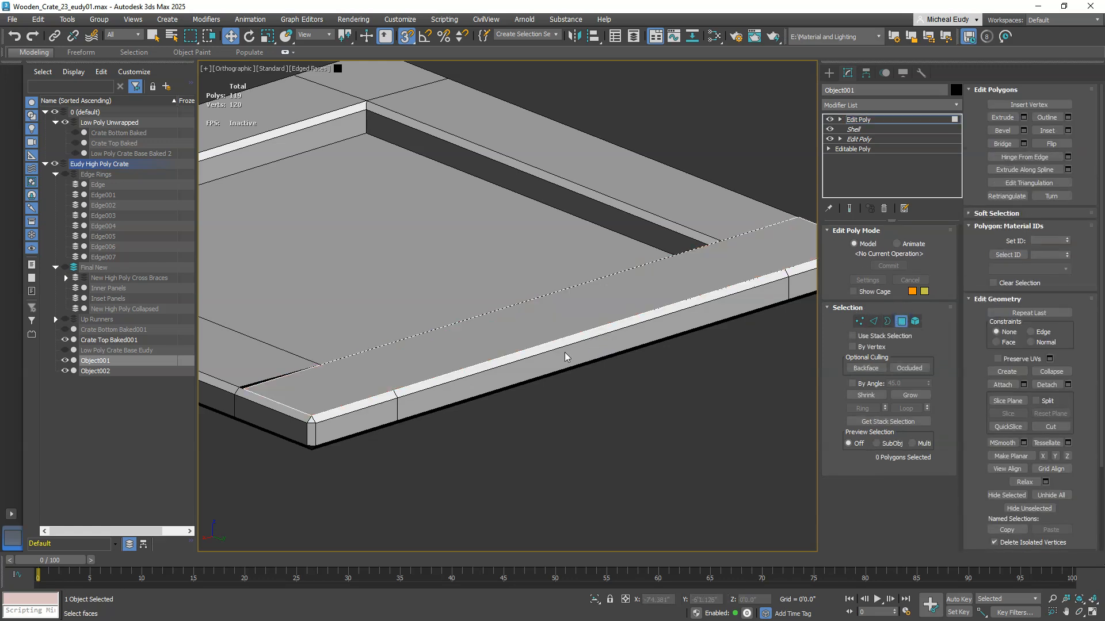
{"action": "left_click", "coordinate": [65, 340]}
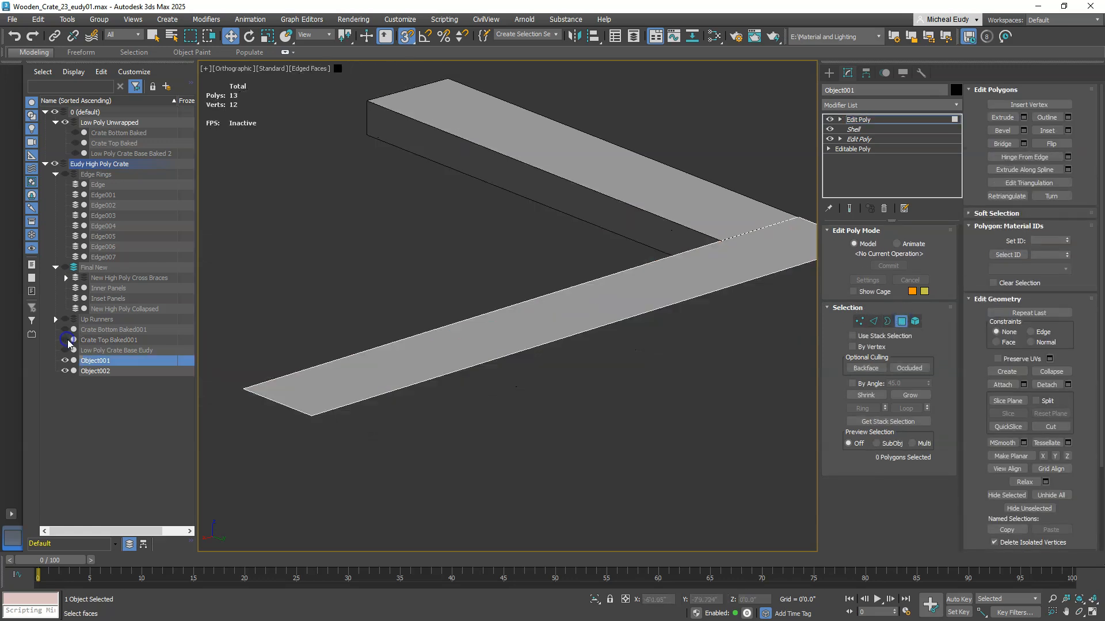
{"action": "left_click", "coordinate": [902, 322]}
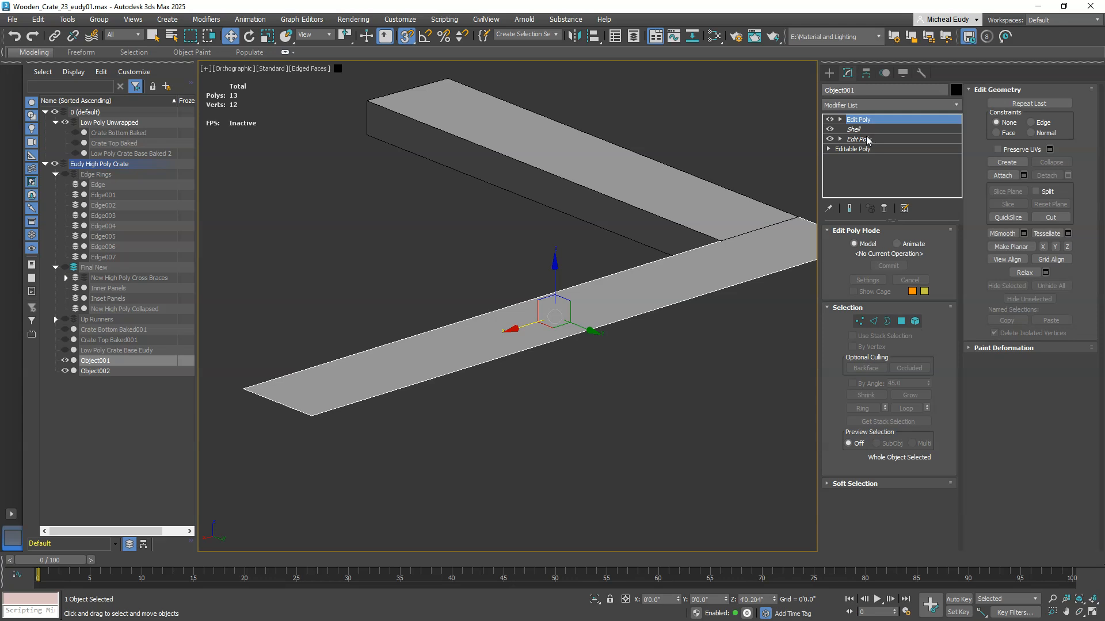
Step: Switch the Shell and lower Edit Poly modifiers off and on to compare the board's shape at each stack level
{"action": "left_click", "coordinate": [829, 129]}
{"action": "left_click", "coordinate": [860, 139]}
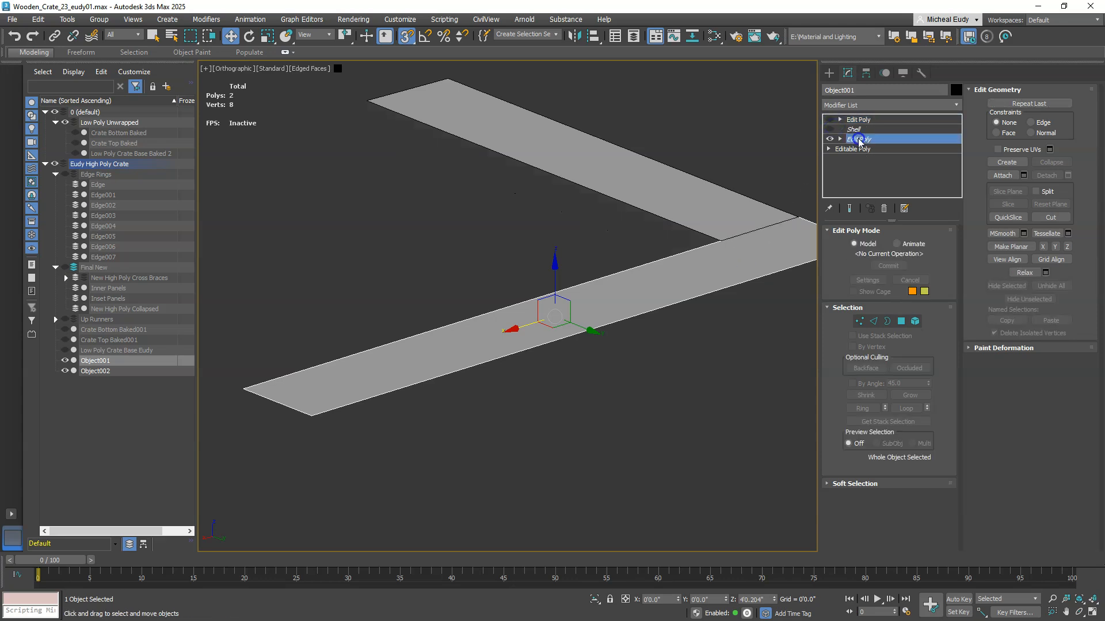
{"action": "left_click", "coordinate": [829, 139]}
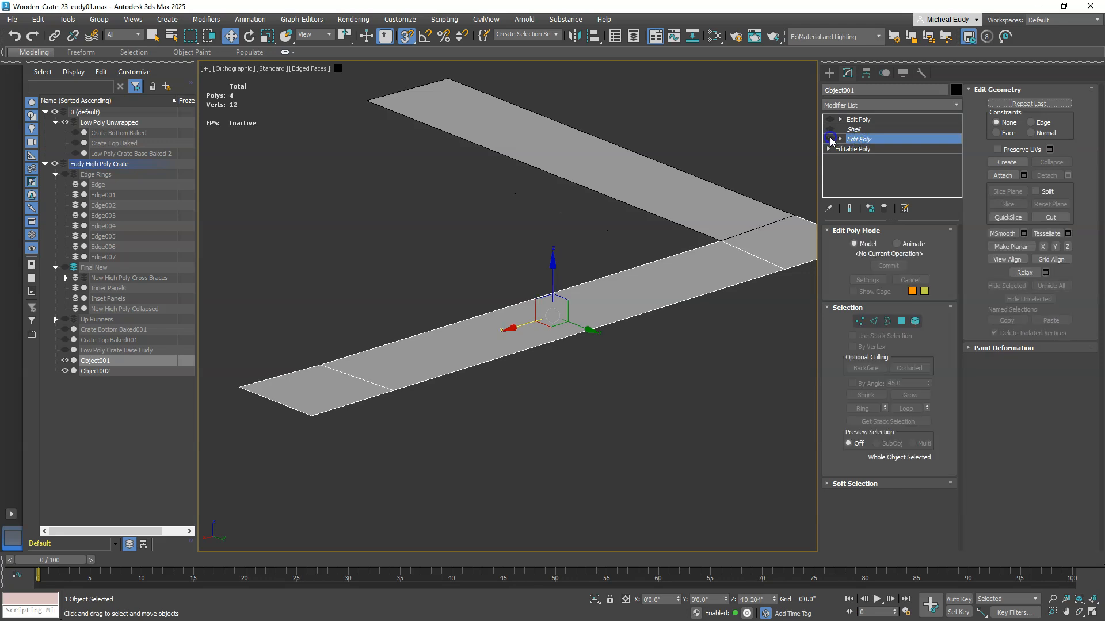
{"action": "left_click", "coordinate": [829, 139]}
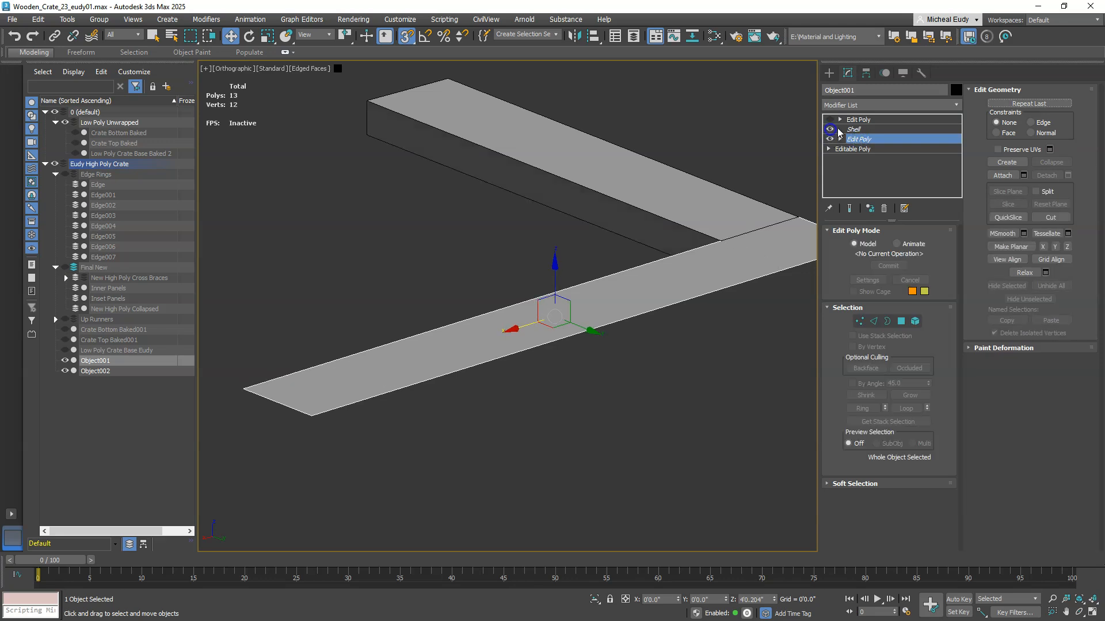
{"action": "left_click", "coordinate": [829, 129]}
{"action": "left_click", "coordinate": [854, 129]}
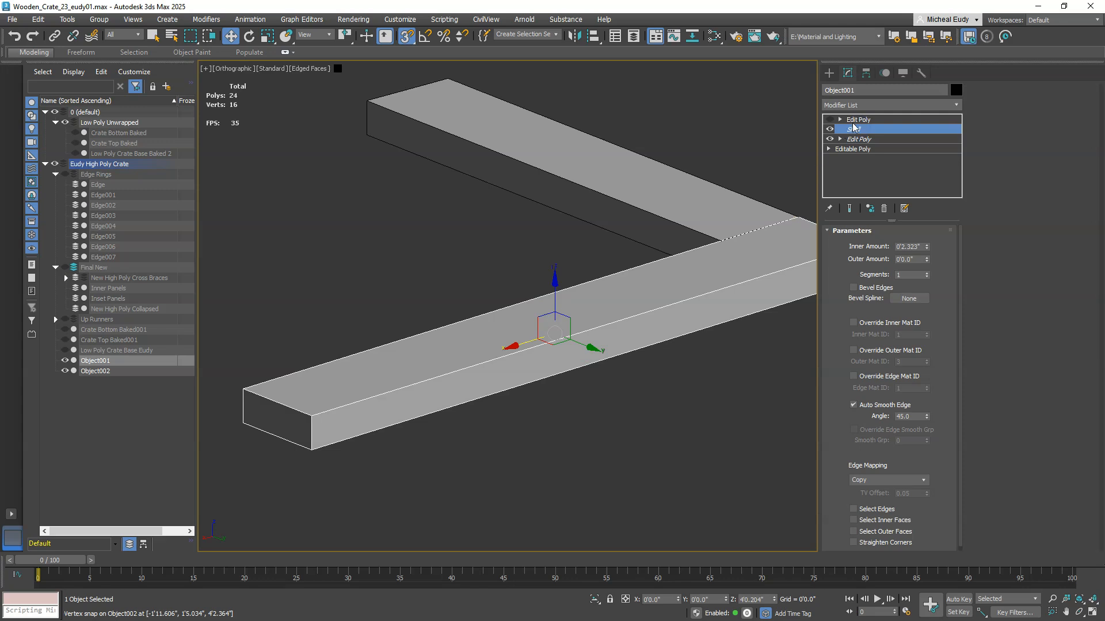
Step: Select the full-length board's outer long side polygon in the uppermost Edit Poly and show Crate Top Baked001 as reference
{"action": "left_click", "coordinate": [853, 120]}
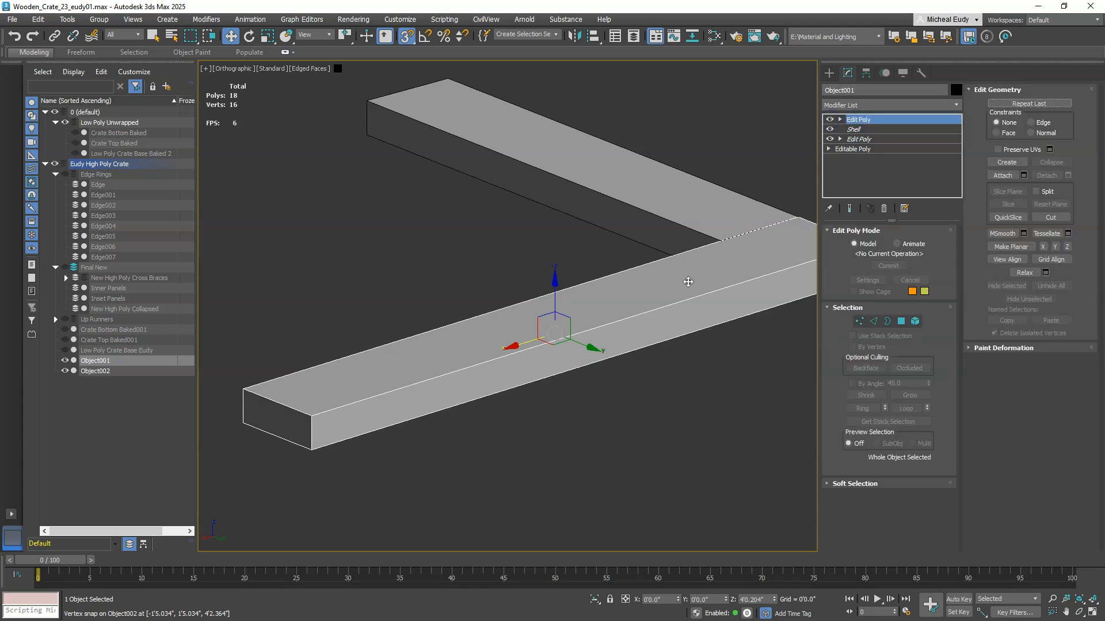
{"action": "left_click", "coordinate": [901, 323]}
{"action": "left_click", "coordinate": [708, 316]}
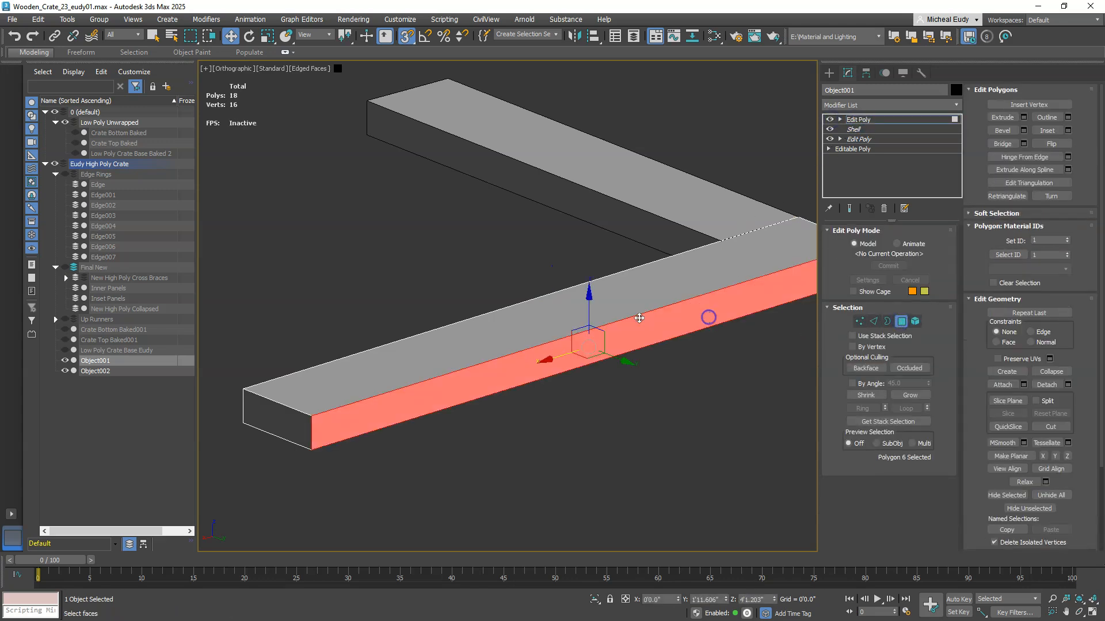
{"action": "left_click", "coordinate": [65, 350]}
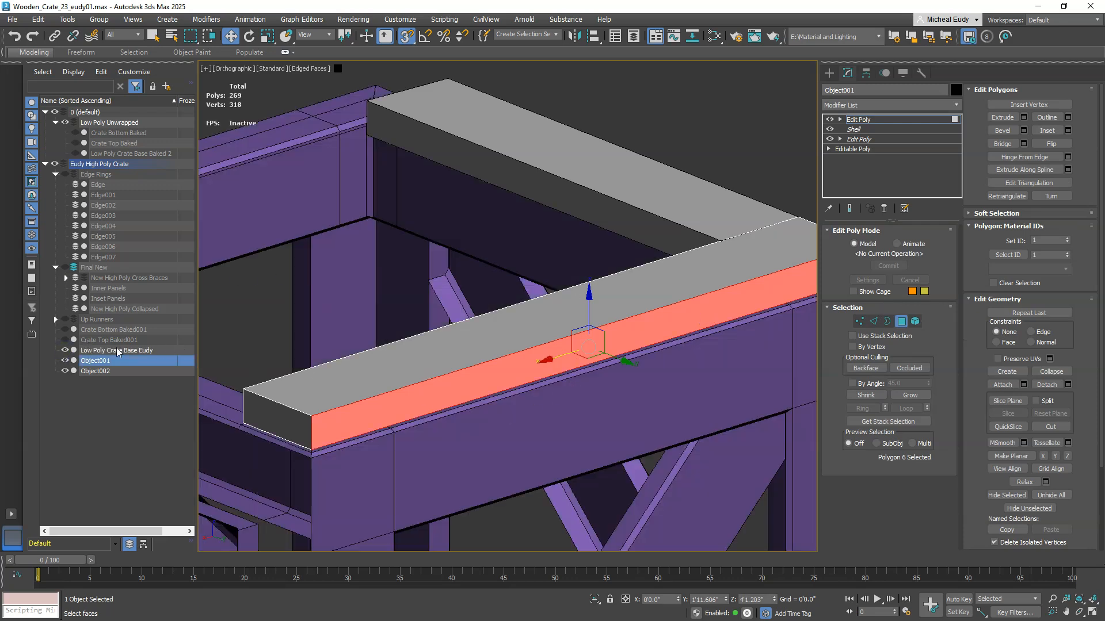
{"action": "left_click", "coordinate": [66, 350]}
{"action": "left_click", "coordinate": [65, 340]}
Step: Turn off snapping and move the long side polygon outward along Y to about 1'11.989", just past the crate top's edge
{"action": "scroll", "coordinate": [635, 349], "scroll_direction": "up", "scroll_amount": 4}
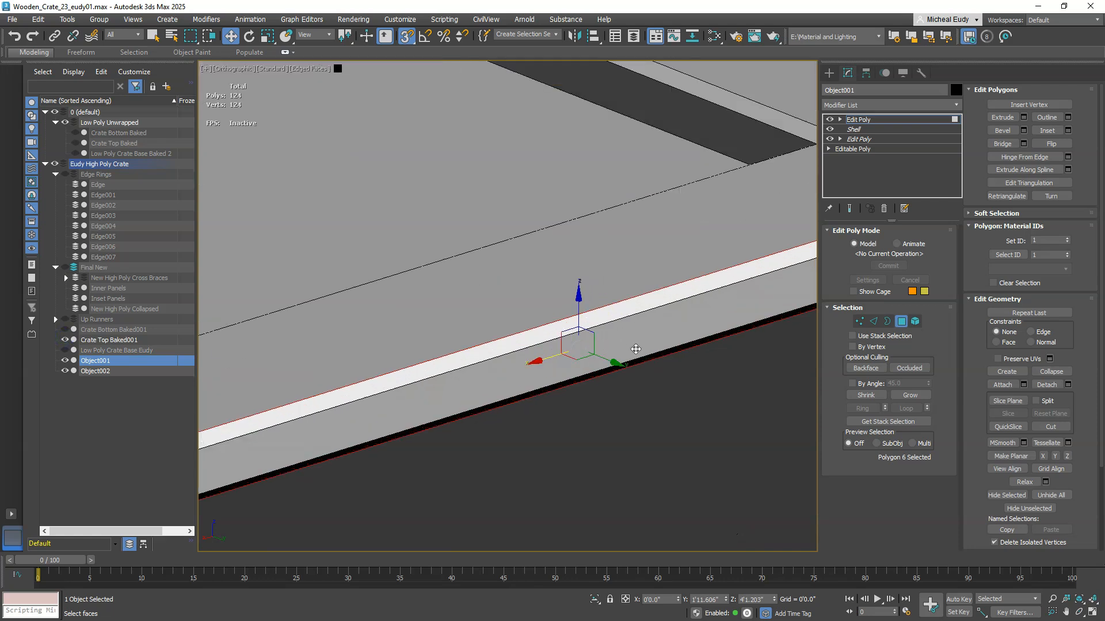
{"action": "scroll", "coordinate": [547, 306], "scroll_direction": "down", "scroll_amount": 4}
{"action": "middle_click_drag", "start_coordinate": [427, 329], "coordinate": [468, 315], "text": "alt"}
{"action": "scroll", "coordinate": [461, 319], "scroll_direction": "up", "scroll_amount": 5}
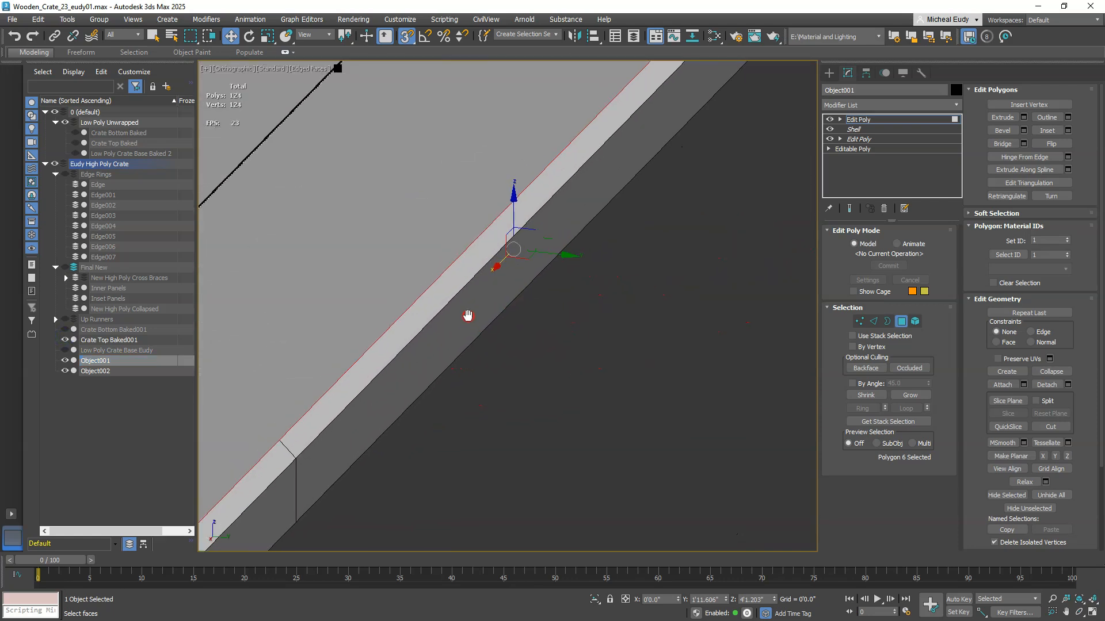
{"action": "left_click_drag", "start_coordinate": [561, 254], "coordinate": [435, 68]}
{"action": "left_click", "coordinate": [405, 37]}
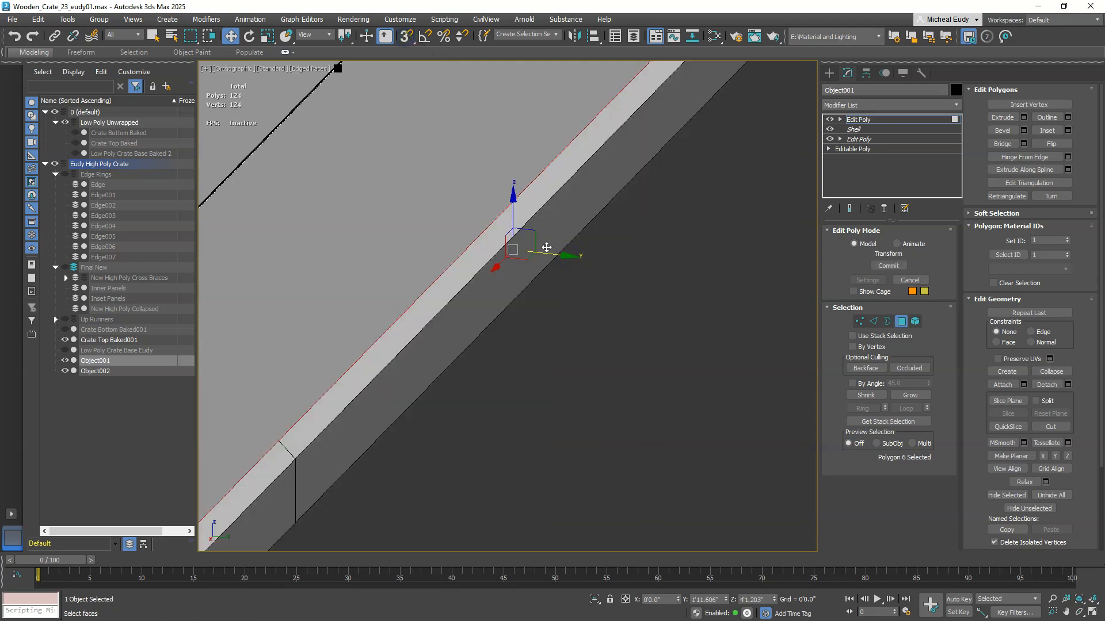
{"action": "left_click_drag", "start_coordinate": [556, 257], "coordinate": [573, 259]}
{"action": "scroll", "coordinate": [538, 228], "scroll_direction": "down", "scroll_amount": 5}
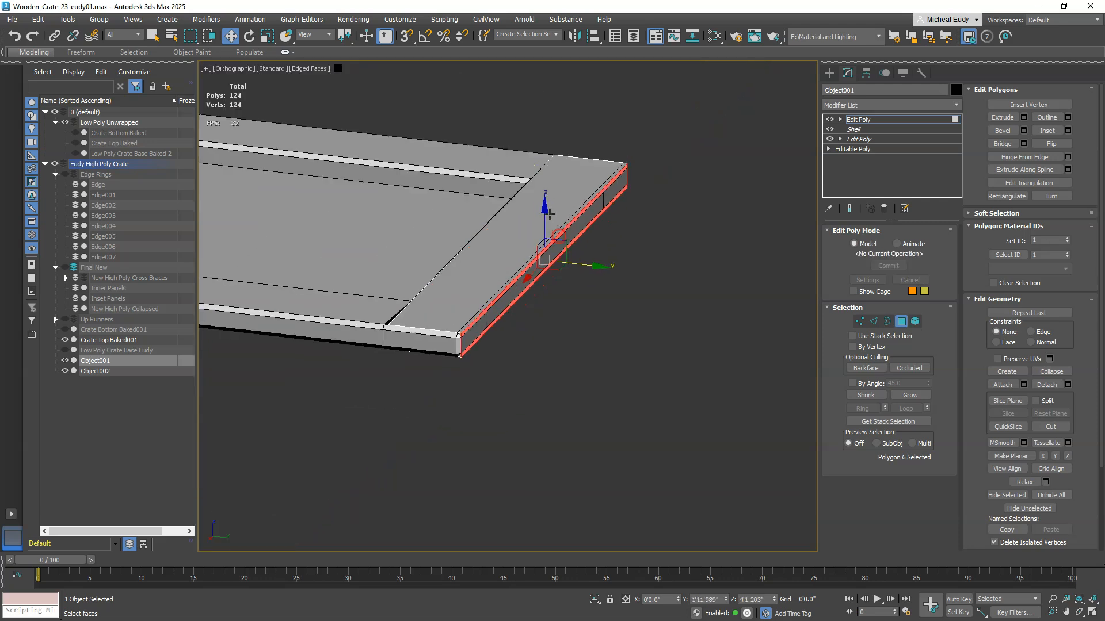
{"action": "middle_click_drag", "start_coordinate": [548, 197], "coordinate": [551, 263]}
{"action": "middle_click_drag", "start_coordinate": [468, 328], "coordinate": [492, 380]}
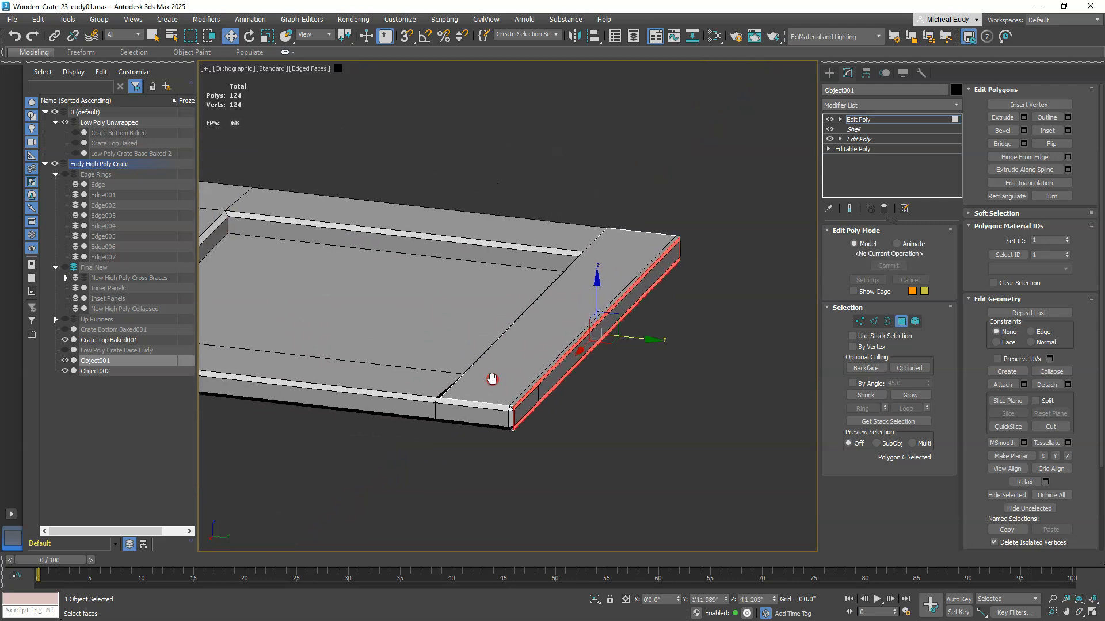
Step: Select the full-length board's end polygon on the positive X side and move it outward to about X 2'0.007"
{"action": "middle_click_drag", "start_coordinate": [468, 336], "coordinate": [519, 326], "text": "alt"}
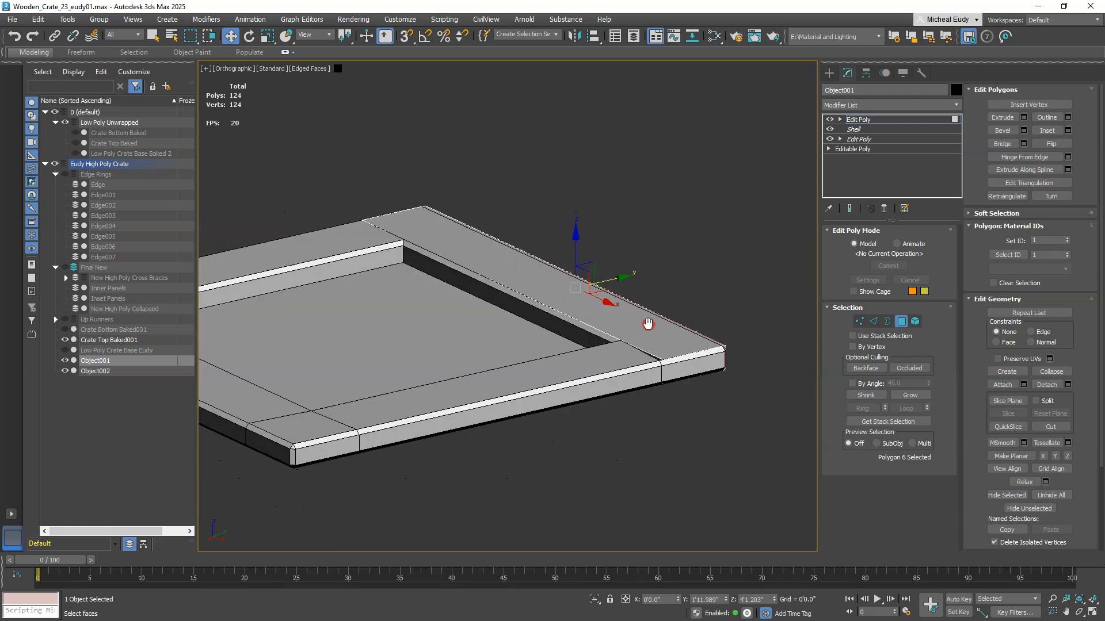
{"action": "scroll", "coordinate": [648, 323], "scroll_direction": "up", "scroll_amount": 3}
{"action": "middle_click_drag", "start_coordinate": [648, 322], "coordinate": [572, 321]}
{"action": "left_click", "coordinate": [616, 371]}
{"action": "scroll", "coordinate": [616, 370], "scroll_direction": "up", "scroll_amount": 2}
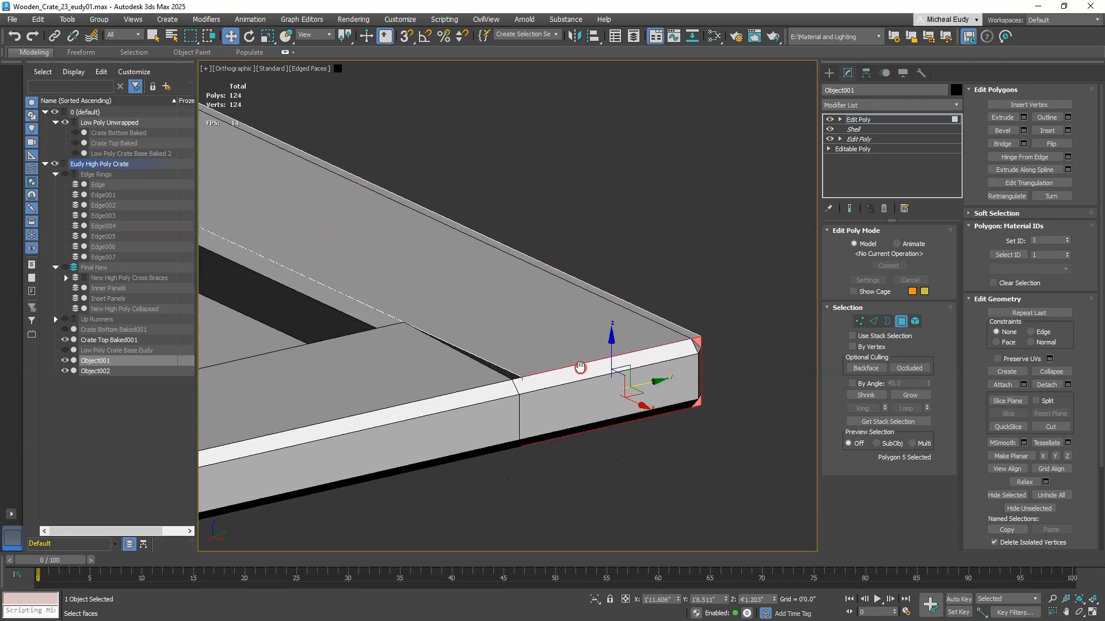
{"action": "scroll", "coordinate": [617, 370], "scroll_direction": "up", "scroll_amount": 2}
{"action": "middle_click_drag", "start_coordinate": [617, 370], "coordinate": [593, 401]}
{"action": "left_click_drag", "start_coordinate": [638, 387], "coordinate": [652, 401]}
{"action": "scroll", "coordinate": [597, 365], "scroll_direction": "down", "scroll_amount": 5}
Step: Select the end polygon at the board's opposite end and move it outward to about X -2'0.082"
{"action": "middle_click_drag", "start_coordinate": [597, 365], "coordinate": [343, 271], "text": "alt"}
{"action": "scroll", "coordinate": [737, 326], "scroll_direction": "up", "scroll_amount": 6}
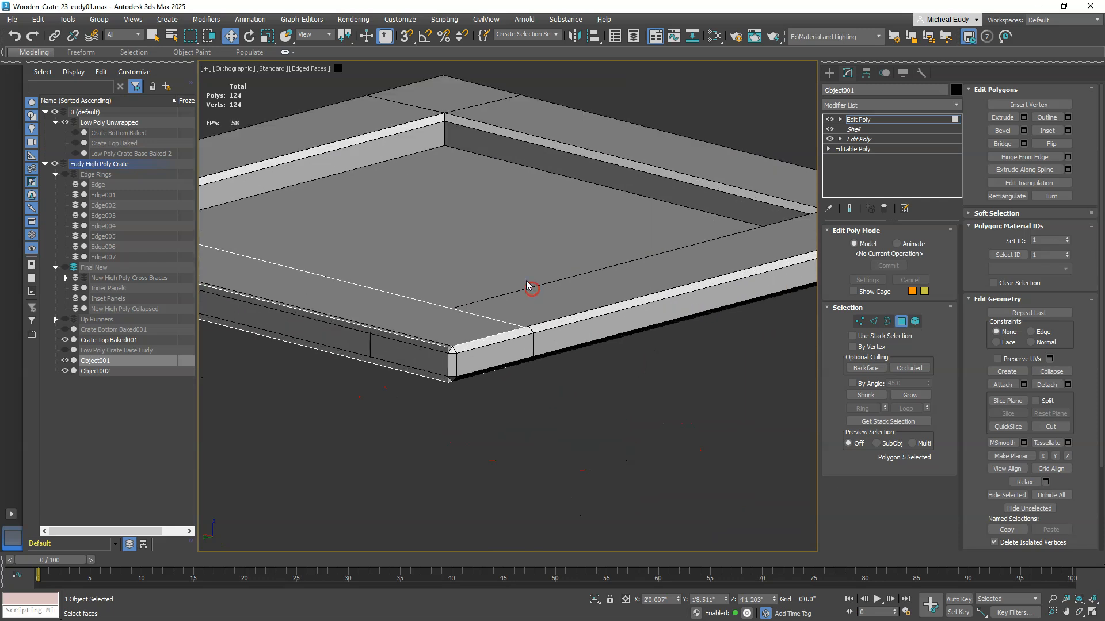
{"action": "left_click", "coordinate": [500, 378]}
{"action": "left_click_drag", "start_coordinate": [441, 371], "coordinate": [448, 371]}
{"action": "scroll", "coordinate": [542, 409], "scroll_direction": "down", "scroll_amount": 4}
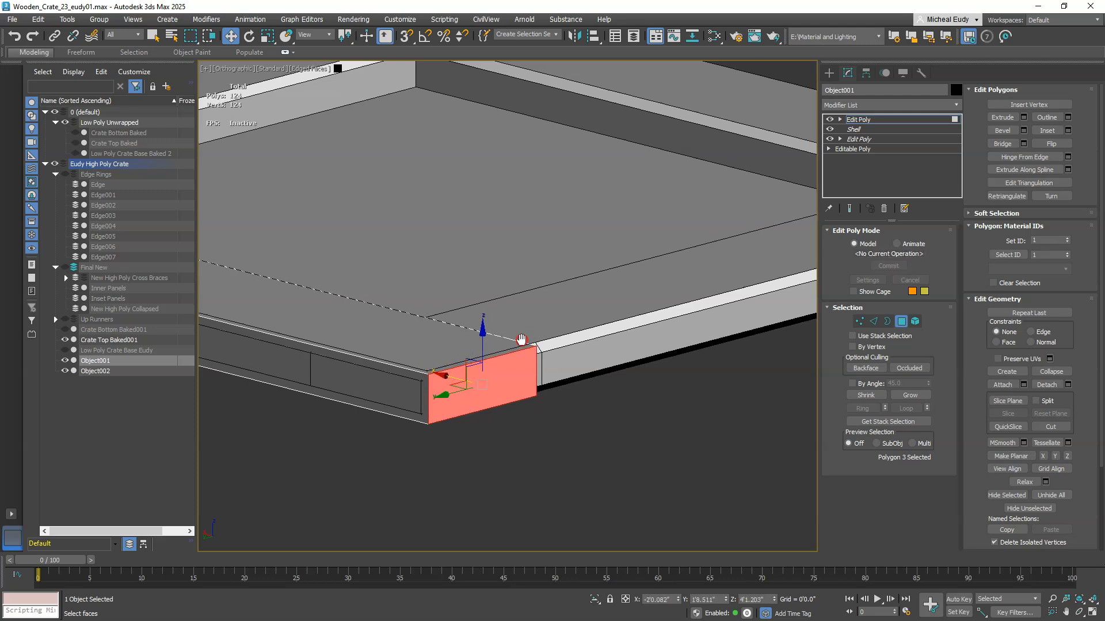
Step: Hide Crate Top Baked001 and add an Edit Poly modifier above the Shell on the shorter board Object002
{"action": "left_click", "coordinate": [65, 340]}
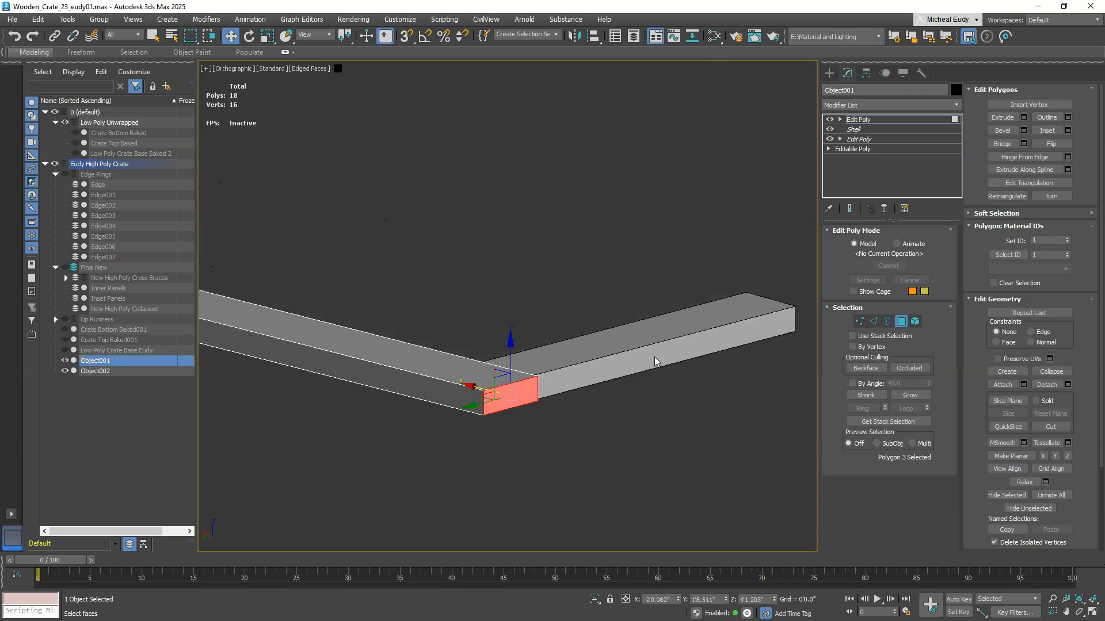
{"action": "left_click", "coordinate": [901, 320]}
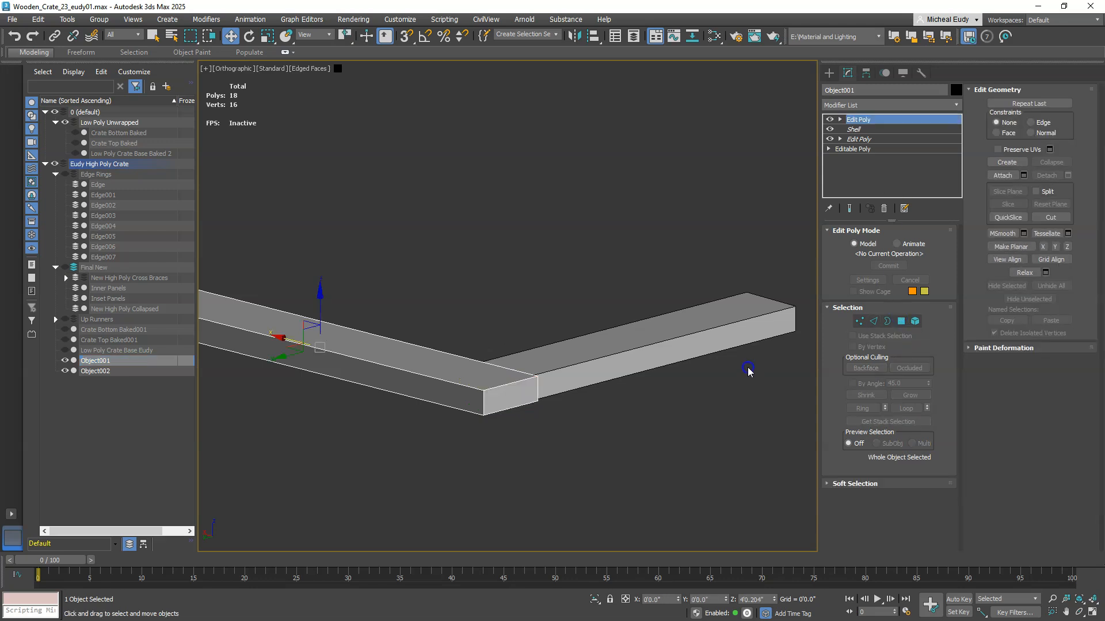
{"action": "left_click", "coordinate": [748, 368]}
{"action": "left_click", "coordinate": [697, 329]}
{"action": "left_click", "coordinate": [874, 105]}
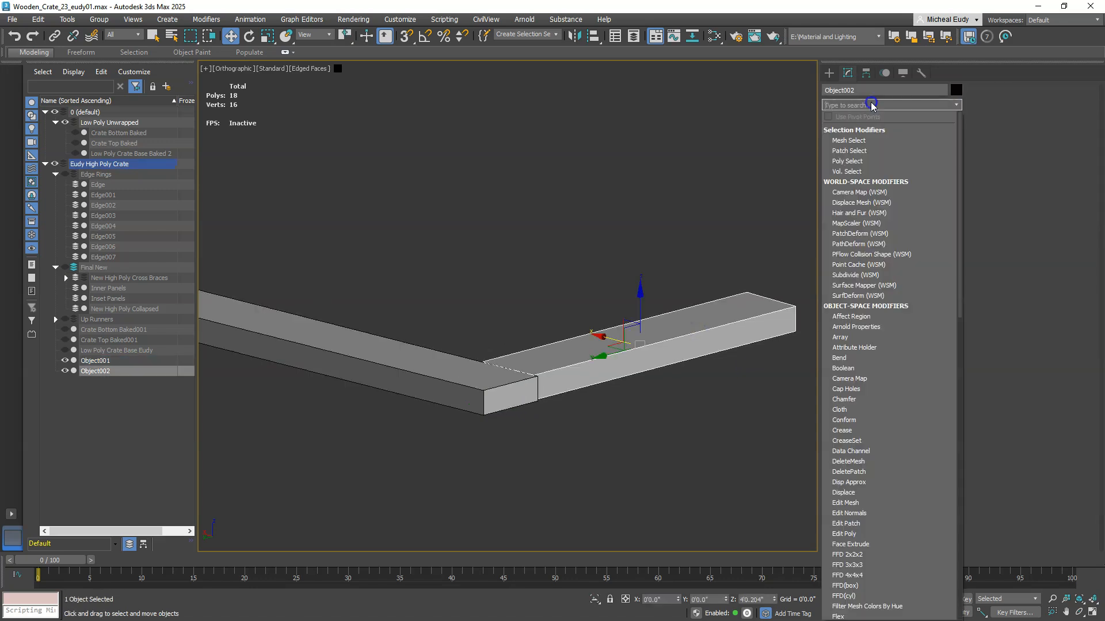
{"action": "type", "text": "edit"}
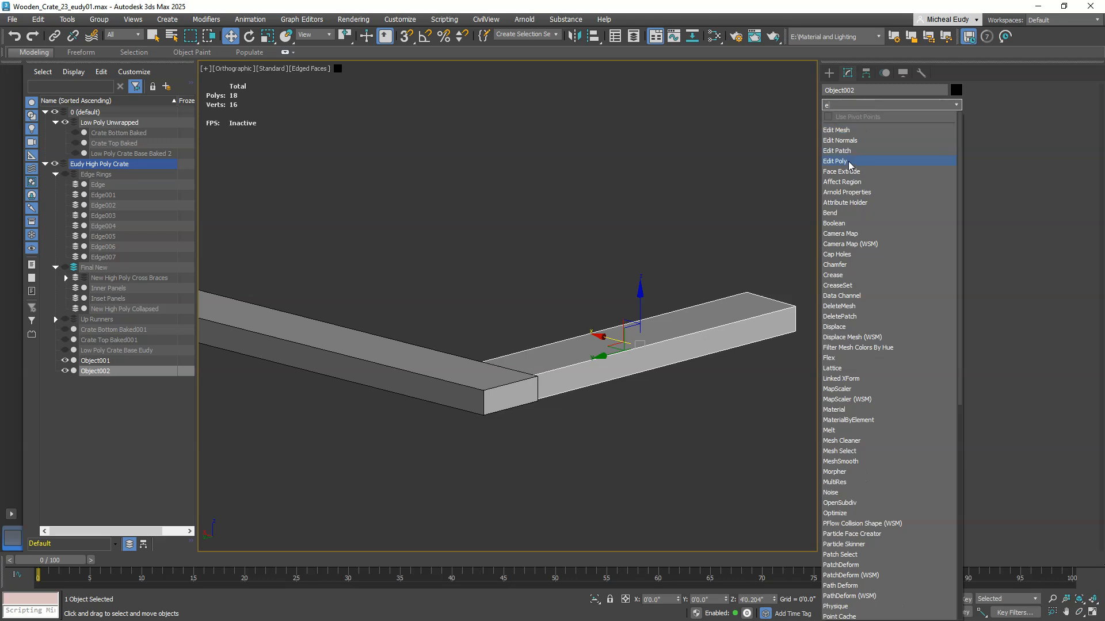
{"action": "left_click", "coordinate": [854, 161]}
Step: Select the shorter board's outer side polygon and, against the reshown Crate Top Baked001, move it outward to about X -2'0.038"
{"action": "left_click", "coordinate": [901, 320]}
{"action": "left_click", "coordinate": [701, 349]}
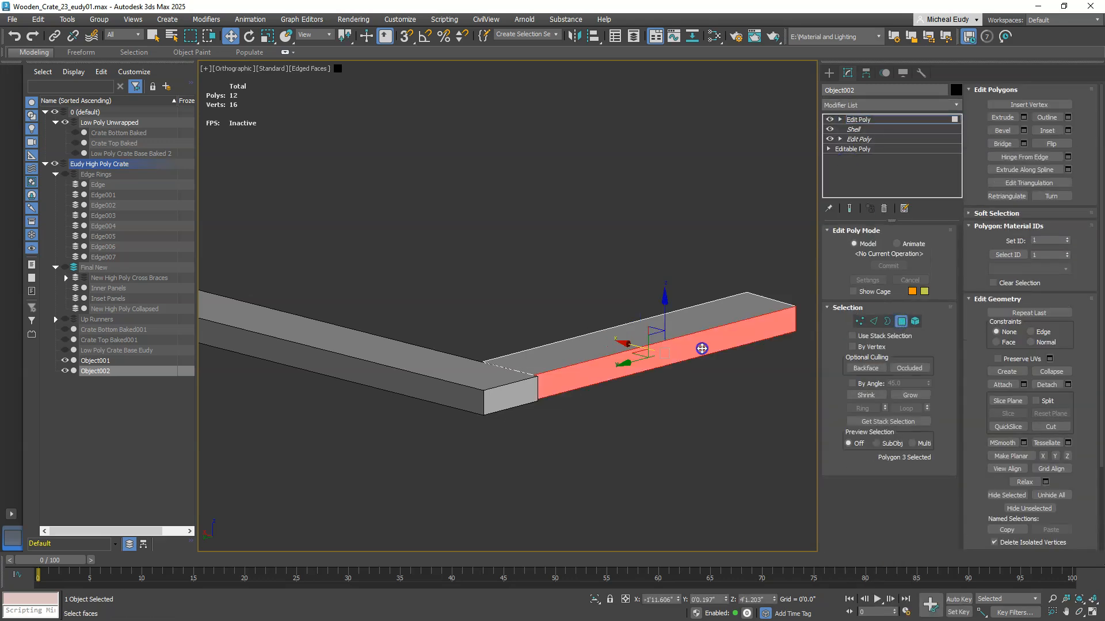
{"action": "left_click", "coordinate": [66, 351]}
{"action": "scroll", "coordinate": [604, 352], "scroll_direction": "up", "scroll_amount": 6}
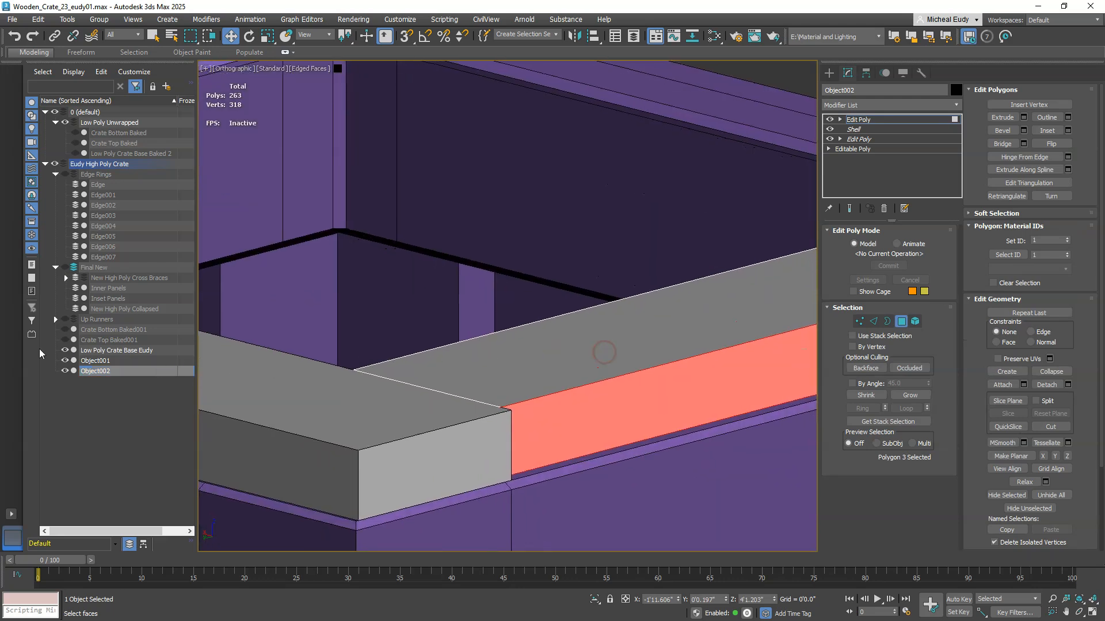
{"action": "left_click", "coordinate": [65, 351]}
{"action": "left_click", "coordinate": [65, 340]}
{"action": "scroll", "coordinate": [479, 374], "scroll_direction": "up", "scroll_amount": 3}
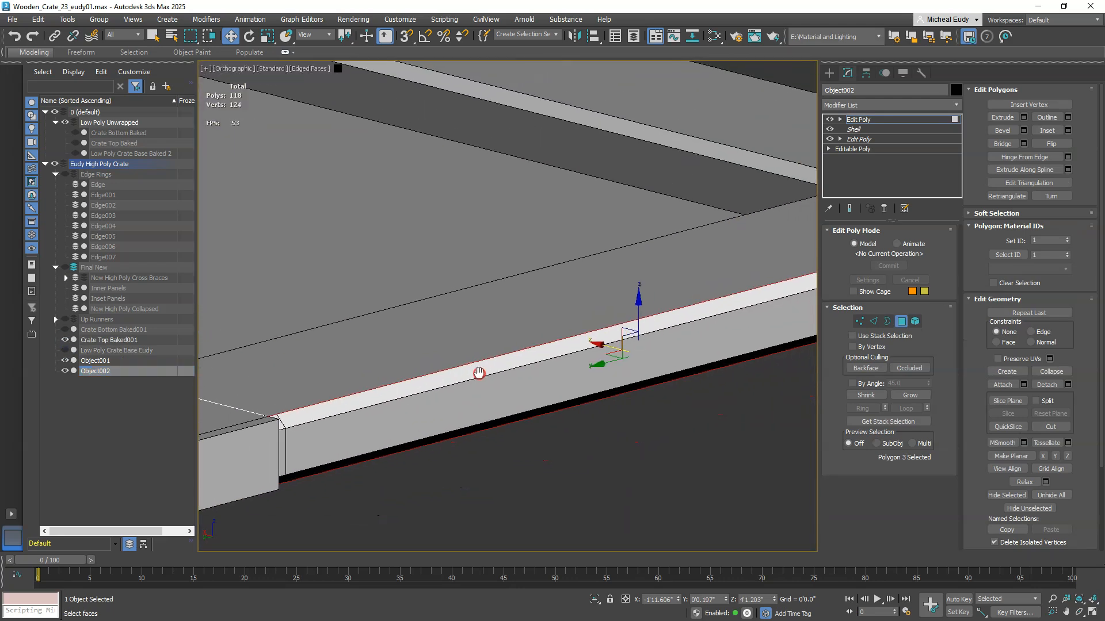
{"action": "left_click_drag", "start_coordinate": [619, 348], "coordinate": [610, 351]}
{"action": "scroll", "coordinate": [584, 339], "scroll_direction": "down", "scroll_amount": 3}
{"action": "middle_click_drag", "start_coordinate": [584, 339], "coordinate": [534, 392], "text": "alt"}
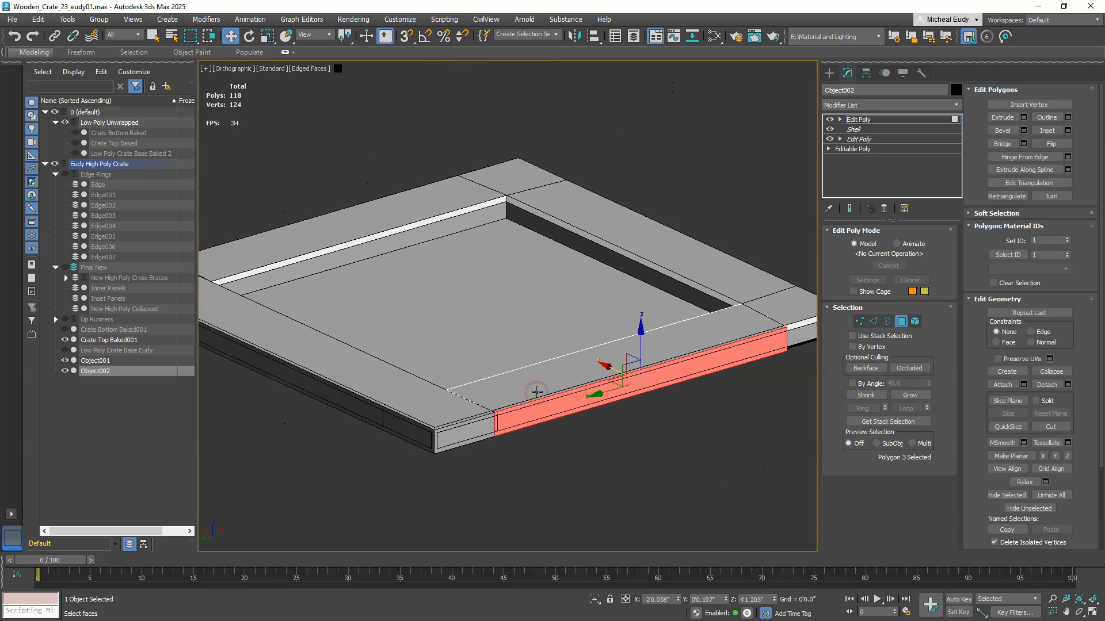
Step: Leave polygon editing, hide Crate Top Baked001, and select both boards together
{"action": "left_click", "coordinate": [901, 321]}
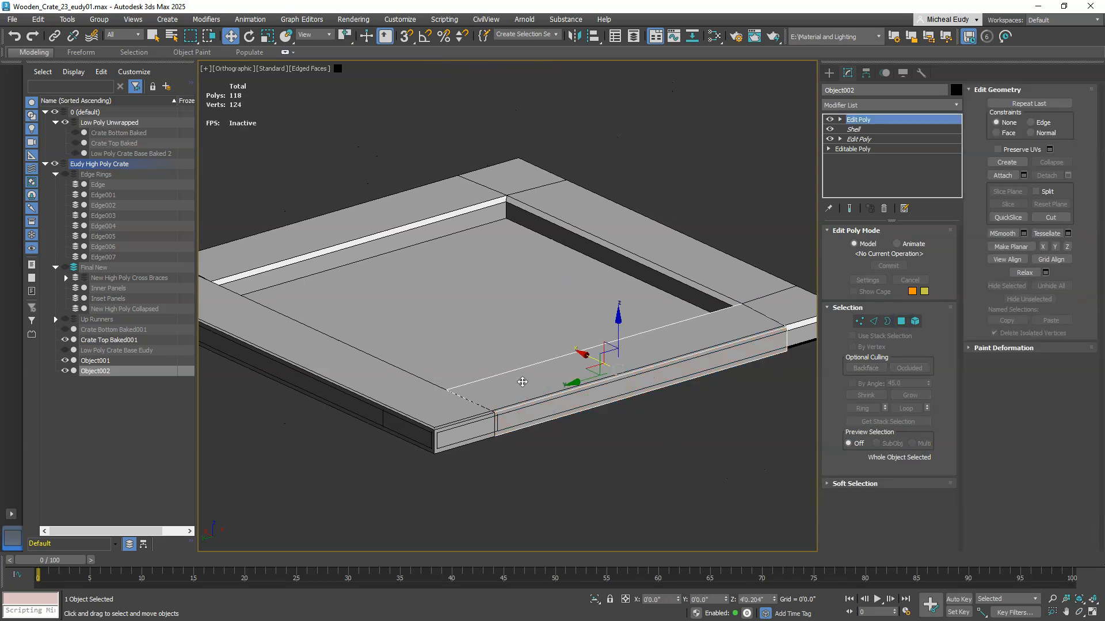
{"action": "scroll", "coordinate": [522, 382], "scroll_direction": "down", "scroll_amount": 2}
{"action": "left_click", "coordinate": [65, 341]}
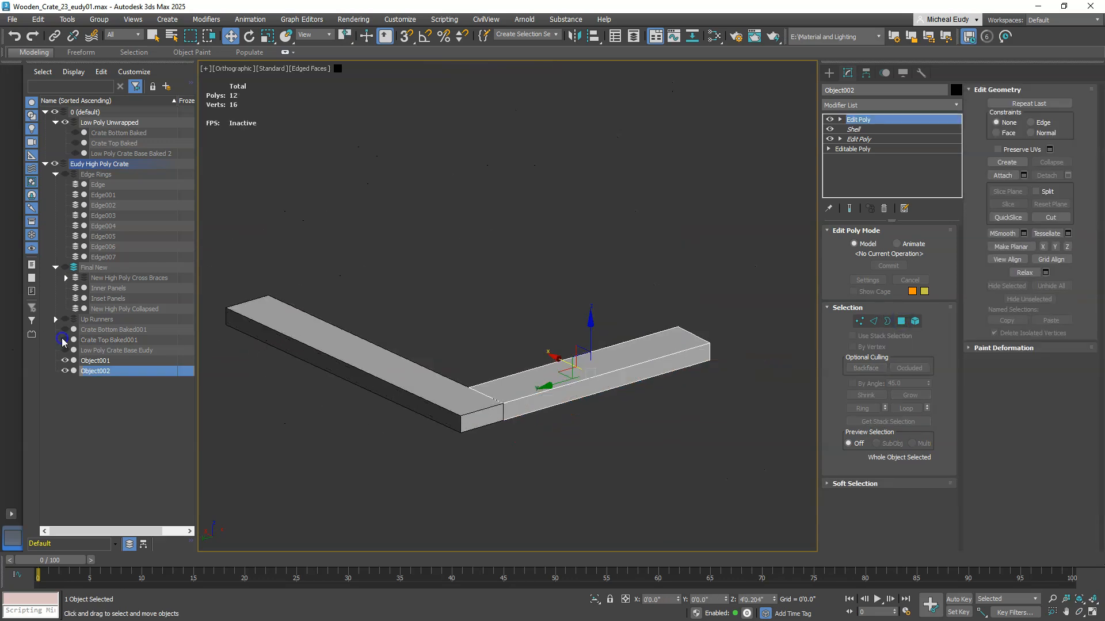
{"action": "middle_click_drag", "start_coordinate": [467, 390], "coordinate": [487, 416], "text": "alt"}
{"action": "scroll", "coordinate": [481, 389], "scroll_direction": "down", "scroll_amount": 2}
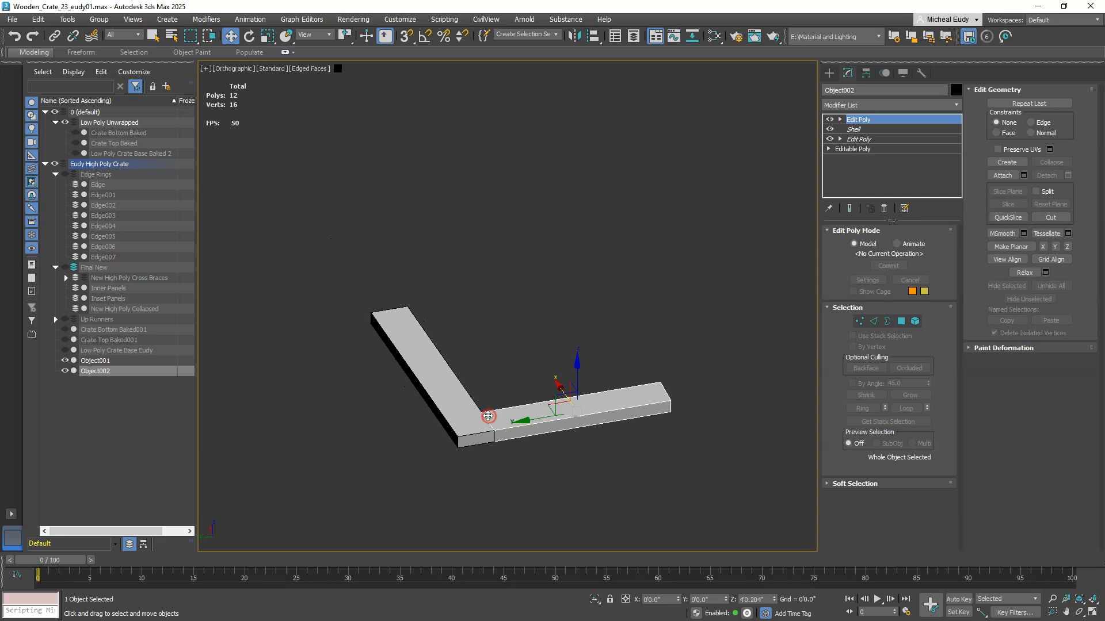
{"action": "left_click", "coordinate": [661, 330]}
{"action": "left_click_drag", "start_coordinate": [702, 538], "coordinate": [703, 511]}
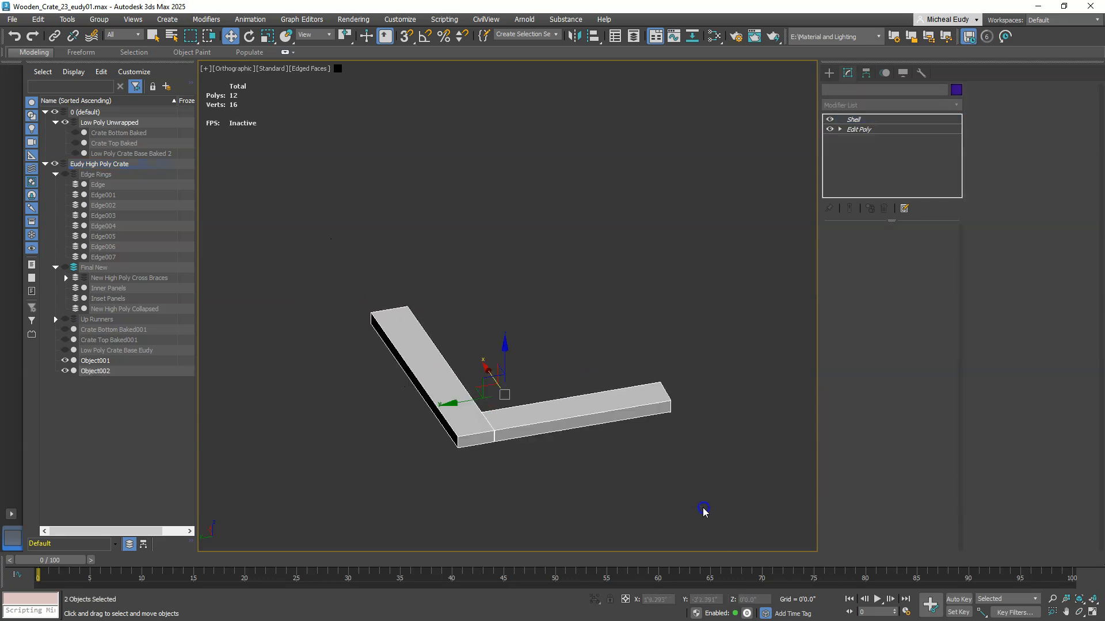
Step: Turn on angle snap and clone both boards as instances rotated 180 degrees about Z to complete the square frame
{"action": "right_click", "coordinate": [604, 464]}
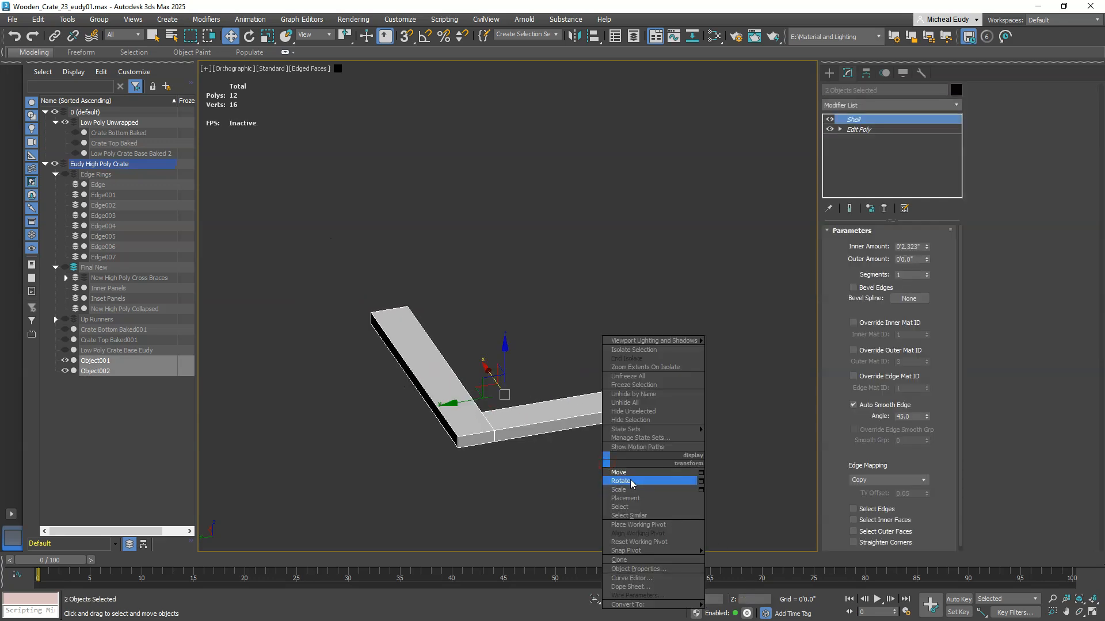
{"action": "left_click", "coordinate": [624, 481]}
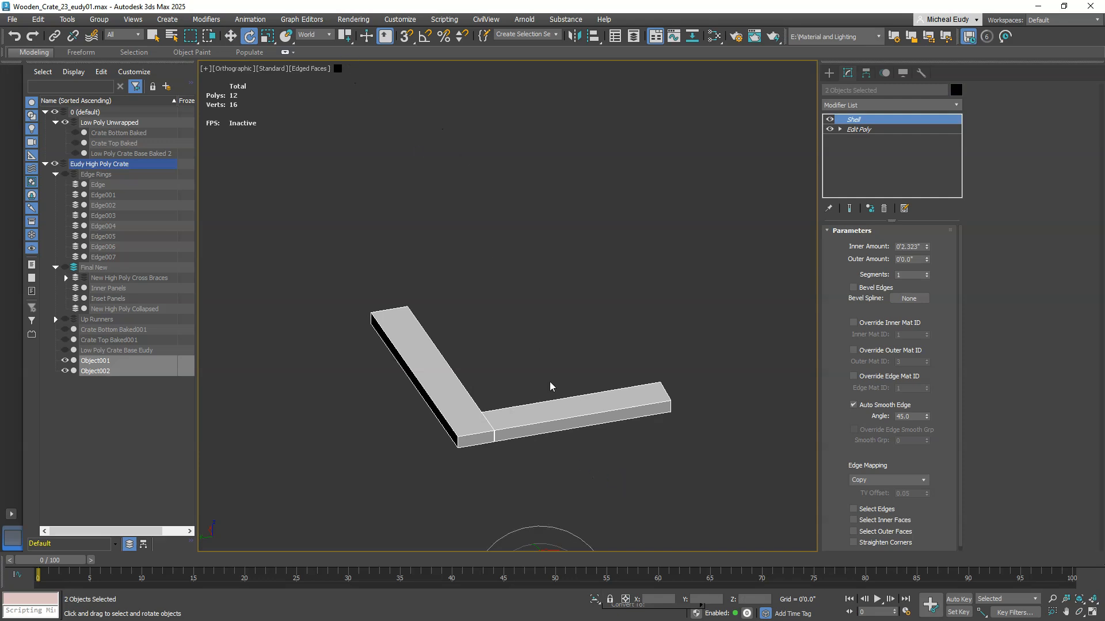
{"action": "middle_click_drag", "start_coordinate": [550, 387], "coordinate": [572, 309]}
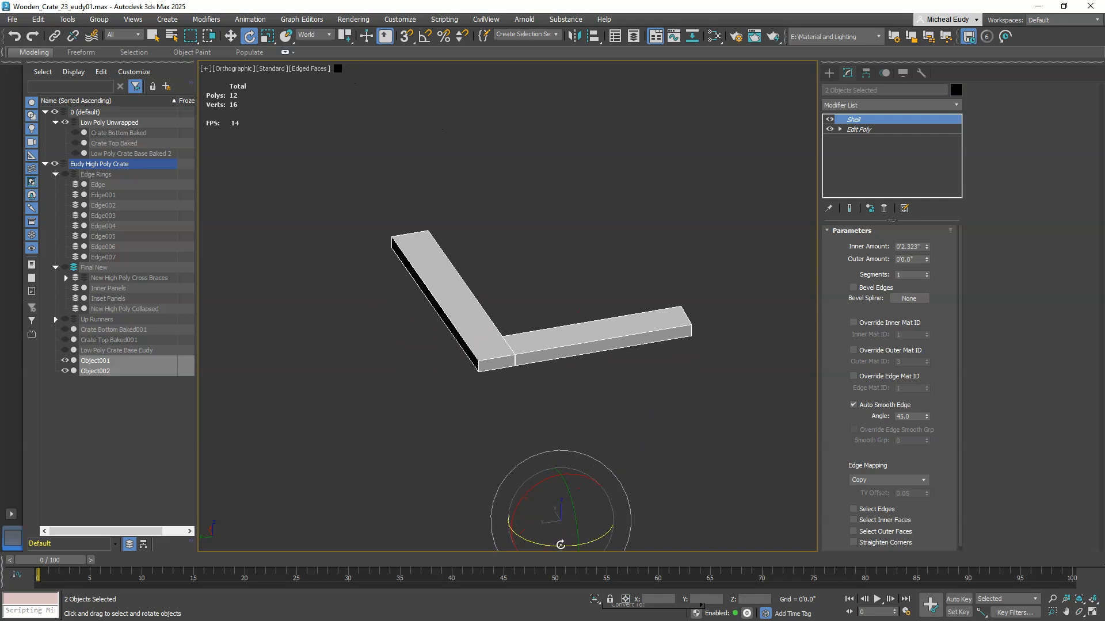
{"action": "left_click_drag", "start_coordinate": [560, 544], "coordinate": [461, 505], "text": "shift"}
{"action": "left_click", "coordinate": [603, 365]}
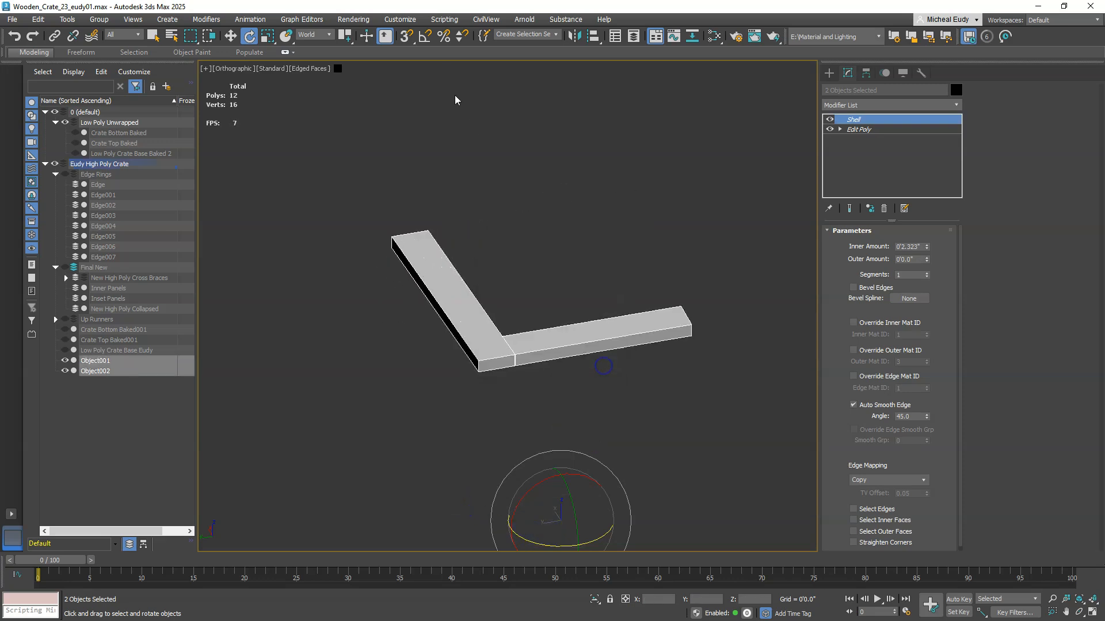
{"action": "left_click", "coordinate": [425, 36]}
{"action": "left_click_drag", "start_coordinate": [553, 544], "coordinate": [452, 502], "text": "shift"}
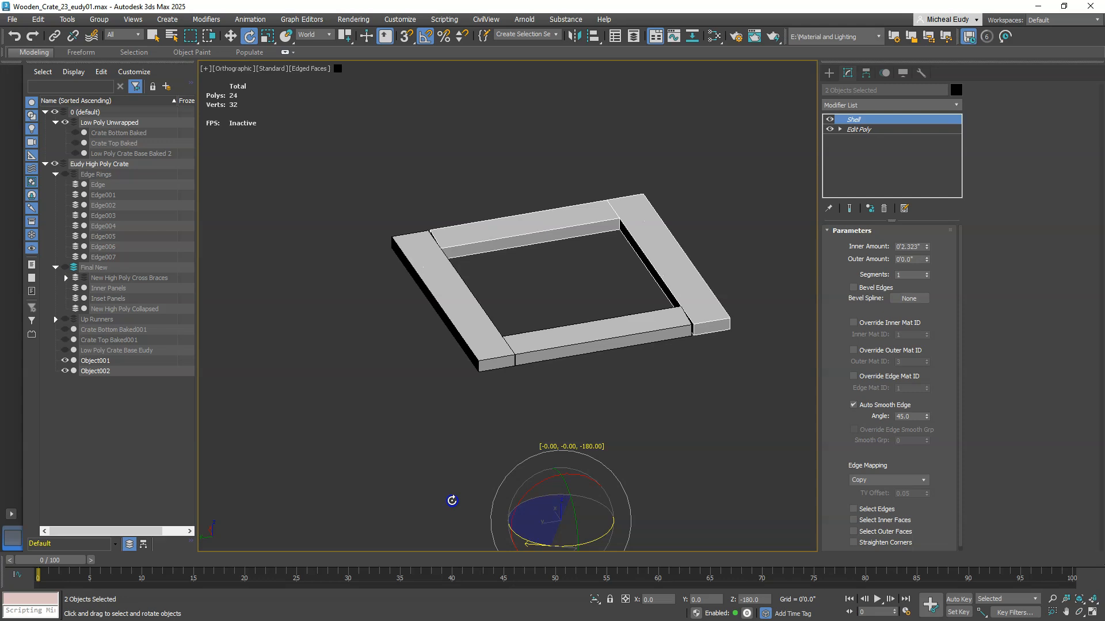
{"action": "left_click_drag", "start_coordinate": [451, 501], "coordinate": [451, 504], "text": "shift"}
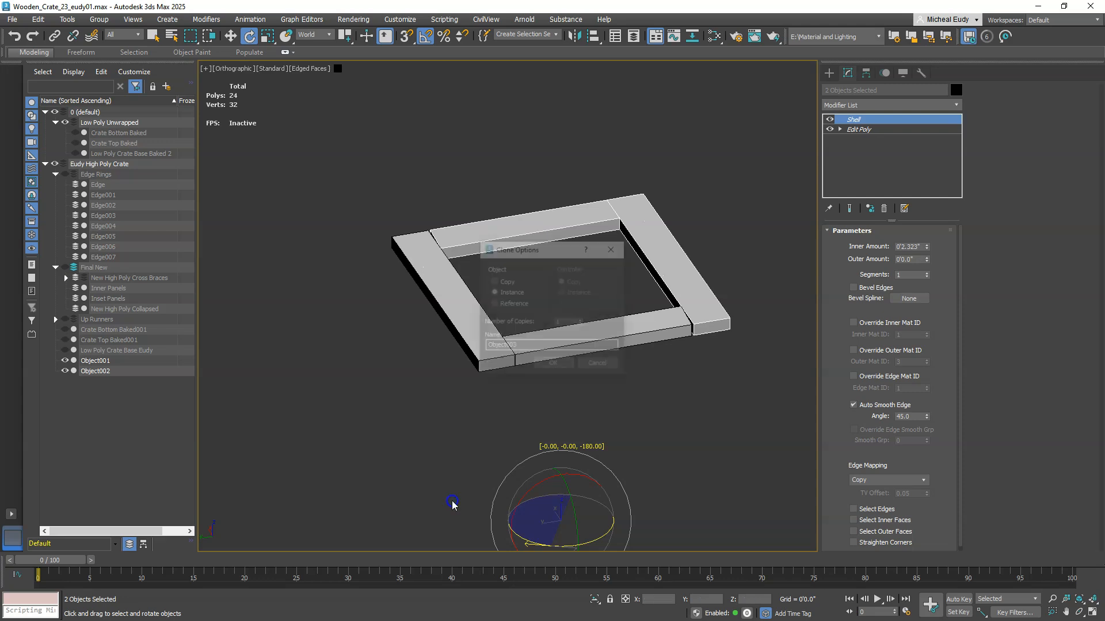
{"action": "left_click", "coordinate": [553, 366]}
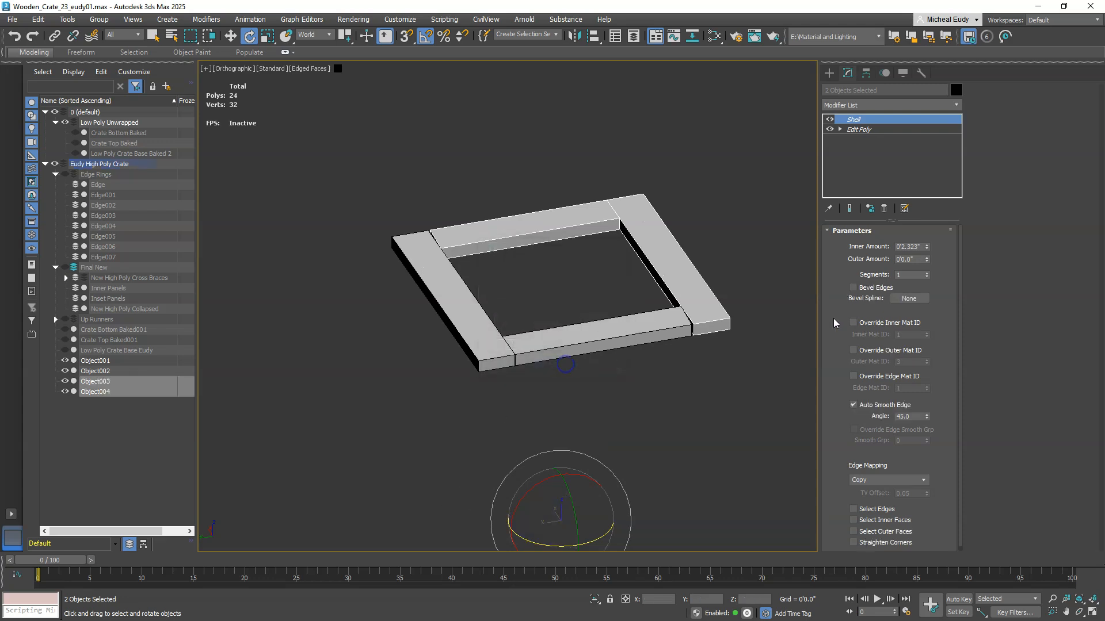
Step: In the top view, select Object004 and the two vertices at its slanted end's outer corner beside the gap
{"action": "mouse_move", "coordinate": [700, 310]}
{"action": "middle_mouse_down", "text": "alt"}
{"action": "mouse_move", "coordinate": [620, 426]}
{"action": "mouse_move", "coordinate": [647, 358]}
{"action": "mouse_move", "coordinate": [702, 328]}
{"action": "middle_mouse_up", "text": "alt"}
{"action": "key", "text": "z"}
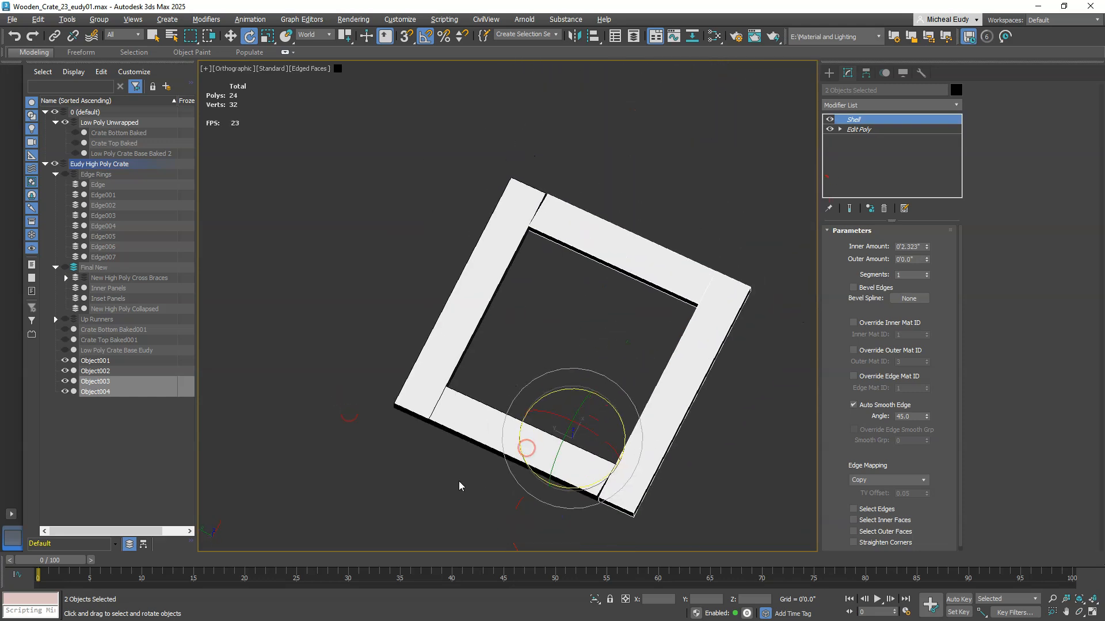
{"action": "key", "text": "t"}
{"action": "scroll", "coordinate": [623, 276], "scroll_direction": "up", "scroll_amount": 3}
{"action": "scroll", "coordinate": [494, 109], "scroll_direction": "up", "scroll_amount": 2}
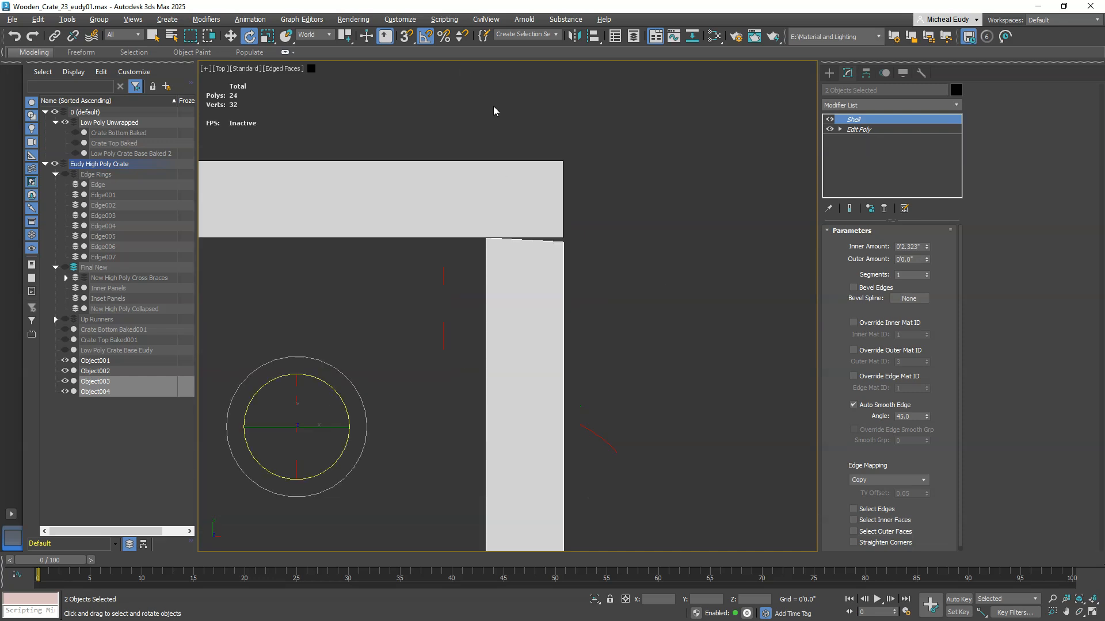
{"action": "scroll", "coordinate": [570, 200], "scroll_direction": "up", "scroll_amount": 2}
{"action": "scroll", "coordinate": [695, 159], "scroll_direction": "up", "scroll_amount": 2}
{"action": "scroll", "coordinate": [709, 242], "scroll_direction": "down", "scroll_amount": 2}
{"action": "middle_click_drag", "start_coordinate": [709, 242], "coordinate": [606, 293]}
{"action": "scroll", "coordinate": [606, 293], "scroll_direction": "up", "scroll_amount": 2}
{"action": "left_click", "coordinate": [634, 293]}
{"action": "left_click", "coordinate": [603, 286]}
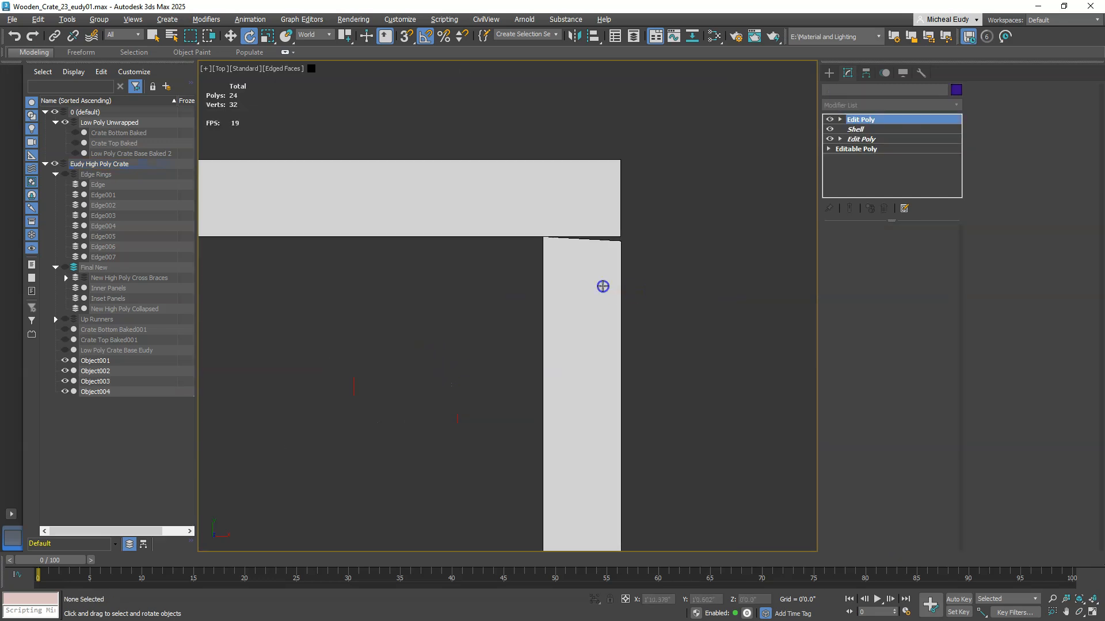
{"action": "left_click", "coordinate": [858, 321]}
{"action": "scroll", "coordinate": [637, 244], "scroll_direction": "up", "scroll_amount": 2}
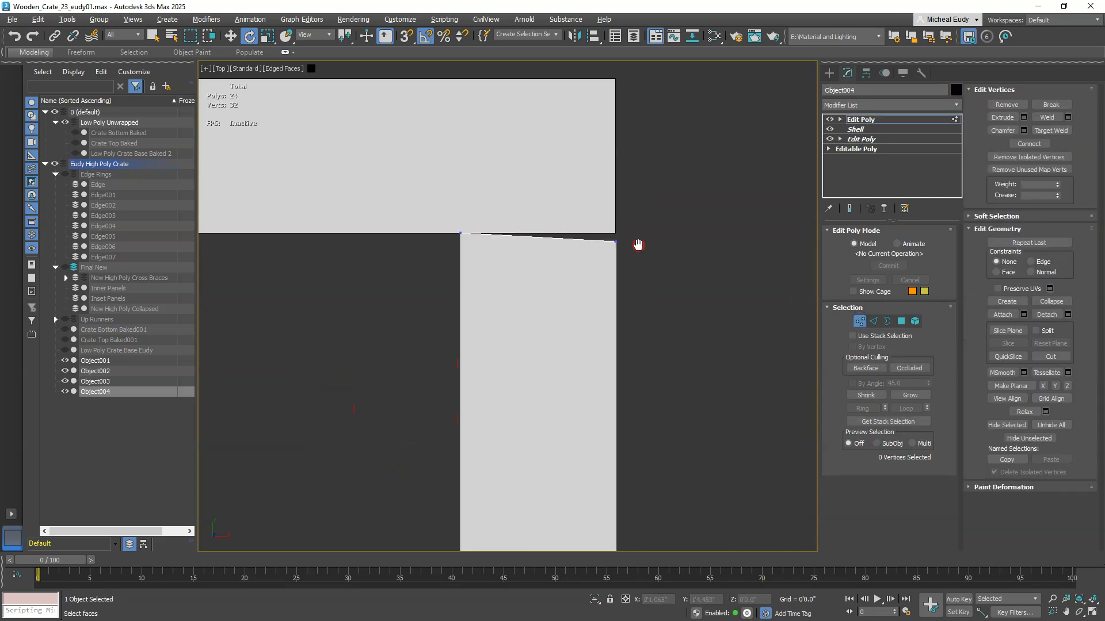
{"action": "middle_click_drag", "start_coordinate": [636, 244], "coordinate": [653, 260]}
{"action": "left_click_drag", "start_coordinate": [624, 254], "coordinate": [658, 297]}
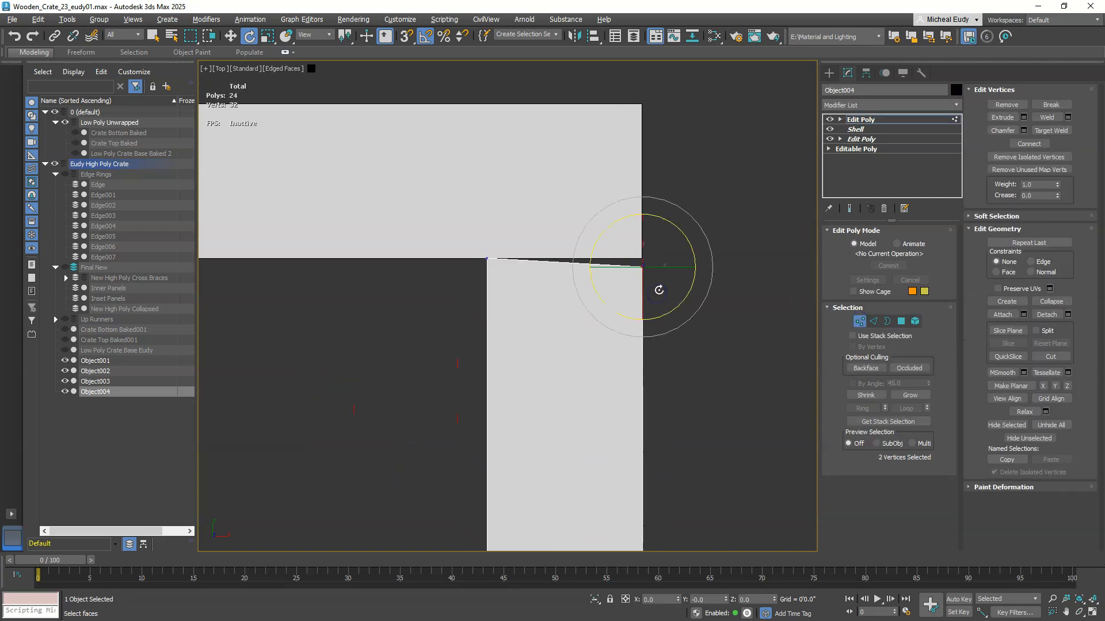
Step: Swap angle snap for vertex snap and move the corner vertices along Y flush with the adjoining long board's edge
{"action": "right_click", "coordinate": [658, 290]}
{"action": "left_click", "coordinate": [673, 294]}
{"action": "left_click", "coordinate": [406, 35]}
{"action": "left_click", "coordinate": [425, 36]}
{"action": "right_click", "coordinate": [671, 261]}
{"action": "left_click", "coordinate": [684, 267]}
{"action": "left_click_drag", "start_coordinate": [642, 231], "coordinate": [513, 289]}
Step: Examine the frame's corner joints in the top view for remaining gaps or misaligned edges
{"action": "scroll", "coordinate": [627, 290], "scroll_direction": "down", "scroll_amount": 3}
{"action": "scroll", "coordinate": [627, 290], "scroll_direction": "down", "scroll_amount": 3}
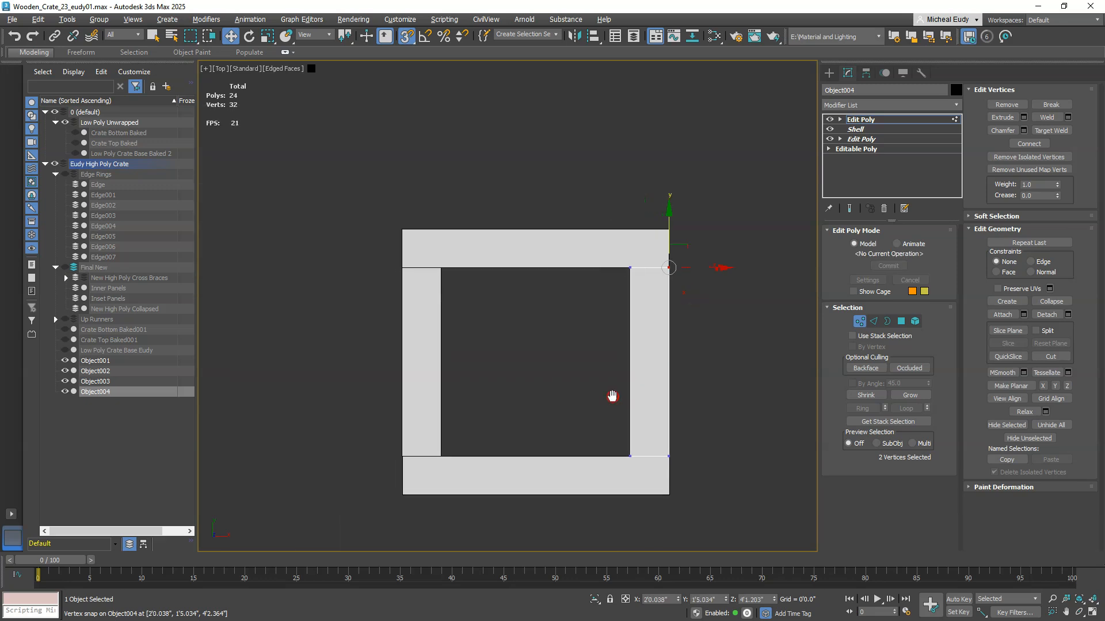
{"action": "scroll", "coordinate": [374, 437], "scroll_direction": "up", "scroll_amount": 4}
{"action": "scroll", "coordinate": [424, 425], "scroll_direction": "up", "scroll_amount": 2}
{"action": "middle_click_drag", "start_coordinate": [485, 430], "coordinate": [247, 340]}
{"action": "scroll", "coordinate": [247, 340], "scroll_direction": "down", "scroll_amount": 1}
{"action": "scroll", "coordinate": [627, 315], "scroll_direction": "down", "scroll_amount": 1}
{"action": "middle_click_drag", "start_coordinate": [628, 314], "coordinate": [597, 337]}
{"action": "scroll", "coordinate": [597, 337], "scroll_direction": "down", "scroll_amount": 2}
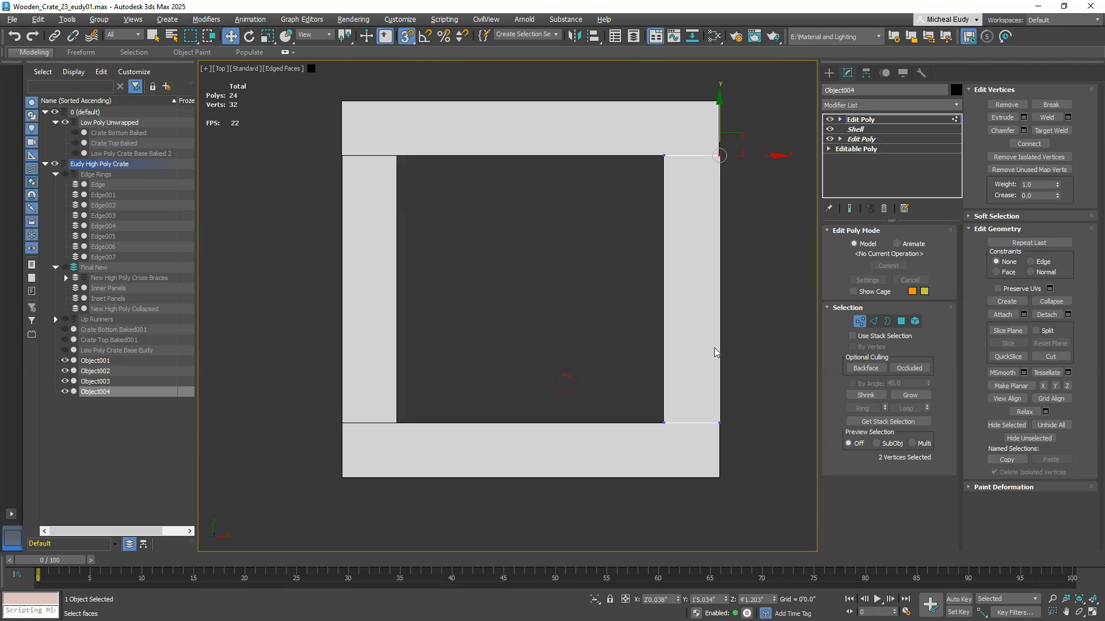
{"action": "scroll", "coordinate": [713, 348], "scroll_direction": "up", "scroll_amount": 4}
{"action": "middle_click_drag", "start_coordinate": [691, 303], "coordinate": [642, 466]}
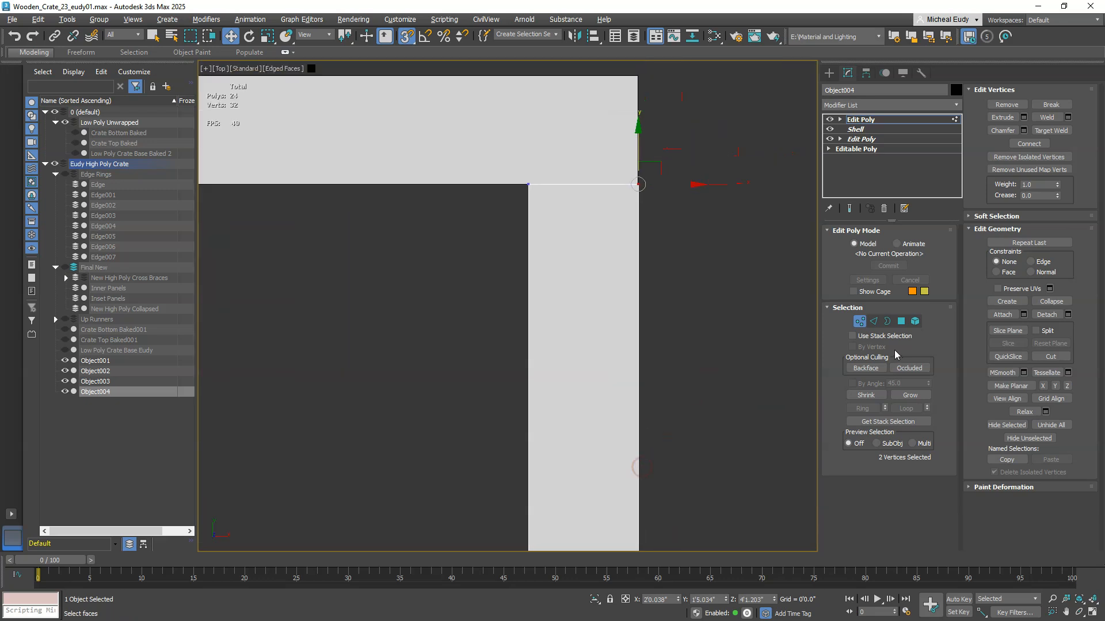
Step: Leave vertex editing, select Object004's outer side polygon, and turn off vertex snap
{"action": "left_click", "coordinate": [859, 321]}
{"action": "scroll", "coordinate": [587, 374], "scroll_direction": "down", "scroll_amount": 2}
{"action": "middle_click_drag", "start_coordinate": [603, 389], "coordinate": [526, 339], "text": "alt"}
{"action": "scroll", "coordinate": [679, 368], "scroll_direction": "up", "scroll_amount": 3}
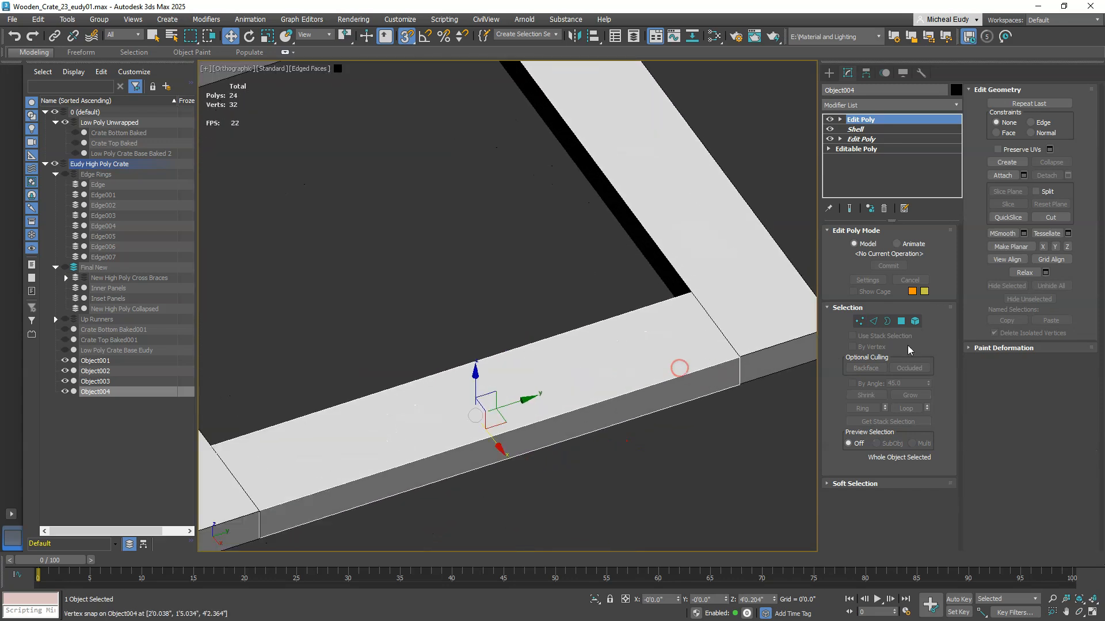
{"action": "left_click", "coordinate": [900, 322]}
{"action": "scroll", "coordinate": [559, 398], "scroll_direction": "up", "scroll_amount": 2}
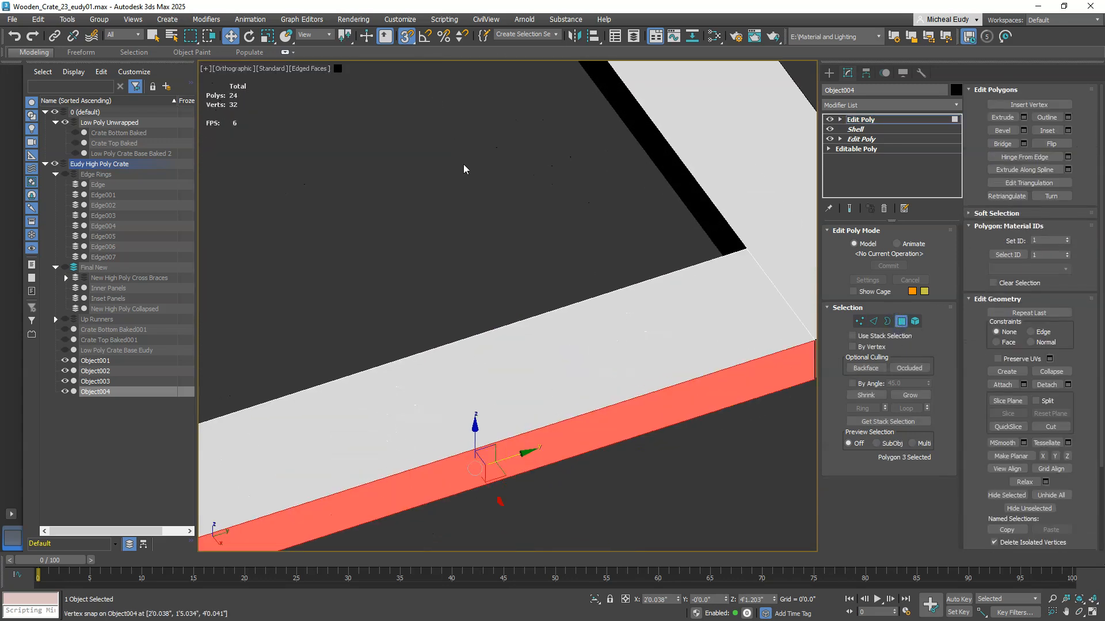
{"action": "left_click", "coordinate": [406, 36]}
{"action": "middle_click_drag", "start_coordinate": [707, 385], "coordinate": [528, 374]}
{"action": "scroll", "coordinate": [510, 405], "scroll_direction": "up", "scroll_amount": 2}
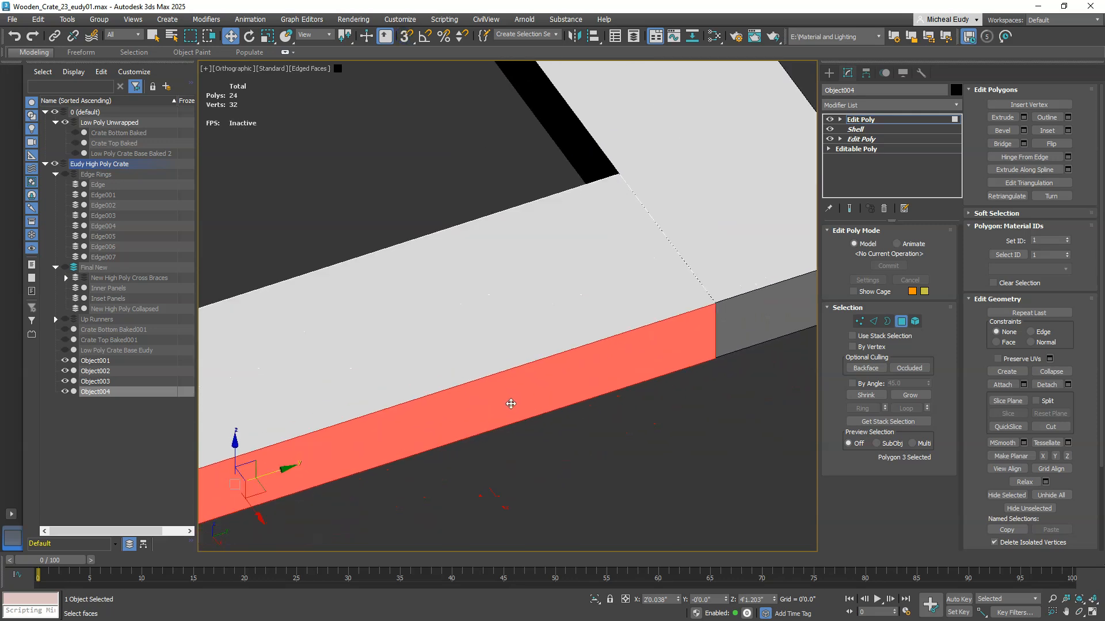
Step: Use the Move Transform Type-In to set the outer side polygon's absolute world X to 2'0.011"
{"action": "right_click", "coordinate": [512, 397]}
{"action": "left_click", "coordinate": [608, 403]}
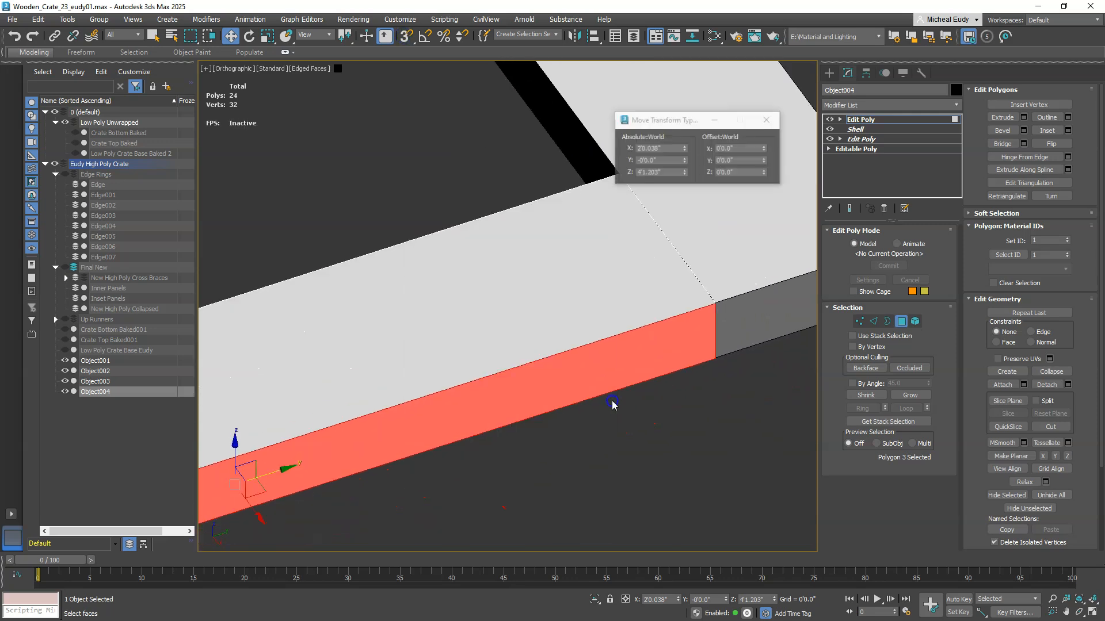
{"action": "middle_click_drag", "start_coordinate": [722, 202], "coordinate": [553, 251]}
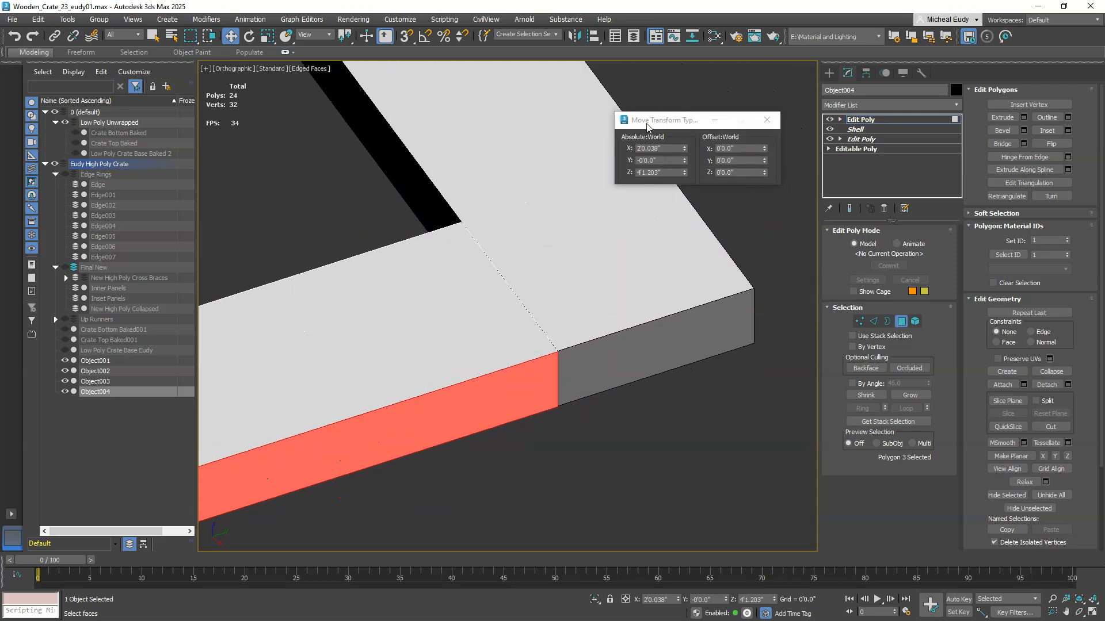
{"action": "left_click_drag", "start_coordinate": [642, 121], "coordinate": [643, 128]}
{"action": "scroll", "coordinate": [633, 209], "scroll_direction": "up", "scroll_amount": 3}
{"action": "scroll", "coordinate": [628, 213], "scroll_direction": "down", "scroll_amount": 2}
{"action": "middle_click_drag", "start_coordinate": [525, 381], "coordinate": [441, 377], "text": "alt"}
{"action": "middle_click_drag", "start_coordinate": [555, 230], "coordinate": [646, 238]}
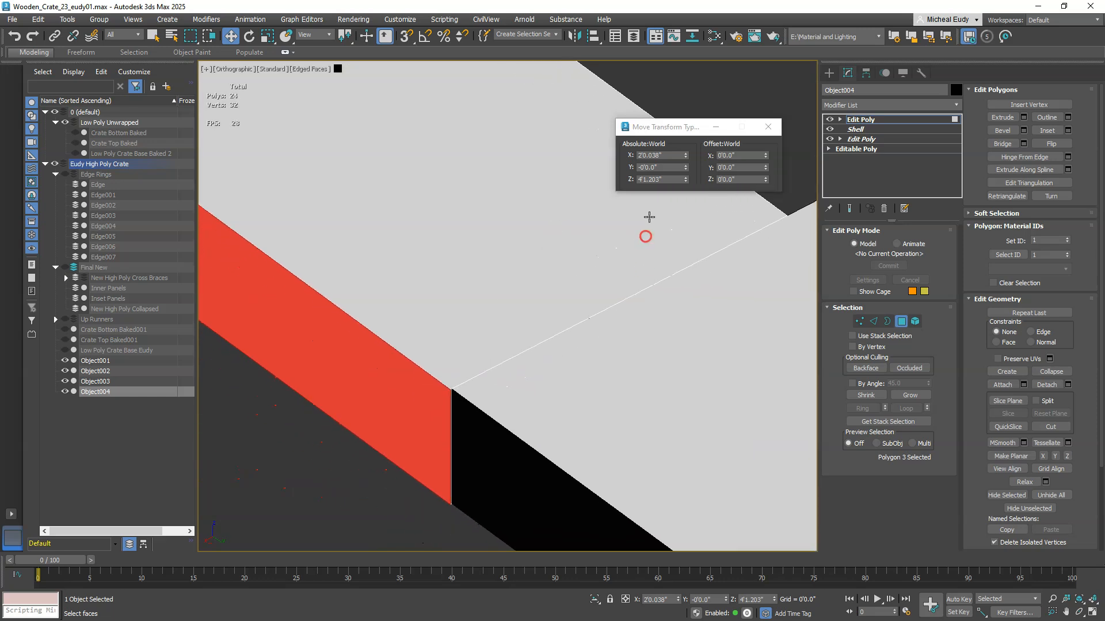
{"action": "left_click", "coordinate": [686, 158]}
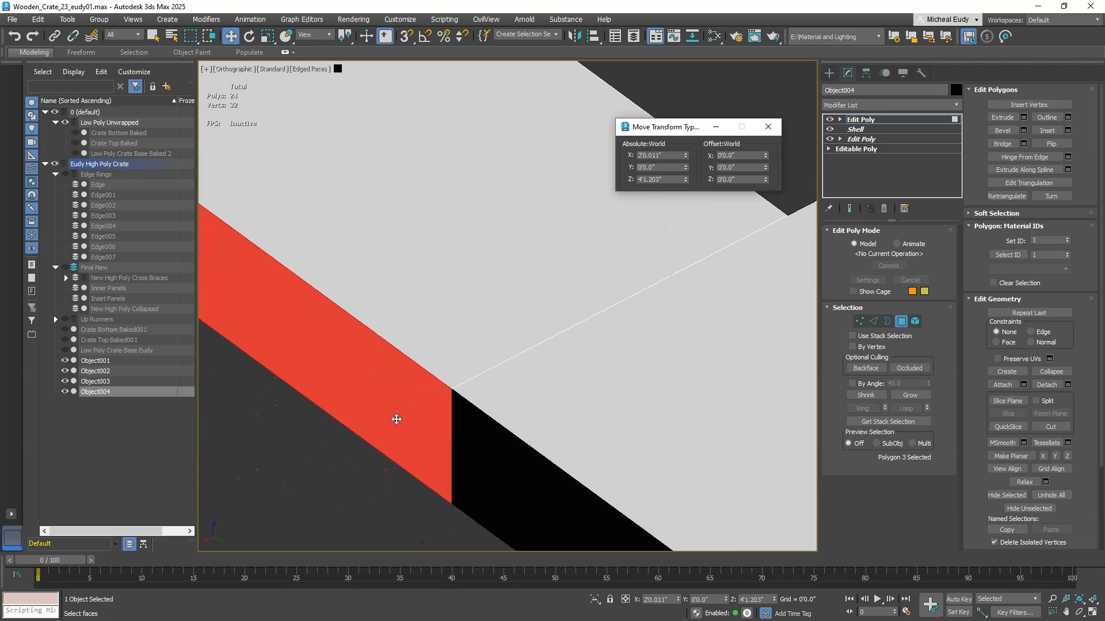
{"action": "scroll", "coordinate": [396, 419], "scroll_direction": "up", "scroll_amount": 3}
{"action": "scroll", "coordinate": [559, 362], "scroll_direction": "down", "scroll_amount": 6}
{"action": "left_click", "coordinate": [768, 127]}
Step: Deselect the side polygon and leave polygon editing on Object004
{"action": "scroll", "coordinate": [535, 325], "scroll_direction": "down", "scroll_amount": 8}
{"action": "middle_click_drag", "start_coordinate": [464, 226], "coordinate": [506, 259], "text": "alt"}
{"action": "middle_click_drag", "start_coordinate": [507, 259], "coordinate": [457, 374]}
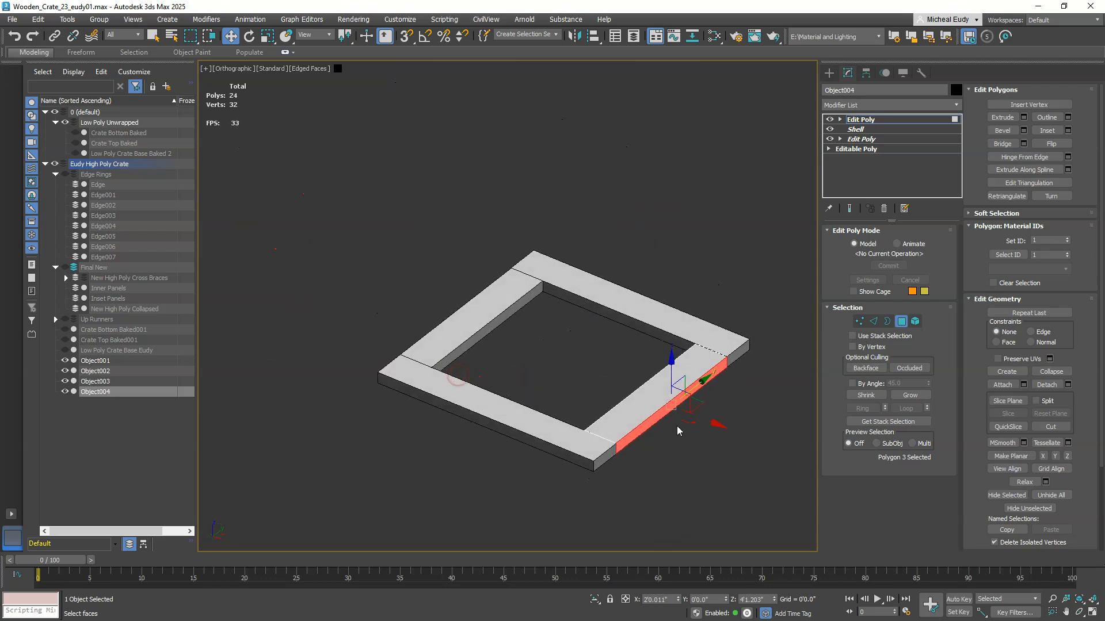
{"action": "left_click", "coordinate": [705, 451]}
{"action": "left_click", "coordinate": [901, 321]}
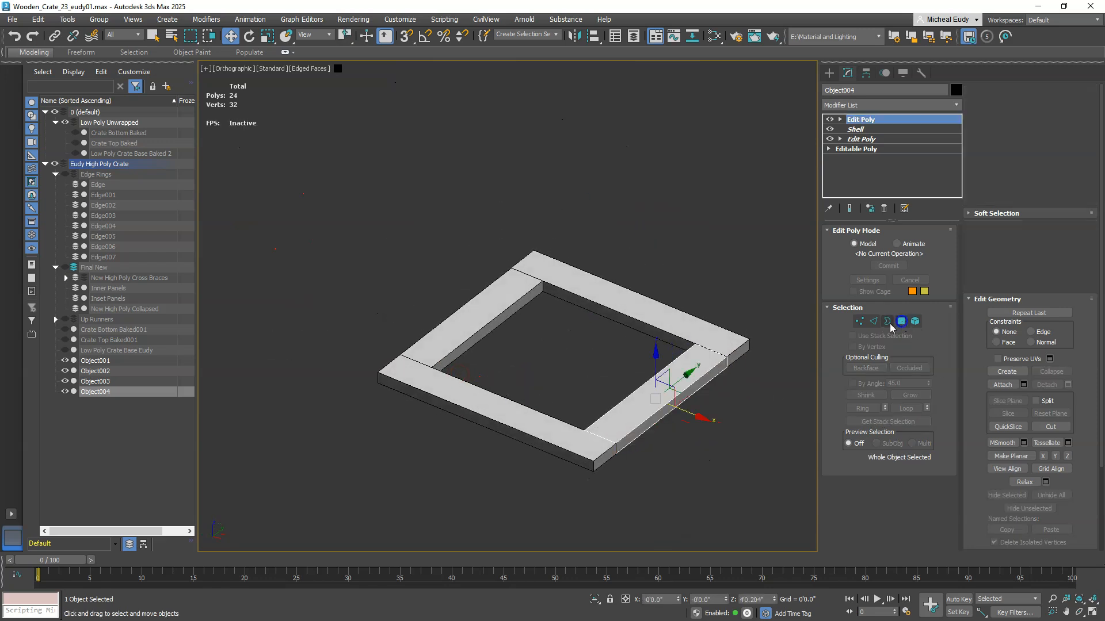
Step: Rename the four frame boards with the base name Top Edges, numbered from 0 in steps of 1
{"action": "left_click", "coordinate": [104, 360]}
{"action": "left_click", "coordinate": [103, 392], "text": "shift"}
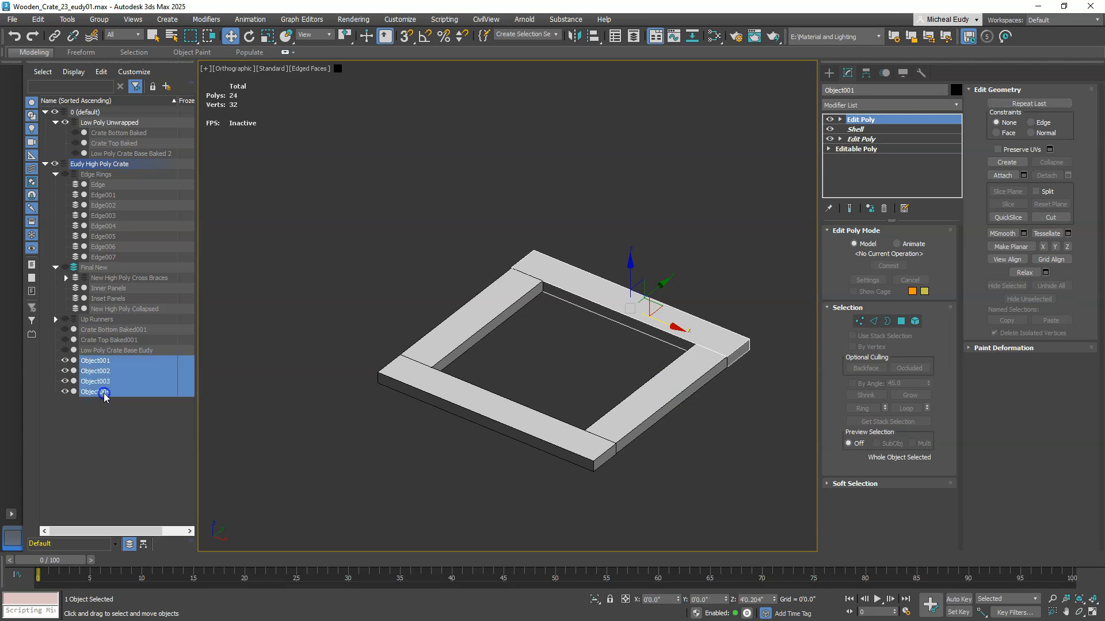
{"action": "left_click", "coordinate": [66, 20]}
{"action": "left_click", "coordinate": [112, 294]}
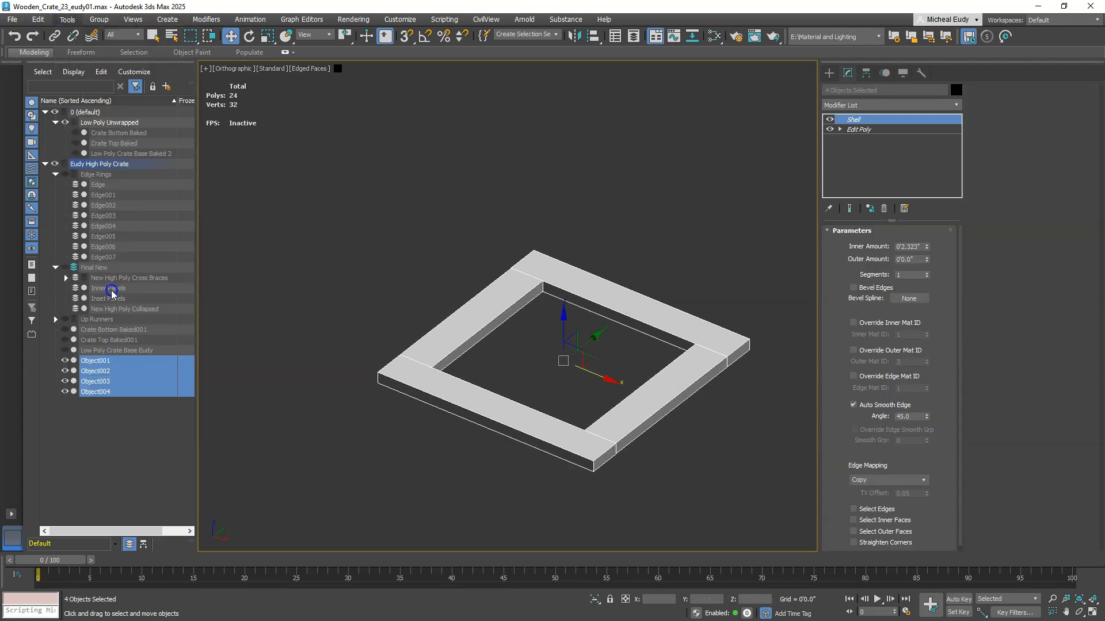
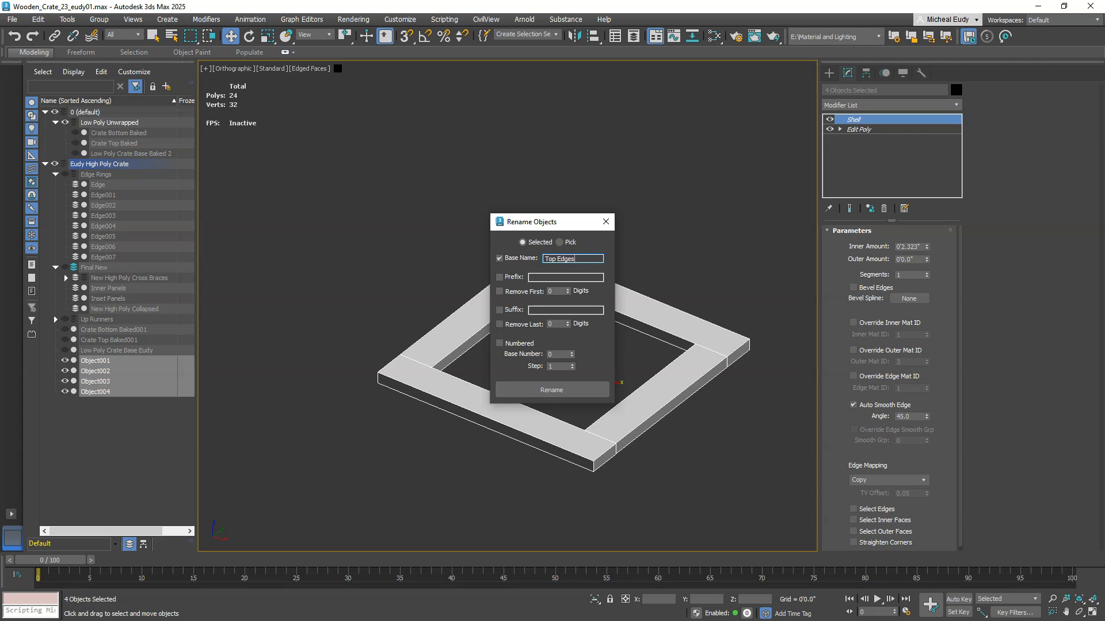
{"action": "left_click", "coordinate": [535, 389]}
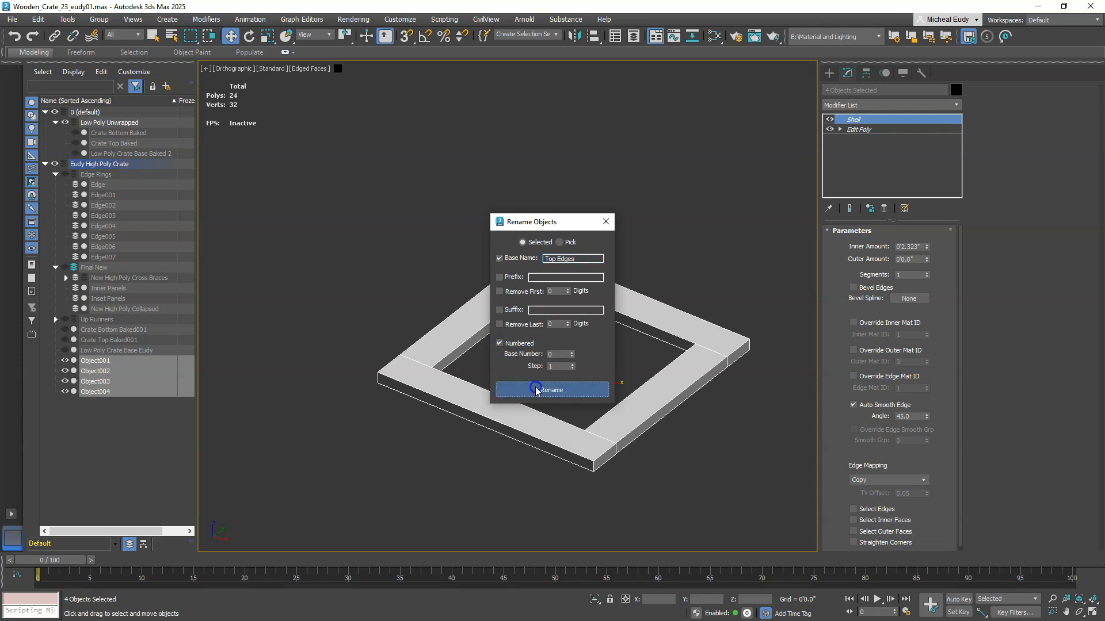
{"action": "left_click", "coordinate": [608, 223]}
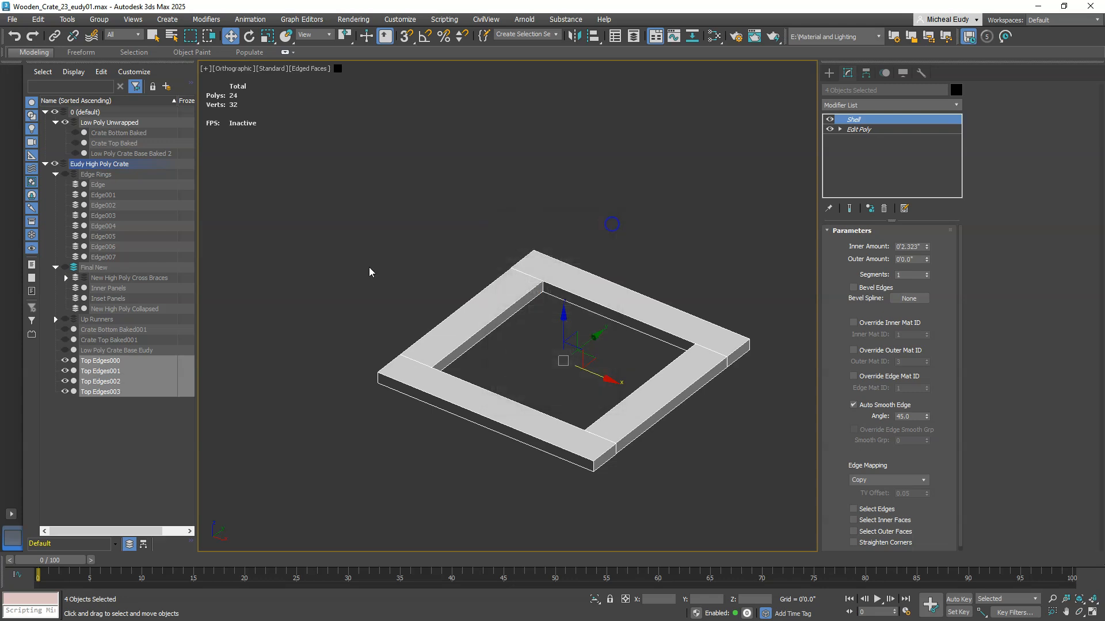
Step: Briefly show and rehide Low Poly Crate Base Eudy, and unhide Crate Top Baked001 for polygon editing
{"action": "left_click", "coordinate": [65, 350]}
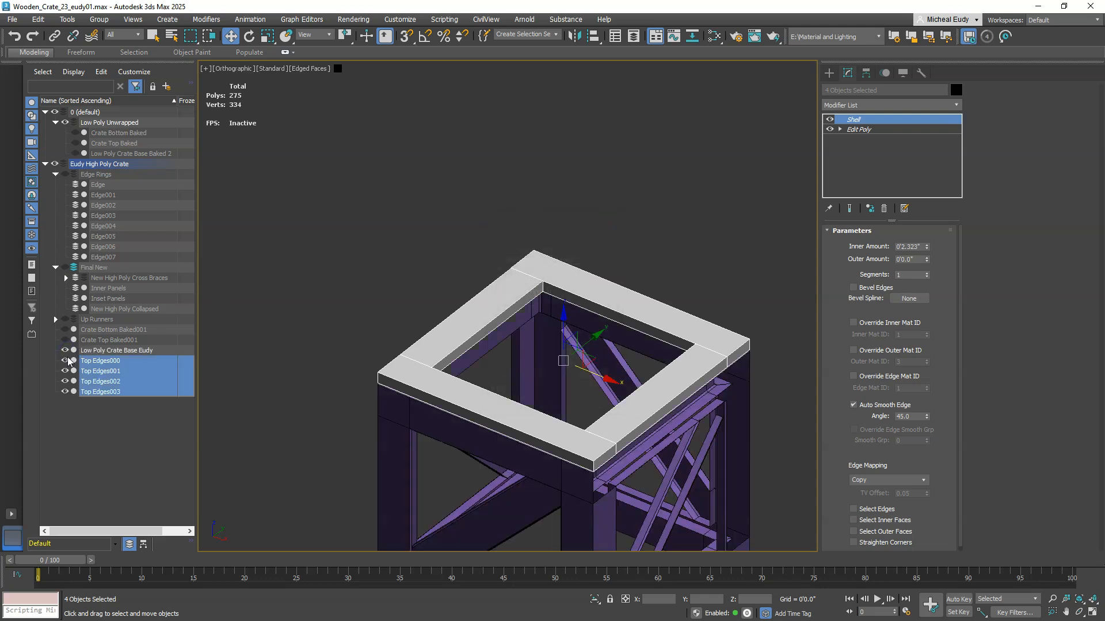
{"action": "left_click", "coordinate": [66, 350]}
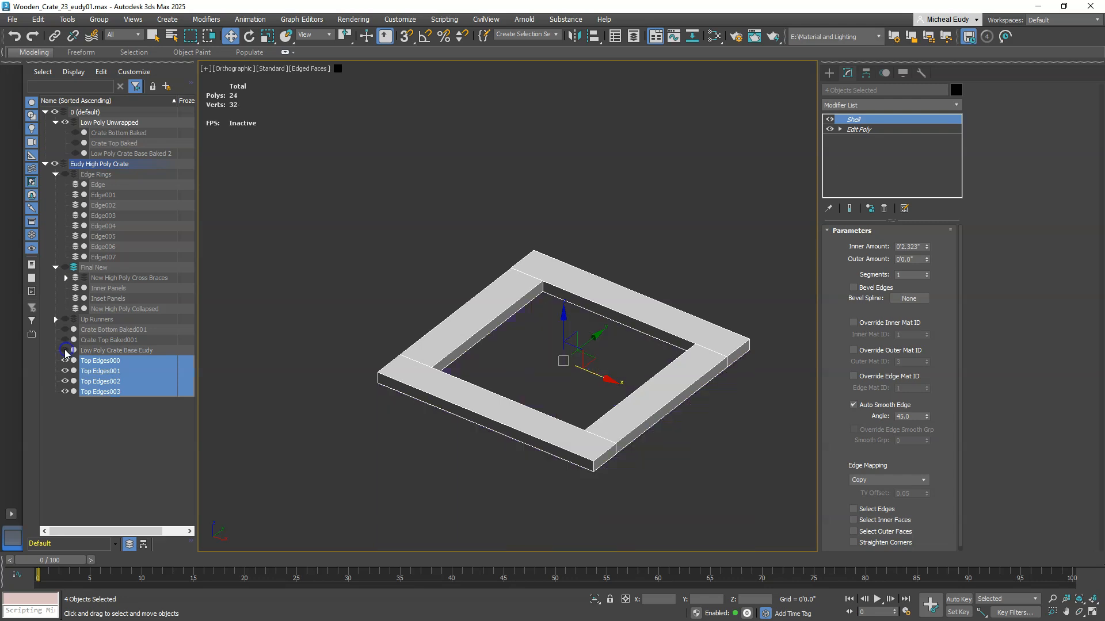
{"action": "left_click", "coordinate": [65, 340]}
{"action": "left_click", "coordinate": [98, 341]}
{"action": "key", "text": "4"}
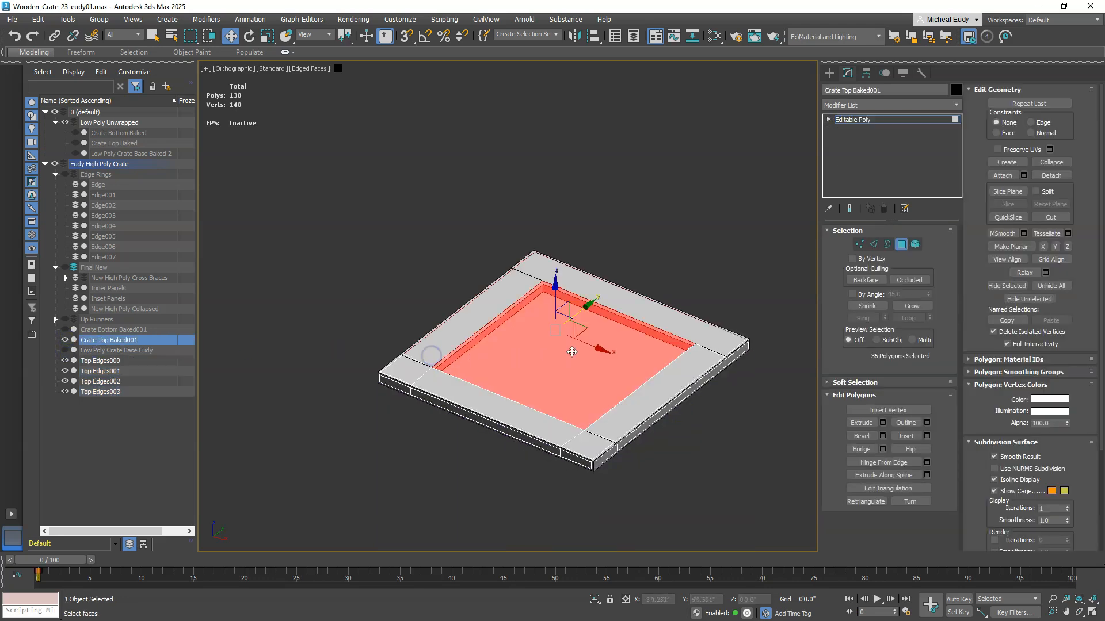
Step: Clear the polygon selection, select only the crate top's central panel polygon, and detach it as Top Inset
{"action": "left_click", "coordinate": [713, 259]}
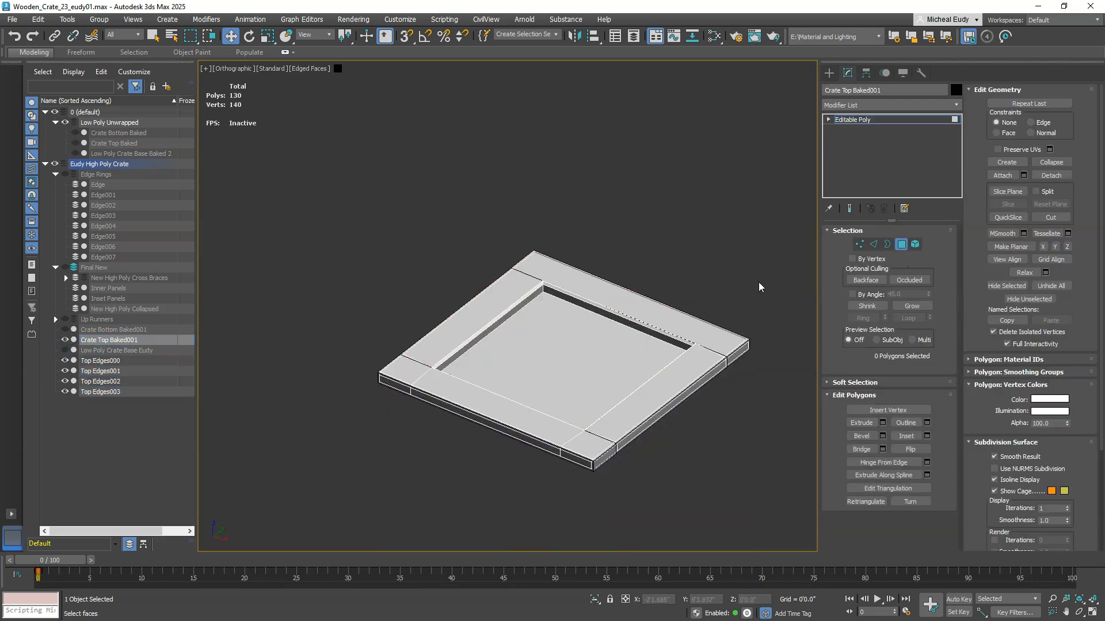
{"action": "left_click", "coordinate": [607, 330]}
{"action": "middle_click_drag", "start_coordinate": [542, 457], "coordinate": [615, 298], "text": "alt"}
{"action": "left_click", "coordinate": [1051, 175]}
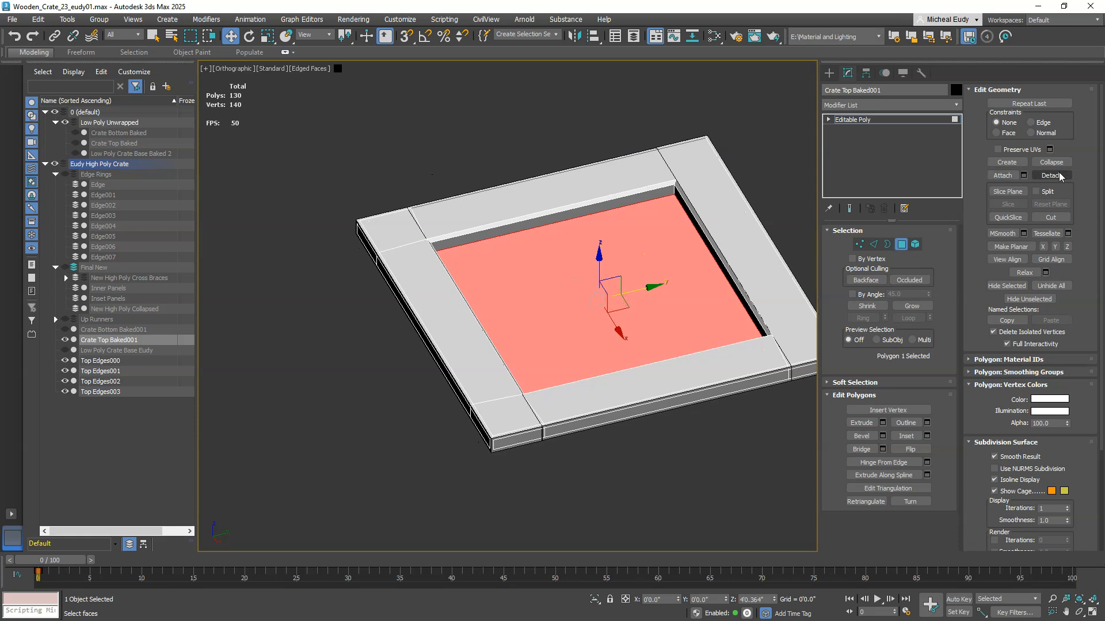
{"action": "left_click_drag", "start_coordinate": [600, 149], "coordinate": [521, 147]}
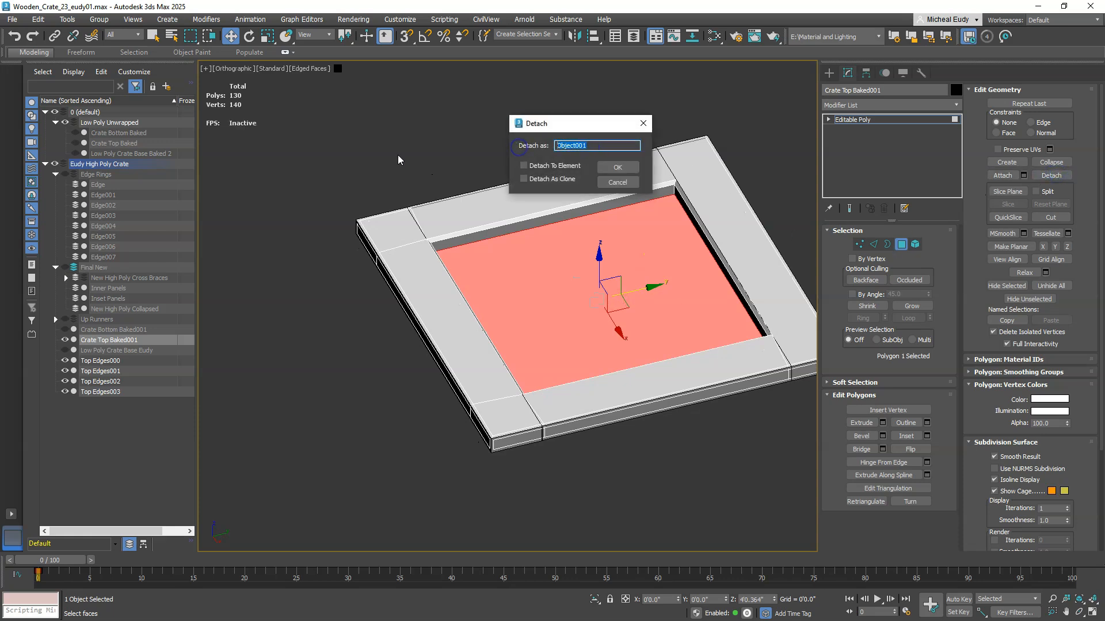
{"action": "type", "text": "Top Inset"}
{"action": "key", "text": "Return"}
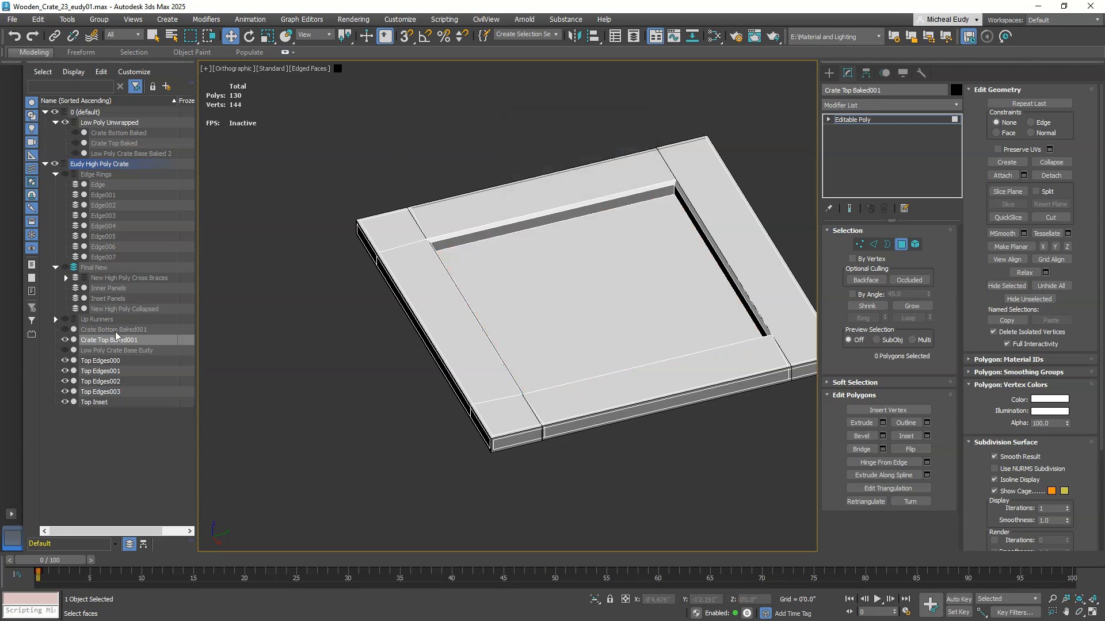
Step: Select Top Edges000 through Top Inset and create a new layer containing them
{"action": "left_click", "coordinate": [101, 361]}
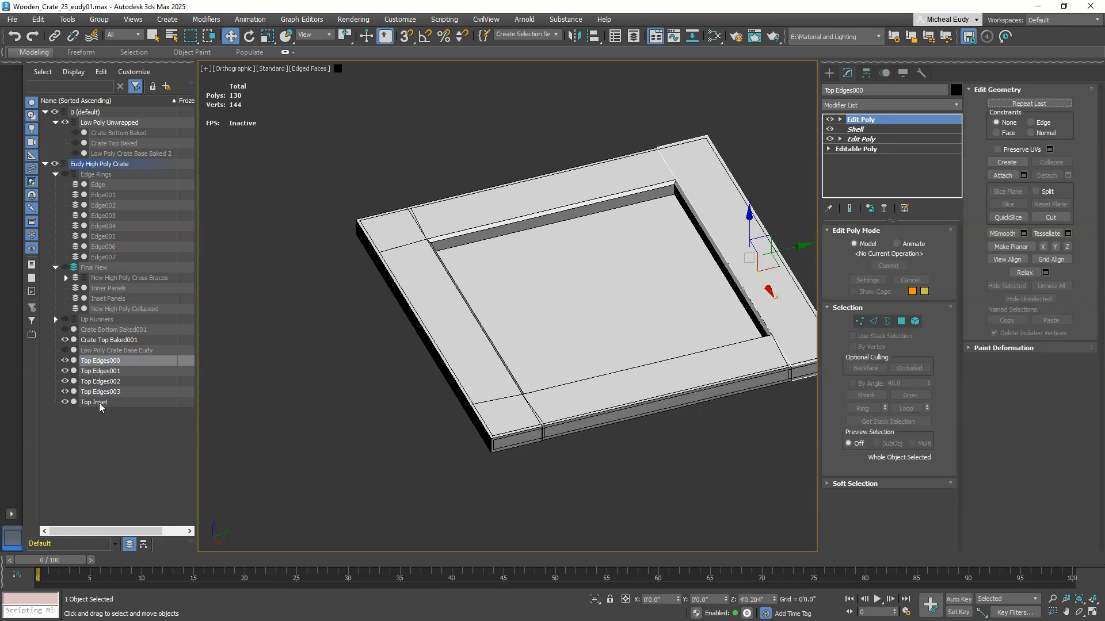
{"action": "left_click", "coordinate": [102, 407], "text": "shift"}
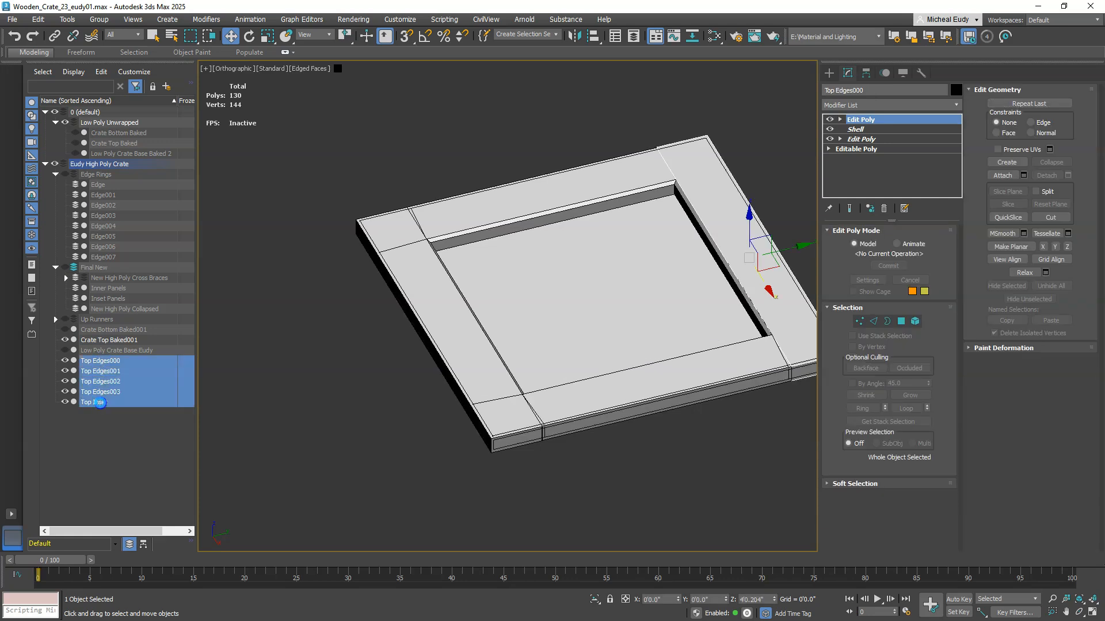
{"action": "right_click", "coordinate": [117, 368]}
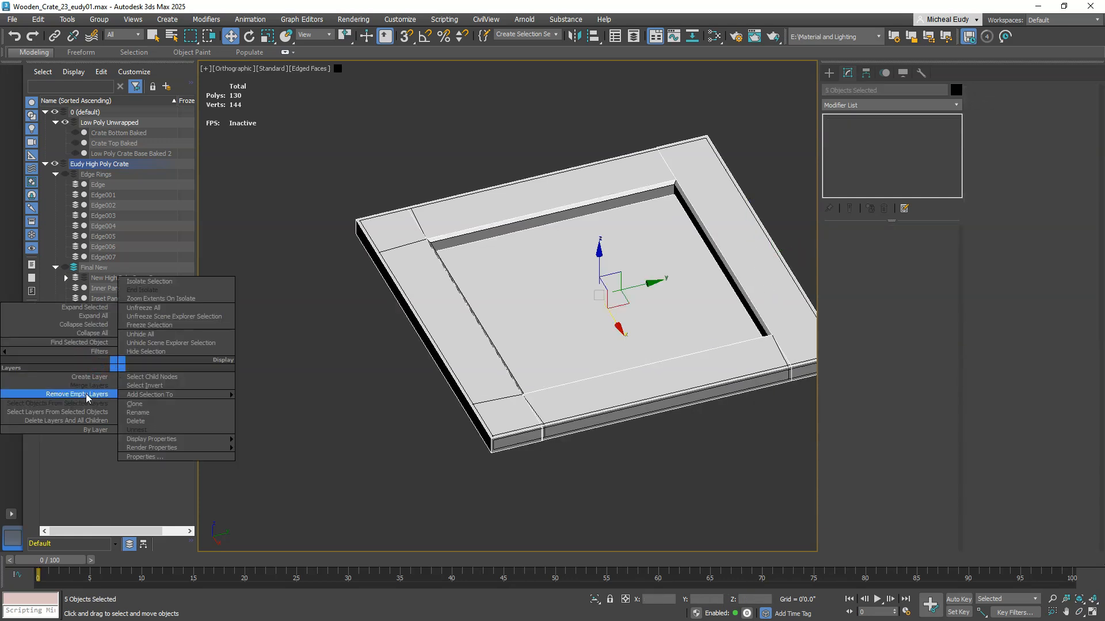
{"action": "left_click", "coordinate": [91, 377]}
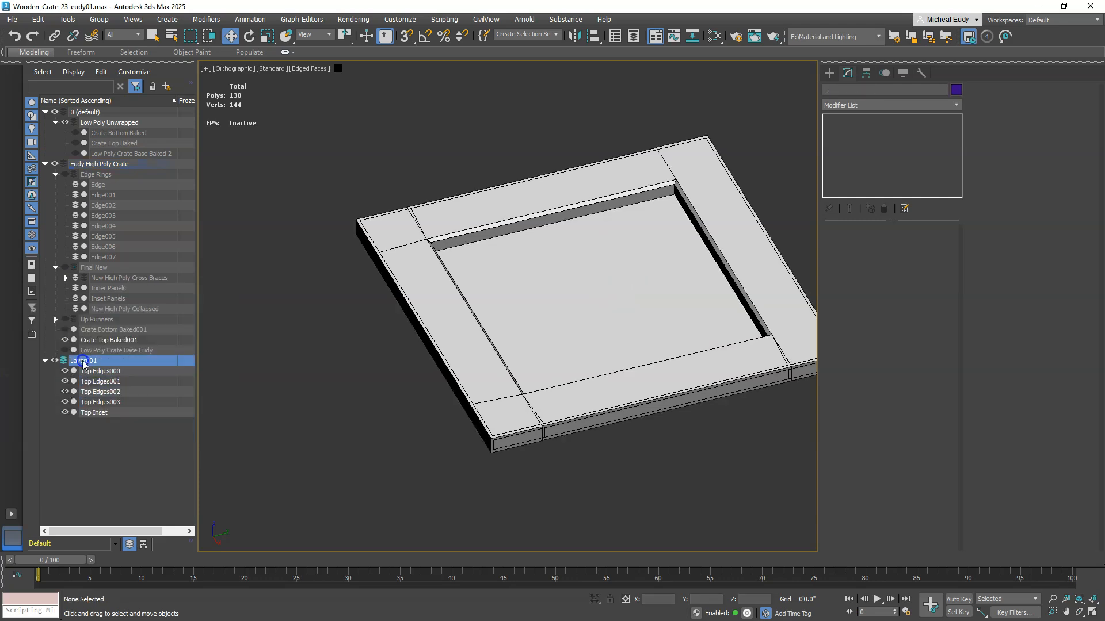
Step: Rename the new layer holding the top boards as Top
{"action": "double_click", "coordinate": [84, 364]}
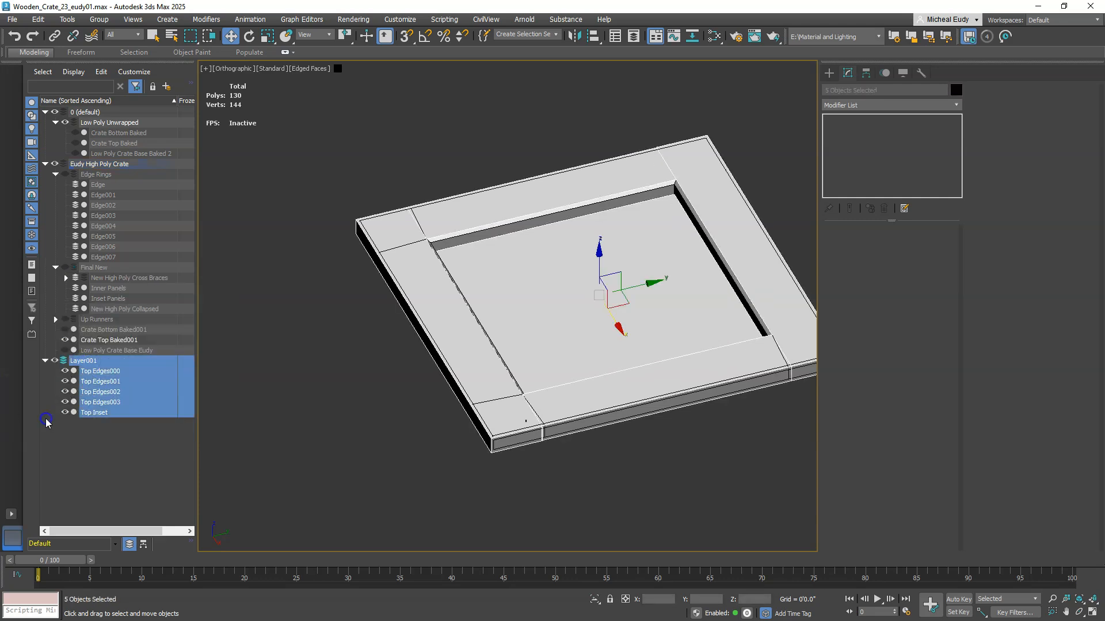
{"action": "left_click", "coordinate": [77, 361]}
{"action": "left_click", "coordinate": [77, 364]}
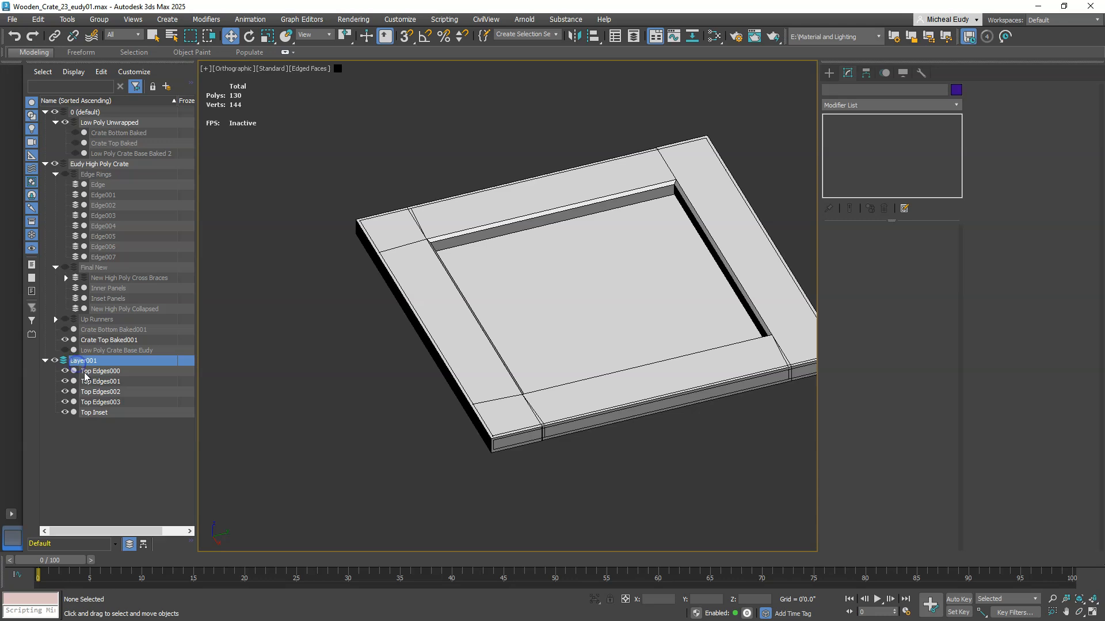
{"action": "type", "text": "Top"}
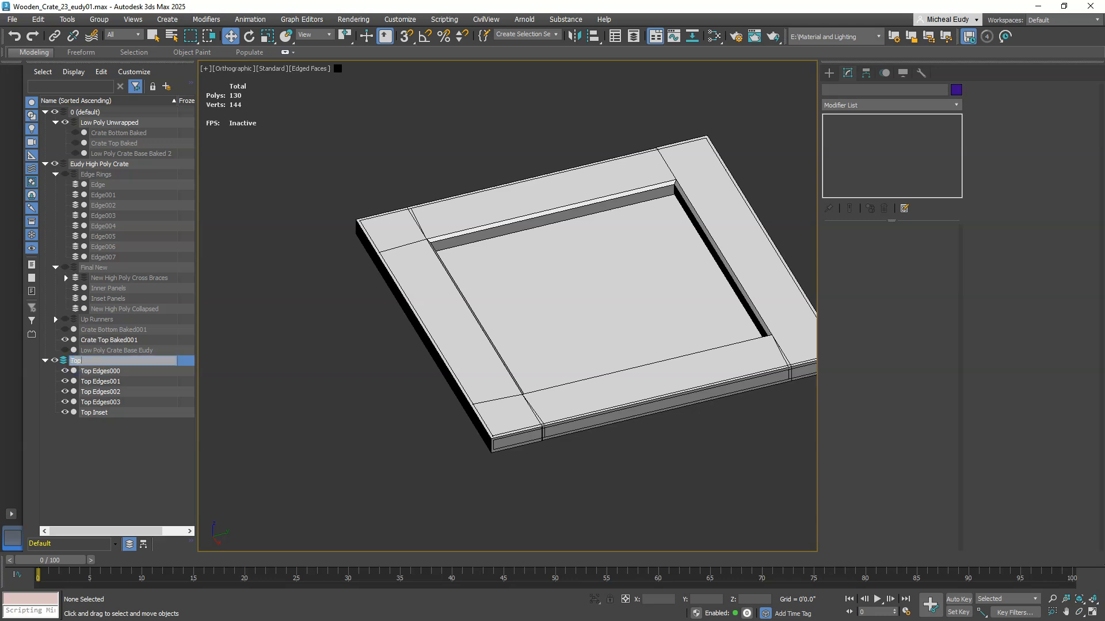
{"action": "key", "text": "Return"}
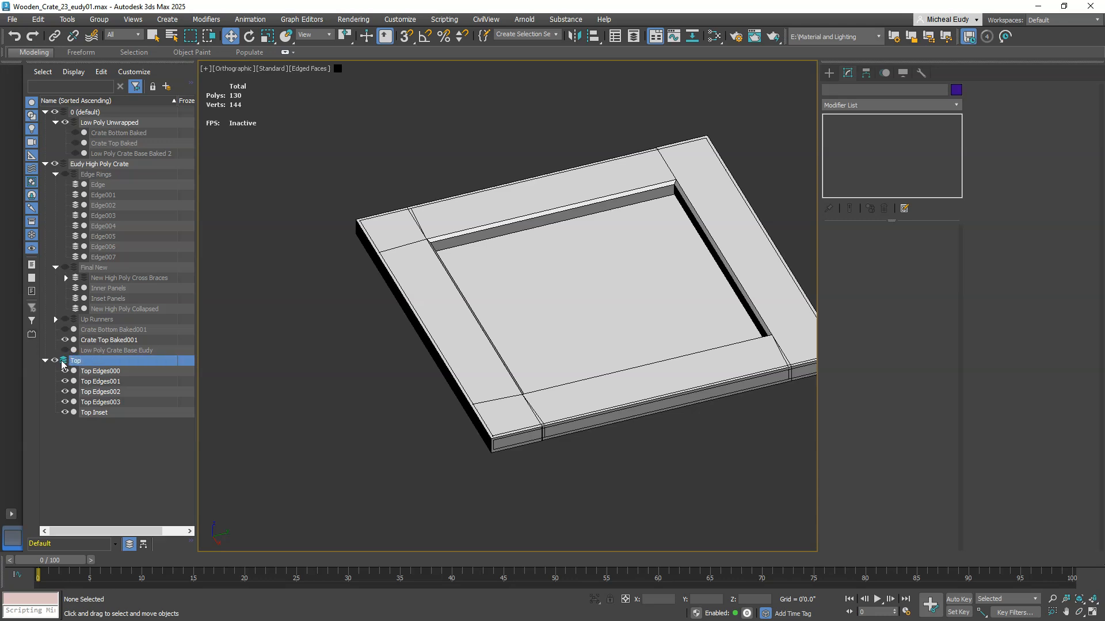
Step: Toggle the Top layer's visibility to check its contents, leaving the layer expanded and hidden
{"action": "left_click", "coordinate": [57, 360]}
{"action": "left_click", "coordinate": [58, 361]}
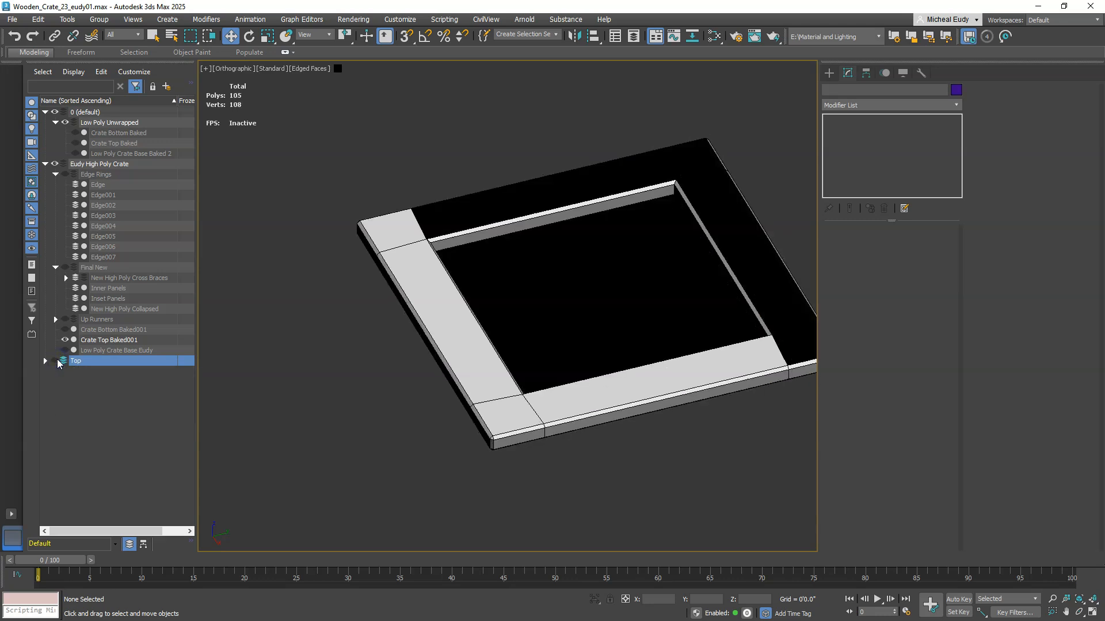
{"action": "left_click", "coordinate": [56, 360]}
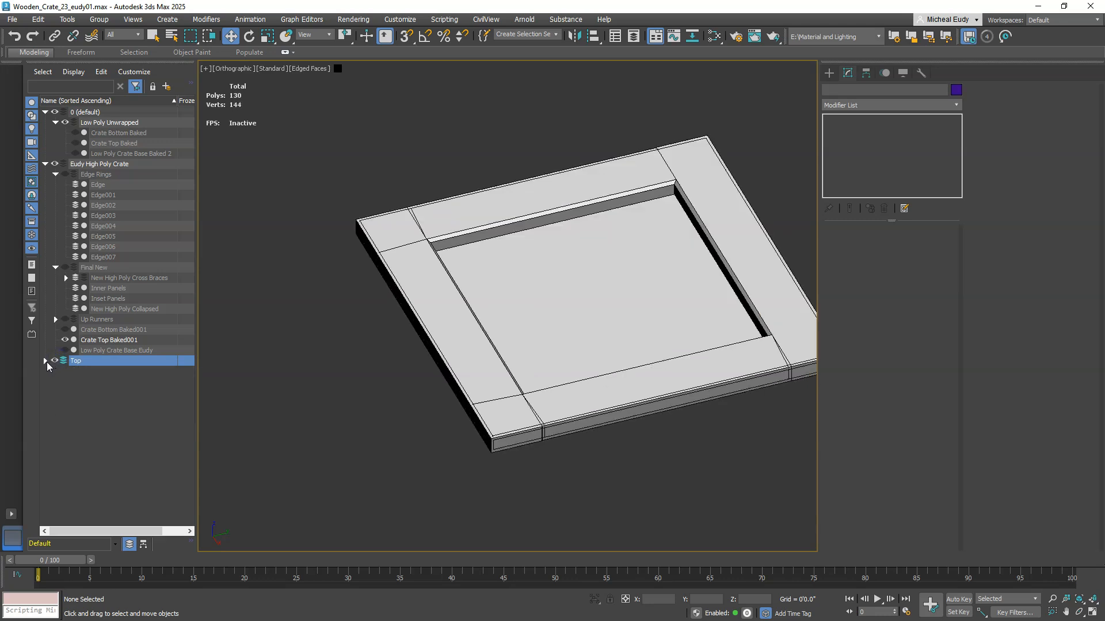
{"action": "left_click", "coordinate": [46, 361]}
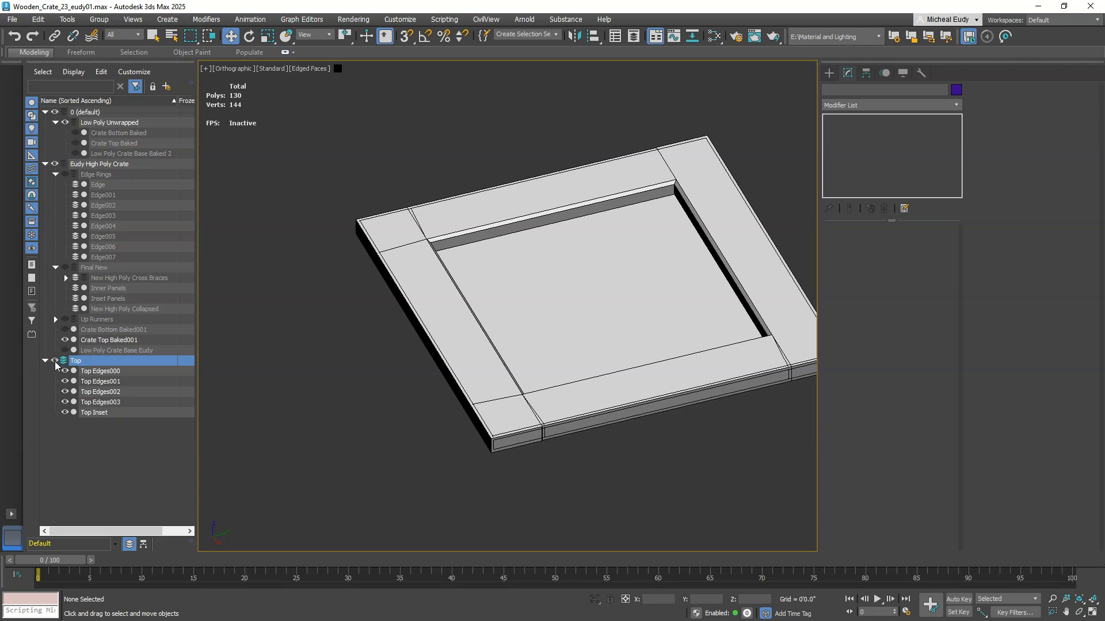
{"action": "left_click", "coordinate": [56, 361]}
Step: Select the full edge loop around the underside rim of Crate Top Baked001, where the lower lip meets the frame
{"action": "left_click", "coordinate": [101, 341]}
{"action": "middle_click_drag", "start_coordinate": [539, 363], "coordinate": [542, 287], "text": "alt"}
{"action": "scroll", "coordinate": [549, 343], "scroll_direction": "up", "scroll_amount": 2}
{"action": "middle_click_drag", "start_coordinate": [549, 343], "coordinate": [468, 262]}
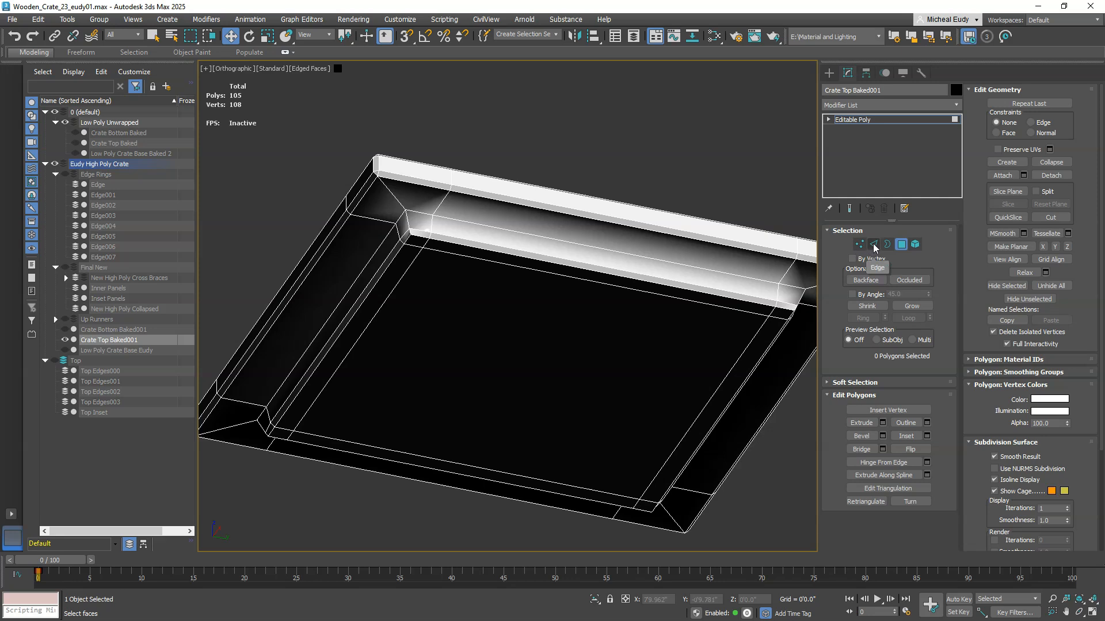
{"action": "left_click", "coordinate": [873, 245]}
{"action": "double_click", "coordinate": [563, 241]}
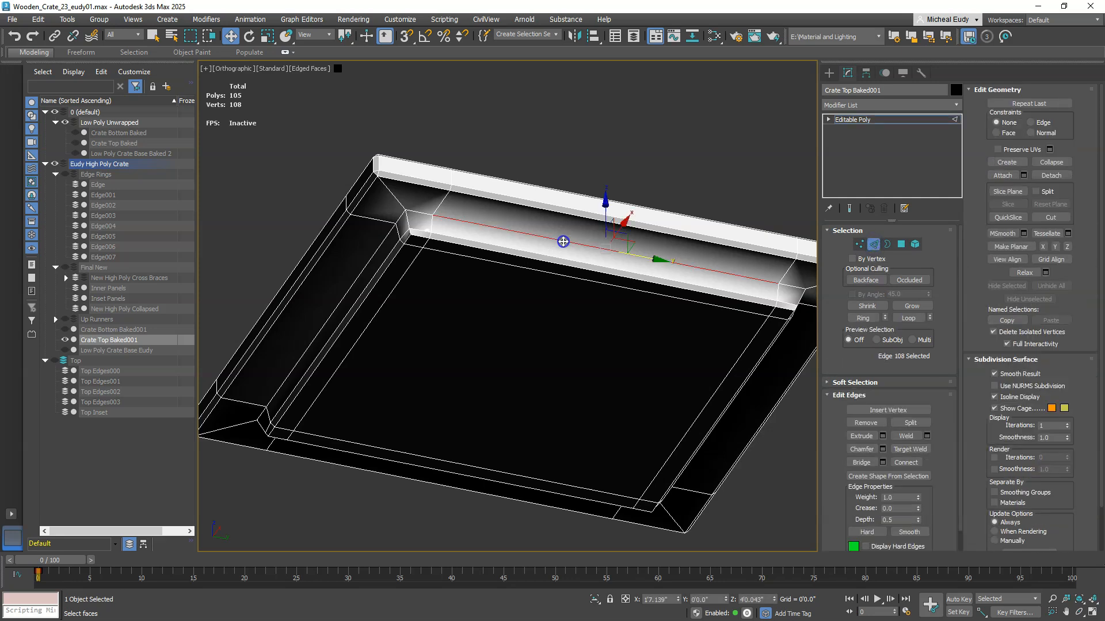
{"action": "middle_click_drag", "start_coordinate": [562, 313], "coordinate": [584, 338], "text": "alt"}
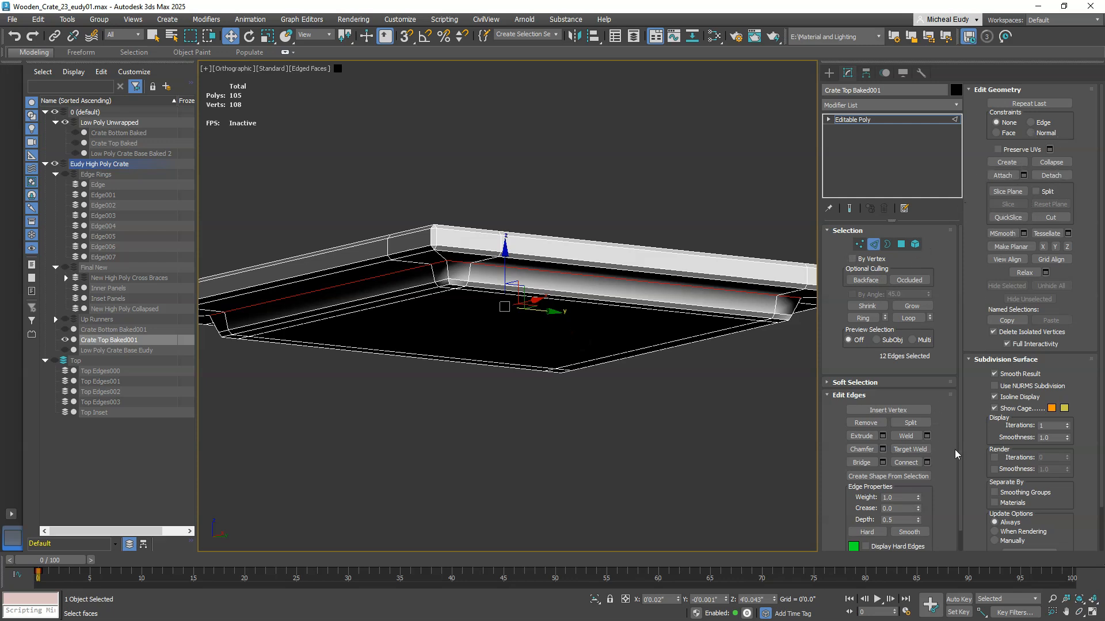
Step: Create a linear shape from the selected underside edge loop, keeping the default curve name
{"action": "left_click", "coordinate": [864, 477]}
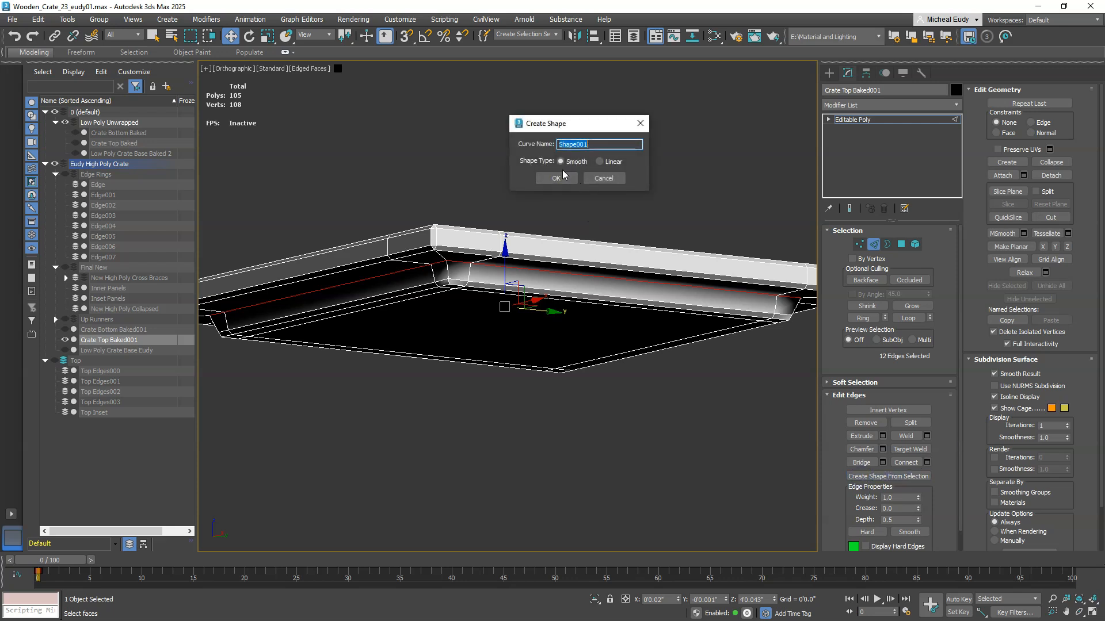
{"action": "left_click", "coordinate": [599, 163]}
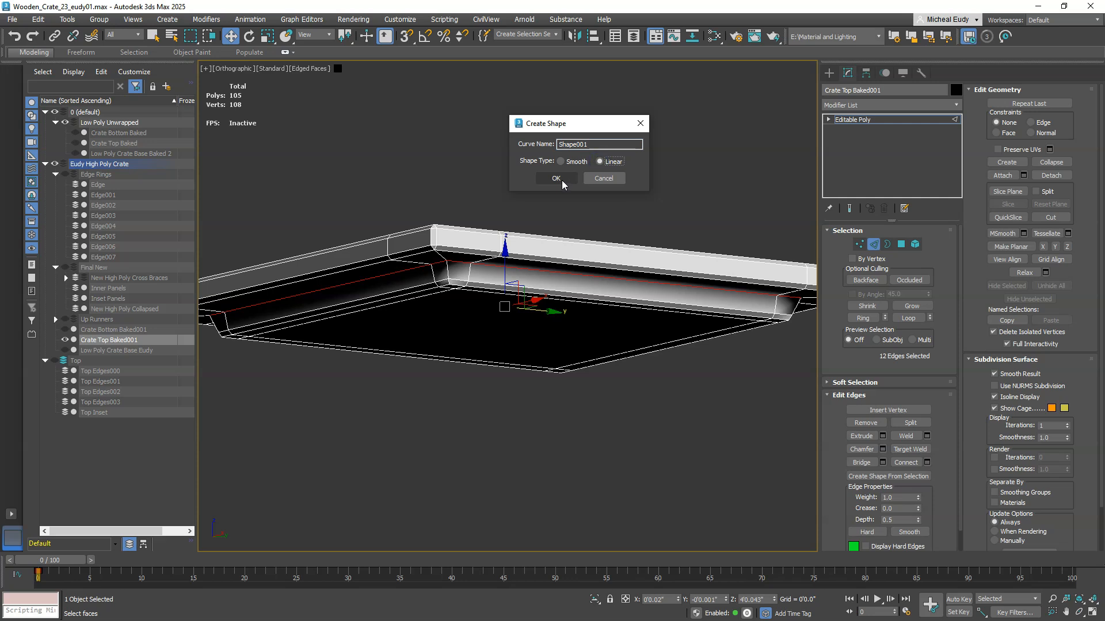
{"action": "left_click", "coordinate": [556, 179]}
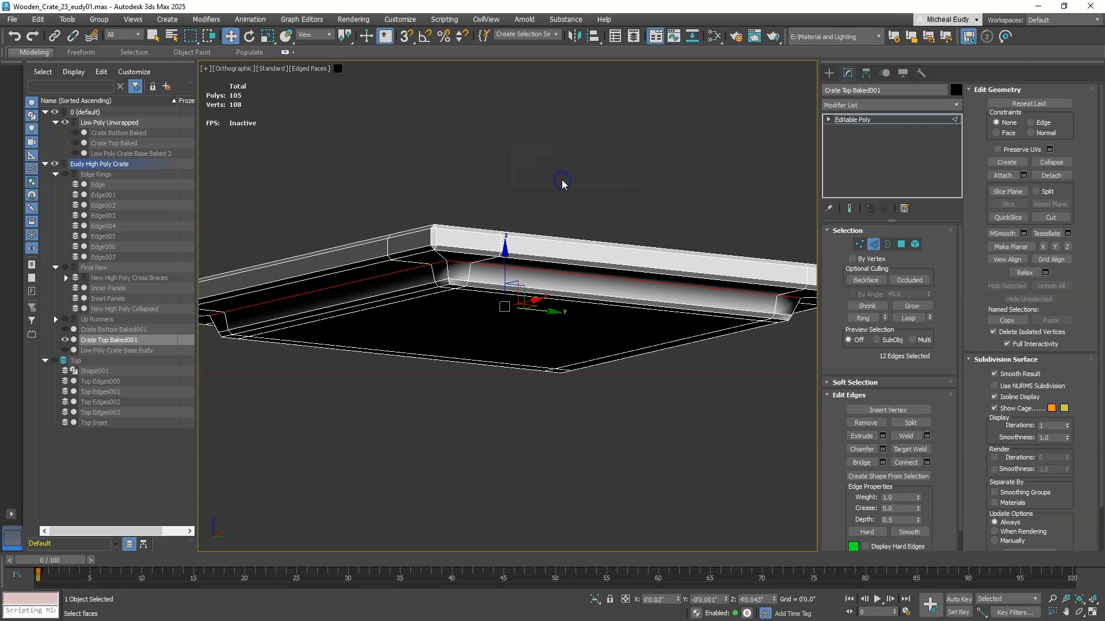
Step: Unhide the Top layer, hide Crate Top Baked001, the four Top Edges boards and Top Inset, and select Shape001
{"action": "left_click", "coordinate": [64, 341]}
{"action": "left_click", "coordinate": [64, 341]}
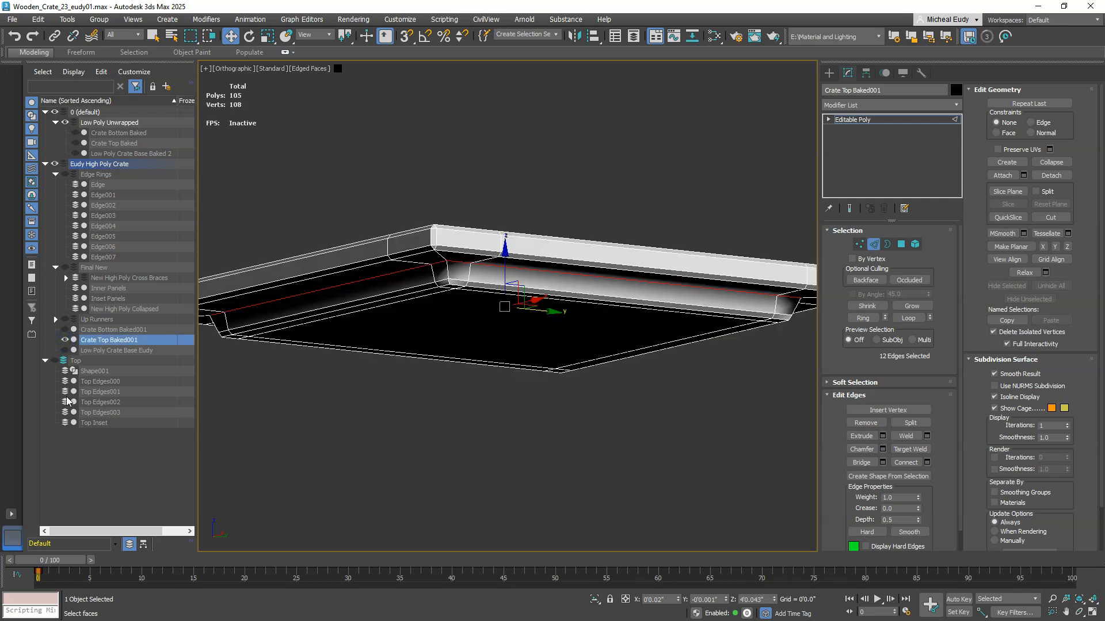
{"action": "left_click", "coordinate": [55, 361]}
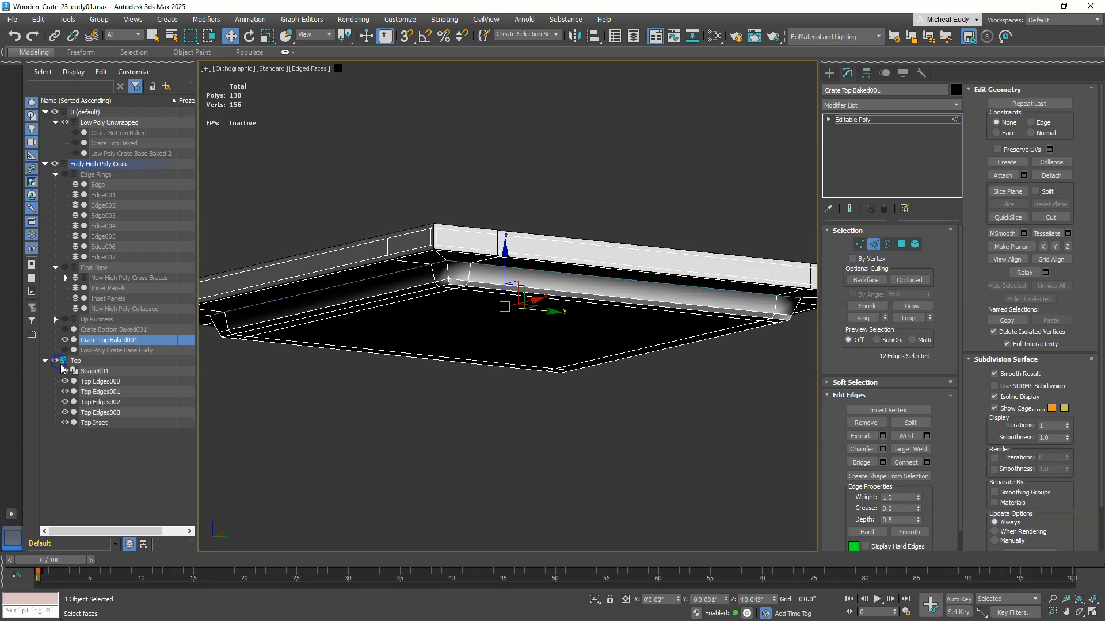
{"action": "left_click", "coordinate": [88, 372]}
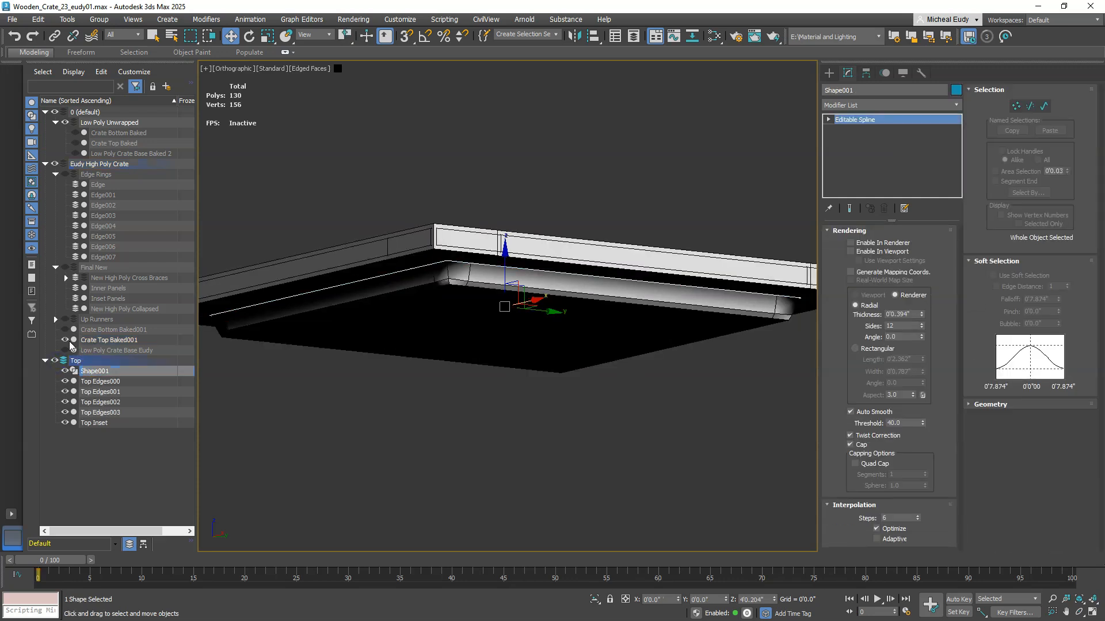
{"action": "left_click", "coordinate": [64, 340]}
{"action": "left_click", "coordinate": [310, 392]}
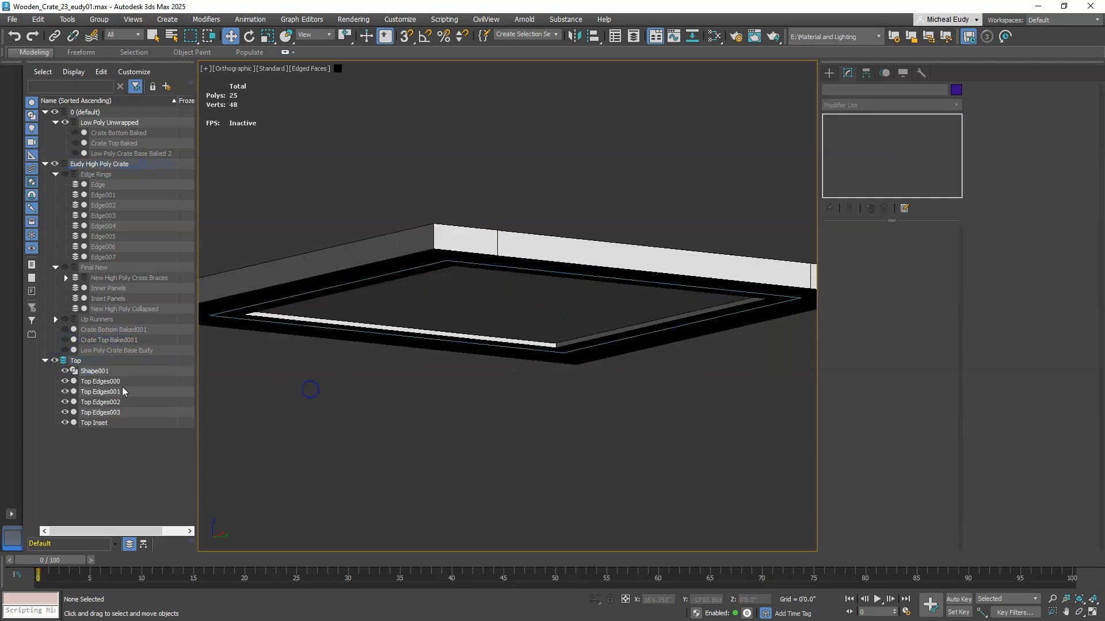
{"action": "left_click", "coordinate": [107, 381]}
{"action": "left_click", "coordinate": [101, 423], "text": "shift"}
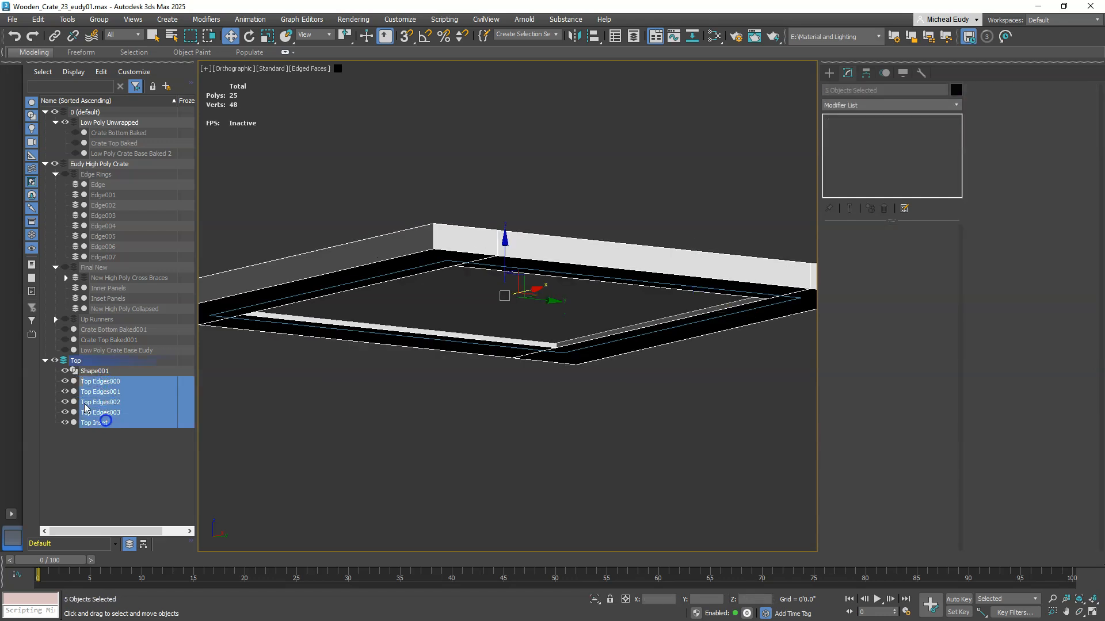
{"action": "left_click", "coordinate": [64, 382]}
{"action": "left_click", "coordinate": [85, 372]}
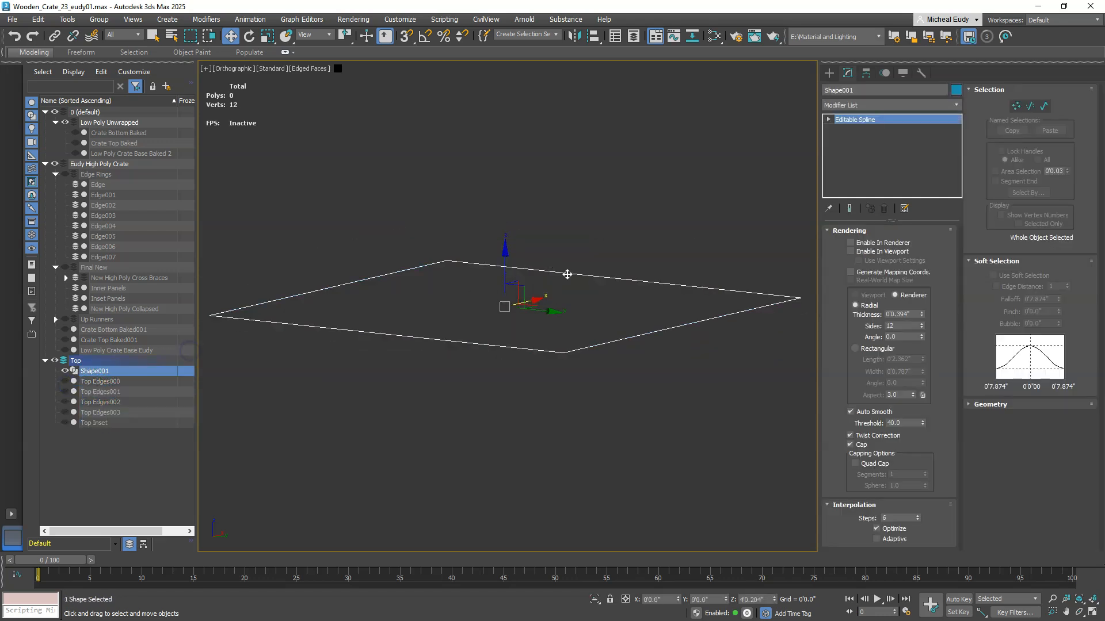
Step: Add a Shell modifier to Shape001 to turn the outline into a solid panel
{"action": "middle_click_drag", "start_coordinate": [565, 289], "coordinate": [594, 258], "text": "alt"}
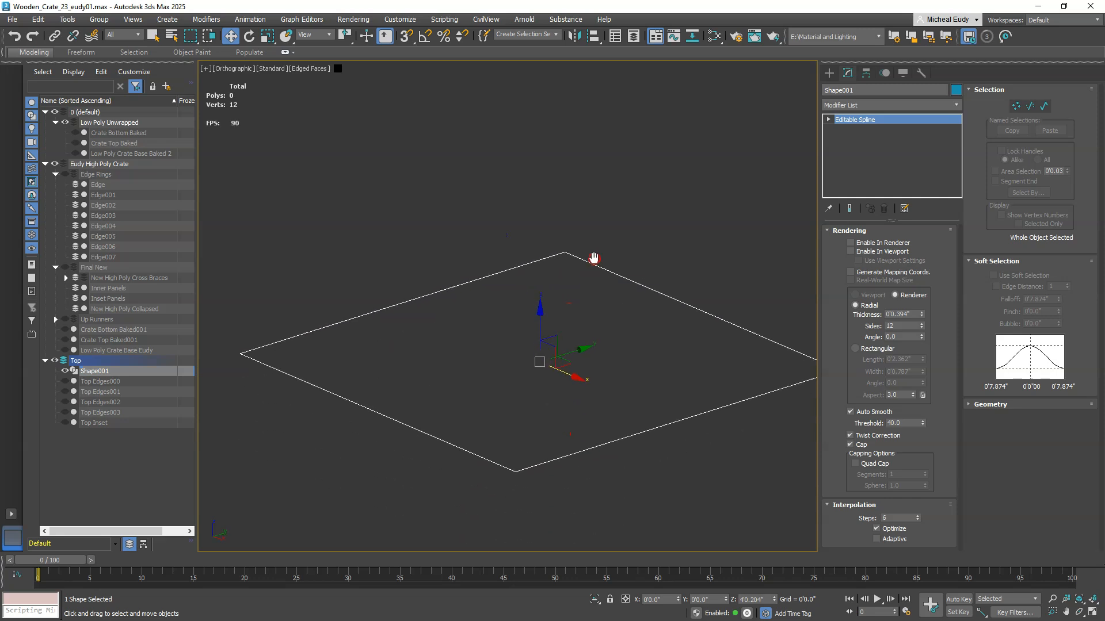
{"action": "left_click", "coordinate": [851, 106]}
{"action": "type", "text": "sh"}
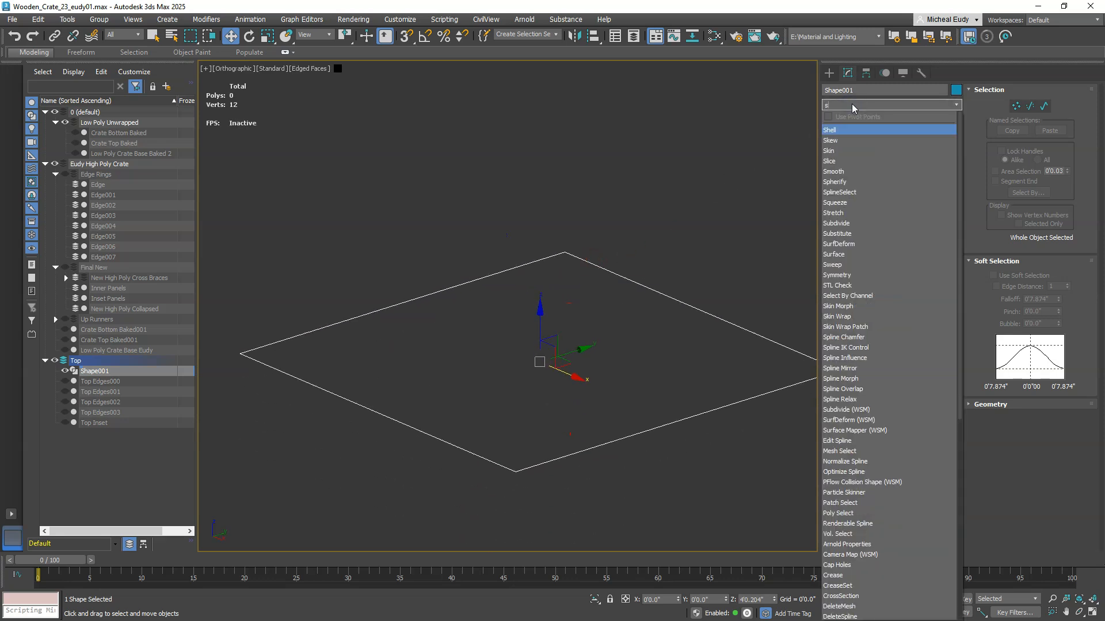
{"action": "left_click", "coordinate": [840, 125]}
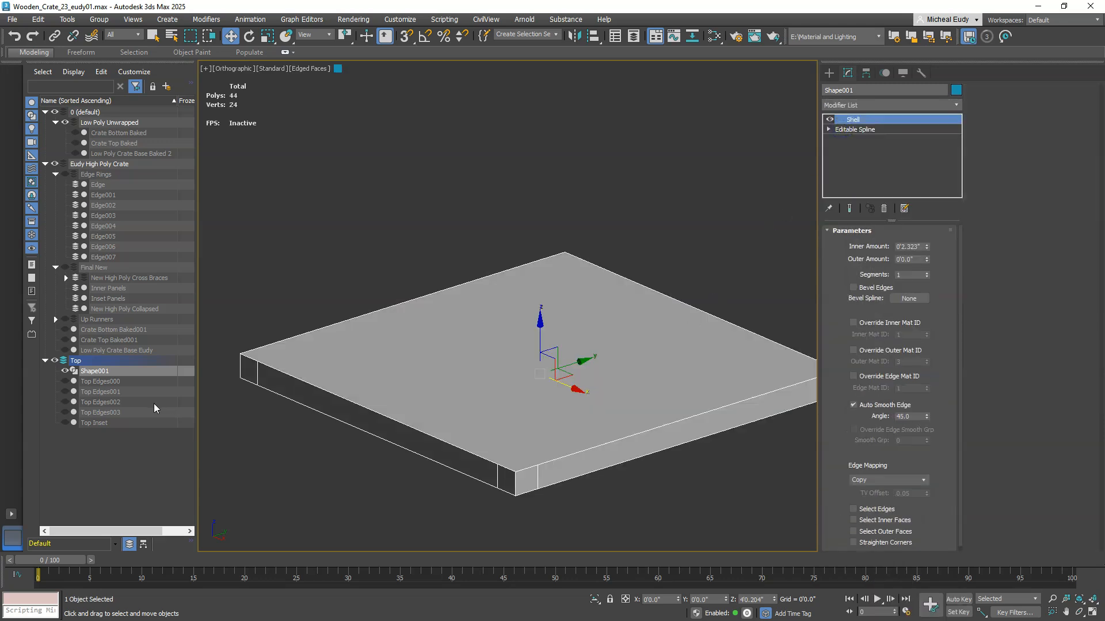
Step: Briefly show Top Edges000 to compare it with the shelled panel, and rehide it
{"action": "left_click", "coordinate": [65, 382]}
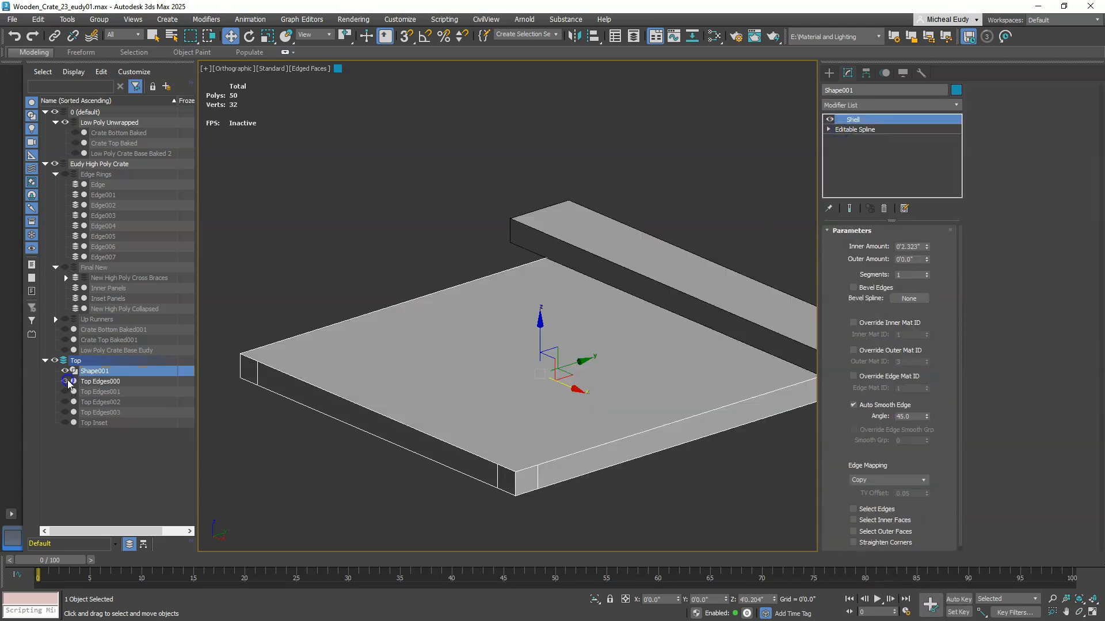
{"action": "middle_click_drag", "start_coordinate": [797, 402], "coordinate": [615, 367]}
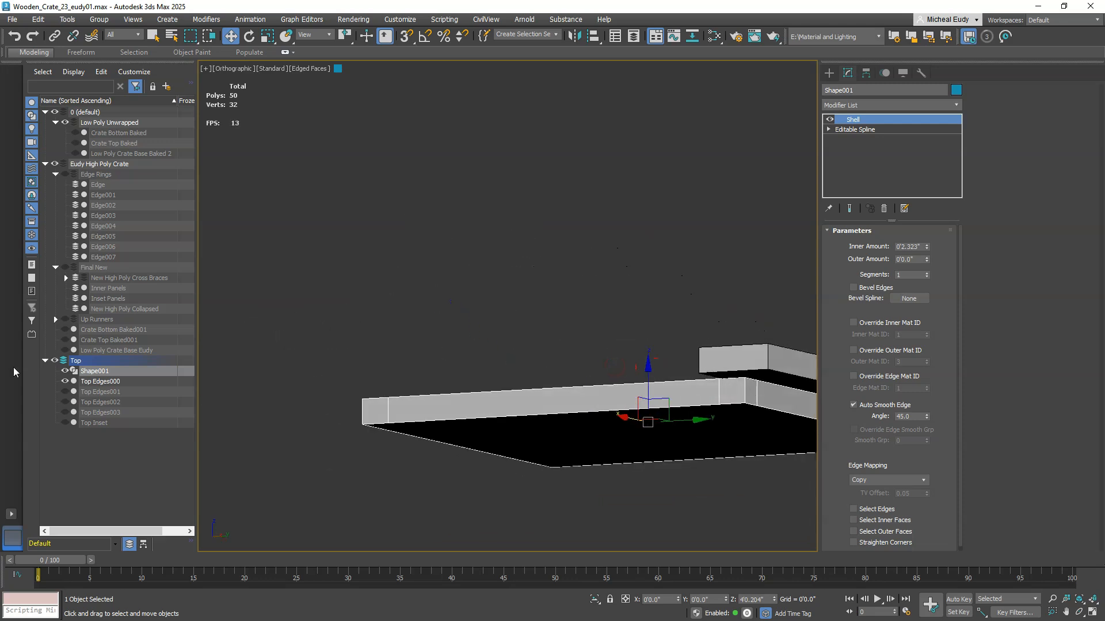
{"action": "left_click", "coordinate": [65, 381]}
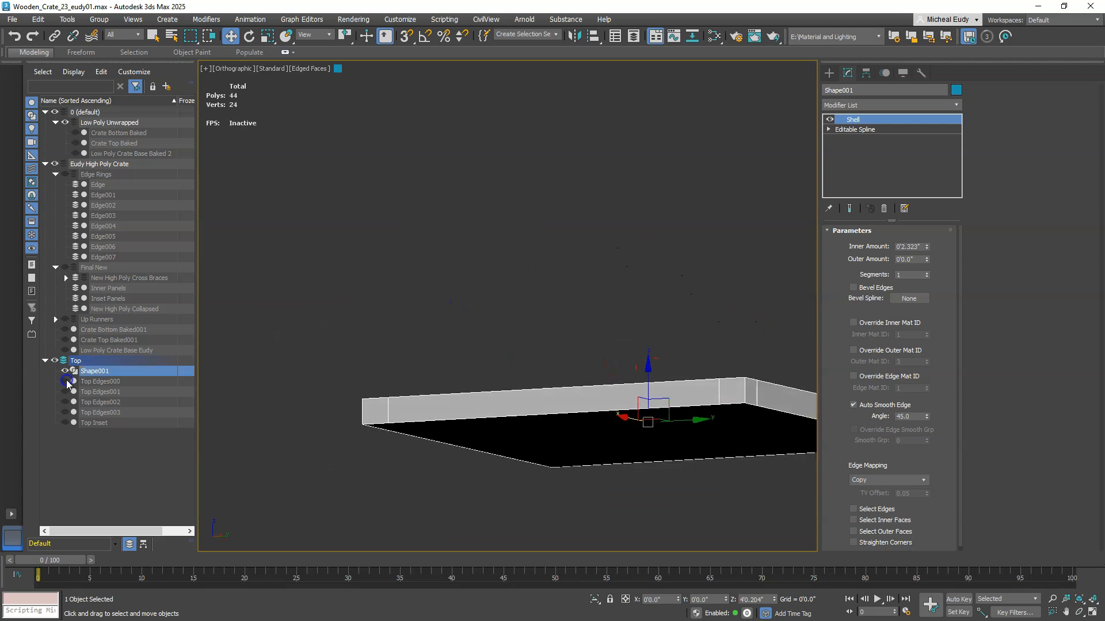
Step: Unhide Crate Top Baked001 for reference and set the Shell's Inner Amount to 0'2.0"
{"action": "left_click", "coordinate": [67, 341]}
{"action": "middle_click_drag", "start_coordinate": [648, 369], "coordinate": [541, 310], "text": "alt"}
{"action": "left_click_drag", "start_coordinate": [927, 247], "coordinate": [932, 297]}
{"action": "middle_click_drag", "start_coordinate": [591, 357], "coordinate": [600, 316], "text": "alt"}
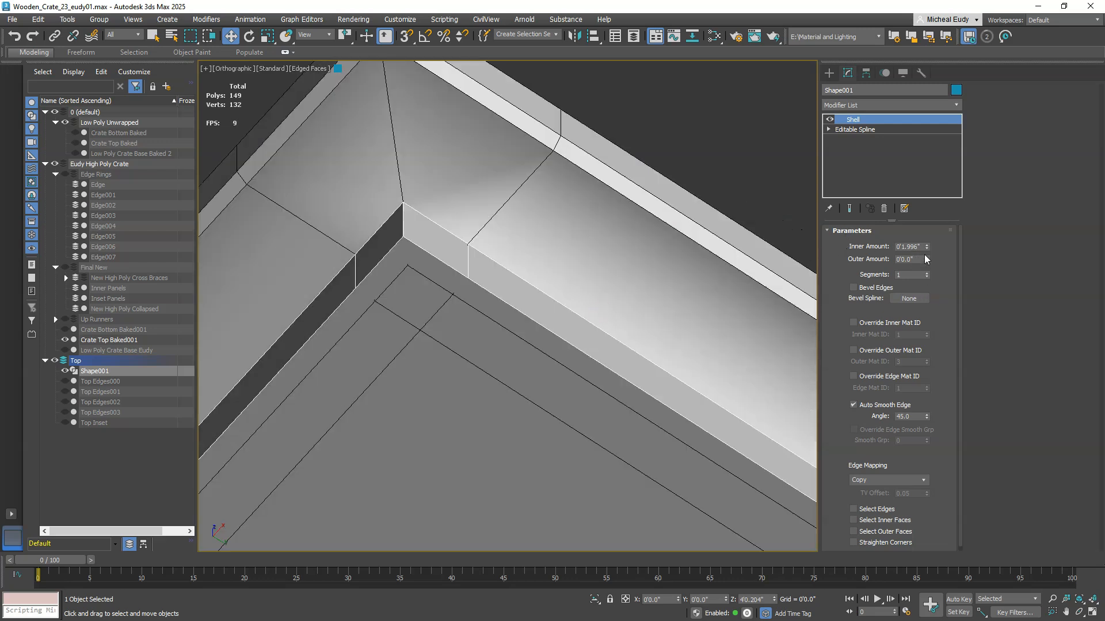
{"action": "mouse_move", "coordinate": [927, 248]}
{"action": "left_mouse_down"}
{"action": "mouse_move", "coordinate": [929, 259]}
{"action": "mouse_move", "coordinate": [929, 246]}
{"action": "left_mouse_up"}
{"action": "scroll", "coordinate": [484, 345], "scroll_direction": "down", "scroll_amount": 5}
{"action": "middle_click_drag", "start_coordinate": [488, 342], "coordinate": [493, 385], "text": "alt"}
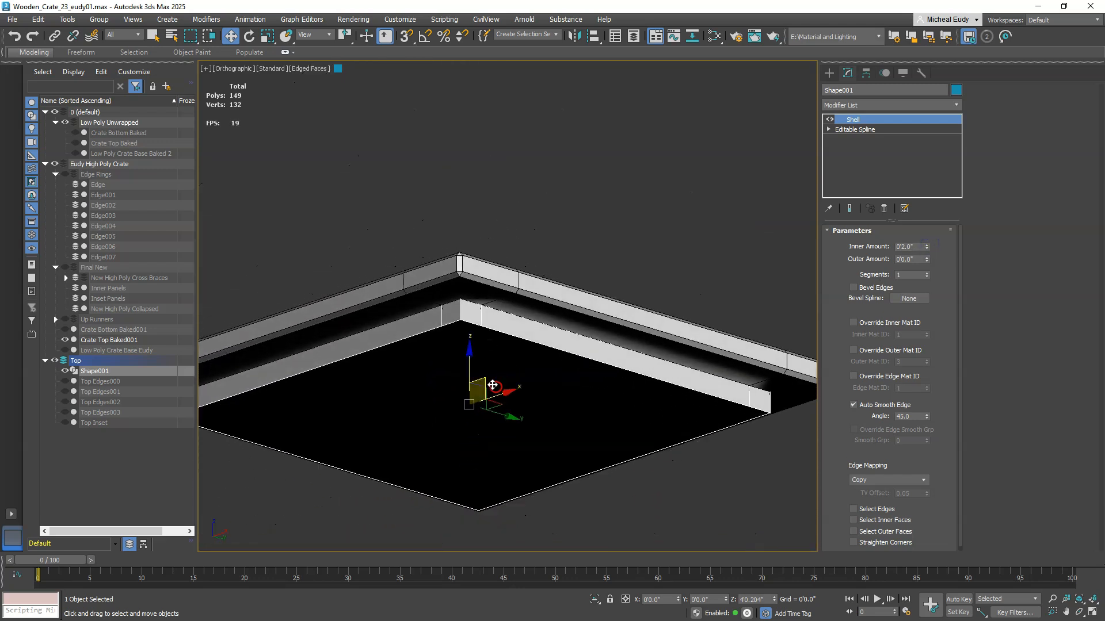
Step: Hide Crate Top Baked001 and delete the extra vertices beside each corner of Shape001's base spline, keeping only the four corner vertices under the Shell
{"action": "left_click", "coordinate": [65, 340]}
{"action": "middle_click_drag", "start_coordinate": [492, 335], "coordinate": [549, 342]}
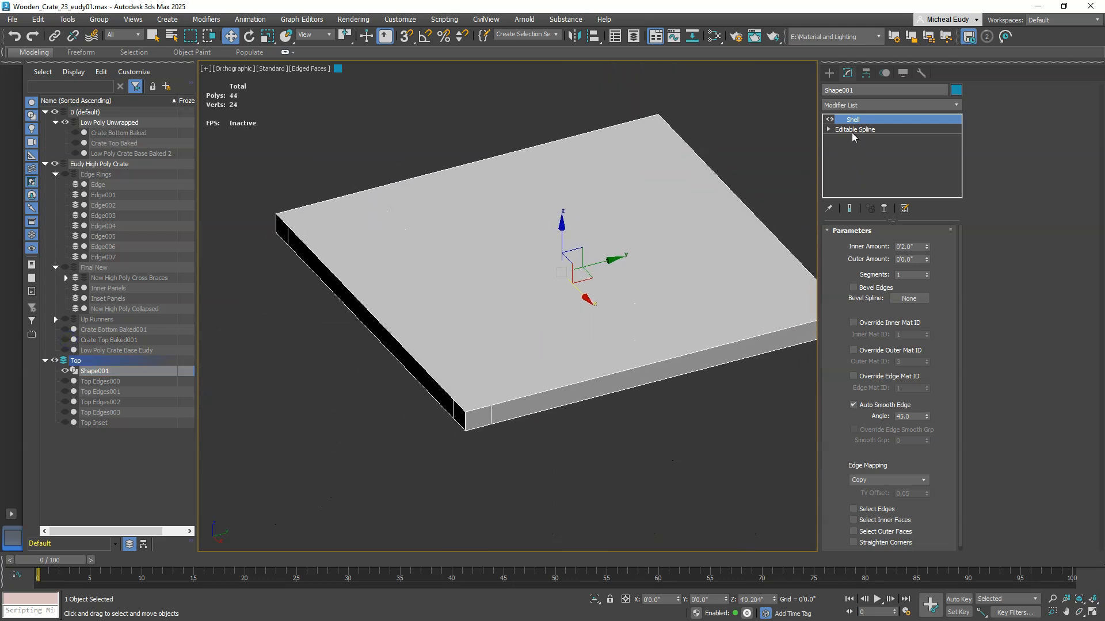
{"action": "left_click", "coordinate": [852, 130]}
{"action": "left_click", "coordinate": [1016, 106]}
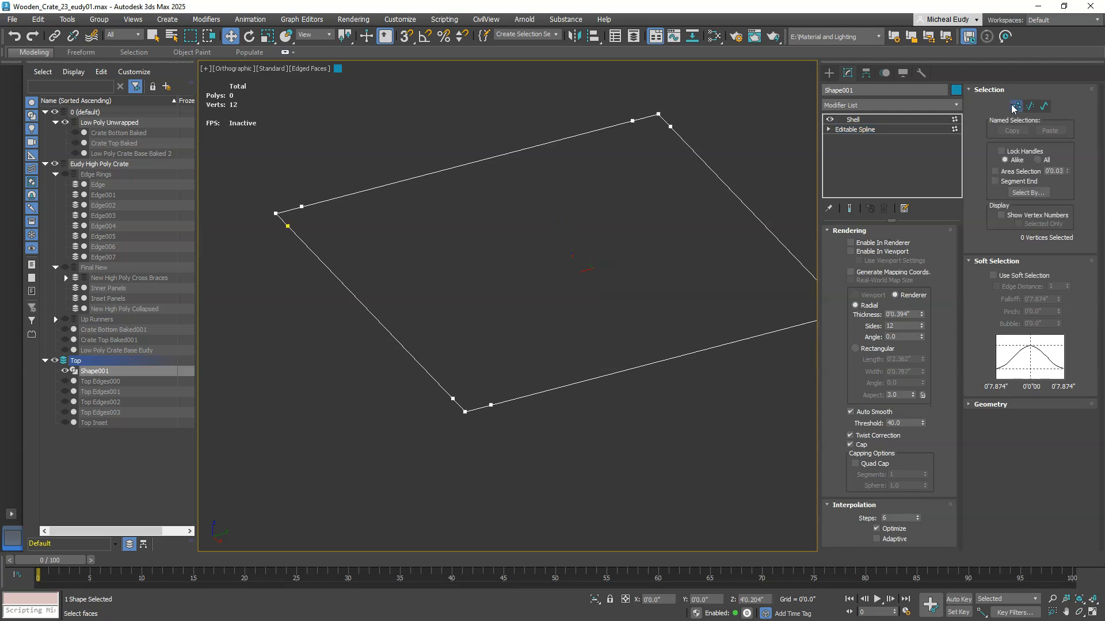
{"action": "left_click_drag", "start_coordinate": [460, 416], "coordinate": [459, 411]}
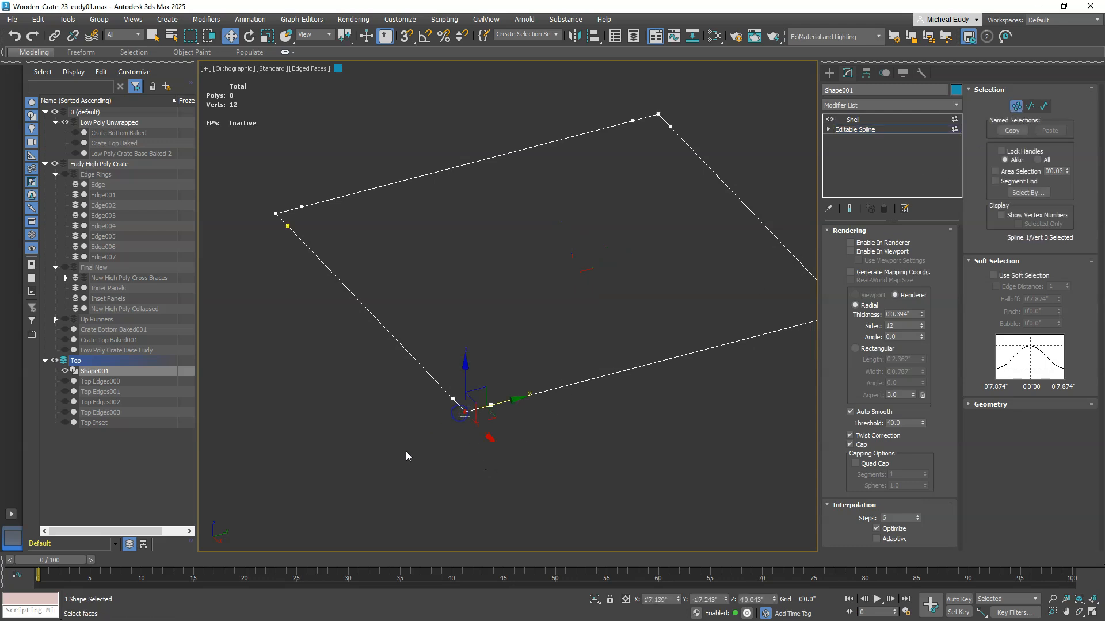
{"action": "left_click_drag", "start_coordinate": [261, 203], "coordinate": [281, 221], "text": "ctrl"}
{"action": "left_click_drag", "start_coordinate": [649, 110], "coordinate": [684, 137], "text": "ctrl"}
{"action": "middle_click_drag", "start_coordinate": [699, 300], "coordinate": [509, 263]}
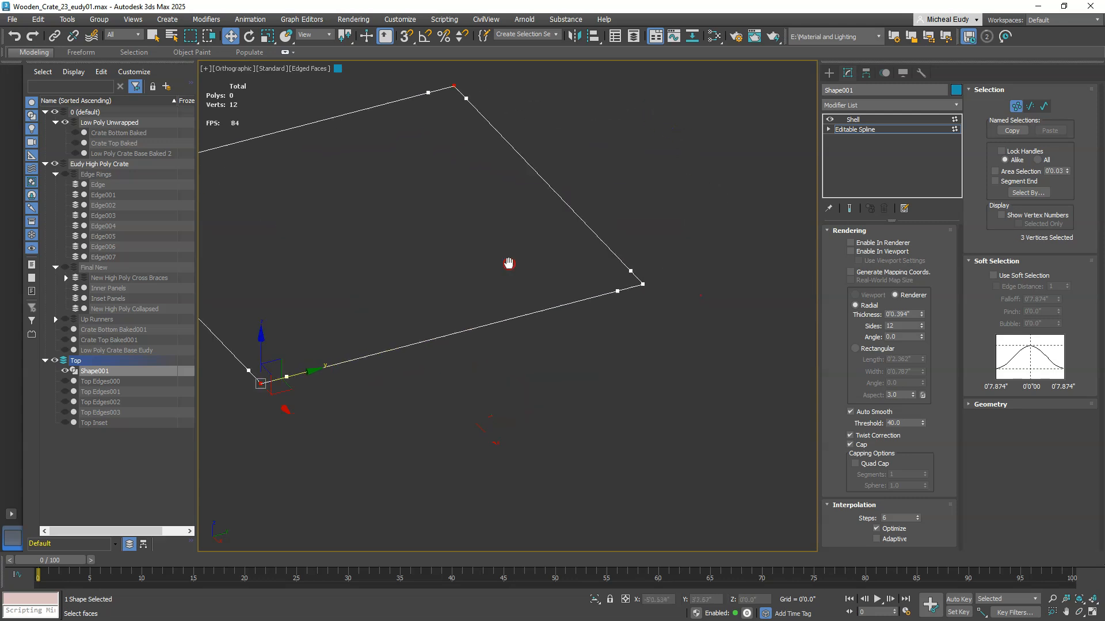
{"action": "left_click_drag", "start_coordinate": [683, 305], "coordinate": [639, 282], "text": "ctrl"}
{"action": "key", "text": "ctrl+i"}
{"action": "left_click", "coordinate": [1016, 107]}
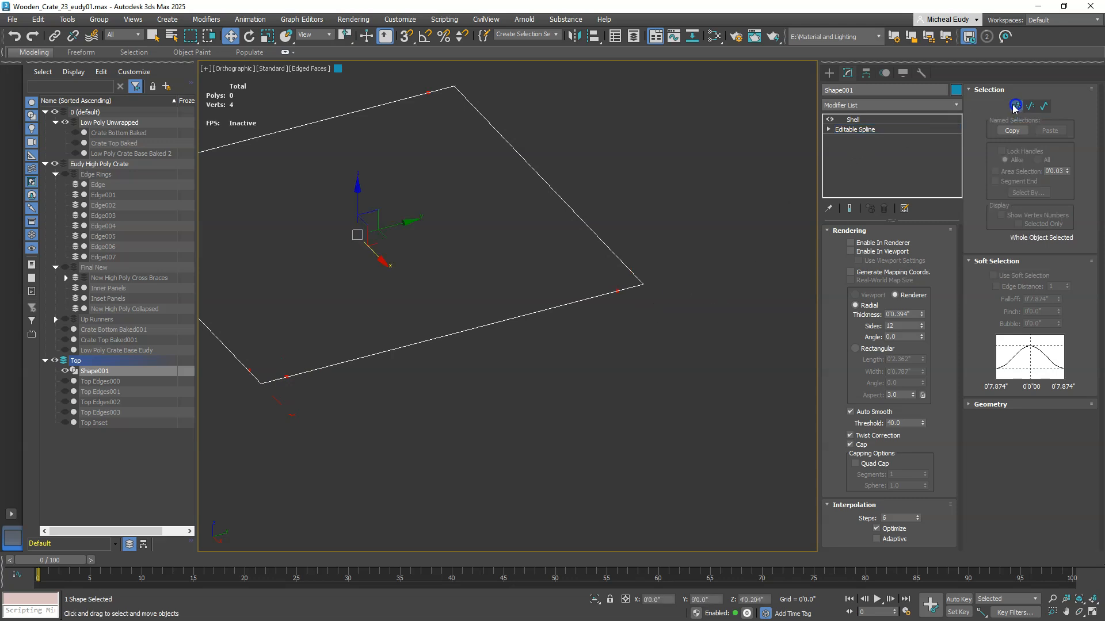
{"action": "left_click", "coordinate": [892, 120]}
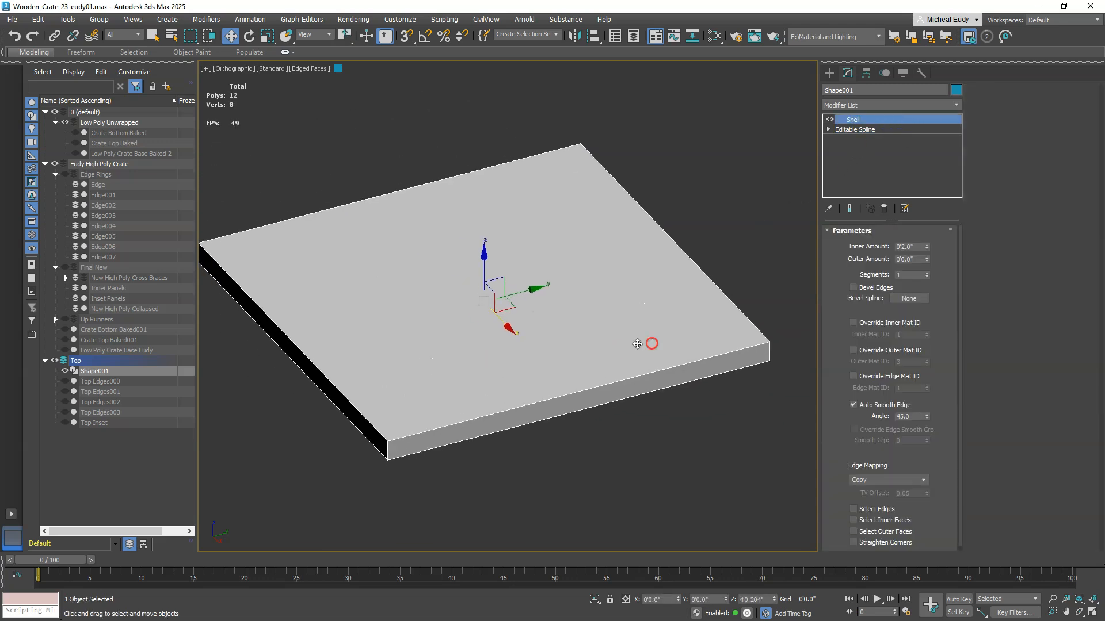
Step: Add an Edit Poly modifier above the Shell on Shape001 and delete the panel's large upper polygon
{"action": "mouse_move", "coordinate": [455, 391]}
{"action": "middle_mouse_down", "text": "alt"}
{"action": "mouse_move", "coordinate": [468, 337]}
{"action": "mouse_move", "coordinate": [449, 384]}
{"action": "middle_mouse_up", "text": "alt"}
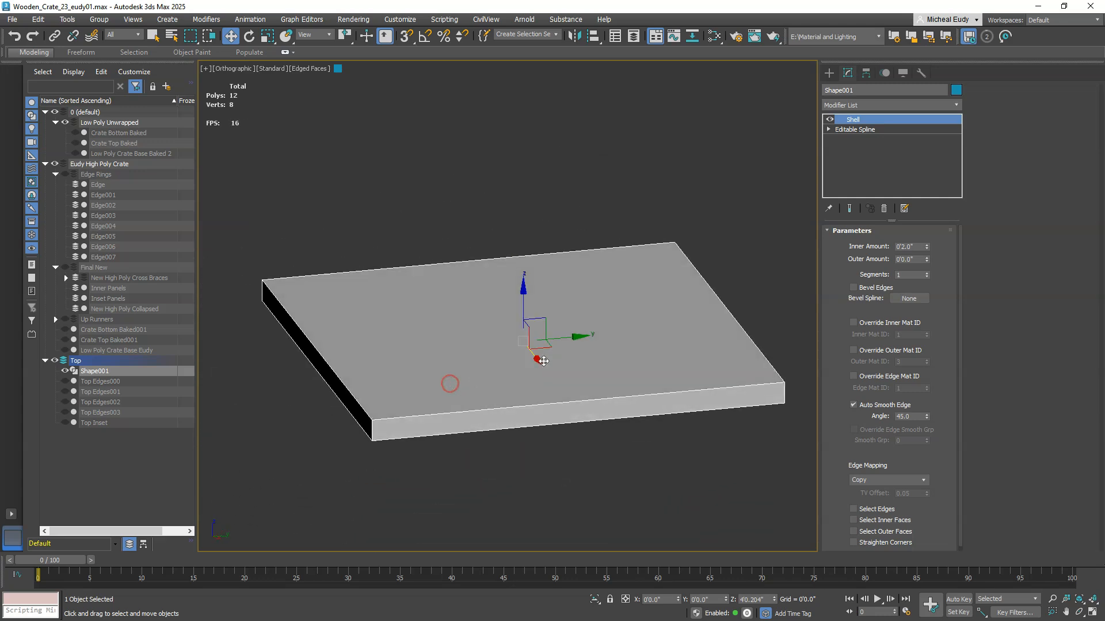
{"action": "left_click", "coordinate": [859, 105]}
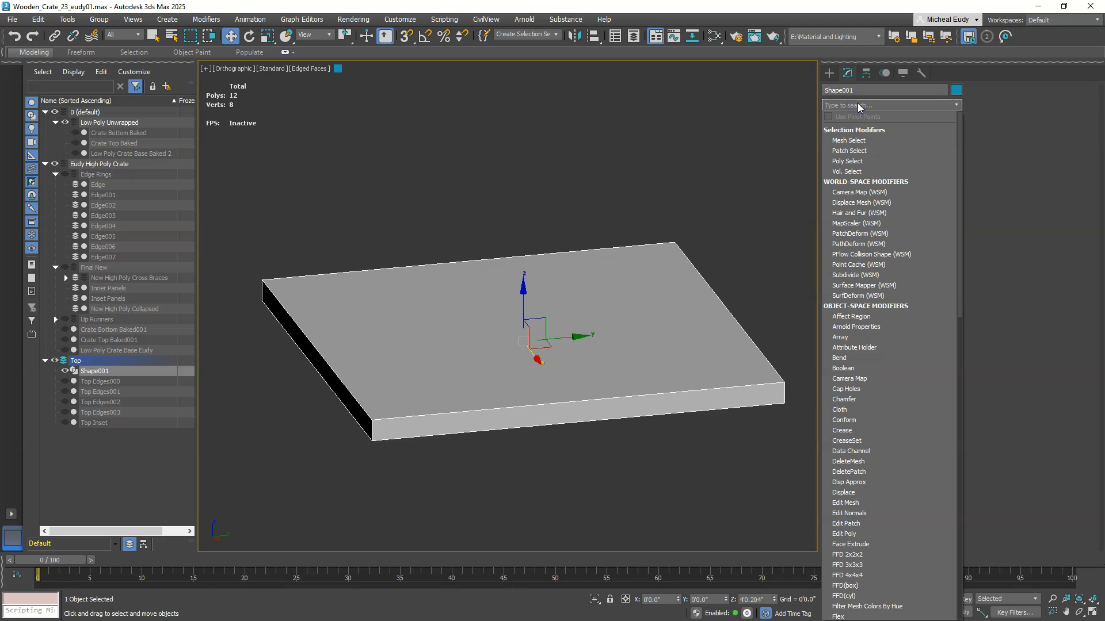
{"action": "type", "text": "e"}
{"action": "left_click", "coordinate": [845, 161]}
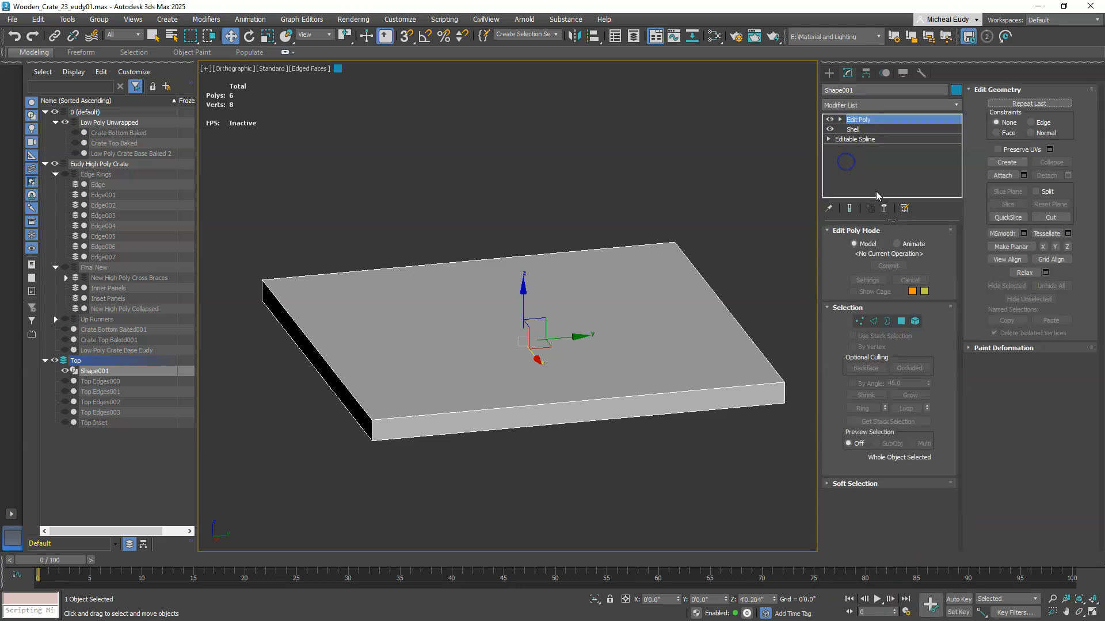
{"action": "left_click", "coordinate": [901, 321]}
{"action": "left_click", "coordinate": [720, 343]}
{"action": "key", "text": "Delete"}
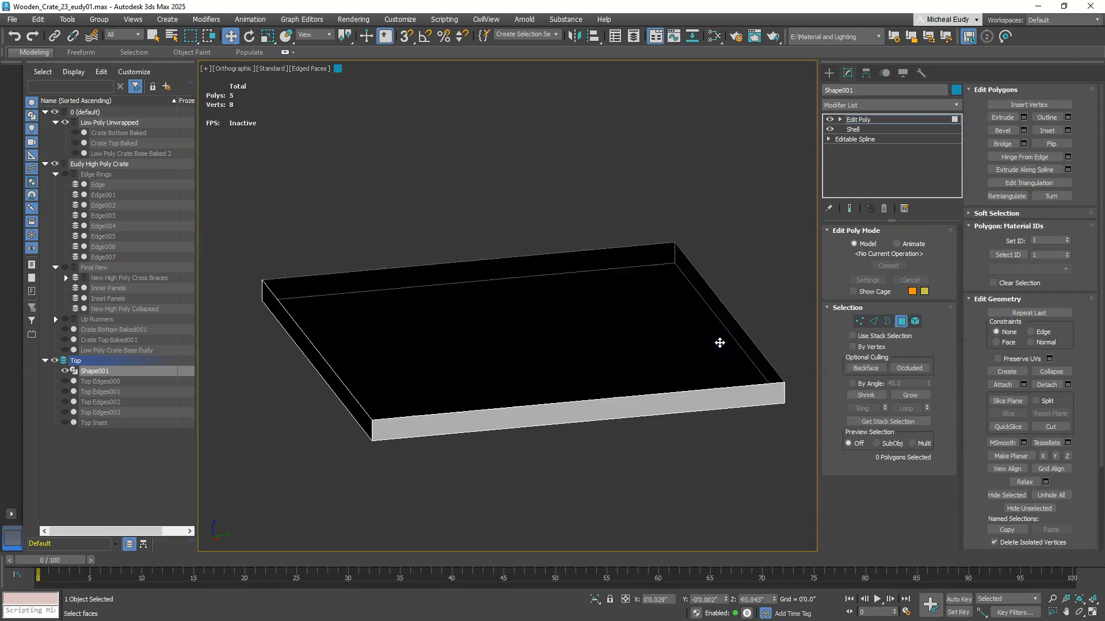
Step: Unhide Top Edges000 through Top Edges003 and Top Inset to show the assembled crate top
{"action": "middle_click_drag", "start_coordinate": [558, 397], "coordinate": [506, 395], "text": "alt"}
{"action": "middle_click_drag", "start_coordinate": [679, 239], "coordinate": [590, 293]}
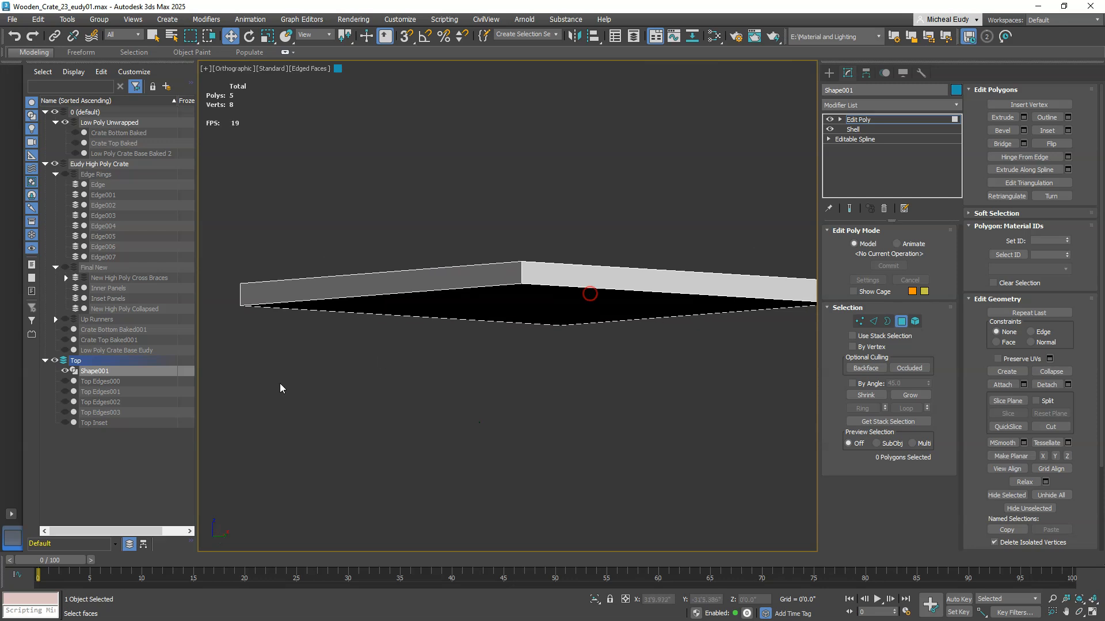
{"action": "left_click", "coordinate": [65, 382]}
{"action": "left_click", "coordinate": [65, 392]}
{"action": "left_click", "coordinate": [65, 402]}
{"action": "left_click", "coordinate": [66, 412]}
{"action": "left_click", "coordinate": [66, 423]}
{"action": "middle_click_drag", "start_coordinate": [513, 268], "coordinate": [506, 294], "text": "alt"}
{"action": "middle_click_drag", "start_coordinate": [539, 243], "coordinate": [542, 295]}
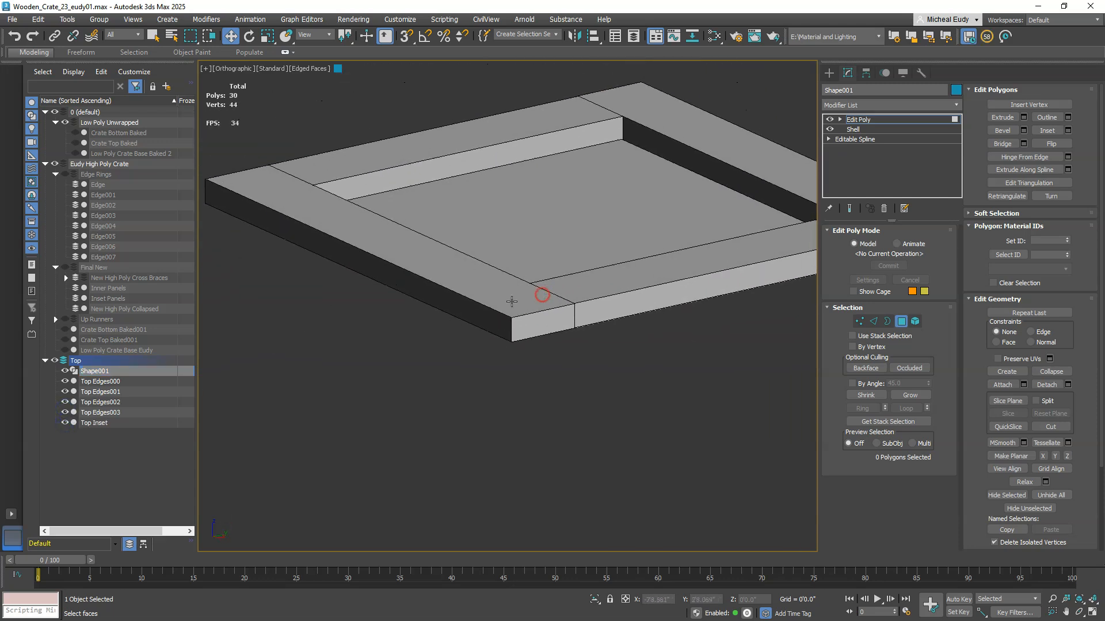
Step: Rename Shape001 as "BNOttom Protrusion"
{"action": "left_click", "coordinate": [106, 375]}
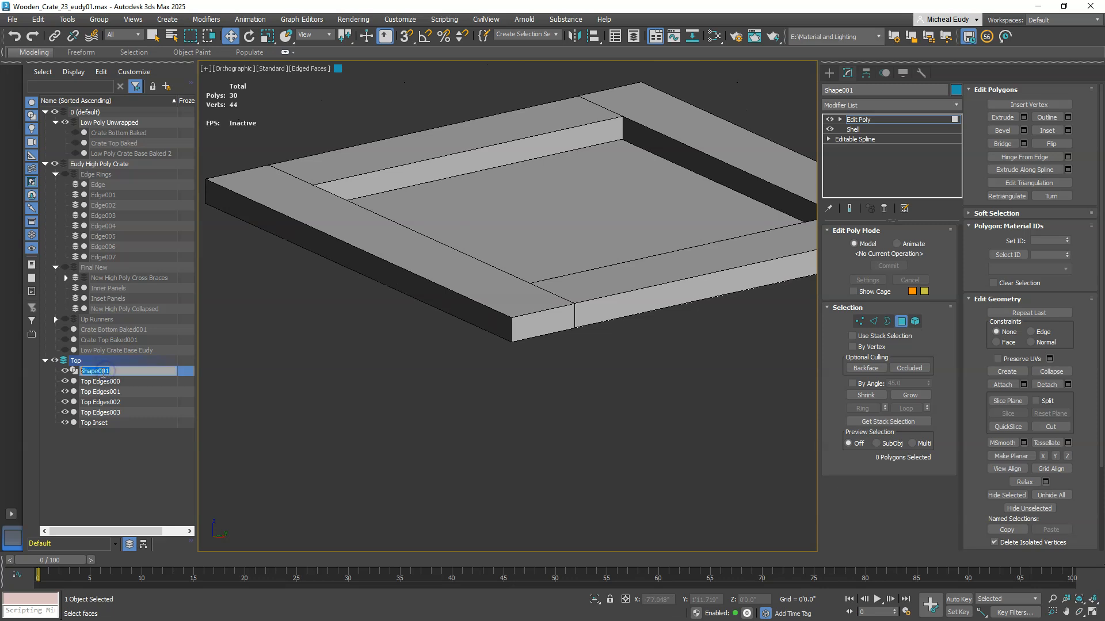
{"action": "type", "text": "BNOttom Protrusion"}
{"action": "key", "text": "Return"}
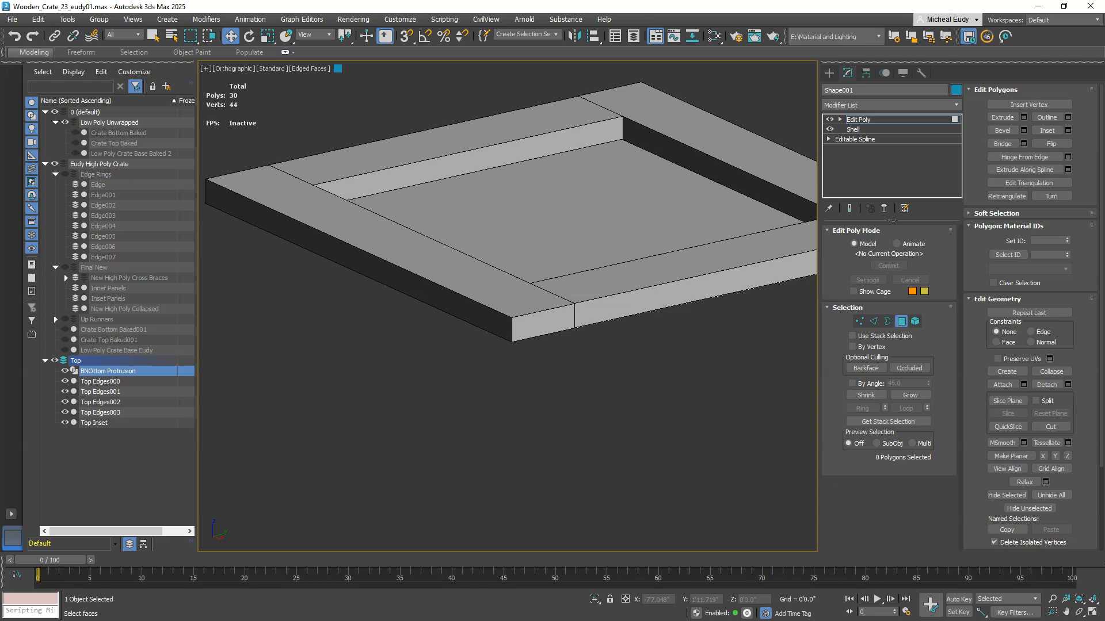
Step: Collapse the Top layer, briefly show and rehide Low Poly Crate Base Eudy, and unhide Crate Top Baked001 for reference
{"action": "left_click", "coordinate": [46, 362]}
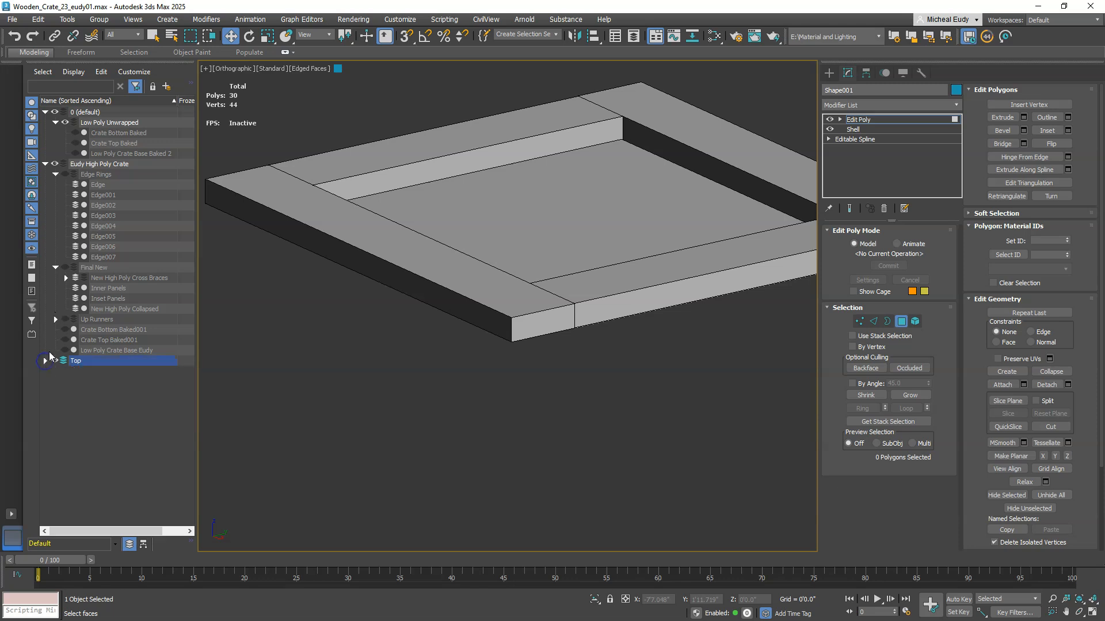
{"action": "left_click", "coordinate": [65, 351]}
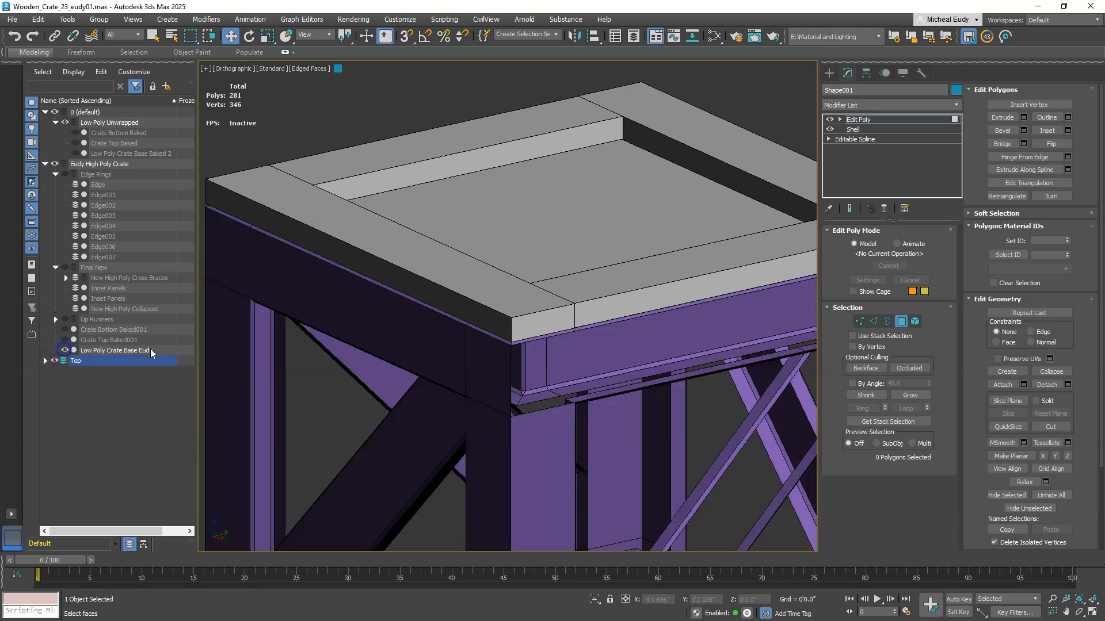
{"action": "left_click", "coordinate": [65, 351]}
{"action": "left_click", "coordinate": [64, 340]}
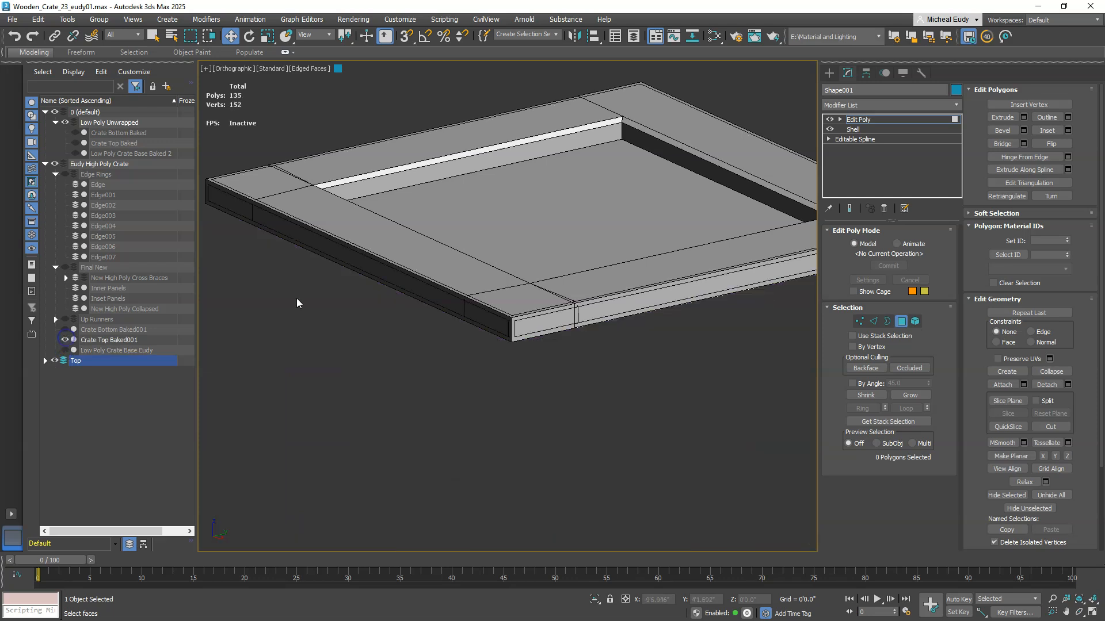
Step: Assign the purple physical material Material #22 to Crate Top Baked001 in the Slate Material Editor and close the editor
{"action": "left_click", "coordinate": [123, 340]}
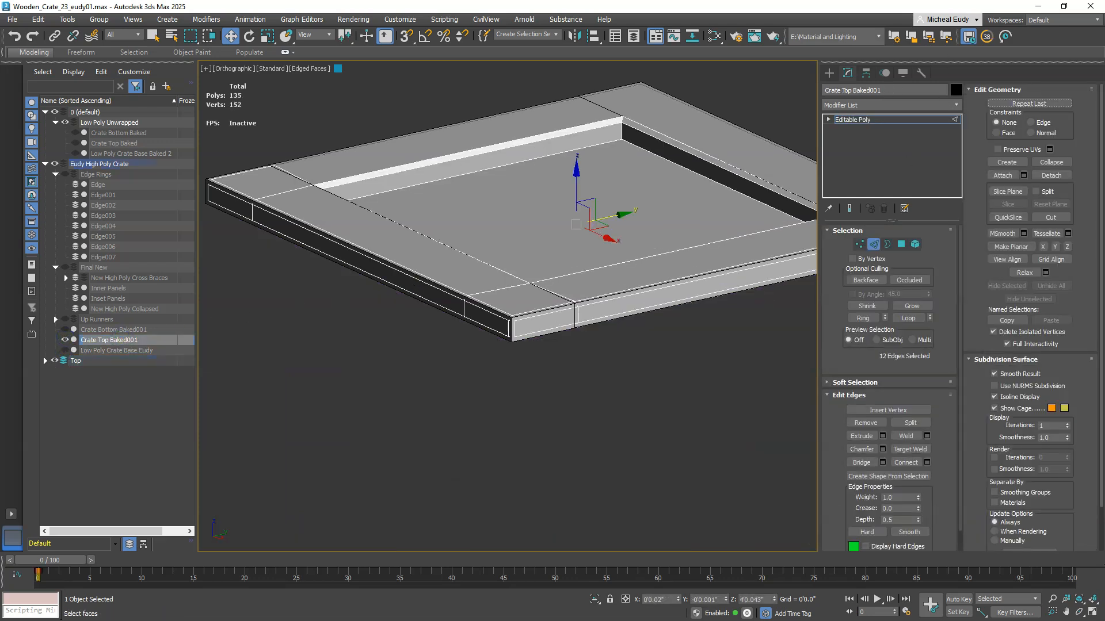
{"action": "left_click", "coordinate": [719, 38]}
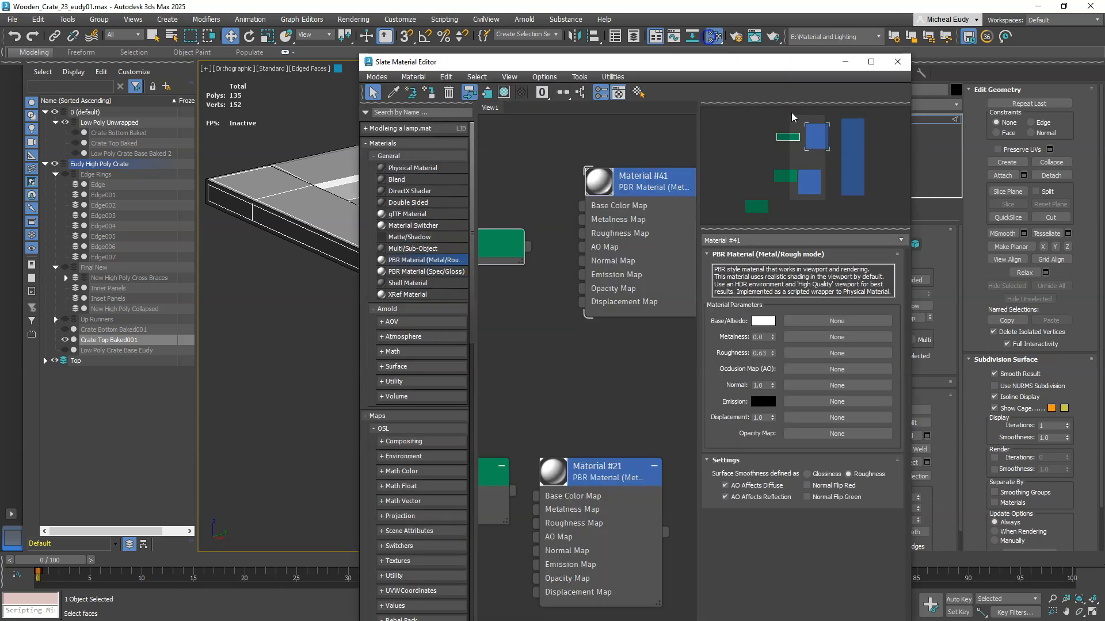
{"action": "middle_click_drag", "start_coordinate": [663, 226], "coordinate": [556, 292]}
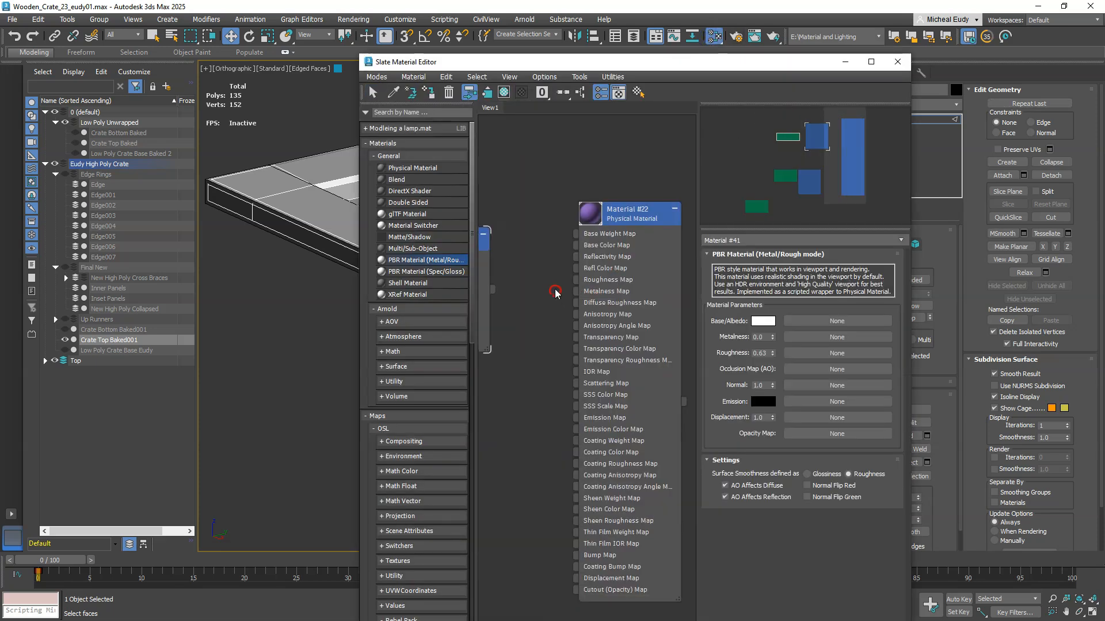
{"action": "right_click", "coordinate": [629, 221]}
{"action": "left_click", "coordinate": [648, 242]}
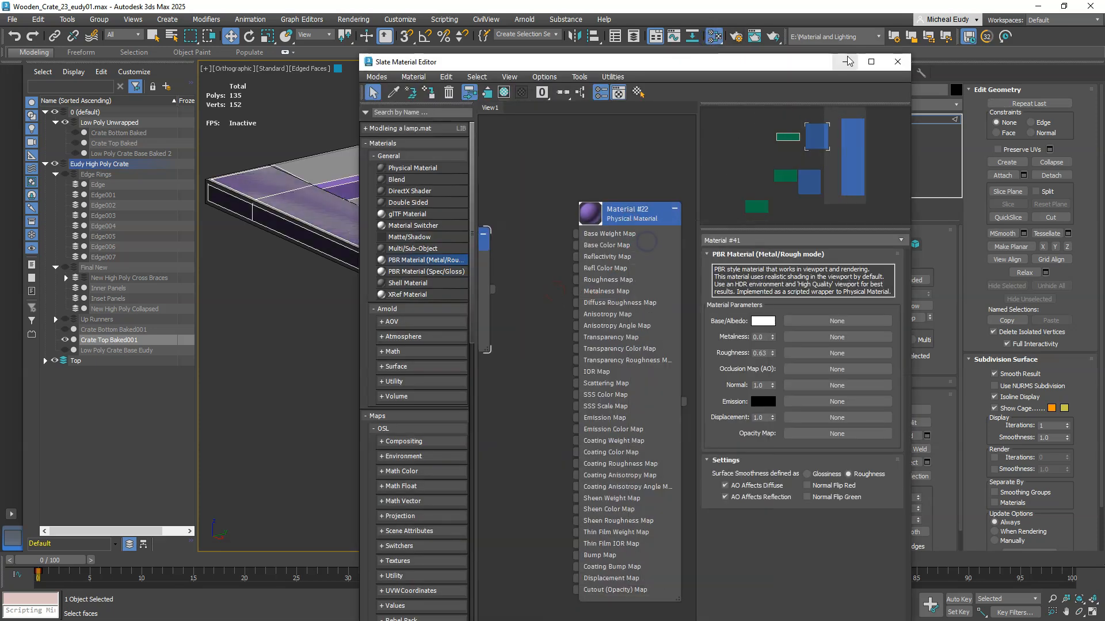
{"action": "left_click", "coordinate": [897, 61]}
{"action": "scroll", "coordinate": [545, 258], "scroll_direction": "up", "scroll_amount": 5}
{"action": "middle_click_drag", "start_coordinate": [544, 257], "coordinate": [639, 247]}
{"action": "middle_click_drag", "start_coordinate": [401, 203], "coordinate": [535, 212], "text": "alt"}
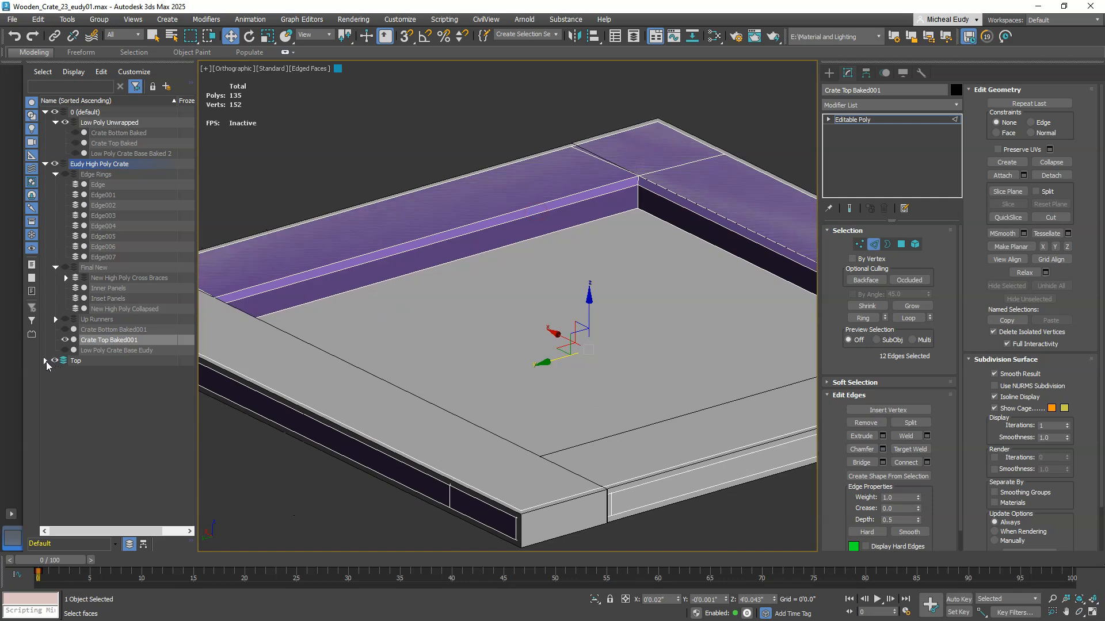
Step: Expand the Top layer, hide Crate Top Baked001, leave its polygon editing and select the Top Edges003 board
{"action": "left_click", "coordinate": [46, 361]}
{"action": "left_click", "coordinate": [65, 340]}
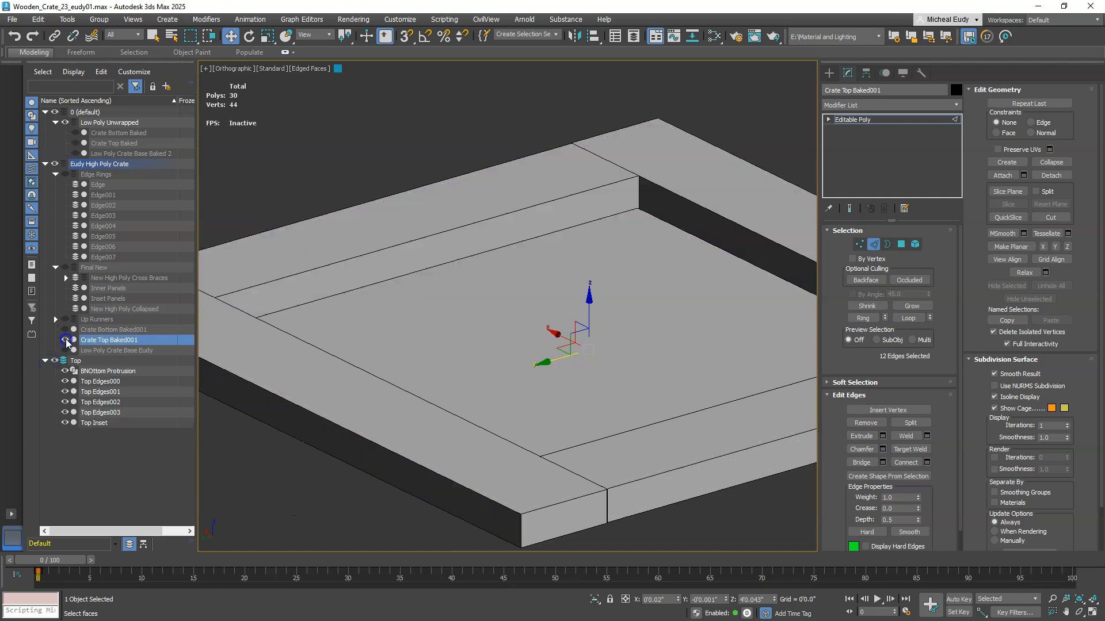
{"action": "left_click", "coordinate": [325, 282]}
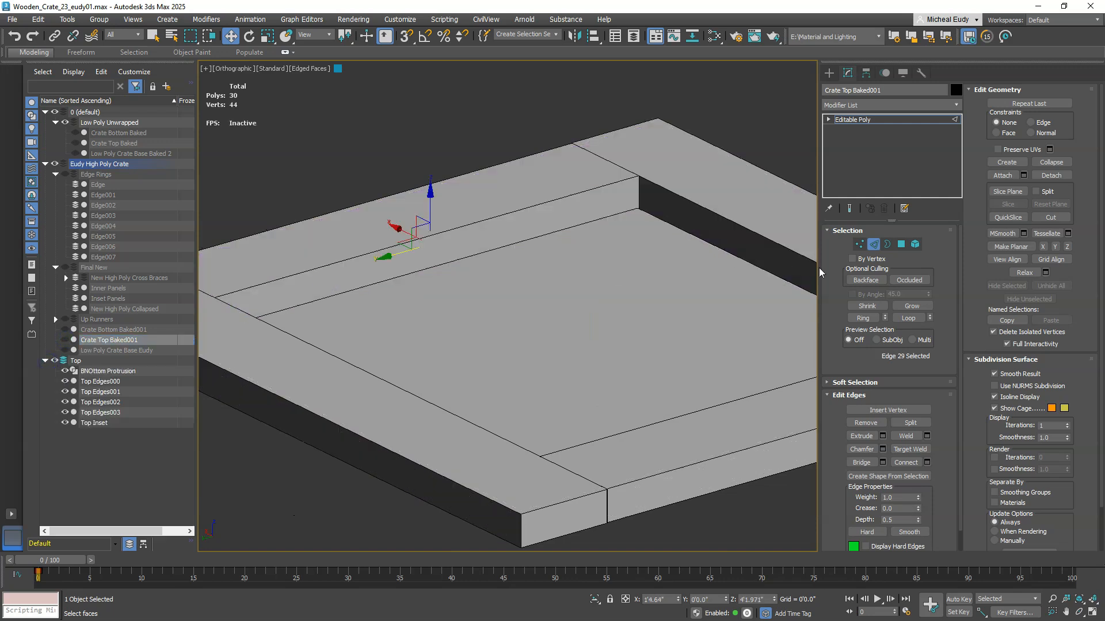
{"action": "left_click", "coordinate": [900, 246]}
{"action": "left_click", "coordinate": [482, 246]}
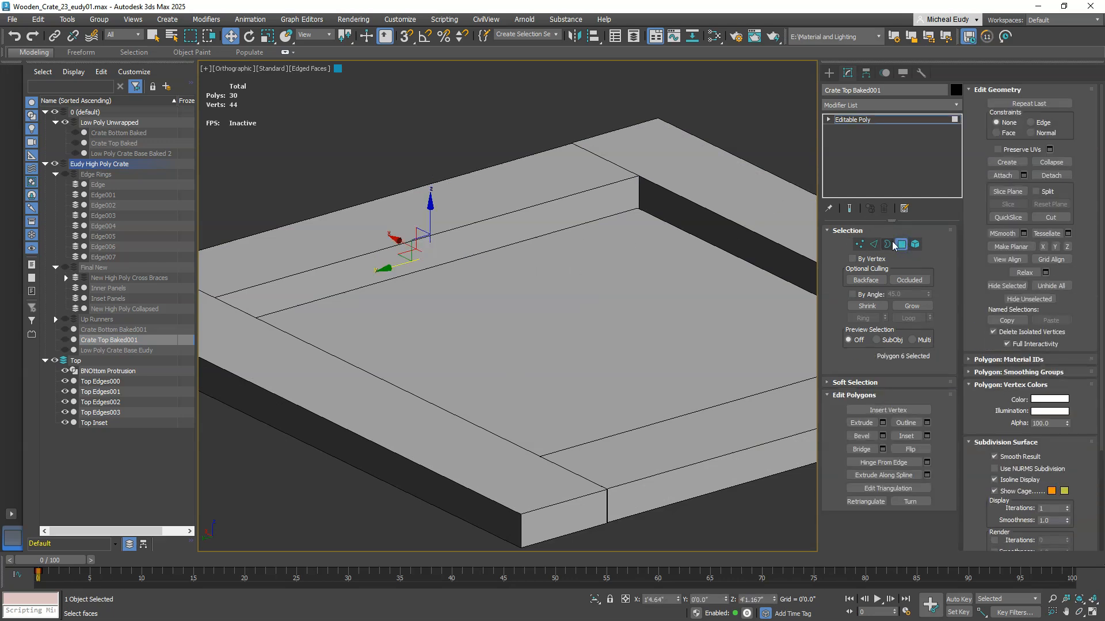
{"action": "left_click", "coordinate": [897, 243]}
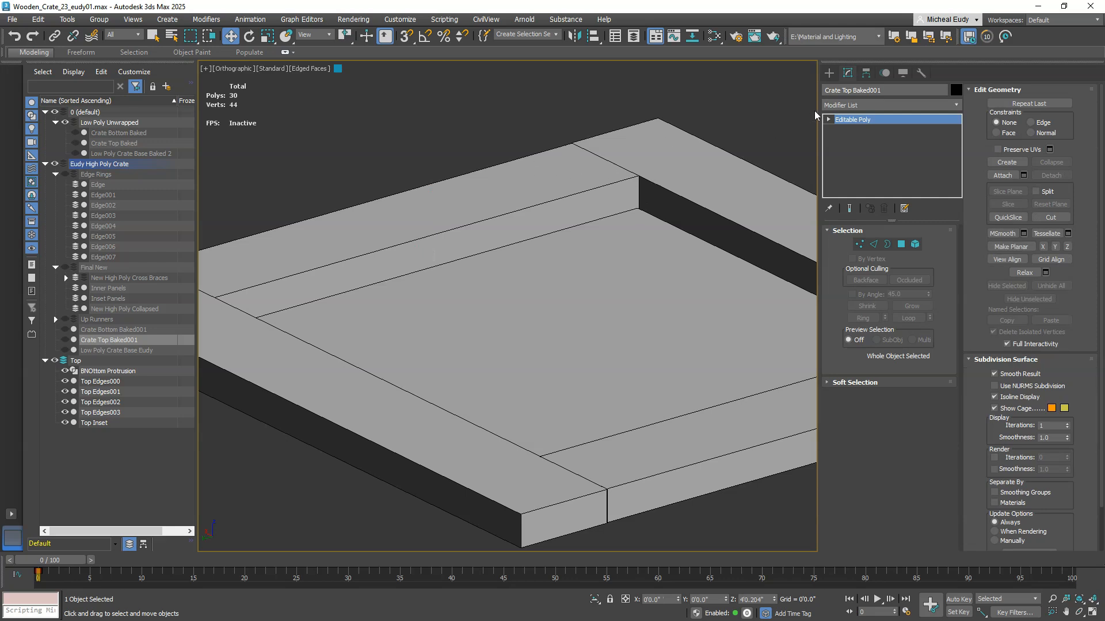
{"action": "left_click", "coordinate": [829, 73]}
{"action": "left_click", "coordinate": [490, 199]}
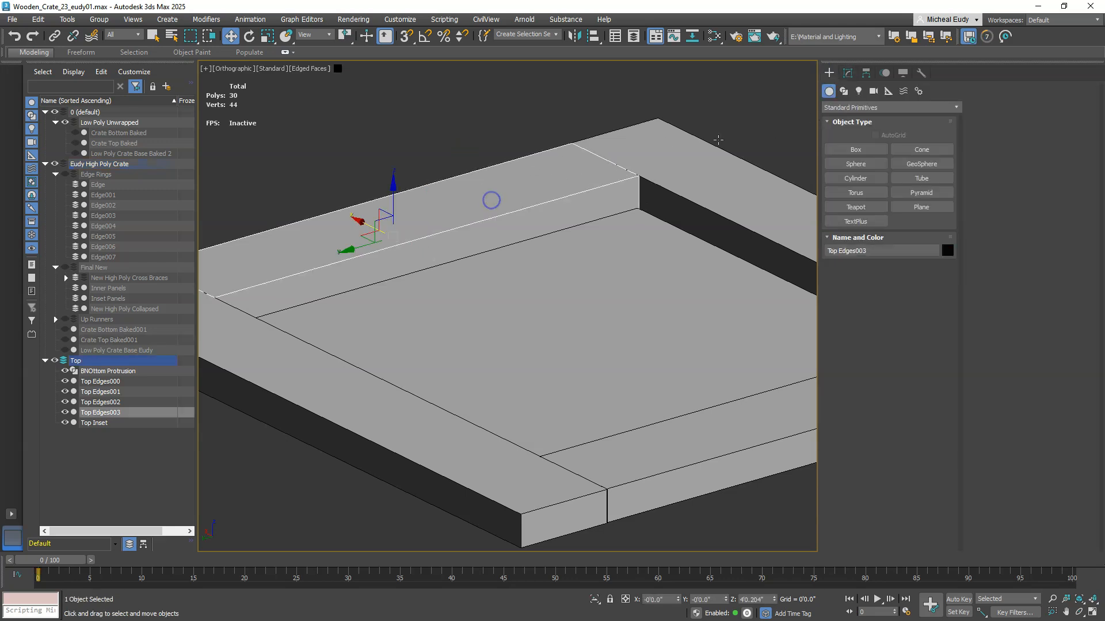
Step: Unhide Crate Top Baked001 and move Top Edges003's inner side polygon along X to about 1'4.611", matching the low poly rim
{"action": "left_click", "coordinate": [855, 76]}
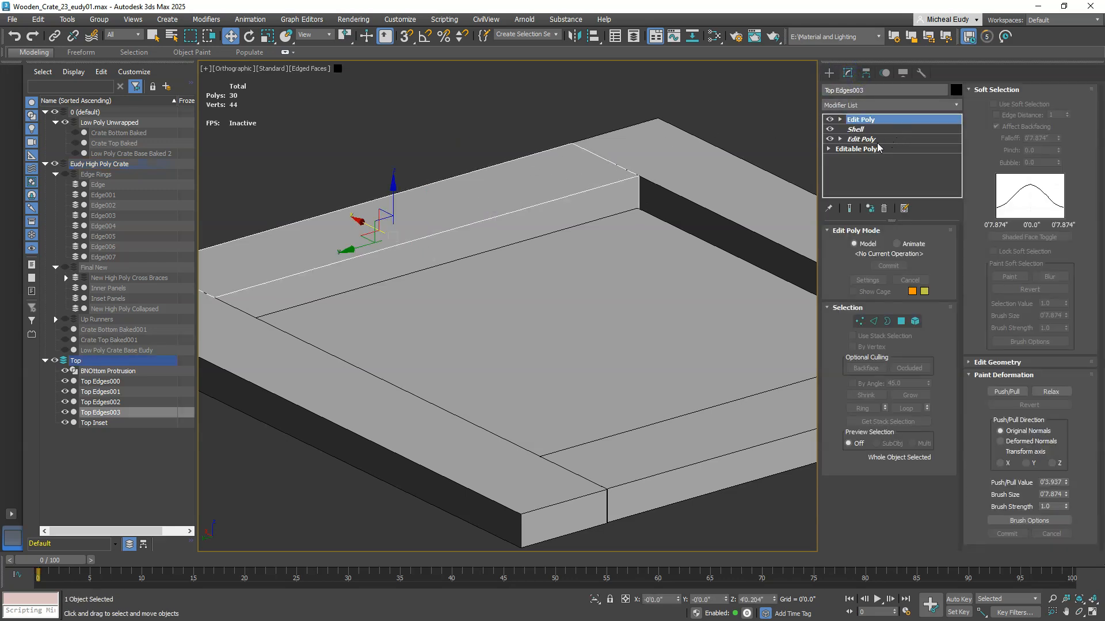
{"action": "left_click", "coordinate": [902, 322]}
{"action": "left_click", "coordinate": [456, 244]}
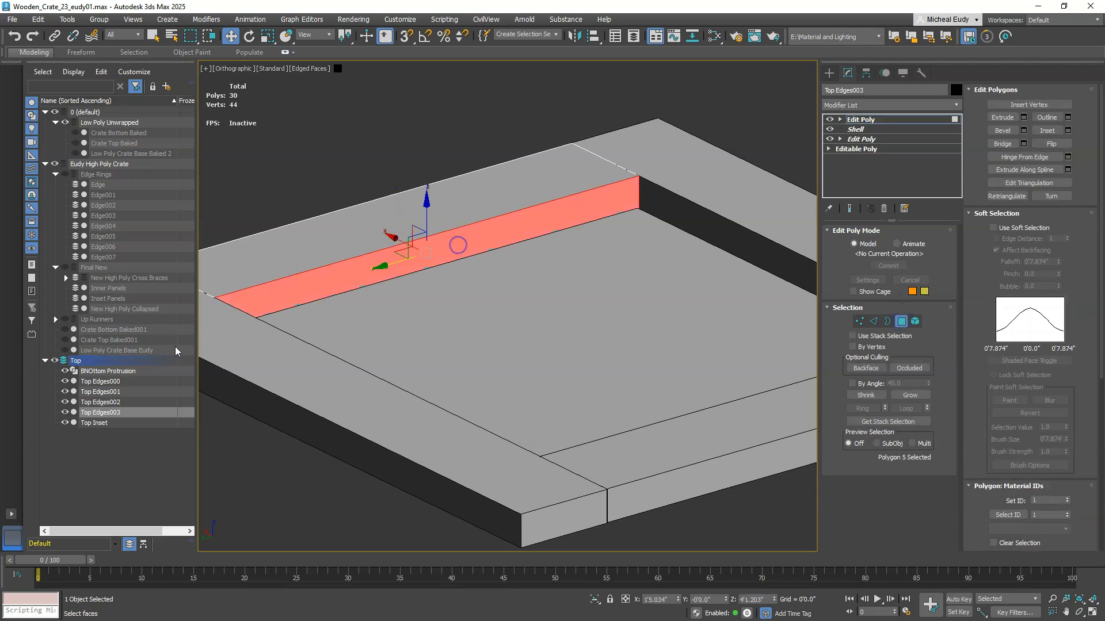
{"action": "left_click", "coordinate": [65, 340]}
{"action": "scroll", "coordinate": [465, 235], "scroll_direction": "up", "scroll_amount": 6}
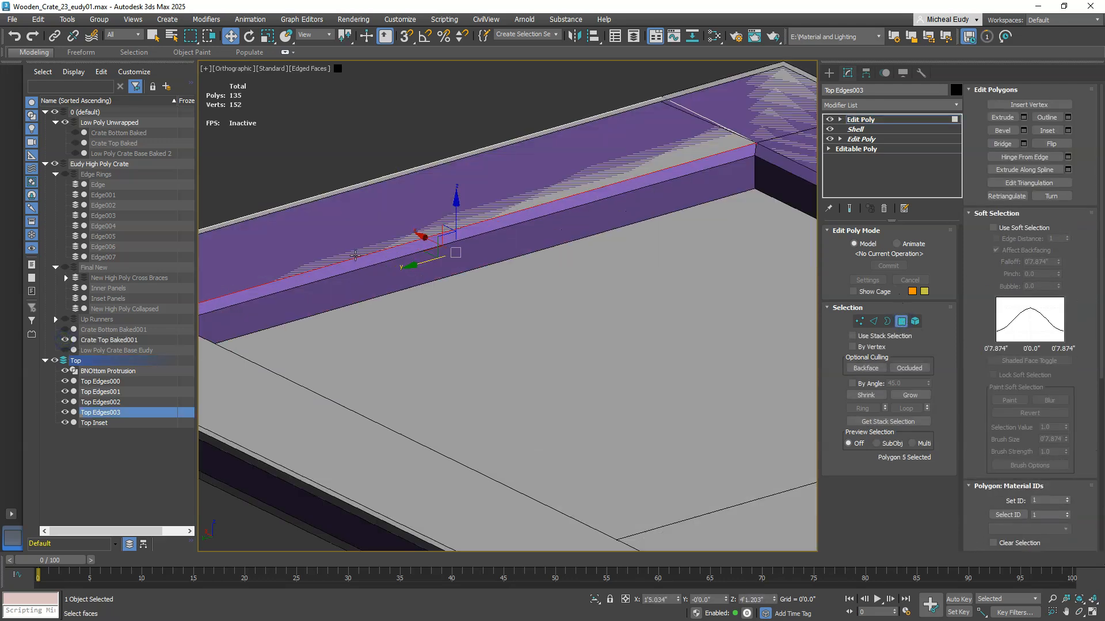
{"action": "left_click_drag", "start_coordinate": [465, 235], "coordinate": [481, 243]}
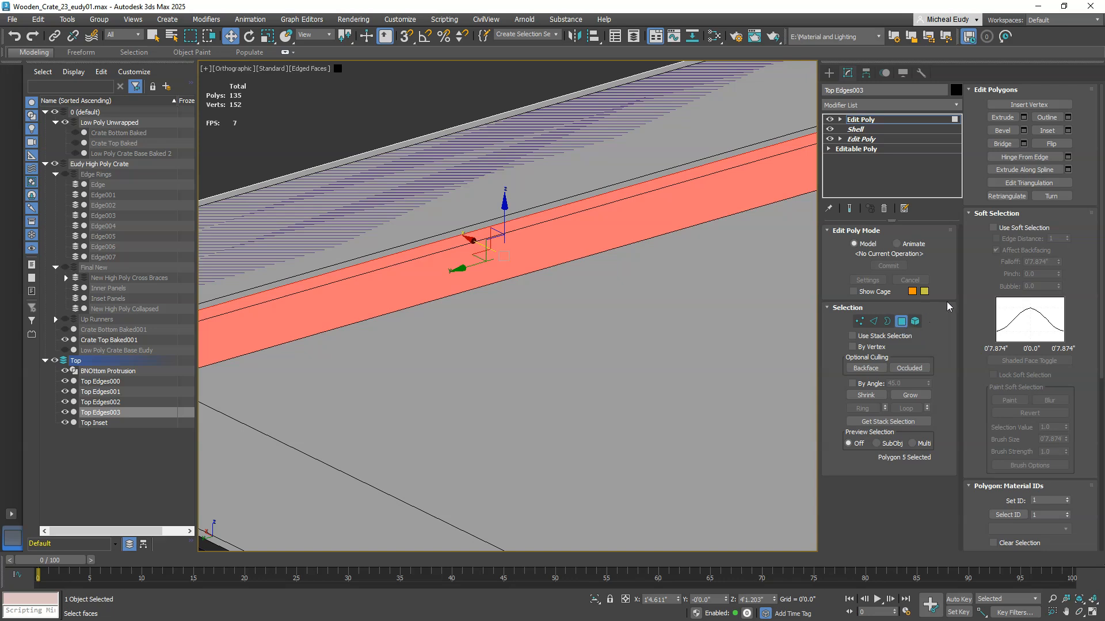
Step: Leave polygon editing on Top Edges003, hide Crate Top Baked001 and select the Top Edges002 board
{"action": "scroll", "coordinate": [932, 286], "scroll_direction": "down", "scroll_amount": 3}
{"action": "middle_click_drag", "start_coordinate": [660, 346], "coordinate": [597, 345]}
{"action": "scroll", "coordinate": [491, 329], "scroll_direction": "down", "scroll_amount": 3}
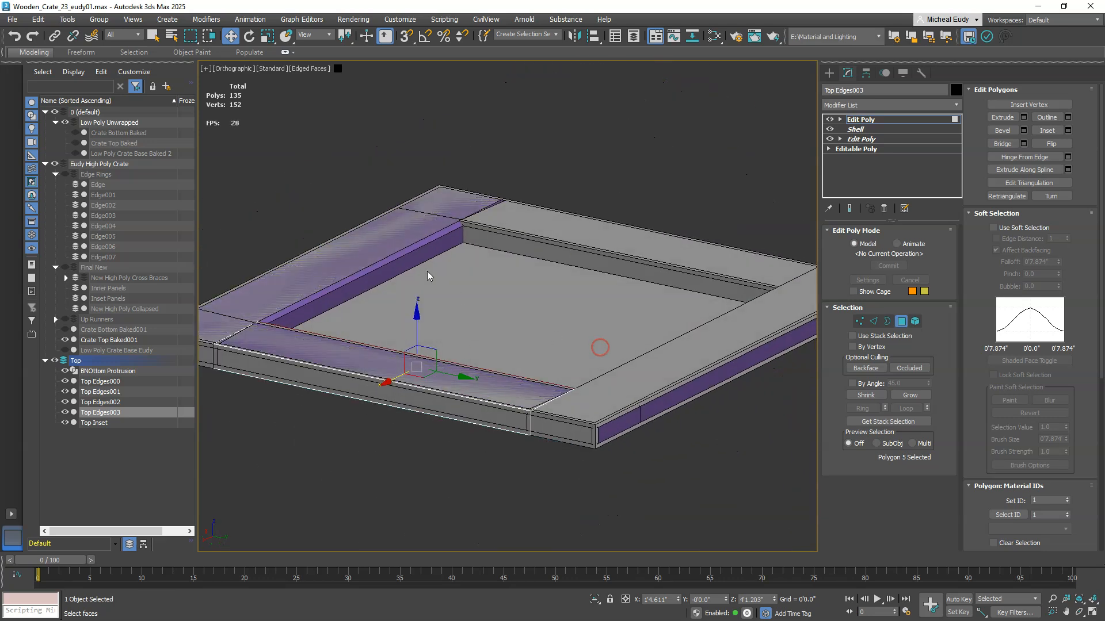
{"action": "scroll", "coordinate": [455, 275], "scroll_direction": "up", "scroll_amount": 4}
{"action": "middle_click_drag", "start_coordinate": [455, 279], "coordinate": [541, 313]}
{"action": "key", "text": "4"}
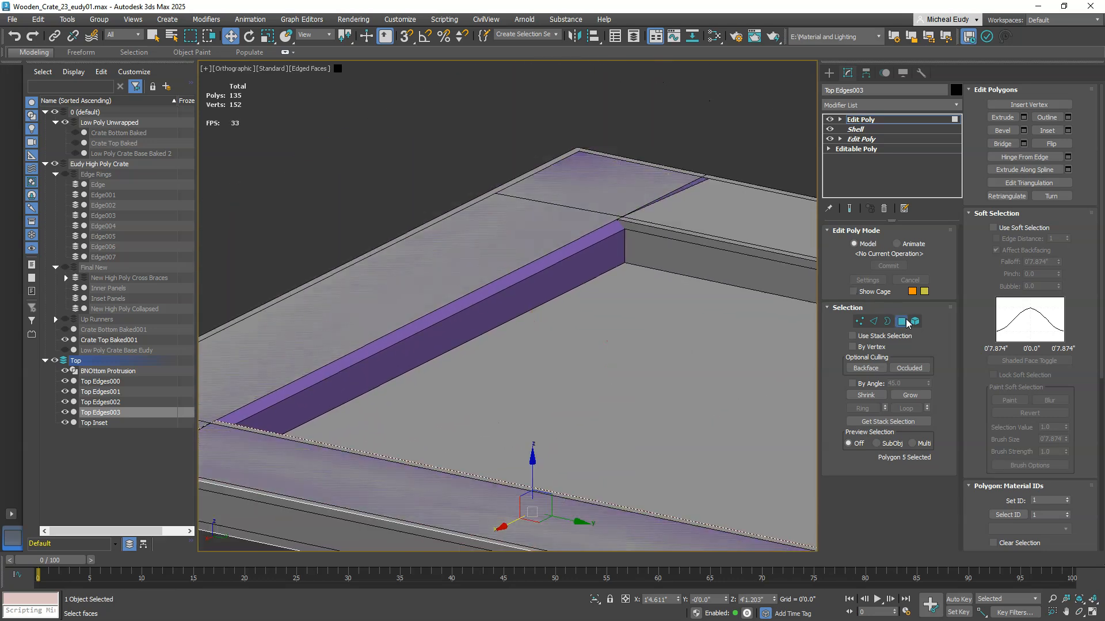
{"action": "left_click", "coordinate": [66, 340]}
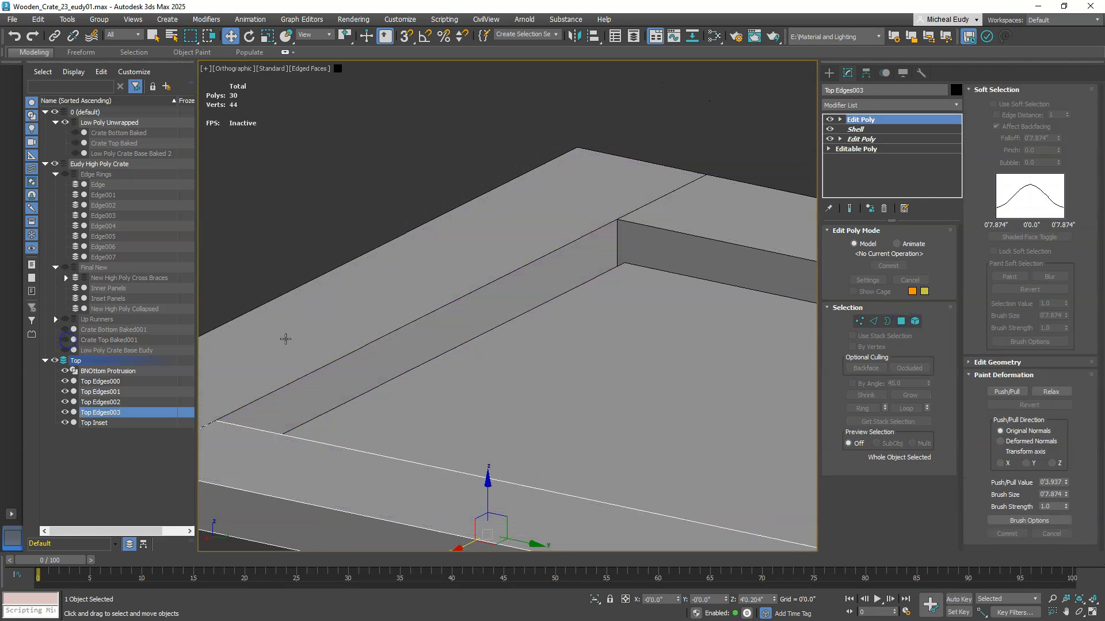
{"action": "left_click", "coordinate": [332, 326]}
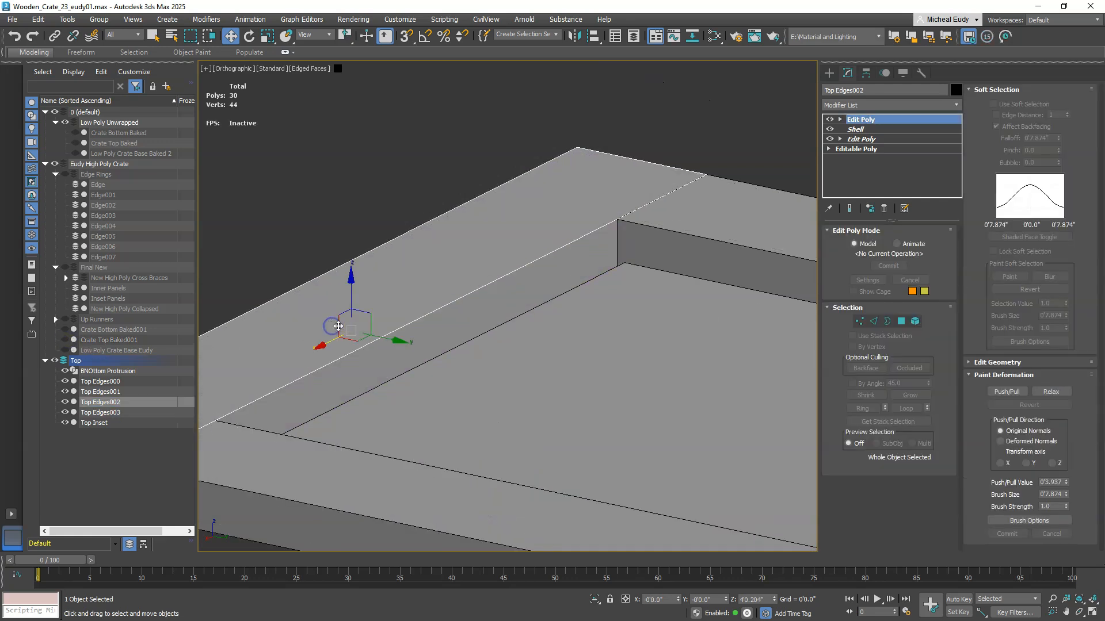
Step: With Crate Top Baked001 shown as reference, move Top Edges002's inner side polygon along Y to the low poly rim, then hide the reference
{"action": "left_click", "coordinate": [901, 322]}
{"action": "left_click", "coordinate": [506, 307]}
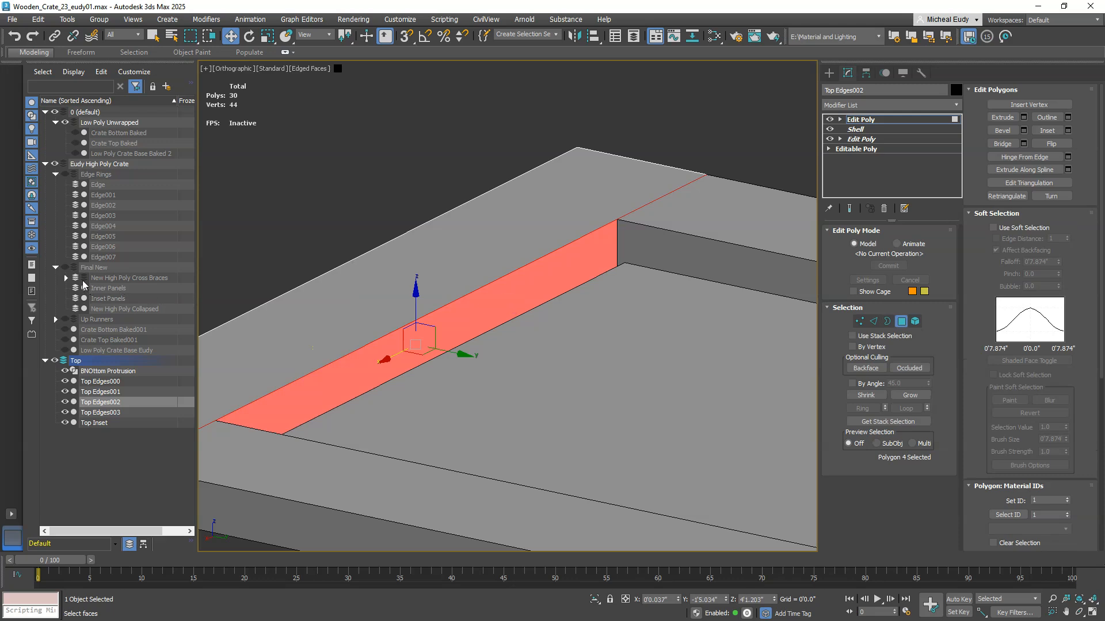
{"action": "left_click", "coordinate": [65, 340]}
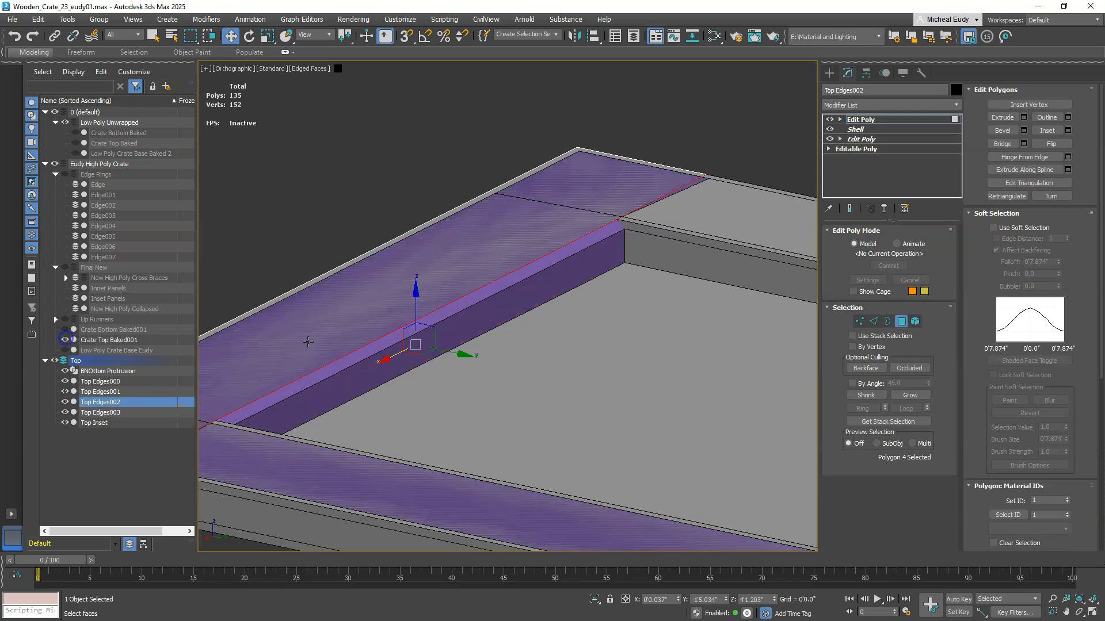
{"action": "left_click_drag", "start_coordinate": [458, 350], "coordinate": [466, 351]}
{"action": "left_click", "coordinate": [901, 321]}
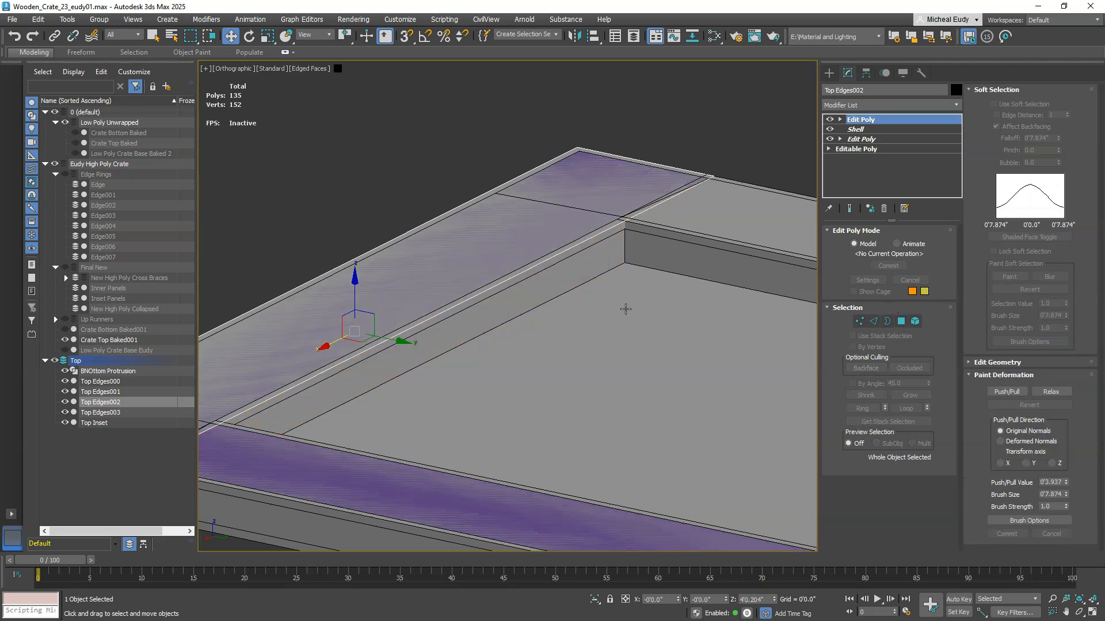
{"action": "left_click", "coordinate": [67, 339]}
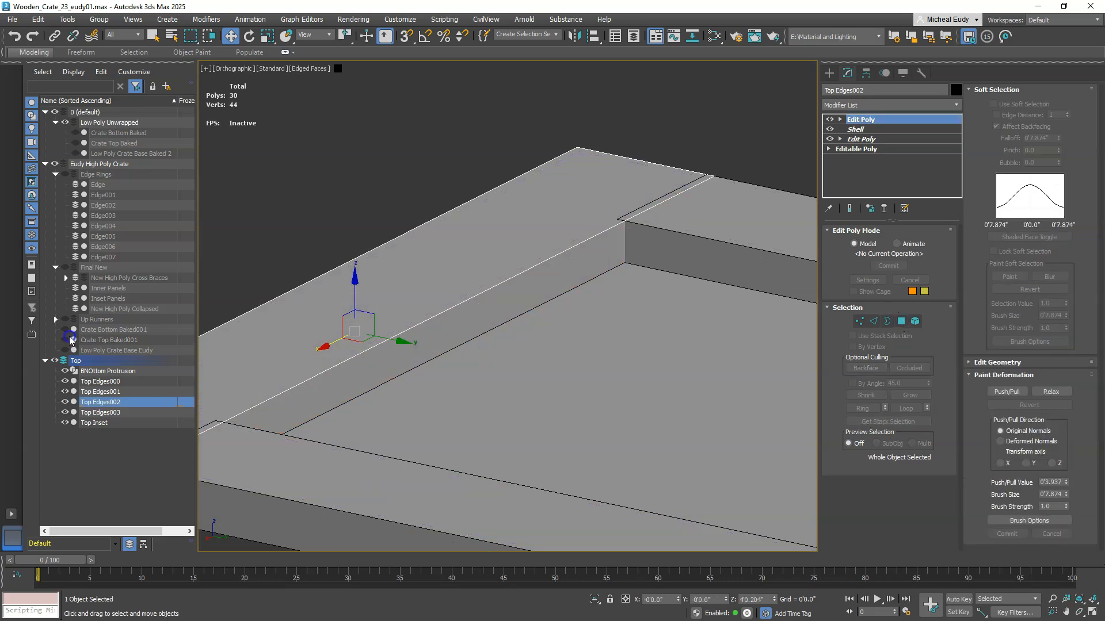
Step: Select the Top Edges001 board and move the end polygon with positive Y along Y until it meets the neighbouring board's inner edge
{"action": "scroll", "coordinate": [722, 222], "scroll_direction": "down", "scroll_amount": 2}
{"action": "middle_click_drag", "start_coordinate": [740, 217], "coordinate": [641, 222]}
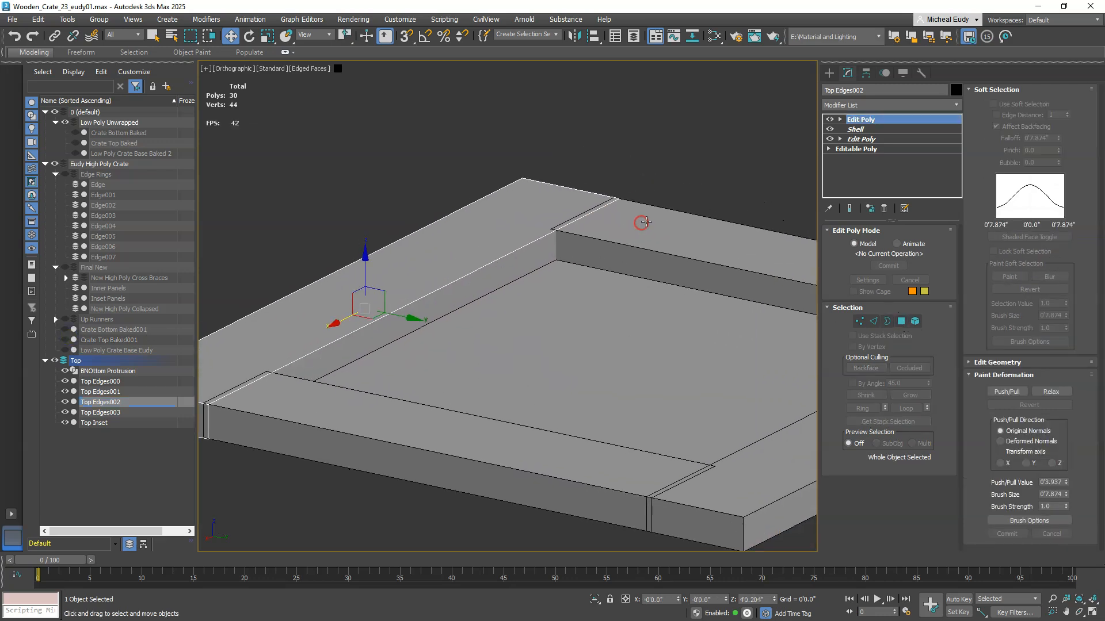
{"action": "left_click", "coordinate": [715, 238]}
{"action": "middle_click_drag", "start_coordinate": [715, 238], "coordinate": [525, 222]}
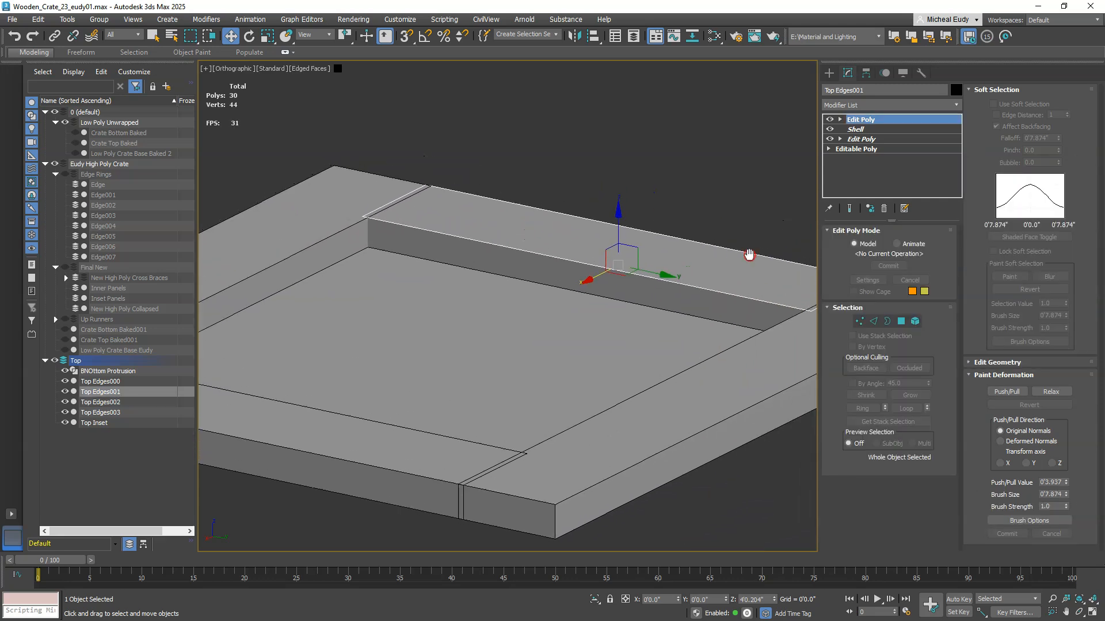
{"action": "scroll", "coordinate": [748, 270], "scroll_direction": "up", "scroll_amount": 3}
{"action": "scroll", "coordinate": [689, 295], "scroll_direction": "up", "scroll_amount": 2}
{"action": "middle_click_drag", "start_coordinate": [689, 295], "coordinate": [595, 256]}
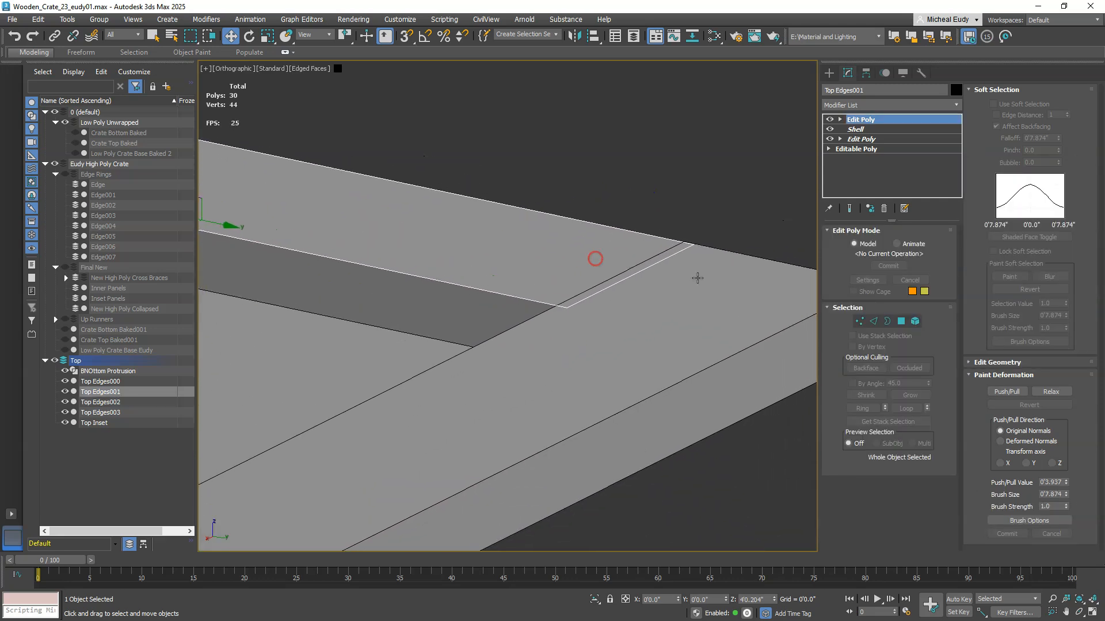
{"action": "left_click", "coordinate": [902, 321]}
{"action": "left_click", "coordinate": [656, 304]}
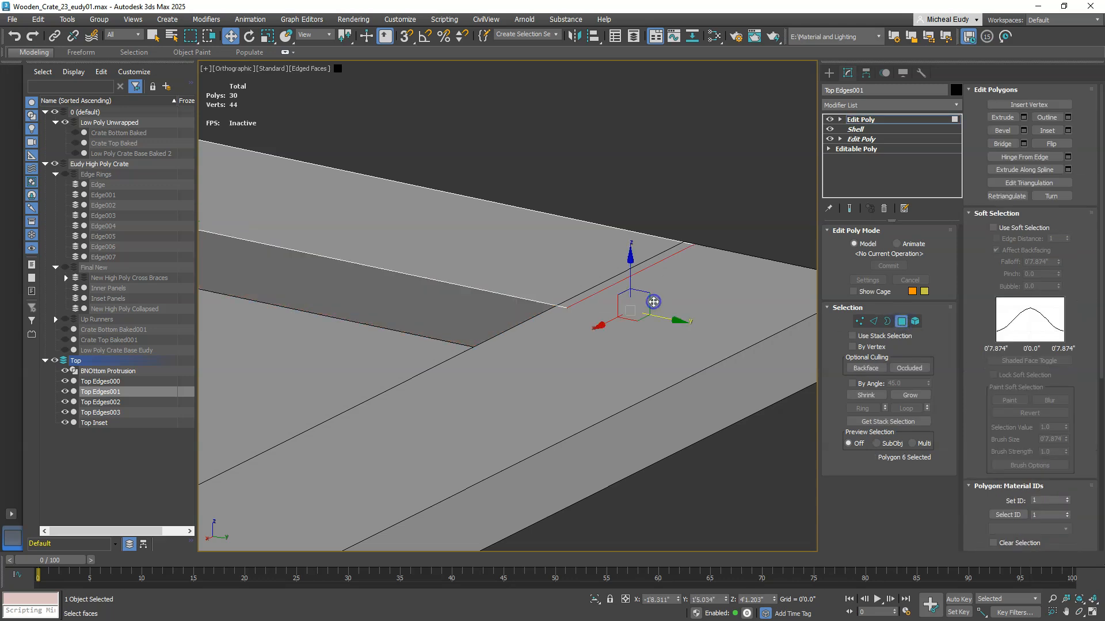
{"action": "left_click_drag", "start_coordinate": [677, 323], "coordinate": [662, 312]}
Step: Move Top Edges001's opposite end polygon along Y to about -1'4.636", flush with the adjoining board, and leave polygon editing
{"action": "middle_click_drag", "start_coordinate": [662, 312], "coordinate": [435, 371], "text": "alt"}
{"action": "left_click", "coordinate": [348, 374]}
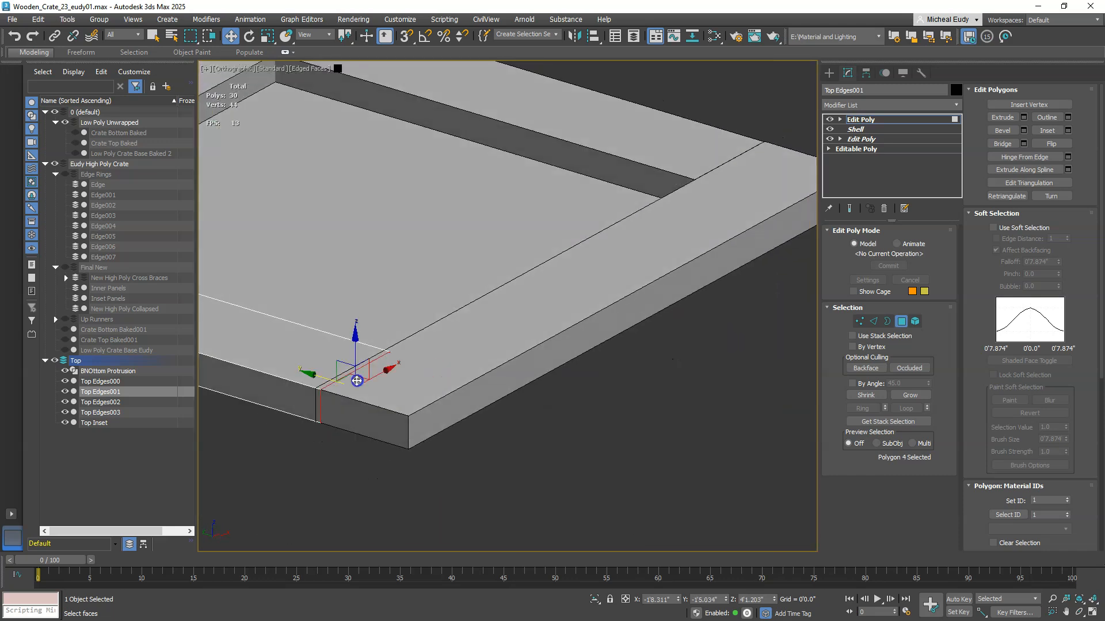
{"action": "left_click_drag", "start_coordinate": [316, 374], "coordinate": [310, 370]}
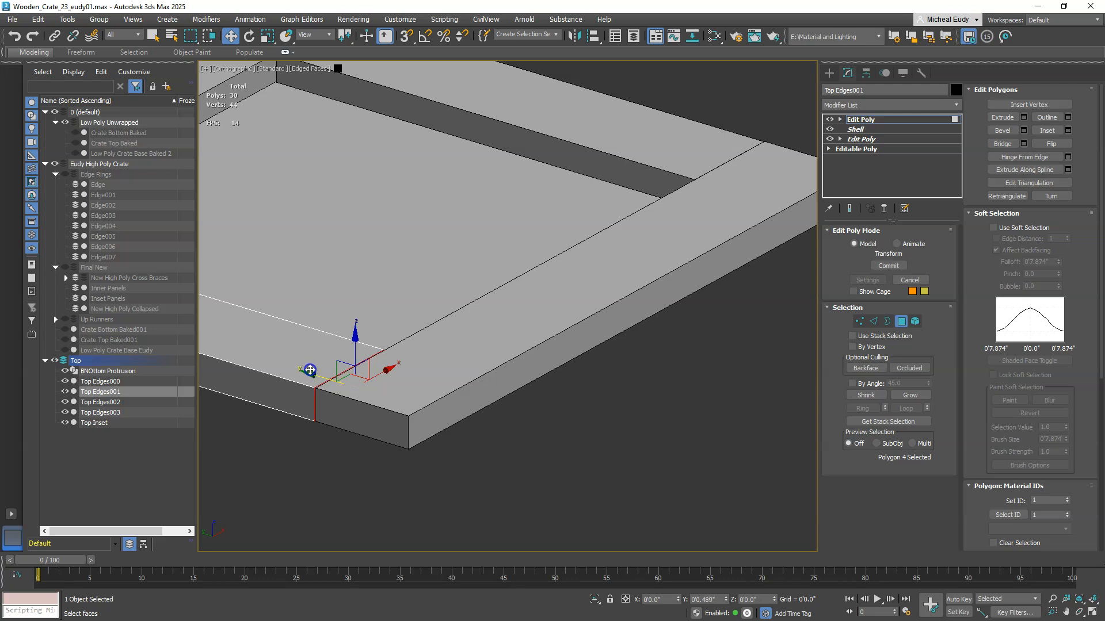
{"action": "scroll", "coordinate": [693, 299], "scroll_direction": "down", "scroll_amount": 3}
{"action": "middle_click_drag", "start_coordinate": [693, 299], "coordinate": [723, 292]}
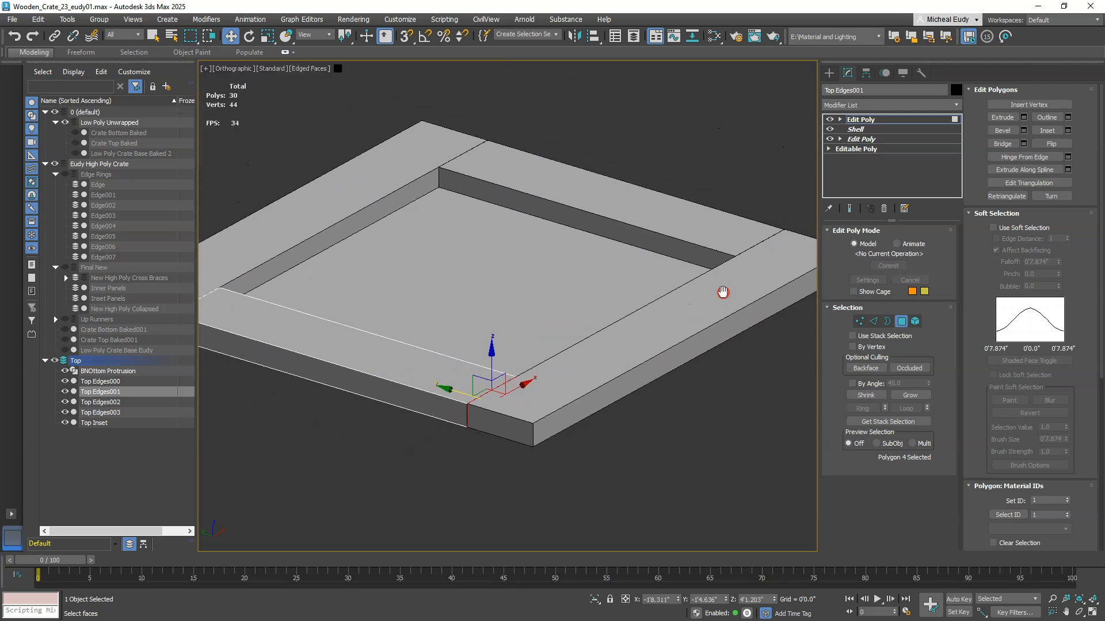
{"action": "left_click", "coordinate": [901, 322]}
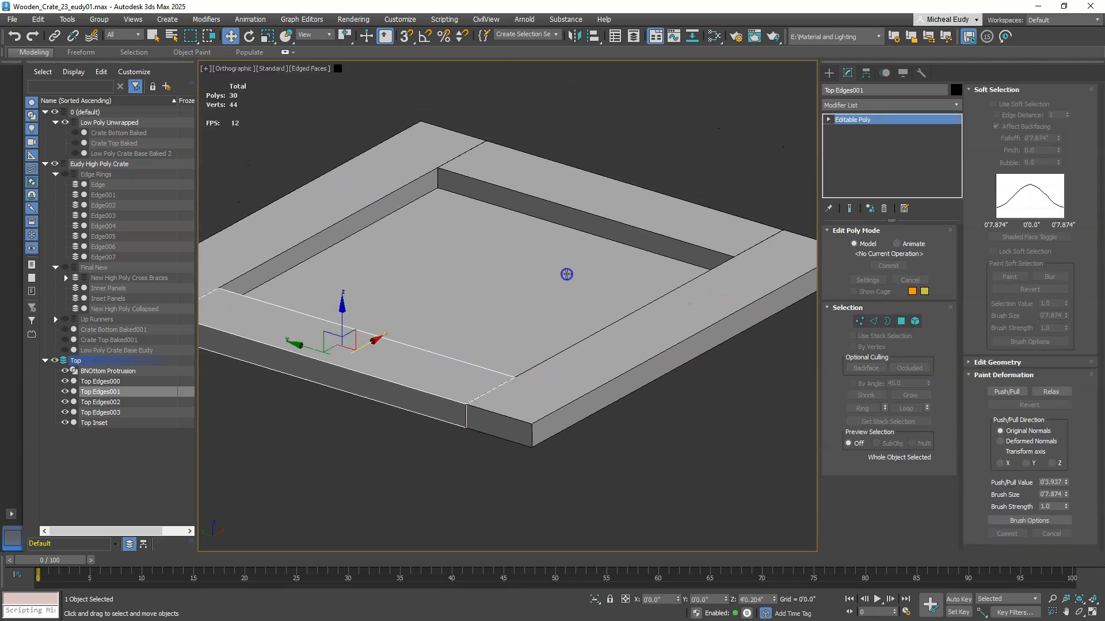
Step: Select all six crate top parts together and apply a Chamfer modifier to them
{"action": "left_click", "coordinate": [566, 274]}
{"action": "middle_click_drag", "start_coordinate": [566, 274], "coordinate": [537, 279], "text": "alt"}
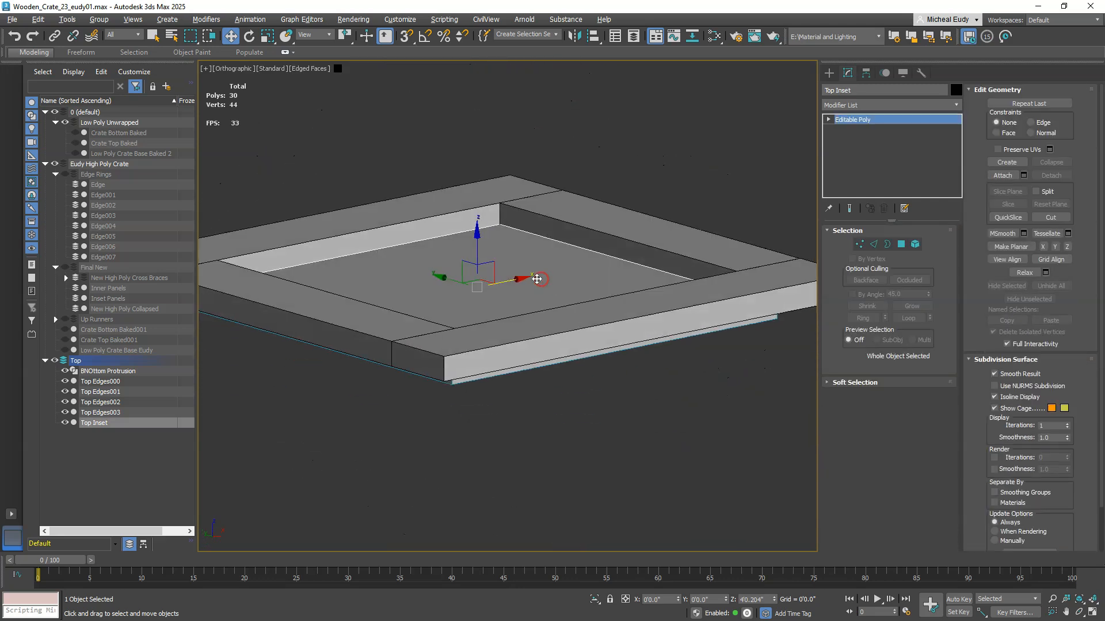
{"action": "scroll", "coordinate": [537, 279], "scroll_direction": "down", "scroll_amount": 4}
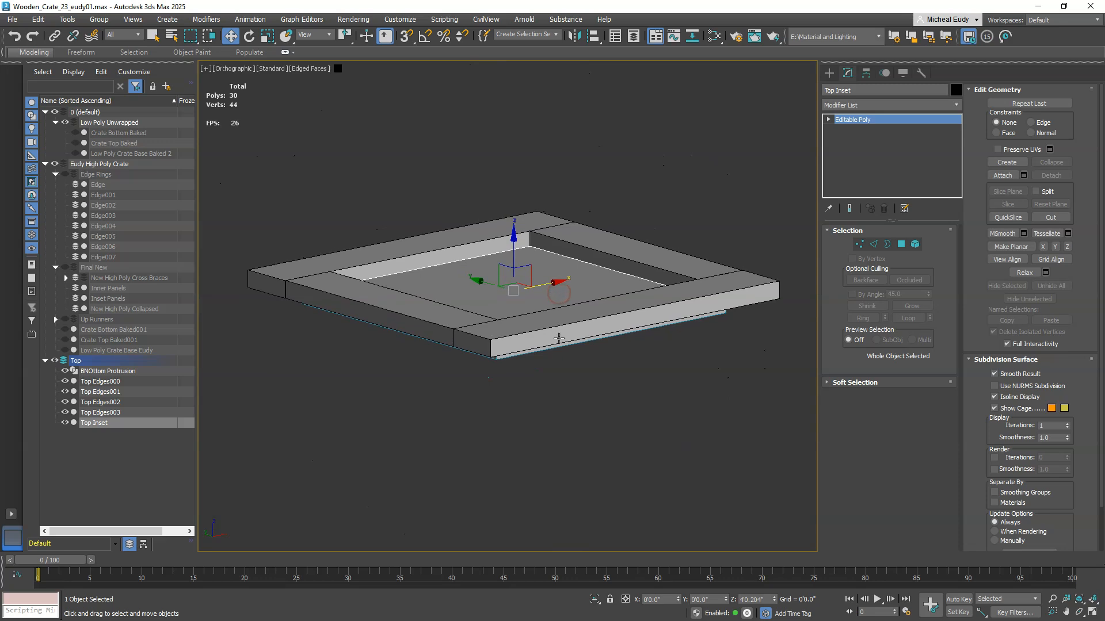
{"action": "left_click_drag", "start_coordinate": [748, 408], "coordinate": [795, 411]}
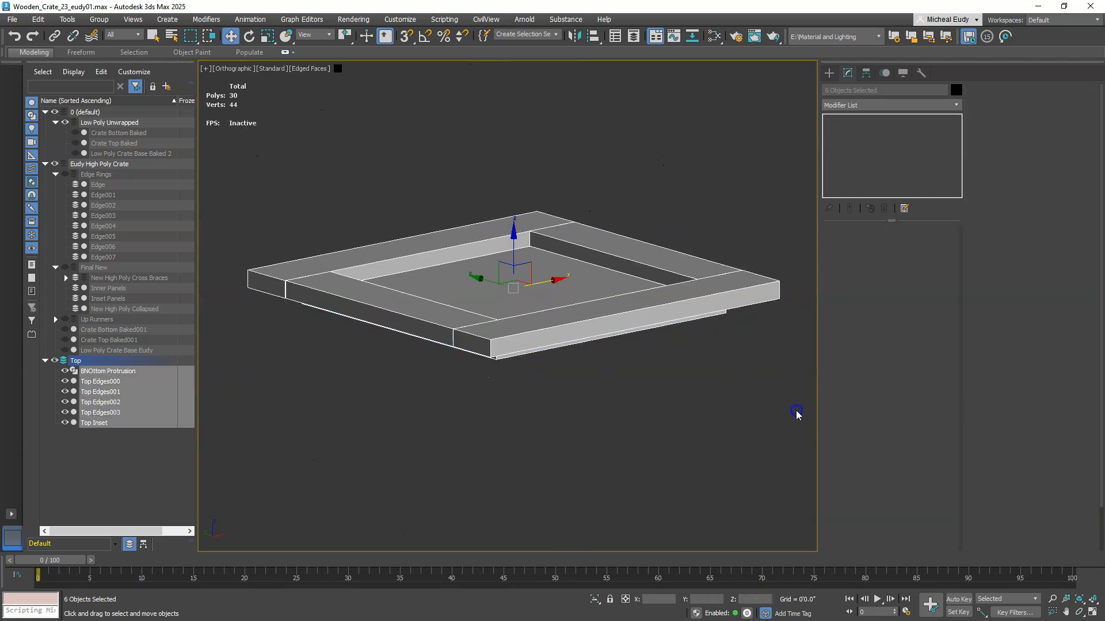
{"action": "left_click", "coordinate": [849, 106]}
{"action": "type", "text": "cham"}
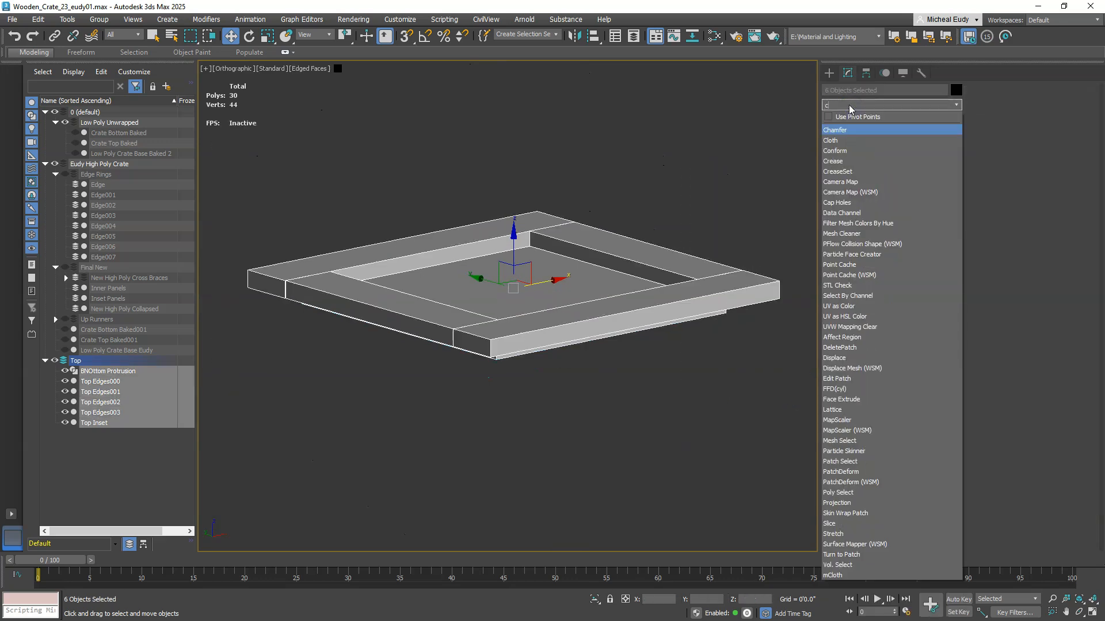
{"action": "left_click", "coordinate": [845, 130]}
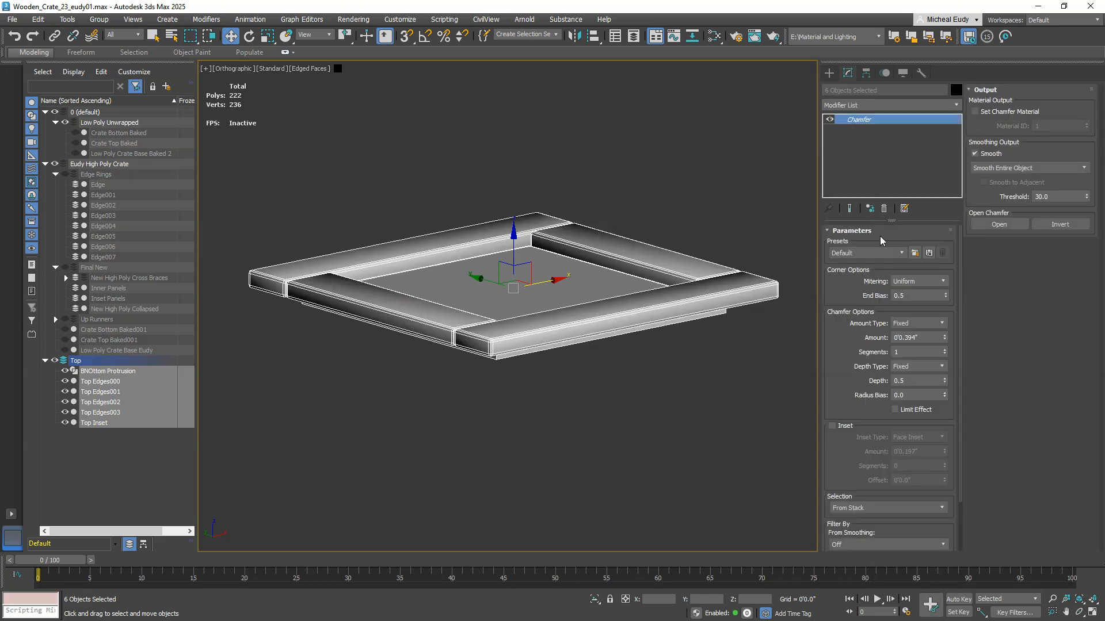
Step: Set the Chamfer amount to 0.2" with 3 segments and enable its Inset option
{"action": "left_click", "coordinate": [918, 337]}
{"action": "double_click", "coordinate": [906, 338]}
{"action": "type", "text": "2"}
{"action": "key", "text": "Return"}
{"action": "left_click", "coordinate": [944, 350]}
{"action": "left_click", "coordinate": [945, 351]}
{"action": "left_click", "coordinate": [837, 426]}
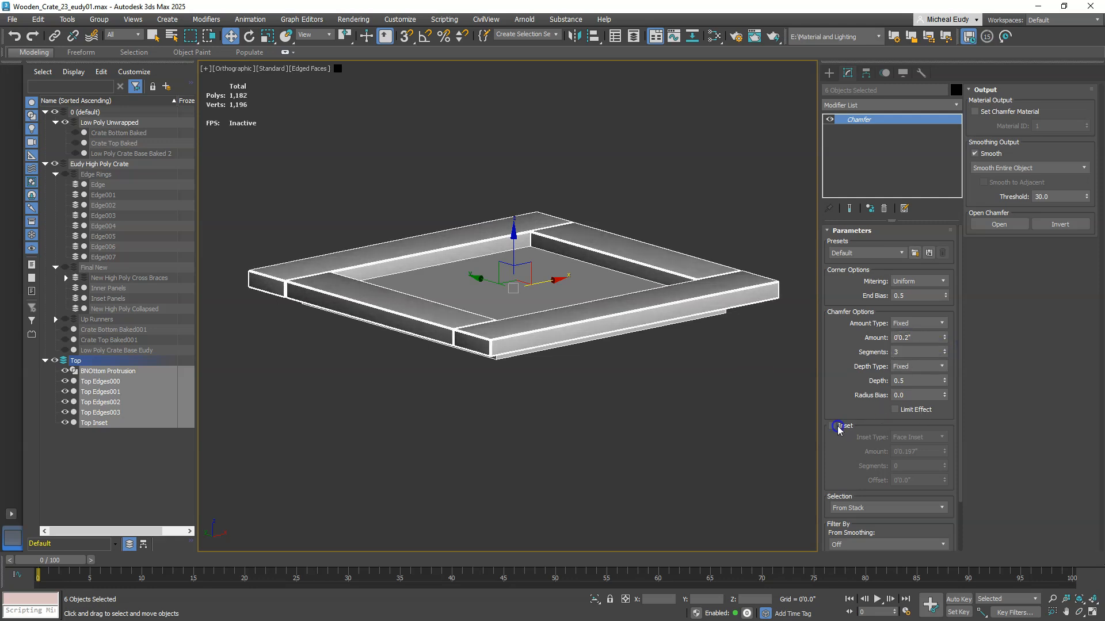
{"action": "left_click", "coordinate": [831, 427]}
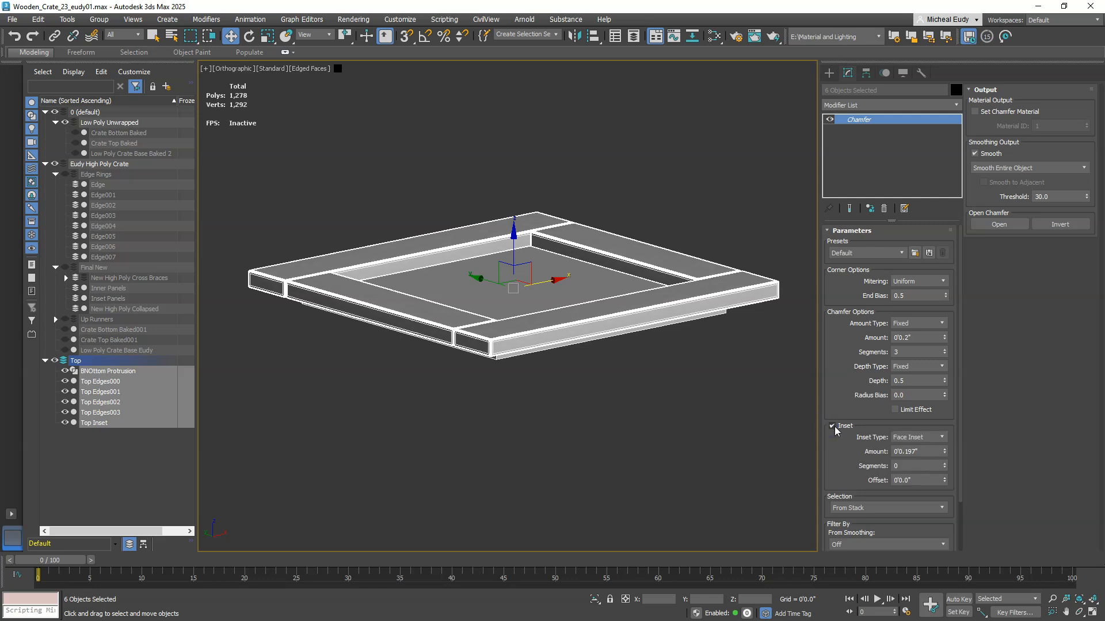
Step: Turn off edged faces and exit polygon mode in BNOttom Protrusion's Edit Poly so its Chamfer applies to the whole object
{"action": "mouse_move", "coordinate": [552, 334]}
{"action": "middle_mouse_down", "text": "alt"}
{"action": "mouse_move", "coordinate": [486, 321]}
{"action": "mouse_move", "coordinate": [501, 325]}
{"action": "mouse_move", "coordinate": [490, 355]}
{"action": "mouse_move", "coordinate": [518, 276]}
{"action": "mouse_move", "coordinate": [575, 223]}
{"action": "mouse_move", "coordinate": [633, 230]}
{"action": "middle_mouse_up", "text": "alt"}
{"action": "key", "text": "F4"}
{"action": "scroll", "coordinate": [502, 323], "scroll_direction": "up", "scroll_amount": 5}
{"action": "scroll", "coordinate": [491, 328], "scroll_direction": "down", "scroll_amount": 4}
{"action": "left_click", "coordinate": [541, 242]}
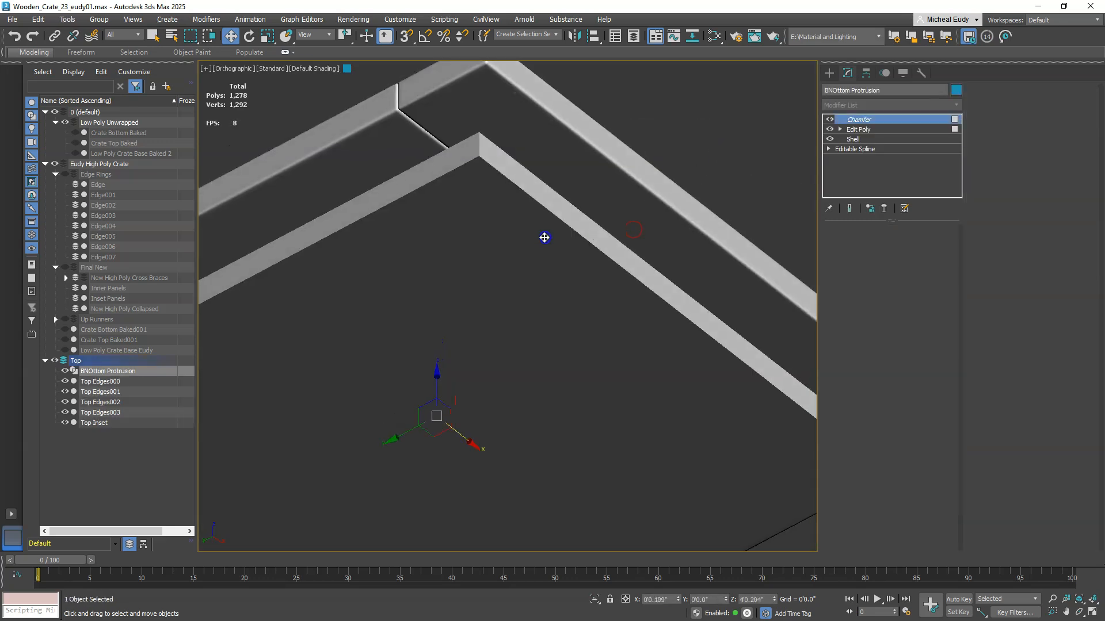
{"action": "key", "text": "ctrl+z"}
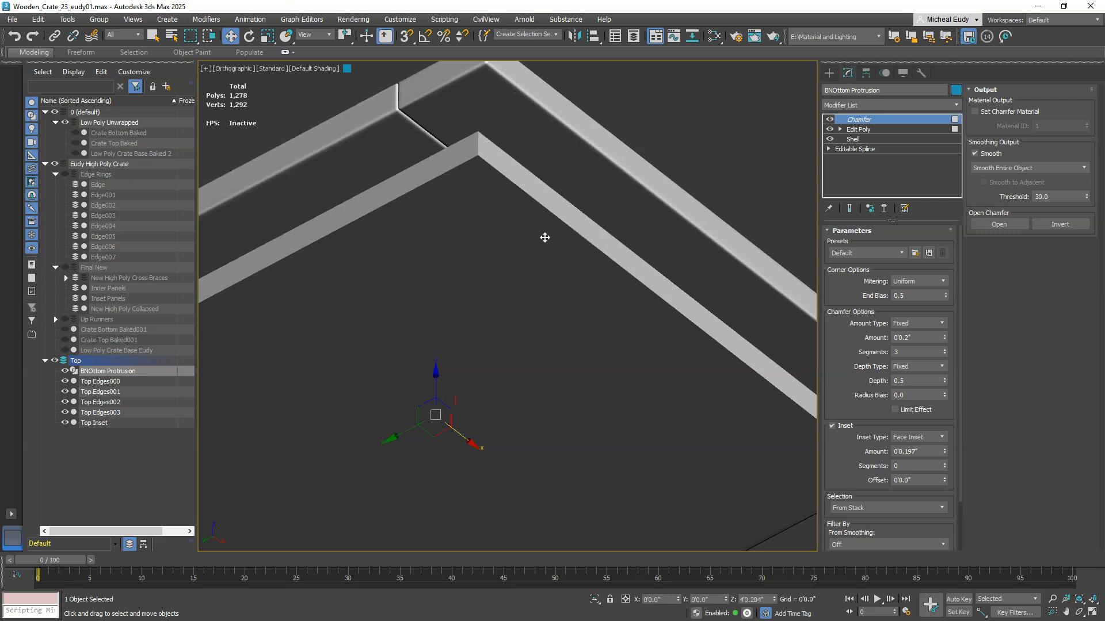
{"action": "left_click", "coordinate": [859, 130]}
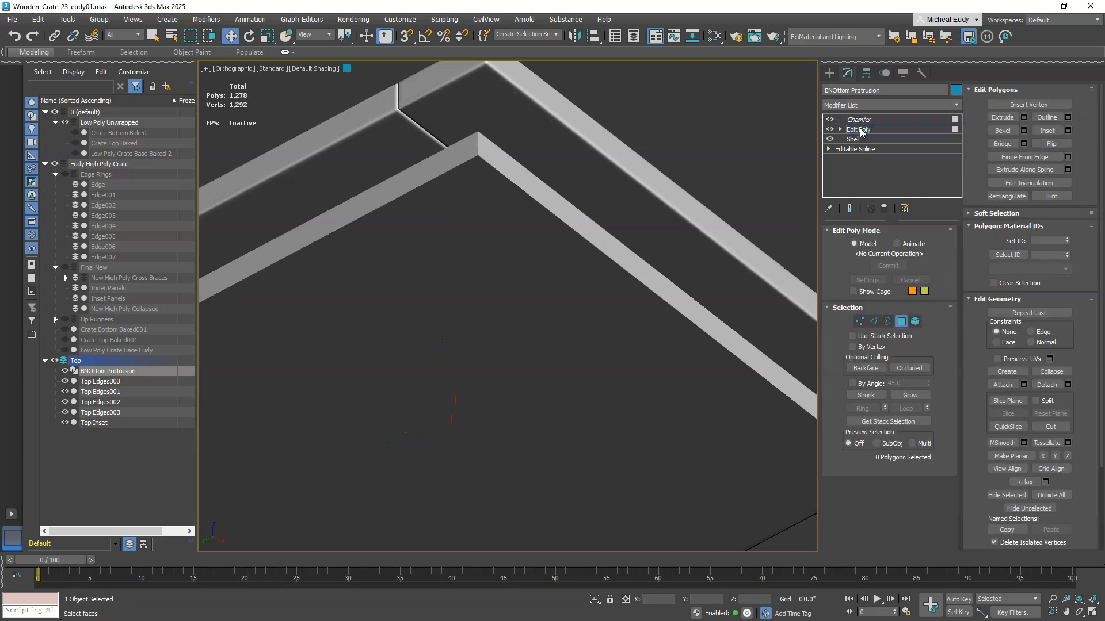
{"action": "left_click", "coordinate": [902, 322]}
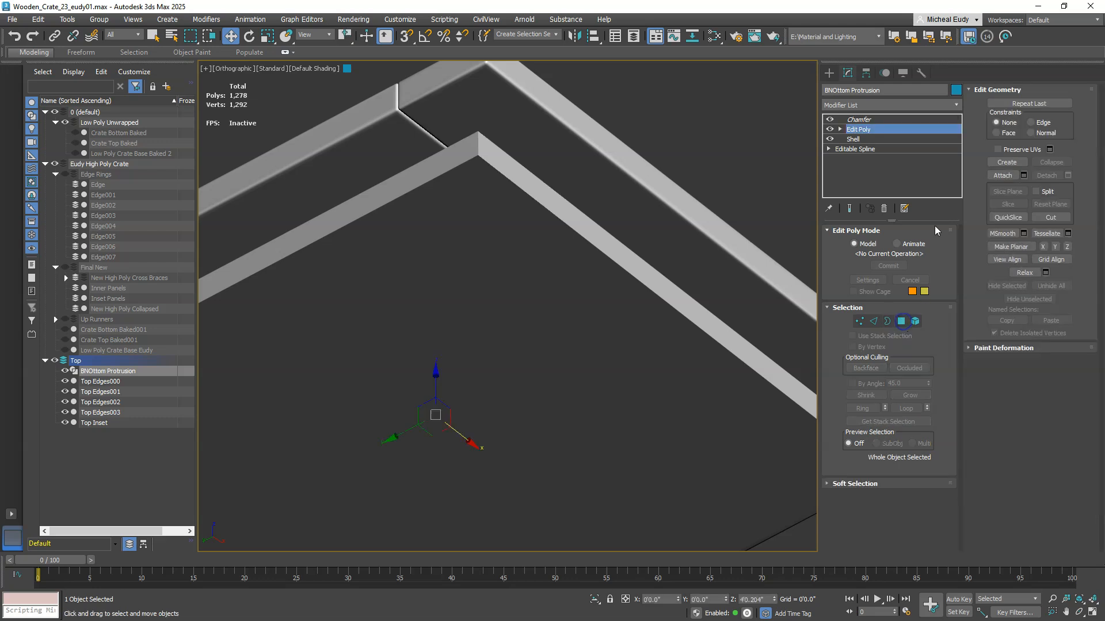
{"action": "left_click", "coordinate": [872, 119]}
{"action": "middle_click_drag", "start_coordinate": [551, 169], "coordinate": [566, 267], "text": "alt"}
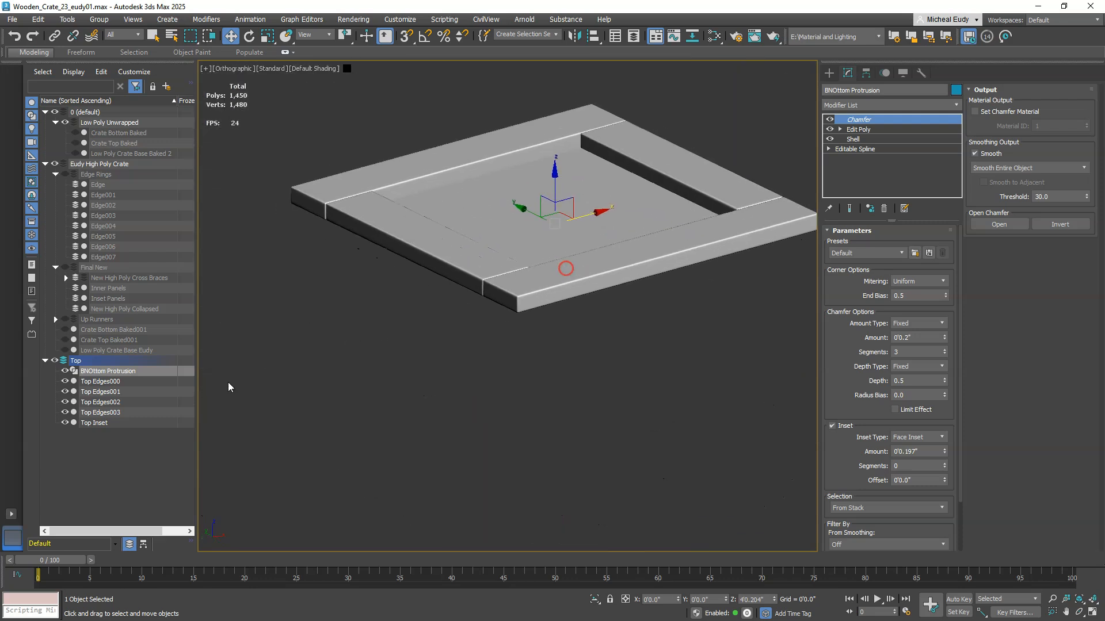
Step: Collapse the Top layer, unhide Final New to check the full crate, turn edged faces back on and clear the selection
{"action": "left_click", "coordinate": [44, 360]}
{"action": "left_click", "coordinate": [65, 268]}
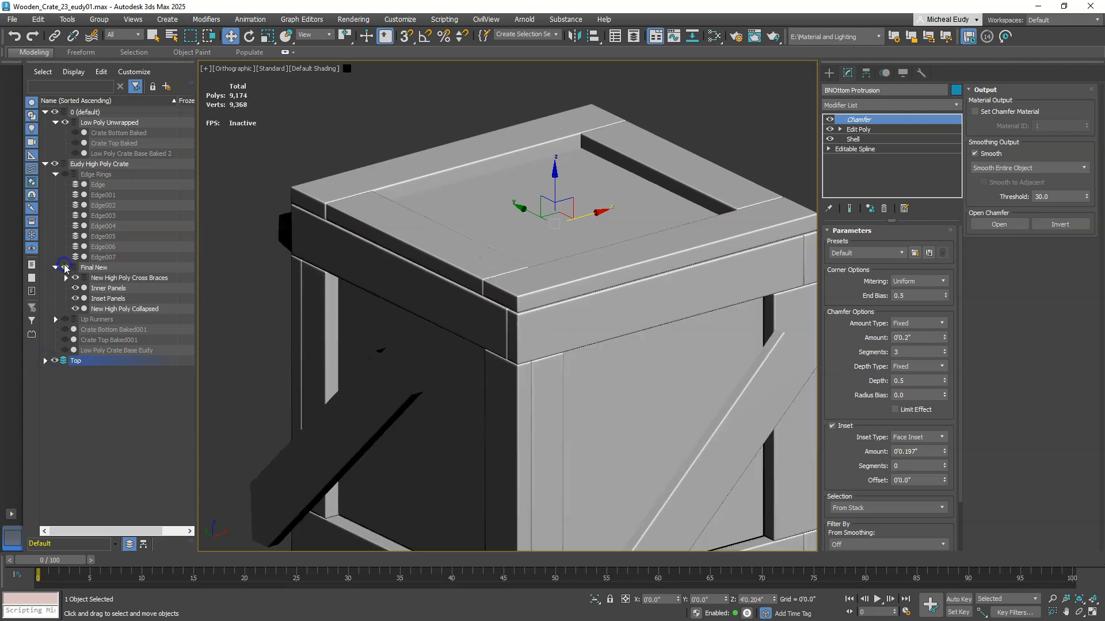
{"action": "middle_click_drag", "start_coordinate": [440, 371], "coordinate": [491, 372], "text": "alt"}
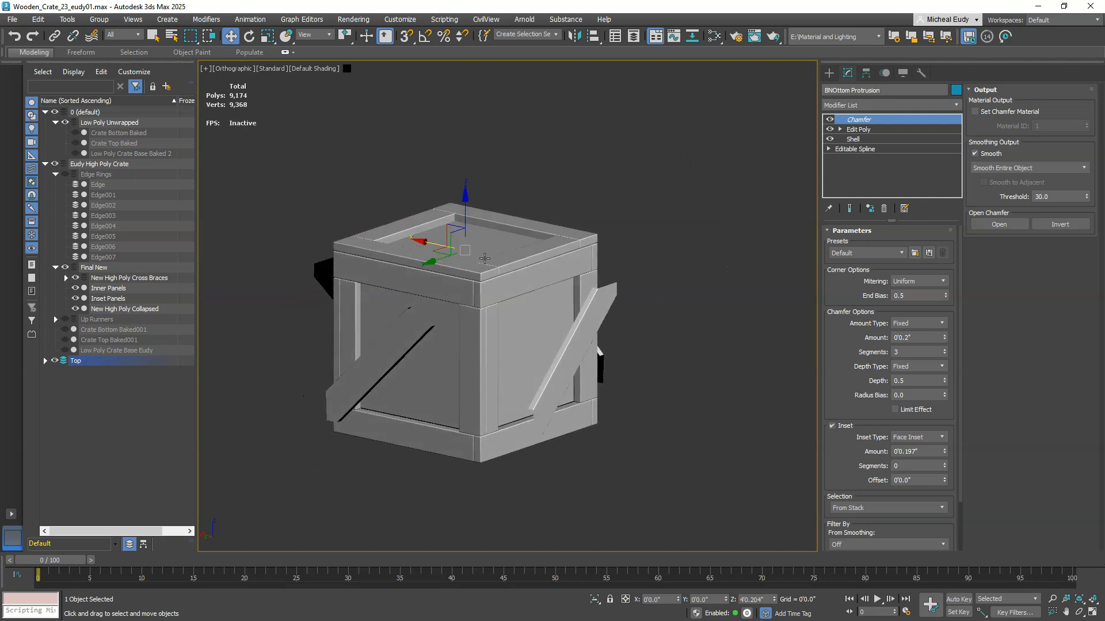
{"action": "middle_click_drag", "start_coordinate": [480, 319], "coordinate": [484, 335], "text": "alt"}
{"action": "scroll", "coordinate": [484, 335], "scroll_direction": "up", "scroll_amount": 3}
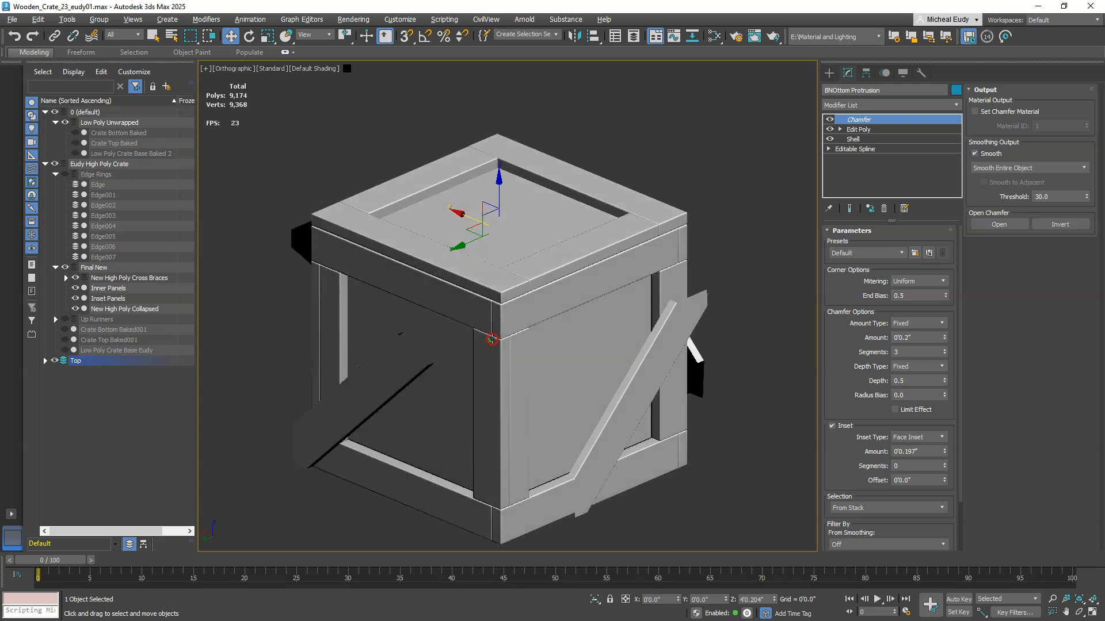
{"action": "key", "text": "F4"}
{"action": "left_click", "coordinate": [702, 173]}
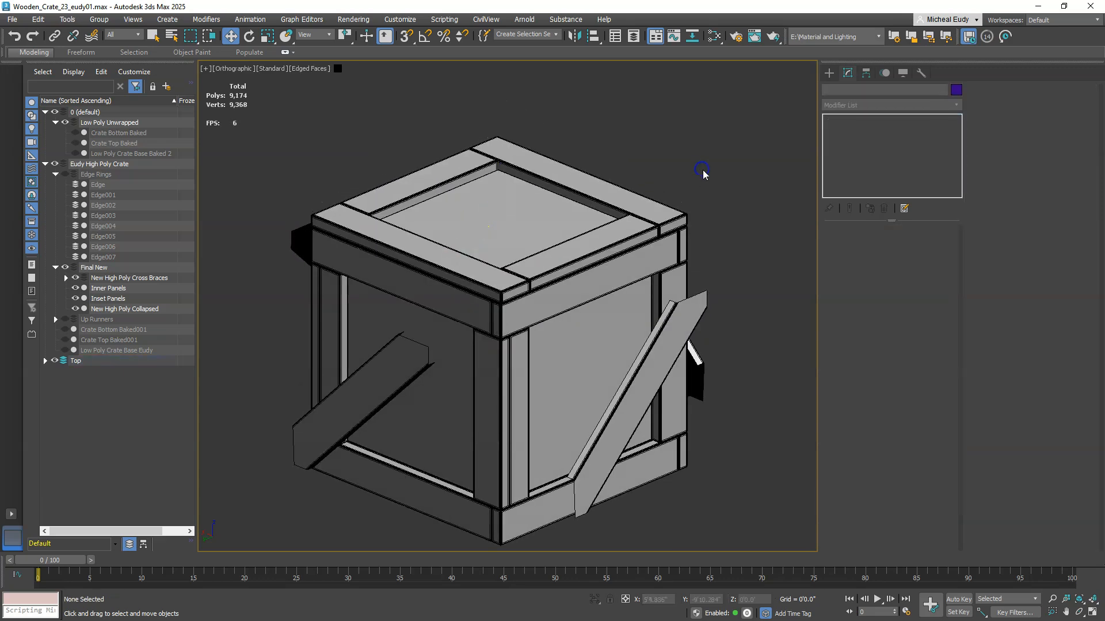
Step: Move cross brace Cross Mamber High002 into its side frame by offsetting it 1' along world X
{"action": "left_click", "coordinate": [647, 356]}
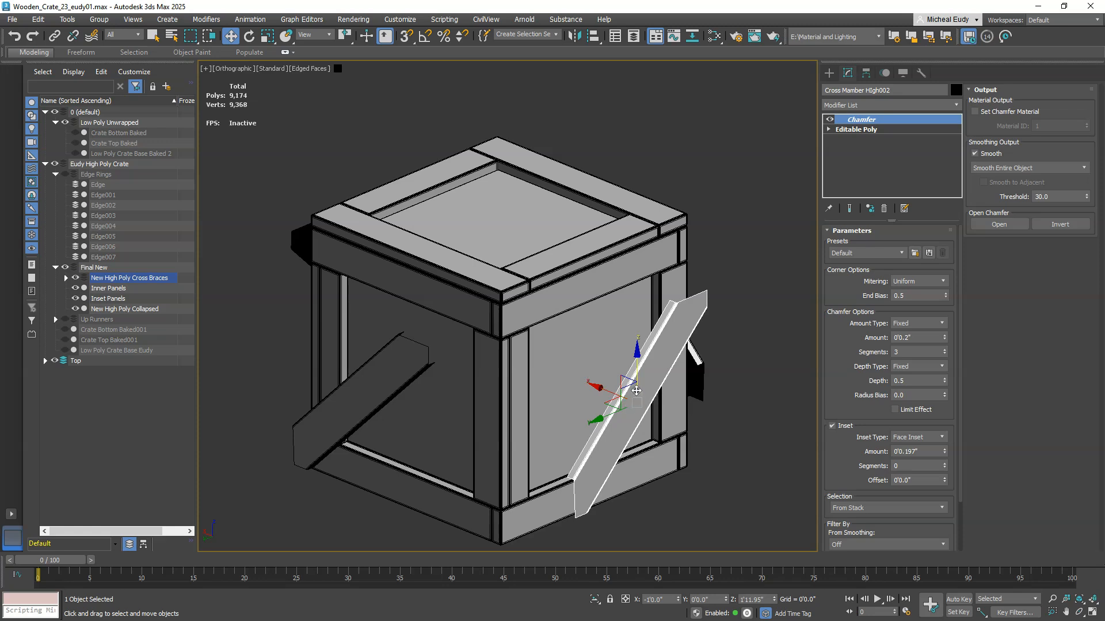
{"action": "right_click", "coordinate": [660, 362]}
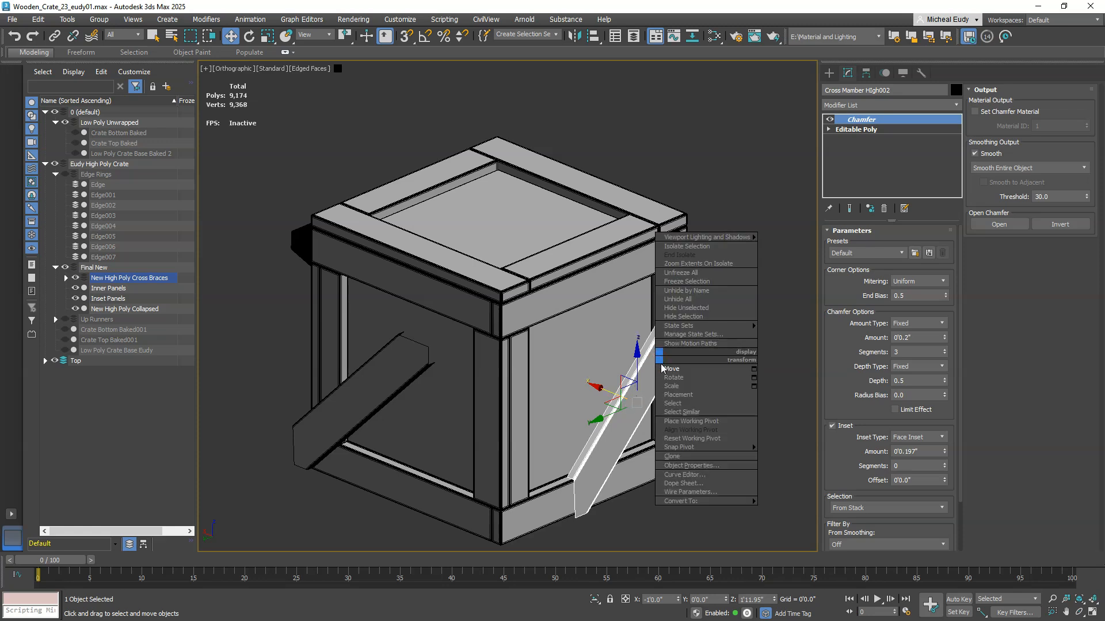
{"action": "left_click", "coordinate": [754, 368]}
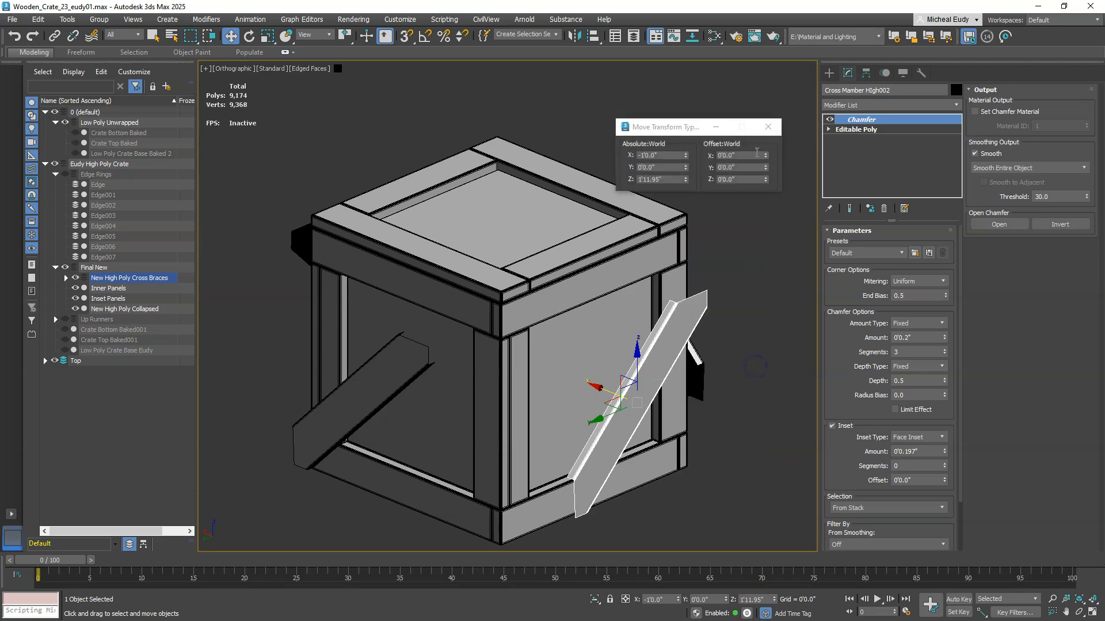
{"action": "double_click", "coordinate": [719, 155]}
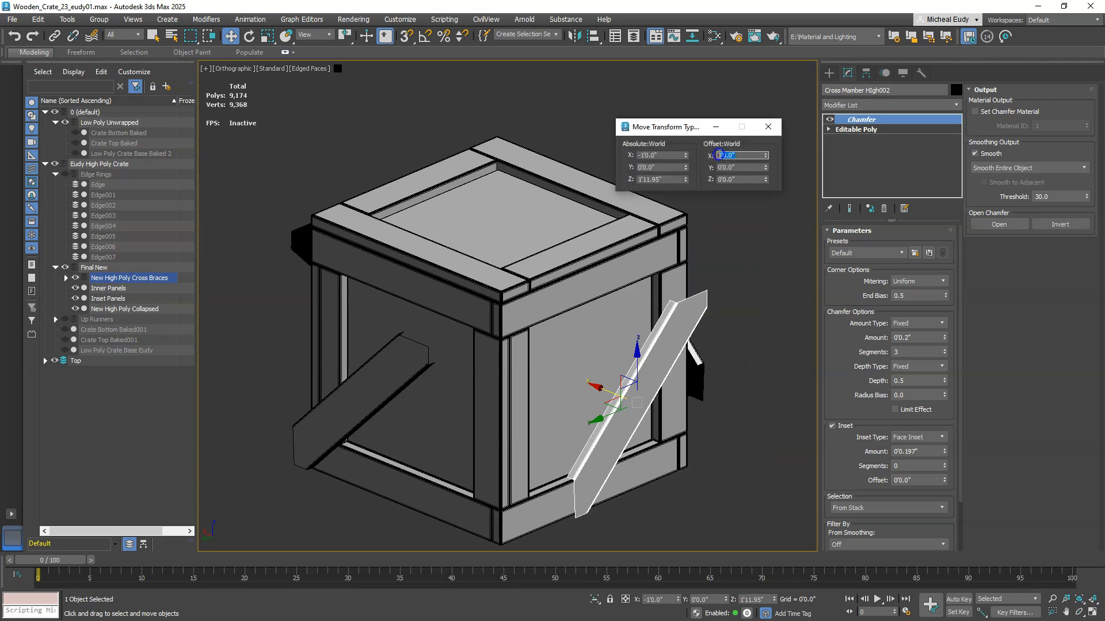
{"action": "type", "text": "12"}
{"action": "key", "text": "Return"}
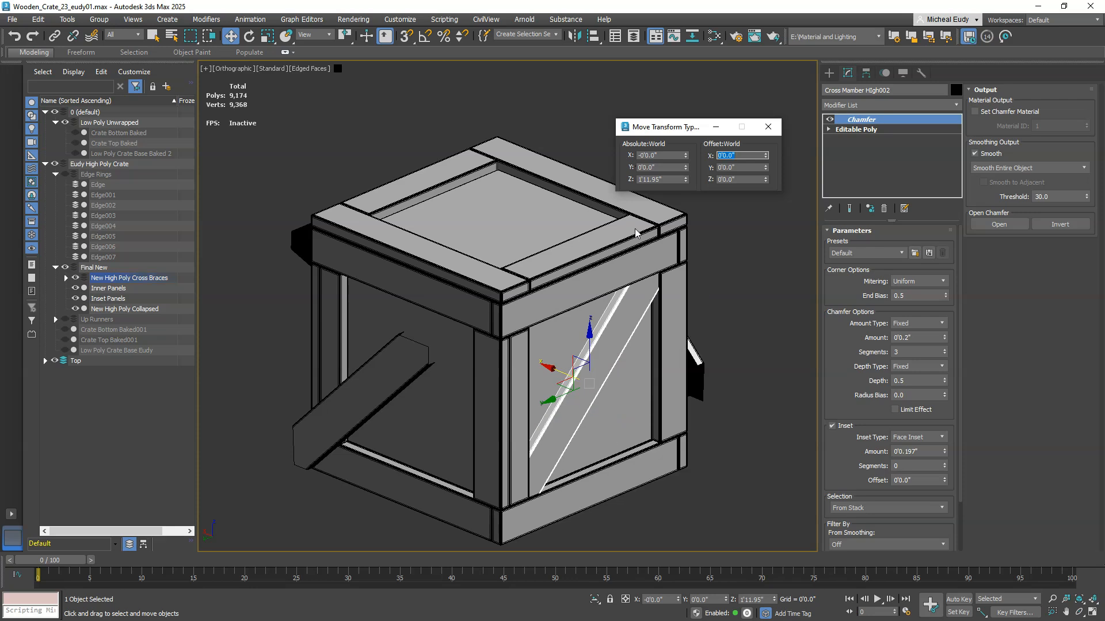
Step: Move cross brace Cross Mamber High into the opposite side frame with a world X offset of -1'
{"action": "middle_click_drag", "start_coordinate": [358, 310], "coordinate": [545, 348], "text": "alt"}
{"action": "left_click", "coordinate": [512, 342]}
{"action": "left_click", "coordinate": [737, 153]}
{"action": "type", "text": "-1"}
{"action": "key", "text": "Return"}
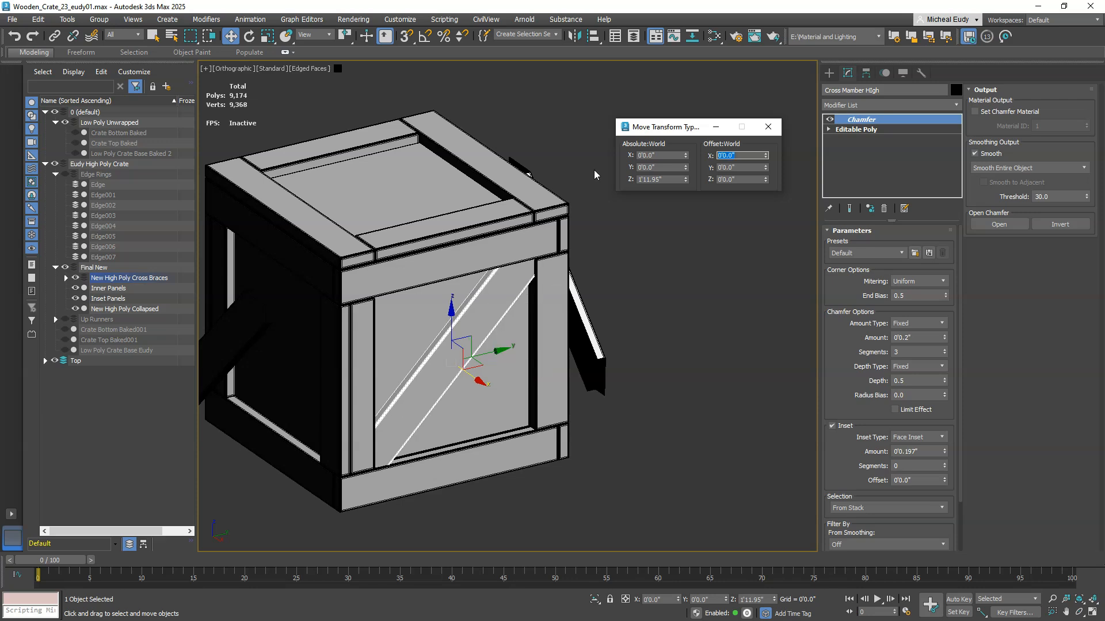
Step: Offset cross brace Cross Mamber High001 by -1' along world Y, and correct it with a 2' offset to seat it in its frame
{"action": "middle_click_drag", "start_coordinate": [380, 348], "coordinate": [556, 405], "text": "alt"}
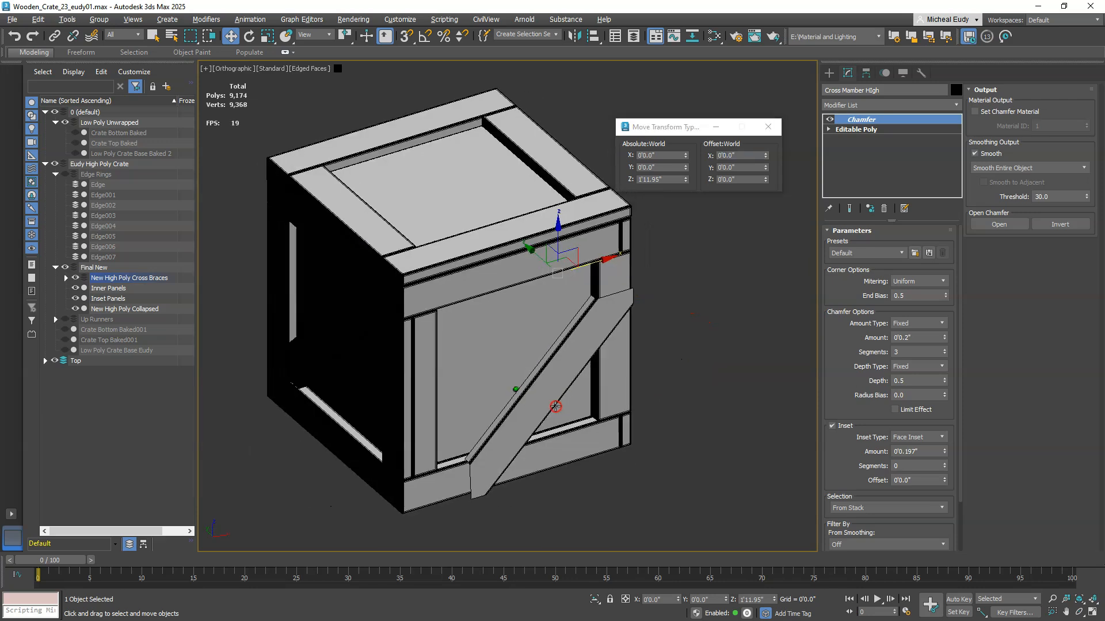
{"action": "left_click", "coordinate": [556, 370]}
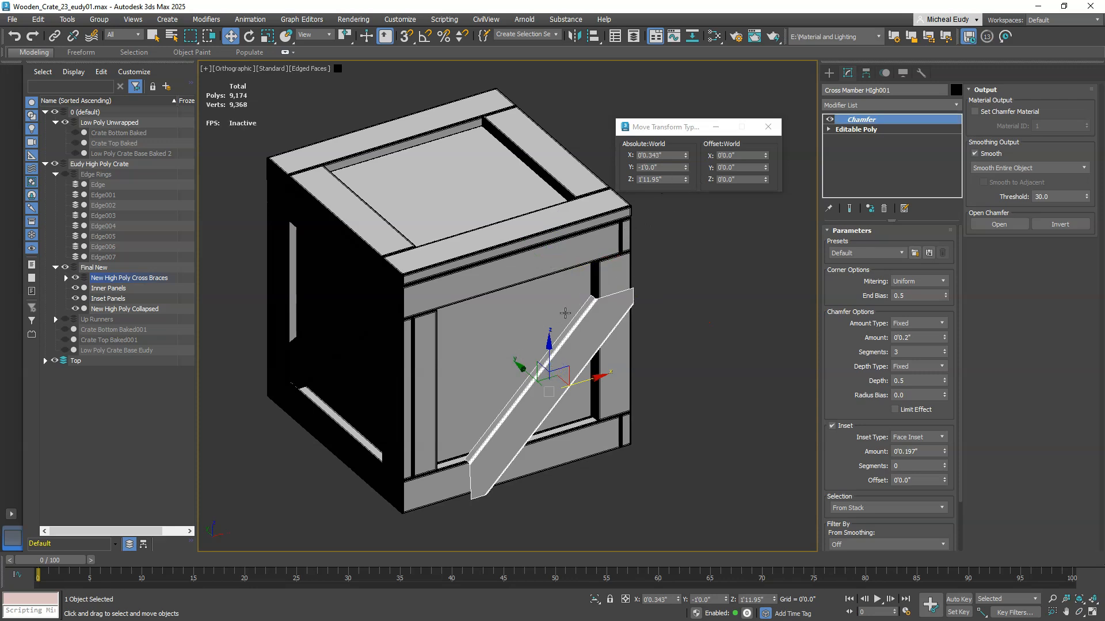
{"action": "double_click", "coordinate": [734, 154]}
{"action": "key", "text": "Tab"}
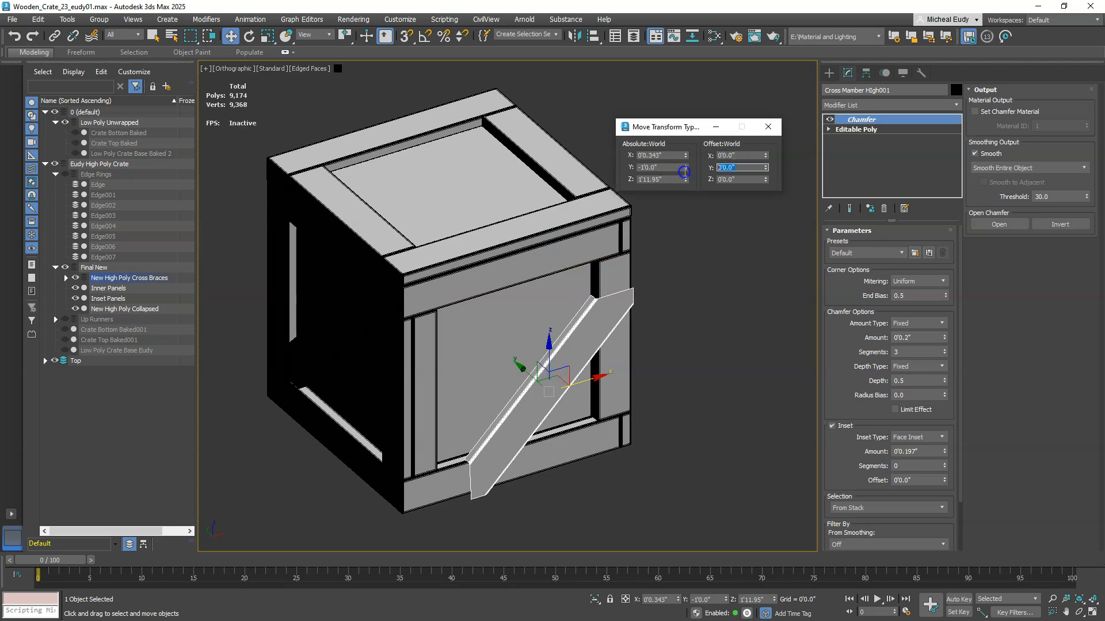
{"action": "type", "text": "-1"}
{"action": "key", "text": "Return"}
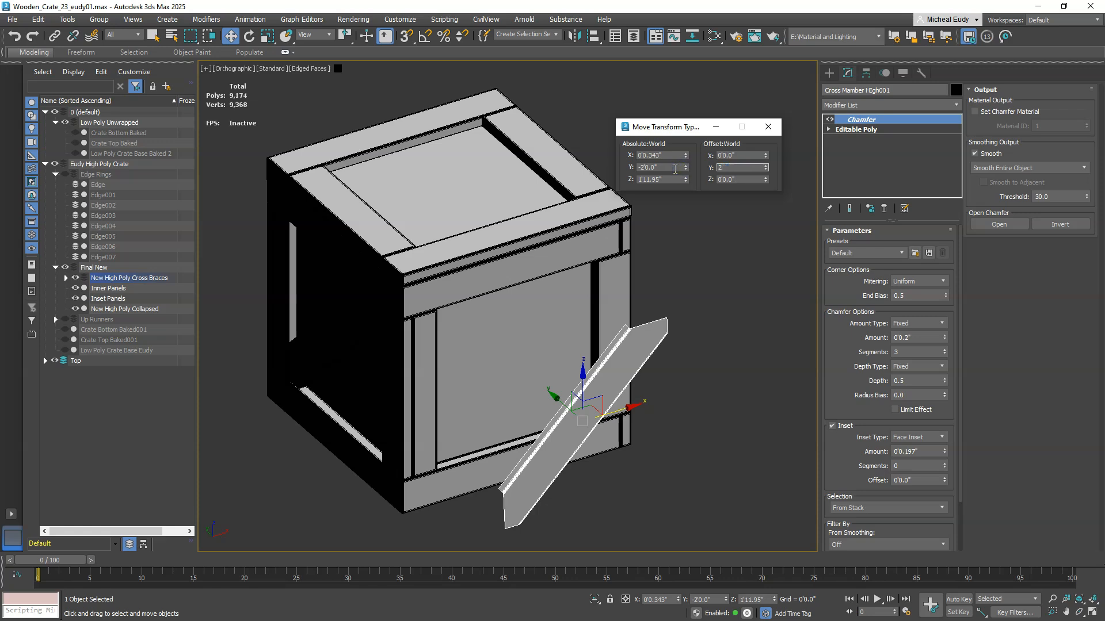
{"action": "type", "text": "2"}
{"action": "key", "text": "Return"}
Step: Offset the last protruding cross brace, Cross Mamber High003, by -1' along world Y and clear the selection
{"action": "middle_click_drag", "start_coordinate": [414, 306], "coordinate": [536, 298], "text": "alt"}
{"action": "middle_click_drag", "start_coordinate": [272, 378], "coordinate": [522, 263]}
{"action": "middle_click_drag", "start_coordinate": [487, 289], "coordinate": [560, 290], "text": "alt"}
{"action": "left_click", "coordinate": [422, 346]}
{"action": "middle_click_drag", "start_coordinate": [422, 346], "coordinate": [434, 365], "text": "alt"}
{"action": "left_click", "coordinate": [736, 167]}
{"action": "type", "text": "-"}
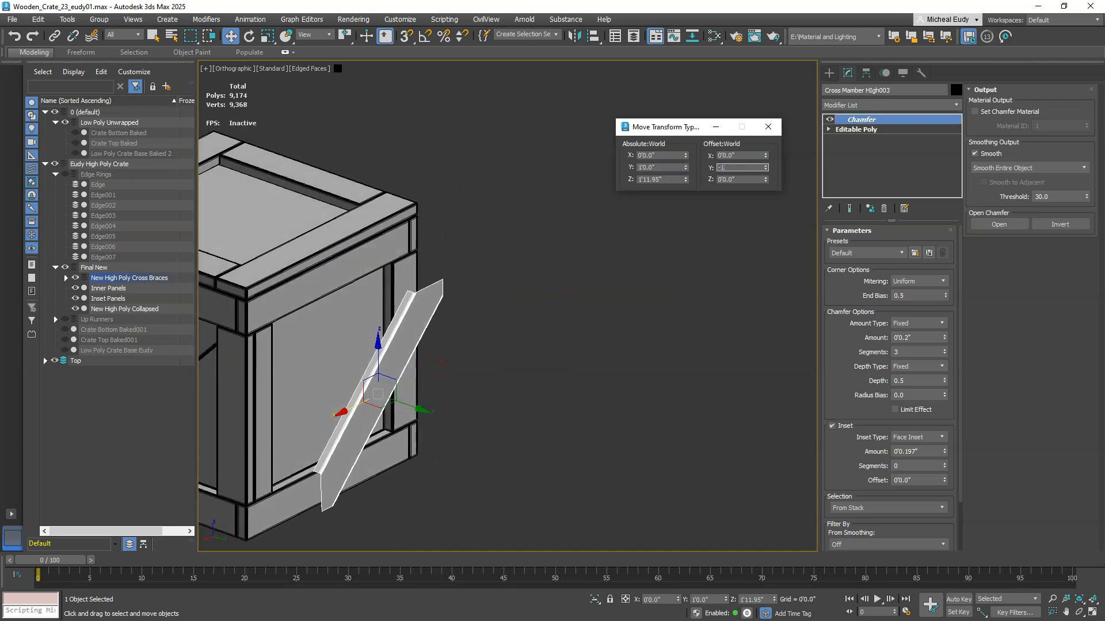
{"action": "type", "text": "1"}
{"action": "key", "text": "Return"}
{"action": "middle_click_drag", "start_coordinate": [400, 305], "coordinate": [560, 273]}
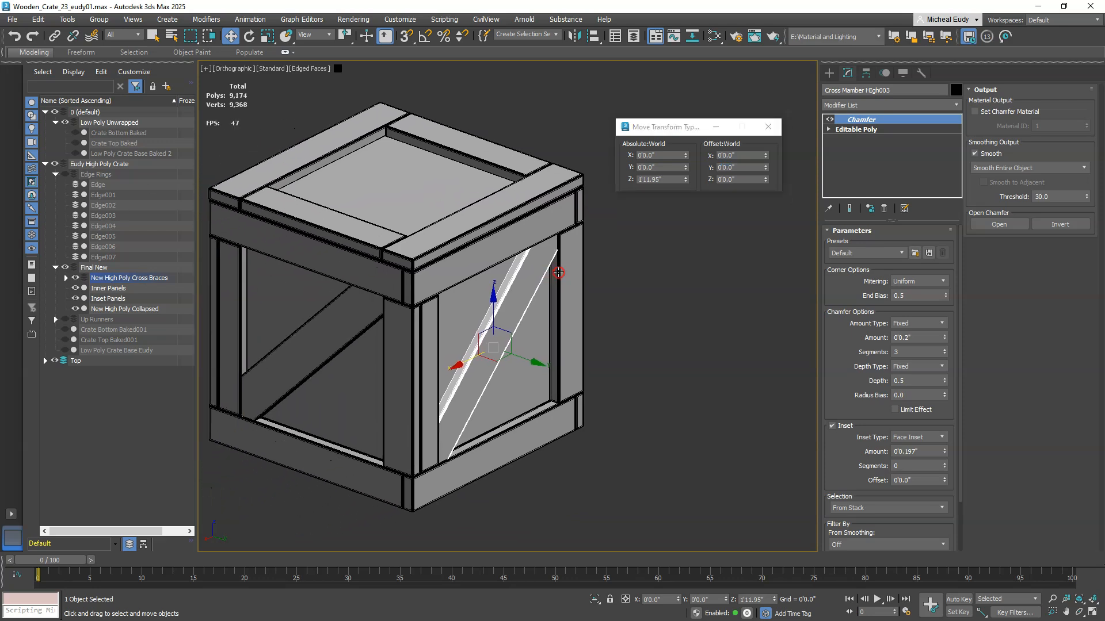
{"action": "scroll", "coordinate": [563, 273], "scroll_direction": "down", "scroll_amount": 2}
{"action": "left_click", "coordinate": [659, 274]}
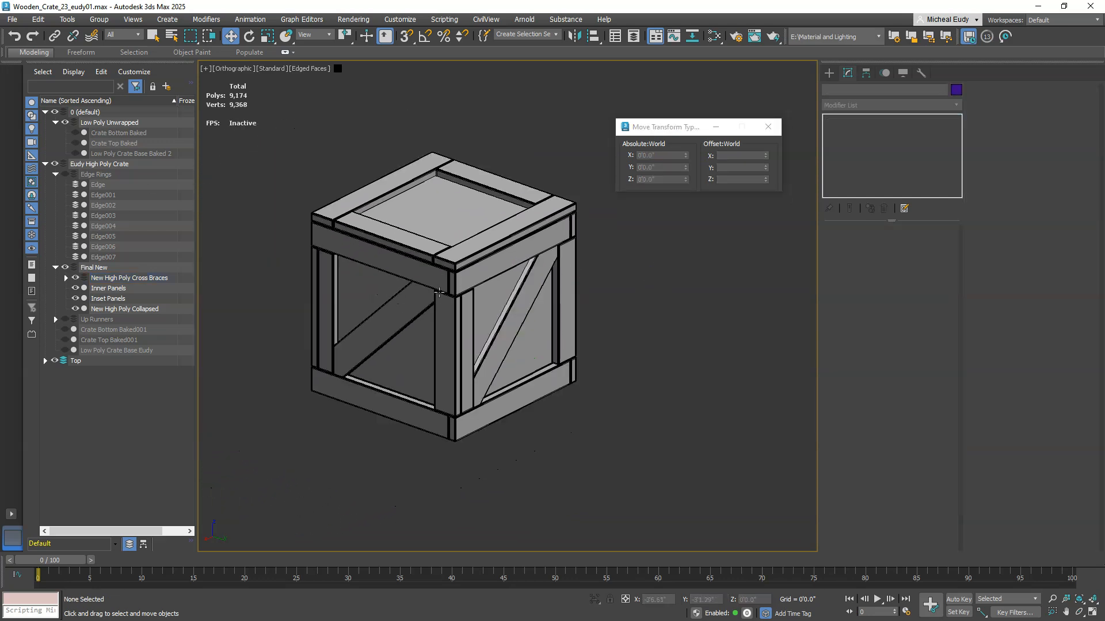
Step: Select all four cross braces together, apply an Edit Poly modifier above their Chamfer, and deselect them
{"action": "left_click", "coordinate": [414, 302]}
{"action": "left_click", "coordinate": [518, 298], "text": "ctrl"}
{"action": "middle_click_drag", "start_coordinate": [577, 286], "coordinate": [536, 327], "text": "alt"}
{"action": "left_click", "coordinate": [535, 327], "text": "ctrl"}
{"action": "middle_click_drag", "start_coordinate": [617, 291], "coordinate": [636, 303], "text": "alt"}
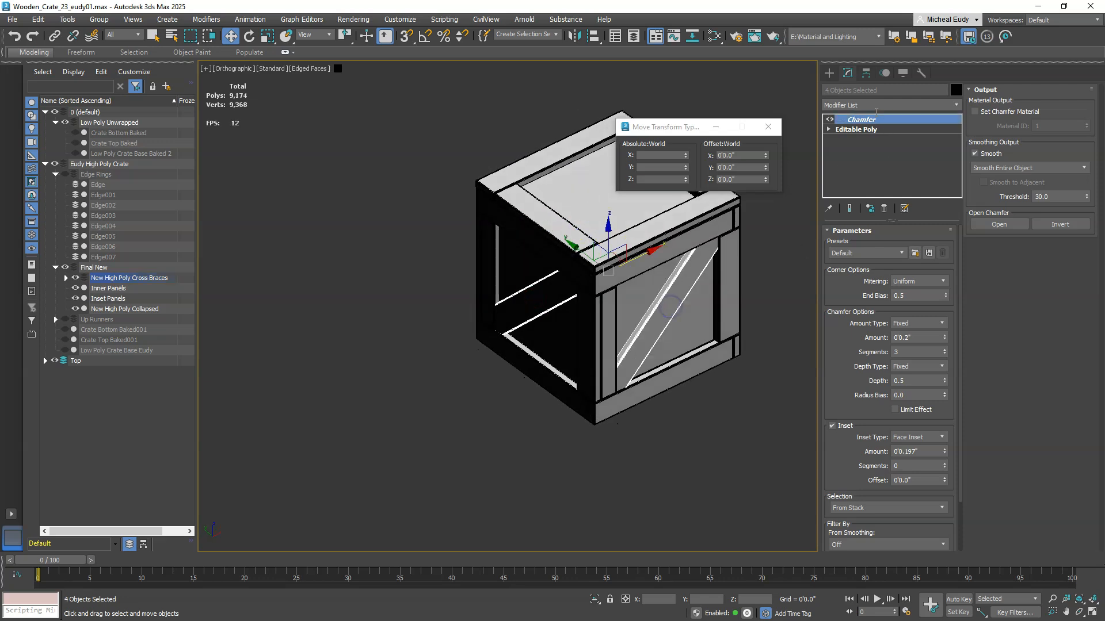
{"action": "left_click", "coordinate": [864, 105]}
{"action": "type", "text": "e"}
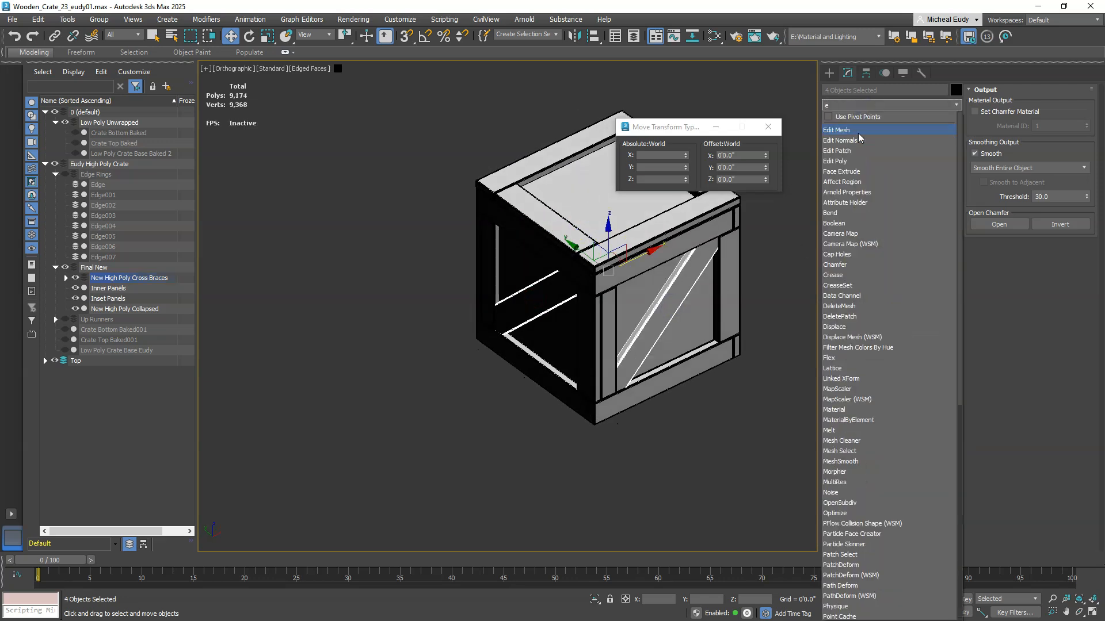
{"action": "left_click", "coordinate": [845, 162]}
{"action": "left_click_drag", "start_coordinate": [730, 229], "coordinate": [583, 252]}
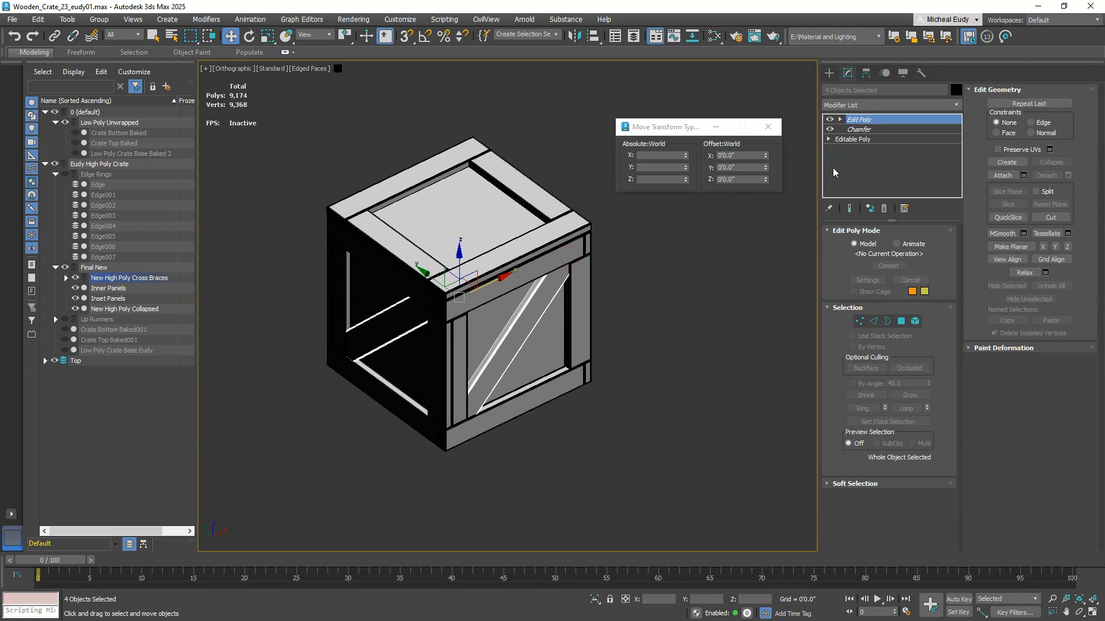
{"action": "left_click", "coordinate": [623, 294]}
Step: Offset Cross Mamber High001 by -1' along world Y, check it with Edit Poly toggled, and close the move type-in
{"action": "left_click", "coordinate": [530, 295]}
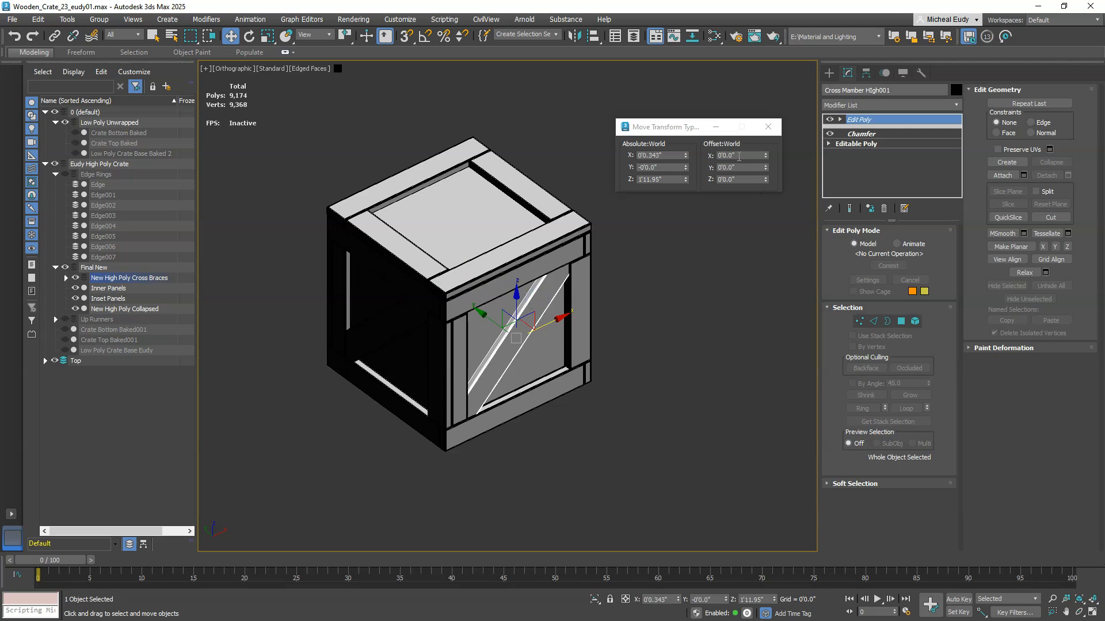
{"action": "left_click", "coordinate": [737, 167]}
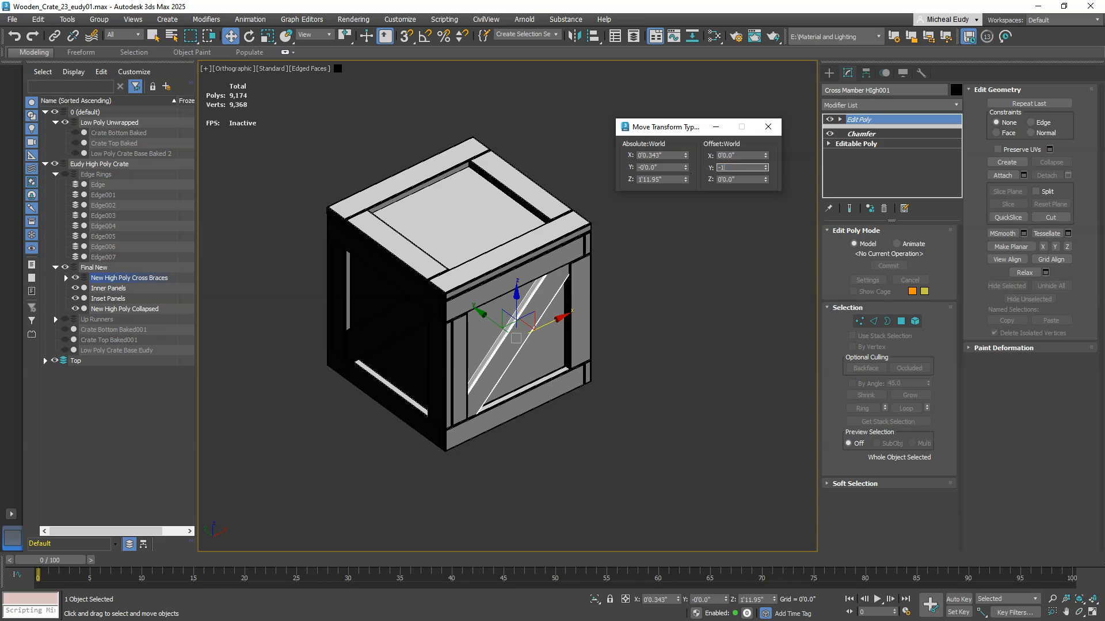
{"action": "type", "text": "-1"}
{"action": "key", "text": "Return"}
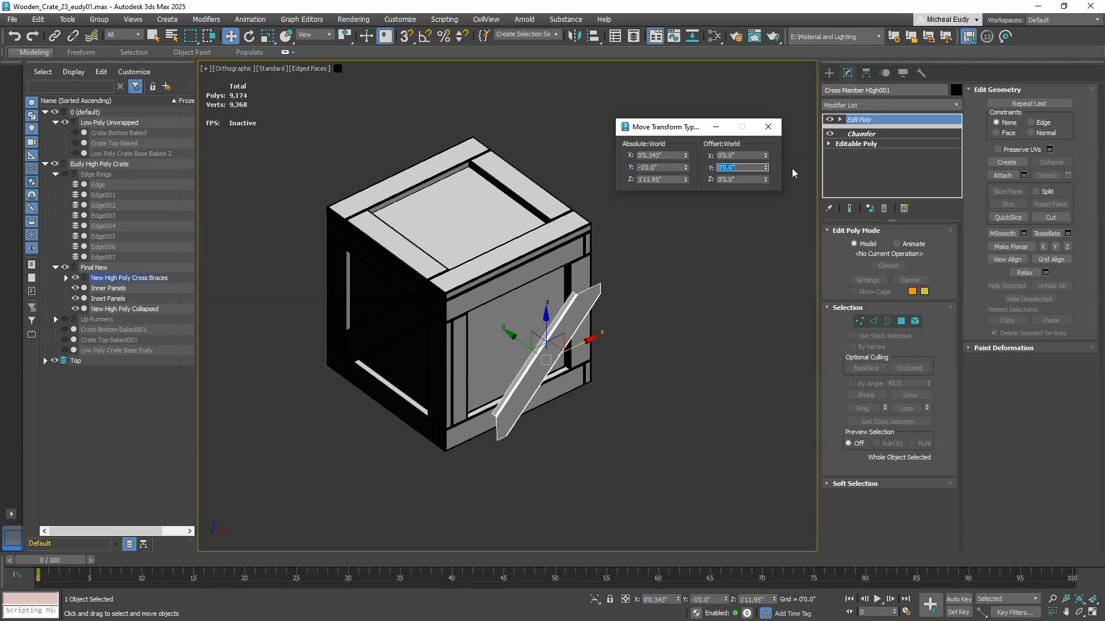
{"action": "left_click", "coordinate": [830, 123]}
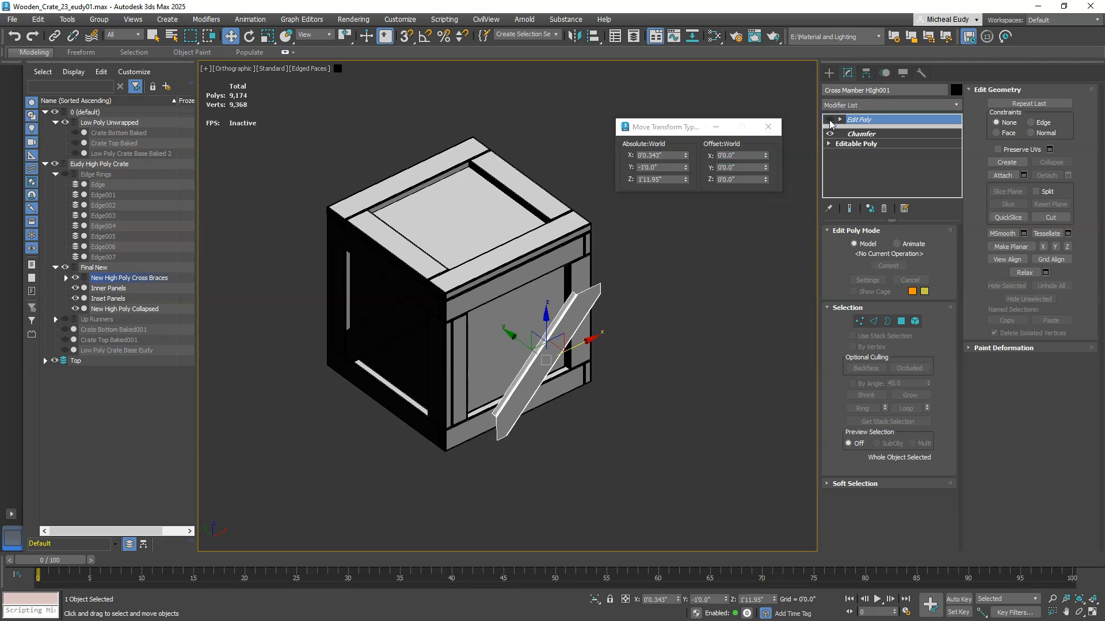
{"action": "left_click", "coordinate": [768, 126]}
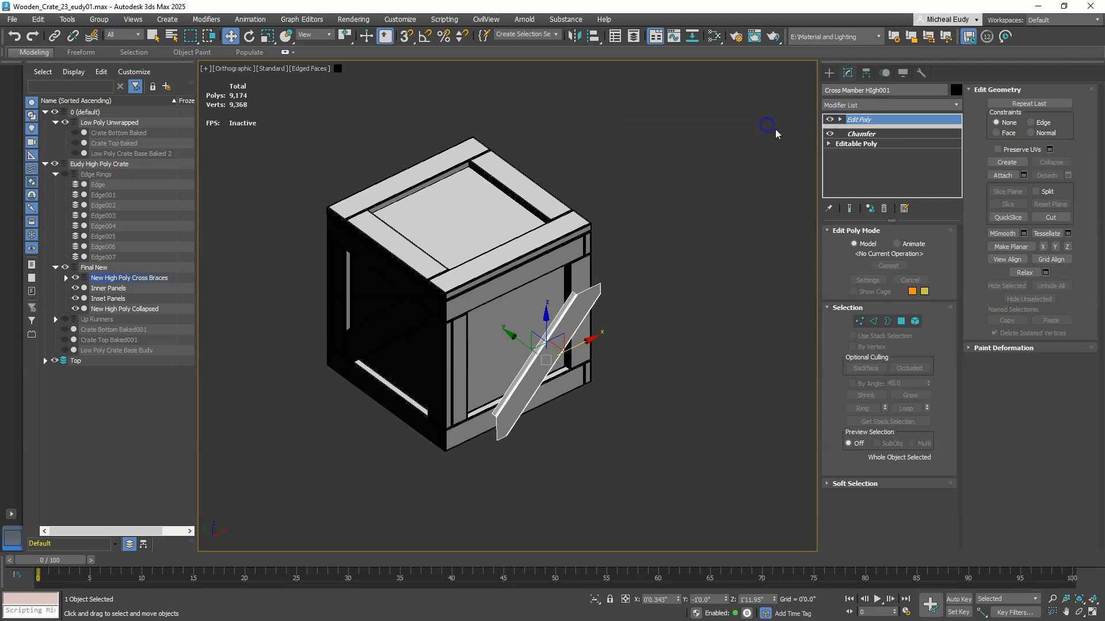
{"action": "left_click", "coordinate": [760, 205]}
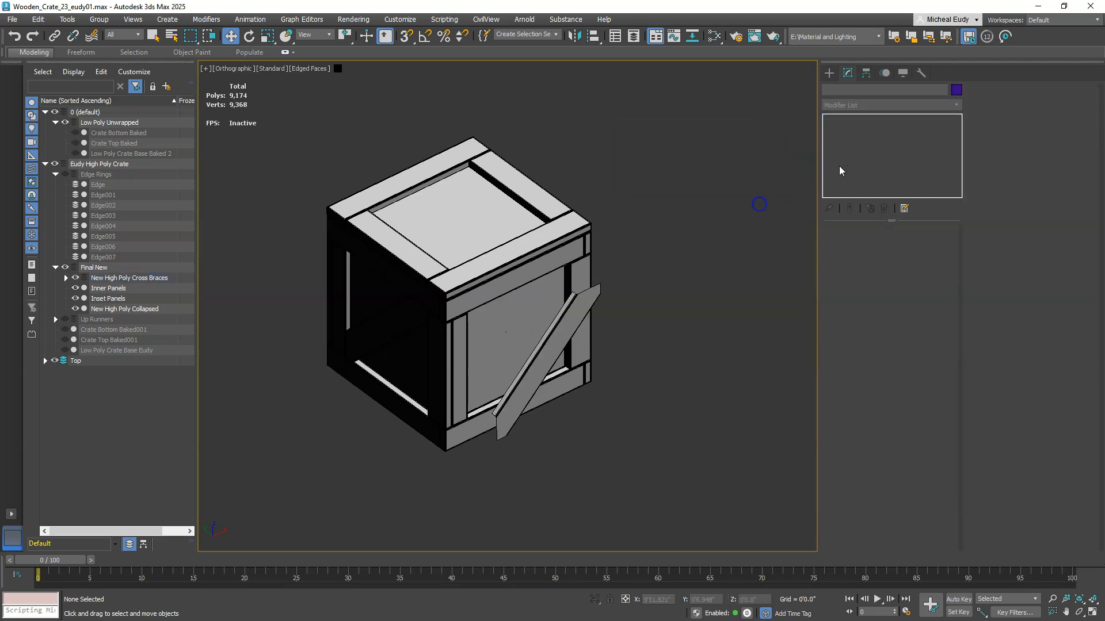
Step: Check the modifiers of Cross Mamber High001, and try placing Edit Poly below Chamfer in the stack of Cross Mamber High002
{"action": "left_click", "coordinate": [596, 288]}
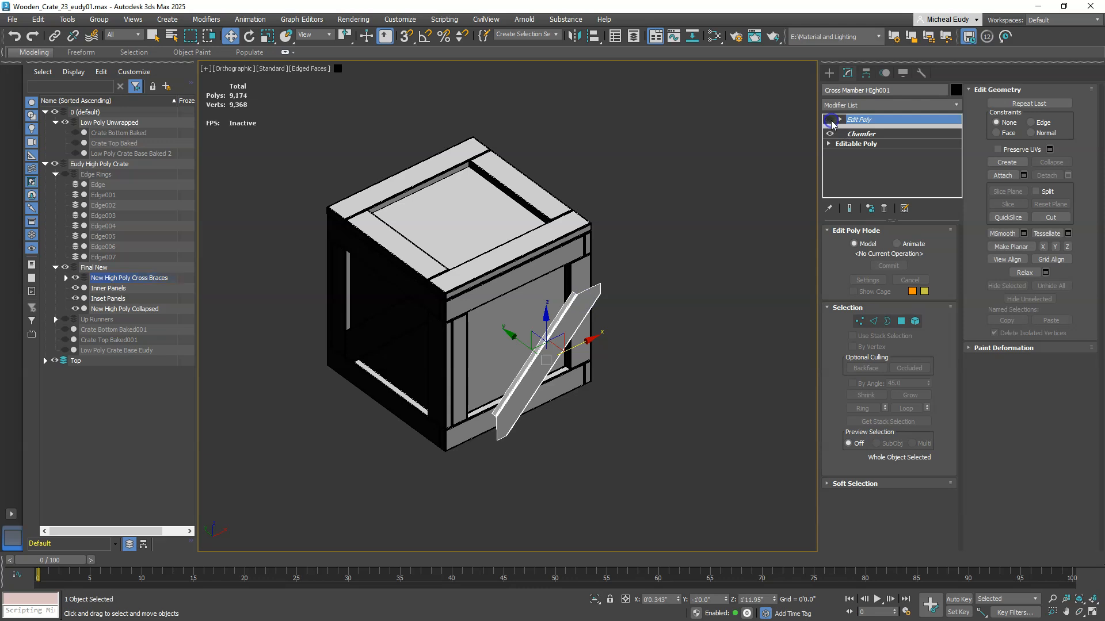
{"action": "left_click", "coordinate": [863, 133]}
{"action": "left_click", "coordinate": [854, 120]}
{"action": "left_click", "coordinate": [407, 319]}
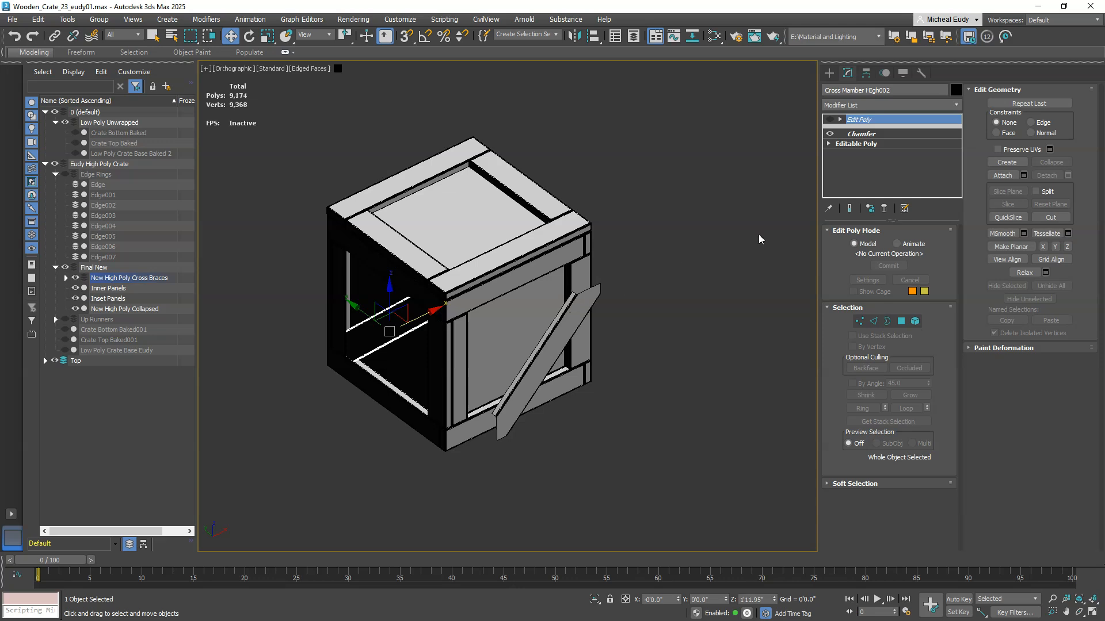
{"action": "left_click_drag", "start_coordinate": [866, 135], "coordinate": [874, 122]}
{"action": "left_click", "coordinate": [875, 139]}
{"action": "left_click", "coordinate": [829, 130]}
{"action": "left_click", "coordinate": [851, 129]}
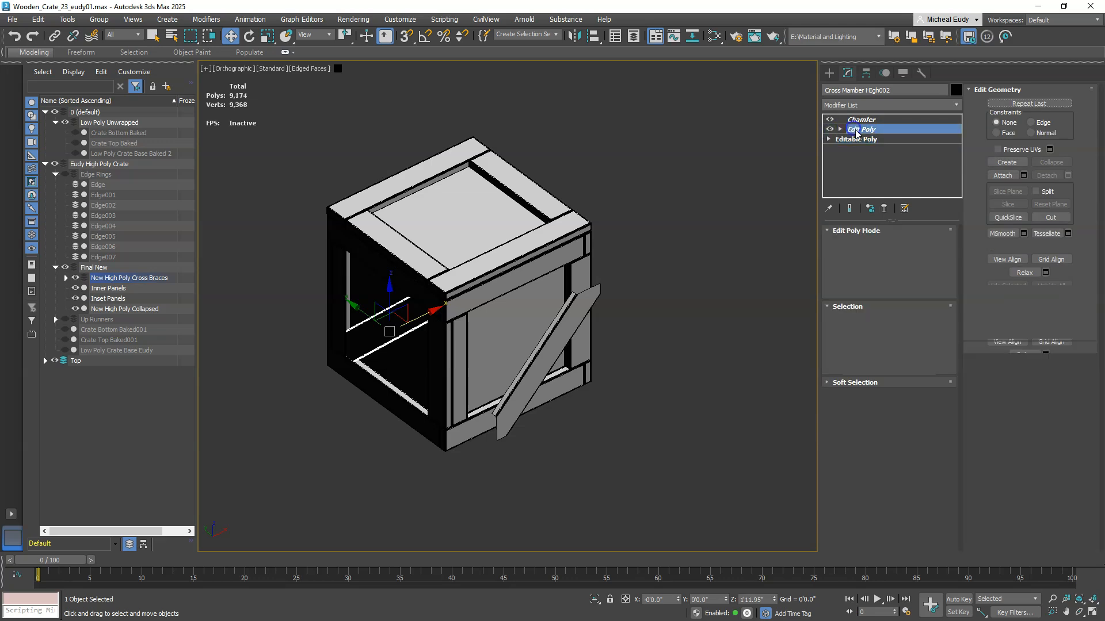
Step: Undo the modifier reordering and the last brace offset, and delete Edit Poly from Cross Mamber High001
{"action": "key", "text": "ctrl+z"}
{"action": "key", "text": "ctrl+z"}
{"action": "key", "text": "ctrl+z"}
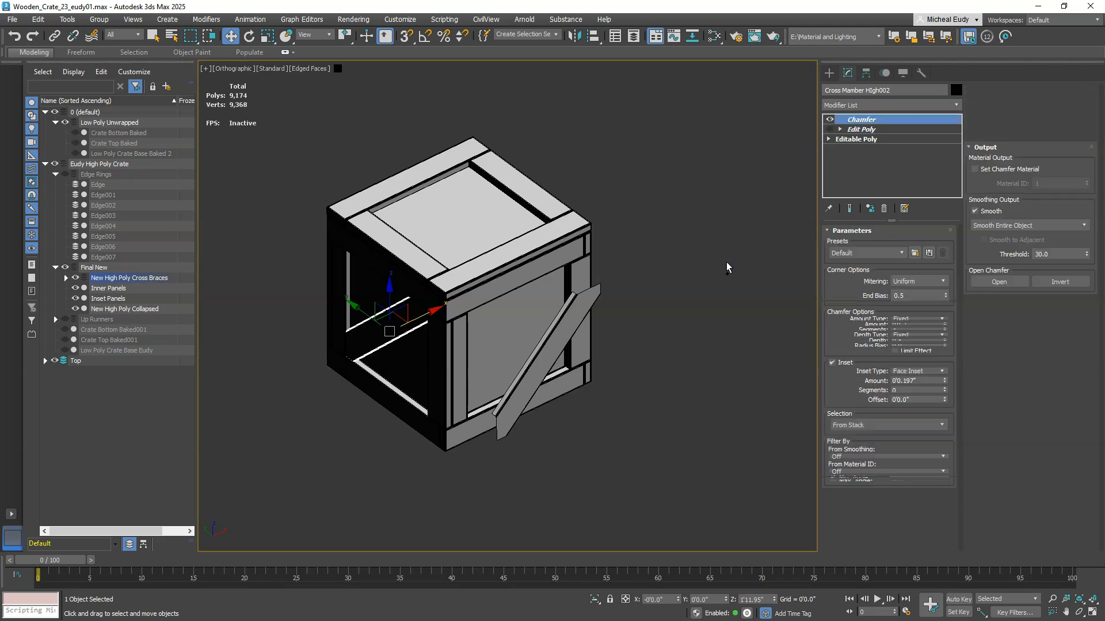
{"action": "key", "text": "ctrl+z"}
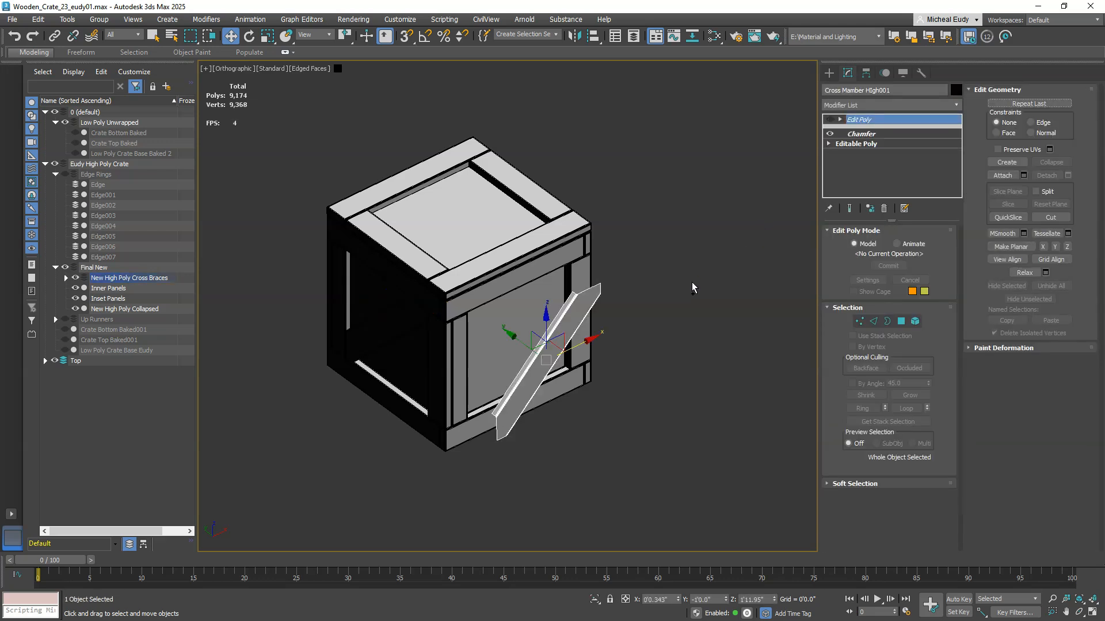
{"action": "key", "text": "ctrl+z"}
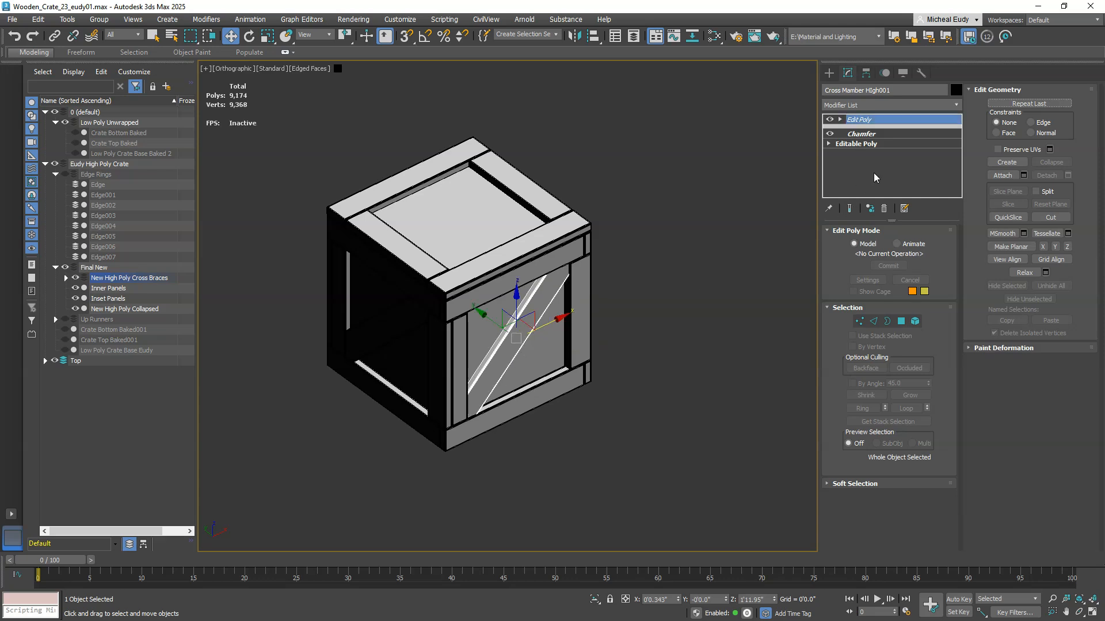
{"action": "left_click", "coordinate": [883, 209]}
{"action": "left_click", "coordinate": [671, 301]}
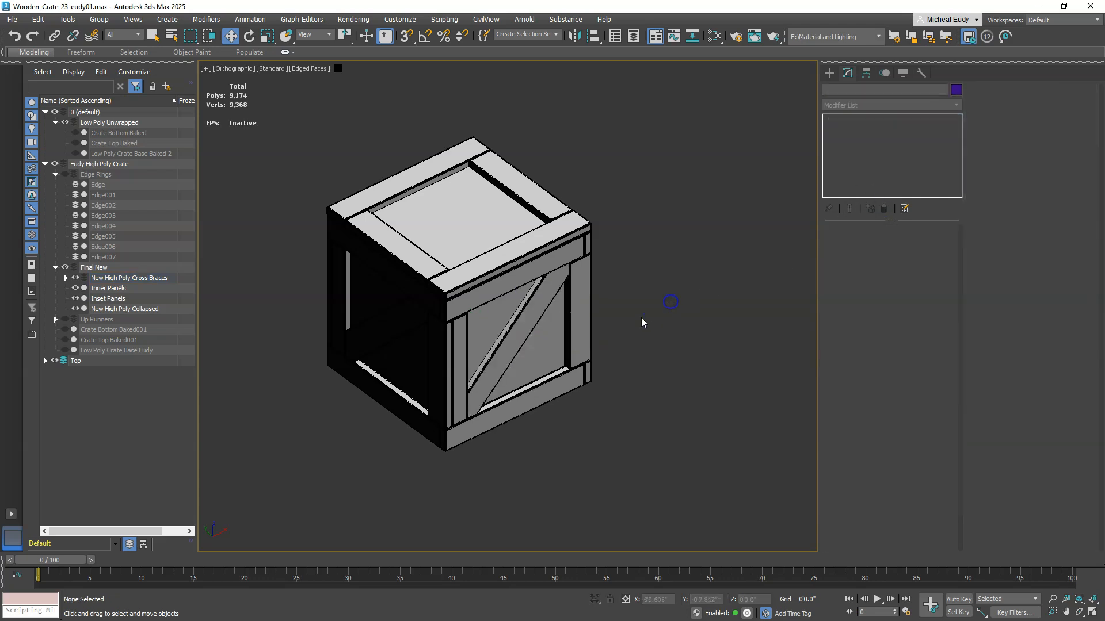
Step: Add a new Edit Poly modifier to Cross Mamber High001 alone and place it below Chamfer in the stack
{"action": "left_click", "coordinate": [535, 319]}
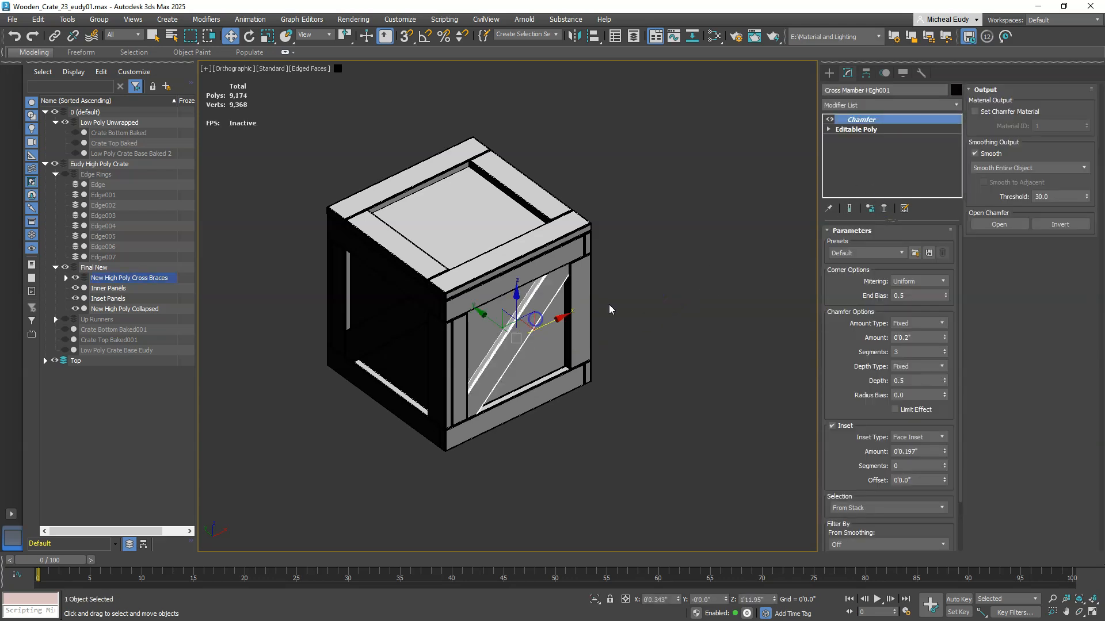
{"action": "left_click", "coordinate": [866, 107]}
{"action": "type", "text": "e"}
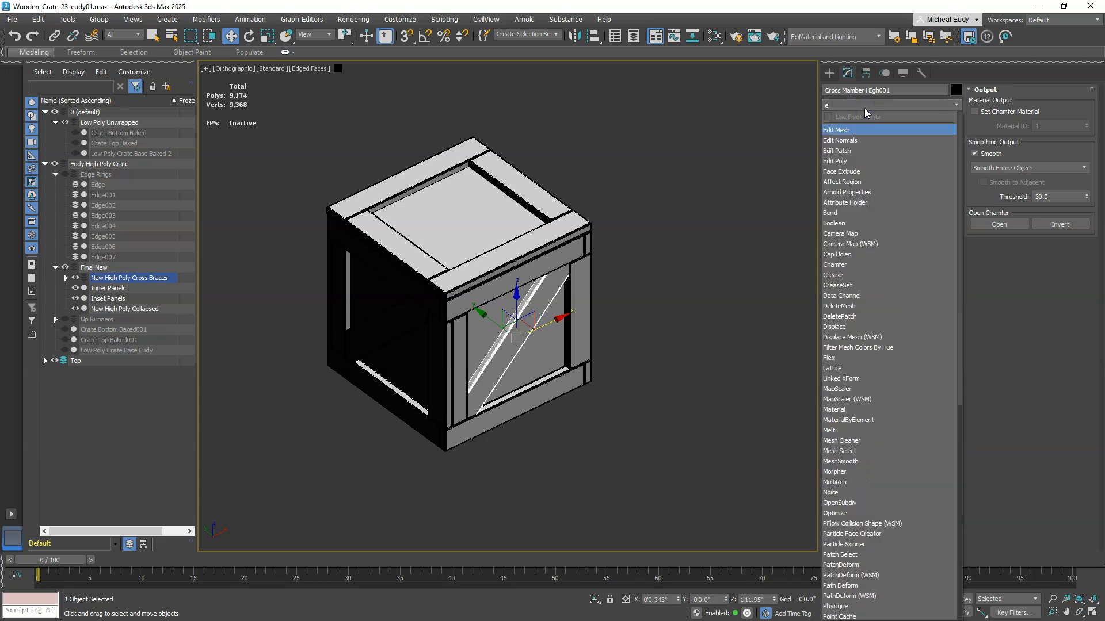
{"action": "left_click", "coordinate": [851, 162]}
{"action": "left_click_drag", "start_coordinate": [882, 119], "coordinate": [880, 141]}
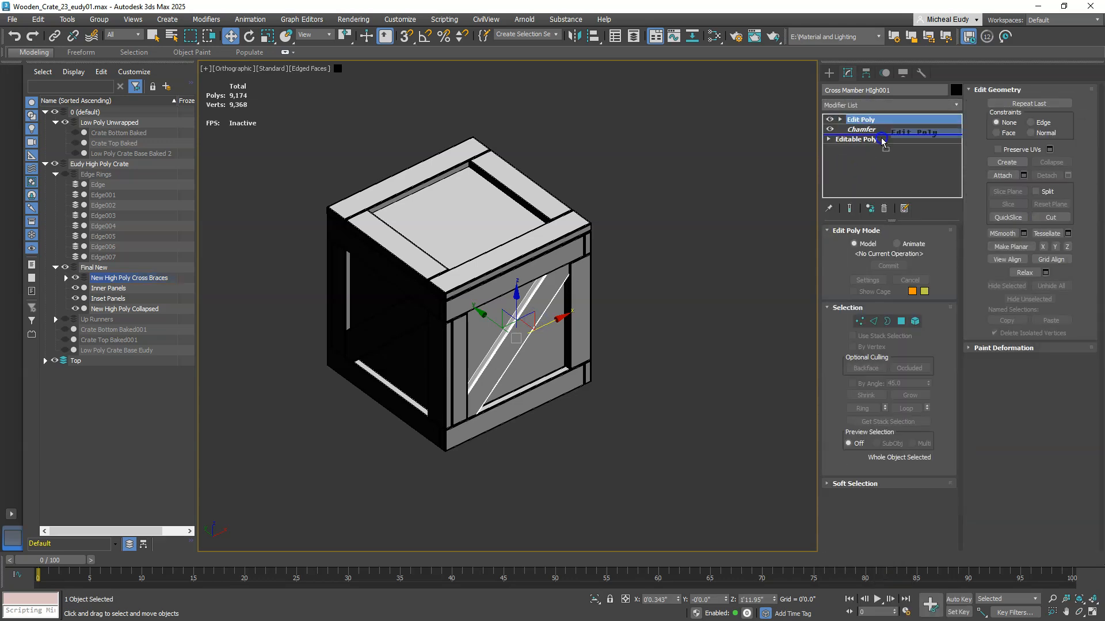
Step: Move the brace's whole element outward along Y inside Edit Poly and exit element mode
{"action": "left_click", "coordinate": [915, 321]}
{"action": "left_click", "coordinate": [524, 320]}
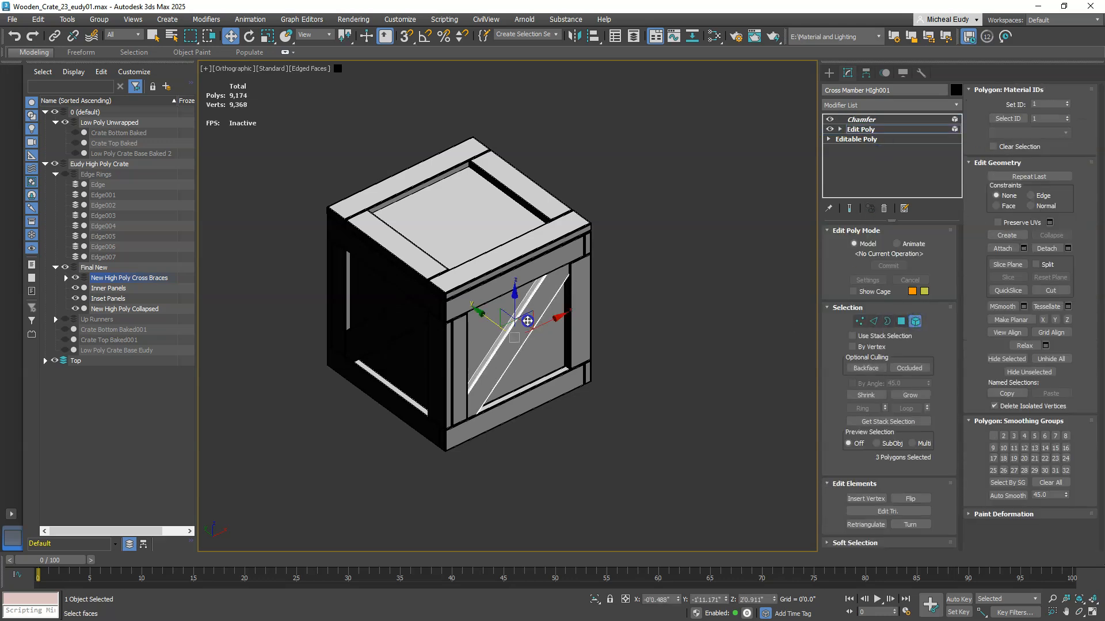
{"action": "left_click_drag", "start_coordinate": [481, 316], "coordinate": [514, 341]}
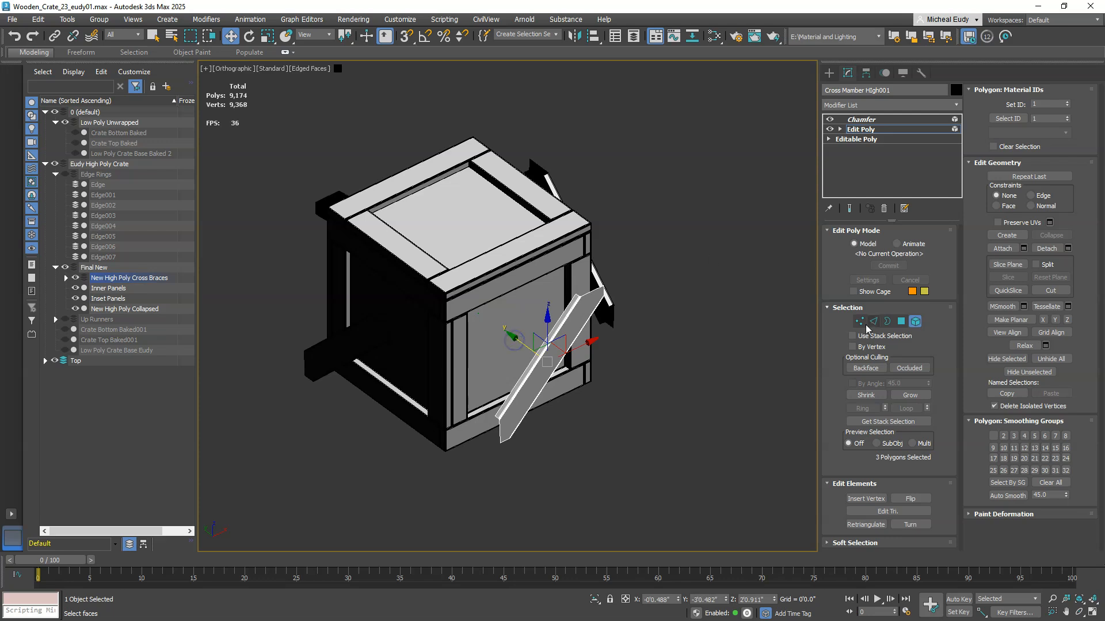
{"action": "left_click", "coordinate": [916, 321]}
Step: Toggle the Edit Poly modifier's visibility repeatedly to compare the braces seated in the frames and pulled outward
{"action": "left_click", "coordinate": [831, 129]}
{"action": "left_click", "coordinate": [831, 128]}
{"action": "left_click", "coordinate": [831, 129]}
{"action": "left_click", "coordinate": [832, 129]}
{"action": "left_click", "coordinate": [832, 129]}
{"action": "left_click", "coordinate": [831, 129]}
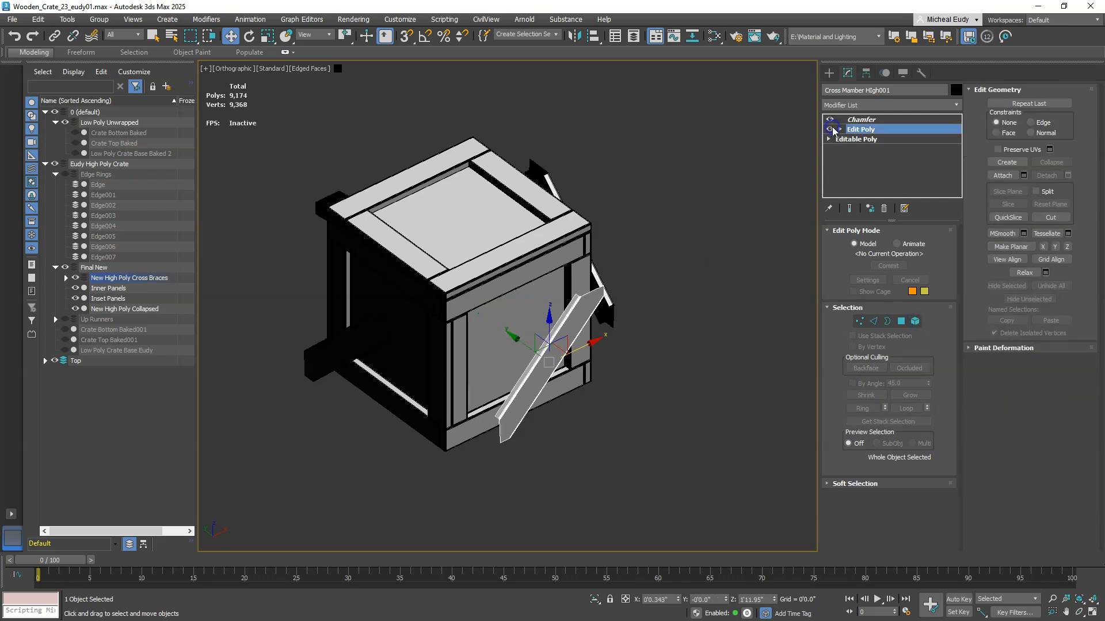
Step: Toggle the Edit Poly modifier's visibility to compare the seated and pulled-out braces, switching between the Chamfer and Edit Poly levels
{"action": "left_click", "coordinate": [831, 129]}
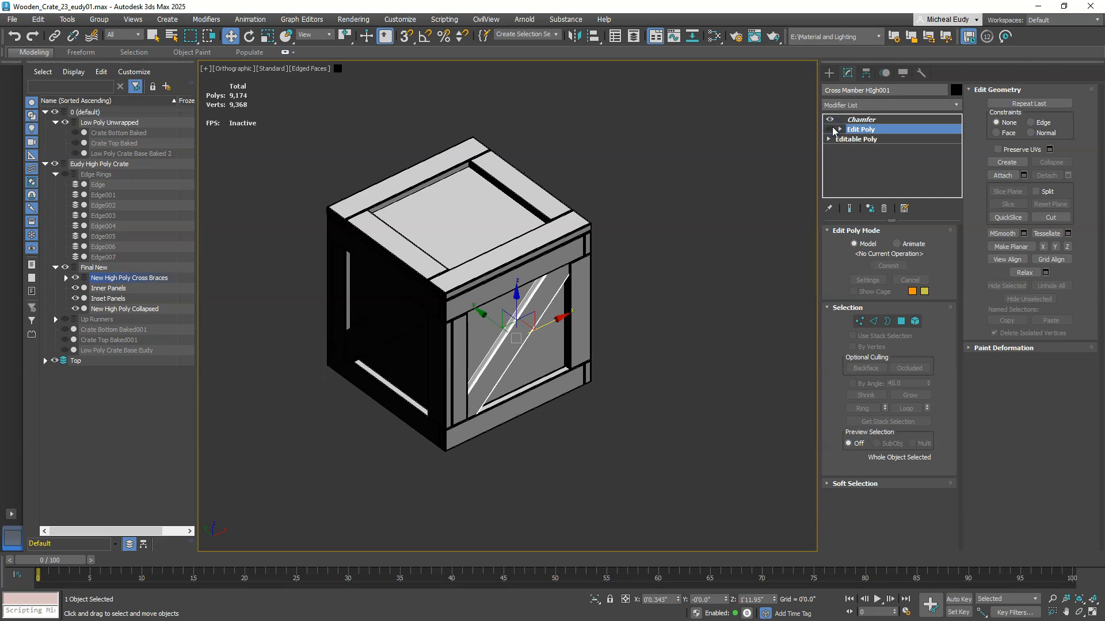
{"action": "left_click", "coordinate": [832, 129]}
{"action": "left_click", "coordinate": [831, 129]}
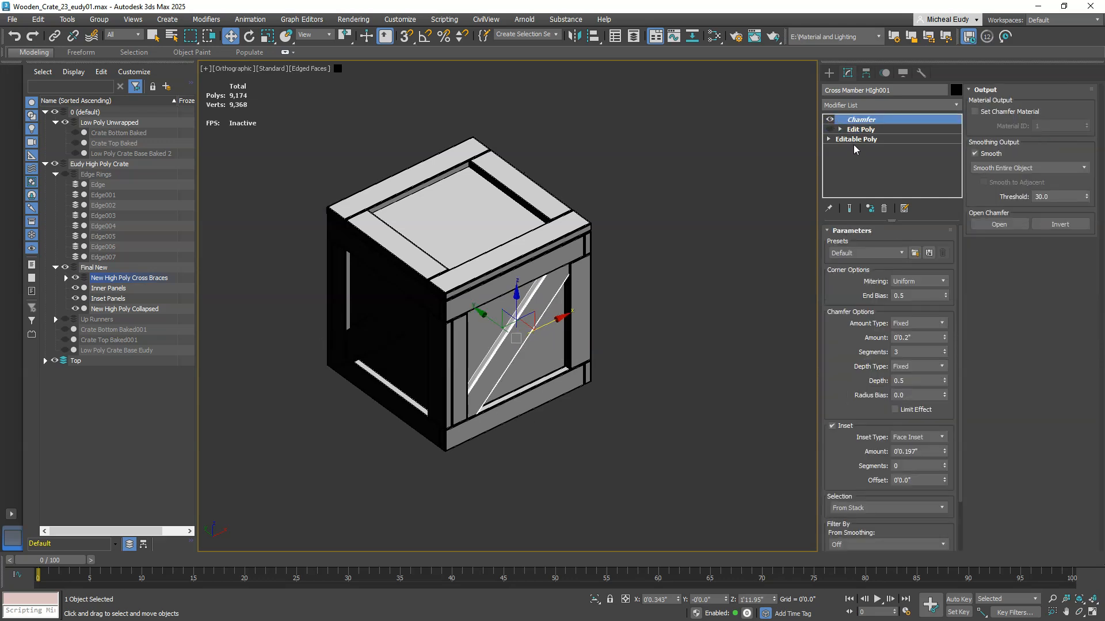
{"action": "left_click", "coordinate": [829, 130]}
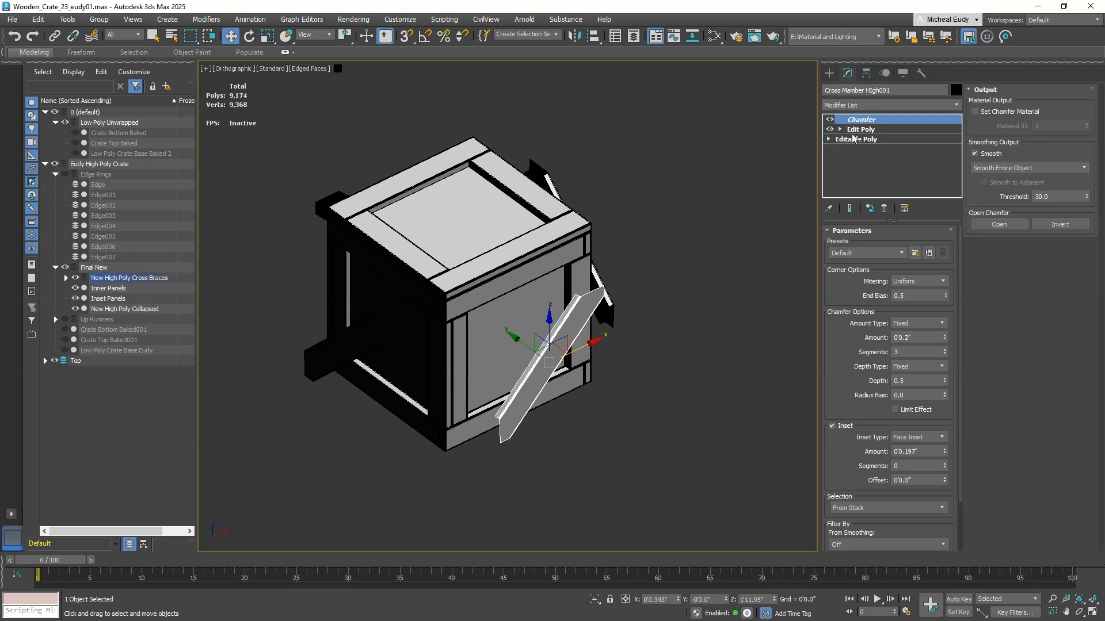
{"action": "left_click", "coordinate": [853, 132]}
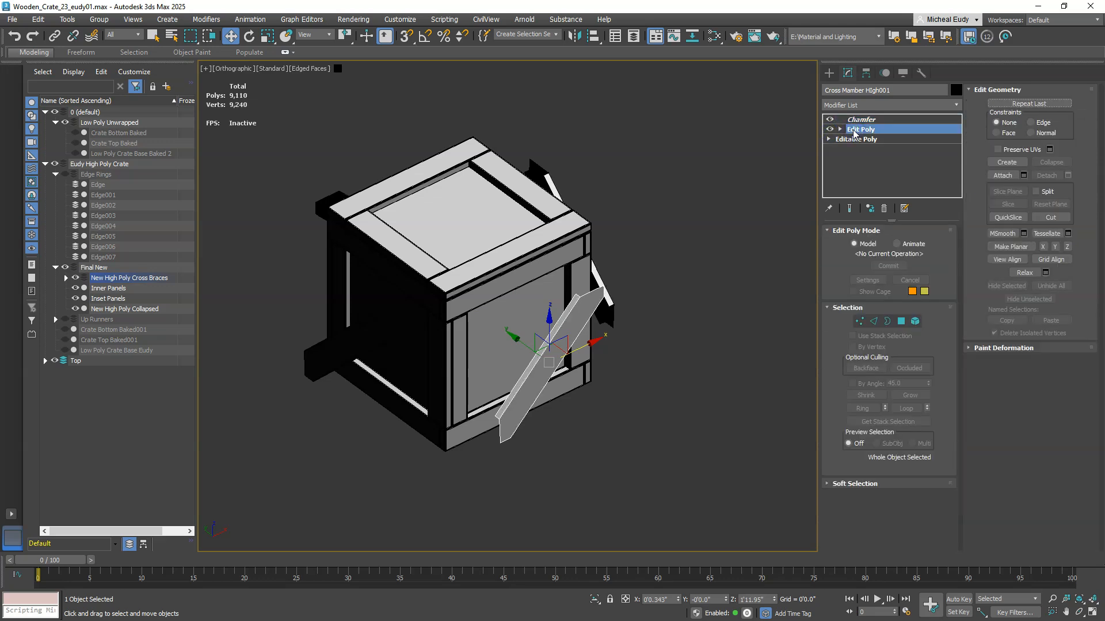
Step: Undo the recent changes back through the outward move of the brace element so the braces sit in the frames
{"action": "key", "text": "ctrl+z"}
{"action": "key", "text": "ctrl+z"}
{"action": "key", "text": "ctrl+z"}
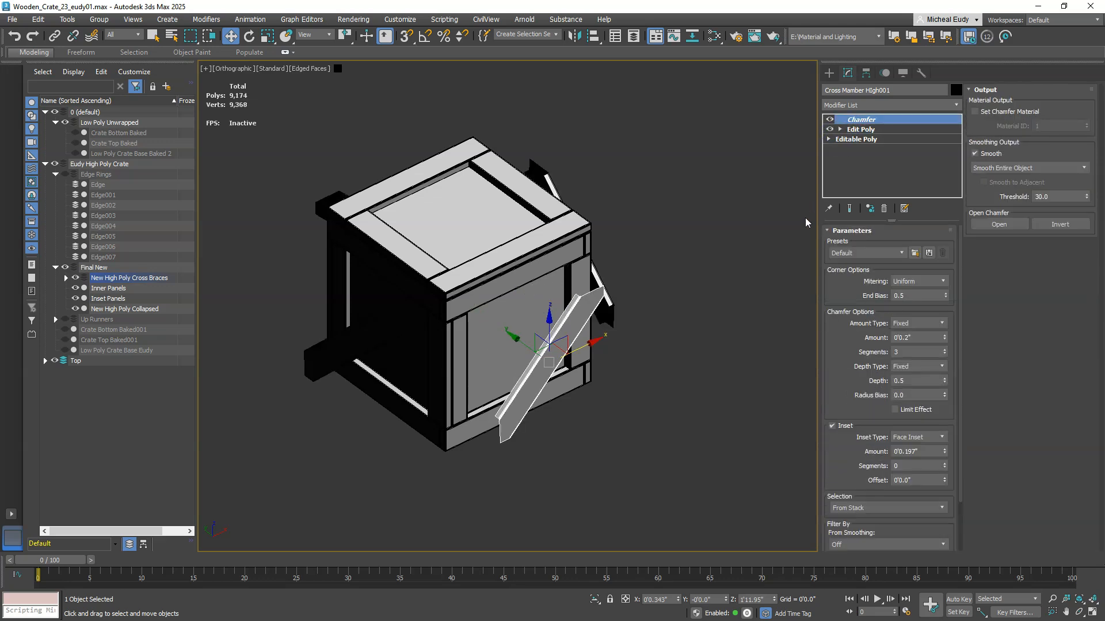
{"action": "key", "text": "ctrl+z"}
{"action": "key", "text": "ctrl+z"}
{"action": "key", "text": "ctrl+z"}
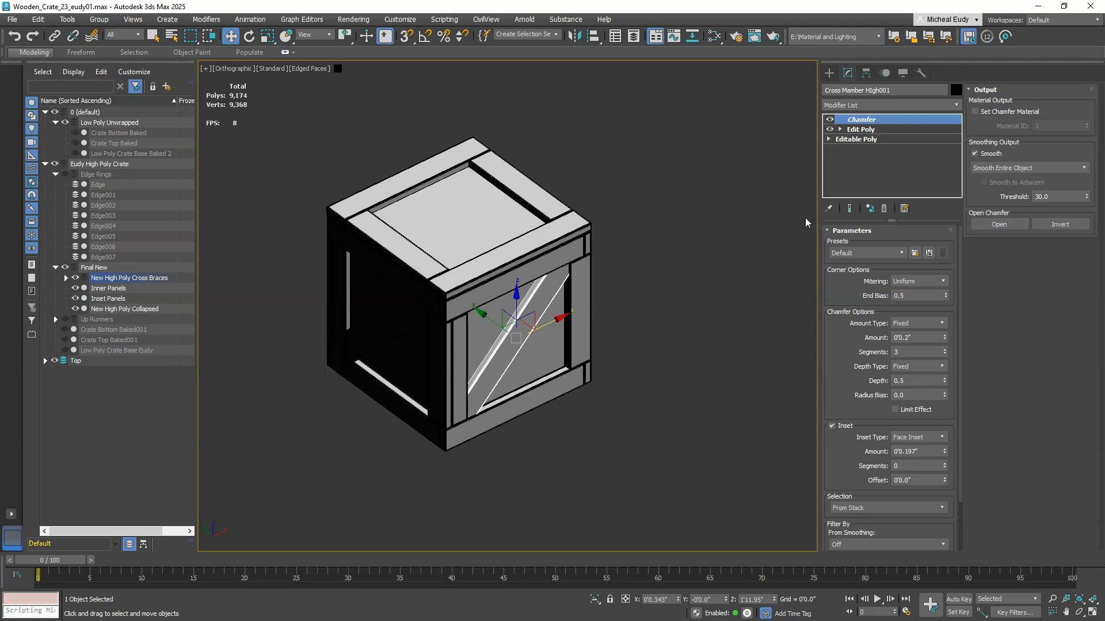
{"action": "left_click", "coordinate": [836, 130]}
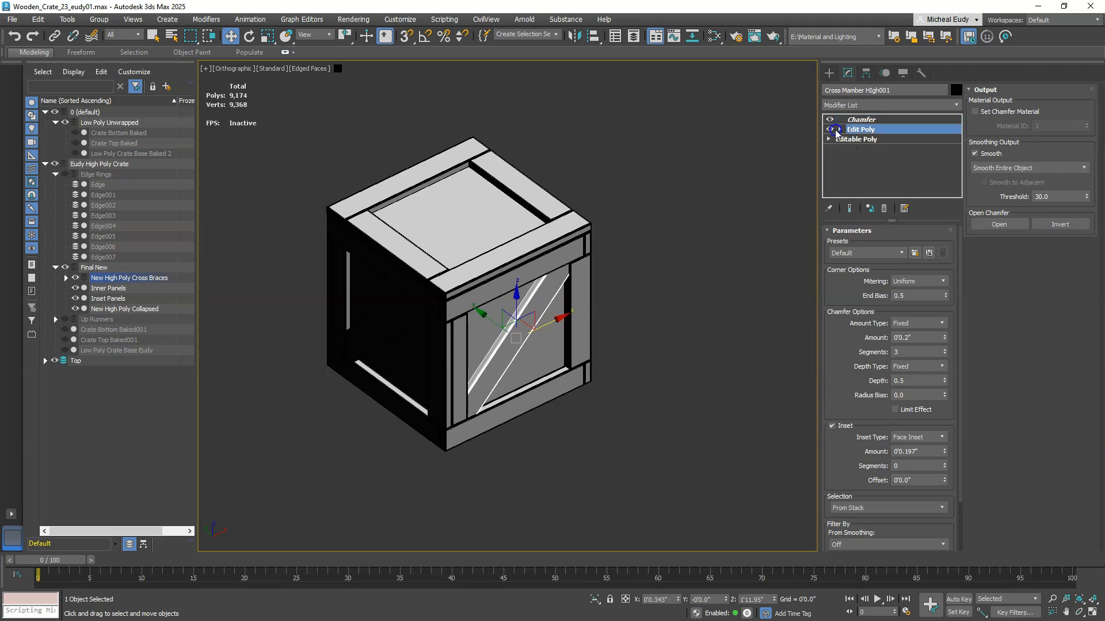
{"action": "left_click", "coordinate": [829, 129]}
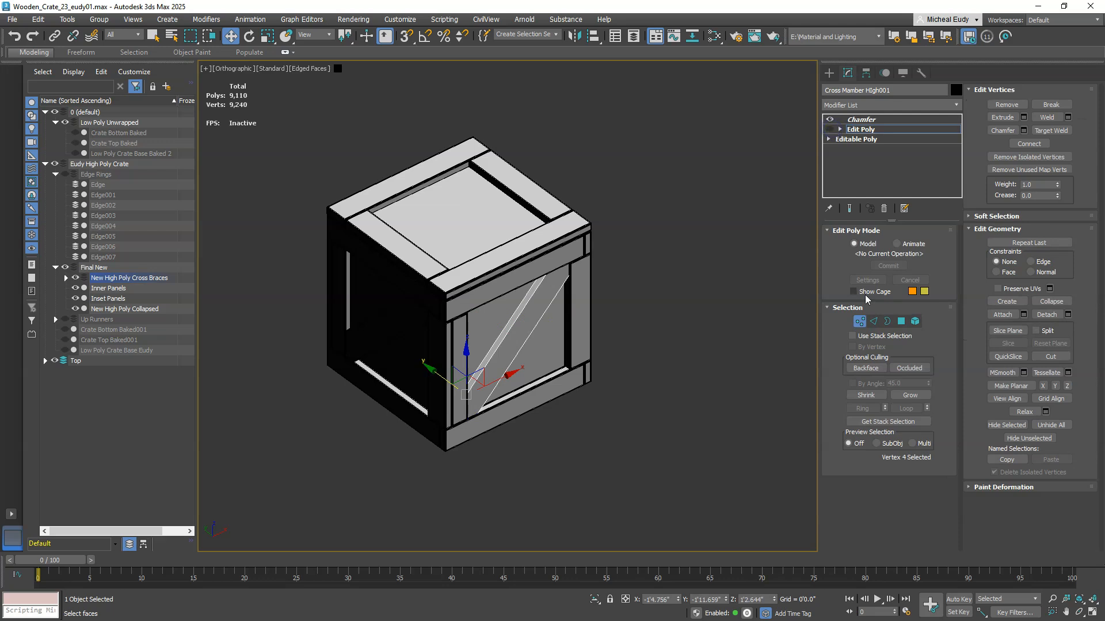
{"action": "left_click", "coordinate": [858, 323]}
{"action": "left_click", "coordinate": [829, 130]}
Step: Select the brace's whole element inside Edit Poly and offset it by exactly -1' along world Y using Move Transform Type-In
{"action": "left_click", "coordinate": [857, 130]}
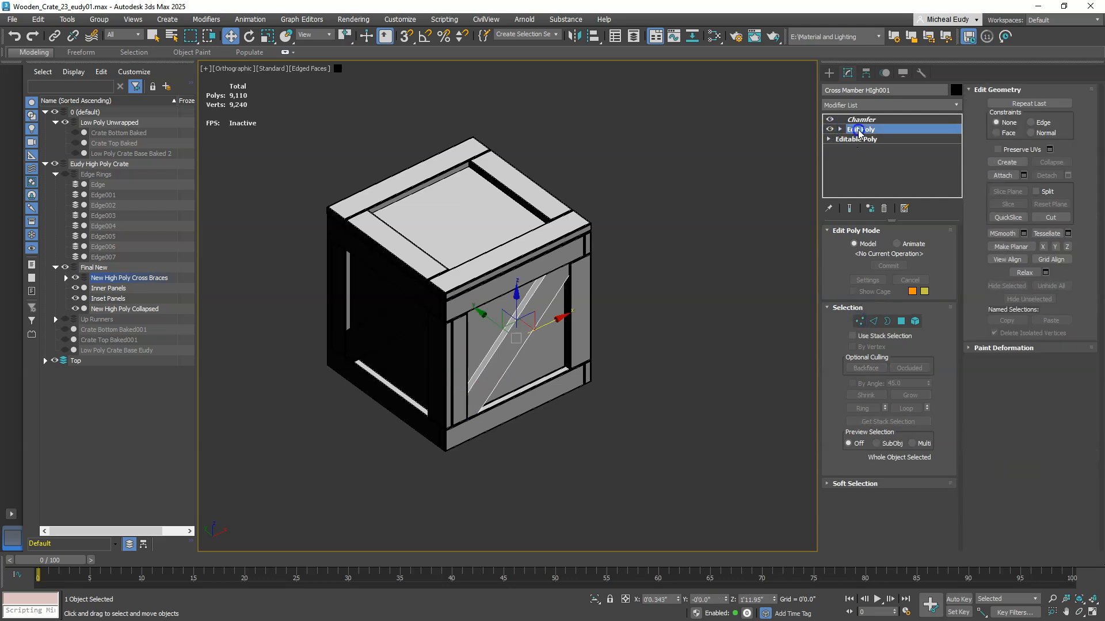
{"action": "left_click", "coordinate": [915, 321]}
{"action": "left_click", "coordinate": [538, 313]}
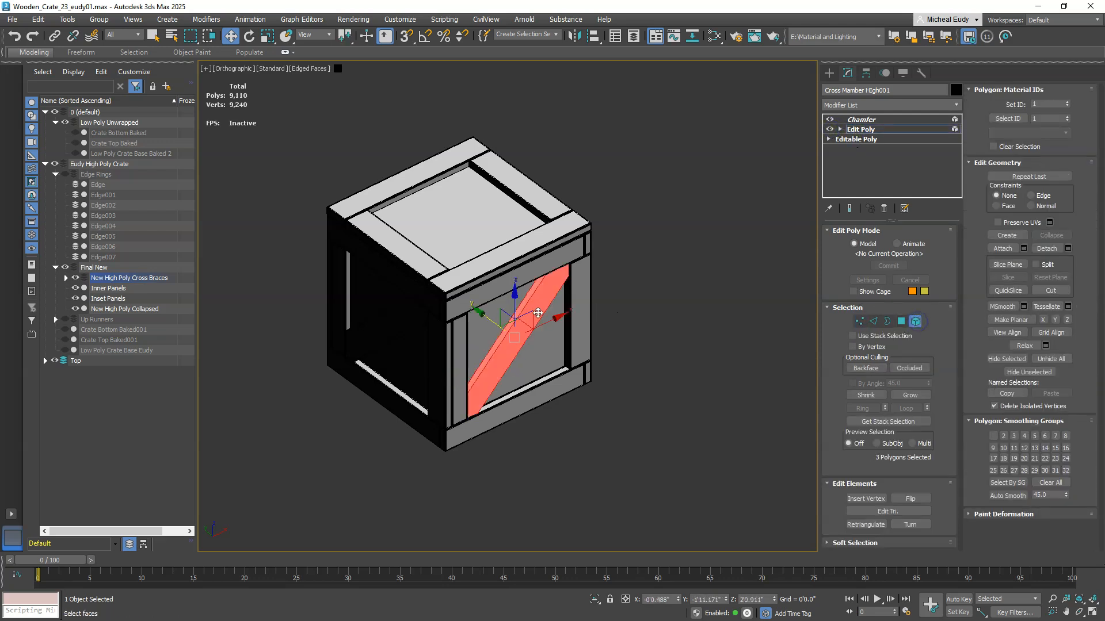
{"action": "right_click", "coordinate": [534, 310]}
{"action": "left_click", "coordinate": [631, 322]}
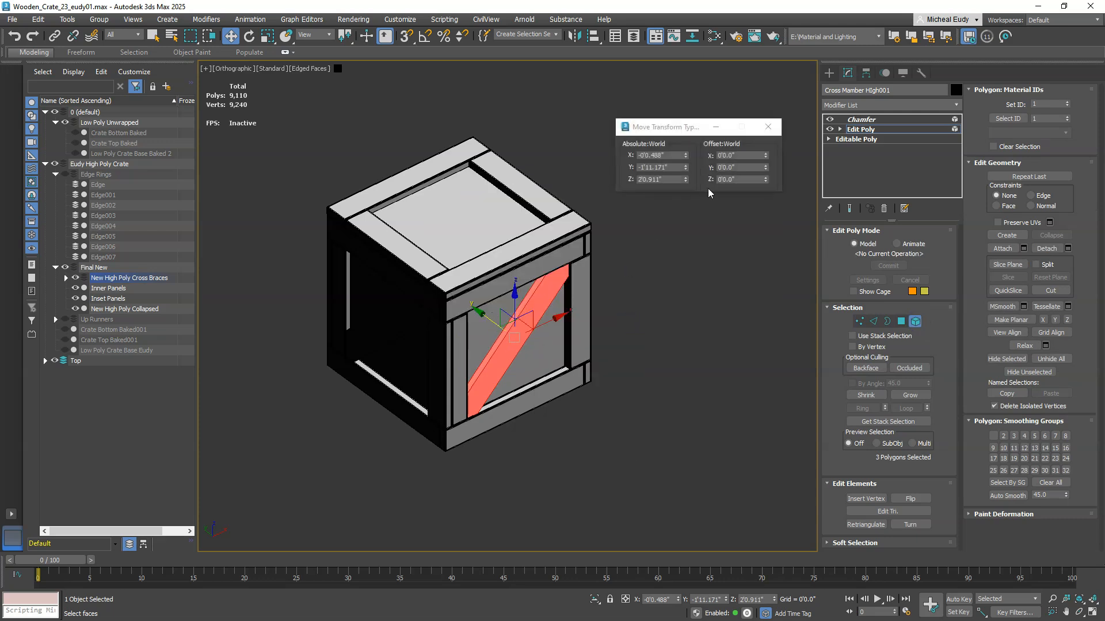
{"action": "left_click", "coordinate": [742, 167]}
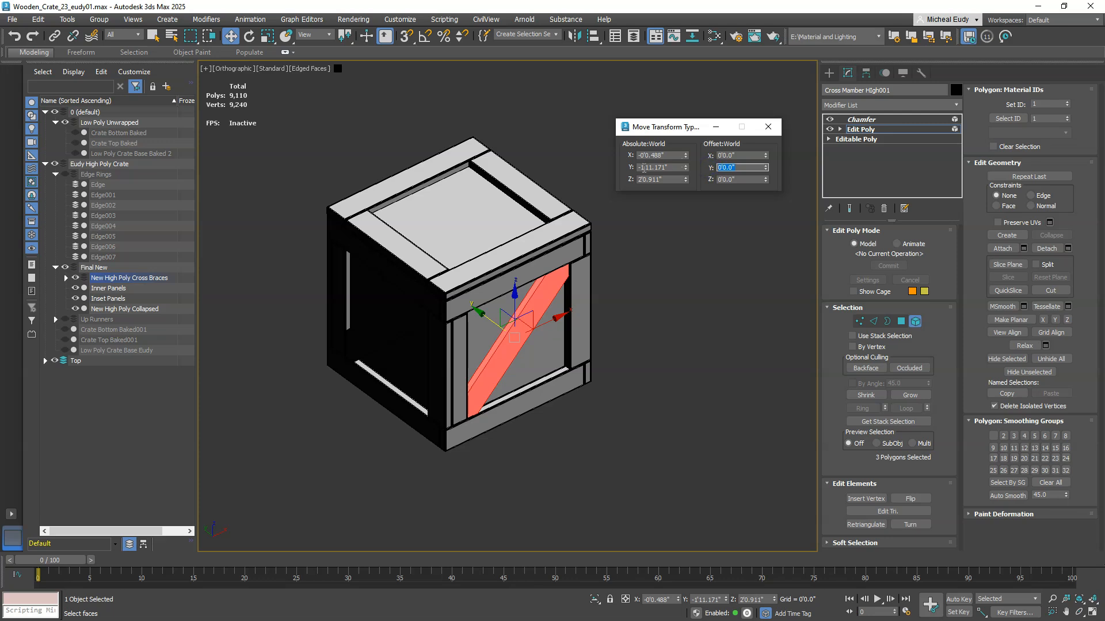
{"action": "type", "text": "-1"}
{"action": "key", "text": "Return"}
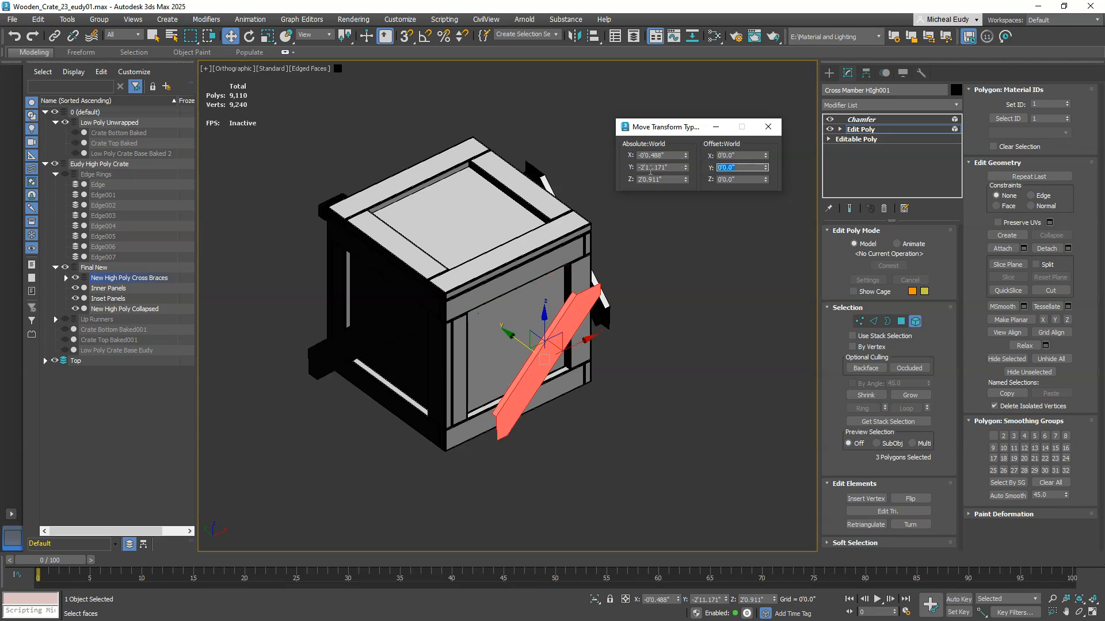
{"action": "left_click", "coordinate": [769, 127]}
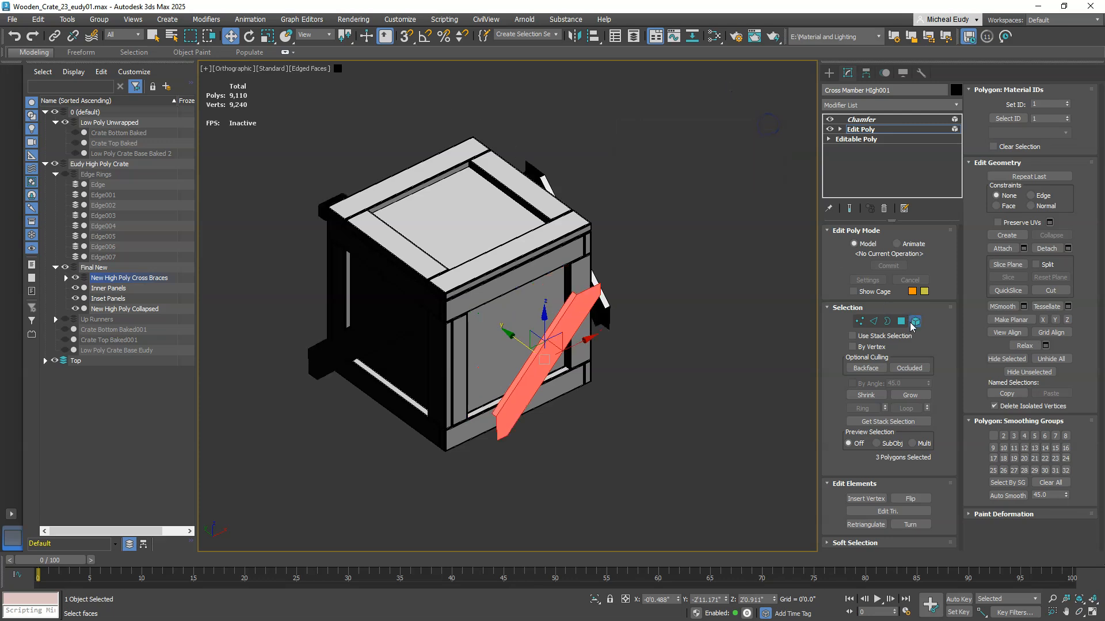
Step: Exit element mode, toggle Edit Poly's visibility to compare the brace positions, leave it off and select the Chamfer level
{"action": "left_click", "coordinate": [849, 130]}
{"action": "left_click", "coordinate": [830, 130]}
{"action": "left_click", "coordinate": [830, 129]}
{"action": "left_click", "coordinate": [830, 130]}
{"action": "left_click", "coordinate": [830, 129]}
{"action": "left_click", "coordinate": [830, 130]}
{"action": "left_click", "coordinate": [862, 120]}
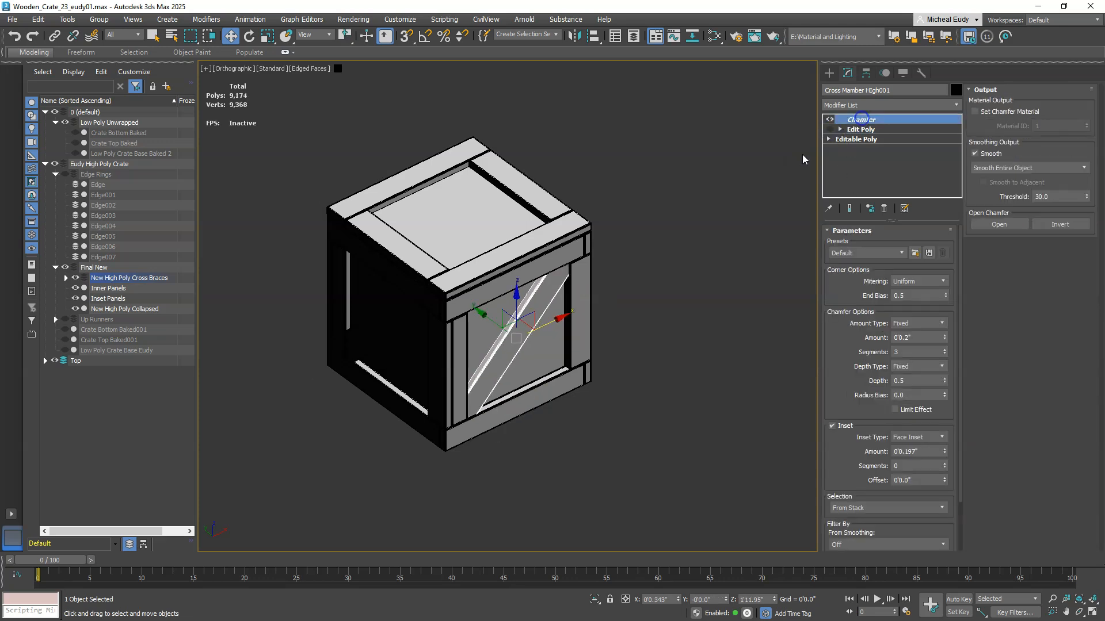
Step: Try Edit Poly above Chamfer in the stack with its visibility toggled, and return it below Chamfer
{"action": "scroll", "coordinate": [547, 276], "scroll_direction": "up", "scroll_amount": 4}
{"action": "scroll", "coordinate": [543, 289], "scroll_direction": "down", "scroll_amount": 5}
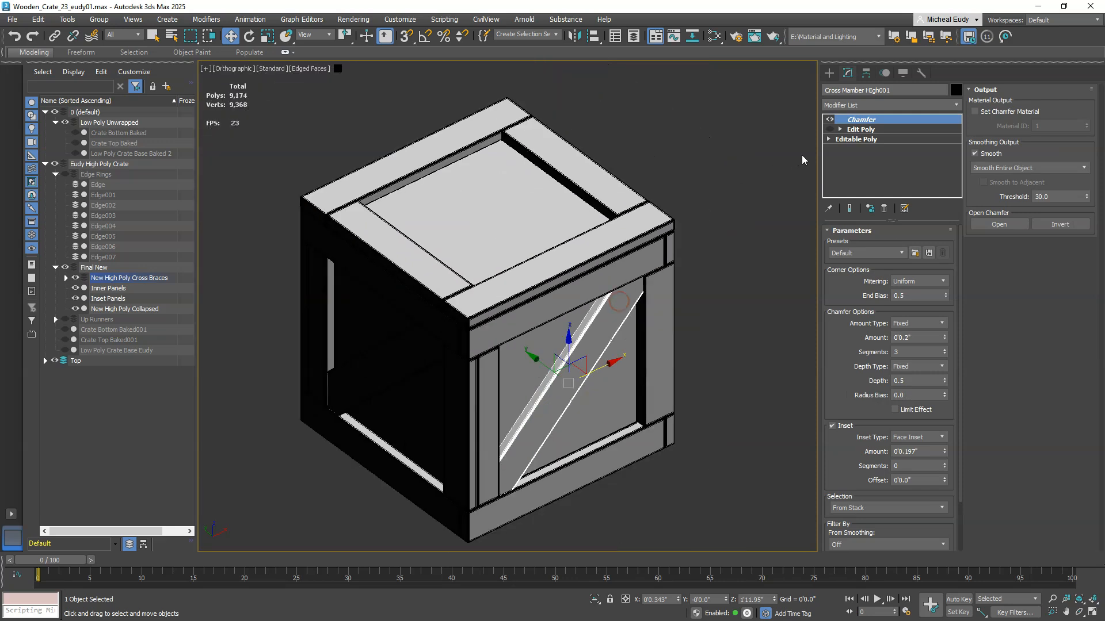
{"action": "left_click", "coordinate": [883, 131]}
{"action": "left_click_drag", "start_coordinate": [882, 120], "coordinate": [882, 118]}
{"action": "left_click", "coordinate": [829, 120]}
{"action": "left_click", "coordinate": [830, 120]}
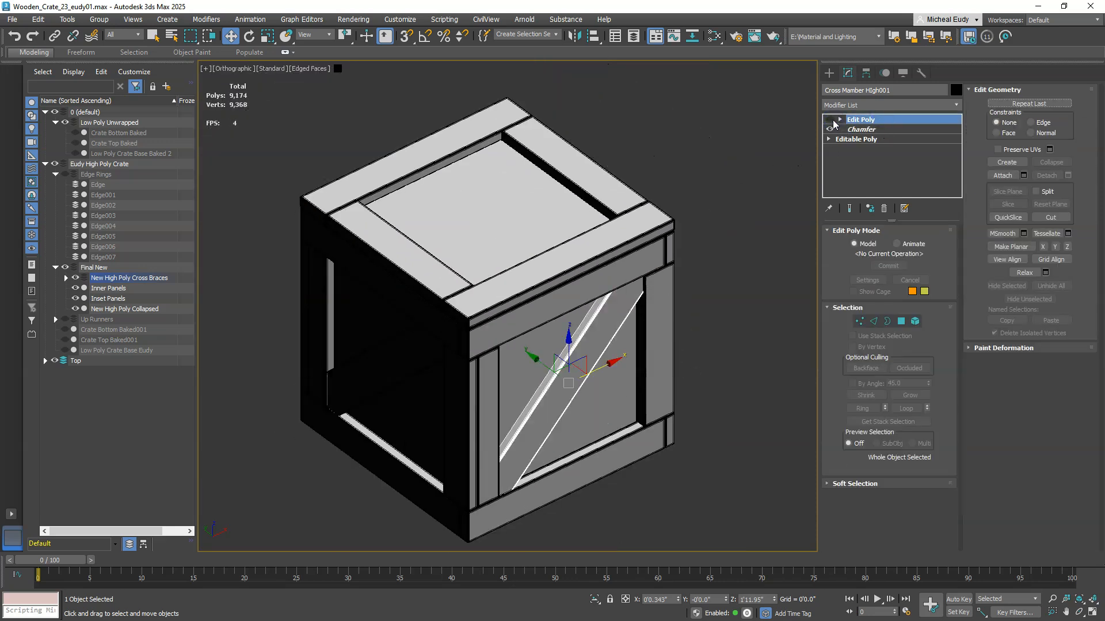
{"action": "left_click_drag", "start_coordinate": [873, 120], "coordinate": [873, 134]}
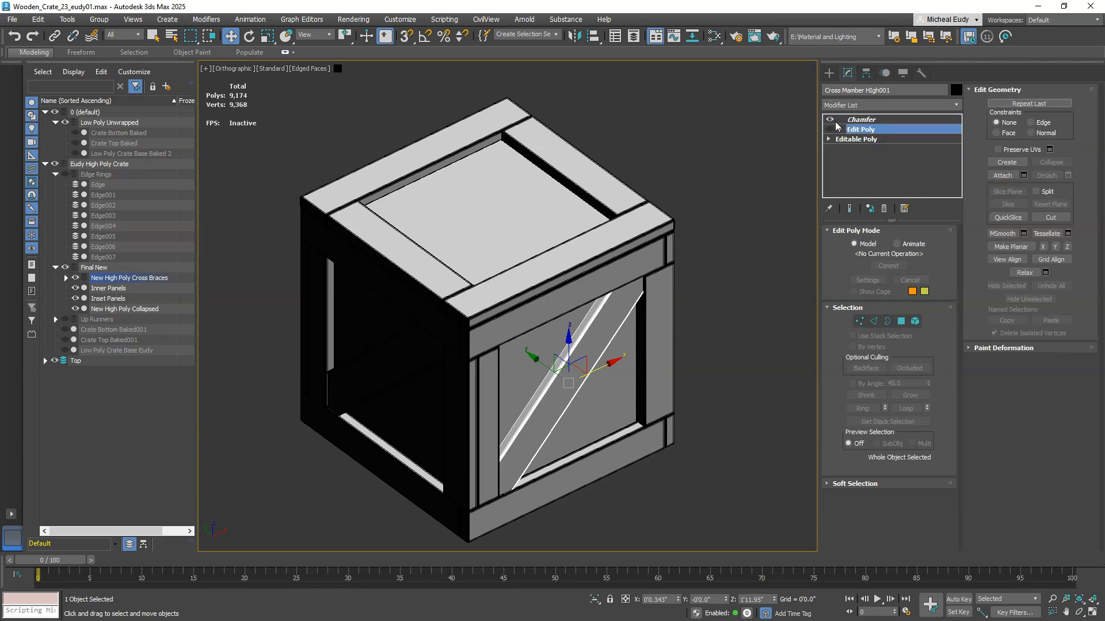
Step: Switch Edit Poly on and off once more to check the braces, clear the selection and inspect the crate with the braces seated
{"action": "left_click", "coordinate": [830, 129]}
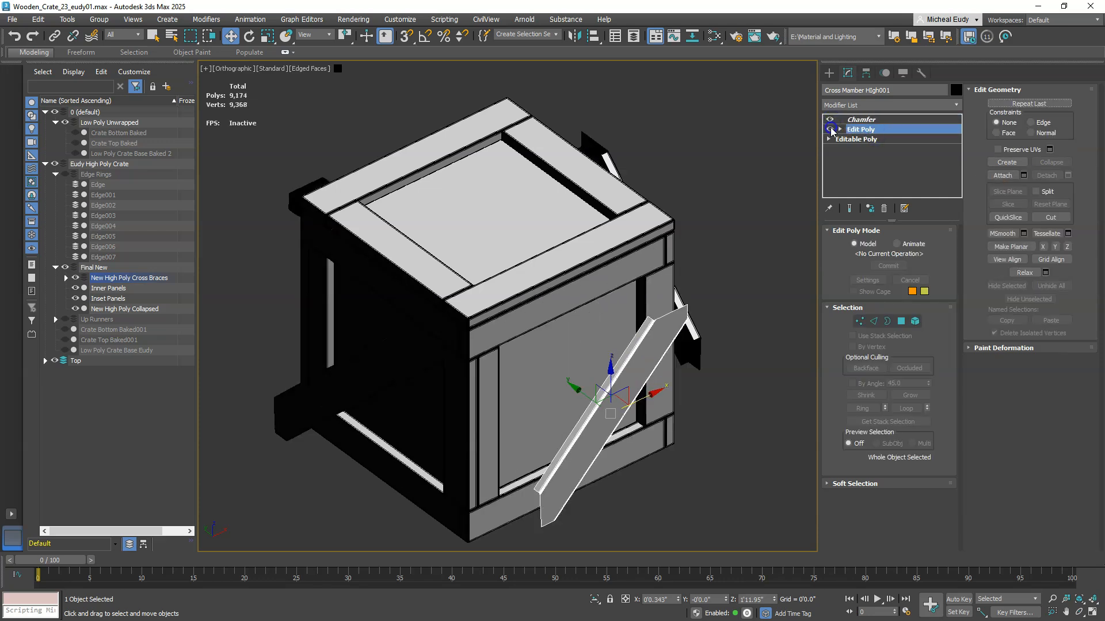
{"action": "left_click", "coordinate": [831, 130]}
{"action": "scroll", "coordinate": [622, 243], "scroll_direction": "down", "scroll_amount": 3}
{"action": "middle_click_drag", "start_coordinate": [620, 247], "coordinate": [593, 276], "text": "alt"}
{"action": "left_click", "coordinate": [737, 269]}
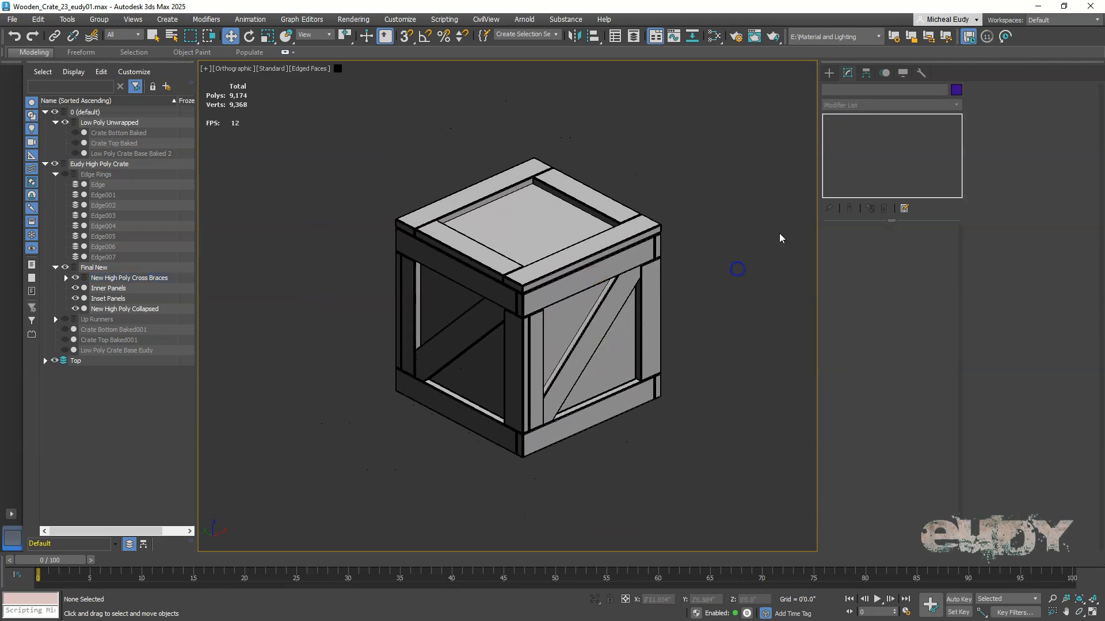
{"action": "left_click", "coordinate": [832, 73]}
{"action": "scroll", "coordinate": [579, 298], "scroll_direction": "up", "scroll_amount": 2}
{"action": "middle_click_drag", "start_coordinate": [568, 296], "coordinate": [589, 294]}
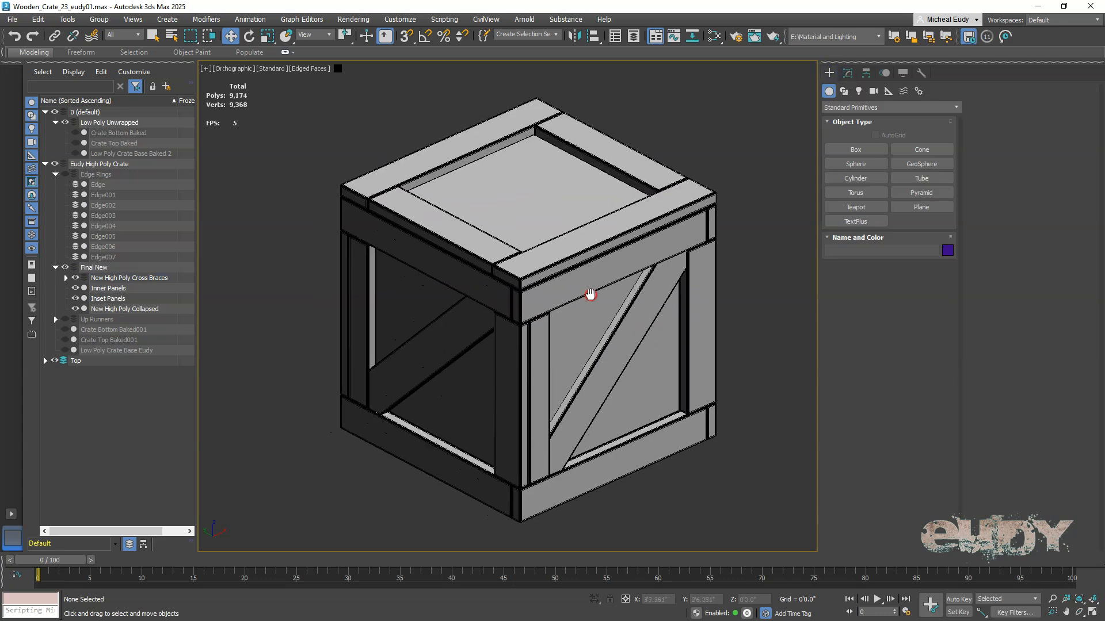